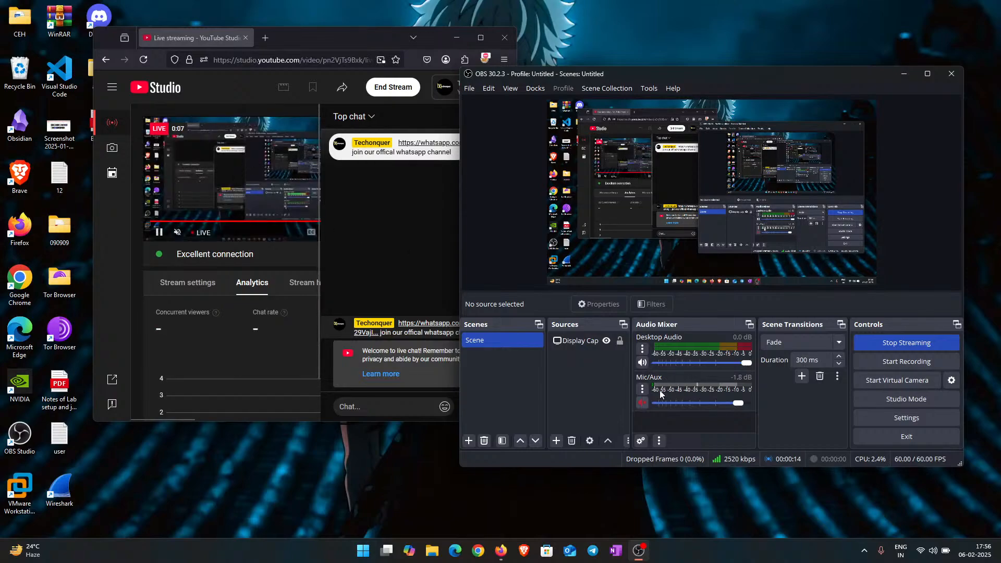
Step: Toggle the desktop audio and microphone mute buttons in the OBS Audio Mixer
{"action": "left_click", "coordinate": [646, 362]}
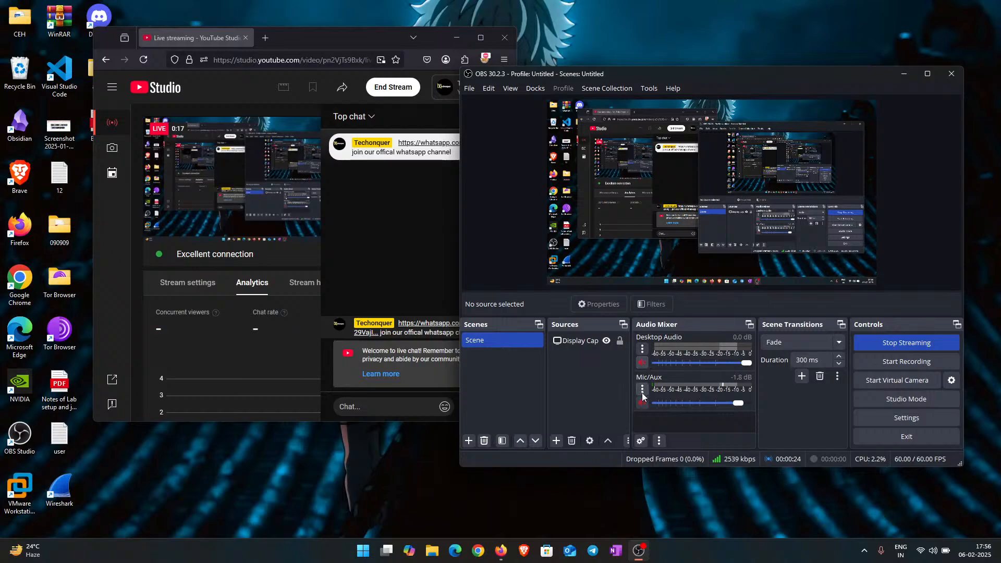
{"action": "left_click", "coordinate": [641, 402]}
{"action": "left_click", "coordinate": [642, 361]}
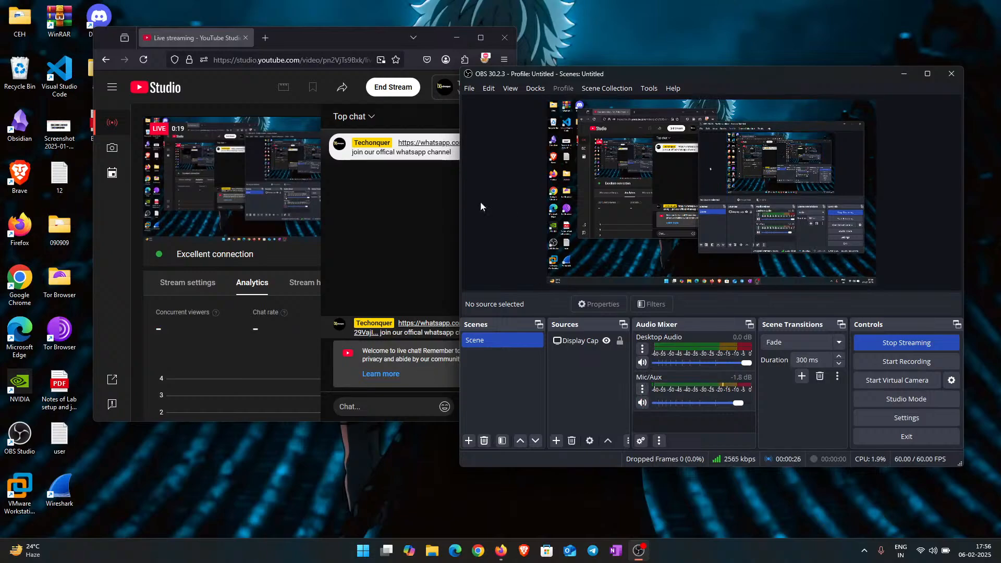
Step: Lower the Mic/Aux volume to -4.2 dB and minimize the YouTube Studio browser window
{"action": "left_click", "coordinate": [360, 232]}
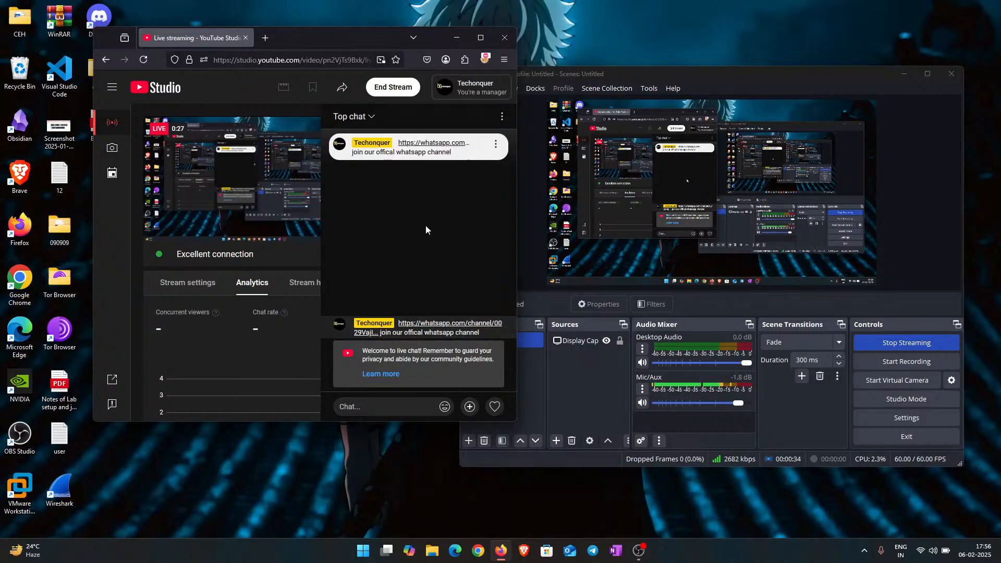
{"action": "left_click", "coordinate": [905, 73]}
{"action": "left_click", "coordinate": [904, 74]}
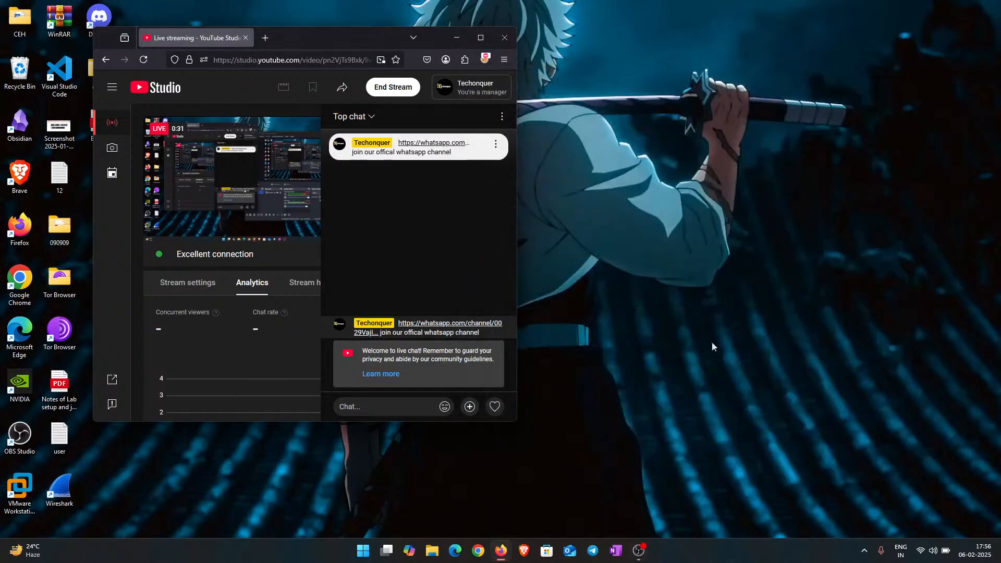
{"action": "left_click", "coordinate": [638, 550]}
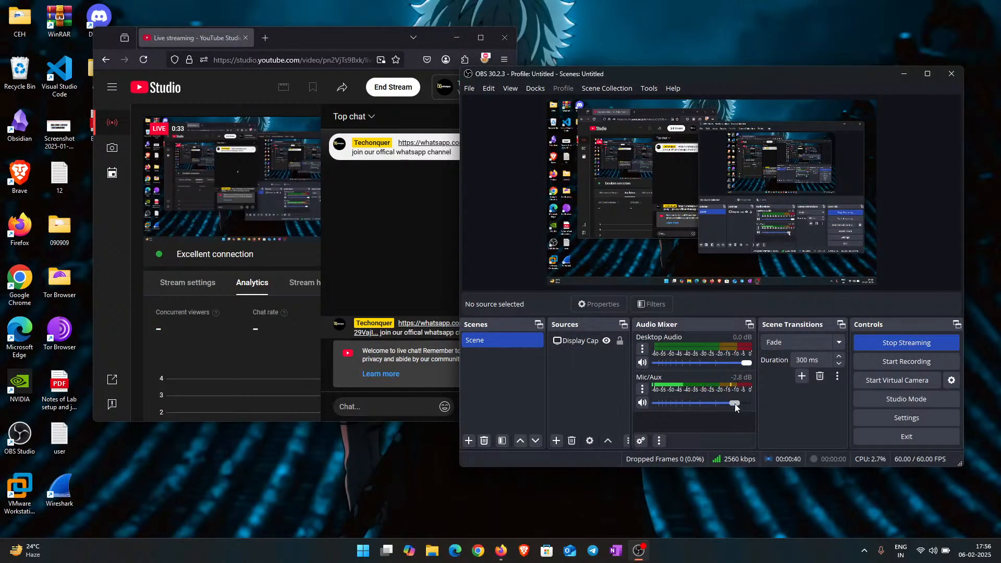
{"action": "left_click_drag", "start_coordinate": [734, 403], "coordinate": [730, 404]}
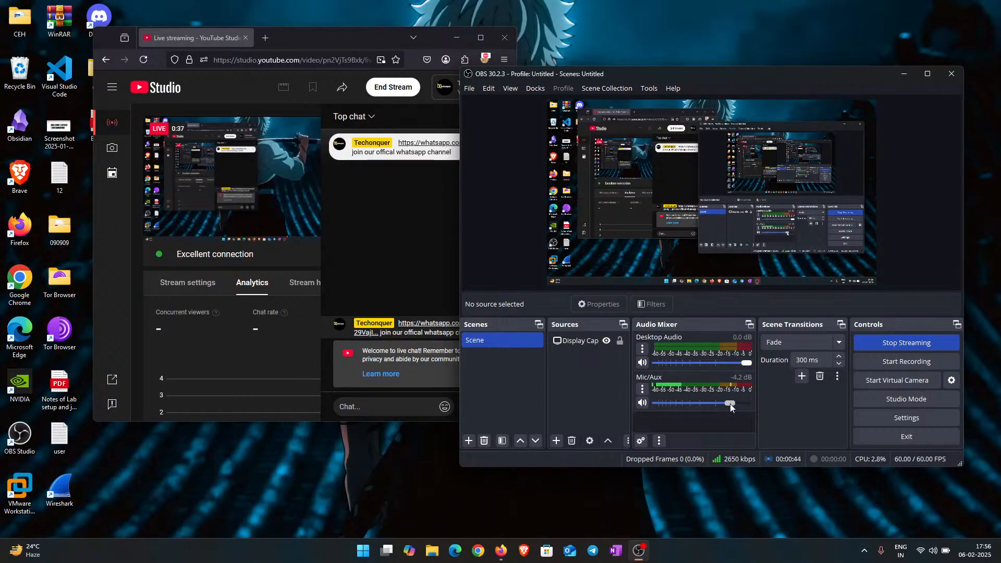
{"action": "left_click", "coordinate": [454, 37]}
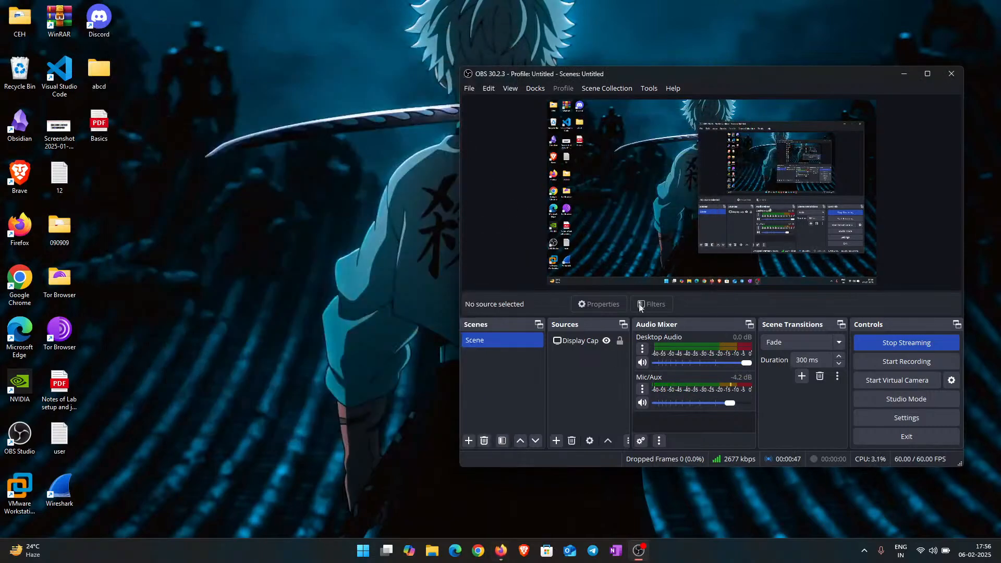
Step: Minimize OBS, turn off Show desktop icons, and refresh the desktop
{"action": "left_click", "coordinate": [895, 74]}
{"action": "right_click", "coordinate": [425, 77]}
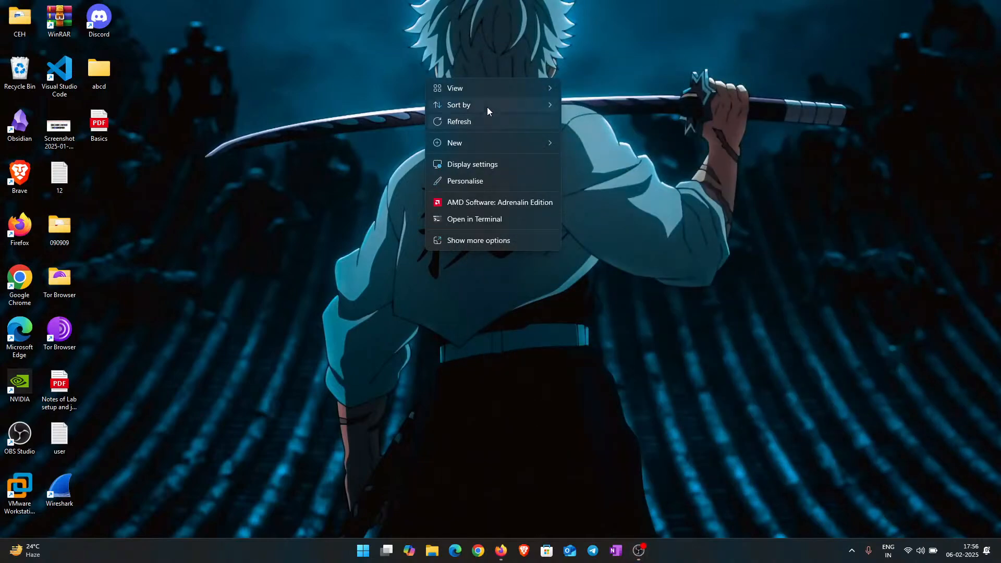
{"action": "mouse_move", "coordinate": [494, 88]}
{"action": "left_click", "coordinate": [621, 172]}
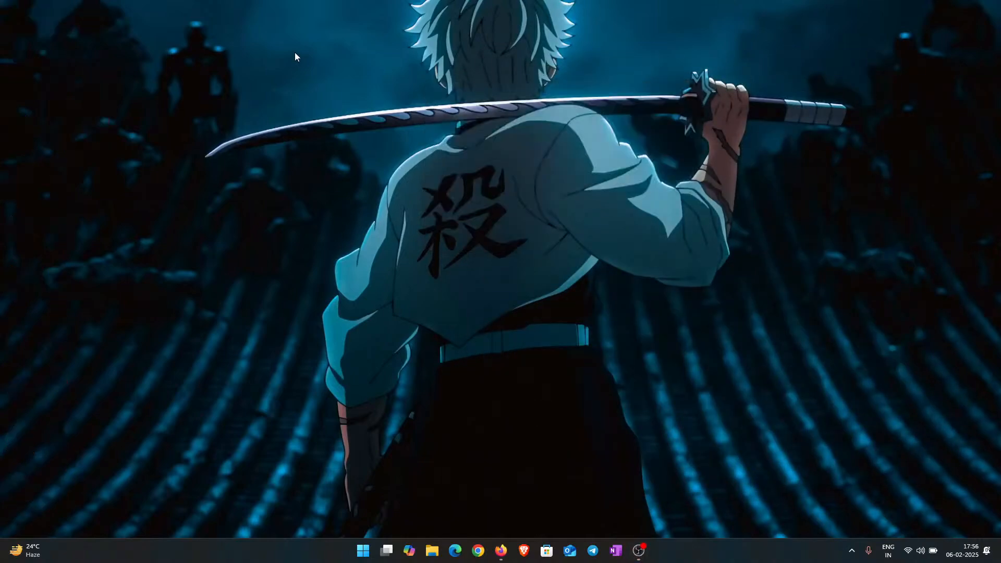
{"action": "right_click", "coordinate": [295, 52]}
{"action": "left_click", "coordinate": [343, 97]}
{"action": "left_click", "coordinate": [638, 550]}
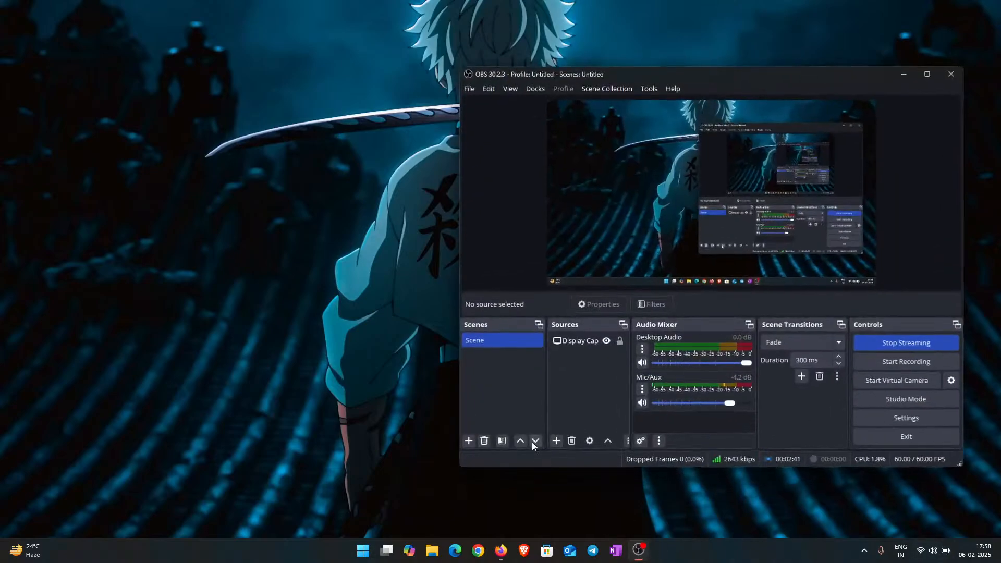
{"action": "left_click", "coordinate": [644, 403]}
{"action": "left_click", "coordinate": [643, 363]}
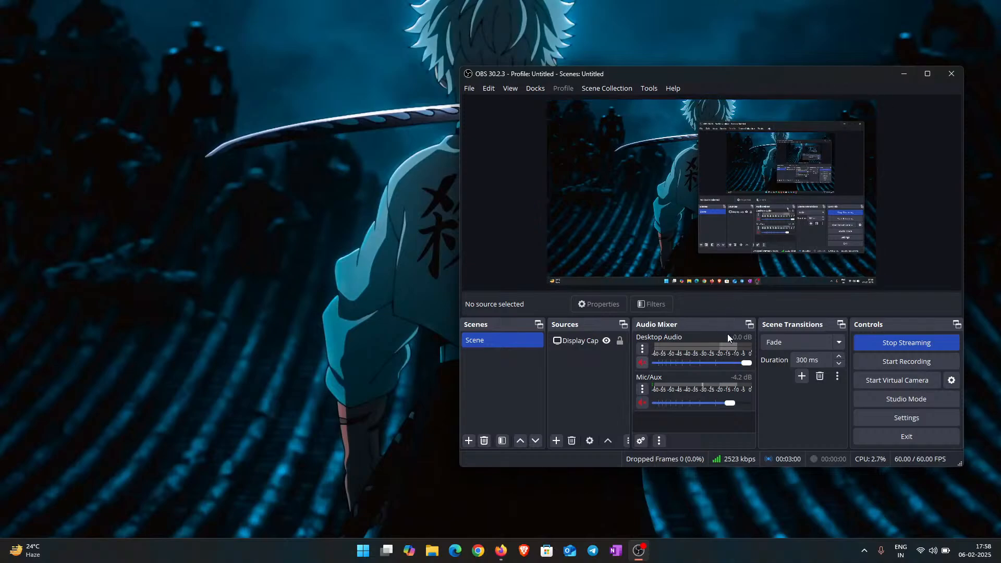
{"action": "left_click", "coordinate": [643, 363]}
{"action": "left_click", "coordinate": [643, 403]}
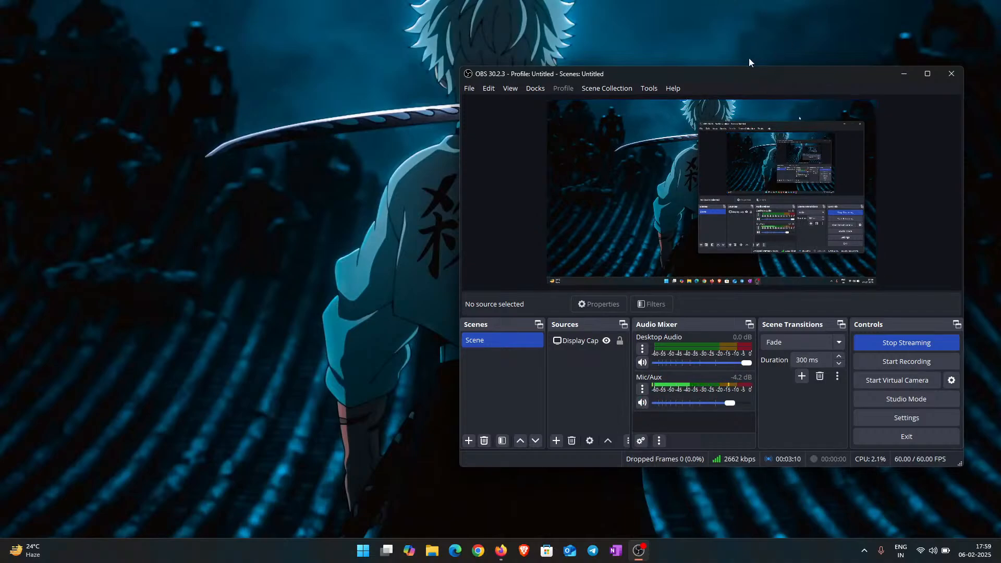
{"action": "left_click_drag", "start_coordinate": [721, 79], "coordinate": [530, 37]}
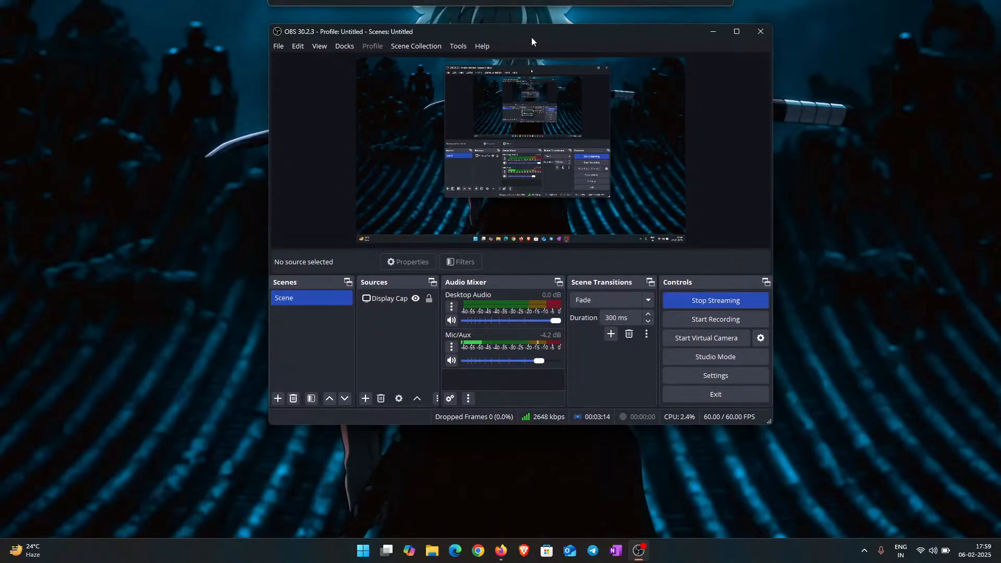
{"action": "mouse_move", "coordinate": [532, 37]}
{"action": "left_mouse_down"}
{"action": "mouse_move", "coordinate": [535, 46]}
{"action": "mouse_move", "coordinate": [537, 33]}
{"action": "mouse_move", "coordinate": [527, 41]}
{"action": "left_mouse_up"}
{"action": "left_click", "coordinate": [710, 37]}
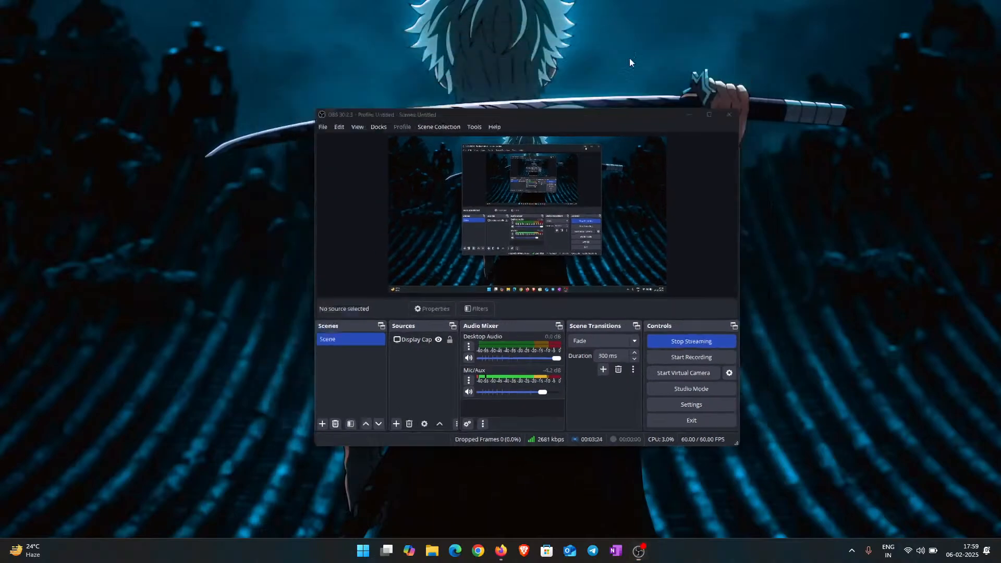
{"action": "right_click", "coordinate": [464, 58]}
{"action": "left_click", "coordinate": [506, 100]}
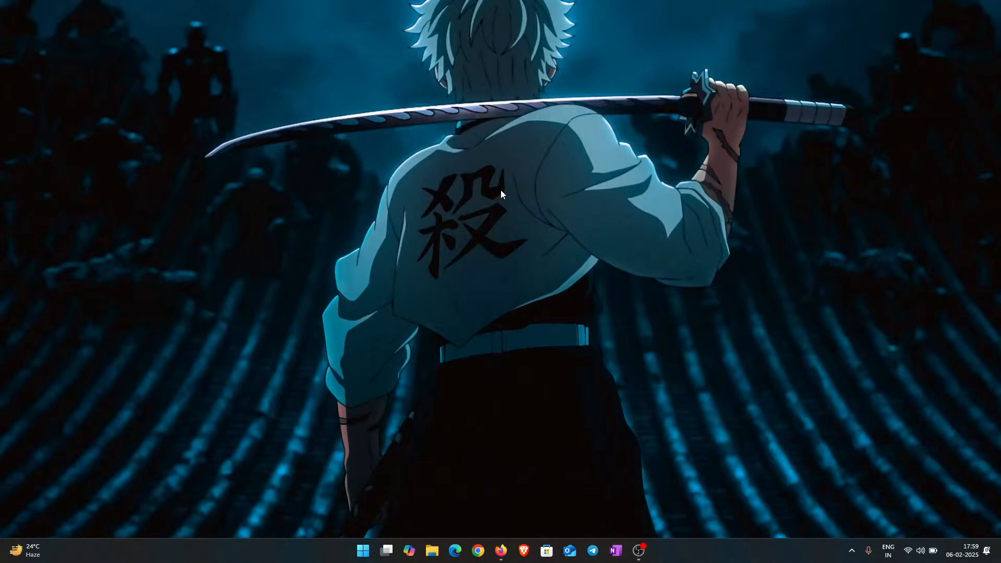
Step: Refresh the desktop twice from its right-click menu
{"action": "right_click", "coordinate": [446, 163]}
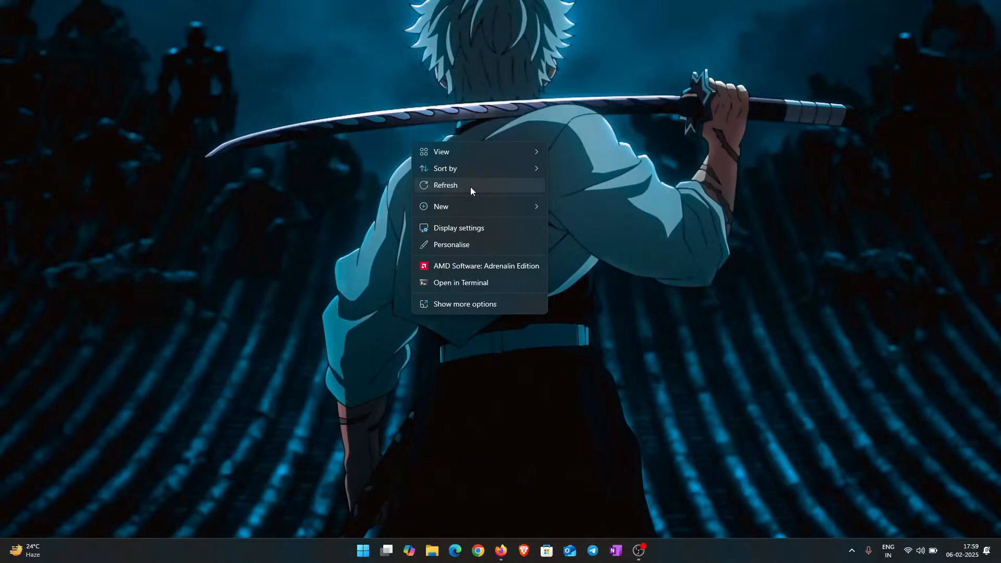
{"action": "left_click", "coordinate": [442, 192]}
{"action": "right_click", "coordinate": [368, 142]}
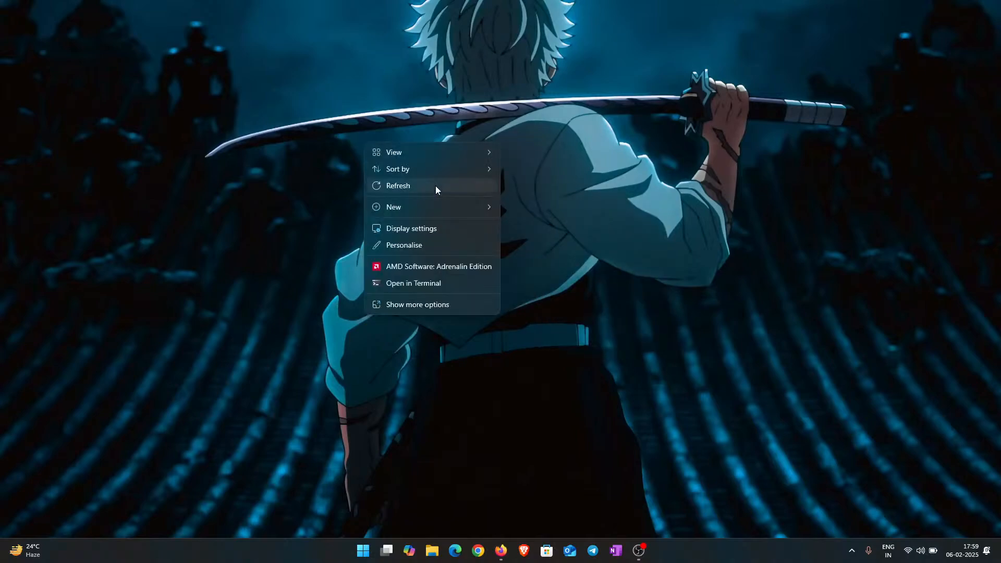
{"action": "left_click", "coordinate": [436, 185]}
Step: Launch VMware Workstation Pro by searching 'vmwar' from the Start menu
{"action": "key", "text": "super"}
{"action": "type", "text": "vmwar"}
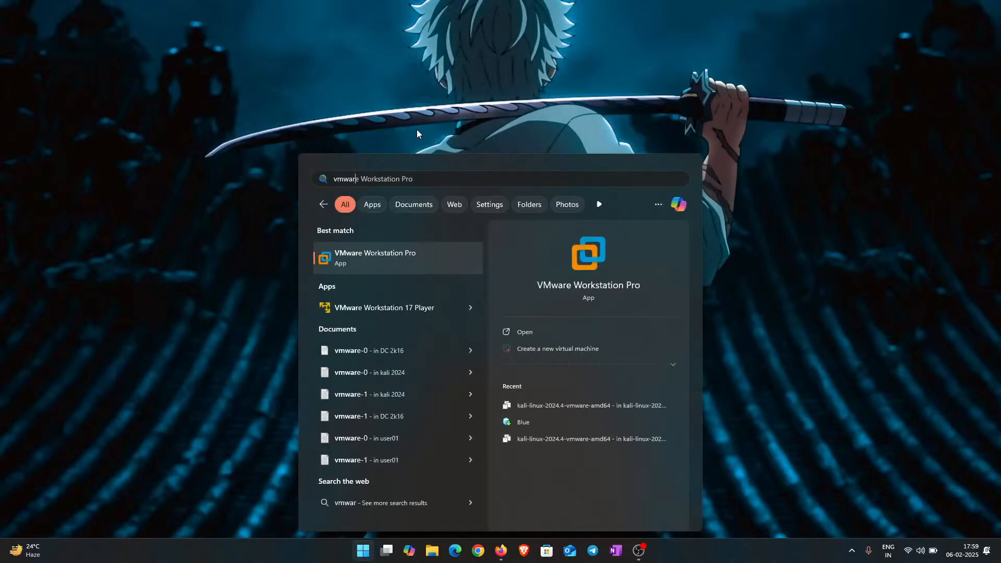
{"action": "key", "text": "Return"}
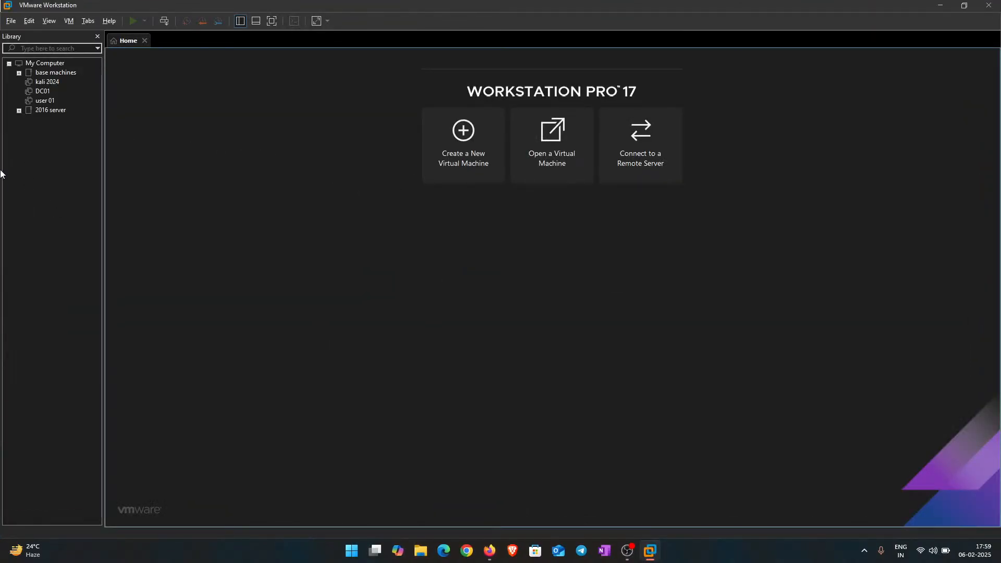
Step: Create a new library folder named 'youtube' under My Computer
{"action": "right_click", "coordinate": [49, 146]}
{"action": "left_click", "coordinate": [50, 358]}
{"action": "right_click", "coordinate": [49, 147]}
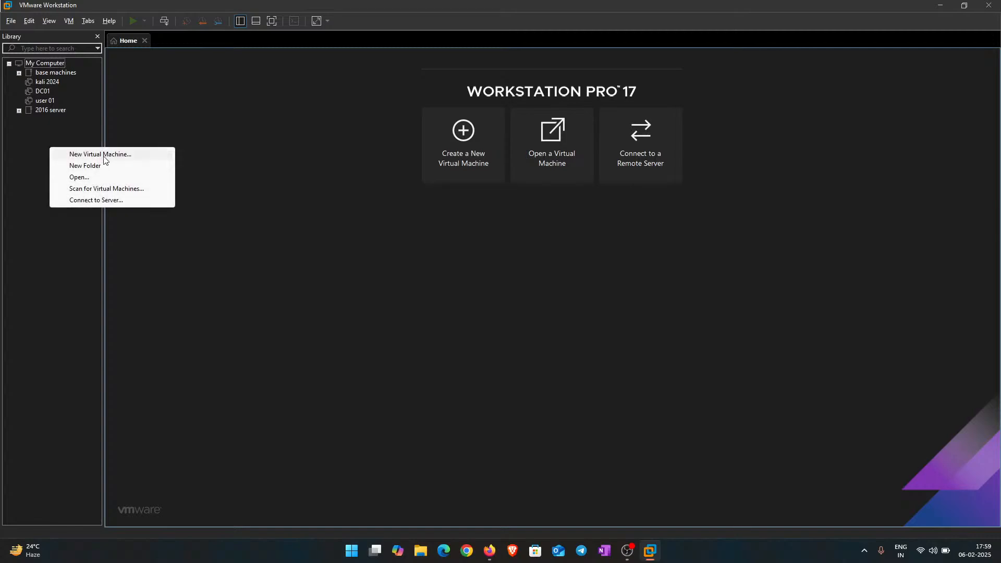
{"action": "left_click", "coordinate": [106, 165]}
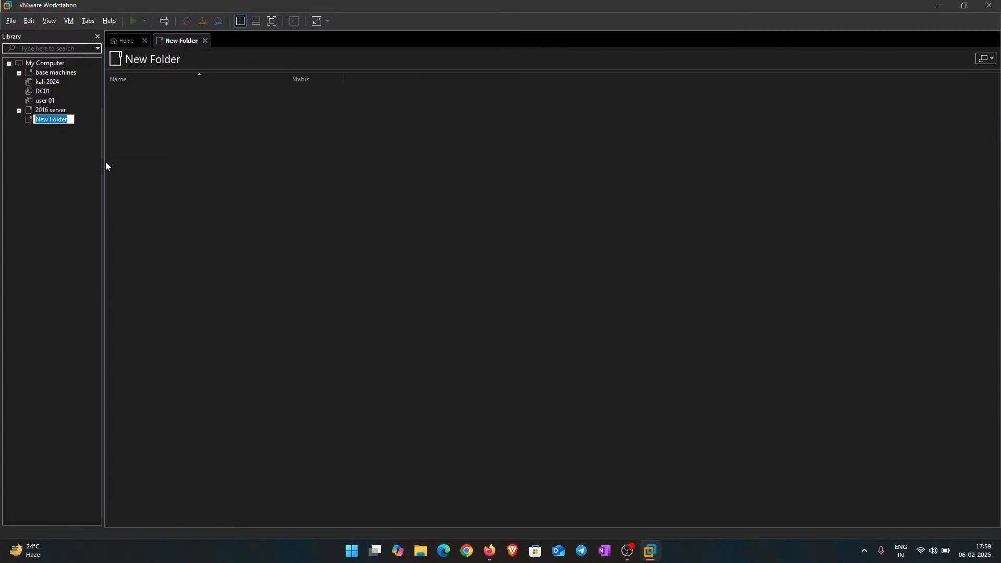
{"action": "type", "text": "youtube"}
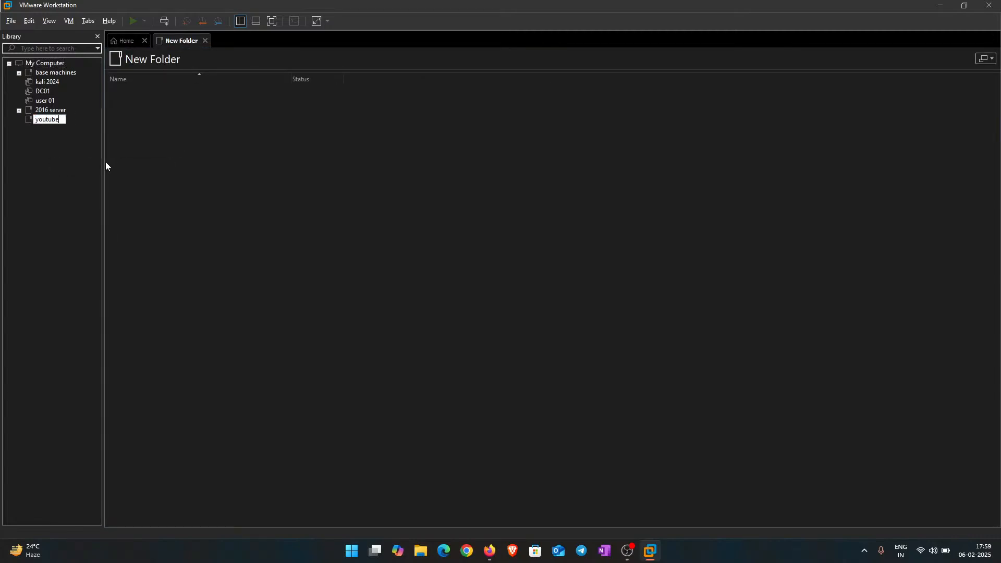
{"action": "key", "text": "Return"}
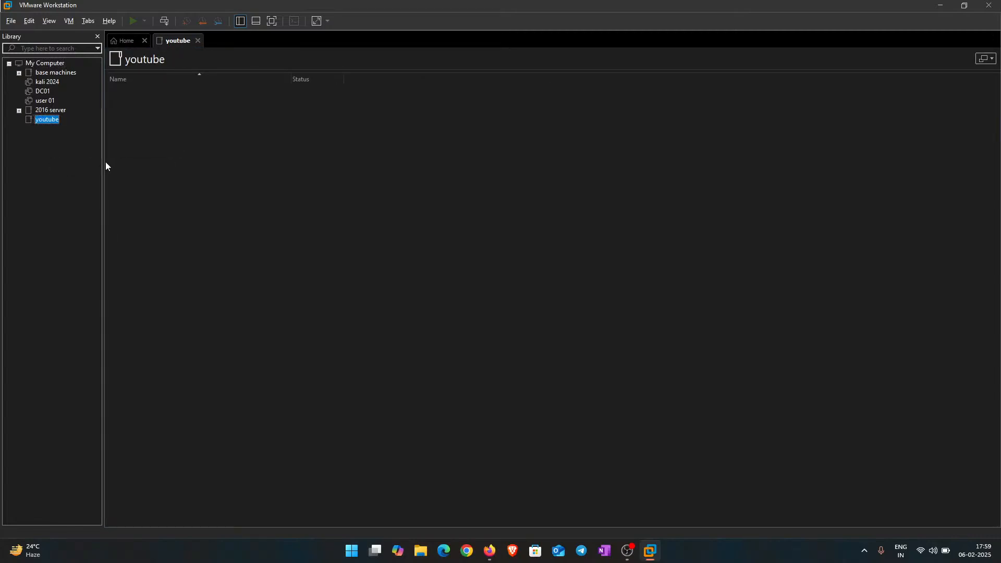
Step: Start the New Virtual Machine Wizard from the library's context menu
{"action": "right_click", "coordinate": [47, 123]}
{"action": "left_click", "coordinate": [44, 258]}
{"action": "right_click", "coordinate": [43, 165]}
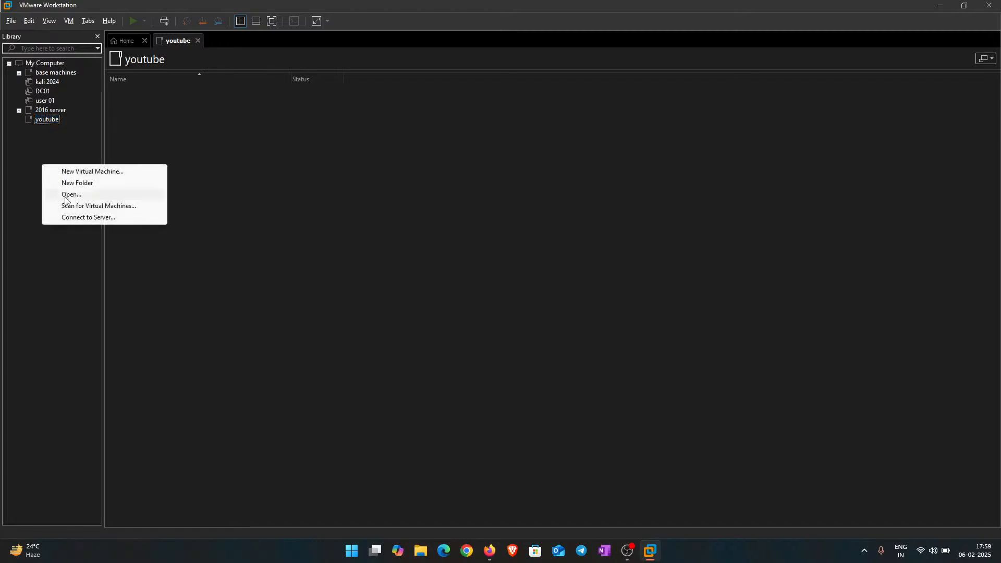
{"action": "left_click", "coordinate": [87, 173]}
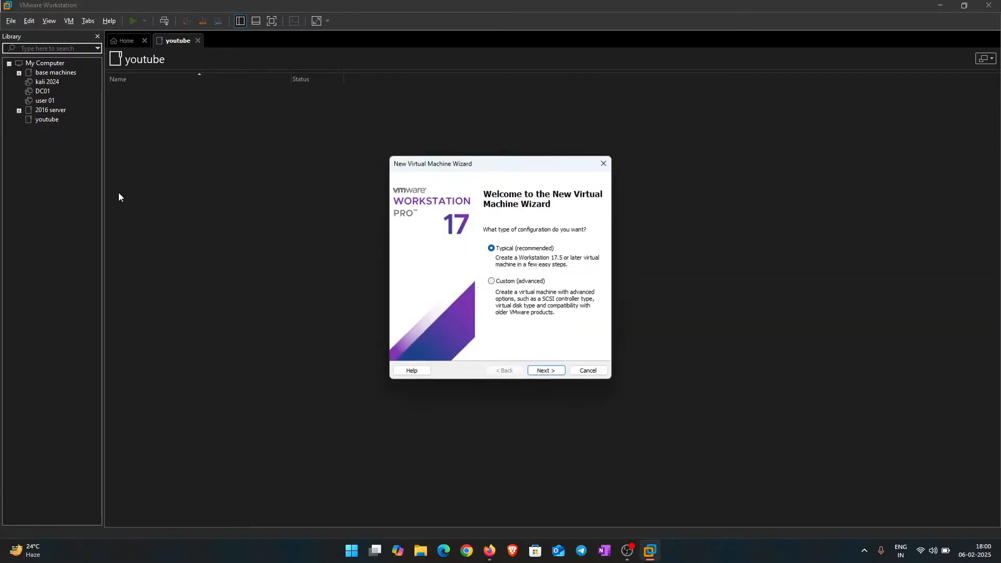
Step: Use the typical configuration and the Windows Server 2016 Datacenter ISO as the installer disc
{"action": "left_click", "coordinate": [546, 371]}
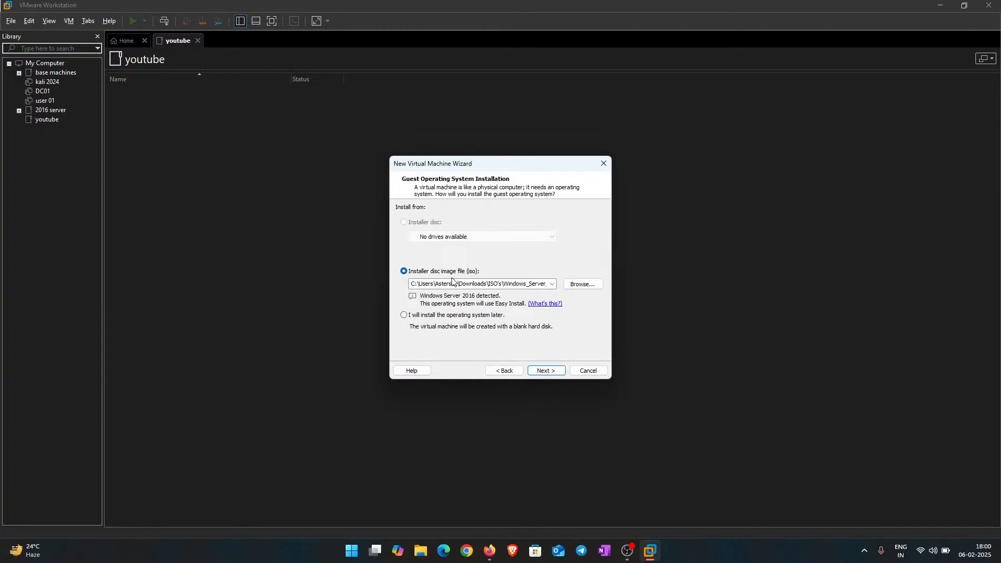
{"action": "left_click", "coordinate": [582, 284]}
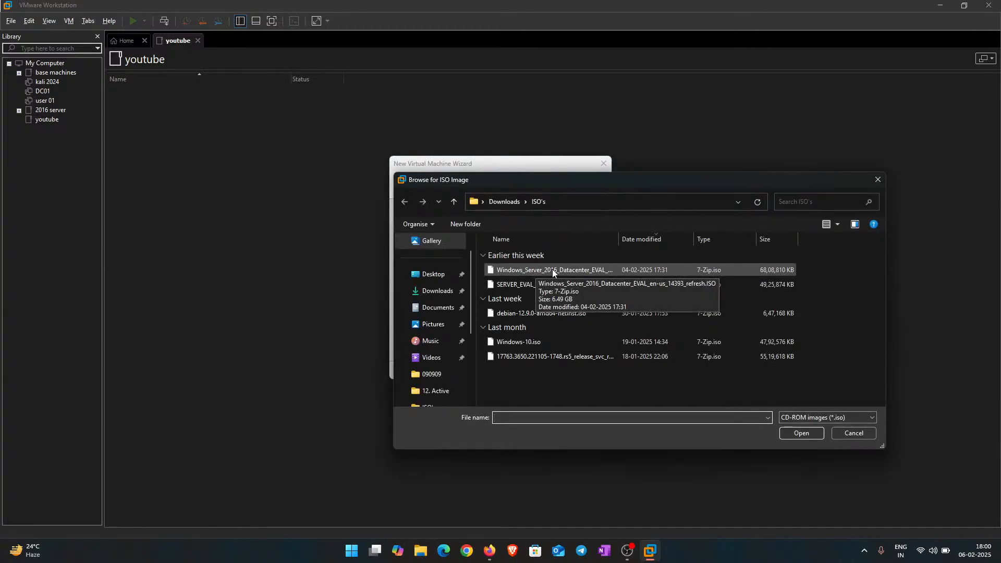
{"action": "left_click", "coordinate": [570, 268]}
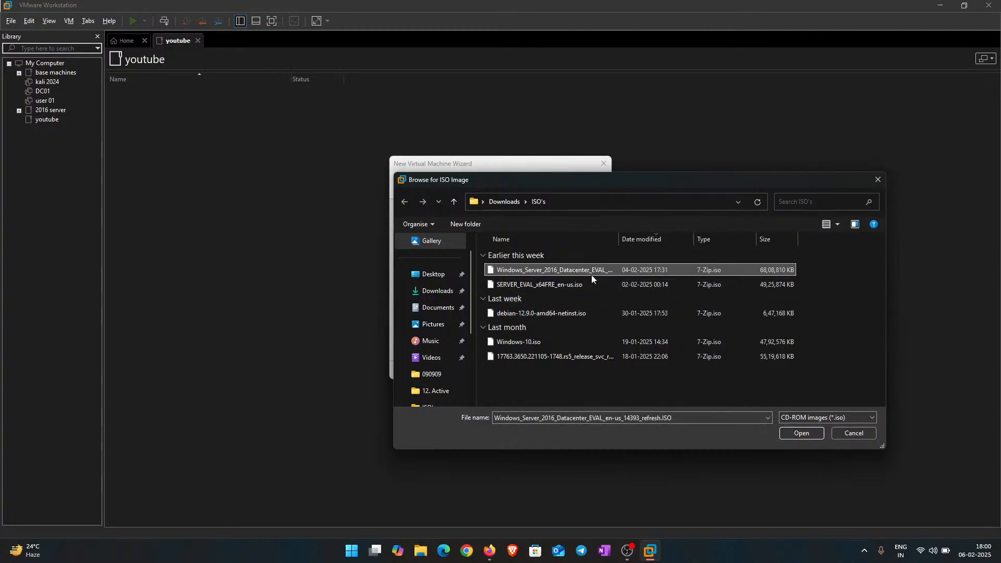
{"action": "left_click", "coordinate": [801, 434]}
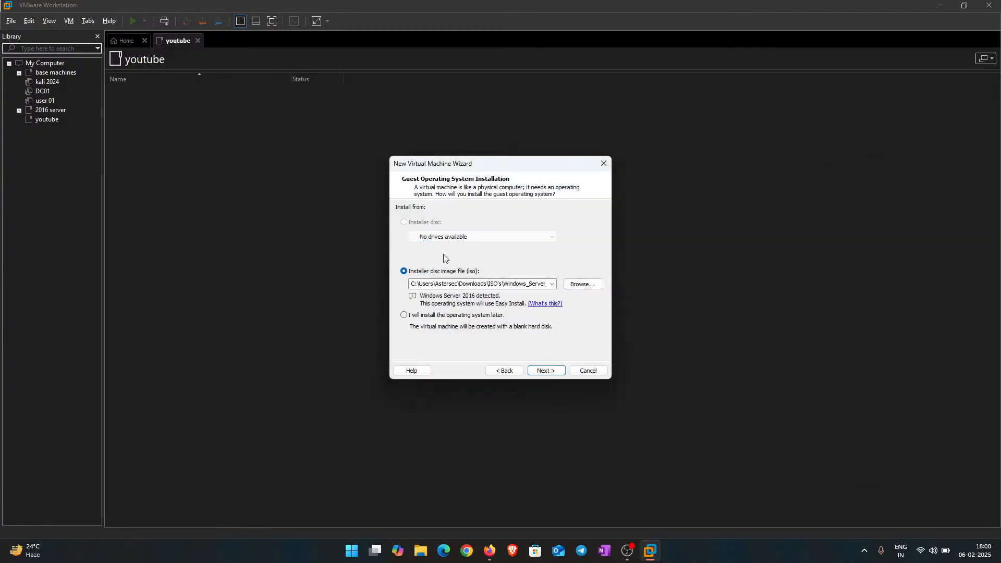
{"action": "left_click", "coordinate": [545, 370]}
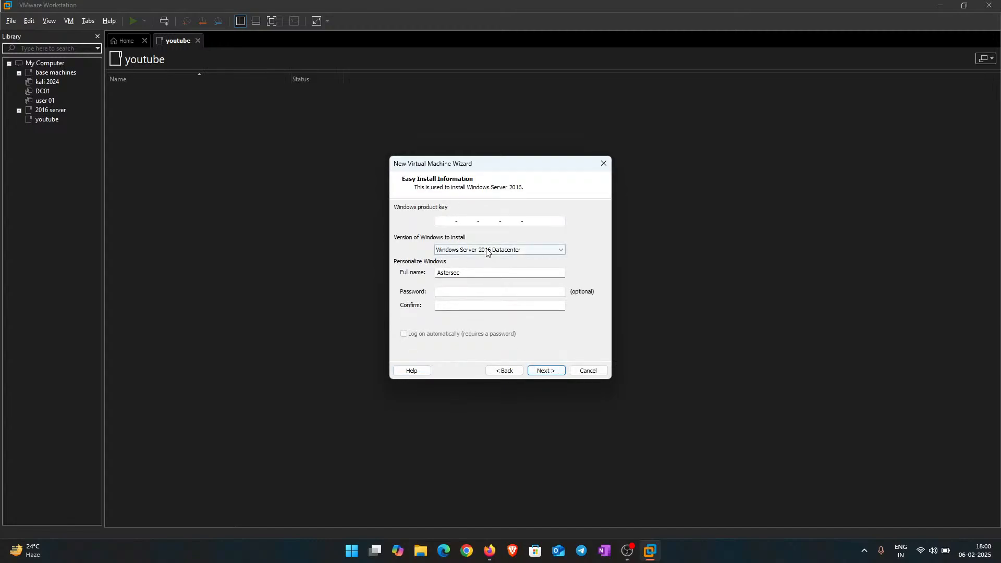
Step: Keep the Datacenter edition, retype the Full name field, and continue without a product key
{"action": "left_click", "coordinate": [488, 249]}
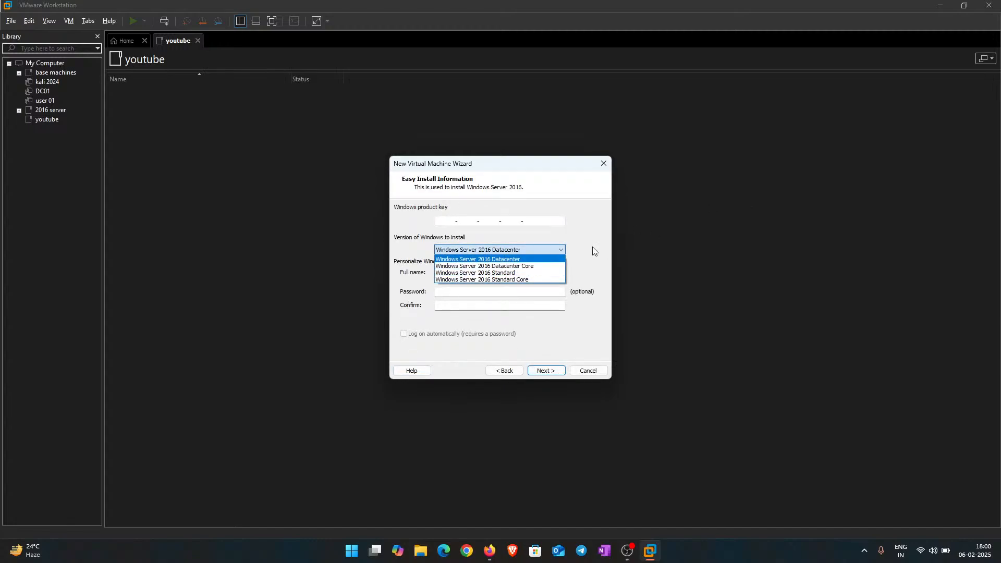
{"action": "left_click", "coordinate": [482, 302]}
{"action": "left_click_drag", "start_coordinate": [474, 271], "coordinate": [377, 247]}
{"action": "key", "text": "BackSpace"}
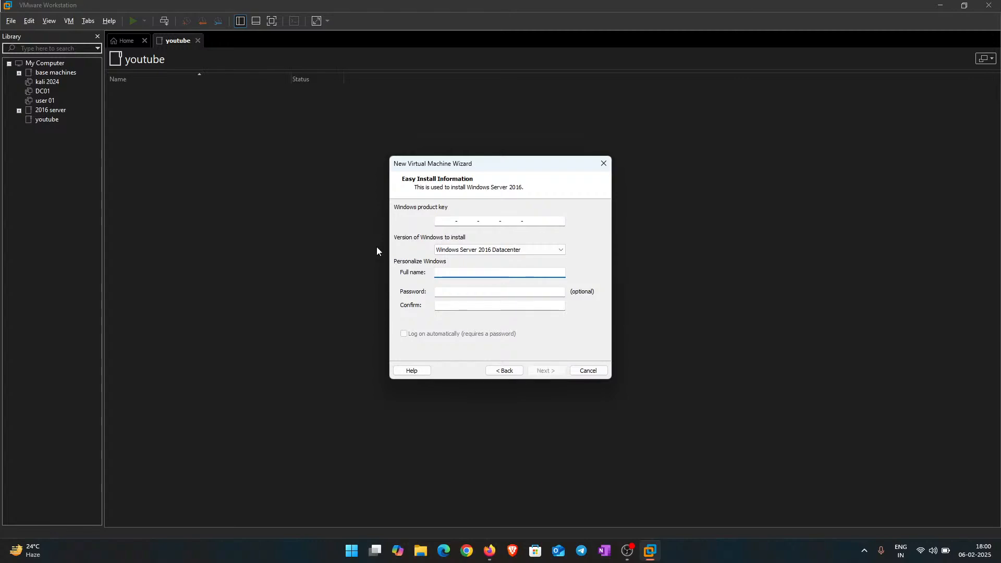
{"action": "type", "text": "data"}
{"action": "key", "text": "BackSpace"}
{"action": "key", "text": "BackSpace"}
{"action": "key", "text": "BackSpace"}
{"action": "type", "text": "domin"}
{"action": "key", "text": "BackSpace"}
{"action": "key", "text": "BackSpace"}
{"action": "key", "text": "BackSpace"}
{"action": "key", "text": "BackSpace"}
{"action": "key", "text": "BackSpace"}
{"action": "key", "text": "BackSpace"}
{"action": "key", "text": "BackSpace"}
{"action": "key", "text": "BackSpace"}
{"action": "key", "text": "BackSpace"}
{"action": "type", "text": "doma"}
{"action": "key", "text": "Return"}
{"action": "key", "text": "Return"}
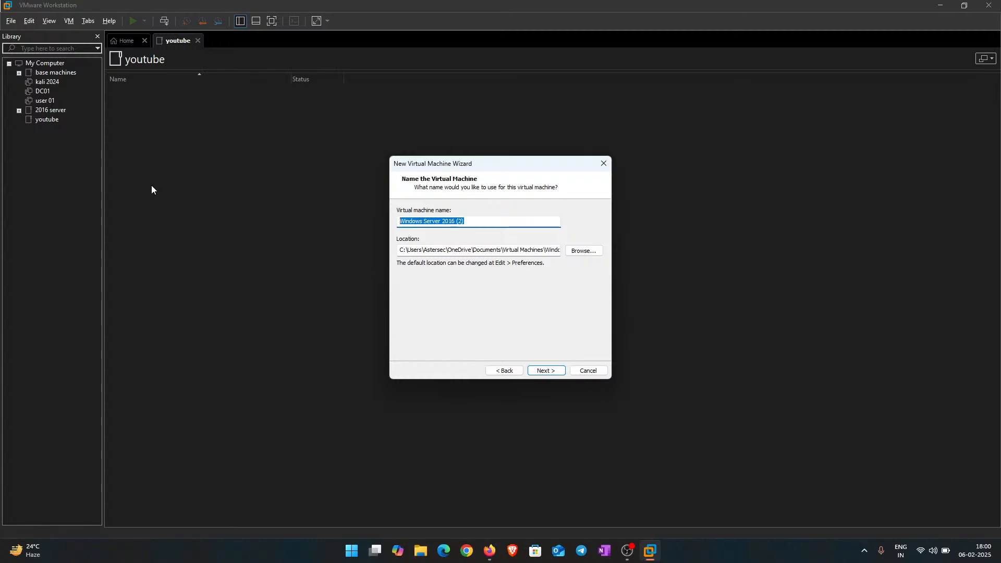
Step: Name the VM 'DC', keep a 60 GB disk split into multiple files, and finish the wizard
{"action": "key", "text": "BackSpace"}
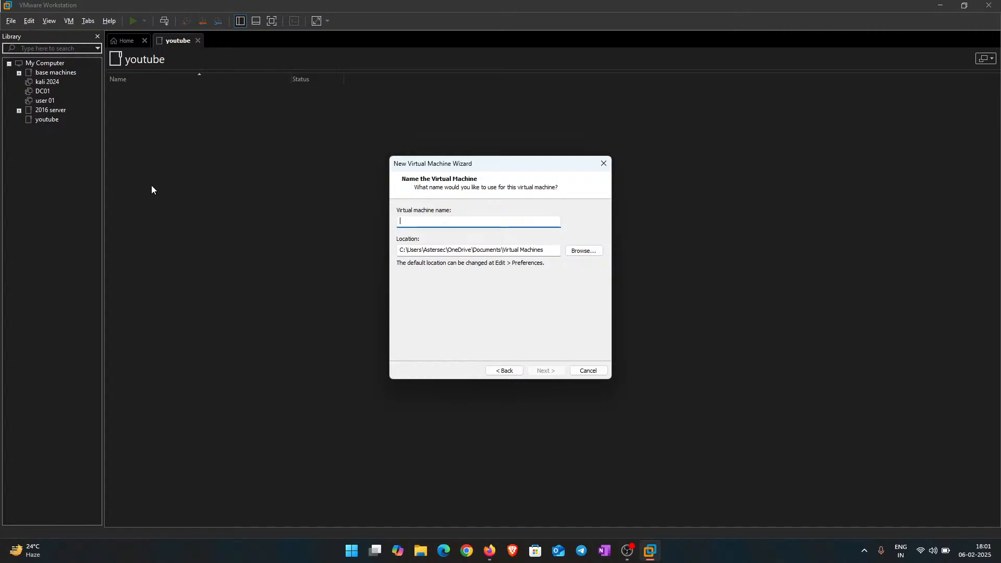
{"action": "type", "text": "DC"}
{"action": "key", "text": "Return"}
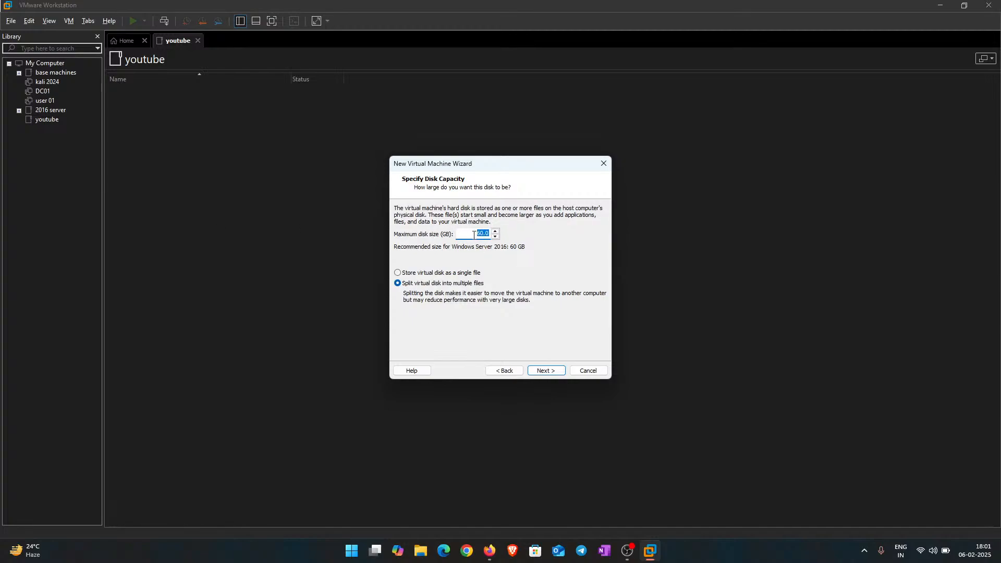
{"action": "left_click", "coordinate": [506, 271]}
{"action": "left_click", "coordinate": [406, 286]}
{"action": "left_click", "coordinate": [547, 371]}
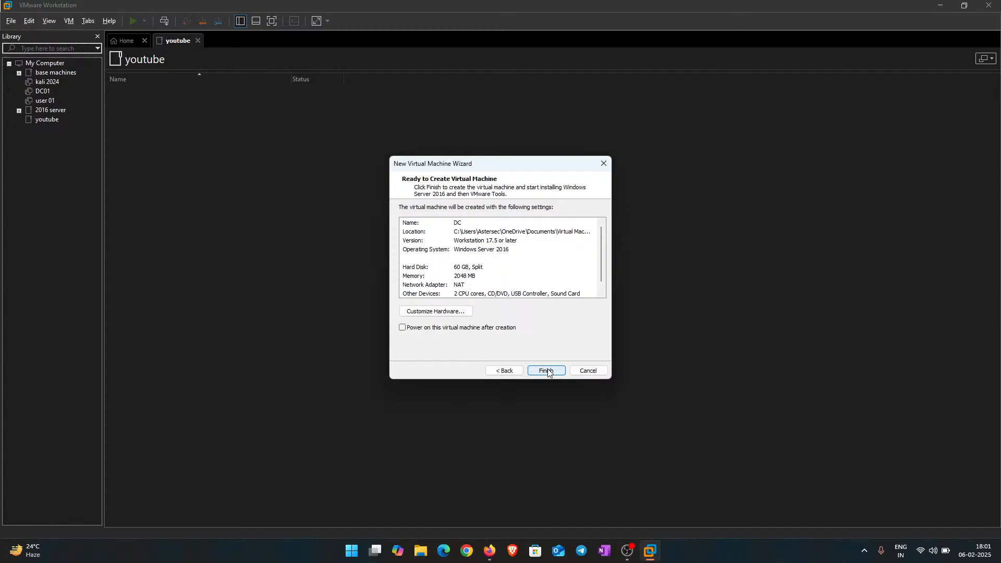
{"action": "left_click", "coordinate": [547, 371]}
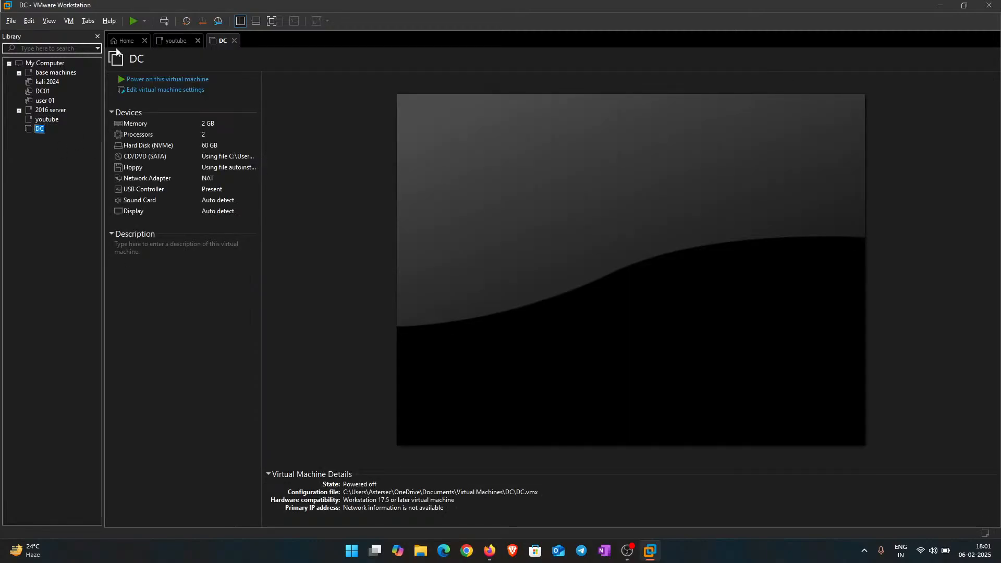
Step: Remove the floppy drive from DC's hardware and move DC into the youtube library folder
{"action": "left_click", "coordinate": [167, 43]}
{"action": "left_click", "coordinate": [197, 40]}
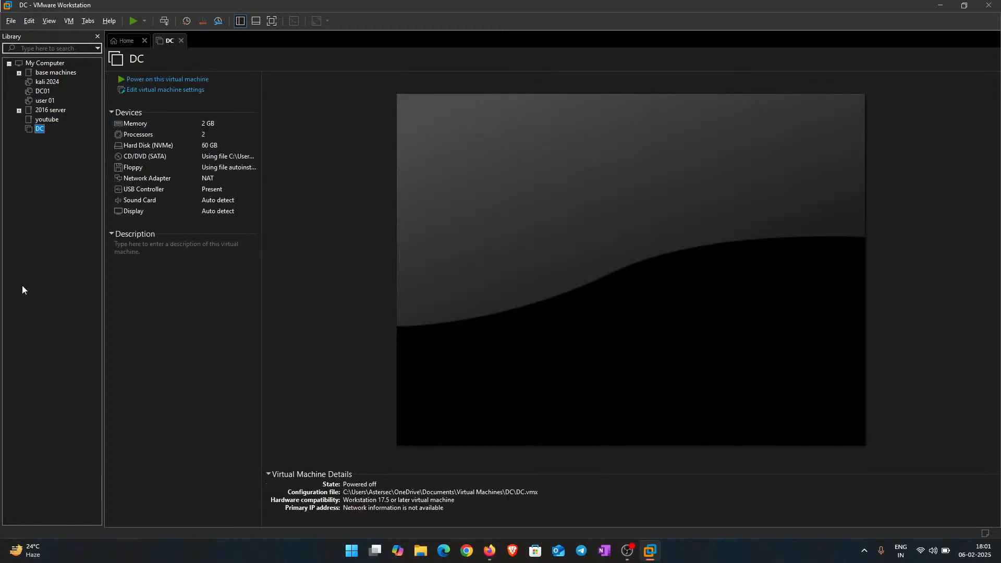
{"action": "left_click", "coordinate": [152, 90]}
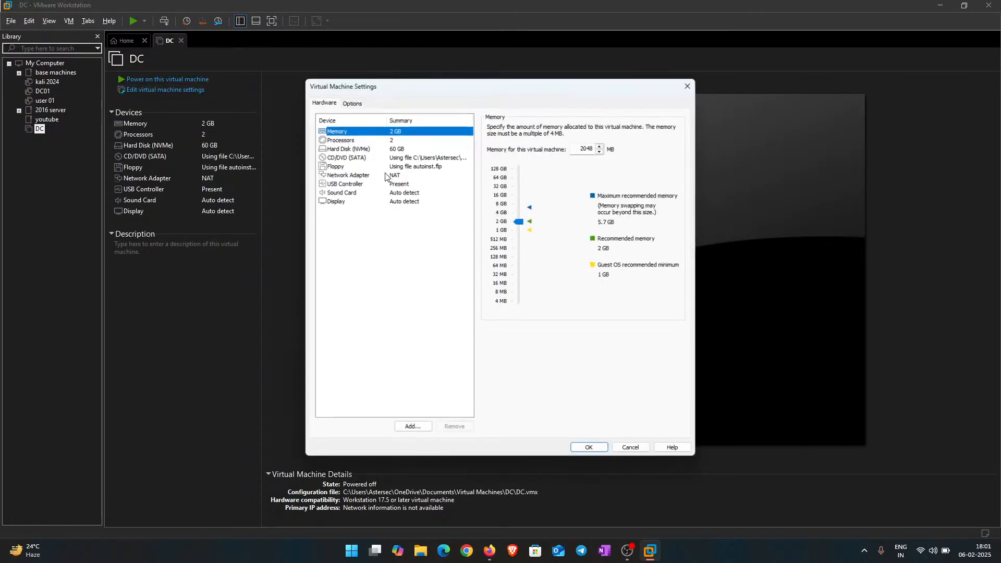
{"action": "left_click", "coordinate": [373, 167]}
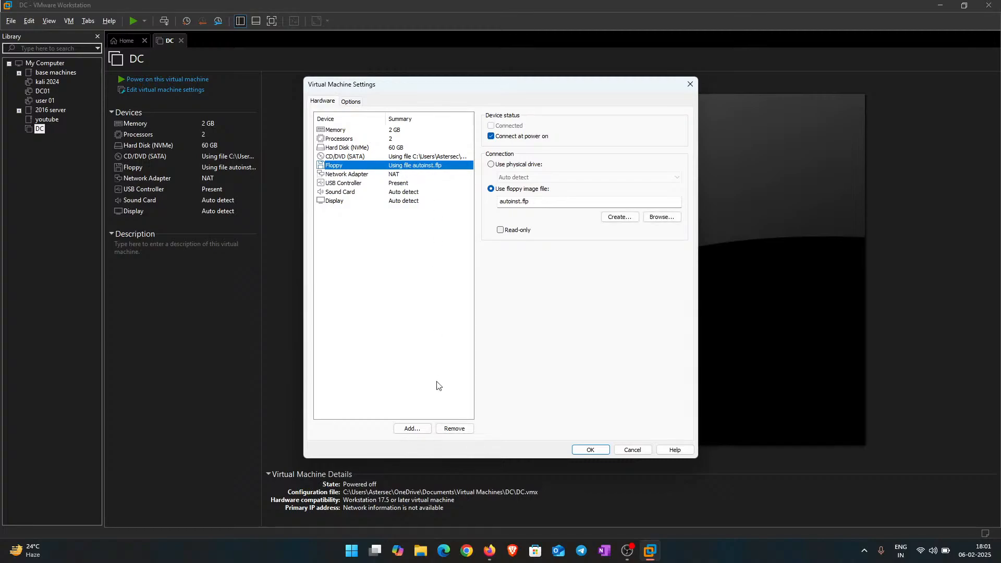
{"action": "left_click", "coordinate": [454, 429]}
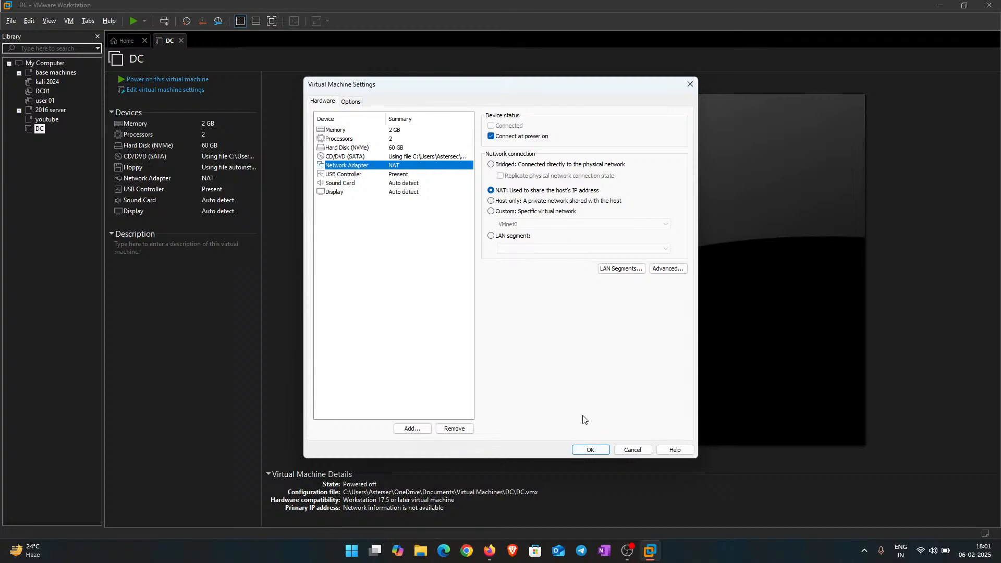
{"action": "left_click", "coordinate": [590, 449]}
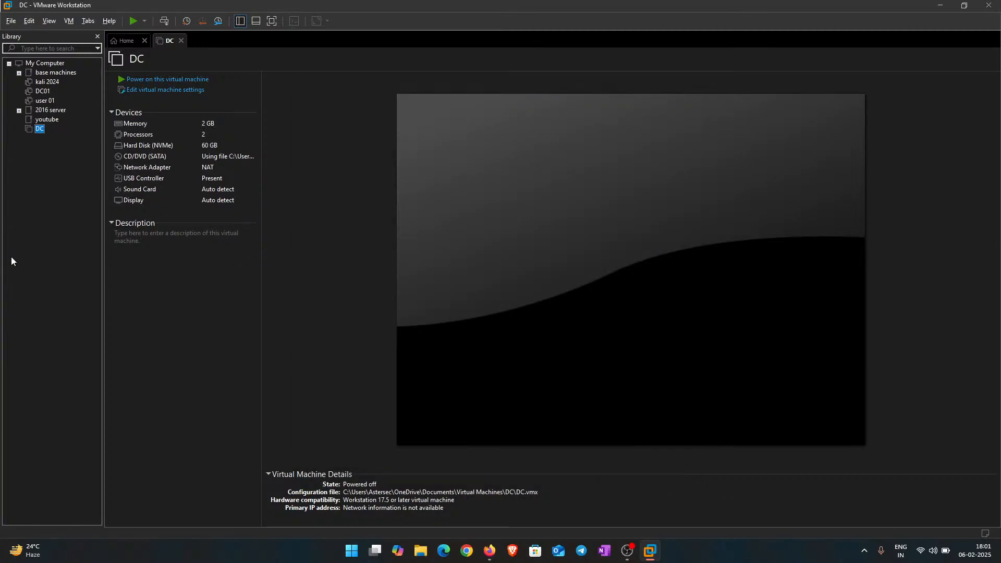
{"action": "left_click", "coordinate": [26, 121]}
{"action": "left_click_drag", "start_coordinate": [43, 122], "coordinate": [44, 122]}
Step: Power on DC, boot it from the Windows Server 2016 installer disc, and dismiss the hint bar
{"action": "left_click", "coordinate": [149, 81]}
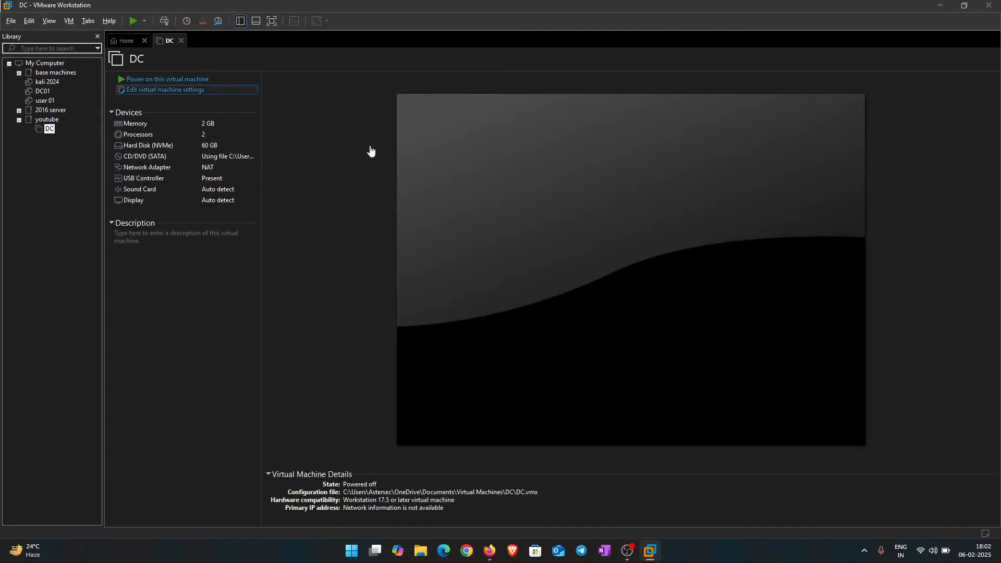
{"action": "key", "text": "Return"}
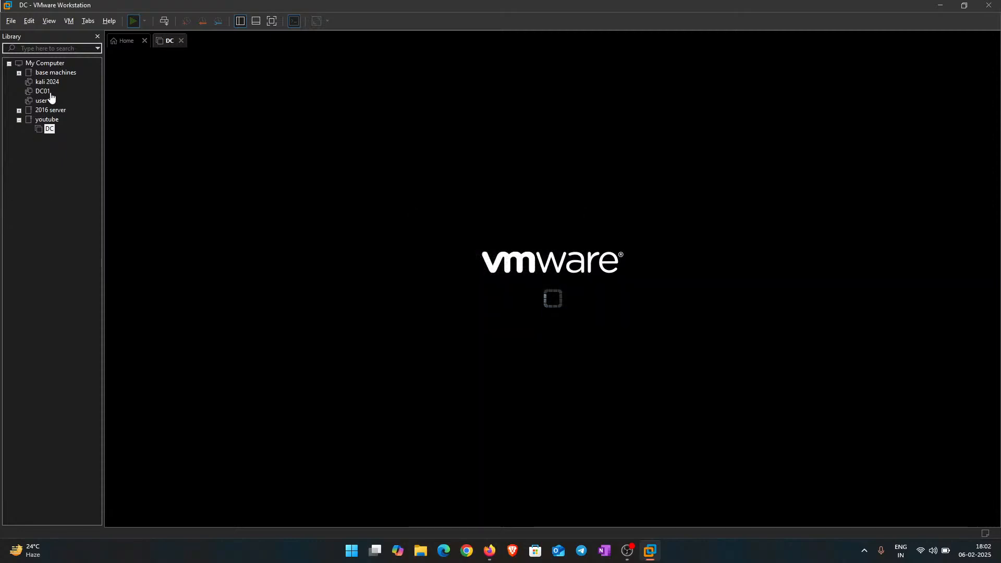
{"action": "right_click", "coordinate": [66, 176]}
{"action": "left_click", "coordinate": [32, 256]}
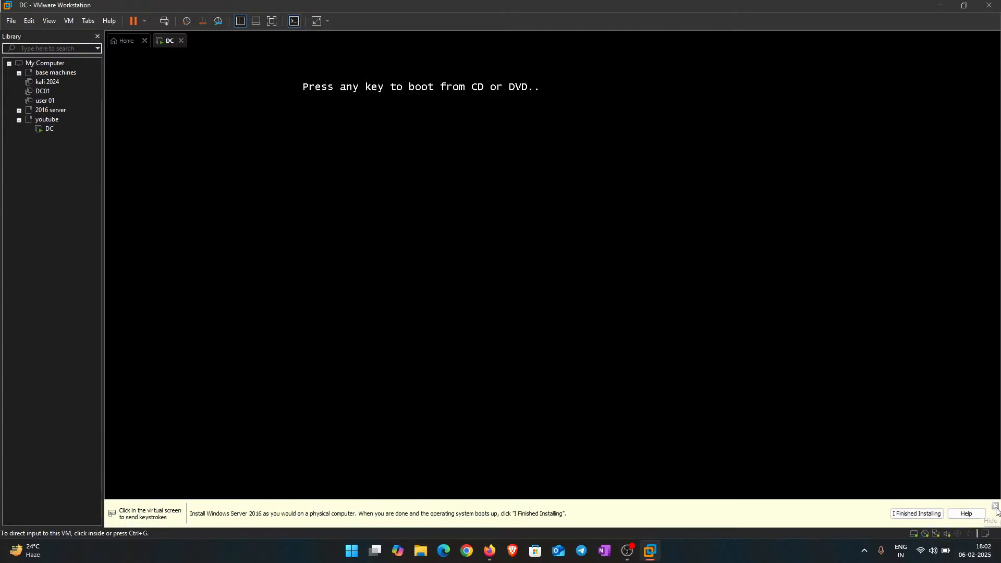
{"action": "left_click", "coordinate": [543, 346]}
{"action": "key", "text": "Return"}
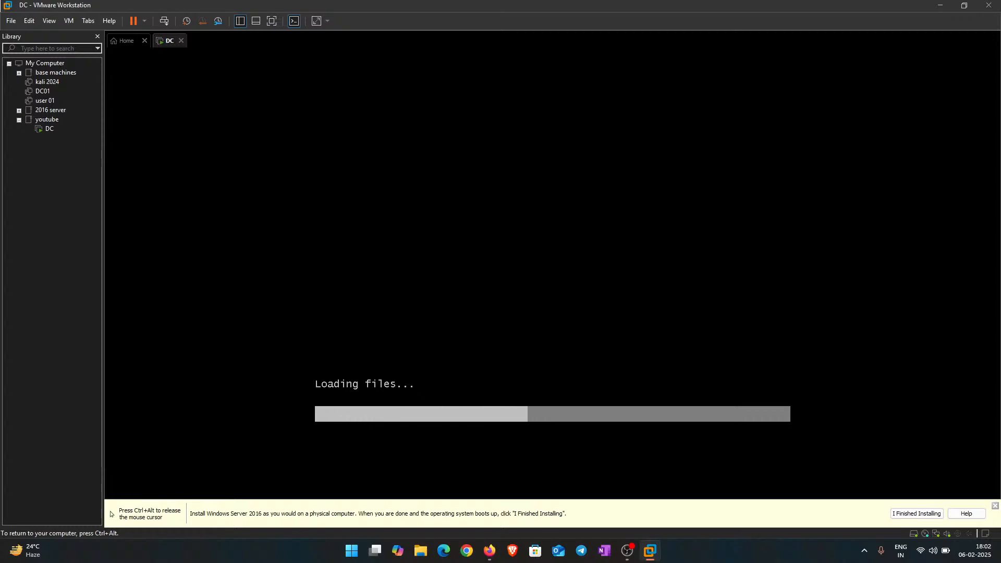
{"action": "key", "text": "ctrl+alt"}
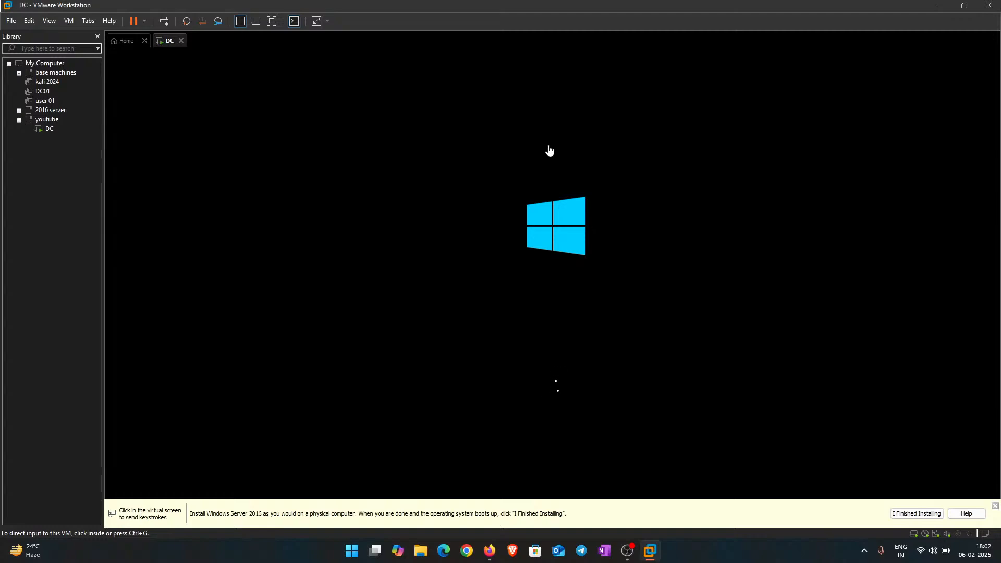
{"action": "left_click", "coordinate": [994, 506]}
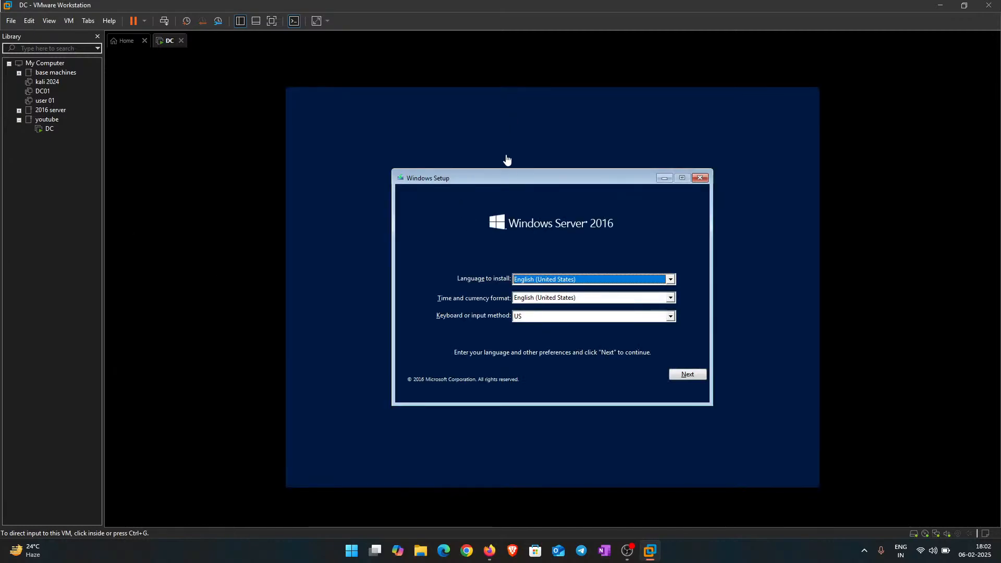
Step: Set English (India) as the time and currency format in Windows Setup and choose Install now
{"action": "left_click_drag", "start_coordinate": [512, 178], "coordinate": [467, 135]}
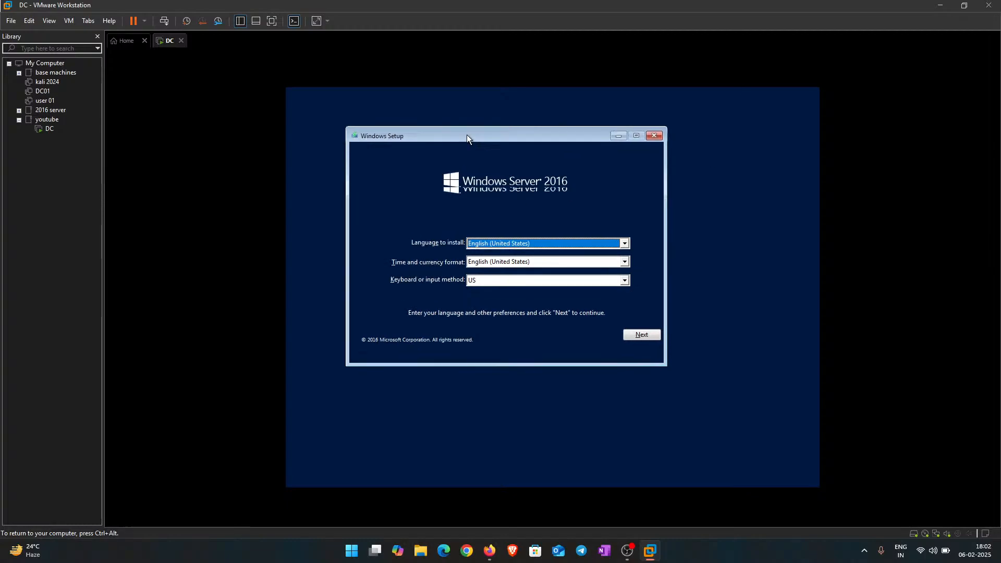
{"action": "left_click", "coordinate": [511, 252]}
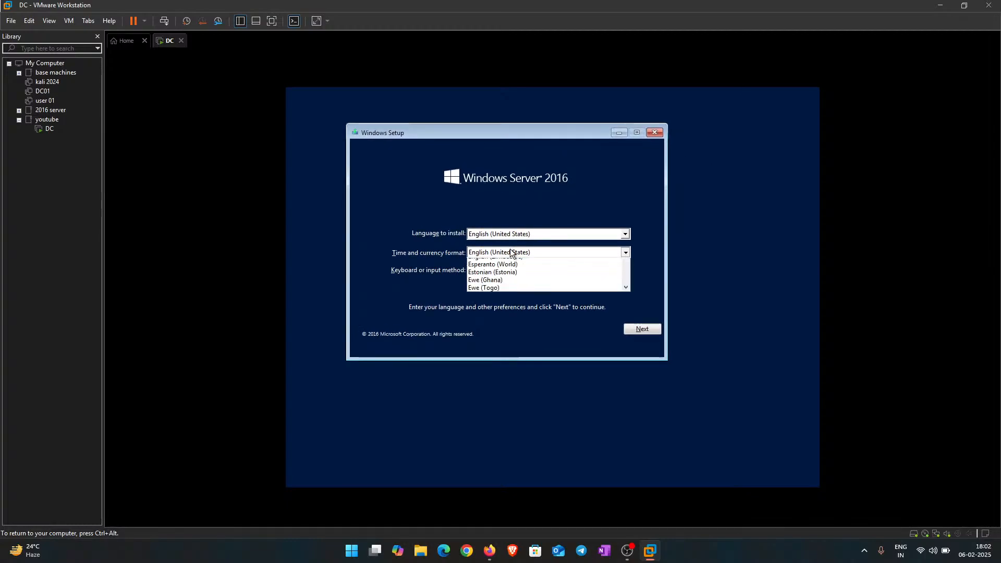
{"action": "scroll", "coordinate": [533, 299], "scroll_direction": "up", "scroll_amount": 4}
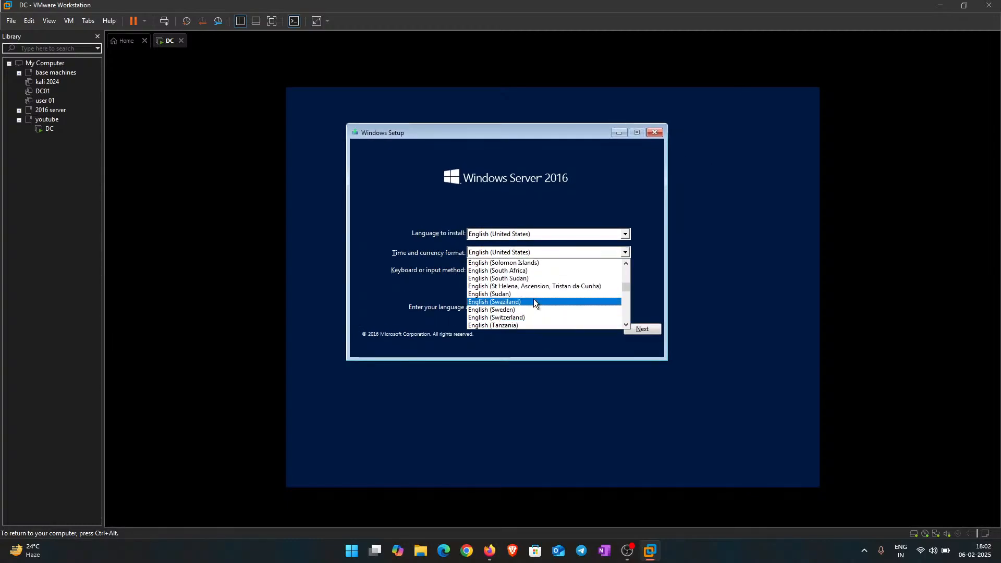
{"action": "scroll", "coordinate": [533, 300], "scroll_direction": "up", "scroll_amount": 13}
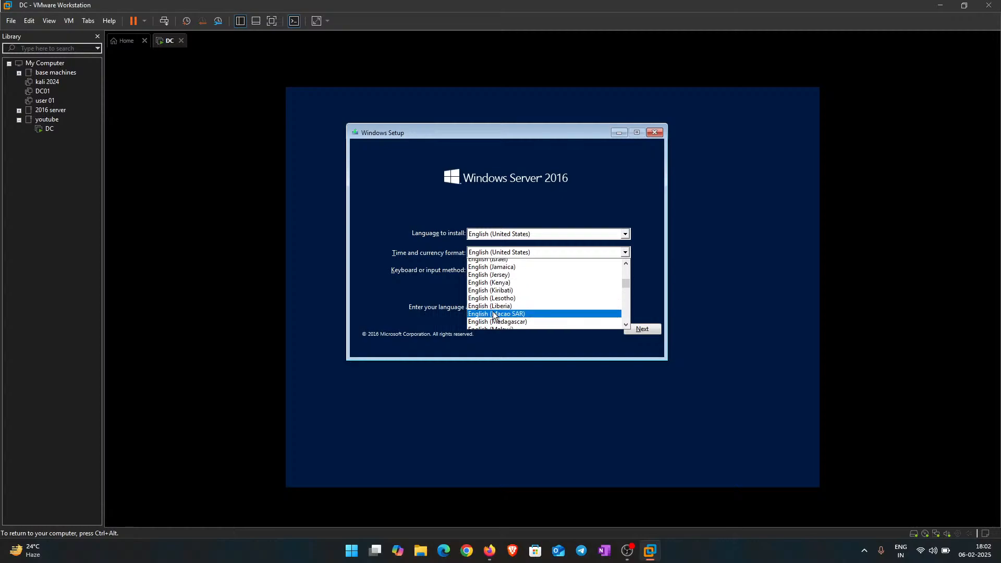
{"action": "scroll", "coordinate": [495, 313], "scroll_direction": "up", "scroll_amount": 1}
{"action": "left_click", "coordinate": [517, 292]}
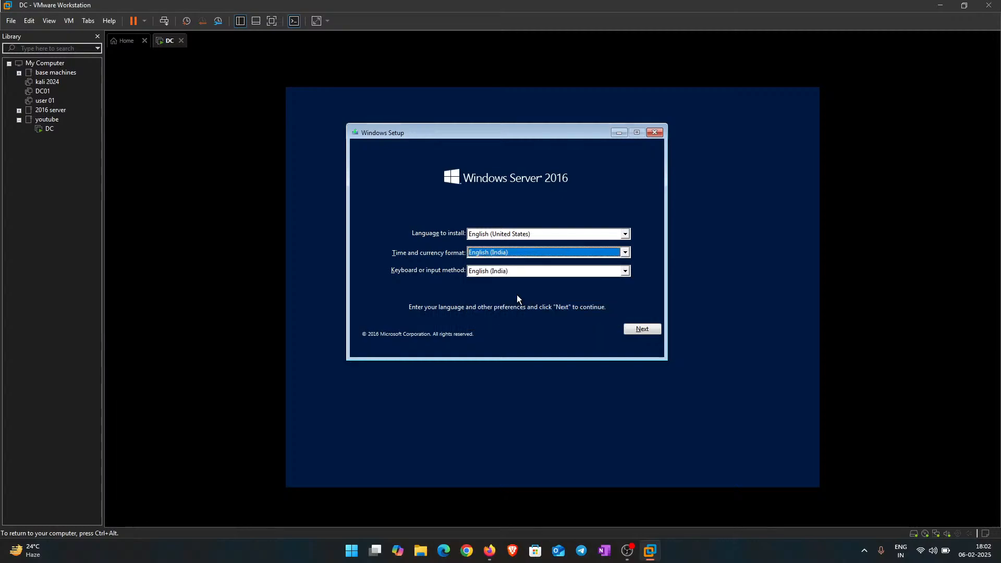
{"action": "left_click", "coordinate": [642, 328]}
{"action": "left_click", "coordinate": [511, 240]}
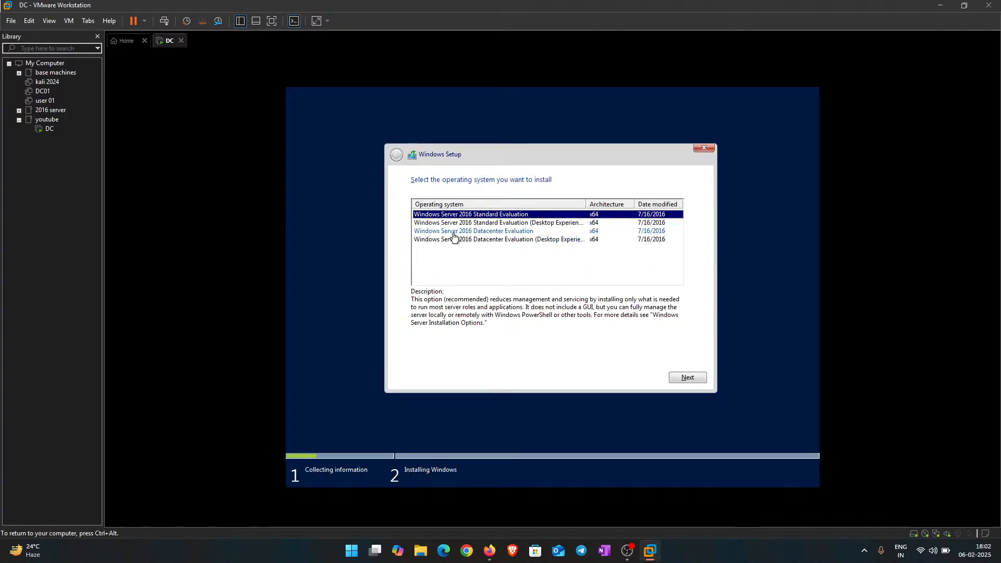
Step: Select Windows Server 2016 Standard Evaluation (Desktop Experience) and accept the license terms
{"action": "left_click", "coordinate": [471, 223]}
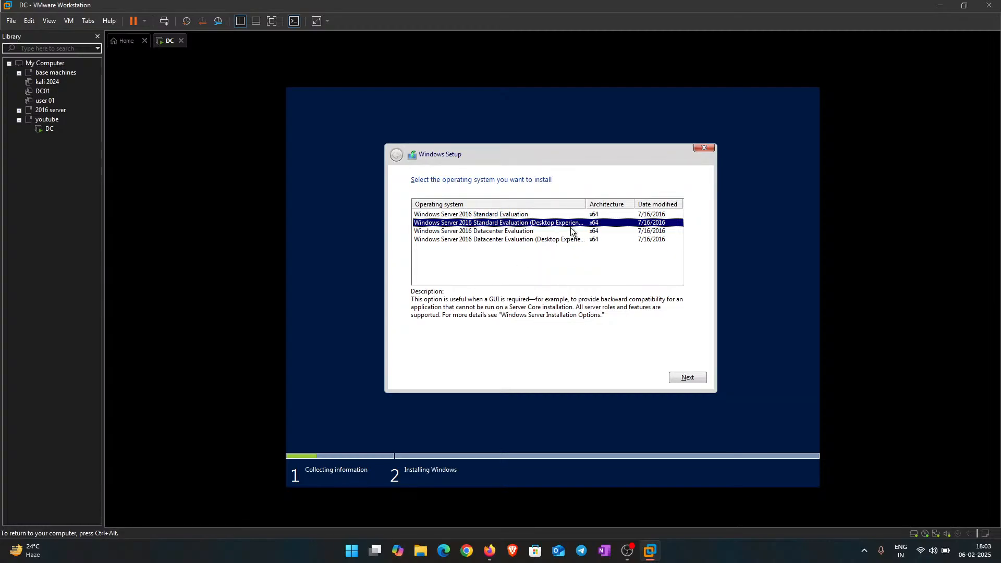
{"action": "left_click", "coordinate": [686, 378]}
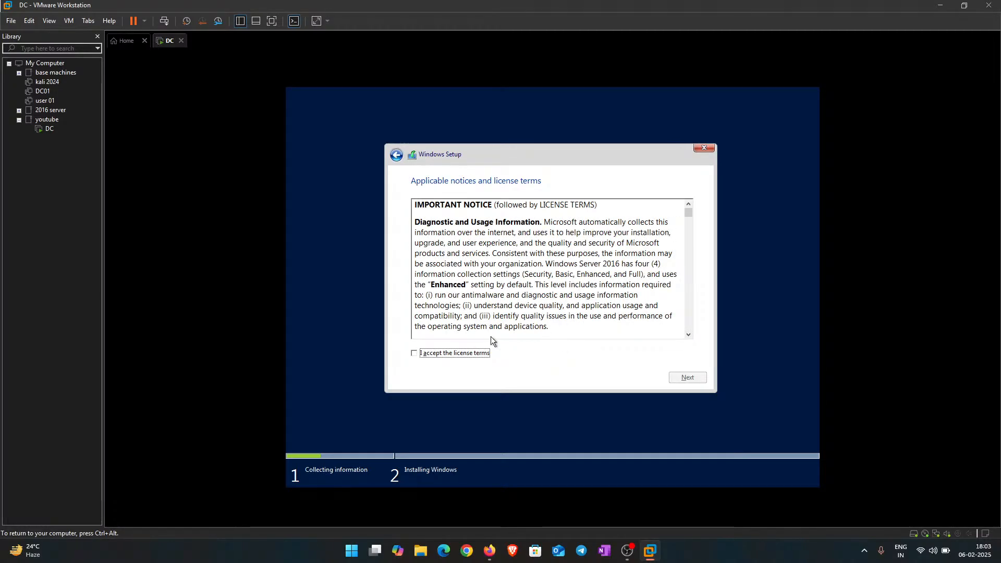
{"action": "left_click", "coordinate": [457, 354]}
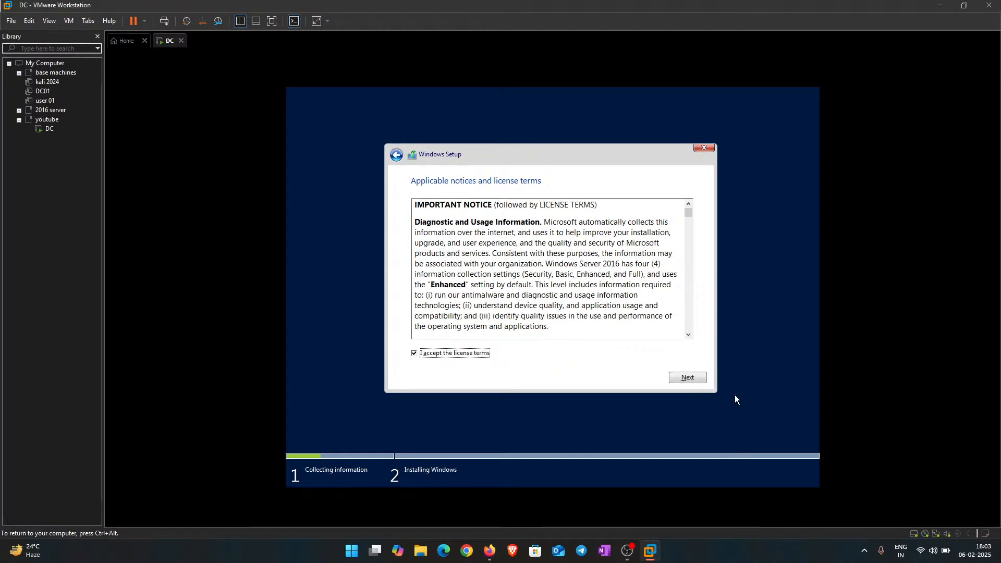
{"action": "left_click", "coordinate": [682, 376]}
Step: Start a custom install onto Drive 0's 60 GB unallocated space
{"action": "left_click", "coordinate": [546, 277]}
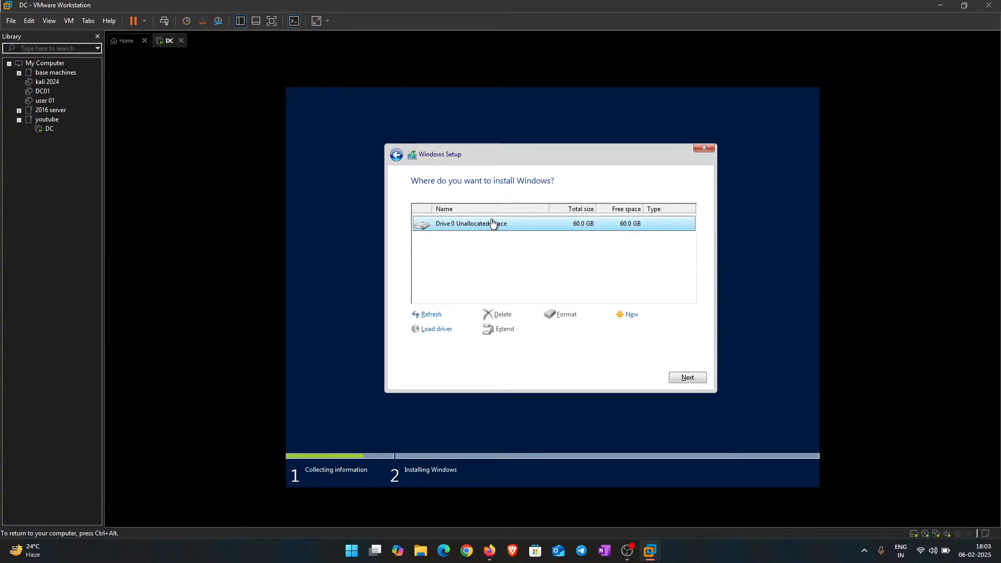
{"action": "left_click", "coordinate": [687, 378]}
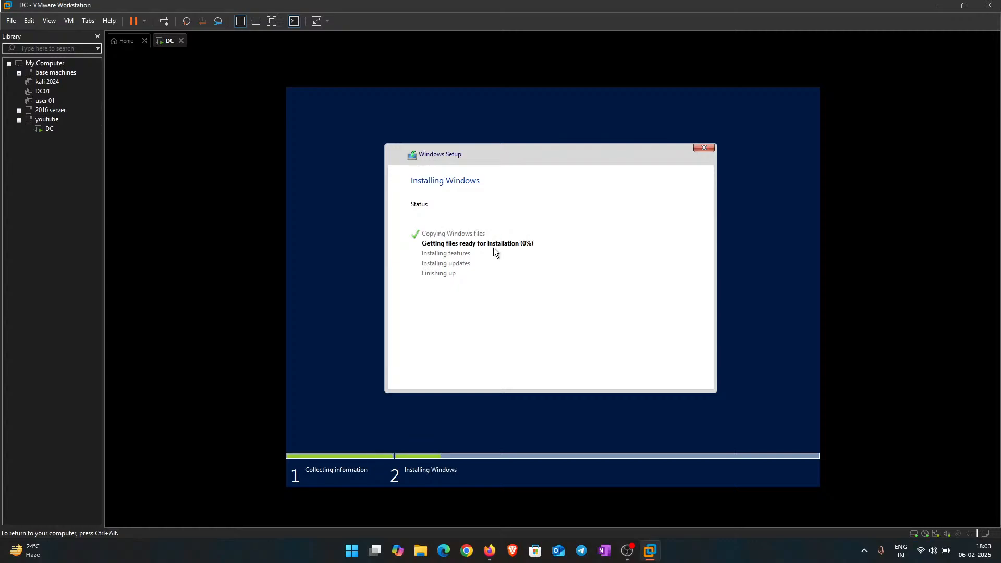
{"action": "key", "text": "ctrl+alt"}
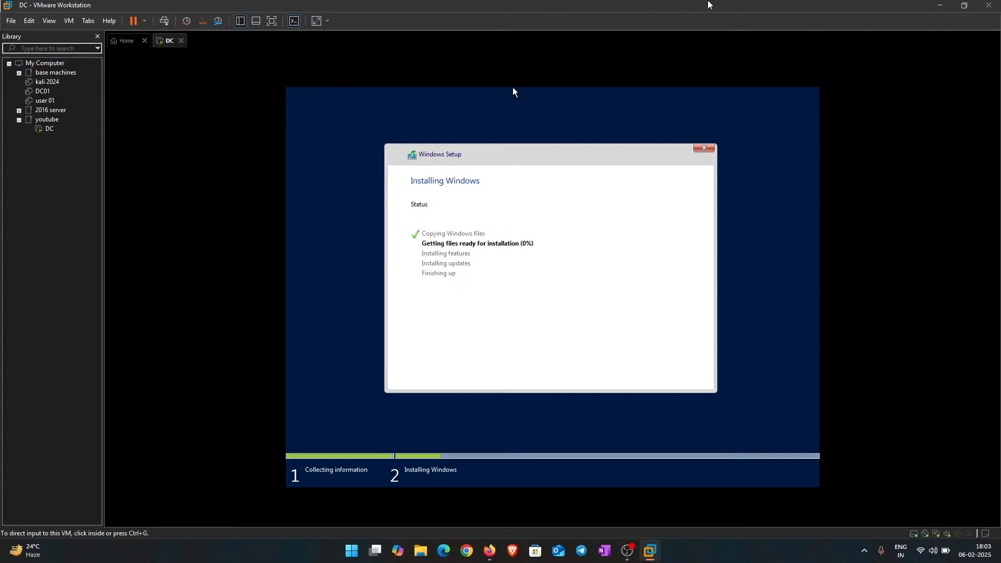
{"action": "right_click", "coordinate": [8, 229]}
Step: Build the ws01 VM with the Typical wizard from Windows-10.iso, keeping the 60 GB disk
{"action": "left_click", "coordinate": [52, 234]}
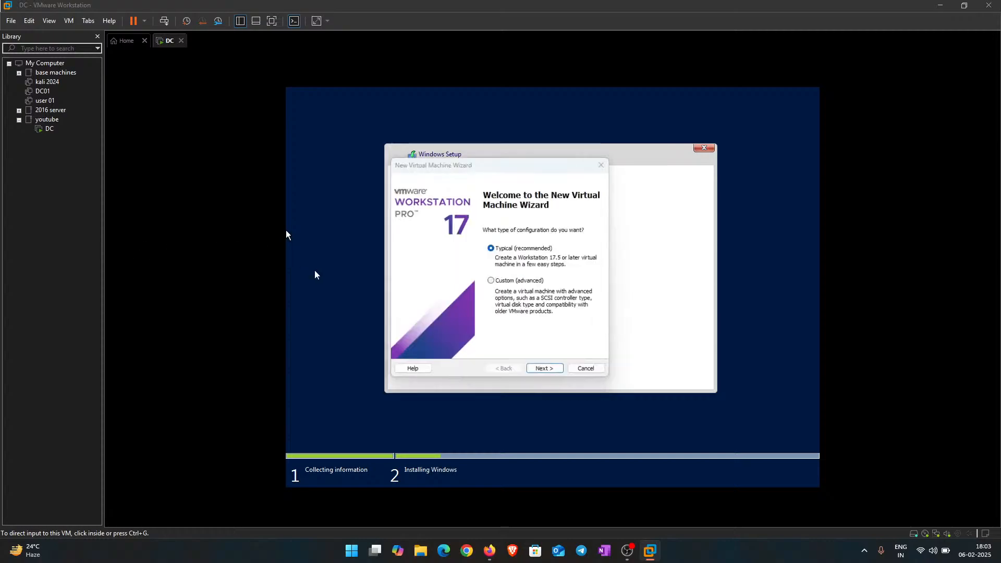
{"action": "left_click", "coordinate": [544, 370]}
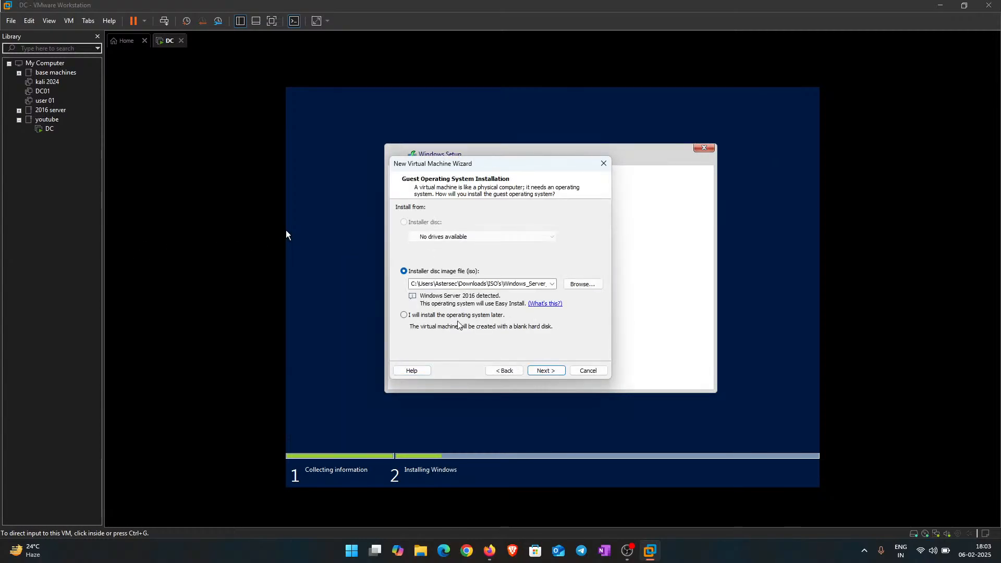
{"action": "left_click", "coordinate": [576, 288]}
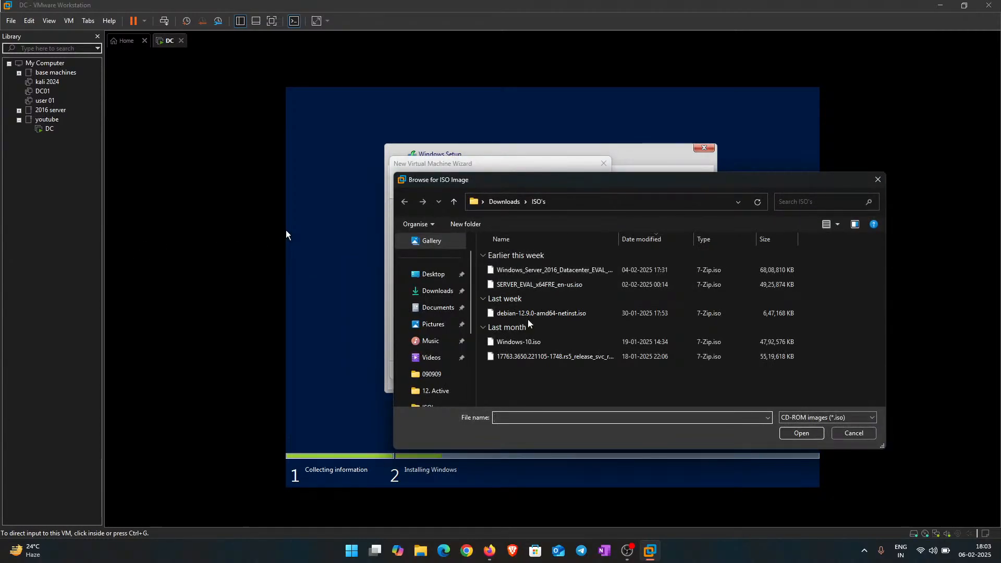
{"action": "left_click", "coordinate": [528, 342]}
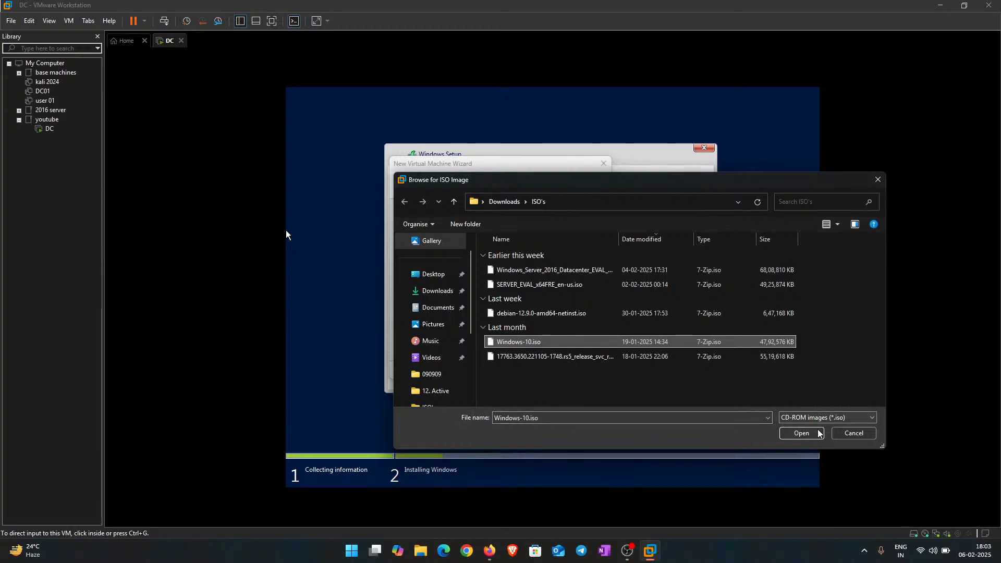
{"action": "left_click", "coordinate": [801, 433]}
{"action": "left_click", "coordinate": [544, 370]}
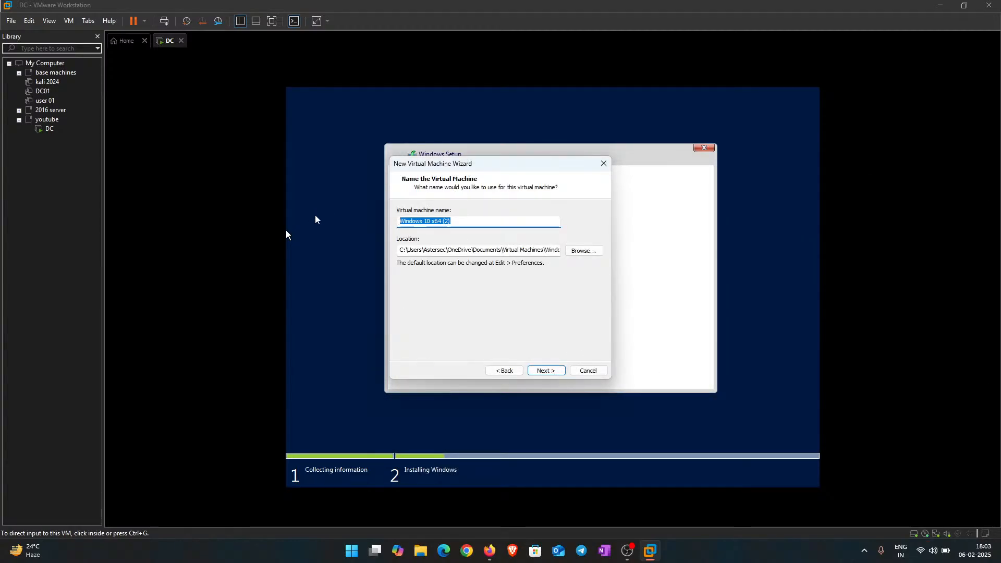
{"action": "key", "text": "BackSpace"}
{"action": "type", "text": "user1"}
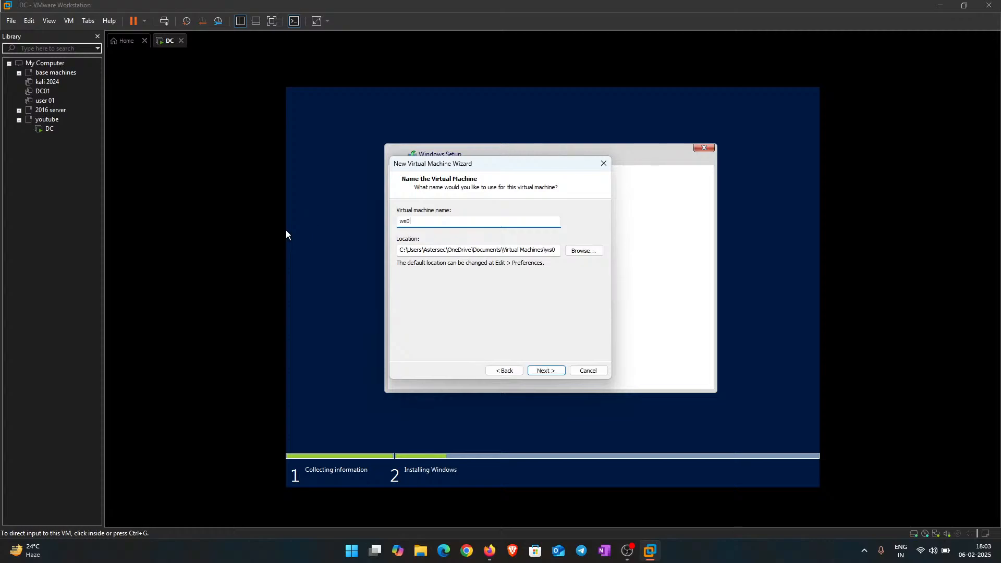
{"action": "key", "text": "Return"}
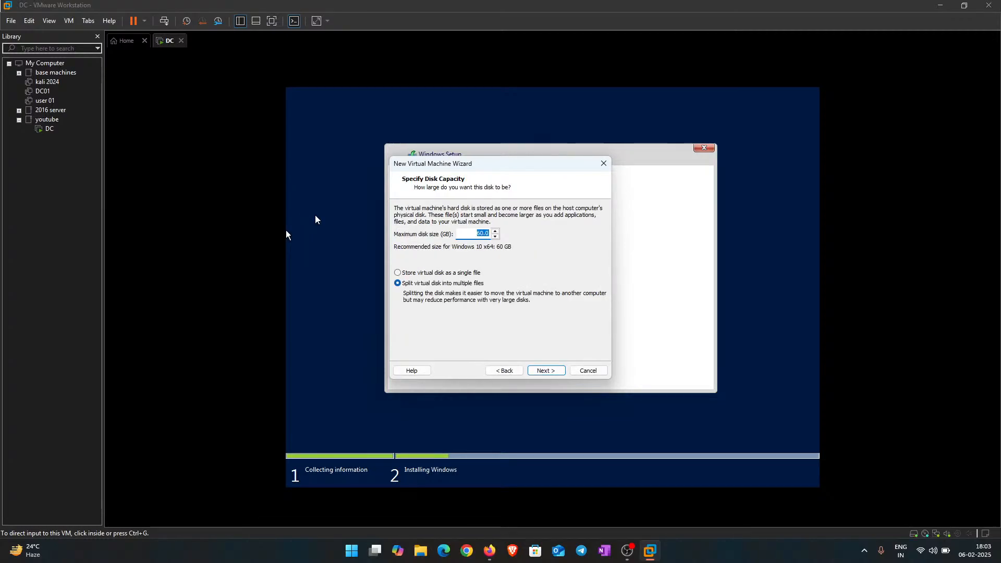
{"action": "key", "text": "Return"}
{"action": "key", "text": "Return"}
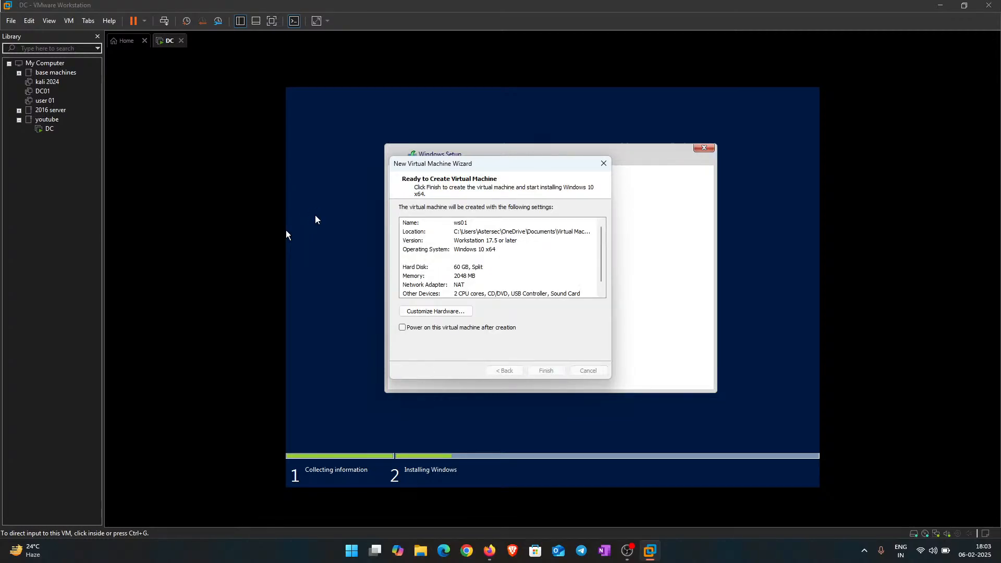
{"action": "left_click_drag", "start_coordinate": [475, 247], "coordinate": [187, 274]}
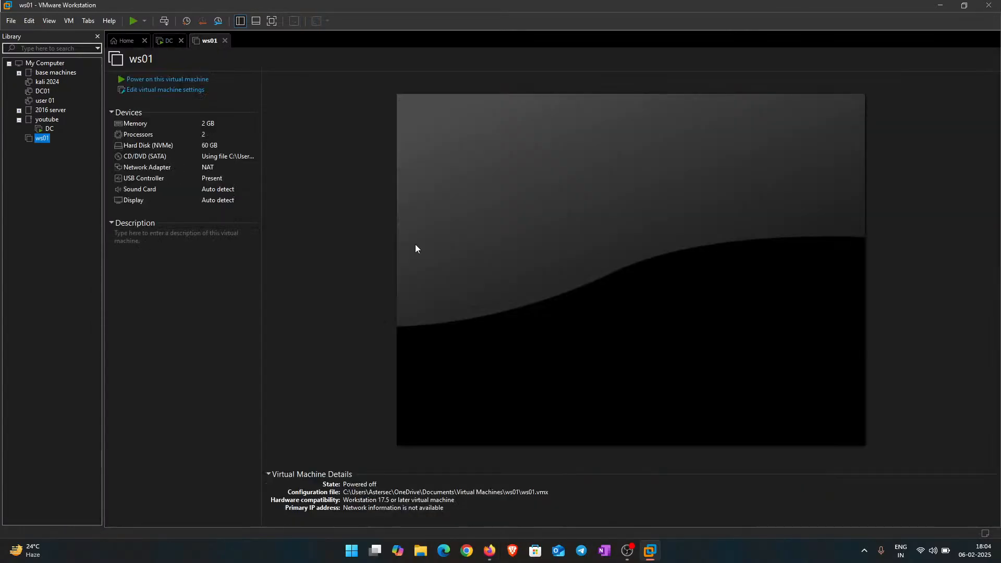
Step: Power on ws01 and boot it from the Windows 10 installer disc
{"action": "left_click", "coordinate": [171, 81]}
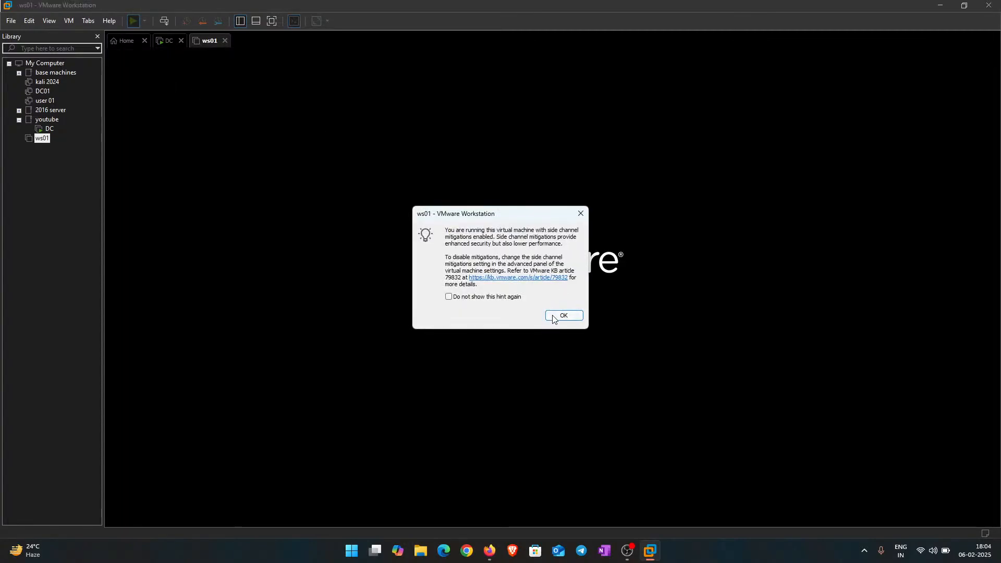
{"action": "key", "text": "Return"}
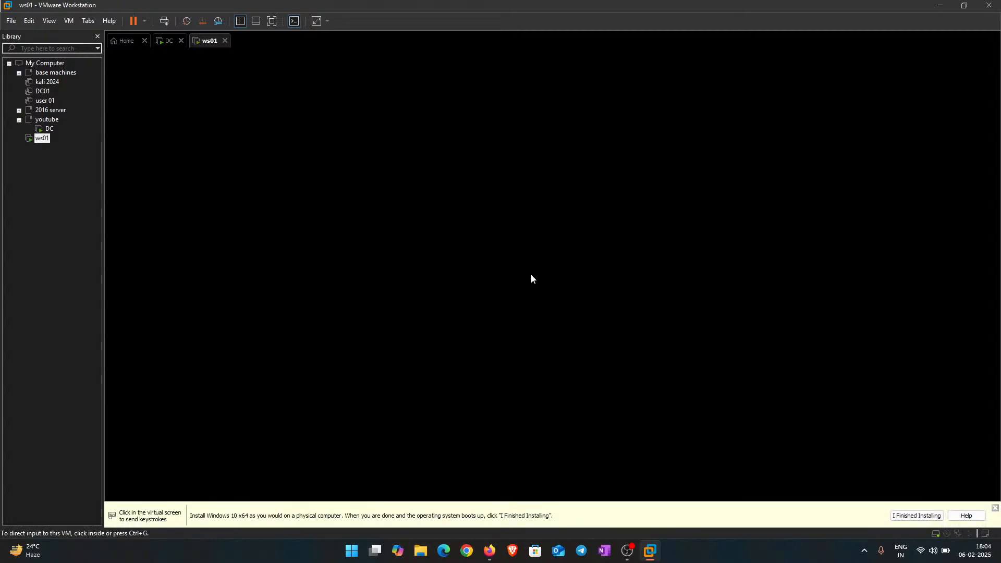
{"action": "left_click", "coordinate": [531, 274]}
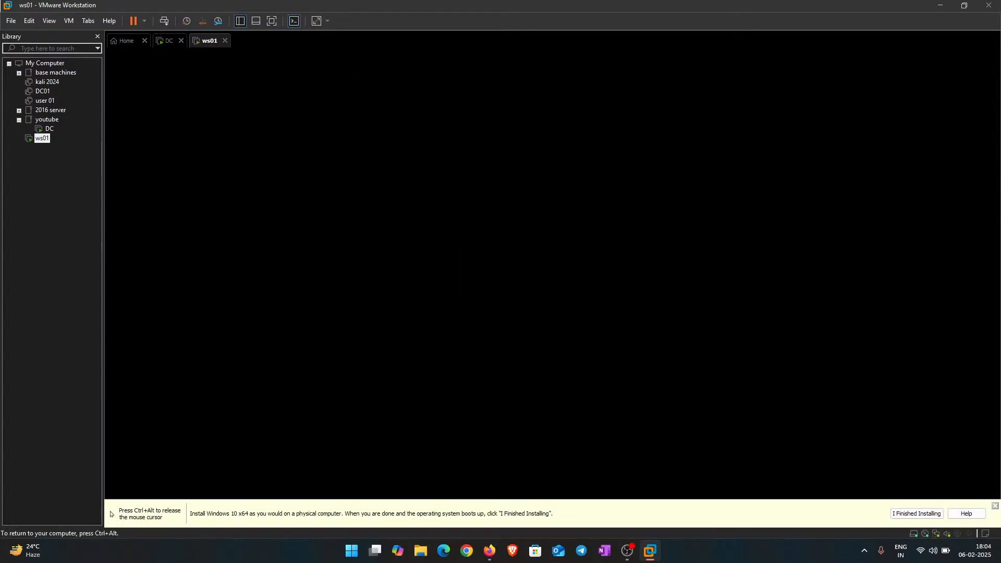
{"action": "key", "text": "Return"}
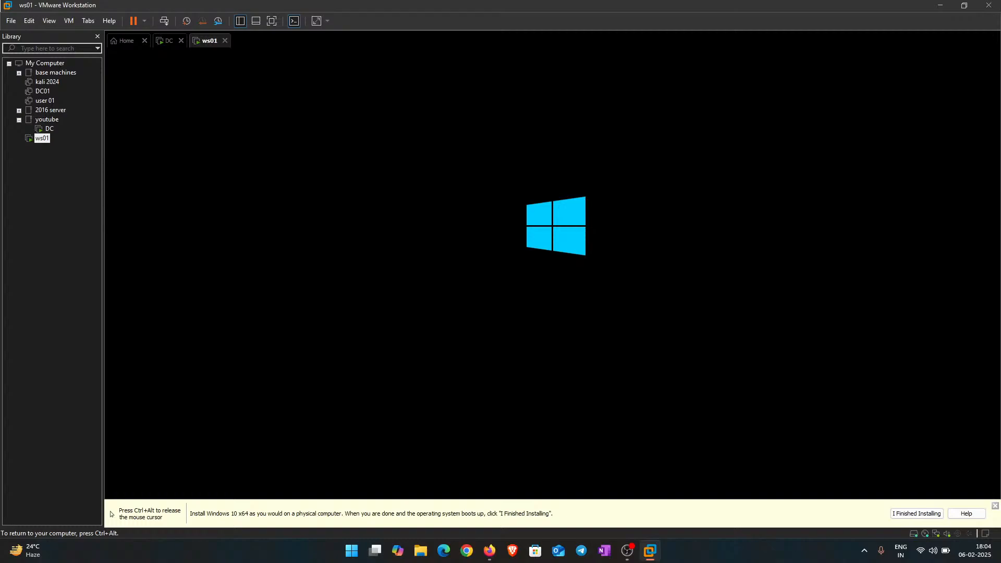
{"action": "key", "text": "ctrl+alt"}
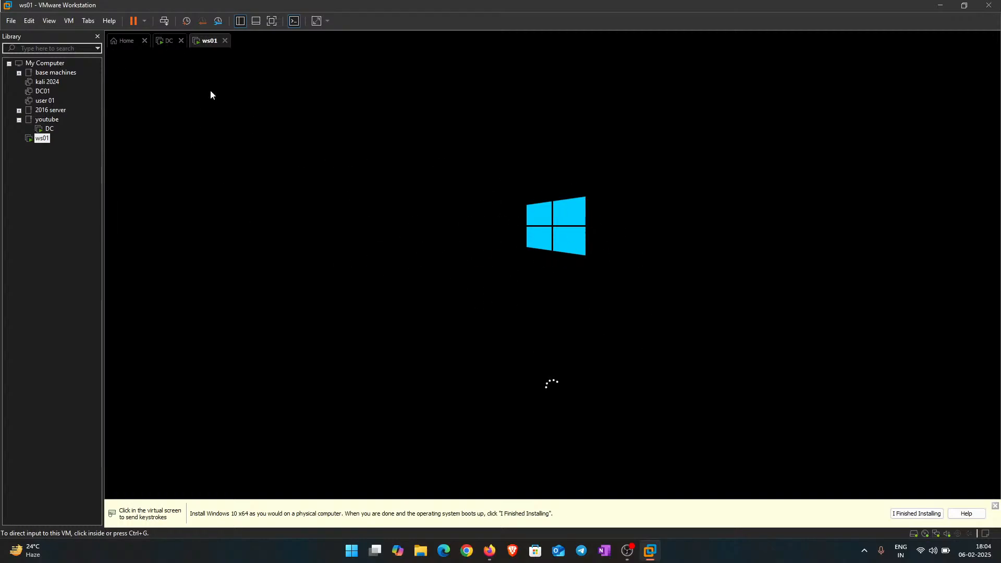
Step: Check DC's installation progress, then return to ws01
{"action": "left_click", "coordinate": [163, 42]}
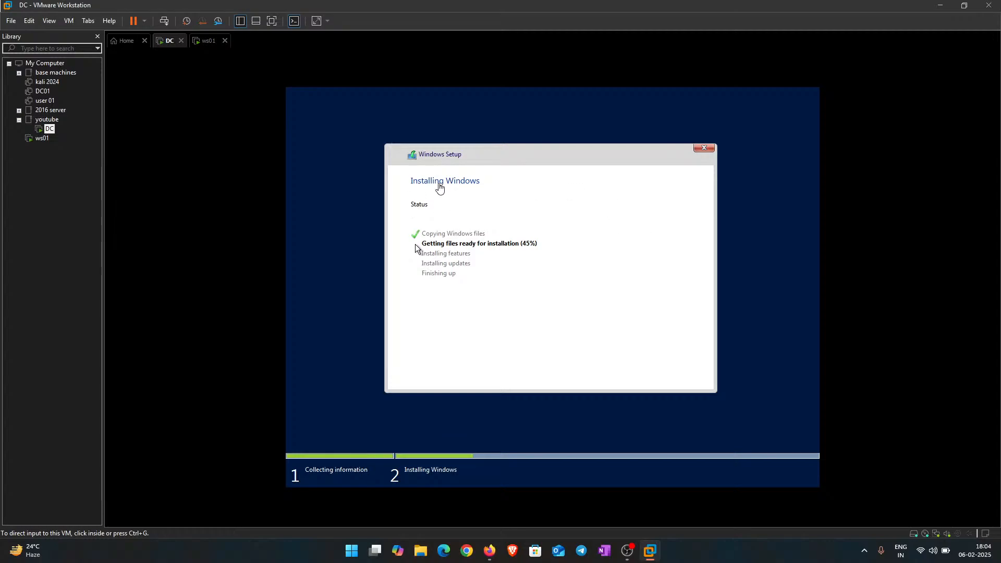
{"action": "left_click", "coordinate": [480, 152]}
{"action": "key", "text": "ctrl+alt"}
{"action": "left_click", "coordinate": [207, 41]}
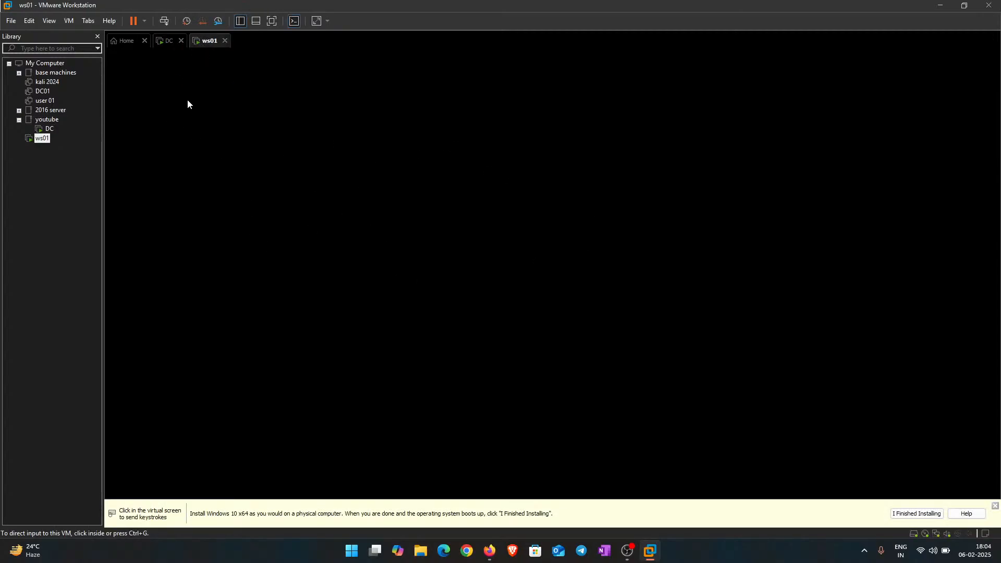
Step: Move ws01 into the youtube folder and dismiss the finished-installing hint, ending on ws01
{"action": "mouse_move", "coordinate": [41, 138]}
{"action": "left_mouse_down"}
{"action": "mouse_move", "coordinate": [27, 132]}
{"action": "mouse_move", "coordinate": [37, 120]}
{"action": "left_mouse_up"}
{"action": "left_click", "coordinate": [914, 513]}
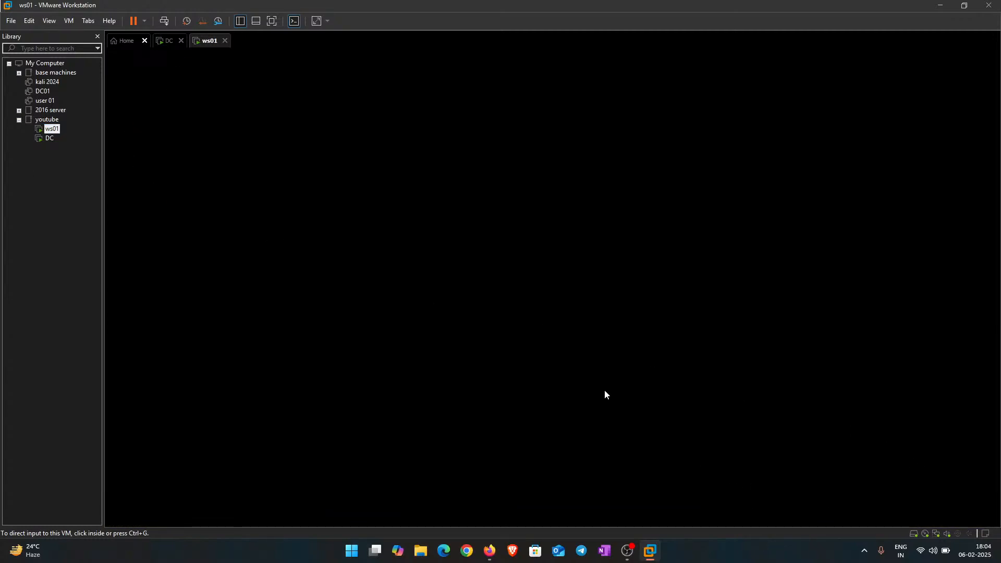
{"action": "left_click", "coordinate": [162, 46]}
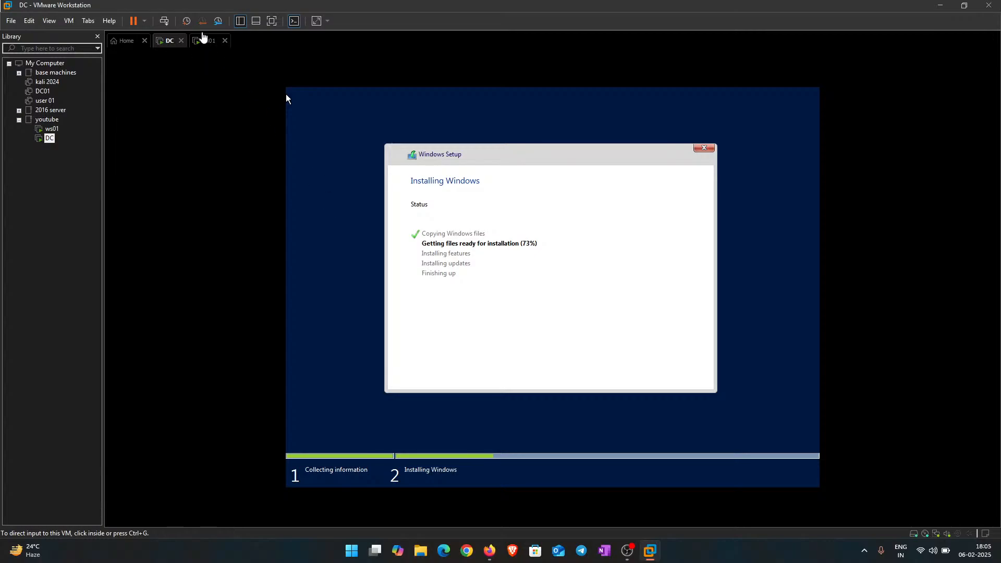
{"action": "left_click", "coordinate": [205, 43]}
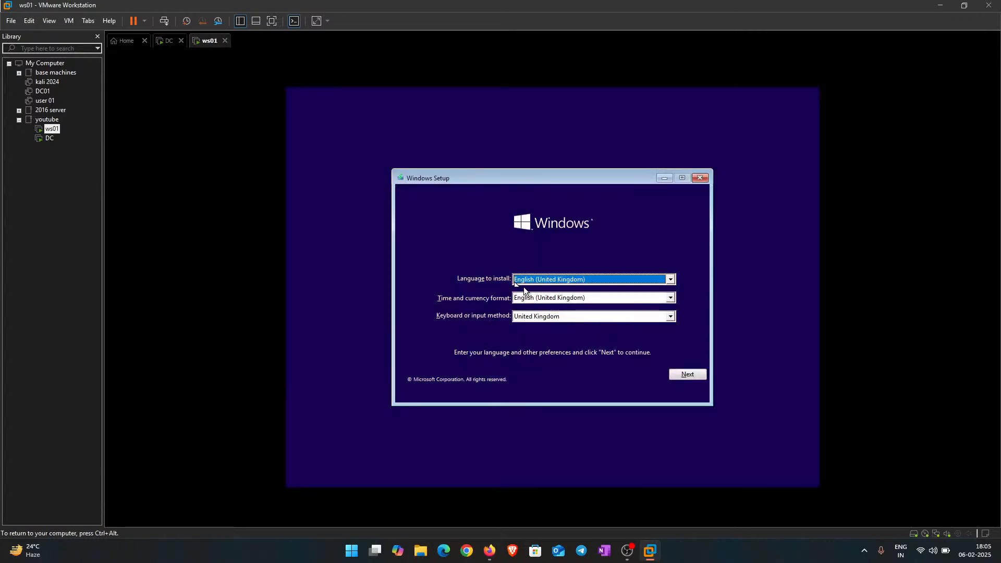
Step: Set ws01's time and currency format to English (India) and continue
{"action": "left_click", "coordinate": [557, 298]}
{"action": "scroll", "coordinate": [560, 333], "scroll_direction": "up", "scroll_amount": 10}
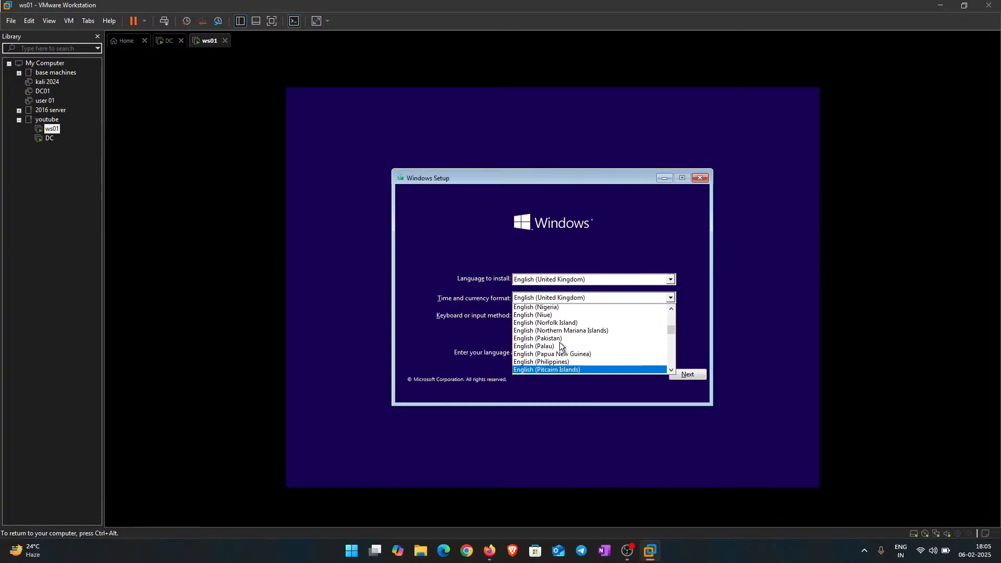
{"action": "scroll", "coordinate": [556, 342], "scroll_direction": "up", "scroll_amount": 10}
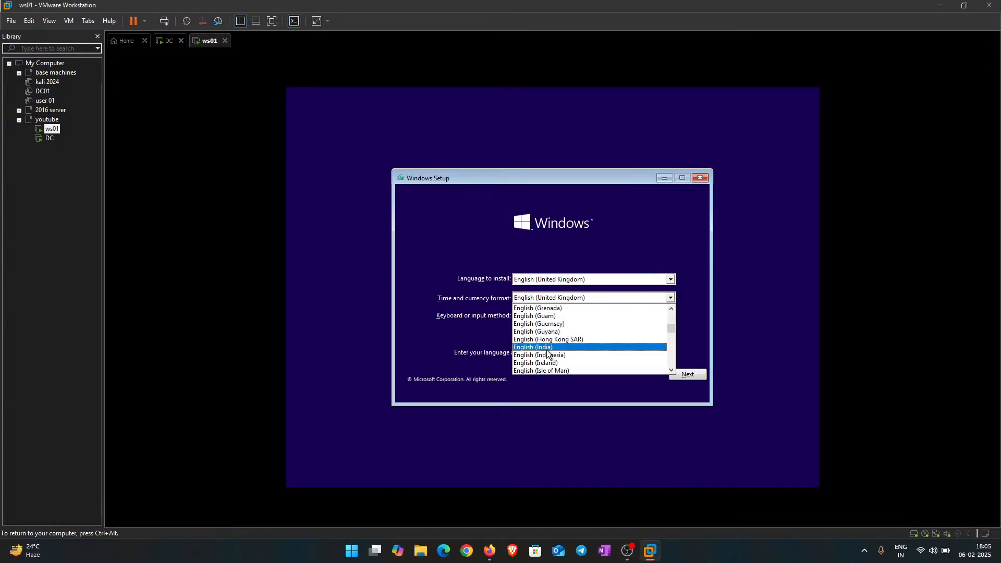
{"action": "left_click", "coordinate": [546, 348]}
{"action": "left_click", "coordinate": [689, 374]}
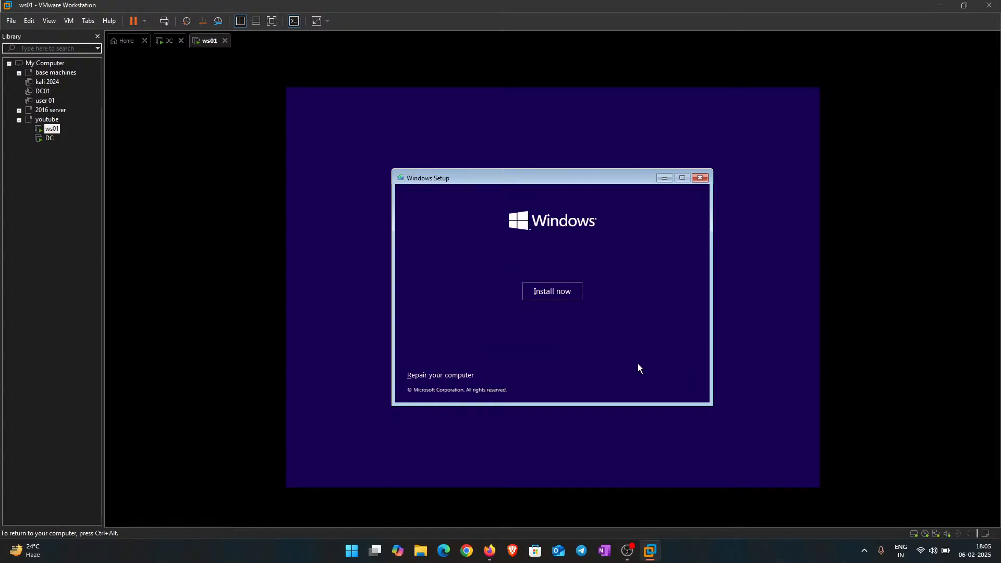
Step: Start the Windows installation on ws01 without a product key
{"action": "left_click", "coordinate": [534, 289]}
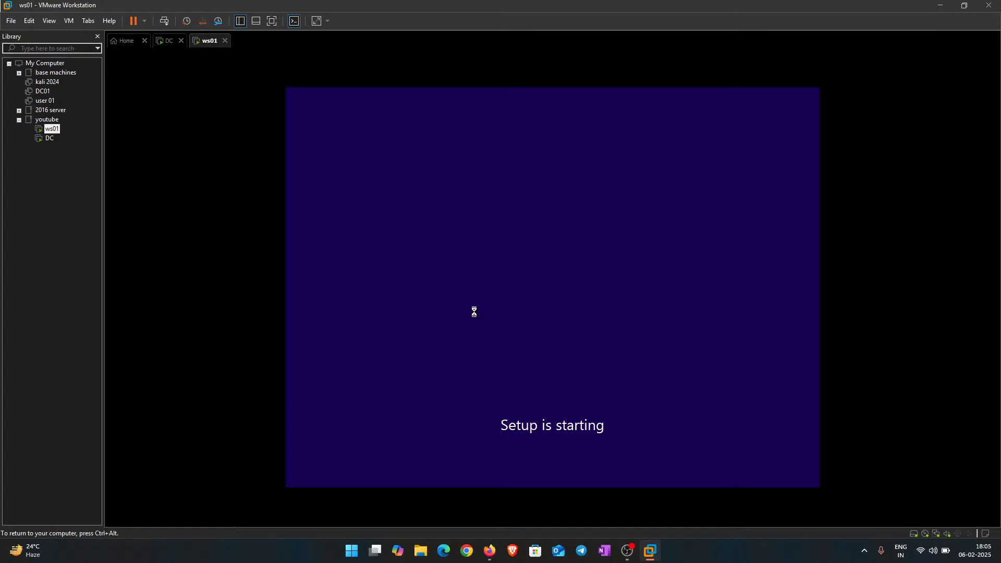
{"action": "left_click", "coordinate": [166, 40]}
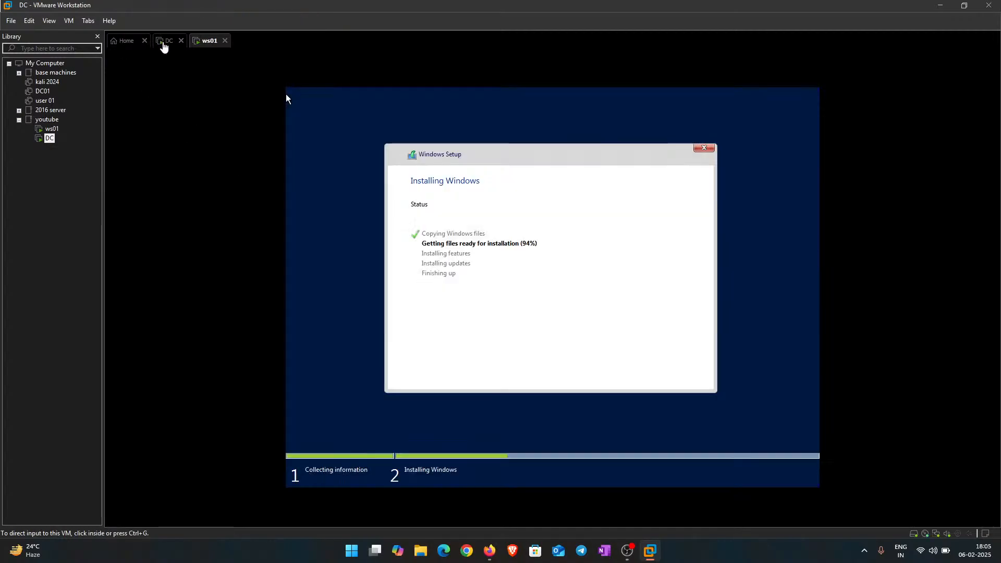
{"action": "left_click", "coordinate": [208, 41]}
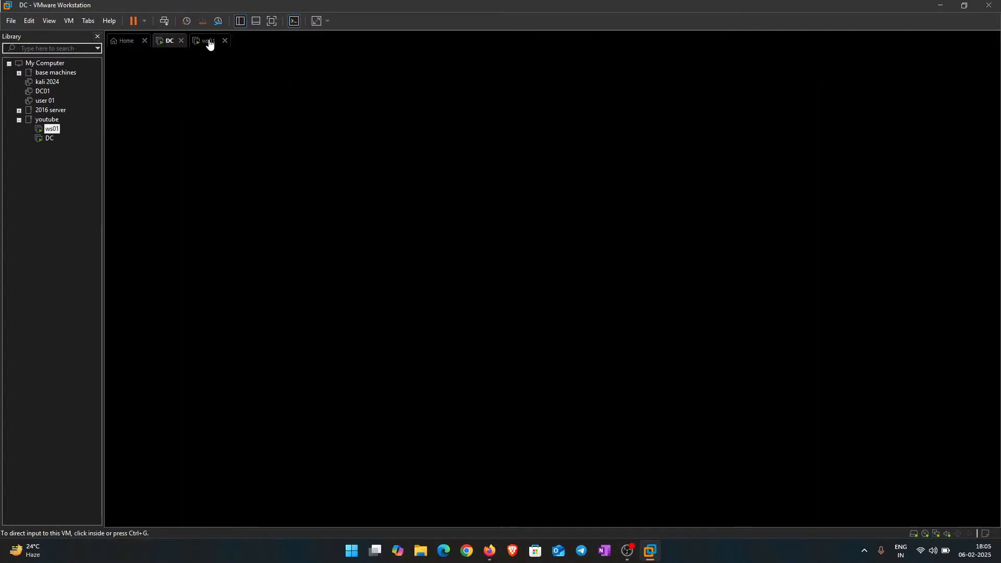
{"action": "left_click", "coordinate": [582, 377]}
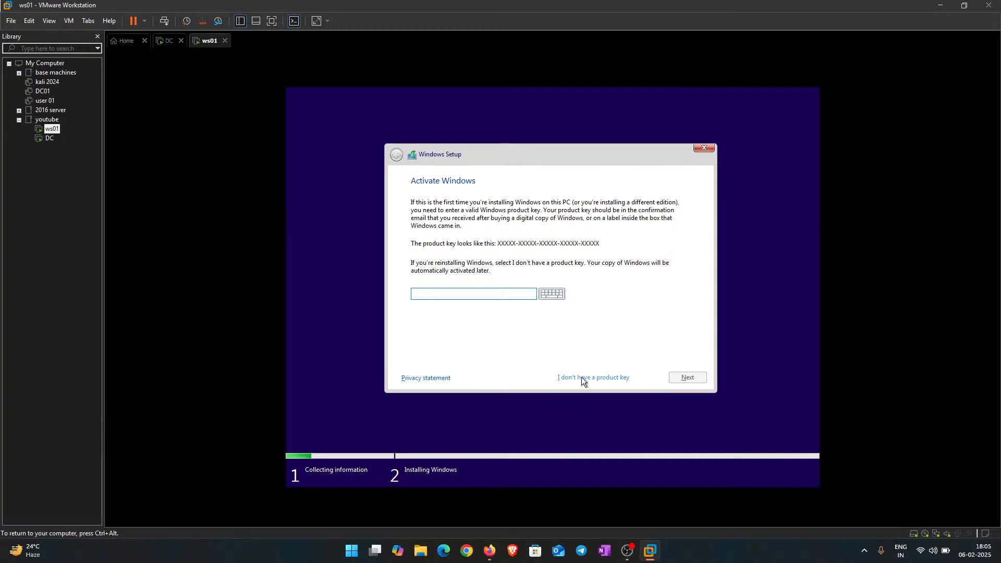
{"action": "left_click", "coordinate": [579, 376]}
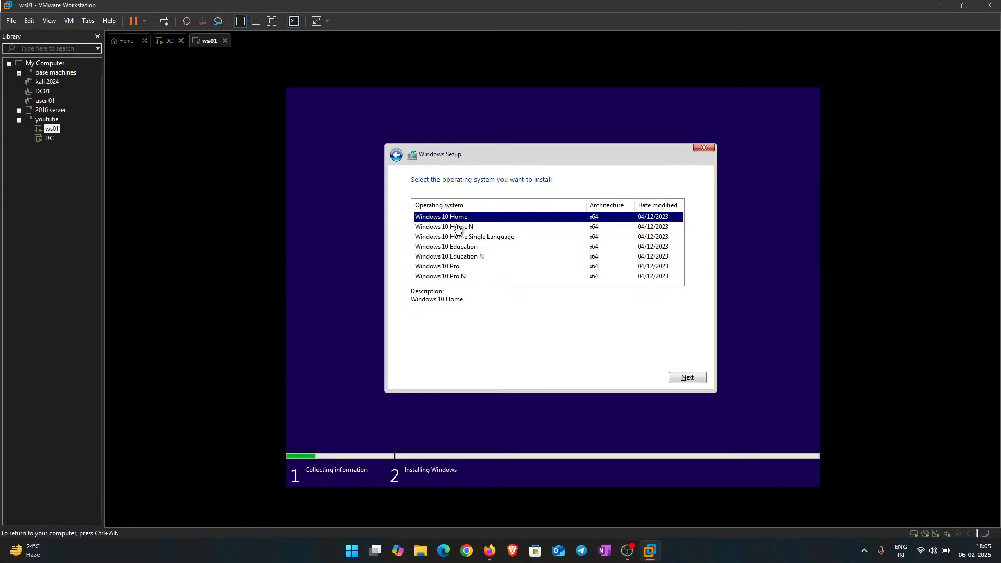
Step: Choose Windows 10 Pro, accept the licence, and custom-install onto the 60 GB drive, then return to DC
{"action": "left_click", "coordinate": [451, 268]}
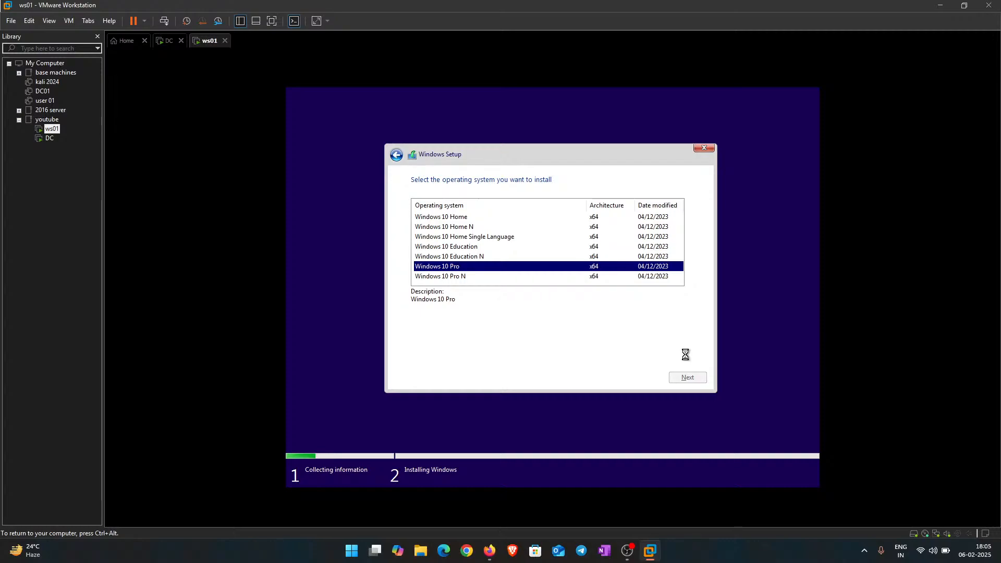
{"action": "left_click", "coordinate": [472, 354]}
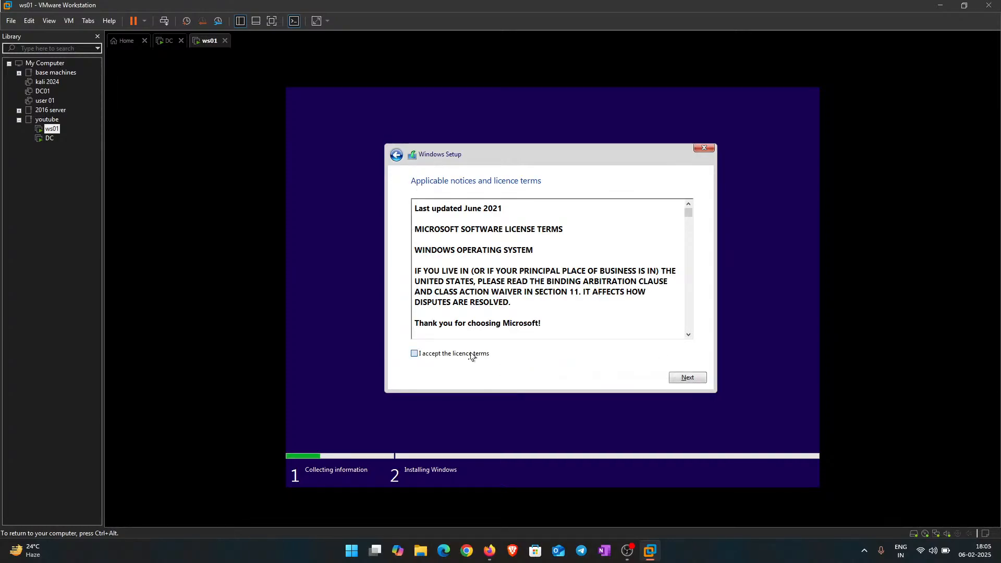
{"action": "left_click", "coordinate": [687, 377]}
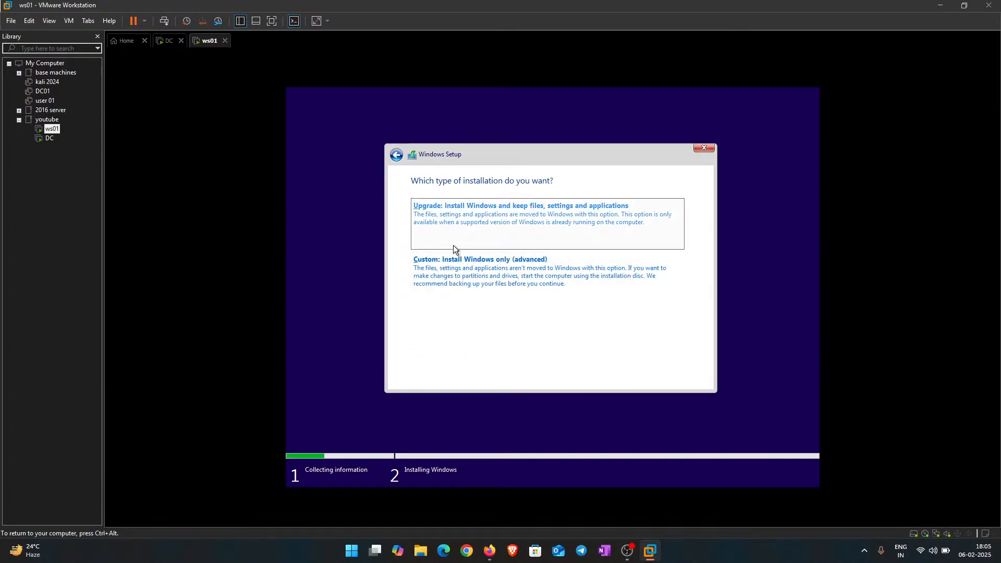
{"action": "left_click", "coordinate": [453, 264]}
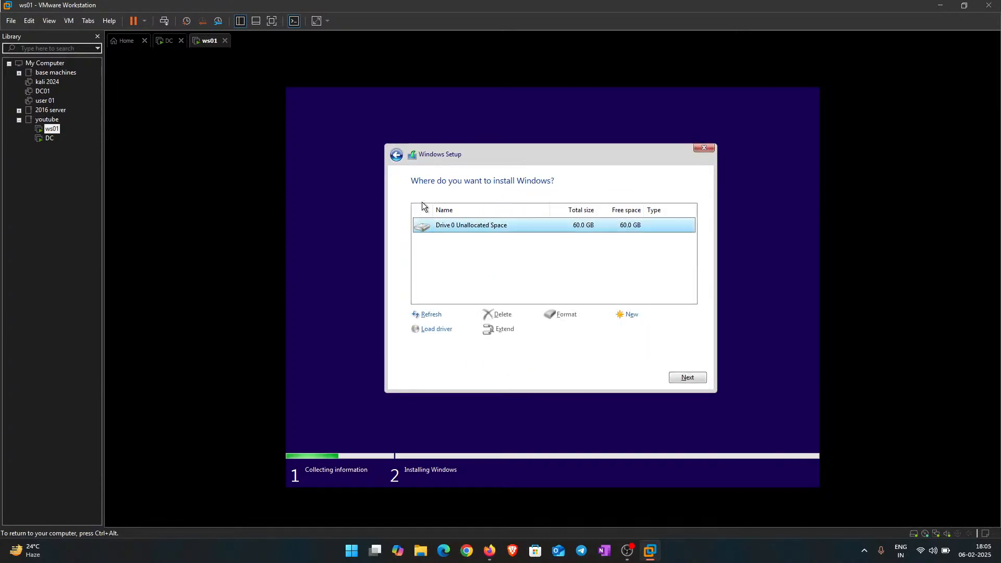
{"action": "left_click", "coordinate": [686, 378]}
{"action": "key", "text": "ctrl+alt"}
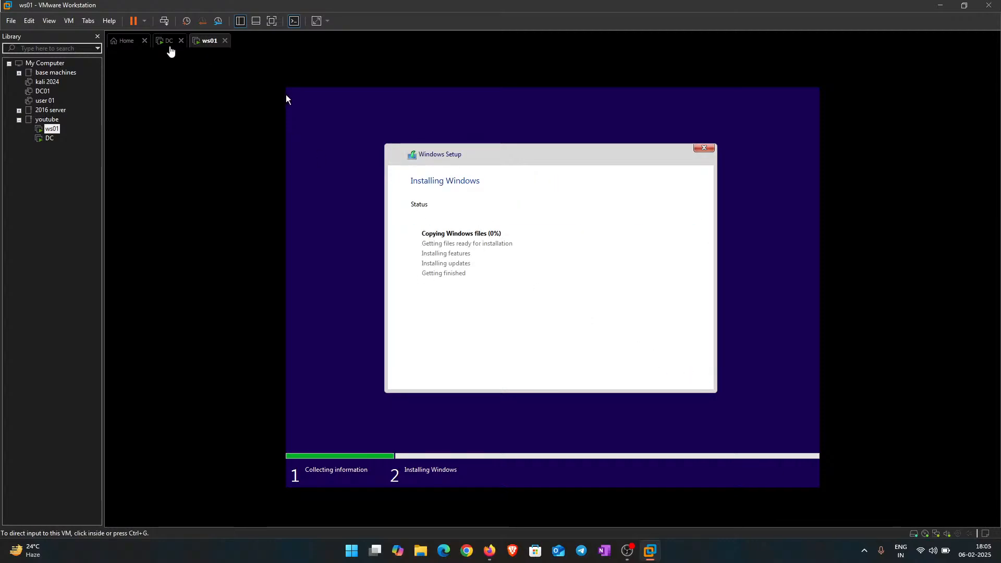
{"action": "left_click", "coordinate": [165, 41]}
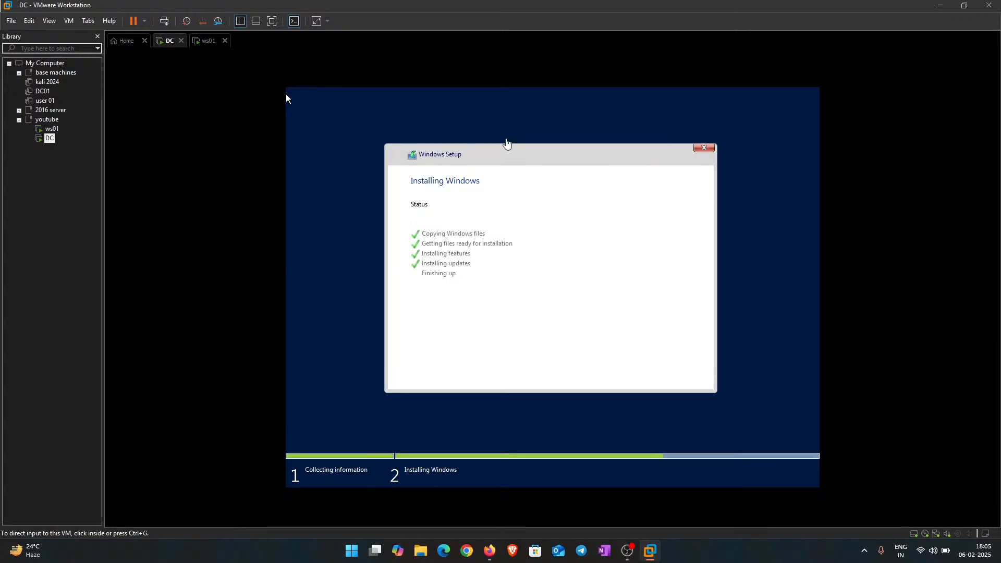
Step: Let DC's setup reach its restart countdown, then bring Firefox to the front
{"action": "left_click", "coordinate": [480, 160]}
{"action": "key", "text": "ctrl+alt"}
{"action": "left_click", "coordinate": [17, 240]}
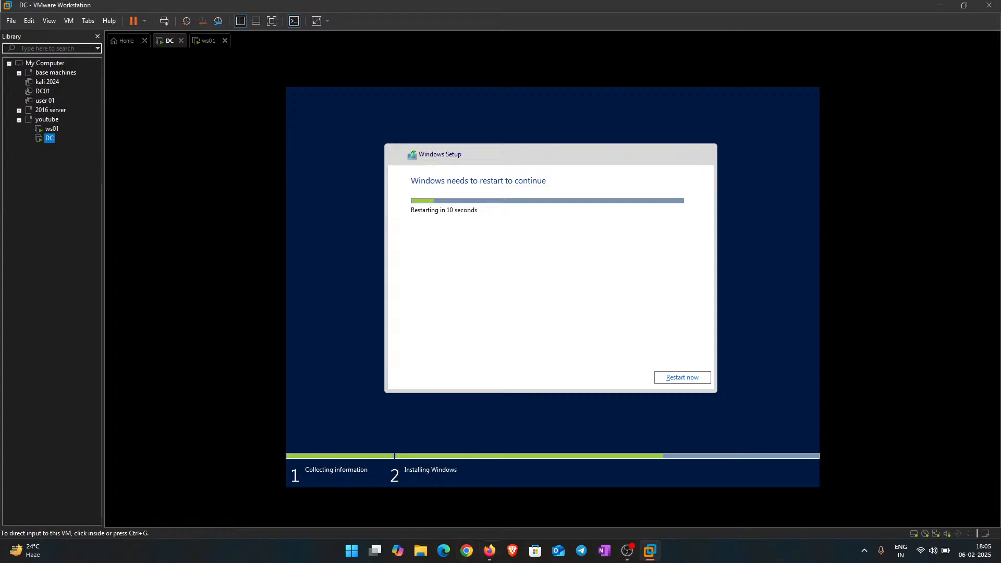
{"action": "mouse_move", "coordinate": [497, 555]}
{"action": "left_click", "coordinate": [489, 502]}
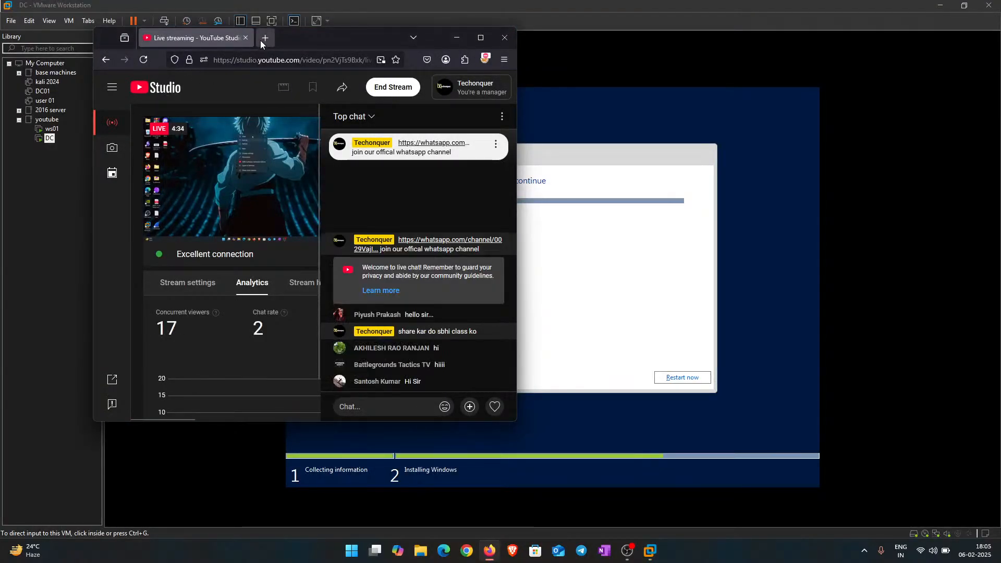
Step: Load kali.org in a new tab and maximize the browser
{"action": "left_click", "coordinate": [260, 40]}
{"action": "left_click", "coordinate": [271, 58]}
{"action": "type", "text": "kali"}
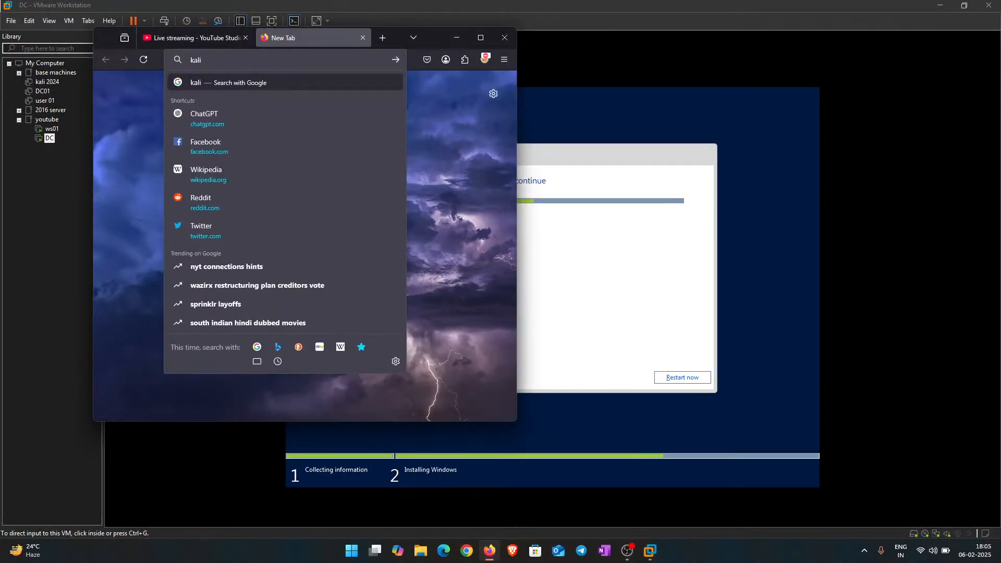
{"action": "type", "text": ".org"}
{"action": "key", "text": "Return"}
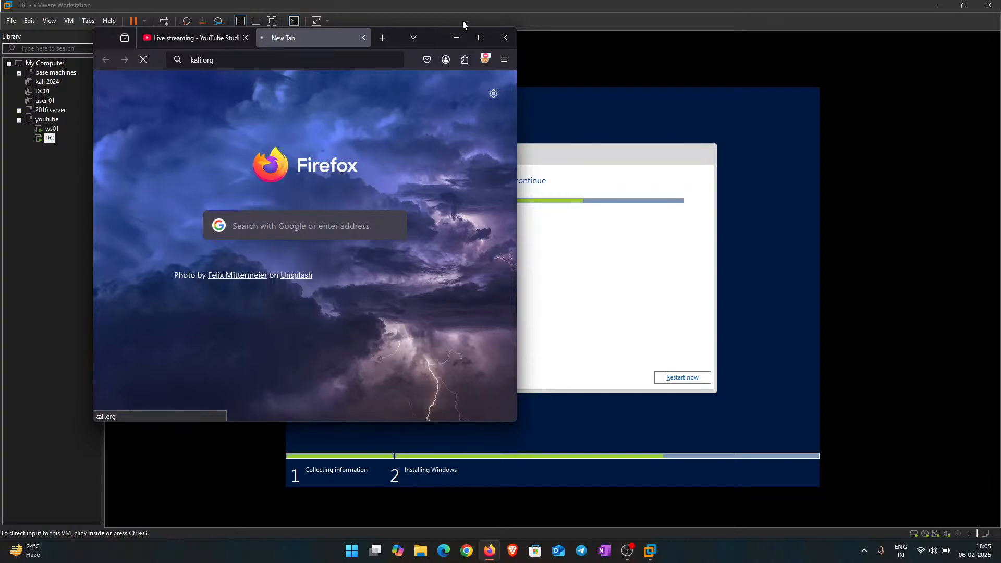
{"action": "left_click", "coordinate": [481, 38]}
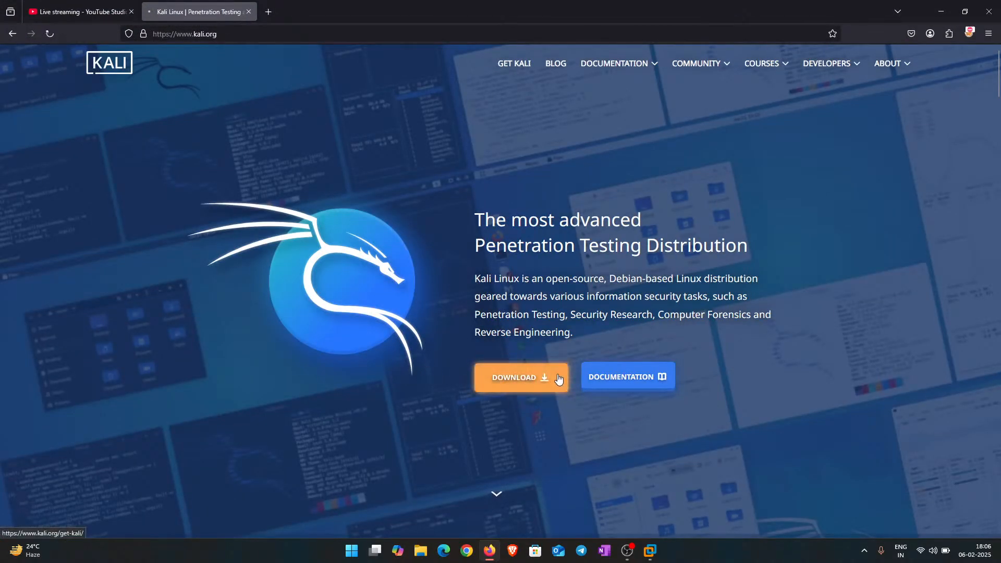
Step: Browse Kali's Download and Virtual Machines options, then close the Kali tab
{"action": "left_click", "coordinate": [547, 378]}
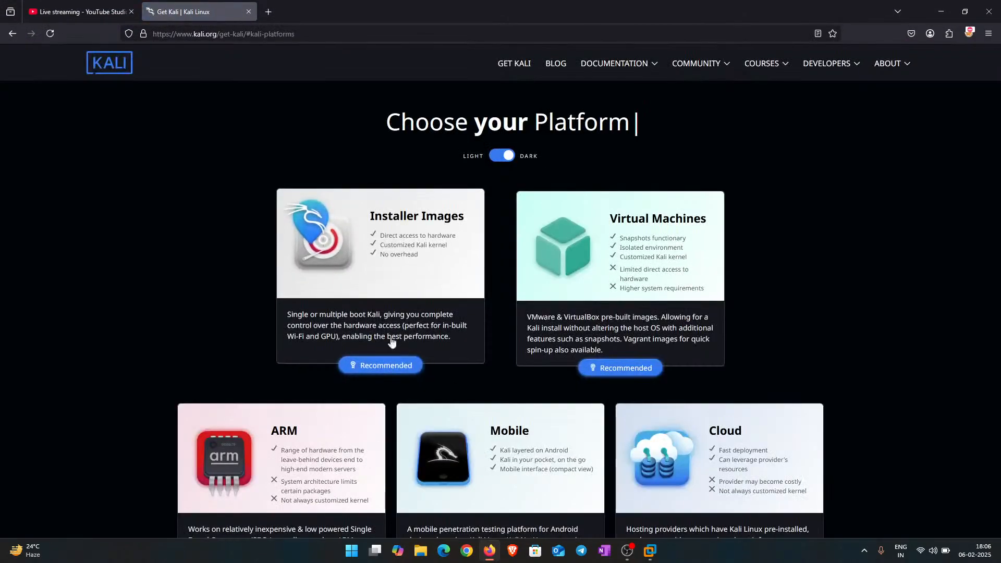
{"action": "left_click", "coordinate": [661, 268]}
{"action": "scroll", "coordinate": [219, 313], "scroll_direction": "down", "scroll_amount": 2}
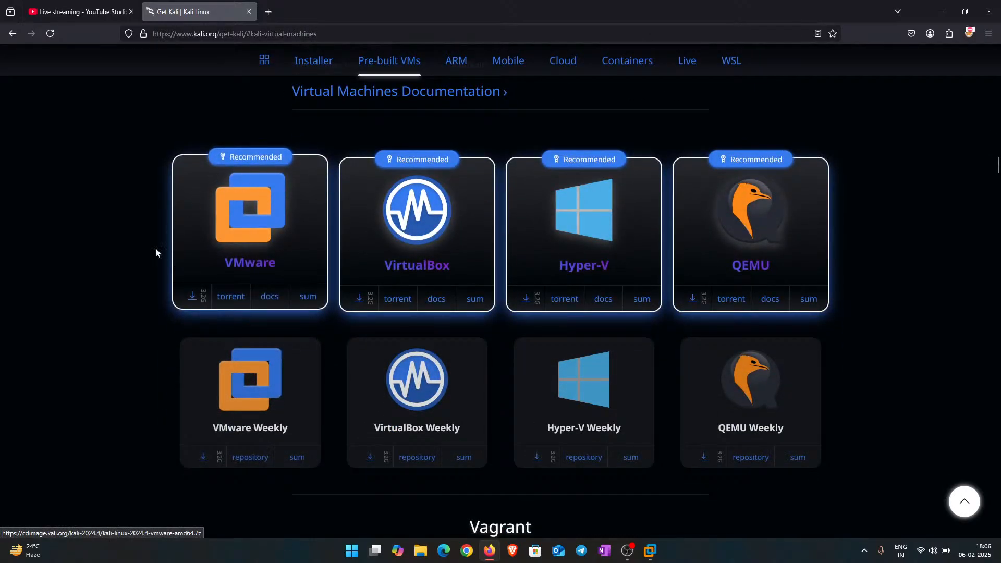
{"action": "scroll", "coordinate": [239, 313], "scroll_direction": "up", "scroll_amount": 2}
{"action": "scroll", "coordinate": [224, 365], "scroll_direction": "down", "scroll_amount": 2}
{"action": "scroll", "coordinate": [210, 344], "scroll_direction": "up", "scroll_amount": 10}
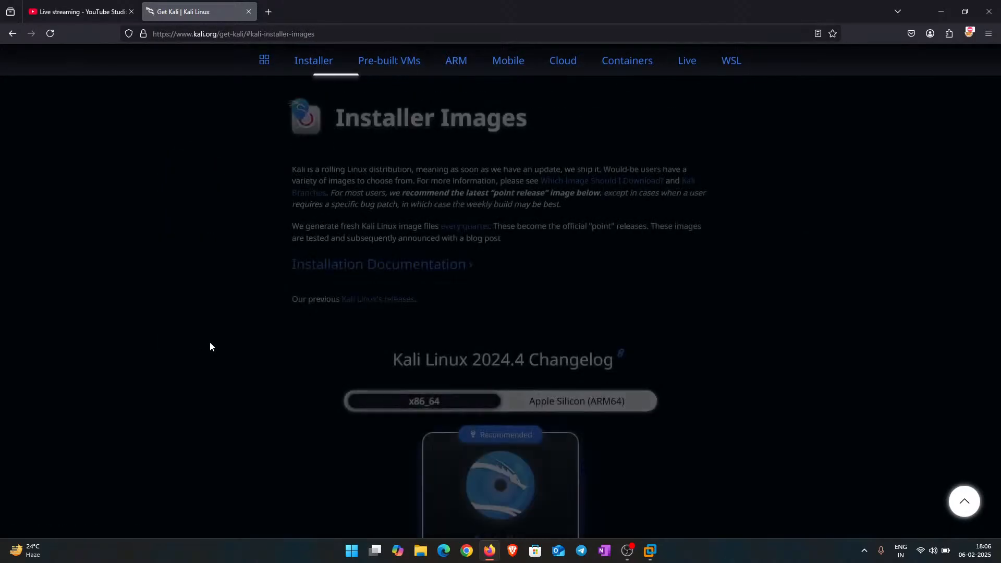
{"action": "scroll", "coordinate": [211, 347], "scroll_direction": "down", "scroll_amount": 6}
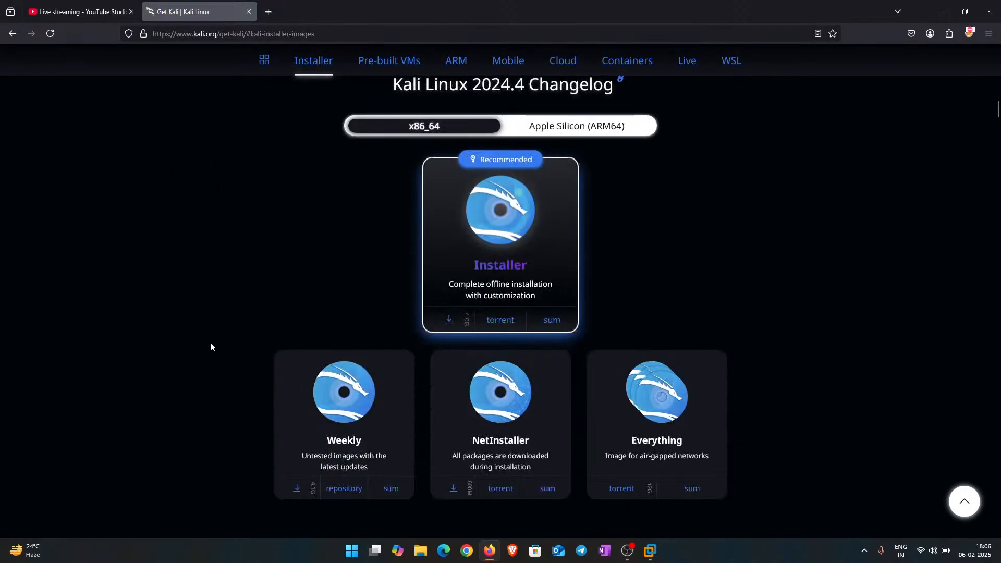
{"action": "left_click", "coordinate": [247, 10]}
Step: Minimize Firefox, check ws01's install progress, and switch to DC
{"action": "left_click", "coordinate": [933, 10]}
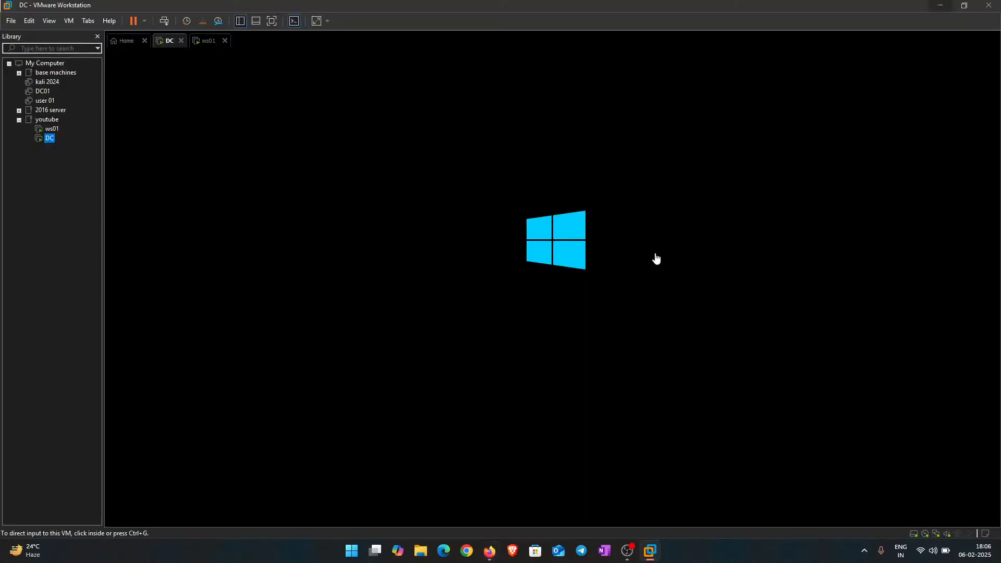
{"action": "left_click", "coordinate": [210, 49]}
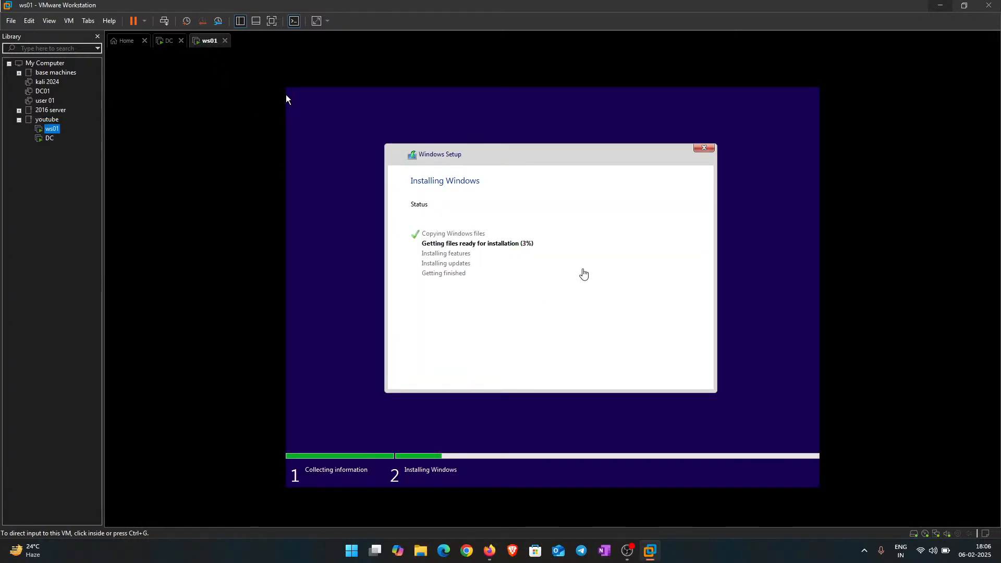
{"action": "left_click", "coordinate": [485, 158]}
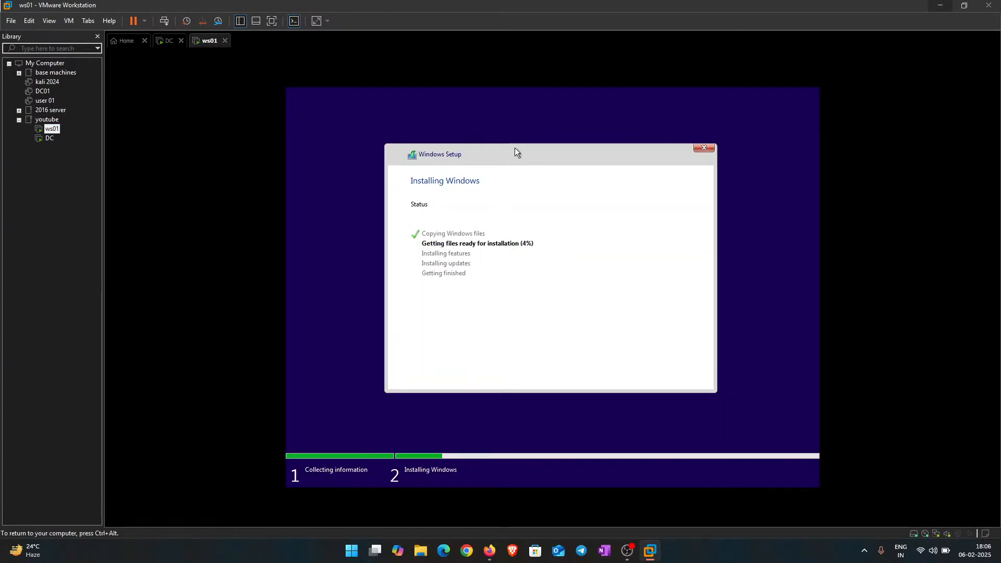
{"action": "key", "text": "ctrl+alt"}
{"action": "left_click", "coordinate": [168, 41]}
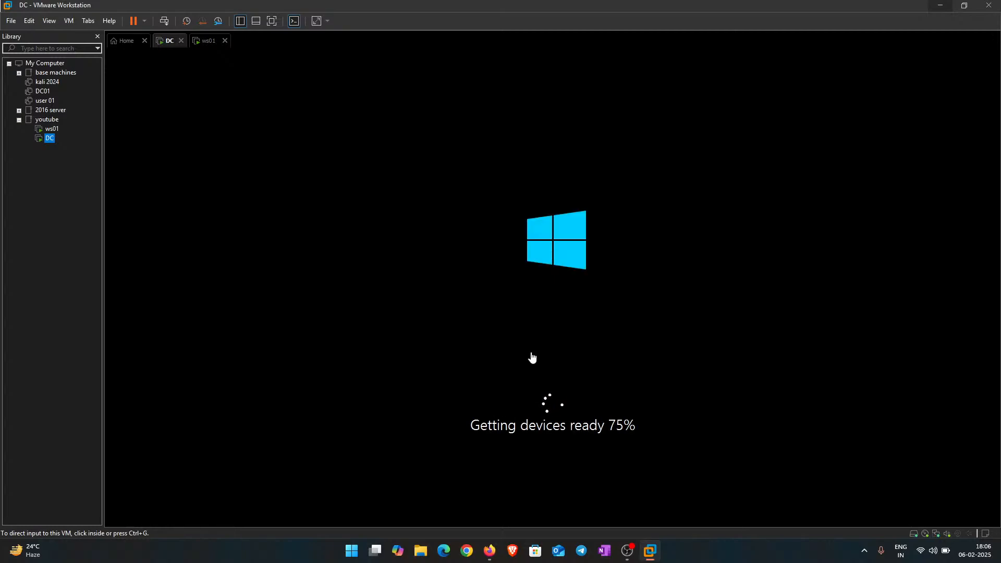
Step: Recheck ws01, return to DC, and open then close the host File Explorer
{"action": "left_click", "coordinate": [203, 41]}
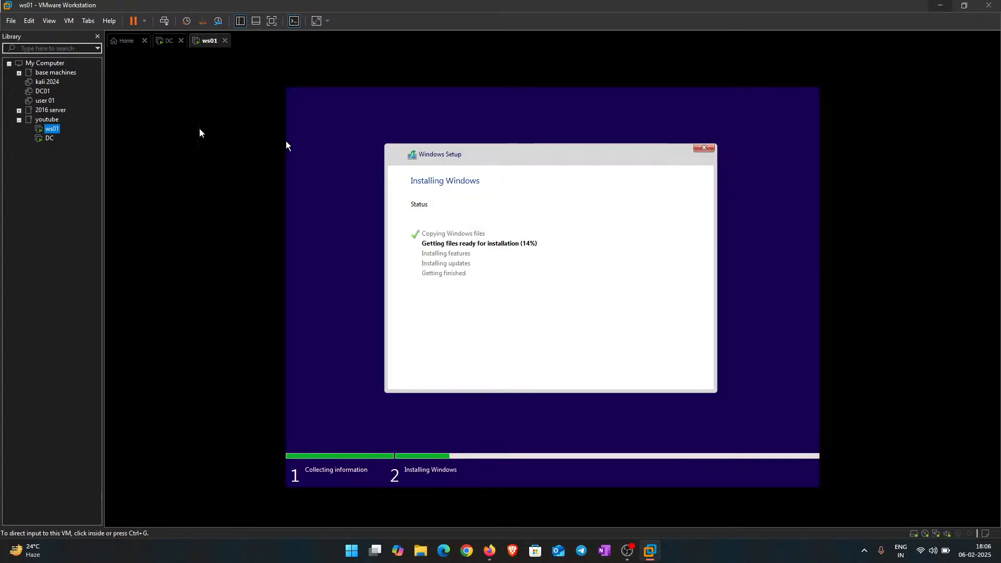
{"action": "left_click", "coordinate": [163, 44]}
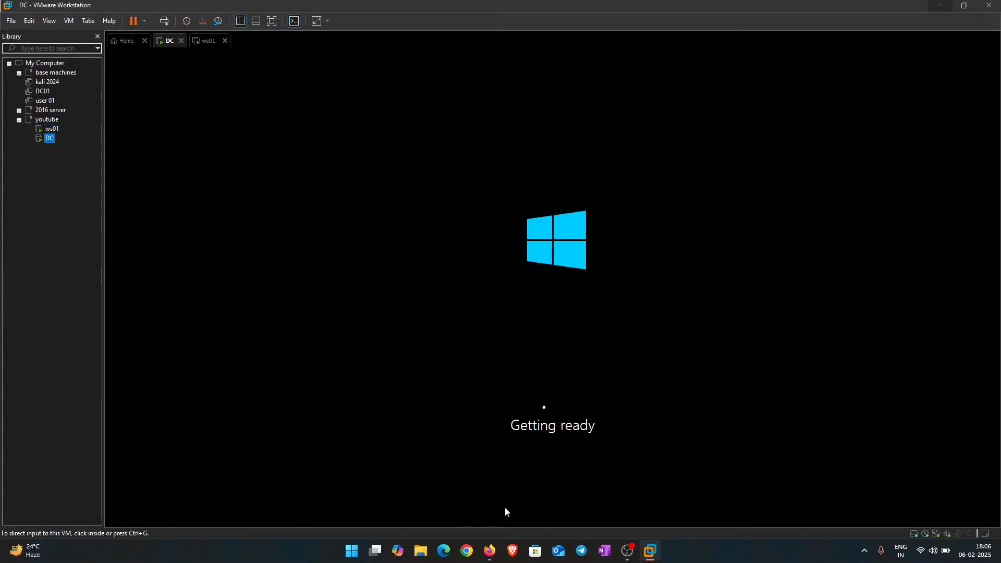
{"action": "left_click", "coordinate": [427, 551]}
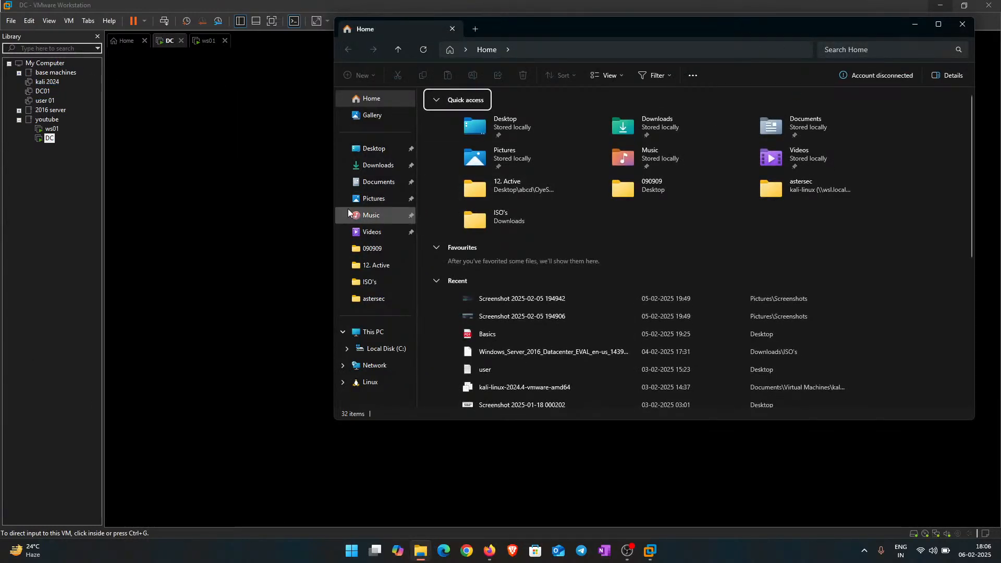
{"action": "left_click", "coordinate": [962, 24]}
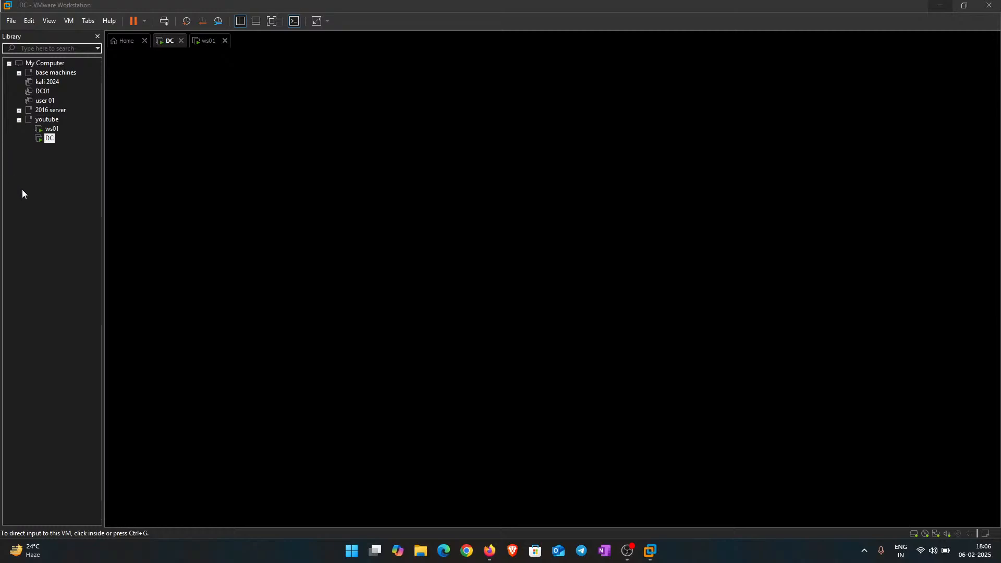
Step: Expand the base machines folder and open the Kali base machine
{"action": "double_click", "coordinate": [54, 73]}
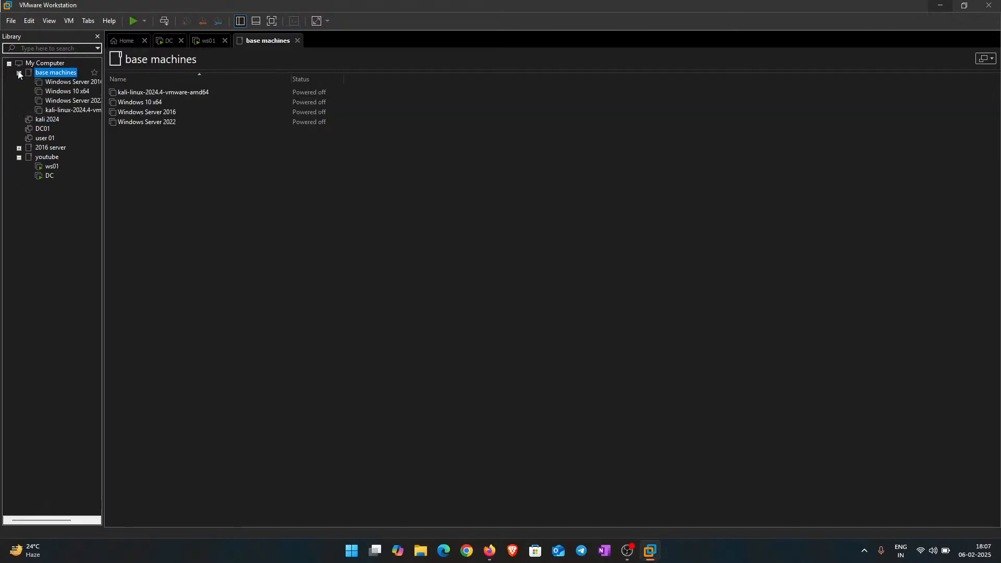
{"action": "right_click", "coordinate": [78, 110]}
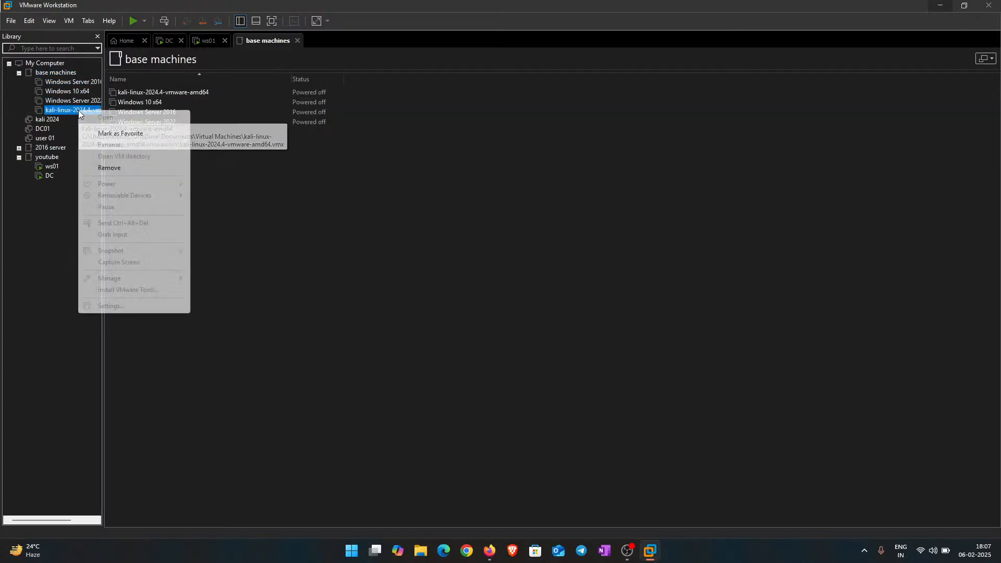
{"action": "left_click", "coordinate": [64, 106]}
{"action": "left_click", "coordinate": [69, 110]}
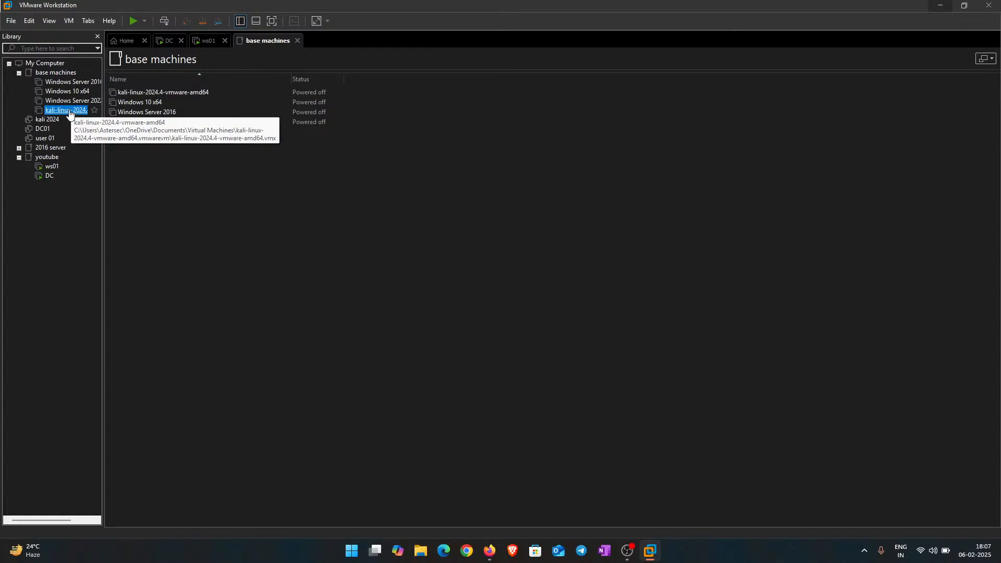
{"action": "double_click", "coordinate": [69, 110]}
{"action": "right_click", "coordinate": [69, 111]}
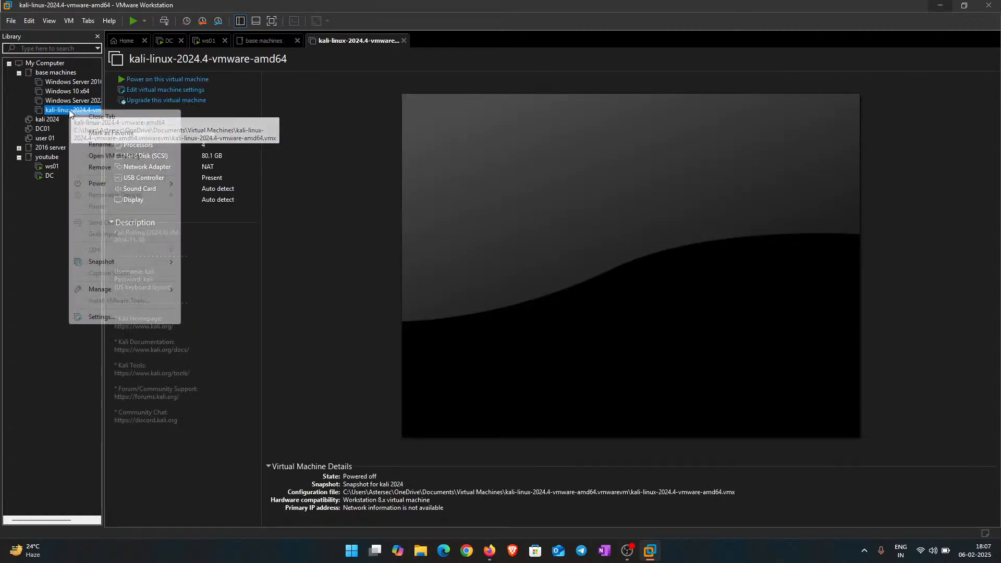
Step: Start Manage > Clone on the Kali base machine and choose a linked clone
{"action": "mouse_move", "coordinate": [125, 262]}
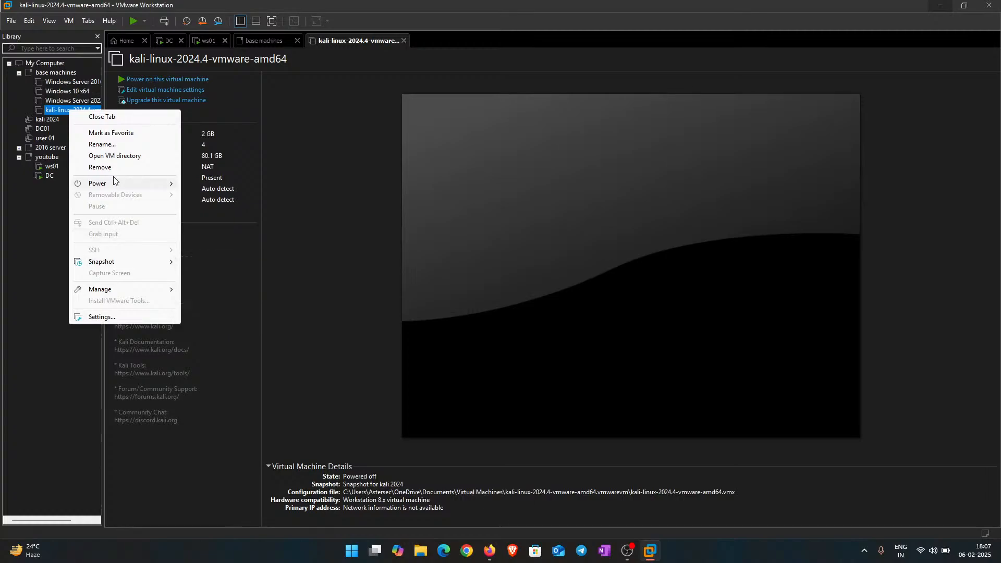
{"action": "mouse_move", "coordinate": [116, 293]}
{"action": "left_click", "coordinate": [222, 305]}
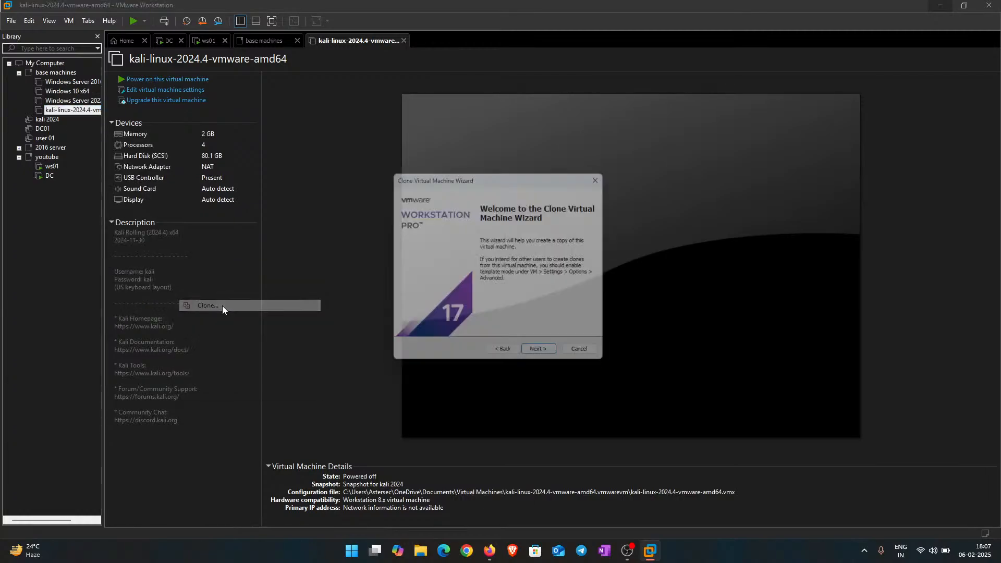
{"action": "left_click", "coordinate": [529, 356]}
{"action": "left_click", "coordinate": [529, 356]}
{"action": "left_click", "coordinate": [548, 358]}
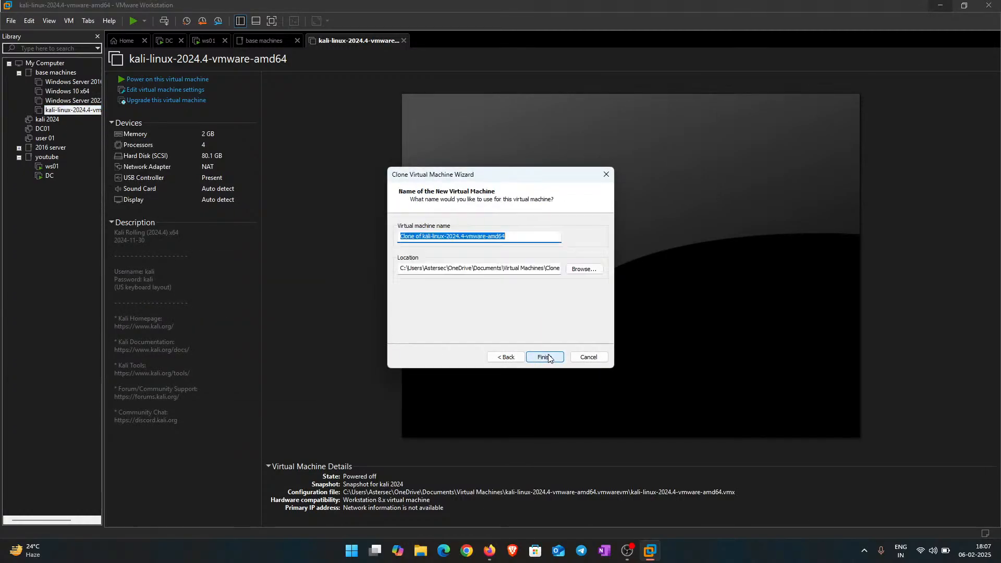
Step: Name the clone 'kali for yt' and finish the clone wizard
{"action": "key", "text": "BackSpace"}
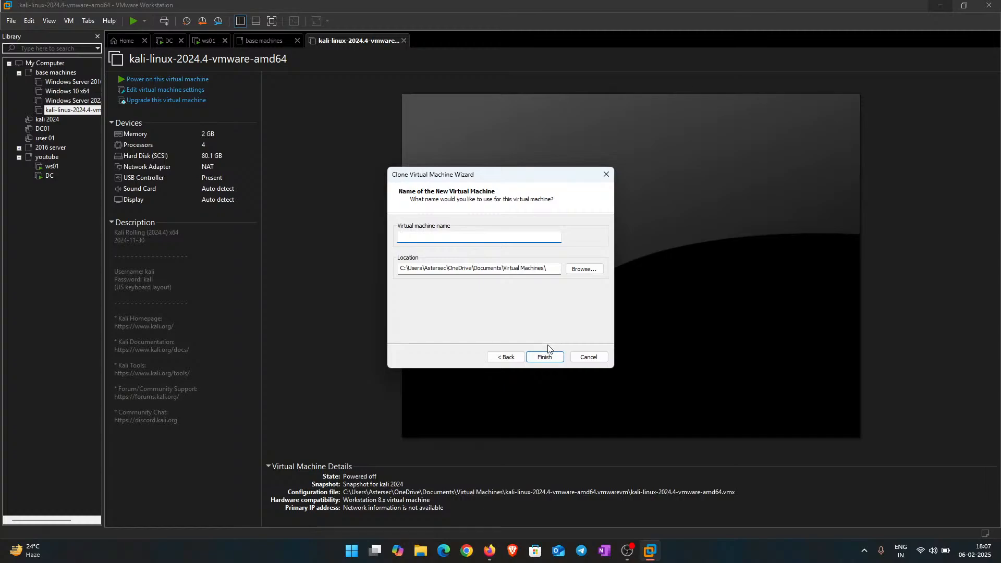
{"action": "key", "text": "BackSpace"}
{"action": "key", "text": "BackSpace"}
{"action": "key", "text": "BackSpace"}
{"action": "key", "text": "BackSpace"}
{"action": "key", "text": "BackSpace"}
{"action": "type", "text": "kali"}
{"action": "left_click", "coordinate": [547, 358]}
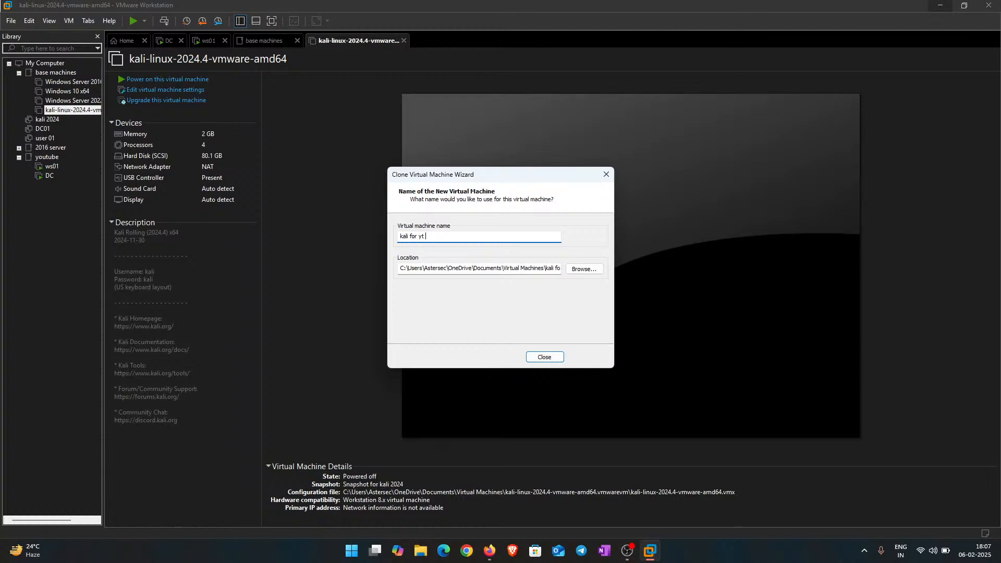
{"action": "left_click", "coordinate": [544, 357]}
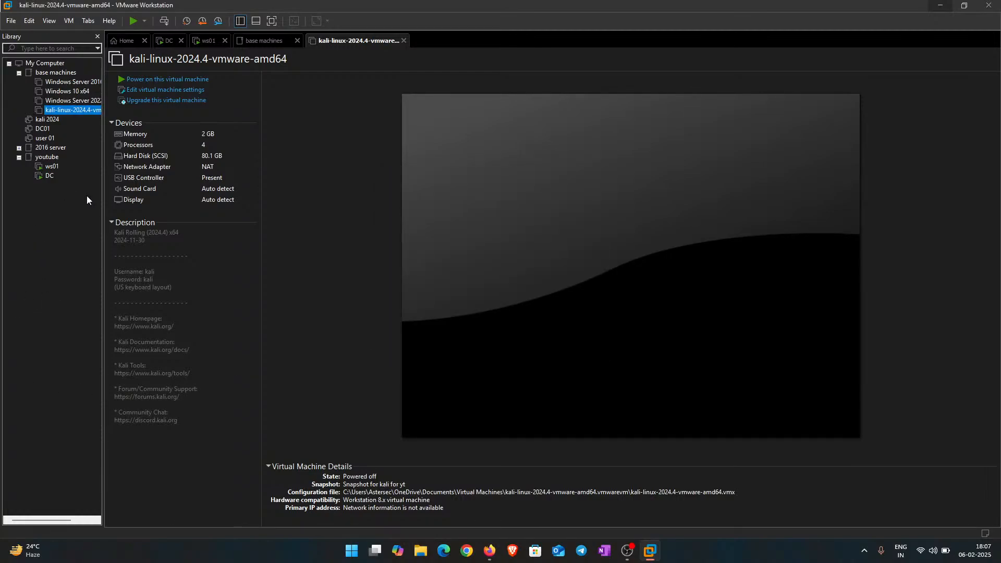
Step: Move 'kali for yt' into the youtube folder and close the Kali base tab
{"action": "left_click_drag", "start_coordinate": [42, 184], "coordinate": [32, 154]}
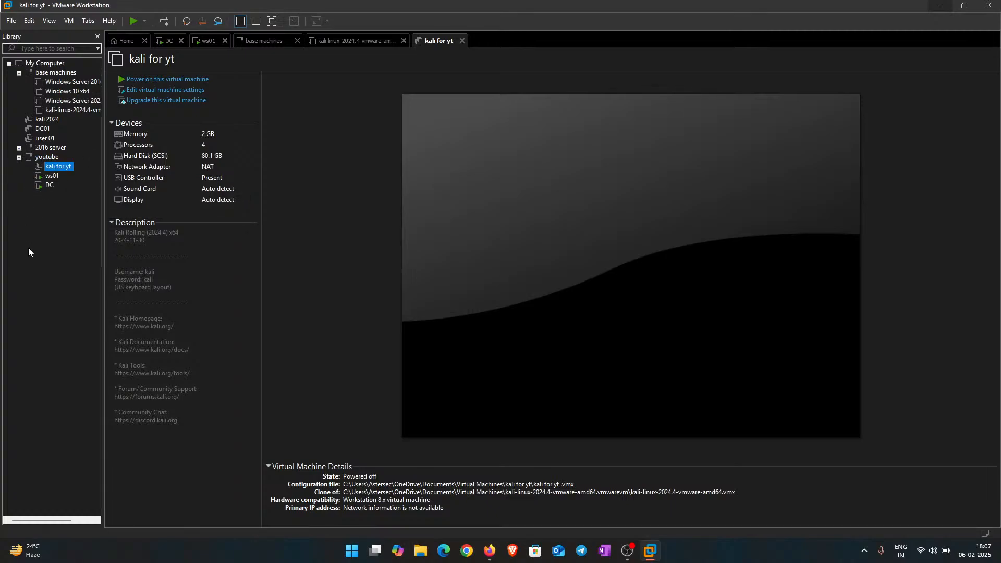
{"action": "left_click", "coordinate": [406, 40]}
{"action": "left_click", "coordinate": [260, 41]}
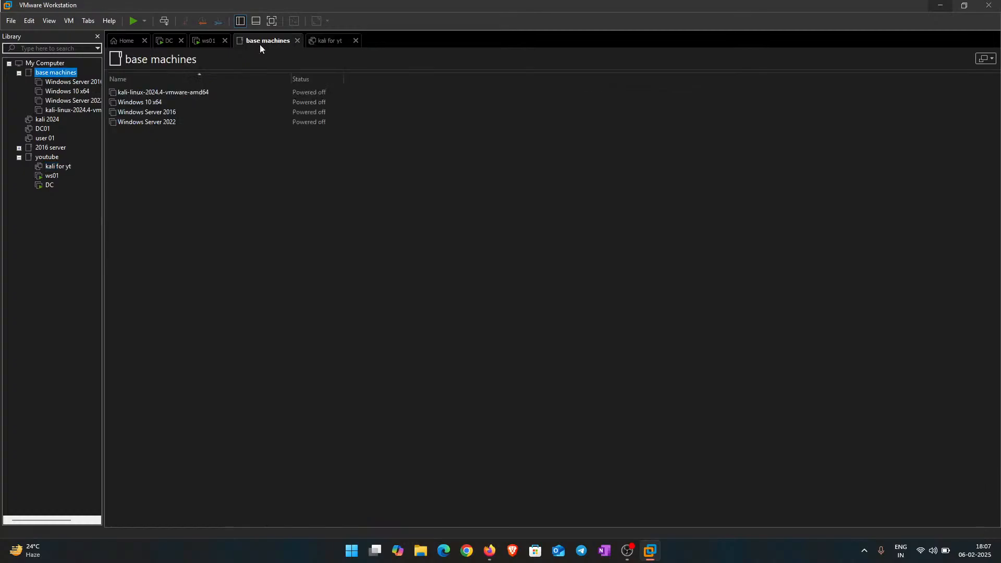
Step: Bring up DC's Administrator password page and select its Password field
{"action": "left_click", "coordinate": [297, 41]}
{"action": "left_click", "coordinate": [208, 41]}
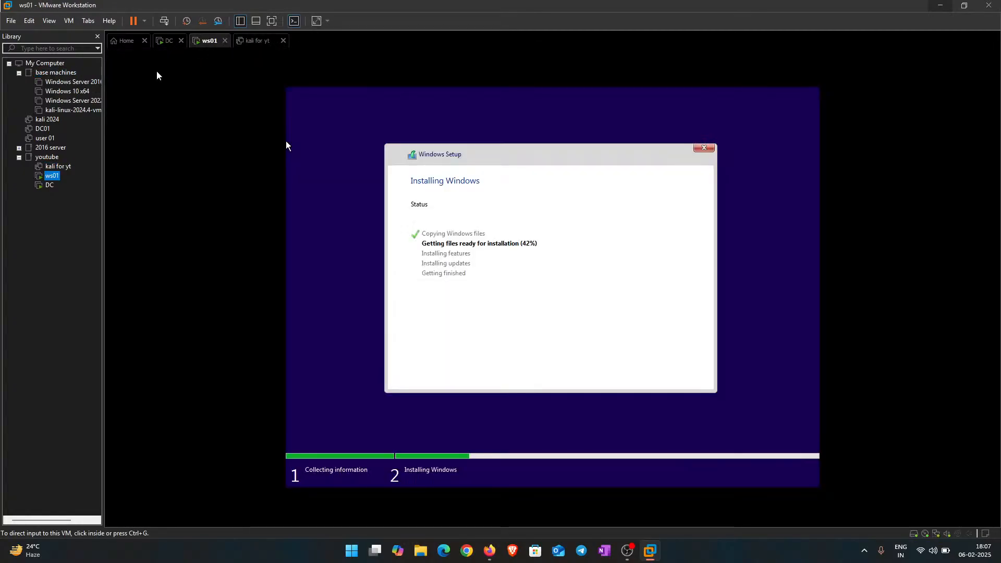
{"action": "left_click", "coordinate": [162, 40]}
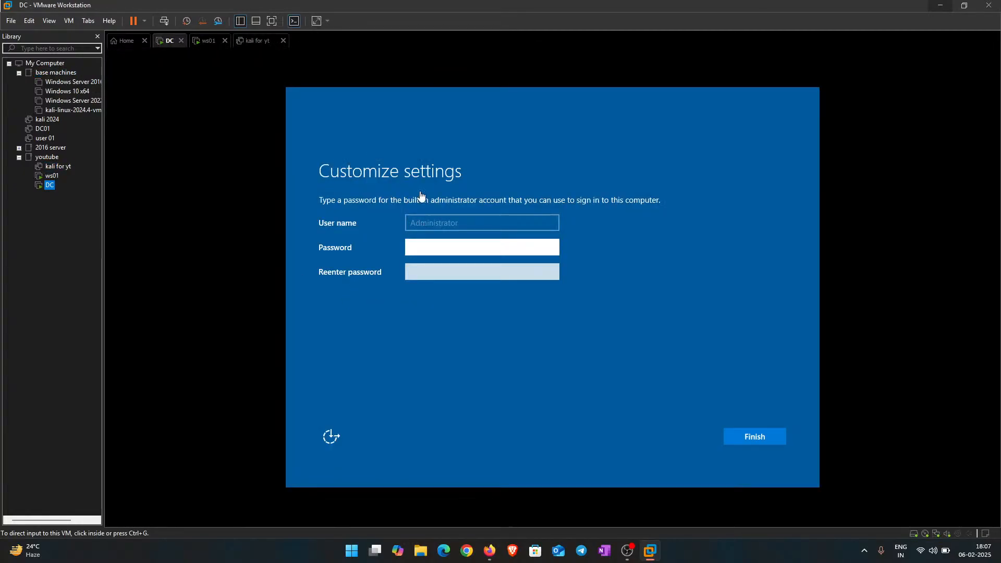
{"action": "left_click", "coordinate": [427, 172]}
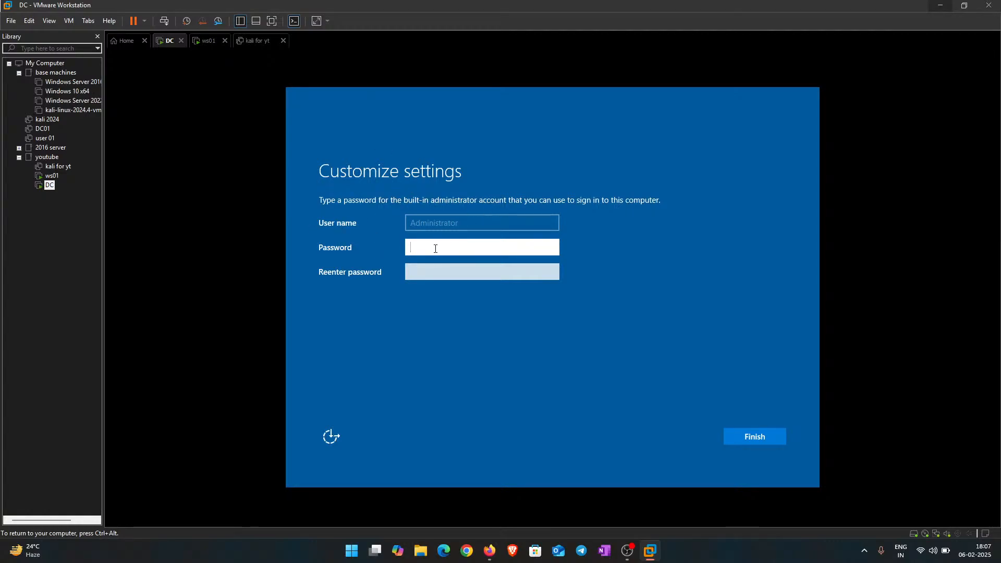
{"action": "key", "text": "ctrl+alt"}
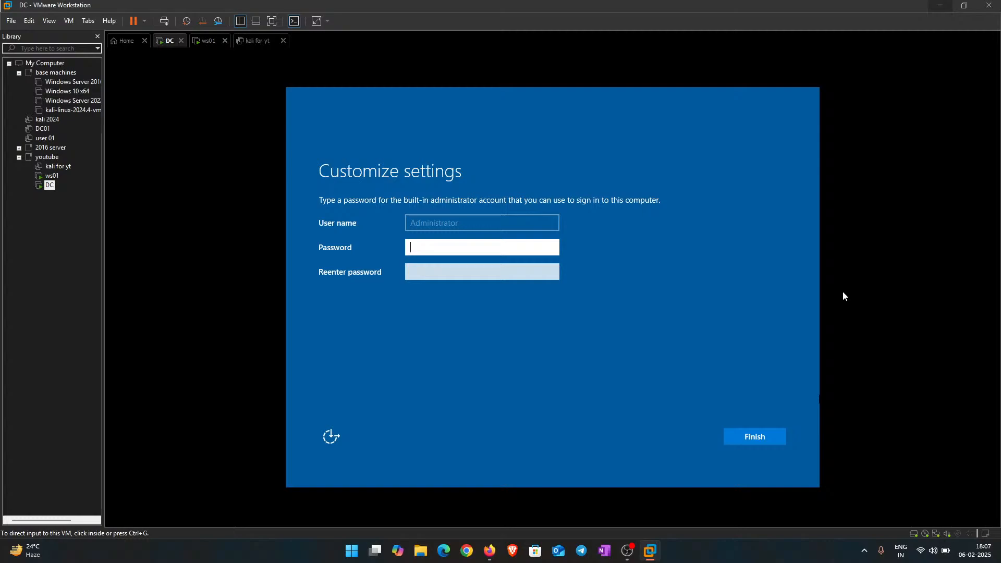
Step: Launch a blank Notepad on the host through the Run prompt
{"action": "key", "text": "super+r"}
{"action": "type", "text": "no"}
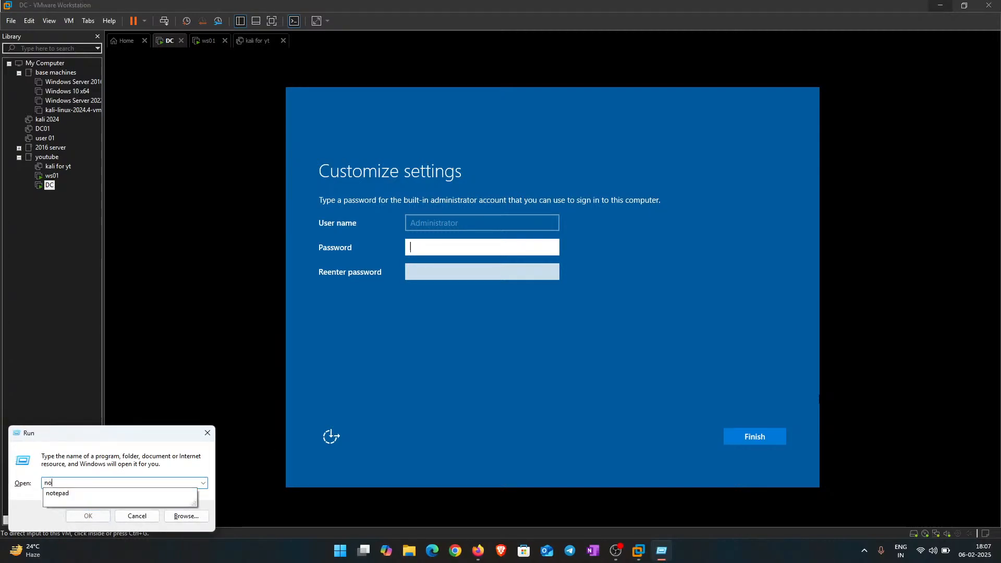
{"action": "type", "text": "te"}
{"action": "key", "text": "Down"}
{"action": "key", "text": "Return"}
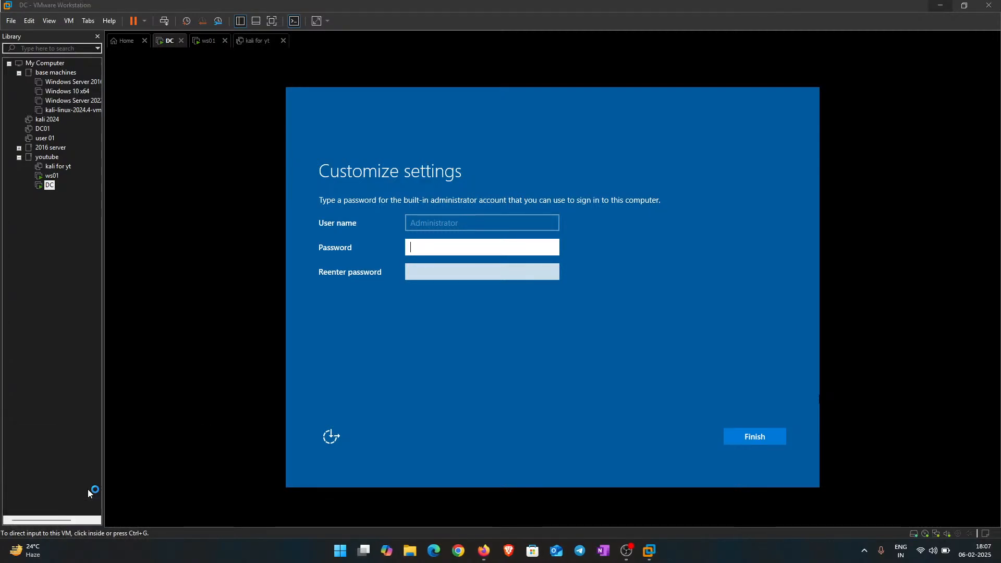
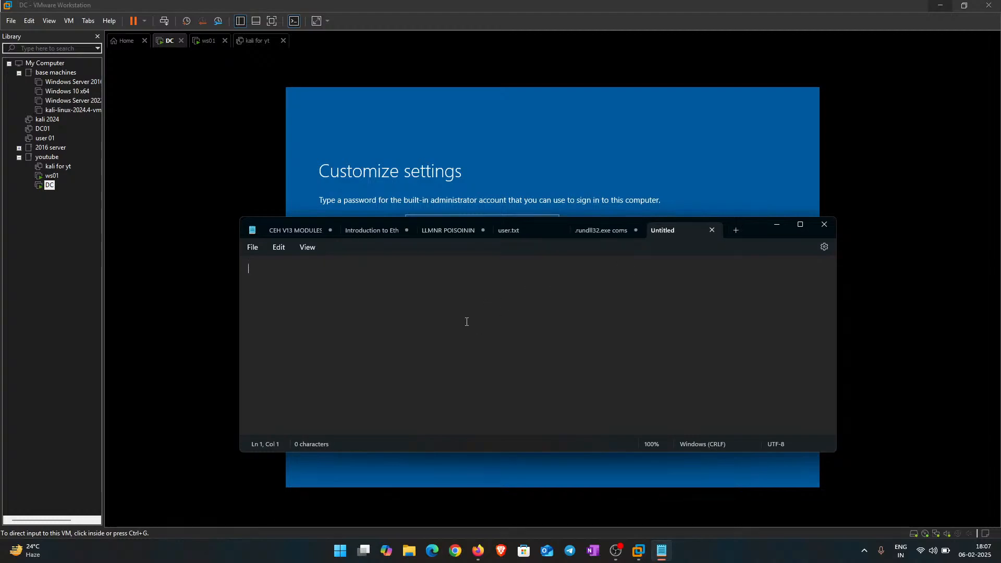
Step: Type the planned DC administrator password into the blank Untitled Notepad tab
{"action": "type", "text": "Password@123"}
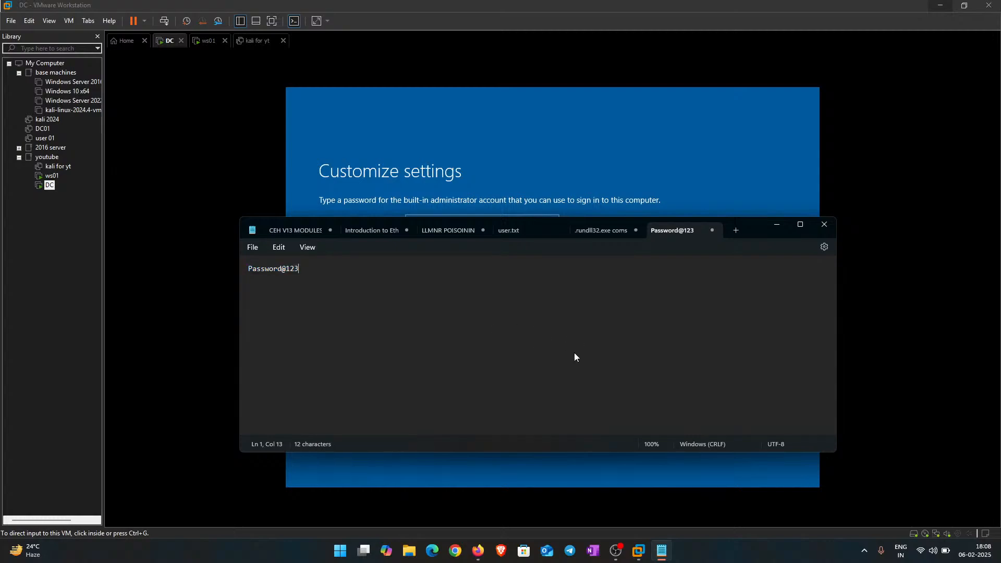
Step: Enter and confirm the DC built-in Administrator password, then finish setup to reach the lock screen
{"action": "left_click", "coordinate": [777, 225]}
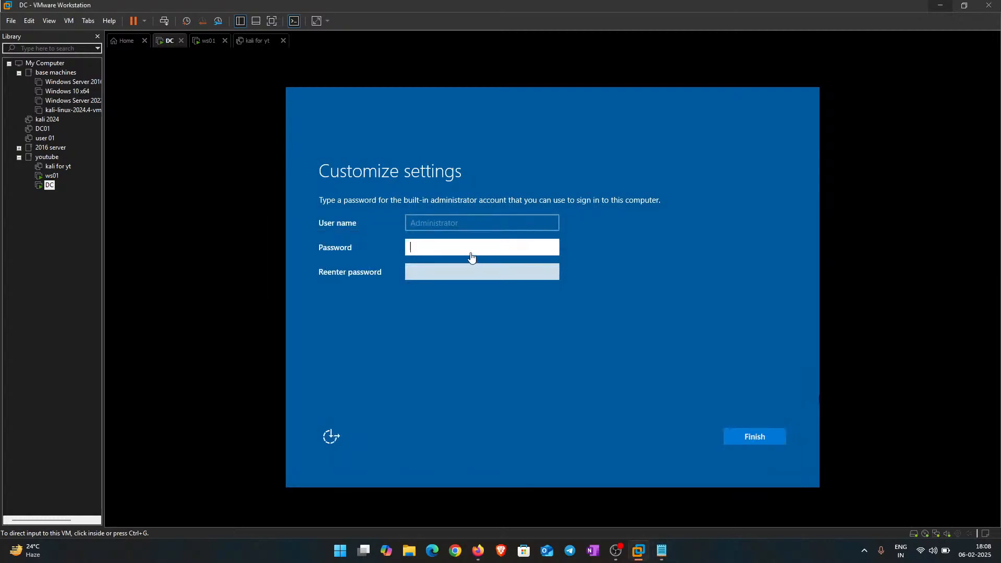
{"action": "left_click", "coordinate": [466, 243]}
{"action": "type", "text": "P"}
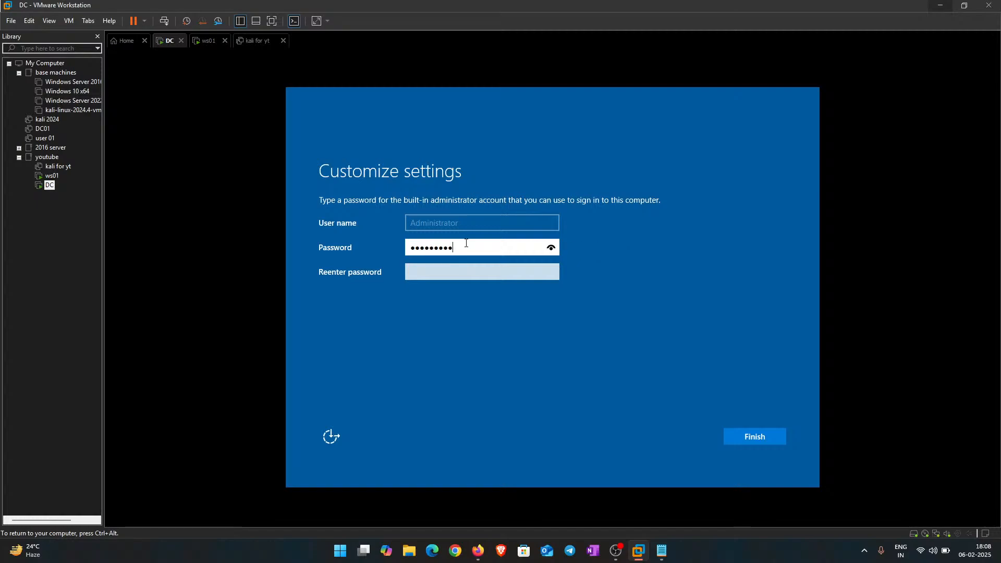
{"action": "key", "text": "Tab"}
{"action": "type", "text": "P"}
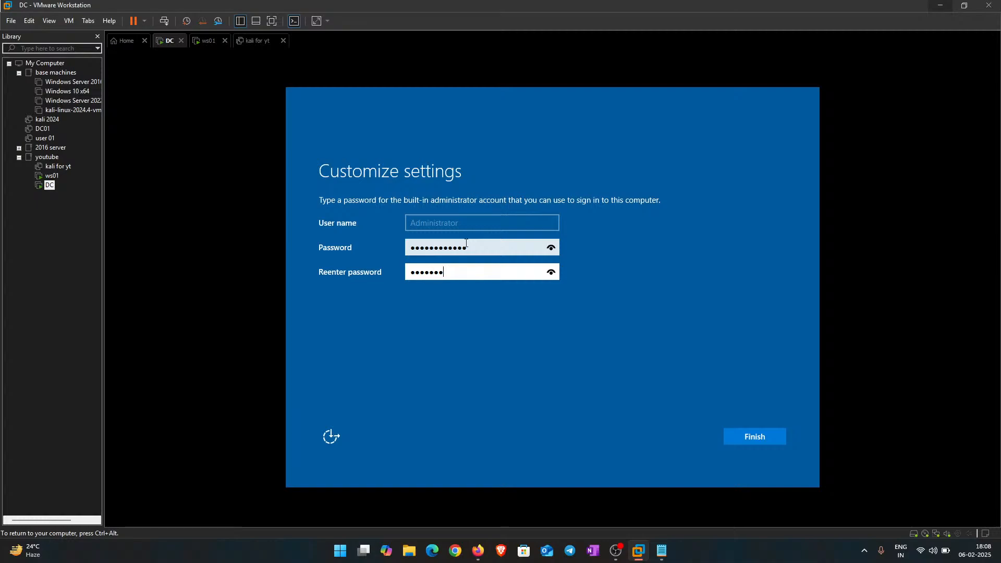
{"action": "type", "text": "•••••••••••"}
{"action": "key", "text": "Return"}
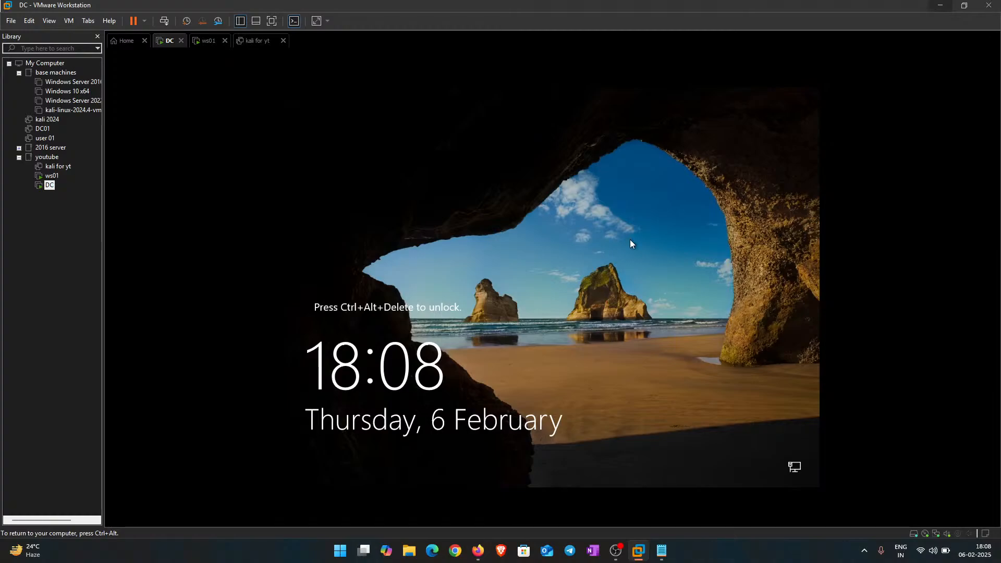
Step: Send Ctrl+Alt+Del to the DC VM and sign in as Administrator with its password
{"action": "key", "text": "ctrl+alt"}
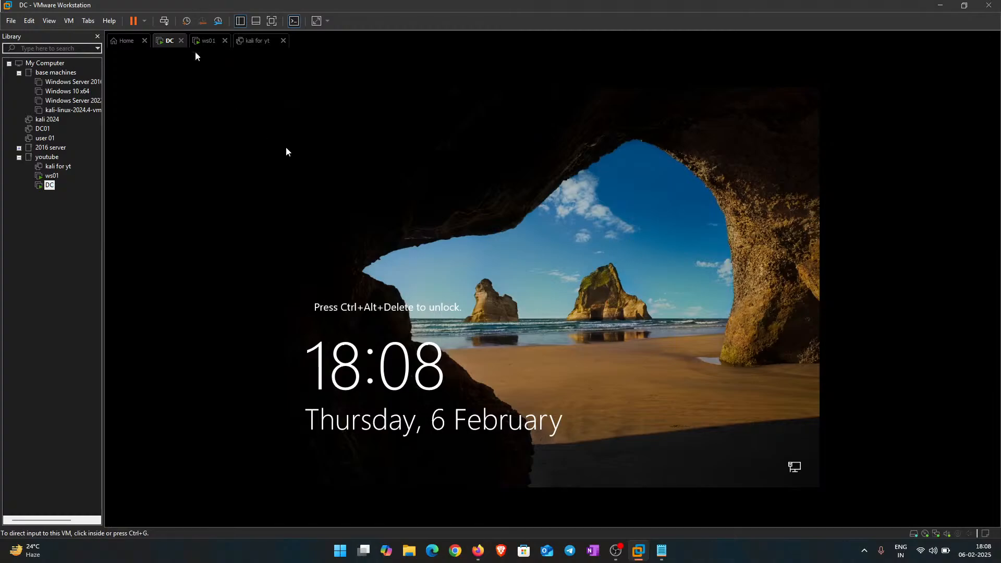
{"action": "left_click", "coordinate": [163, 21]}
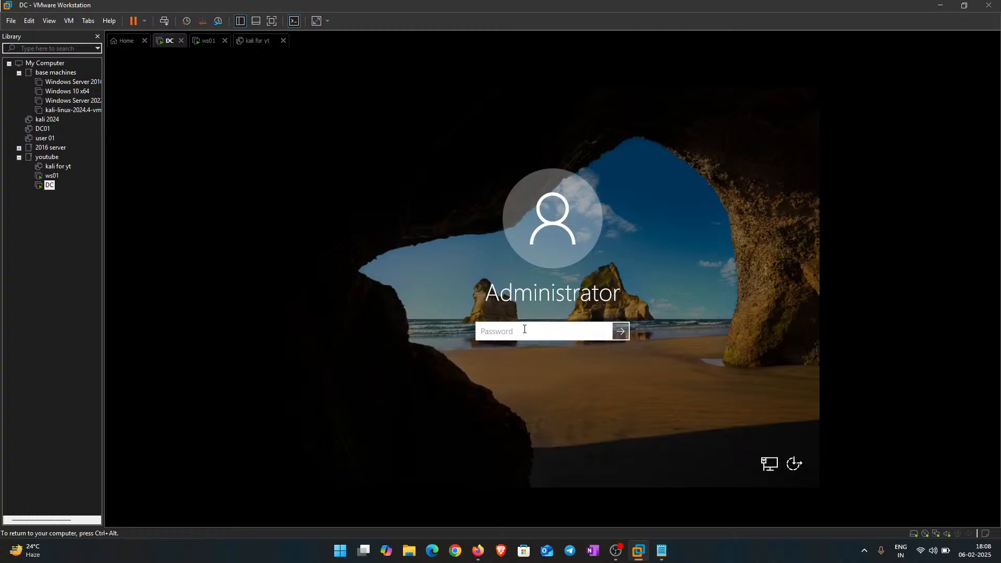
{"action": "type", "text": "•"}
{"action": "key", "text": "Return"}
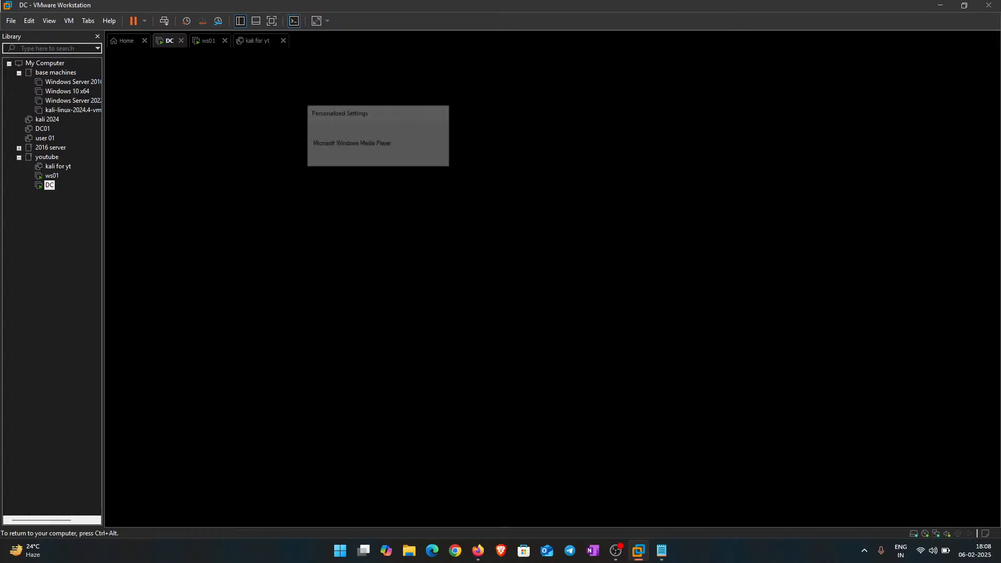
Step: Check ws01's Windows installation progress and close the kali for yt machine's tab
{"action": "key", "text": "ctrl+alt"}
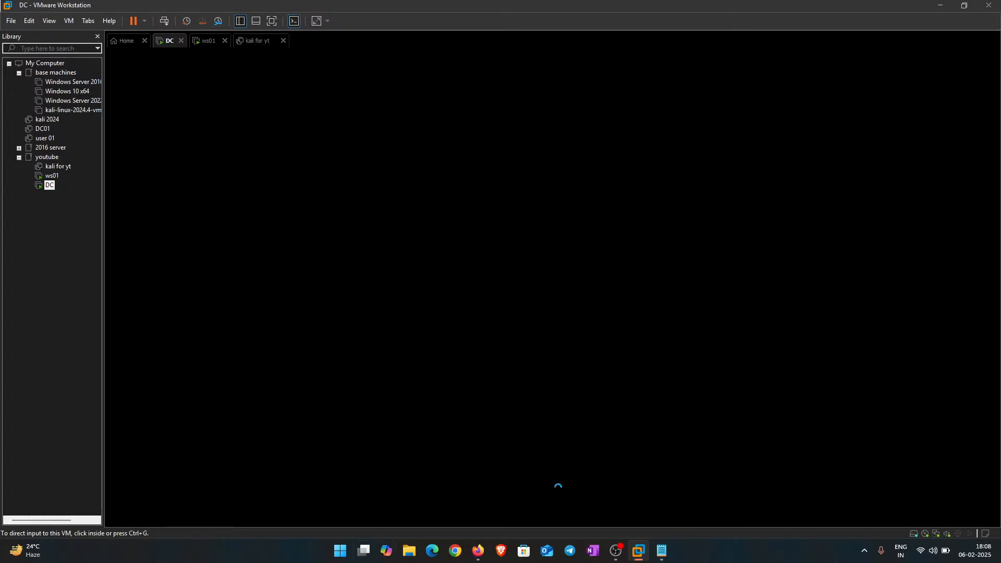
{"action": "left_click", "coordinate": [203, 44]}
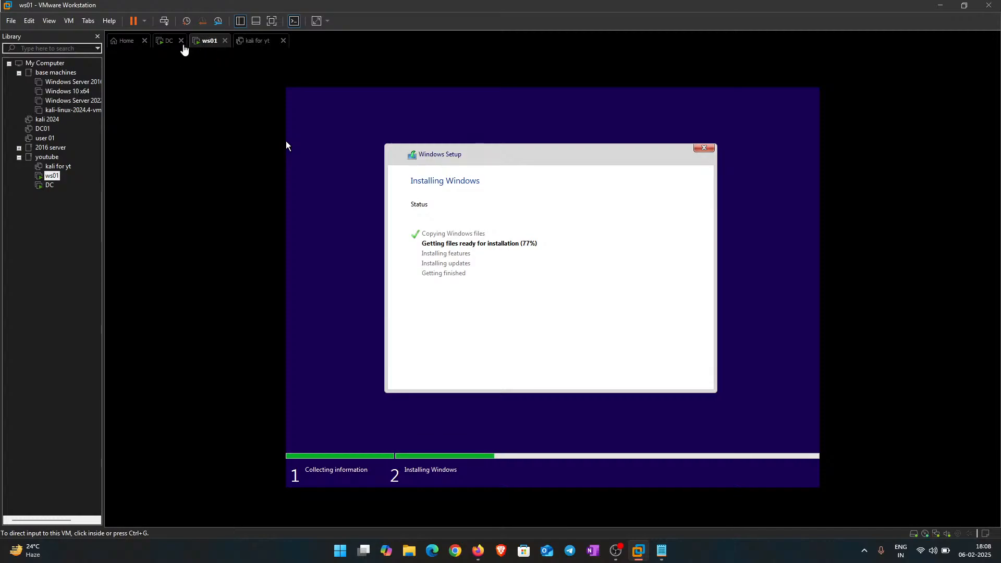
{"action": "left_click", "coordinate": [258, 44]}
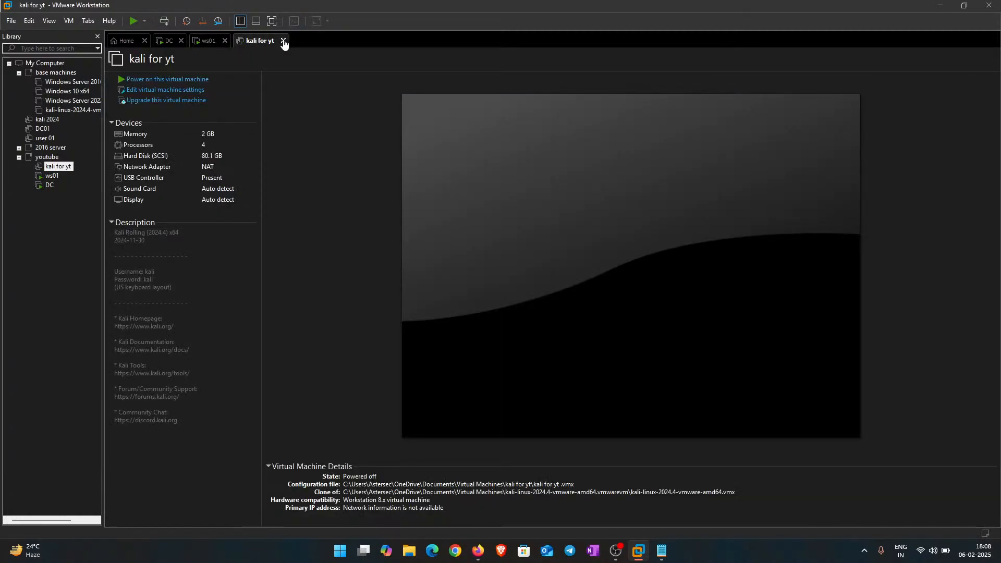
{"action": "left_click", "coordinate": [283, 41]}
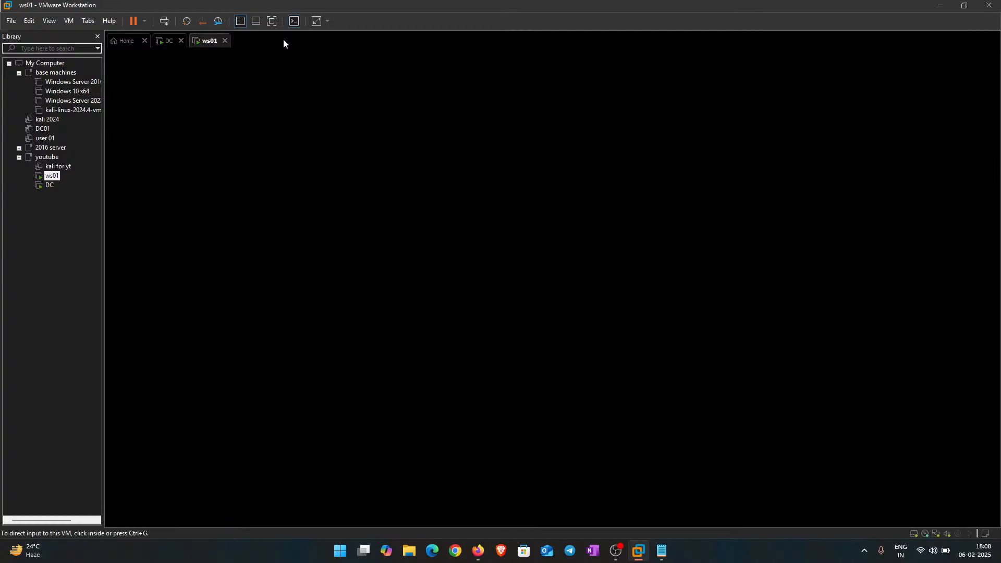
Step: Return to DC and answer Yes to make it discoverable on the network
{"action": "left_click", "coordinate": [168, 42]}
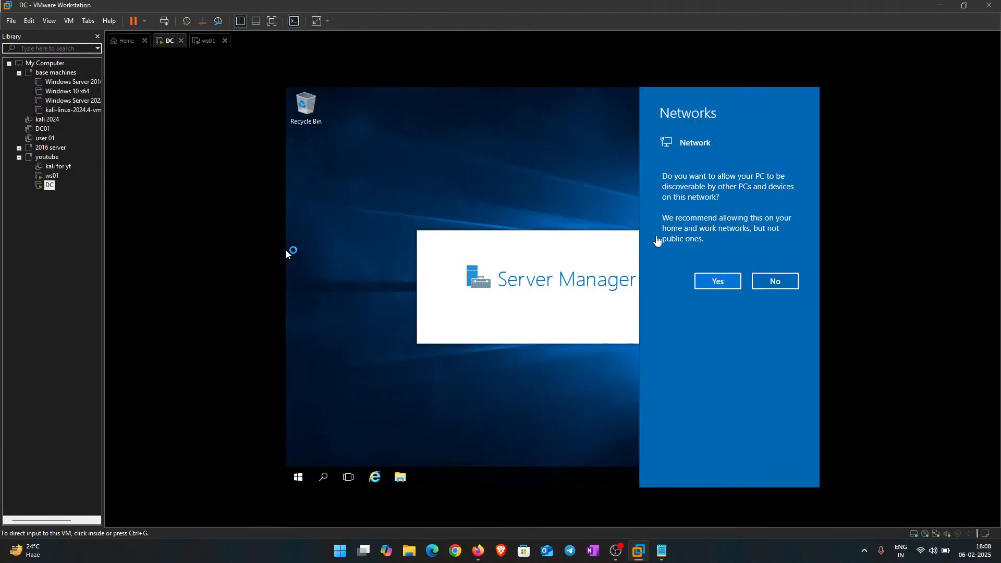
{"action": "left_click", "coordinate": [706, 278]}
{"action": "key", "text": "ctrl+alt"}
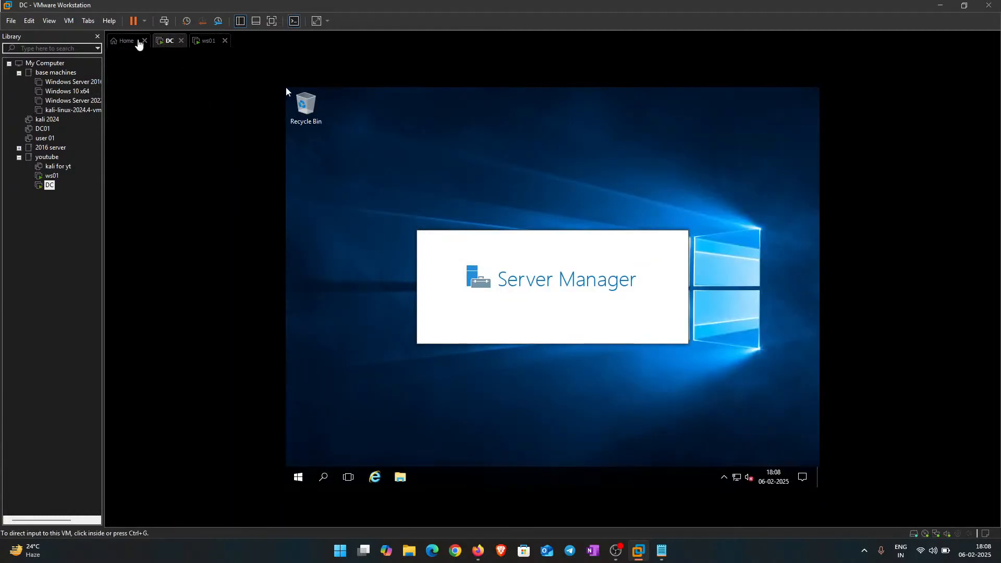
Step: Choose Install VMware Tools for the DC machine and close the guest's Server Manager
{"action": "right_click", "coordinate": [168, 42]}
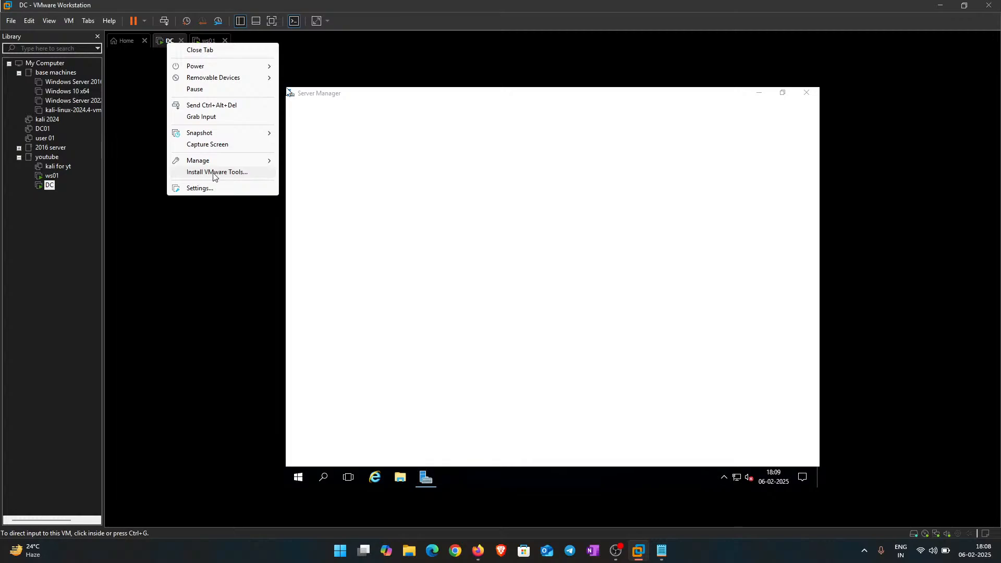
{"action": "left_click", "coordinate": [214, 172]}
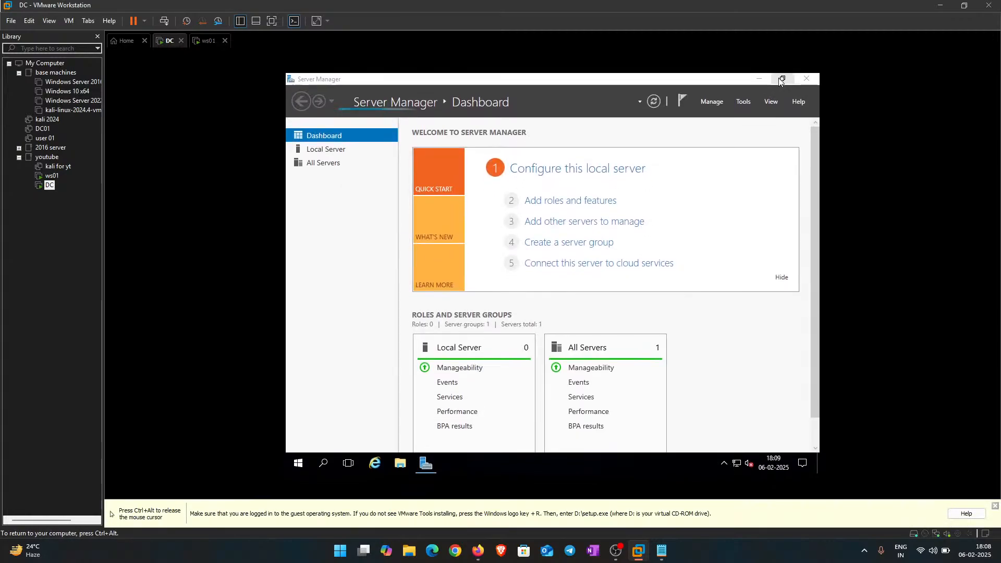
{"action": "left_click", "coordinate": [807, 79]}
Step: Refresh the guest desktop, then run setup64.exe from the DVD Drive notification
{"action": "right_click", "coordinate": [439, 110]}
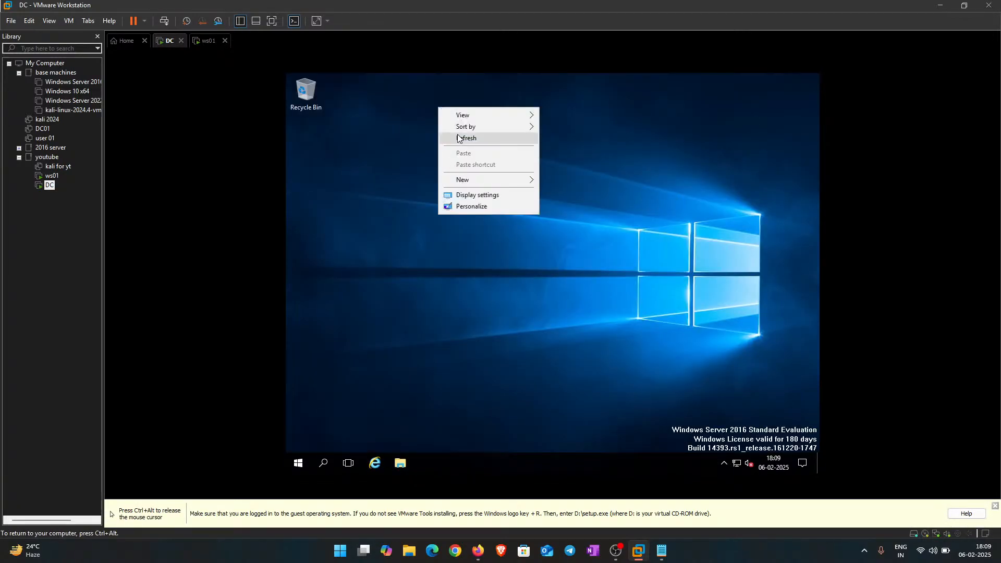
{"action": "left_click", "coordinate": [462, 138]}
{"action": "right_click", "coordinate": [440, 124]}
{"action": "left_click", "coordinate": [478, 158]}
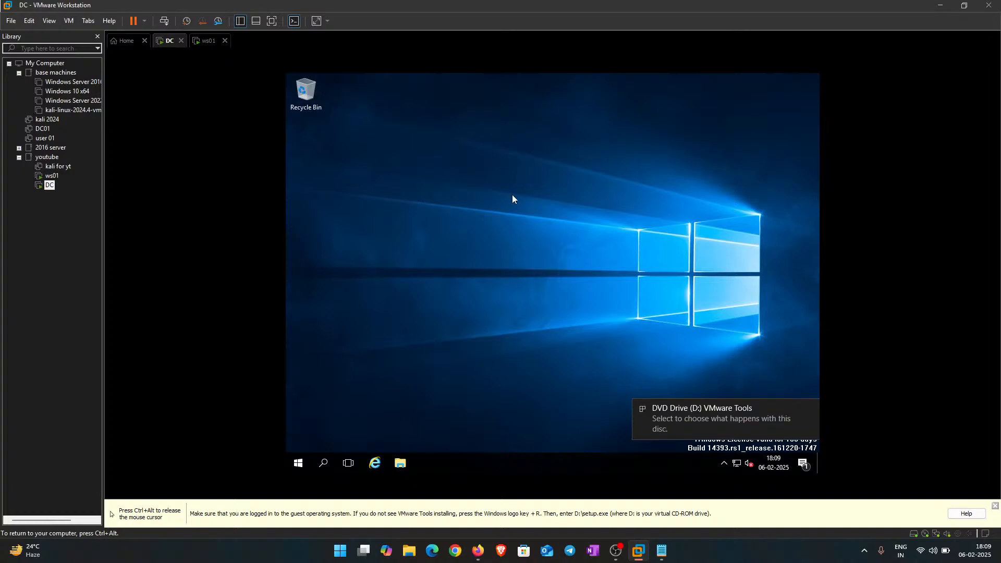
{"action": "right_click", "coordinate": [440, 142]}
{"action": "left_click", "coordinate": [481, 173]}
{"action": "left_click", "coordinate": [698, 411]}
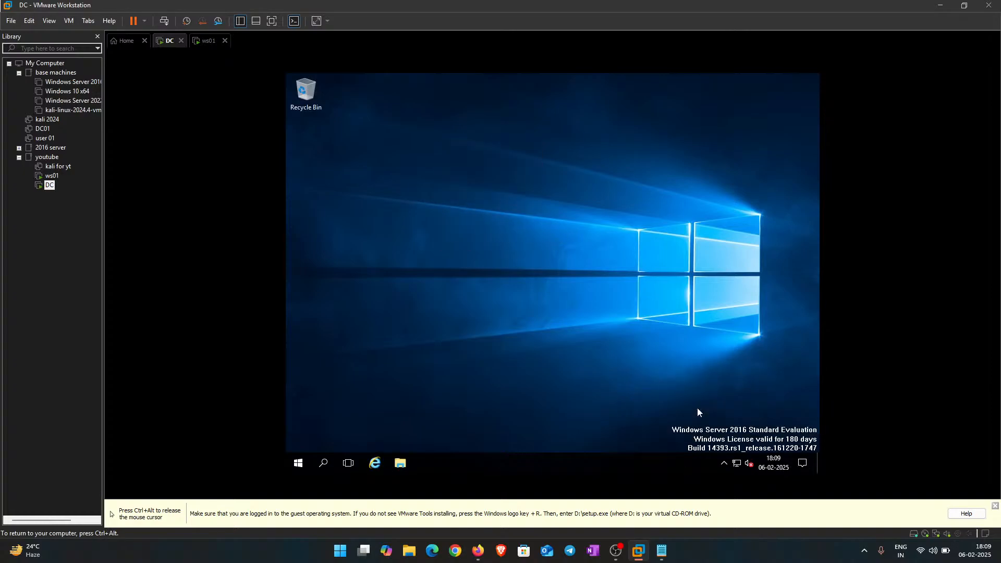
{"action": "left_click", "coordinate": [681, 162]}
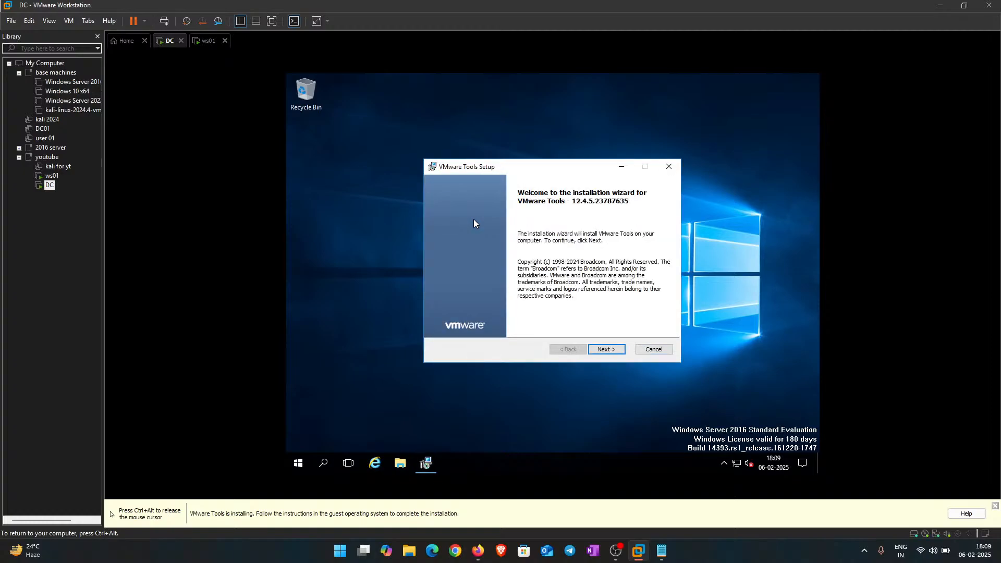
Step: Advance the VMware Tools wizard with the Typical setup type and start the installation
{"action": "left_click", "coordinate": [605, 349]}
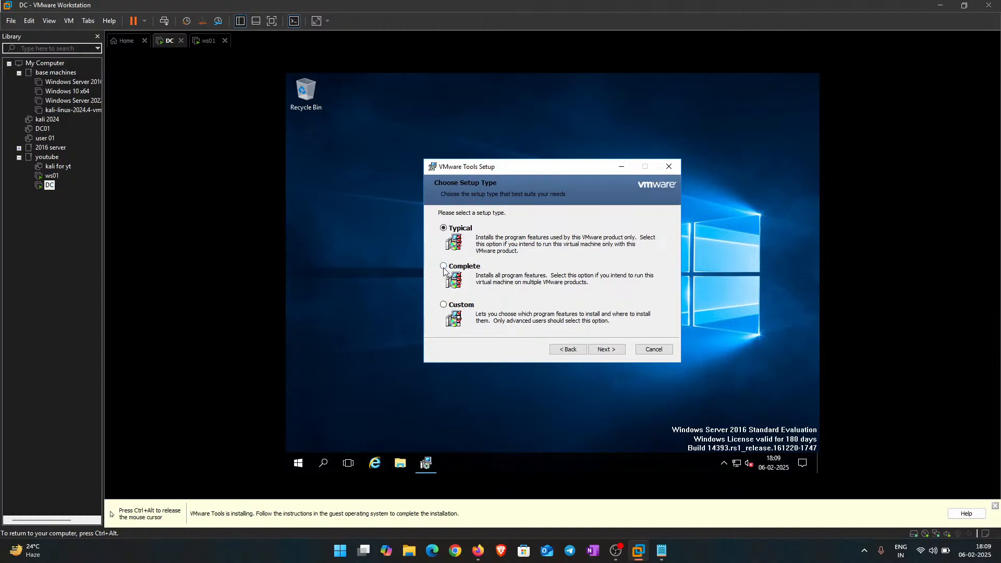
{"action": "left_click", "coordinate": [606, 349]}
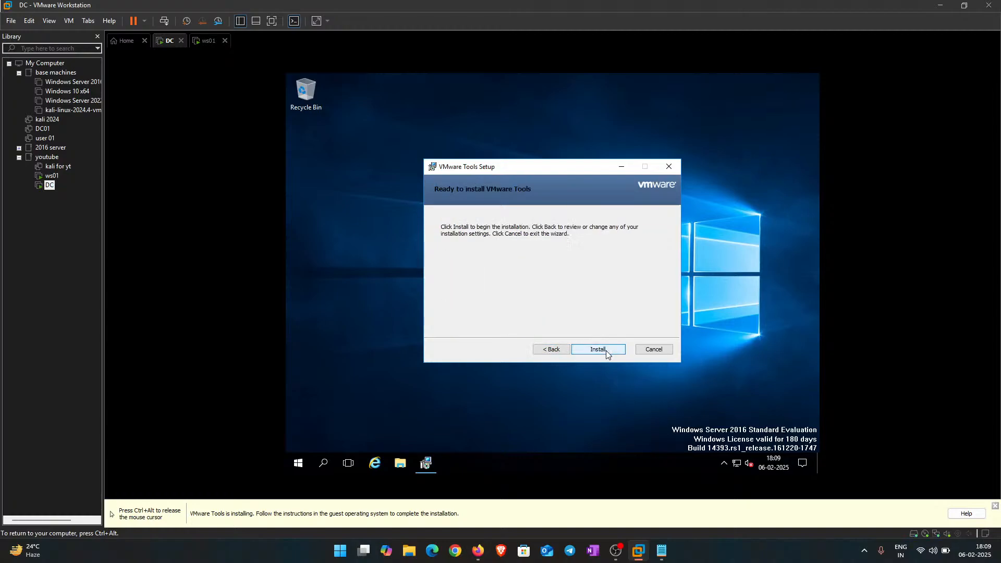
{"action": "left_click", "coordinate": [605, 350]}
{"action": "left_click_drag", "start_coordinate": [538, 161], "coordinate": [491, 125]}
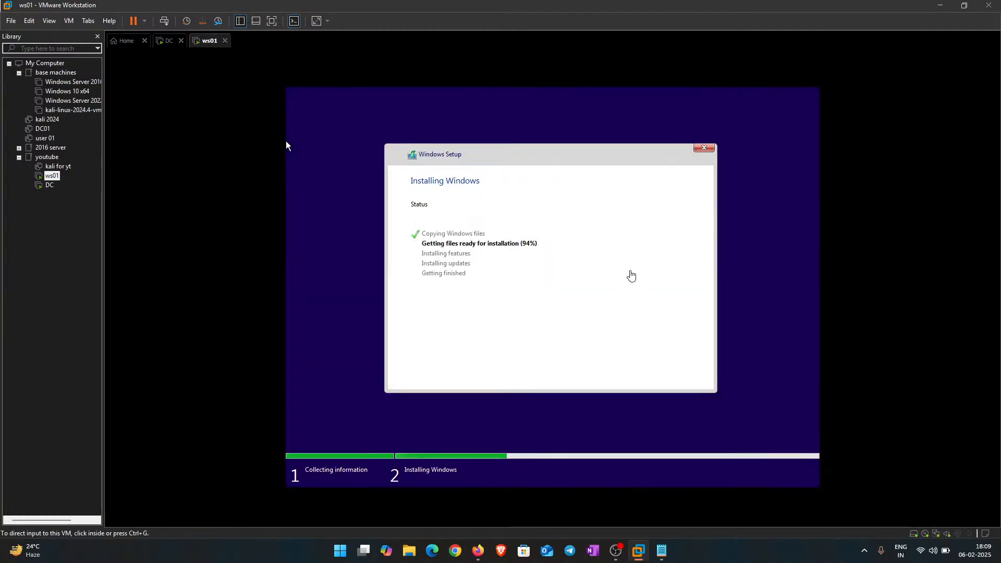
Step: Close the Home page, refocus the DC guest, reposition the installer, and open the guest Start menu
{"action": "left_click", "coordinate": [163, 42]}
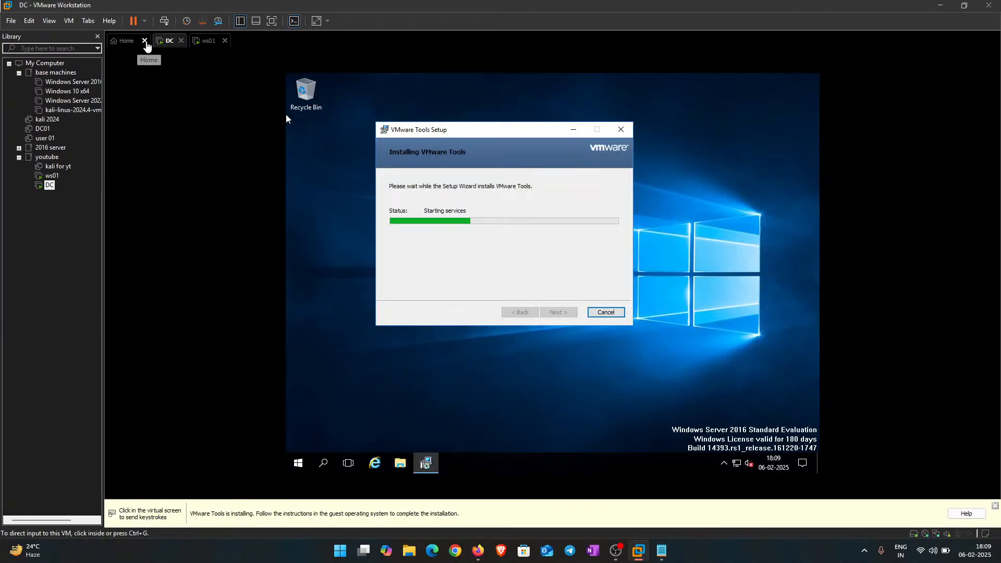
{"action": "left_click", "coordinate": [144, 41]}
{"action": "left_click", "coordinate": [285, 119]}
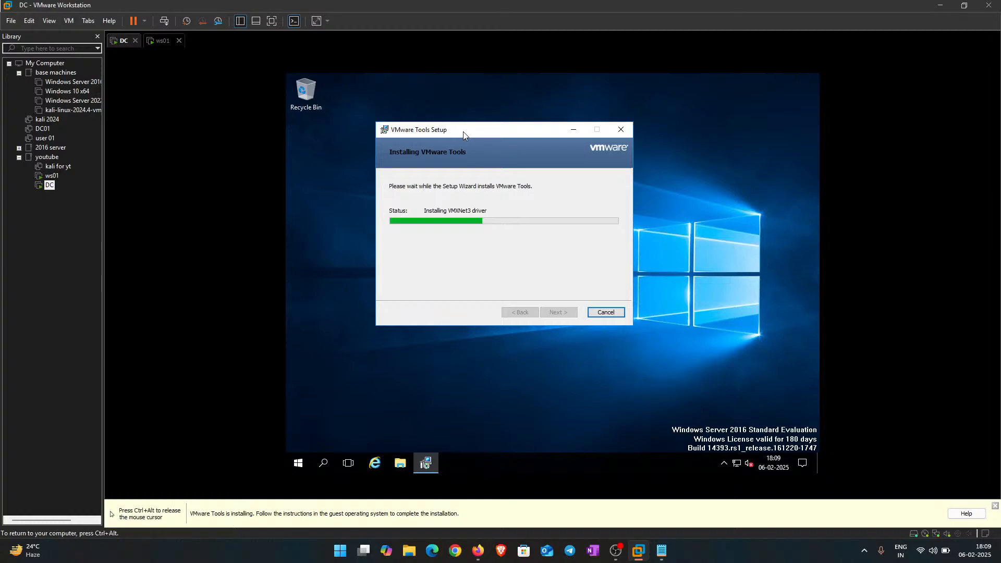
{"action": "left_click_drag", "start_coordinate": [465, 130], "coordinate": [467, 108]}
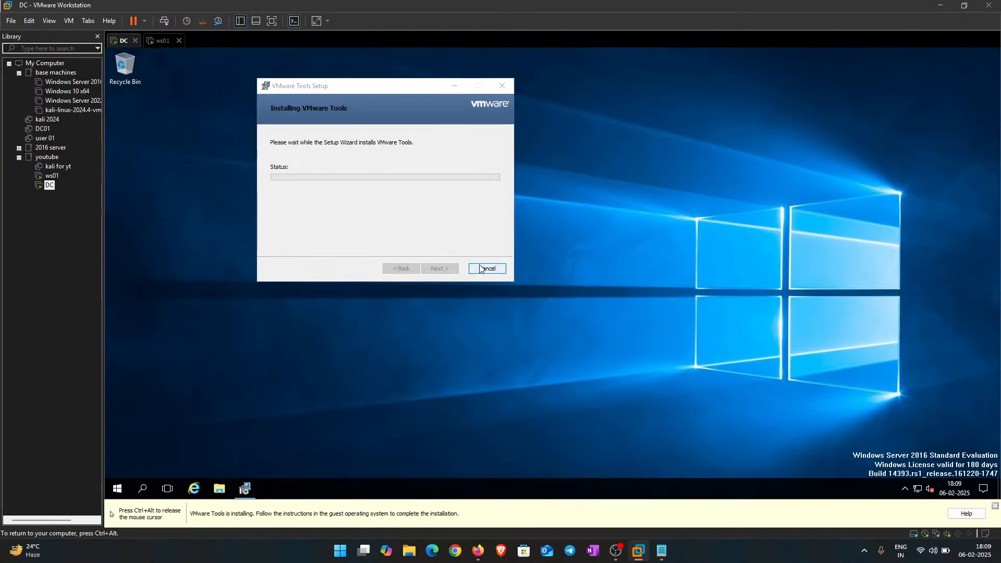
{"action": "right_click", "coordinate": [629, 151]}
{"action": "left_click", "coordinate": [648, 182]}
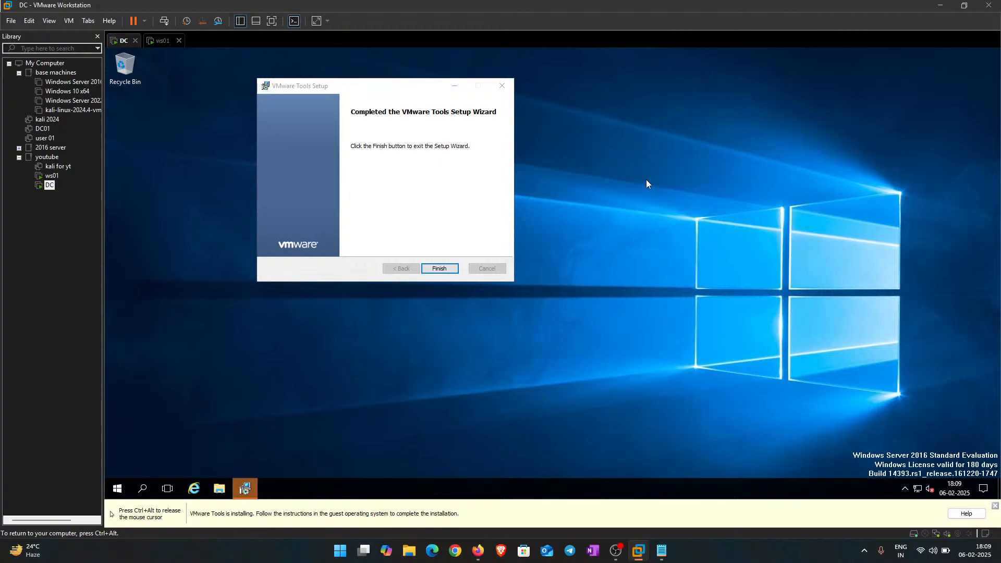
{"action": "key", "text": "super"}
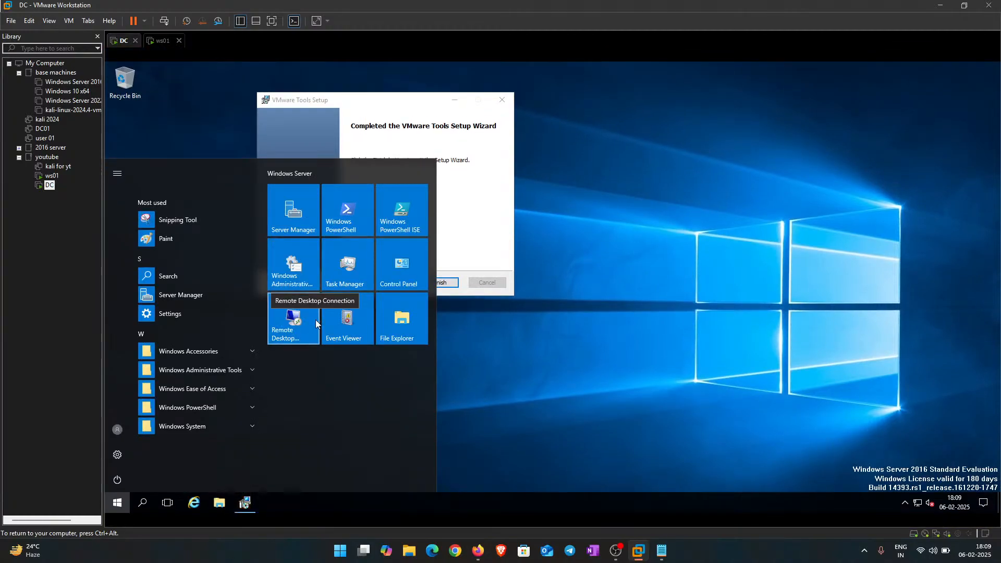
Step: Search the guest Start menu for 'name' and 'rename pc', then clear the search box
{"action": "left_click", "coordinate": [315, 320]}
{"action": "type", "text": "name"}
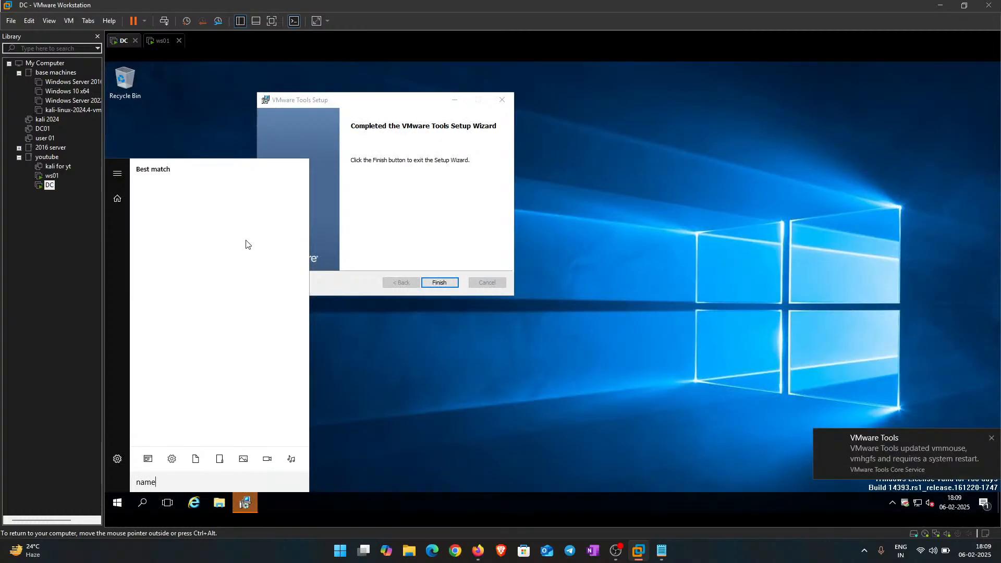
{"action": "left_click_drag", "start_coordinate": [191, 481], "coordinate": [131, 471]}
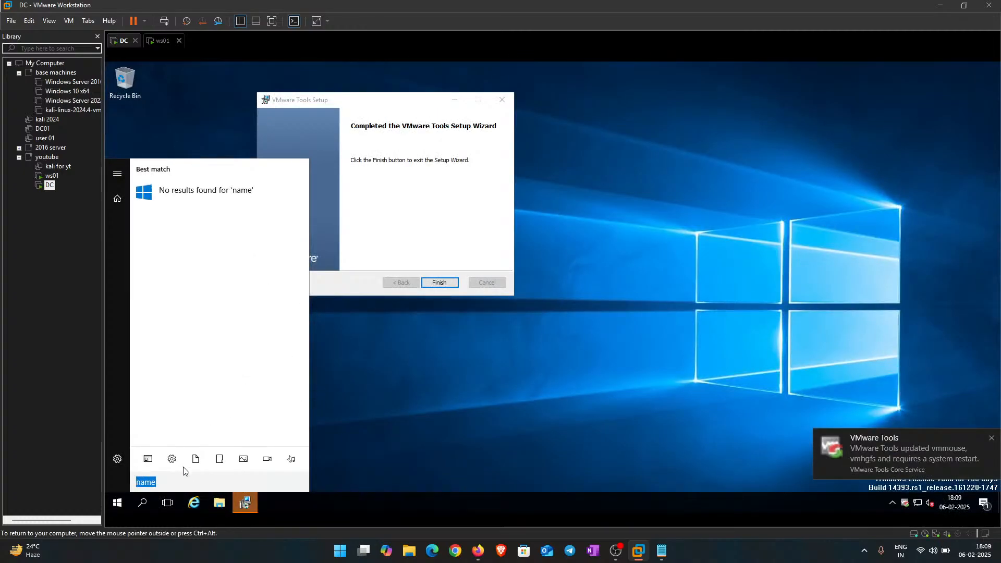
{"action": "key", "text": "BackSpace"}
{"action": "type", "text": "rename "}
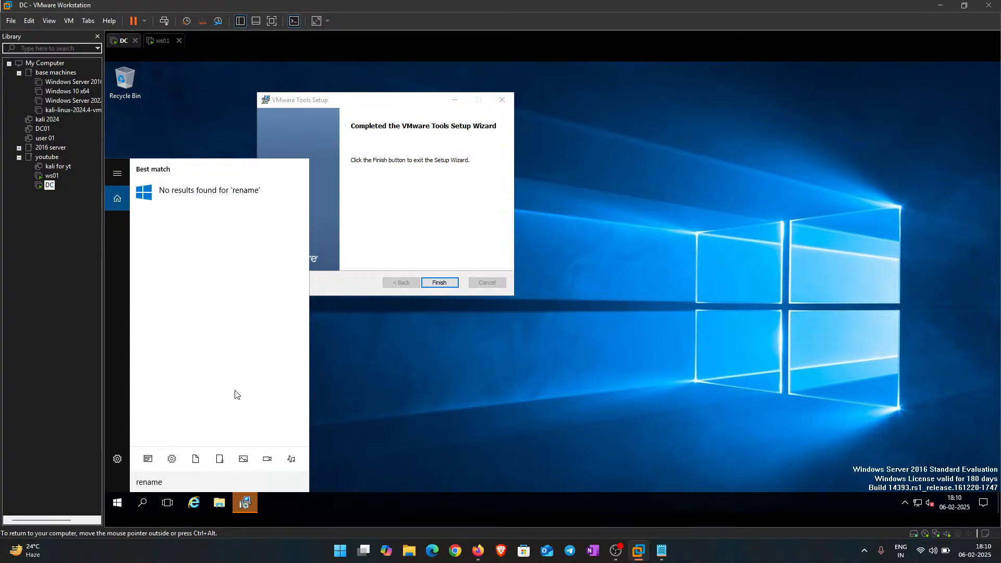
{"action": "type", "text": "pc"}
{"action": "key", "text": "ctrl+a"}
{"action": "key", "text": "BackSpace"}
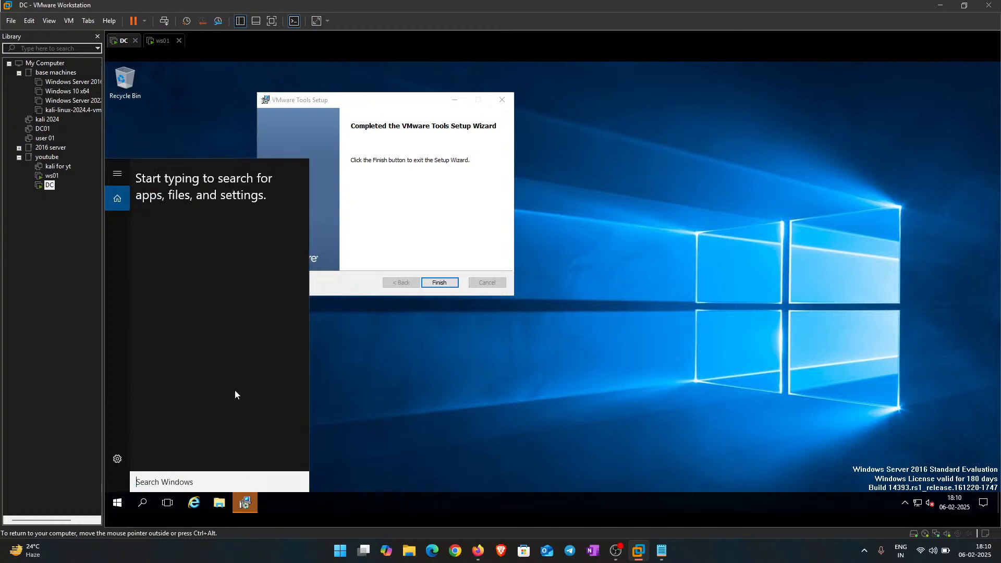
Step: Finish VMware Tools Setup, decline the restart, and refresh the guest desktop
{"action": "left_click", "coordinate": [442, 283]}
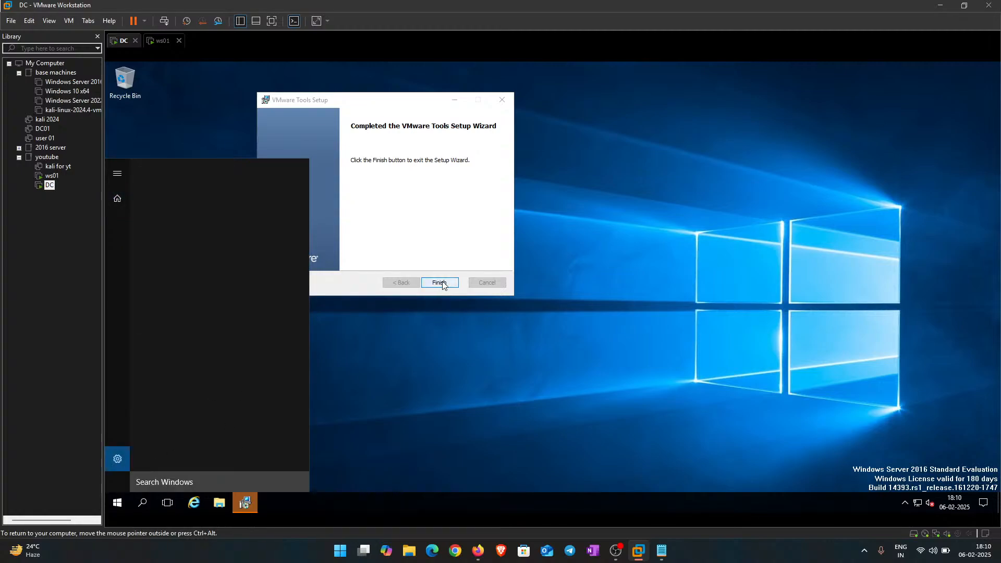
{"action": "left_click", "coordinate": [595, 307]}
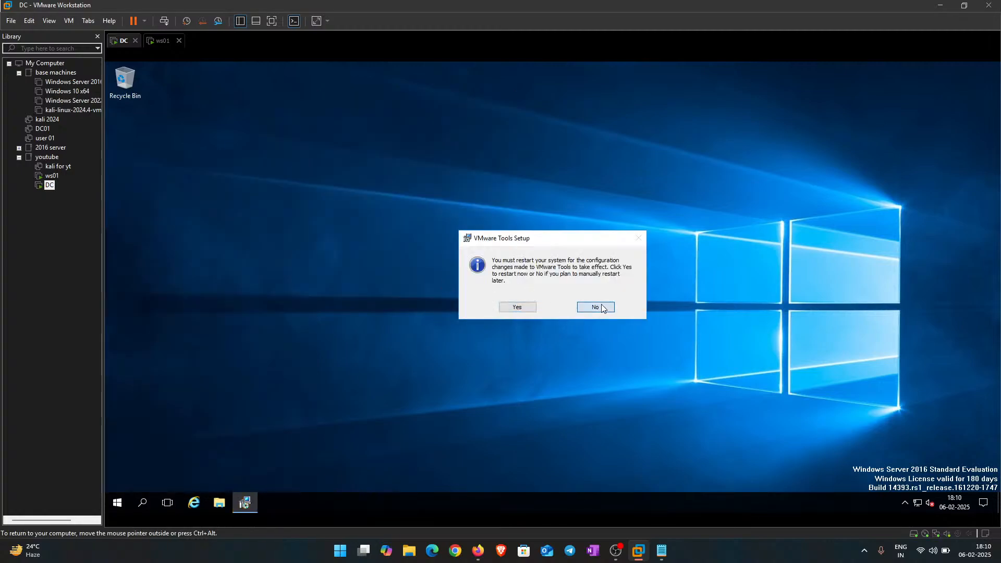
{"action": "right_click", "coordinate": [463, 206]}
{"action": "left_click", "coordinate": [501, 235]}
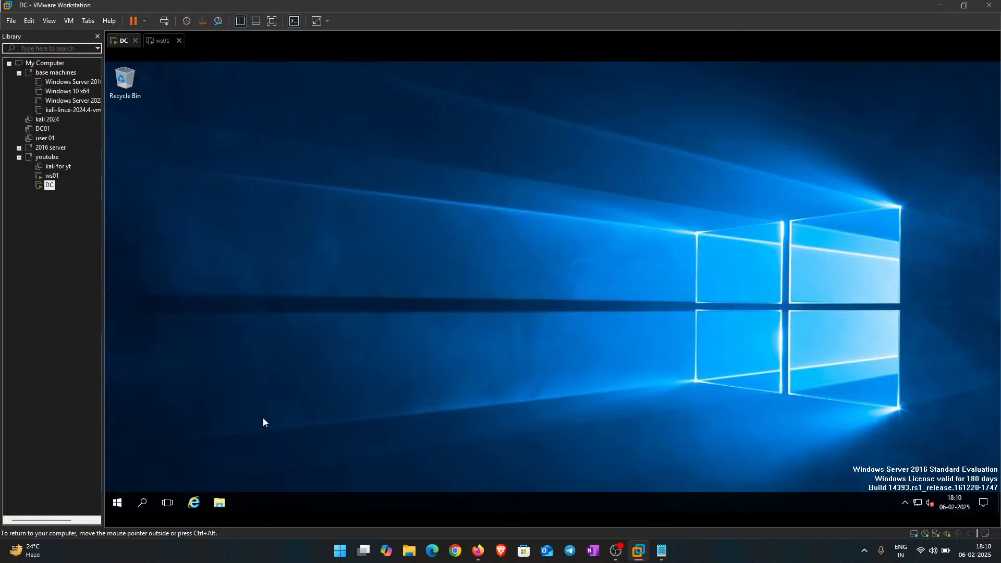
Step: Search Start for 'view' and open 'View your PC name' to show the About page
{"action": "left_click", "coordinate": [119, 505]}
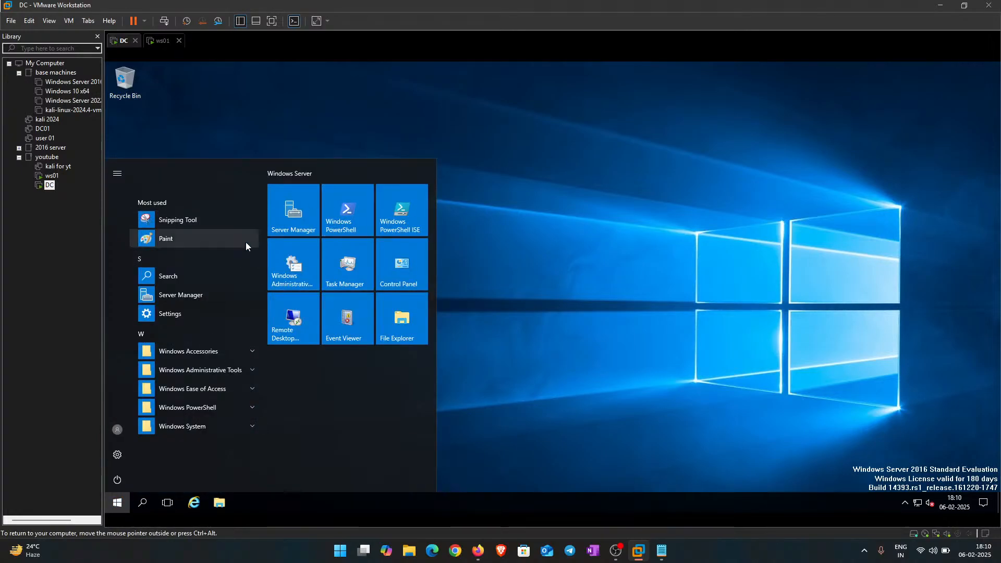
{"action": "type", "text": "view"}
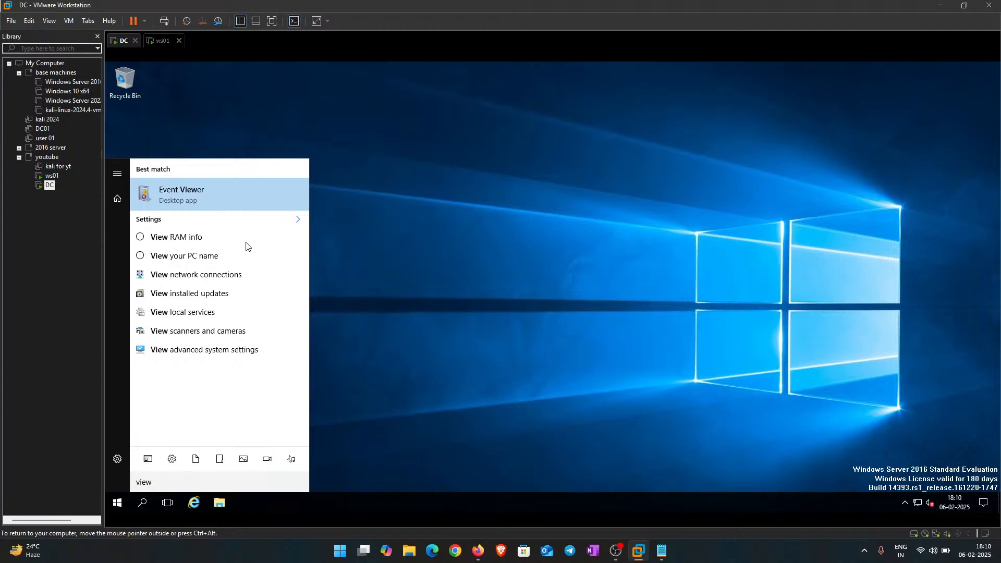
{"action": "left_click", "coordinate": [245, 255]}
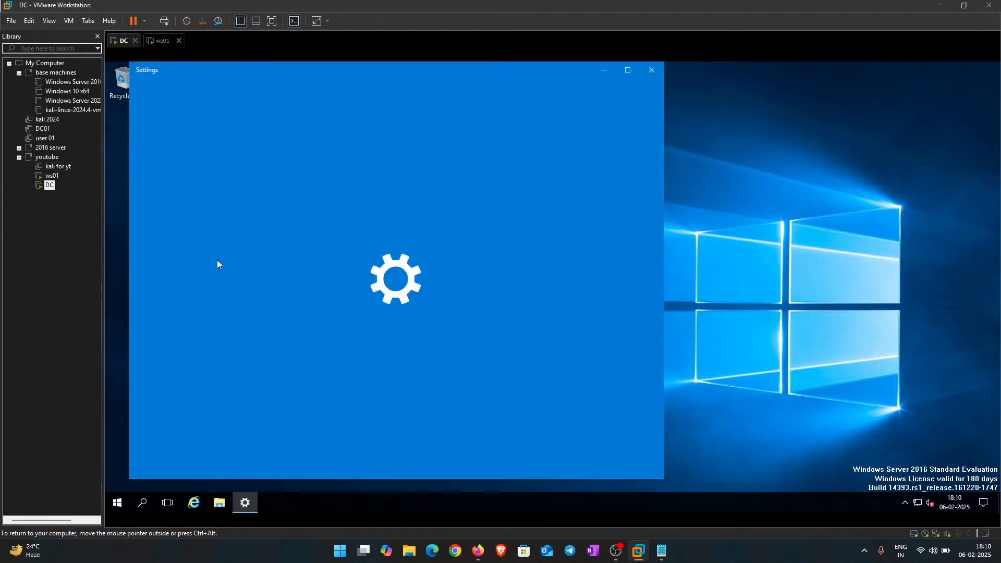
{"action": "scroll", "coordinate": [464, 359], "scroll_direction": "down", "scroll_amount": 2}
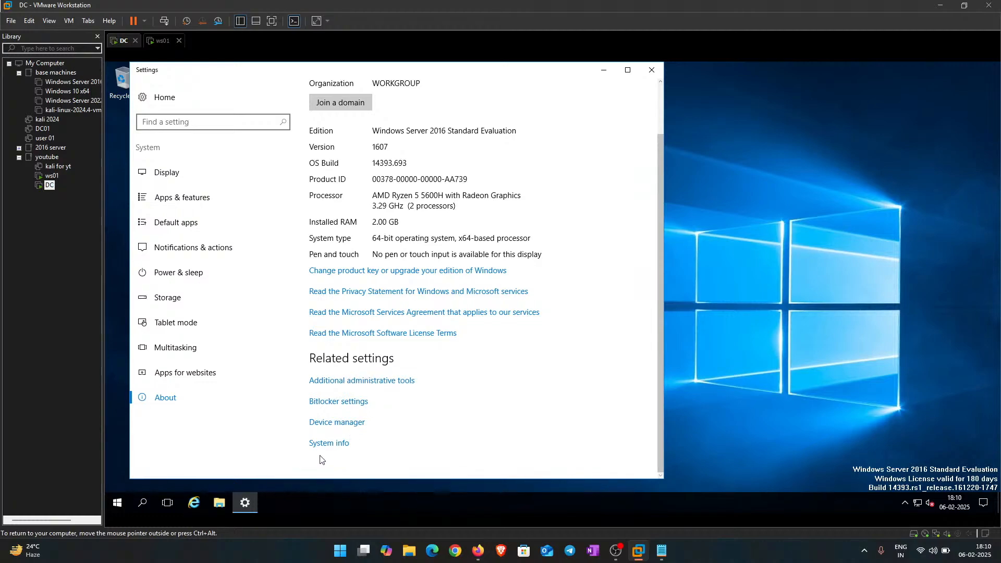
{"action": "scroll", "coordinate": [374, 432], "scroll_direction": "up", "scroll_amount": 2}
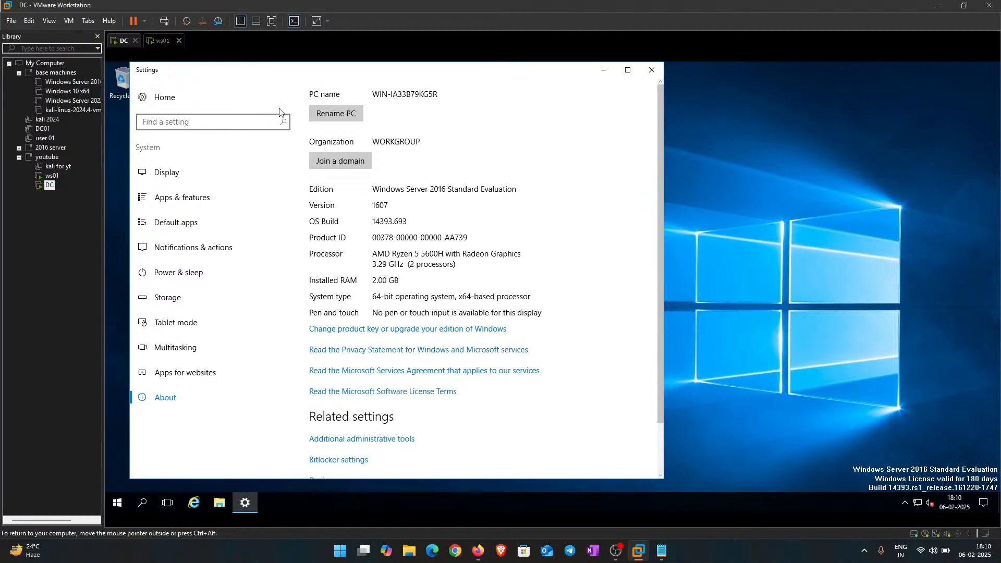
Step: Rename the guest PC to DC
{"action": "left_click", "coordinate": [346, 109]}
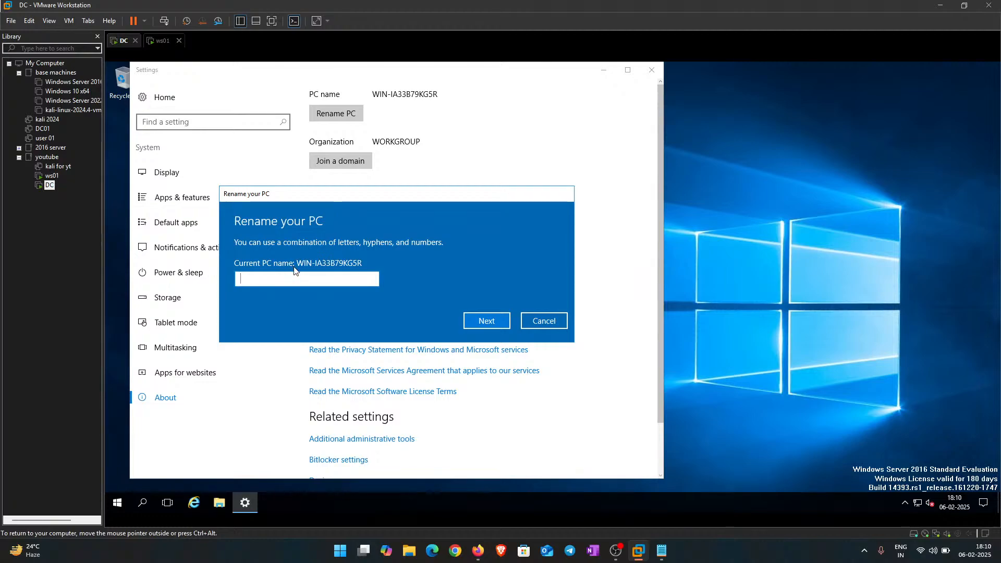
{"action": "type", "text": "DC"}
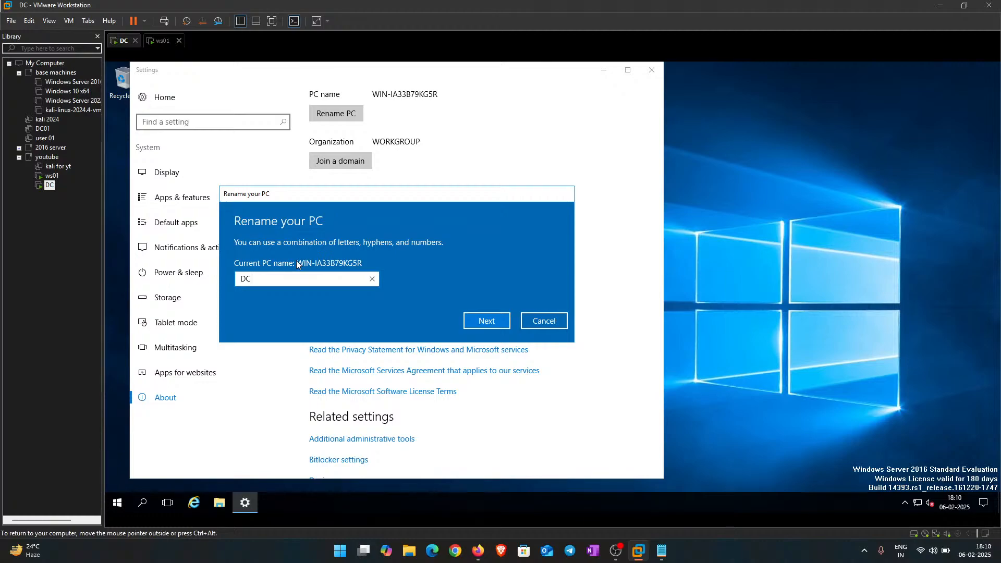
{"action": "key", "text": "Return"}
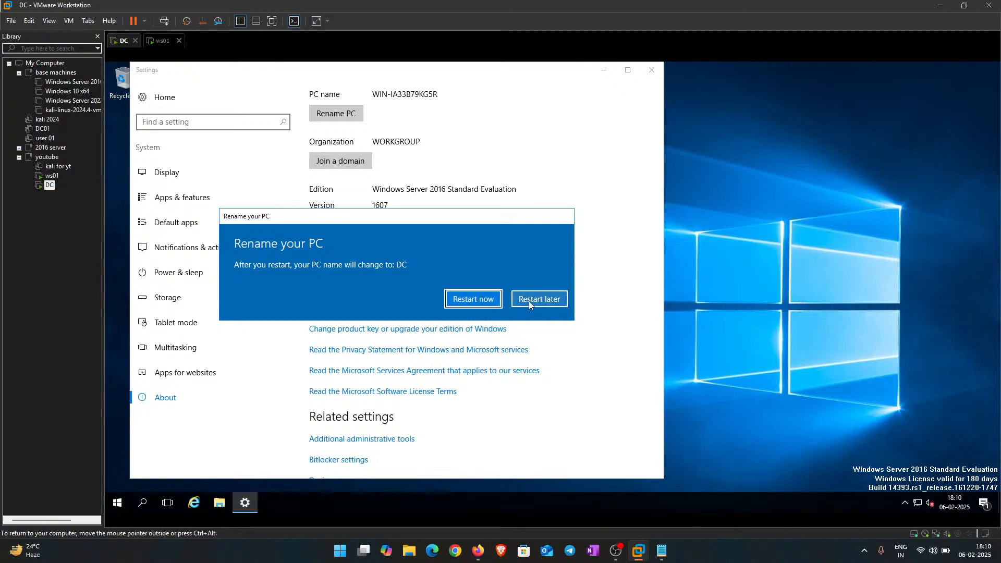
Step: Restart the guest now with Other (Planned) as the shutdown reason
{"action": "left_click", "coordinate": [472, 299]}
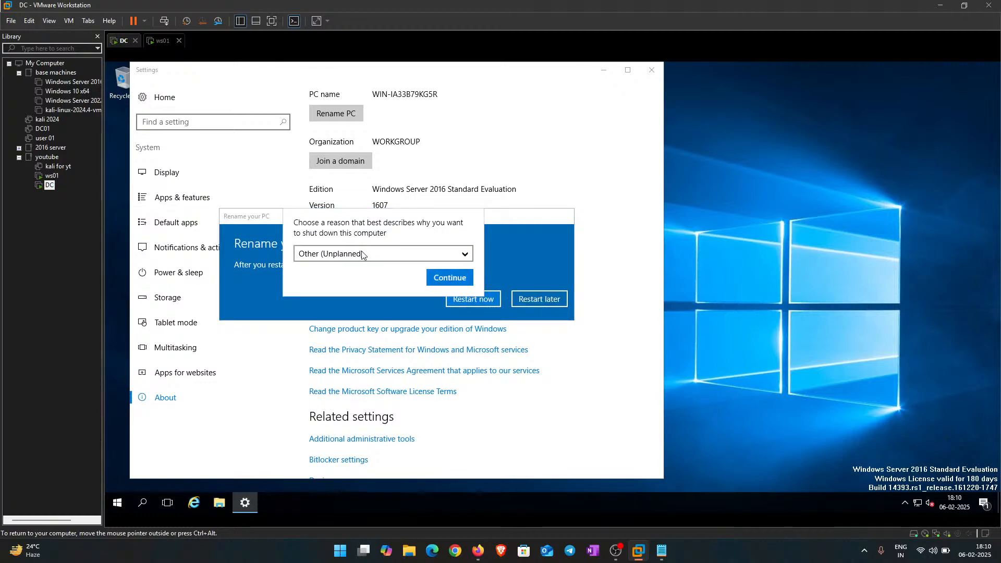
{"action": "left_click", "coordinate": [425, 256]}
{"action": "left_click", "coordinate": [417, 273]}
{"action": "left_click", "coordinate": [449, 278]}
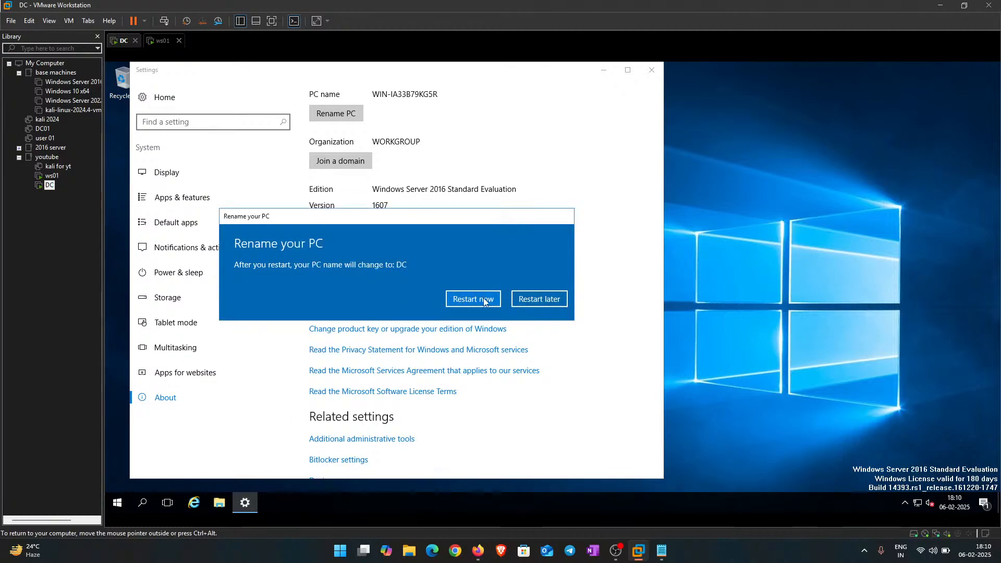
Step: Review ws01's hardware settings (2 GB memory, 2 processors, 60 GB disk, NAT) and close them with OK
{"action": "right_click", "coordinate": [162, 41]}
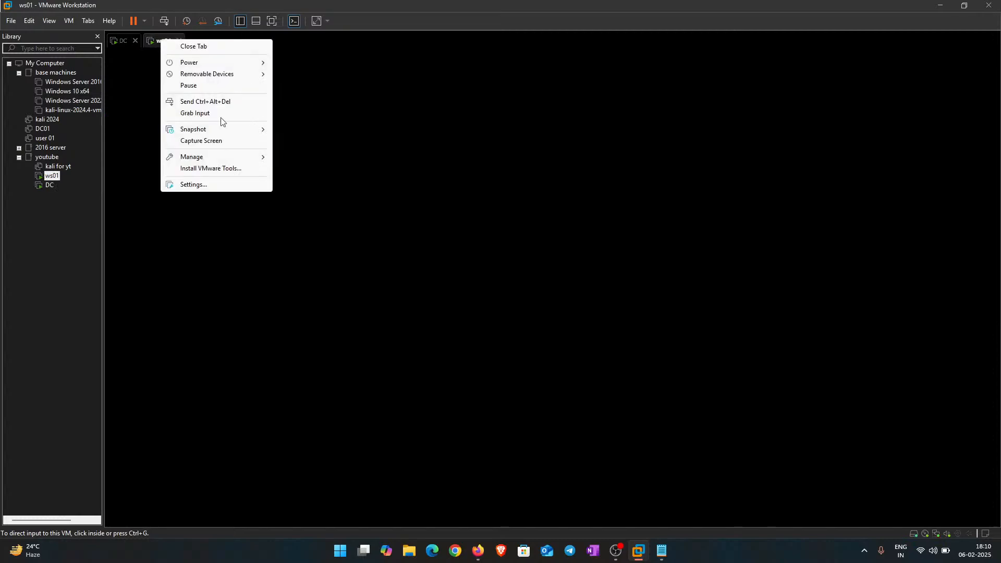
{"action": "left_click", "coordinate": [193, 185]}
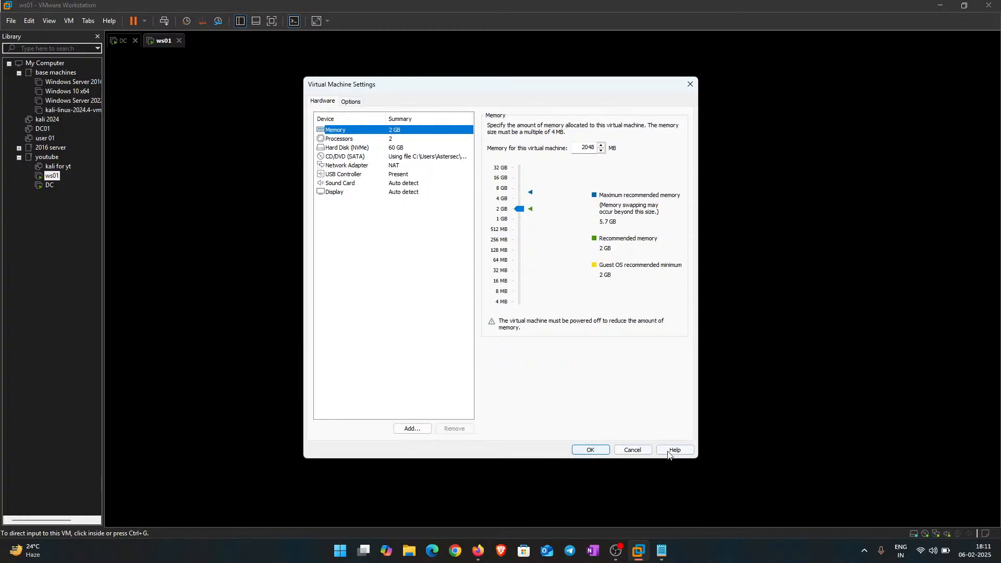
{"action": "left_click", "coordinate": [590, 450]}
Step: Switch between the DC and ws01 tabs and select the DC machine in the library
{"action": "left_click", "coordinate": [123, 43]}
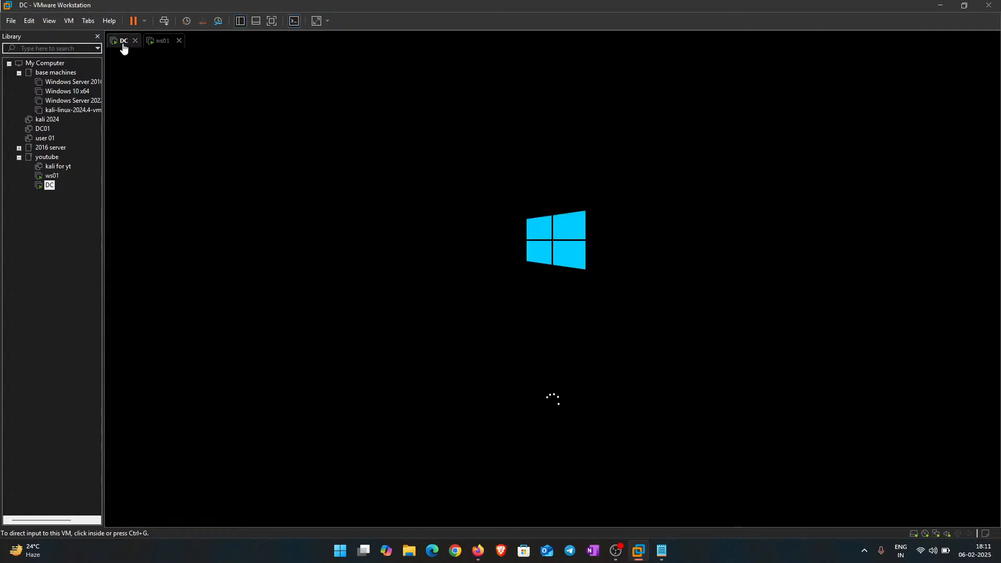
{"action": "left_click", "coordinate": [159, 41]}
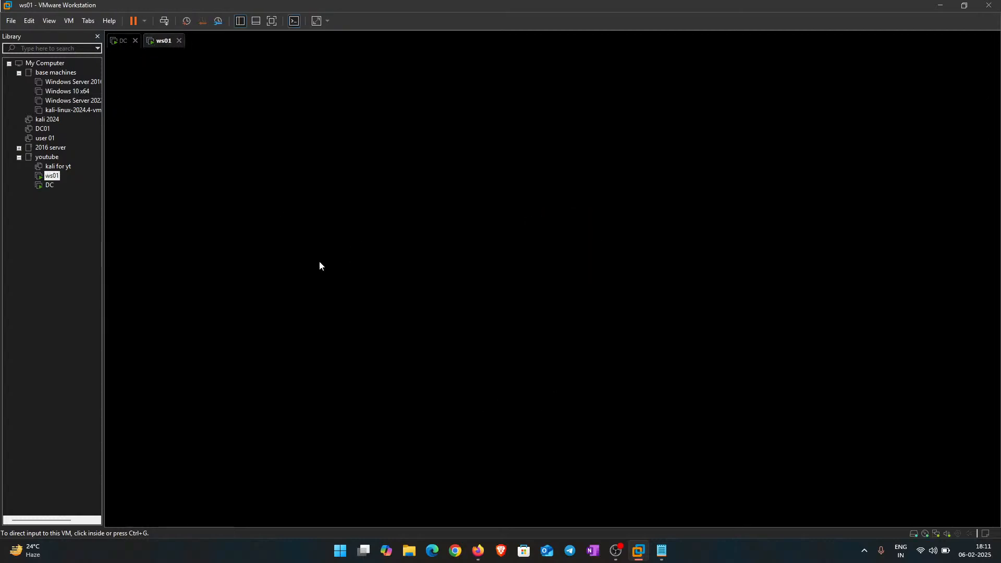
{"action": "left_click", "coordinate": [117, 40]}
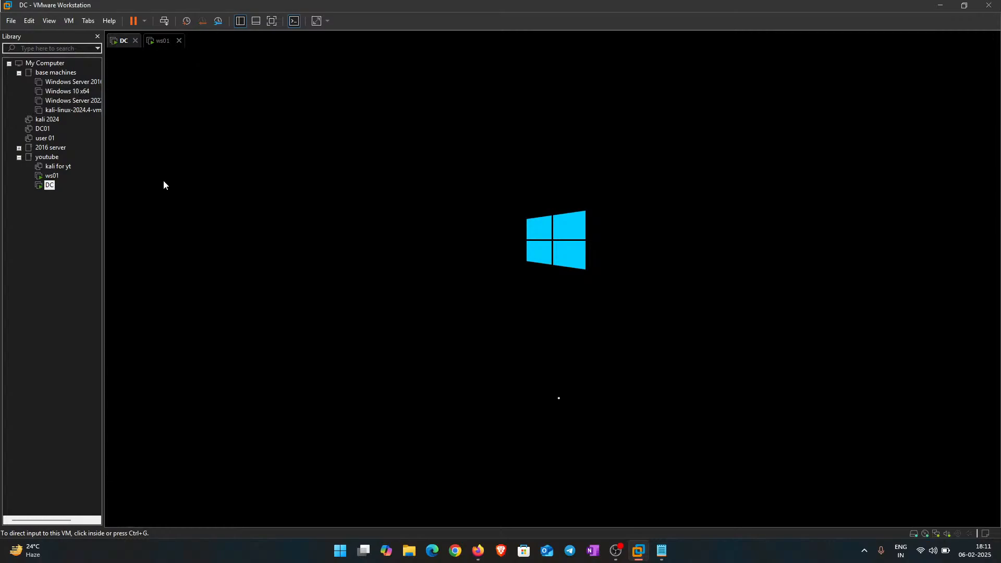
{"action": "left_click", "coordinate": [25, 311]}
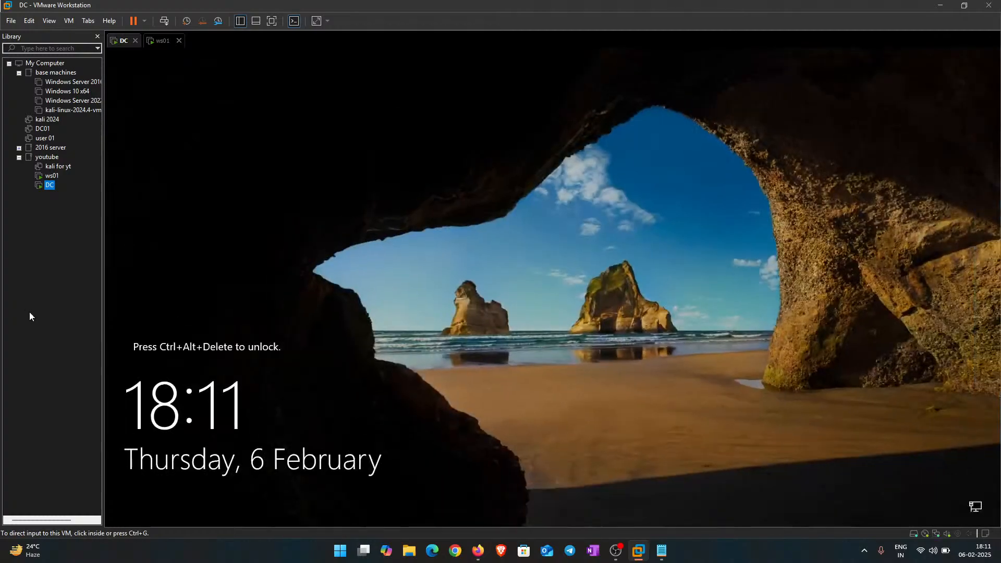
Step: Sign in to the rebooted DC as Administrator after turning off Caps Lock
{"action": "left_click", "coordinate": [164, 21]}
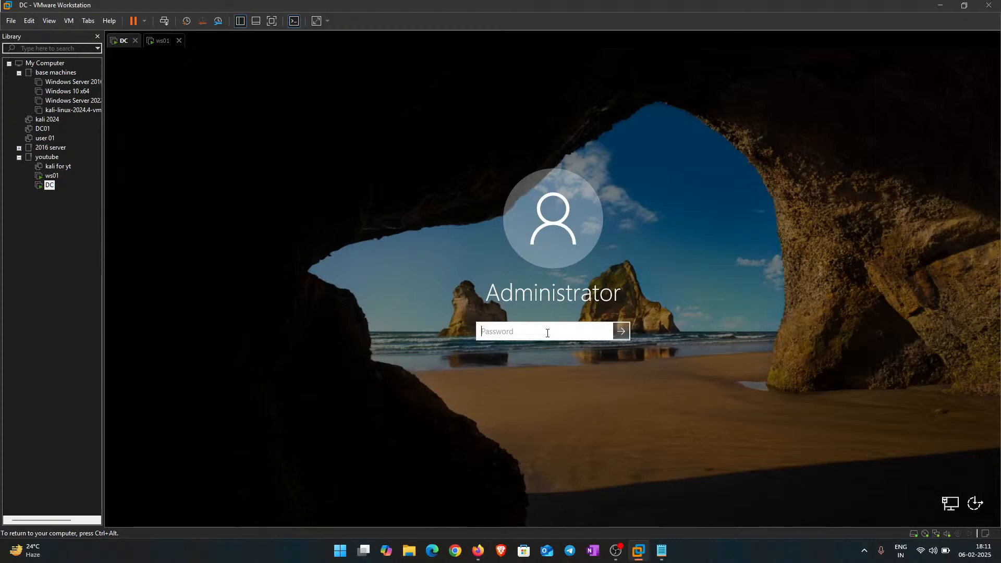
{"action": "key", "text": "Caps_Lock"}
{"action": "type", "text": "•••••••••••••"}
{"action": "key", "text": "Return"}
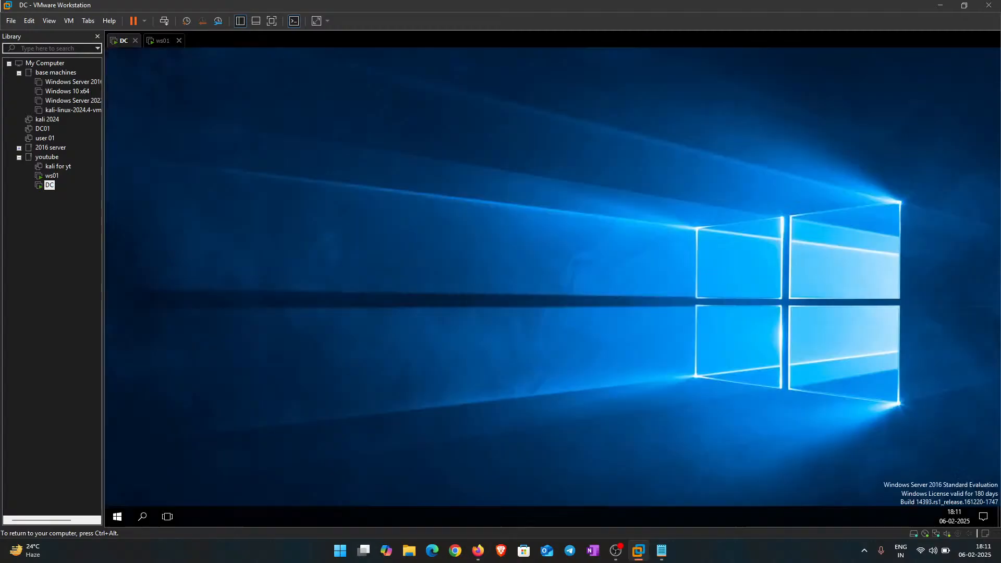
{"action": "left_click", "coordinate": [161, 42]}
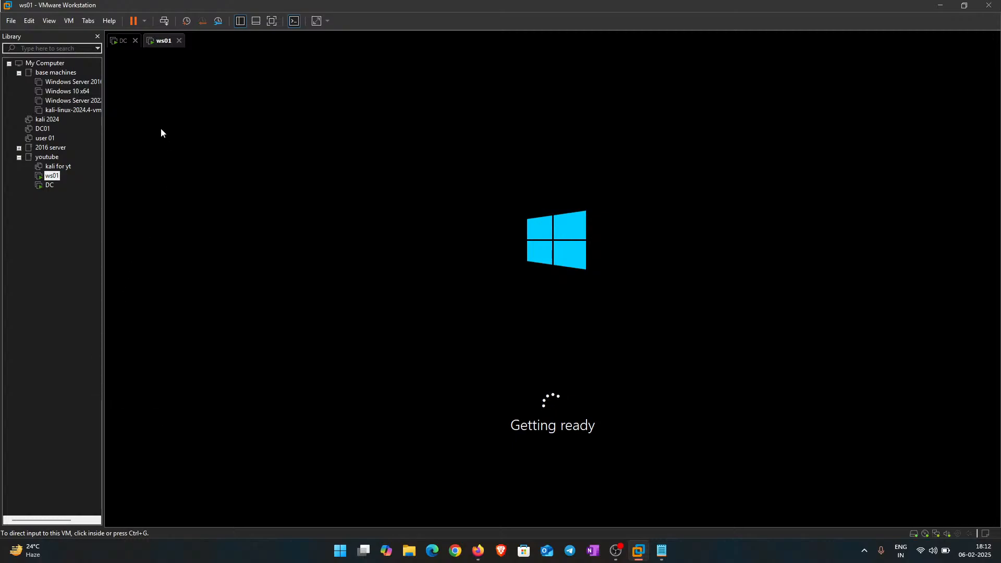
Step: Return to the DC machine to view Server Manager's dashboard
{"action": "left_click", "coordinate": [113, 41]}
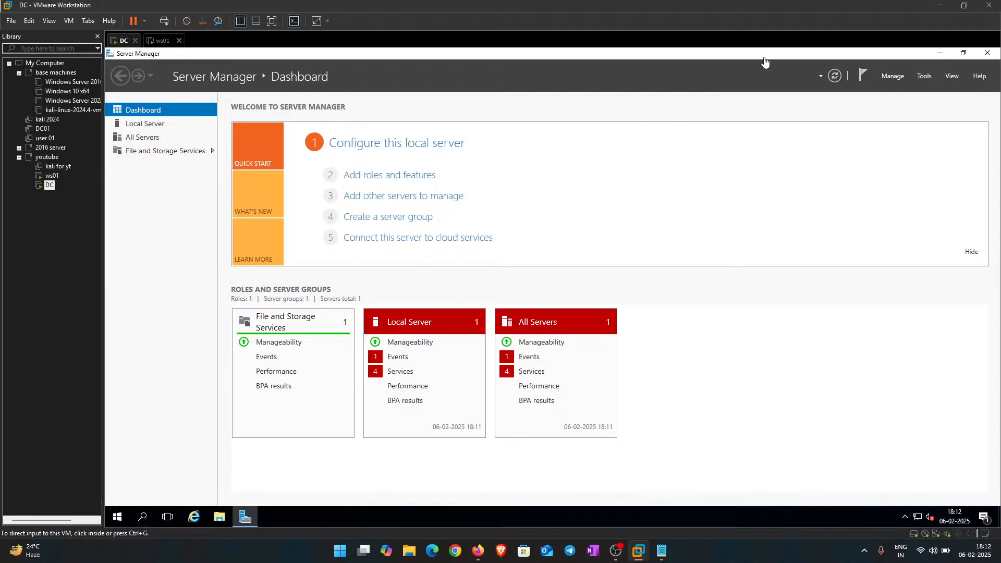
Step: Start Add Roles and Features as a role-based installation targeting server DC
{"action": "left_click", "coordinate": [895, 77]}
{"action": "left_click", "coordinate": [899, 79]}
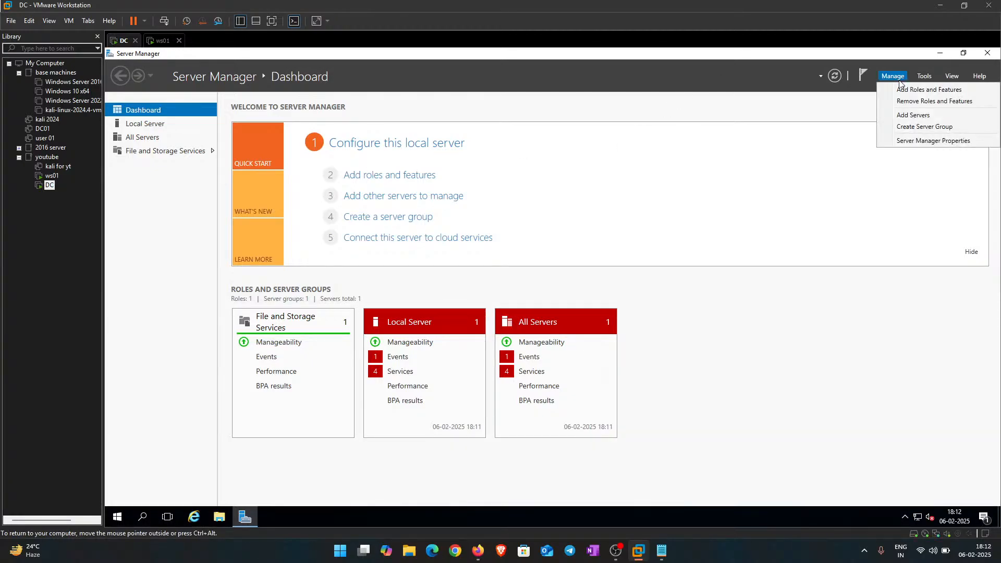
{"action": "left_click", "coordinate": [923, 90]}
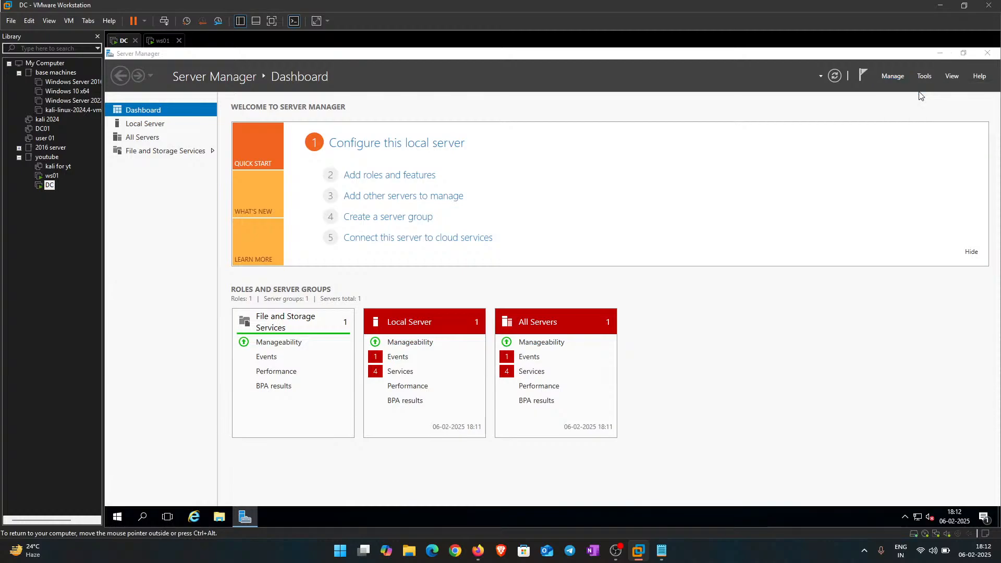
{"action": "left_click", "coordinate": [498, 437]}
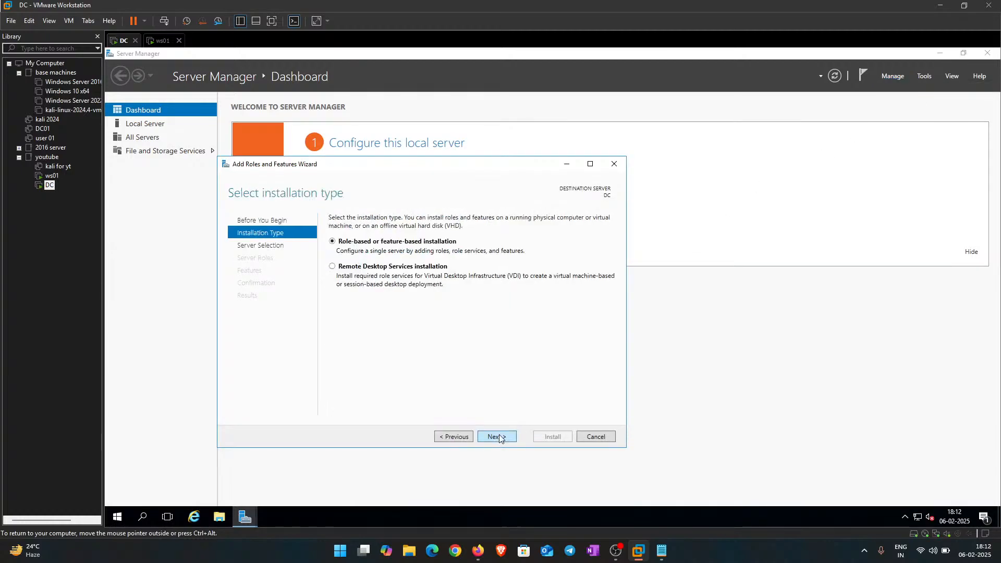
{"action": "left_click", "coordinate": [498, 437]}
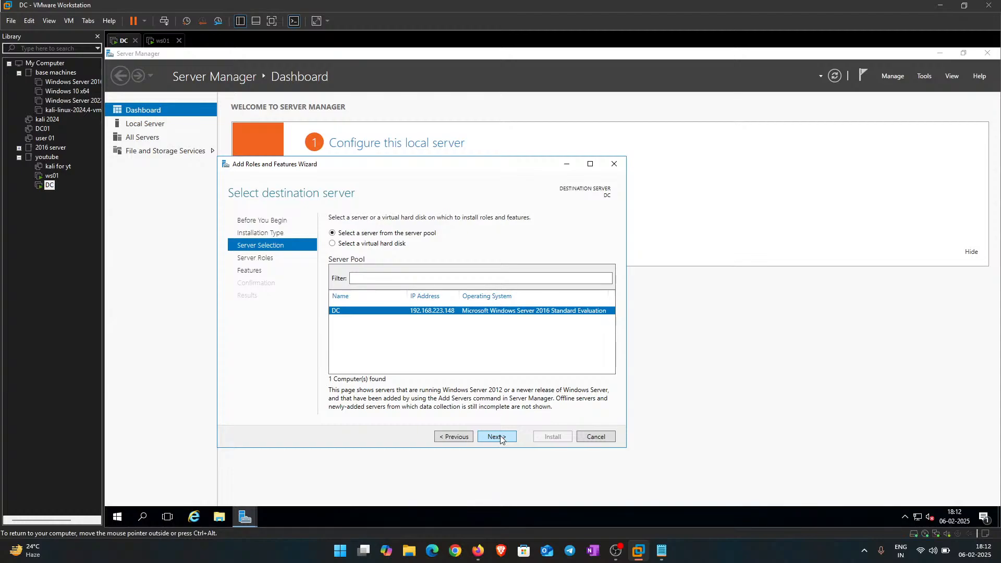
{"action": "left_click", "coordinate": [499, 437]}
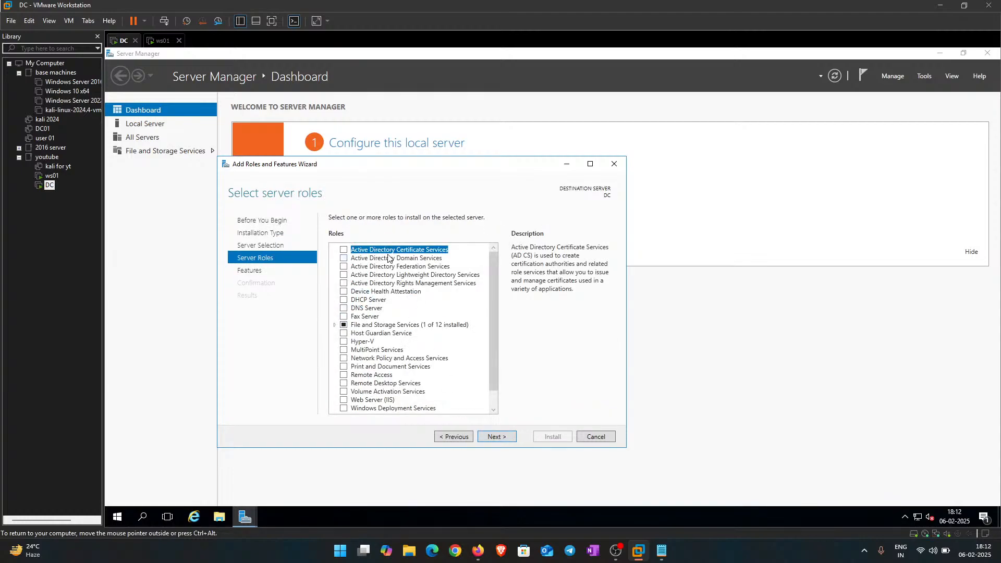
Step: Tick Active Directory Domain Services, add its required features, and continue to Features
{"action": "left_click", "coordinate": [344, 259]}
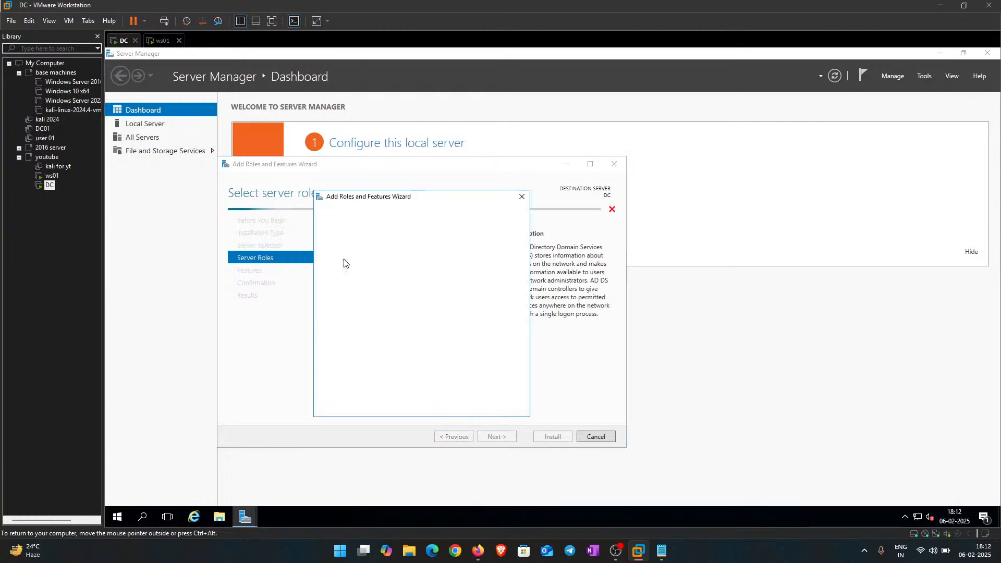
{"action": "left_click", "coordinate": [451, 396]}
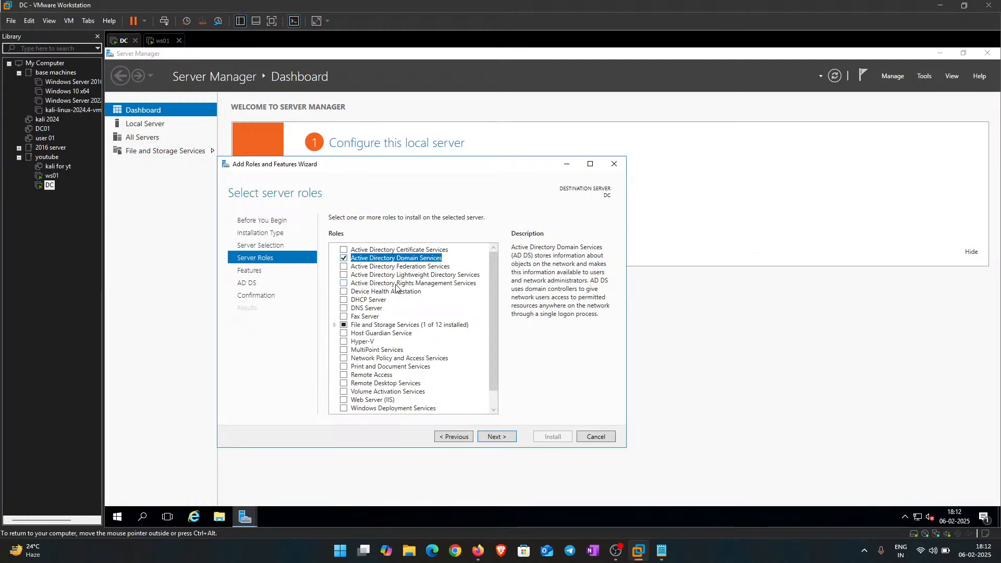
{"action": "left_click", "coordinate": [502, 438]}
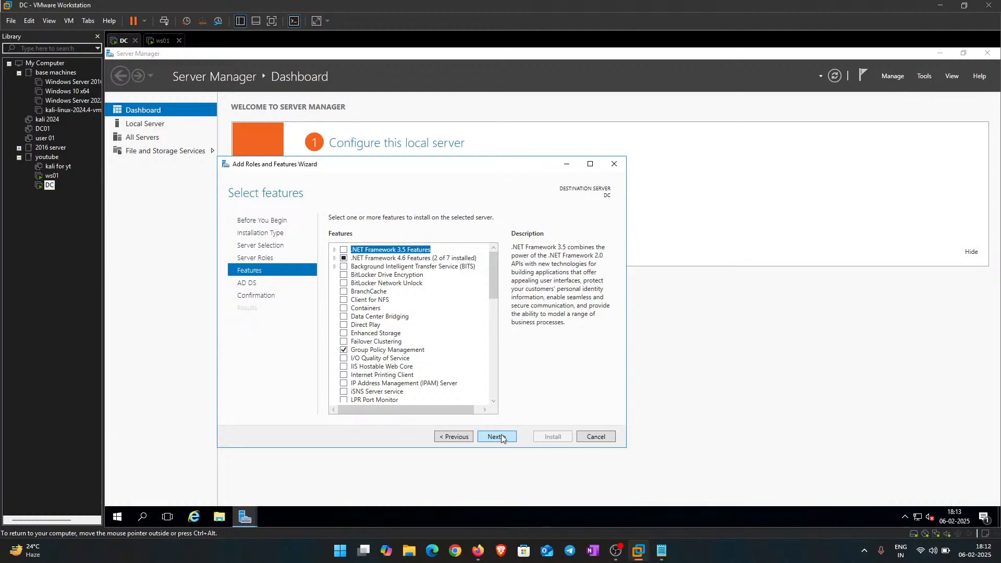
Step: Go back and review the Features list
{"action": "left_click", "coordinate": [502, 438]}
{"action": "left_click", "coordinate": [454, 437]}
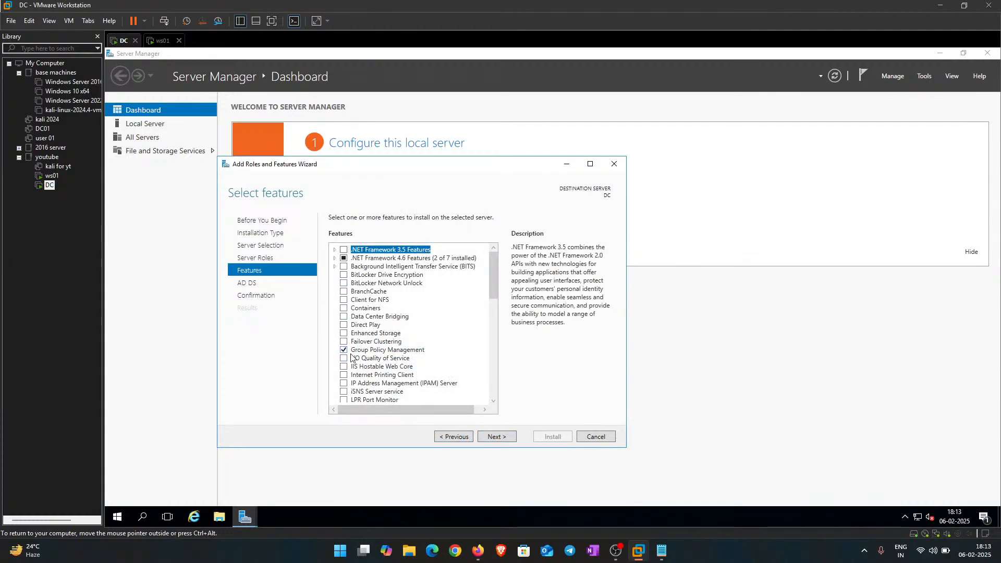
{"action": "scroll", "coordinate": [338, 287], "scroll_direction": "down", "scroll_amount": 4}
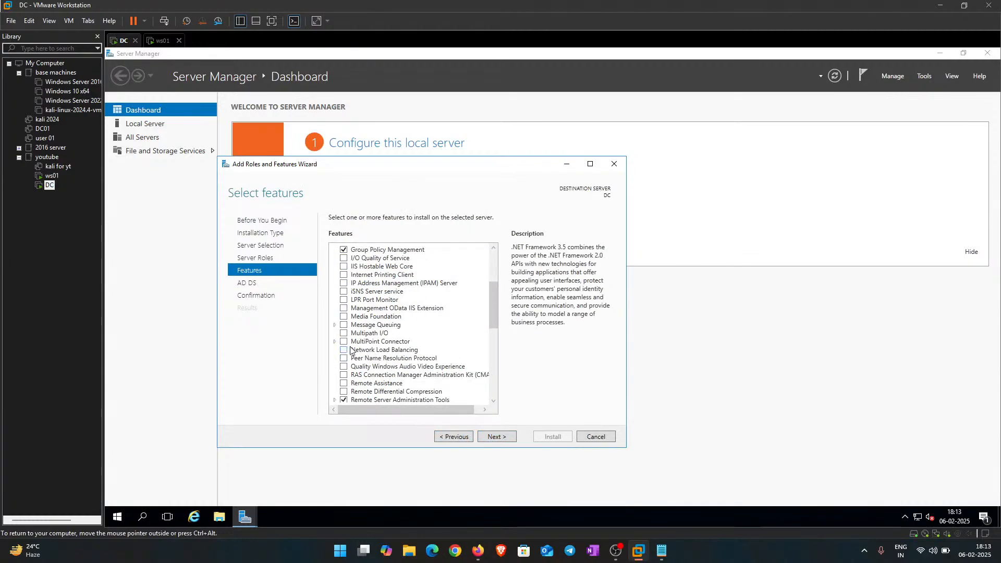
{"action": "scroll", "coordinate": [364, 354], "scroll_direction": "up", "scroll_amount": 4}
{"action": "scroll", "coordinate": [378, 354], "scroll_direction": "down", "scroll_amount": 4}
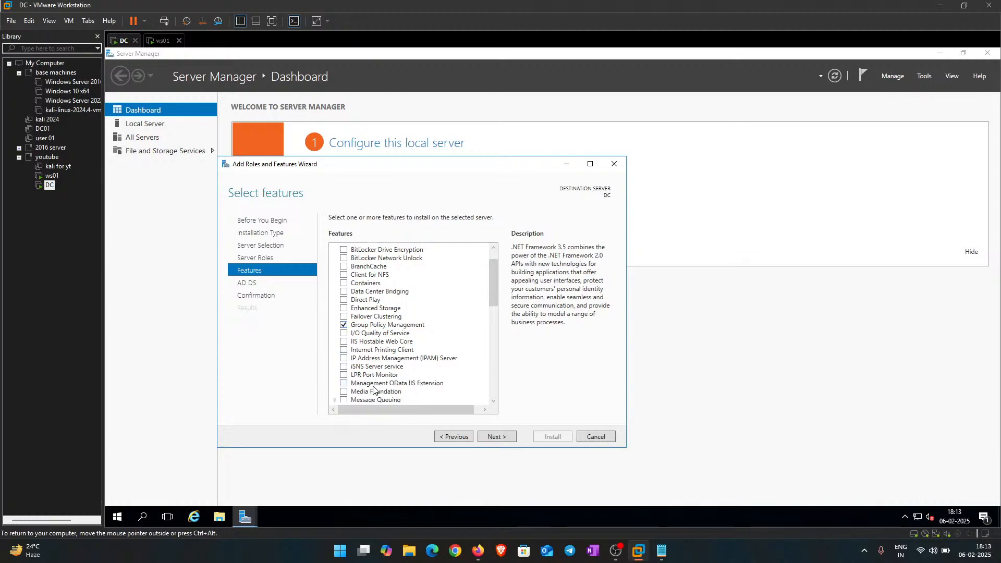
{"action": "scroll", "coordinate": [386, 365], "scroll_direction": "down", "scroll_amount": 7}
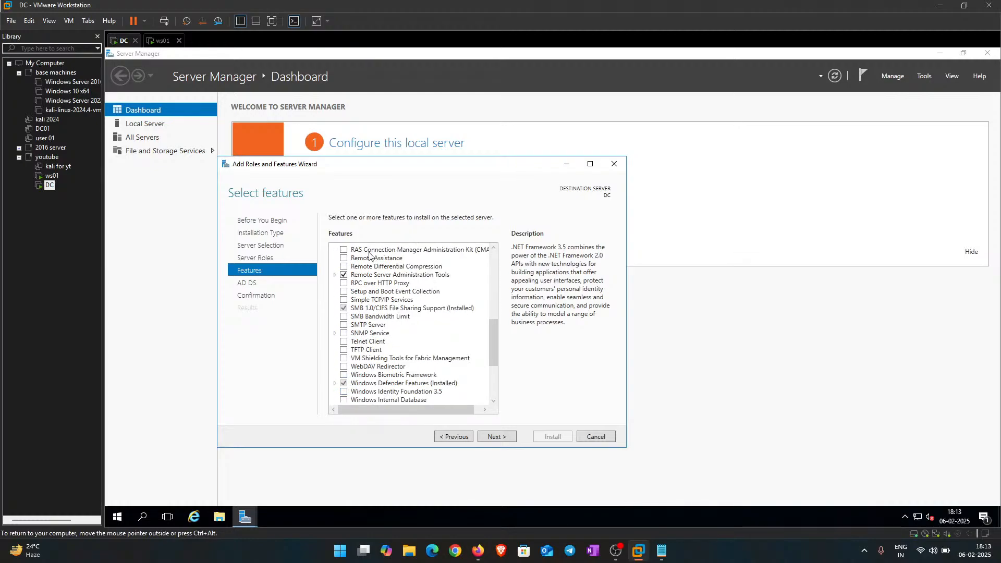
{"action": "scroll", "coordinate": [387, 347], "scroll_direction": "up", "scroll_amount": 10}
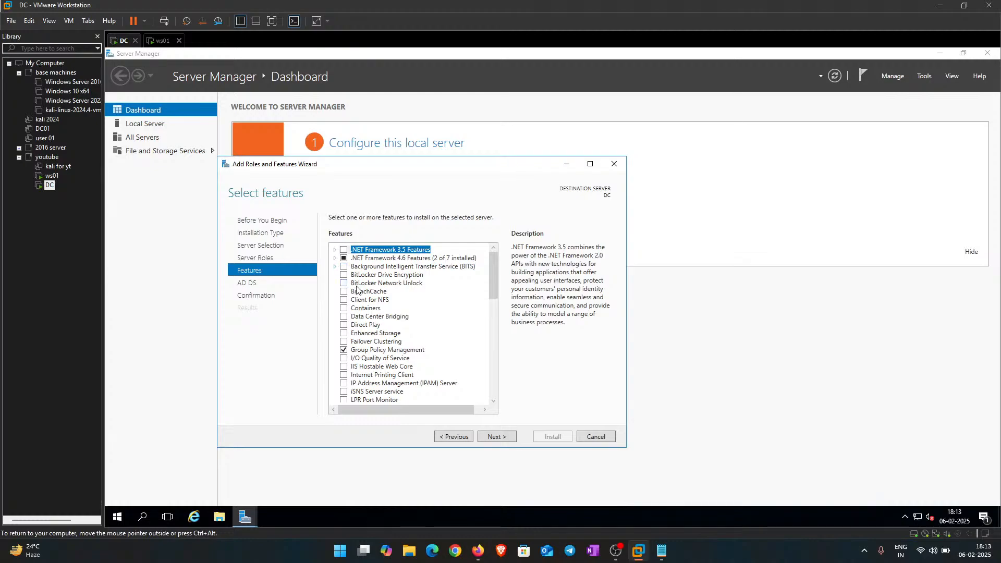
{"action": "scroll", "coordinate": [391, 381], "scroll_direction": "down", "scroll_amount": 3}
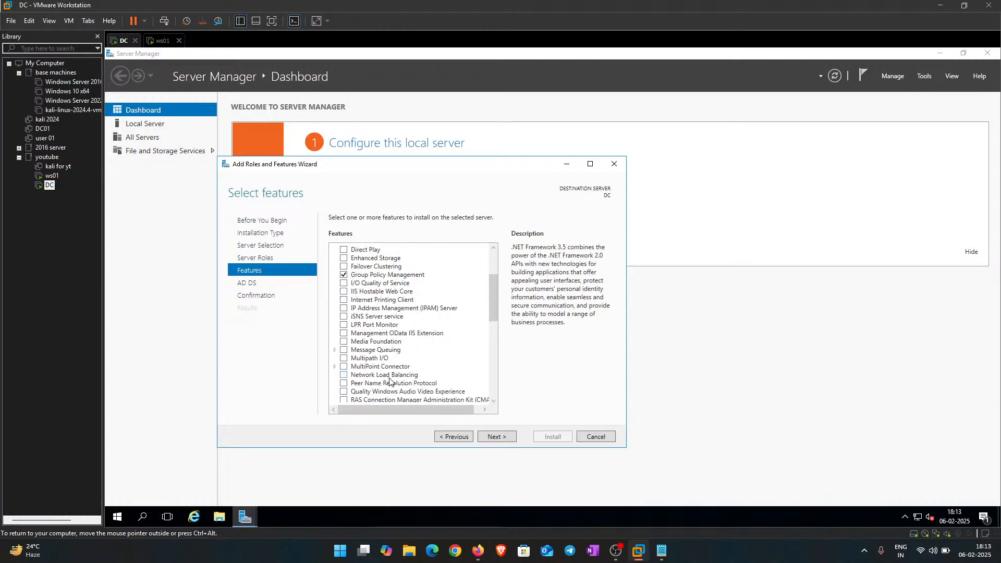
{"action": "scroll", "coordinate": [406, 376], "scroll_direction": "down", "scroll_amount": 3}
{"action": "scroll", "coordinate": [406, 375], "scroll_direction": "up", "scroll_amount": 6}
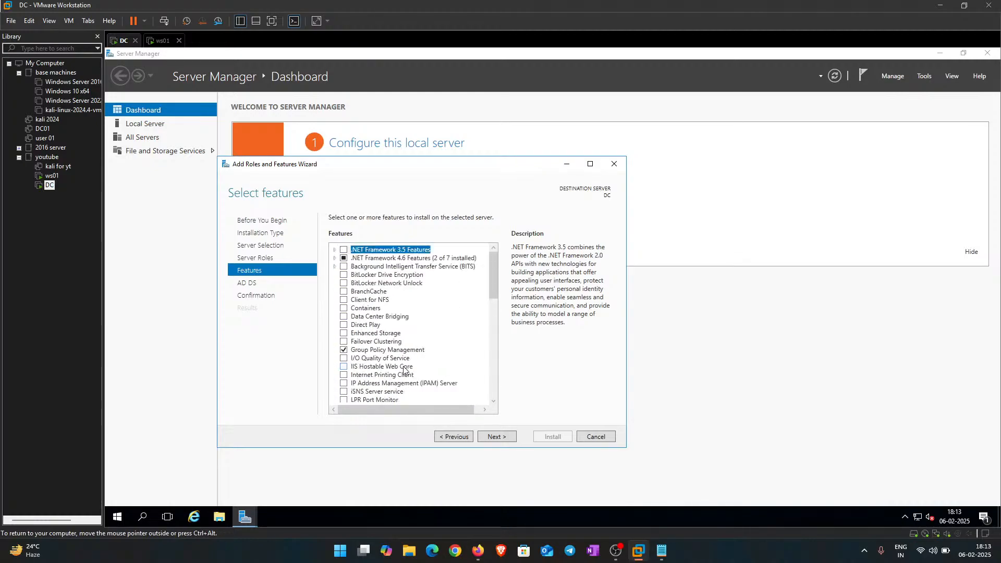
Step: Advance past Features and AD DS pages and start the installation
{"action": "left_click", "coordinate": [497, 437]}
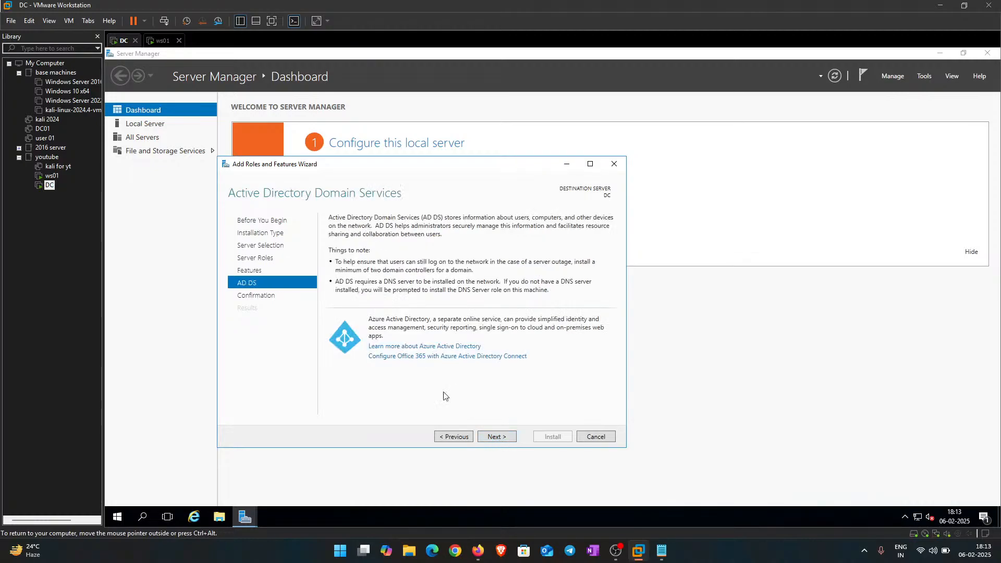
{"action": "left_click", "coordinate": [495, 438]}
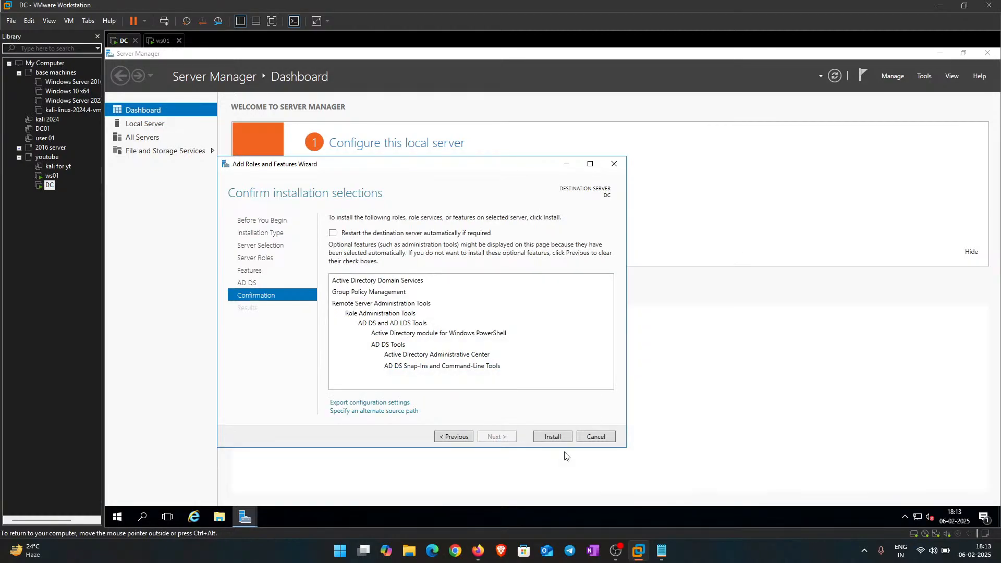
{"action": "left_click", "coordinate": [546, 439]}
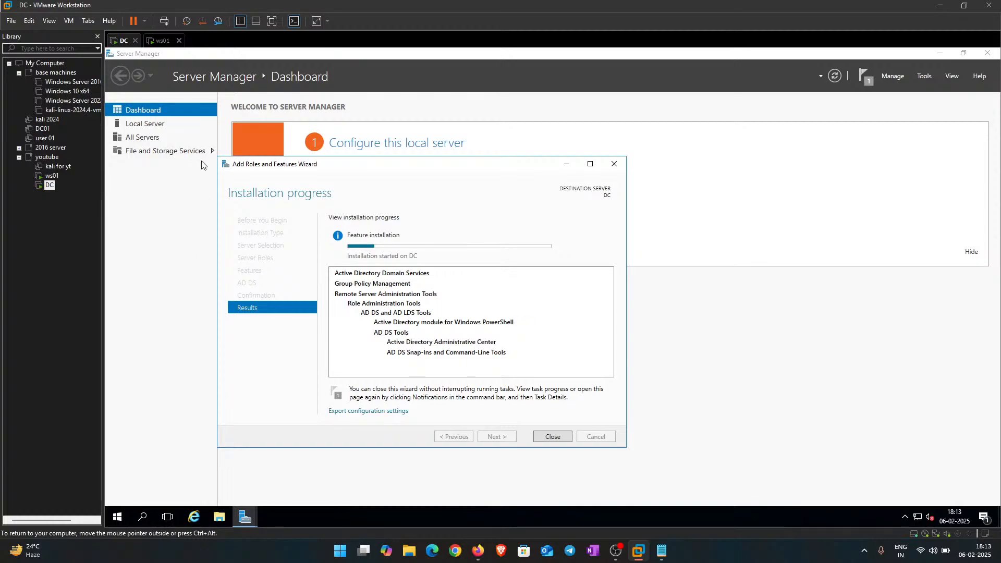
Step: Confirm India as the region in ws01's Windows setup
{"action": "left_click", "coordinate": [160, 43]}
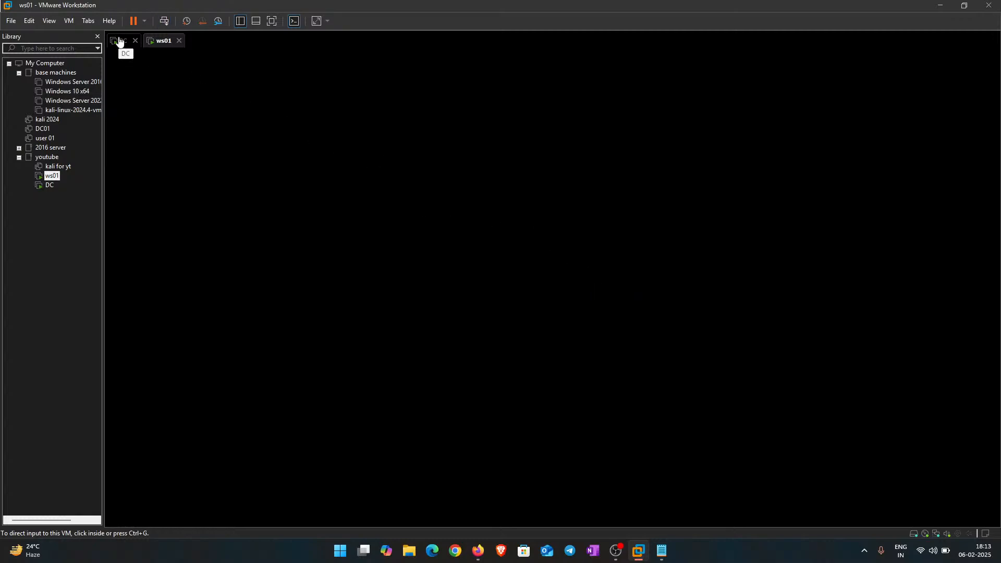
{"action": "left_click", "coordinate": [368, 229]}
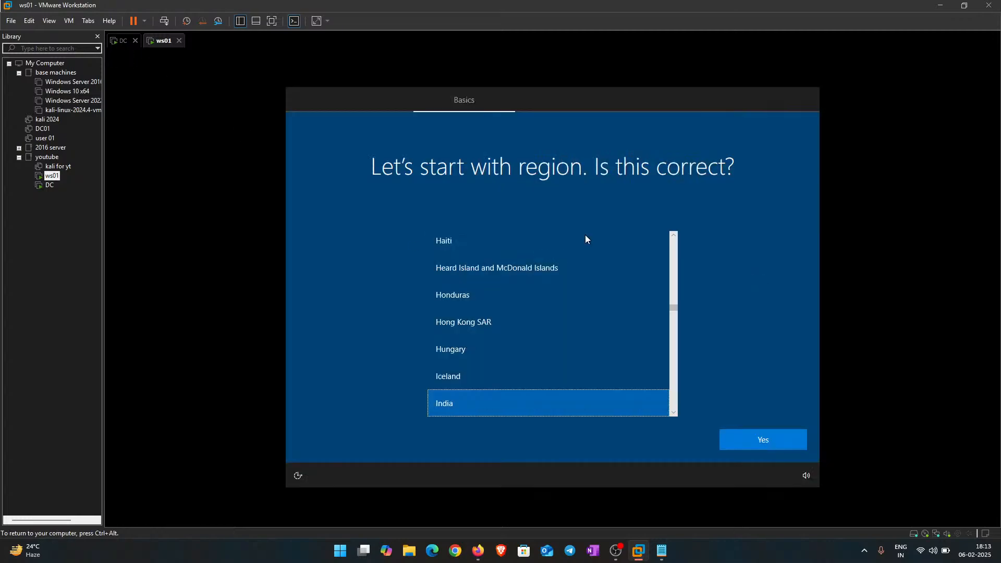
{"action": "left_click", "coordinate": [758, 439]}
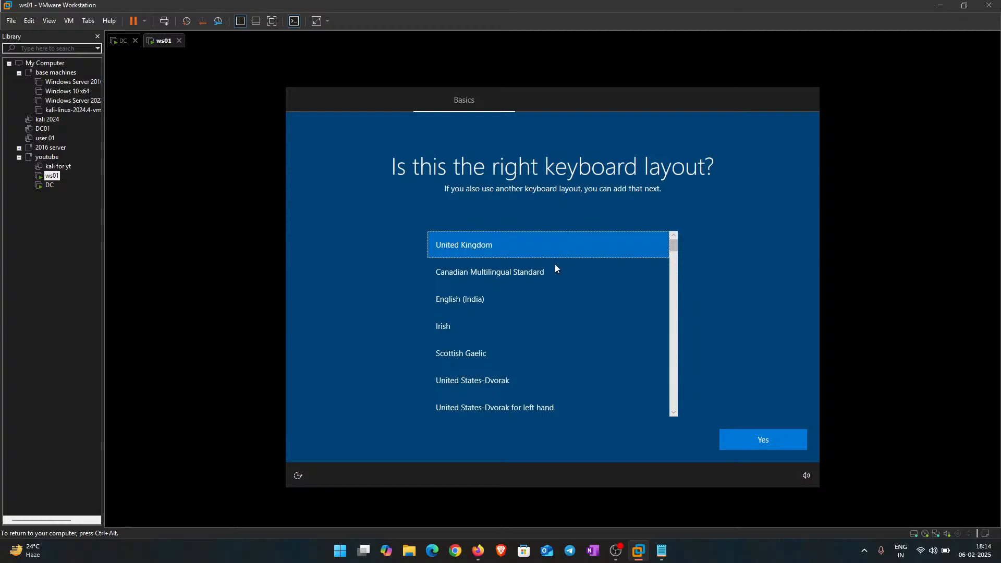
Step: Choose the English (India) keyboard, skip a second layout, and return to DC
{"action": "left_click", "coordinate": [474, 298]}
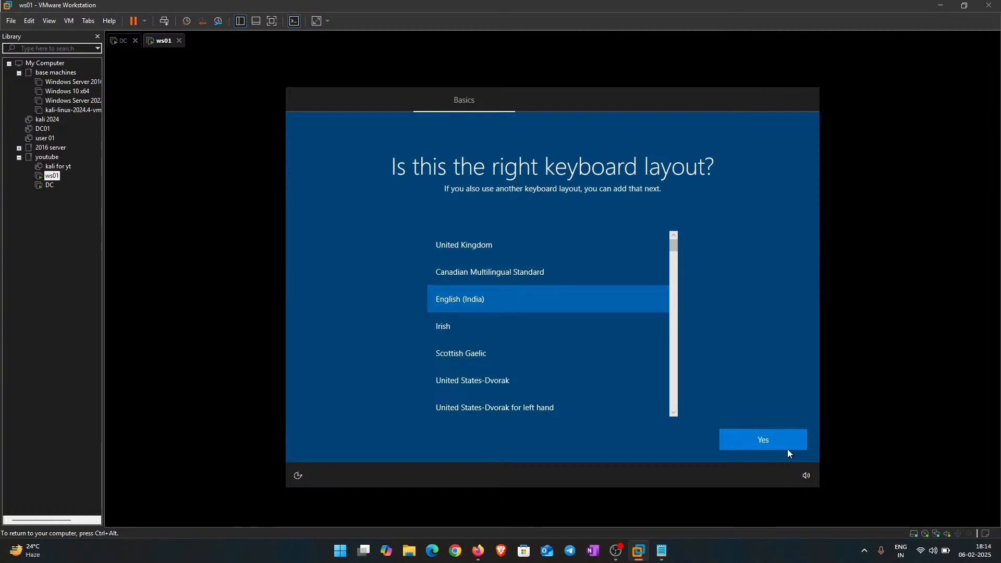
{"action": "left_click", "coordinate": [786, 448]}
{"action": "left_click", "coordinate": [742, 441]}
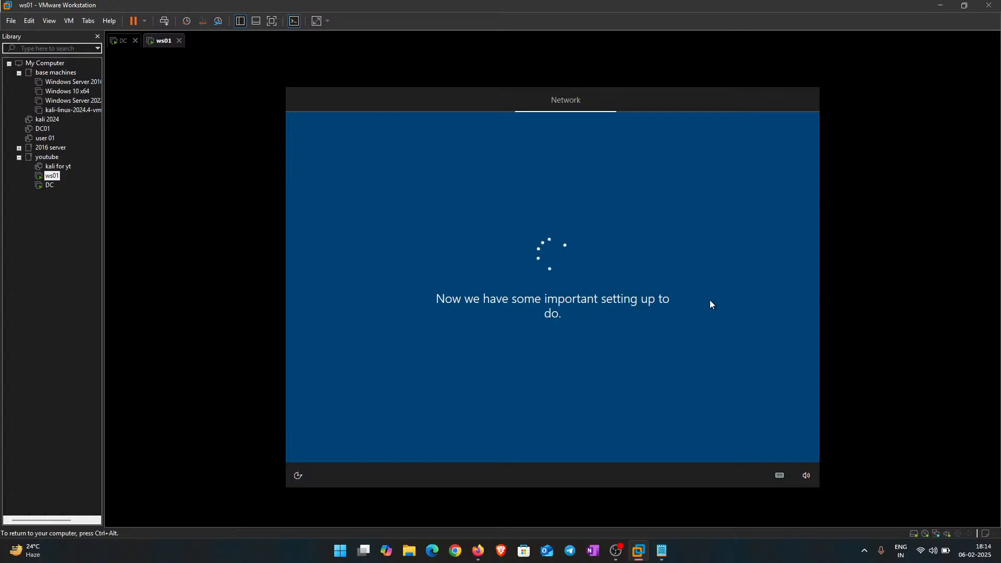
{"action": "left_click", "coordinate": [120, 40]}
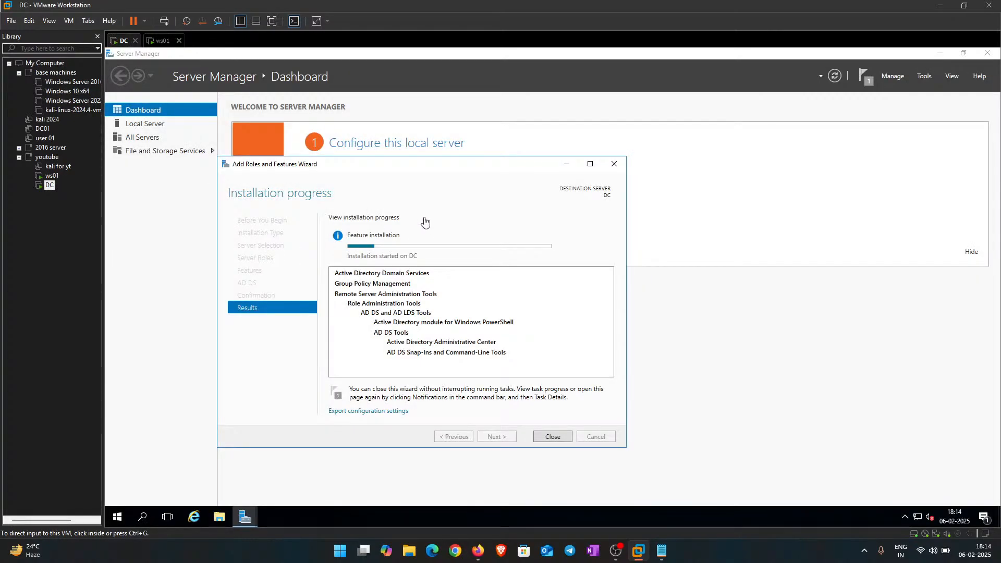
Step: Check ws01's setup, then close DC's completed AD DS installation wizard
{"action": "left_click_drag", "start_coordinate": [385, 166], "coordinate": [331, 143]}
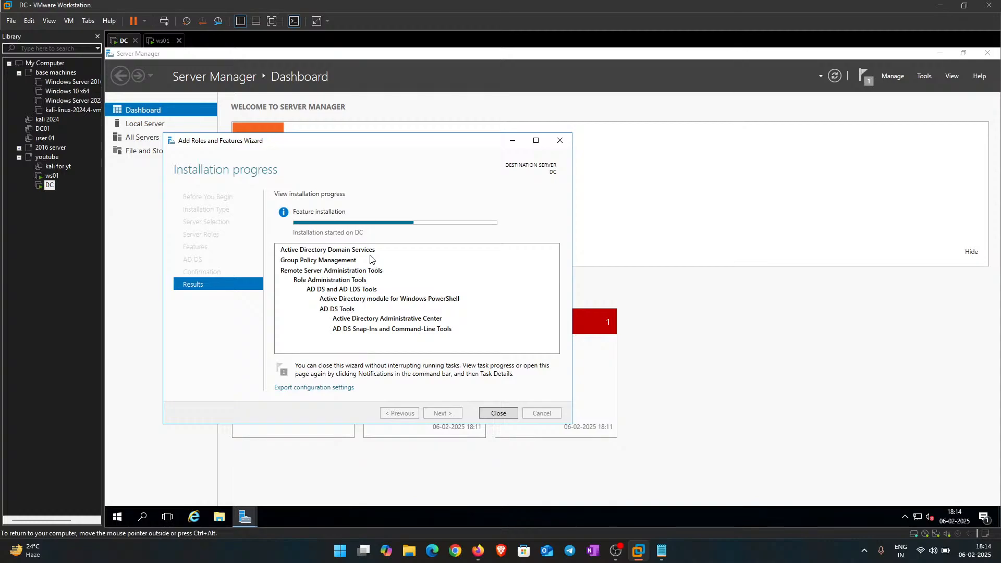
{"action": "left_click", "coordinate": [156, 41]}
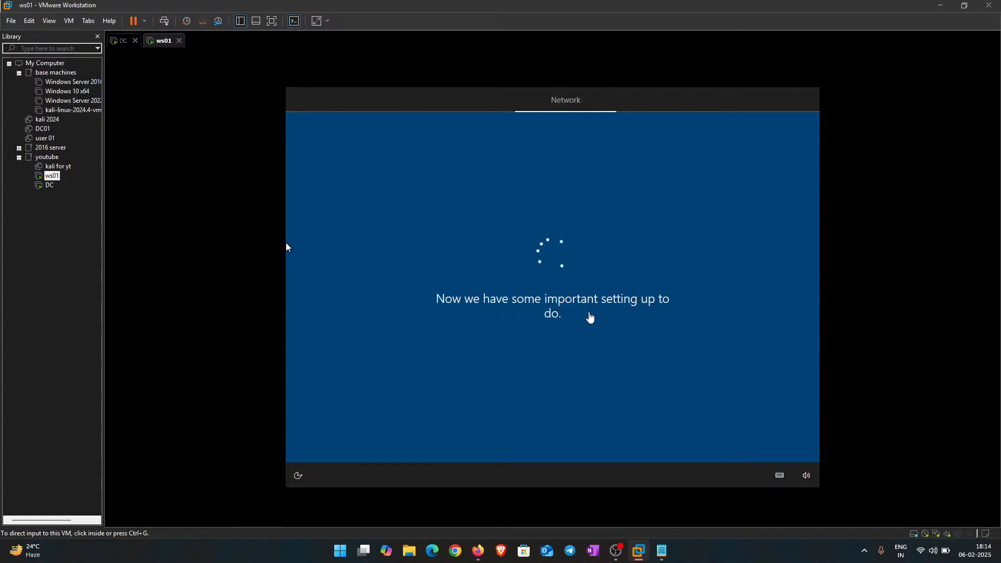
{"action": "left_click", "coordinate": [286, 246]}
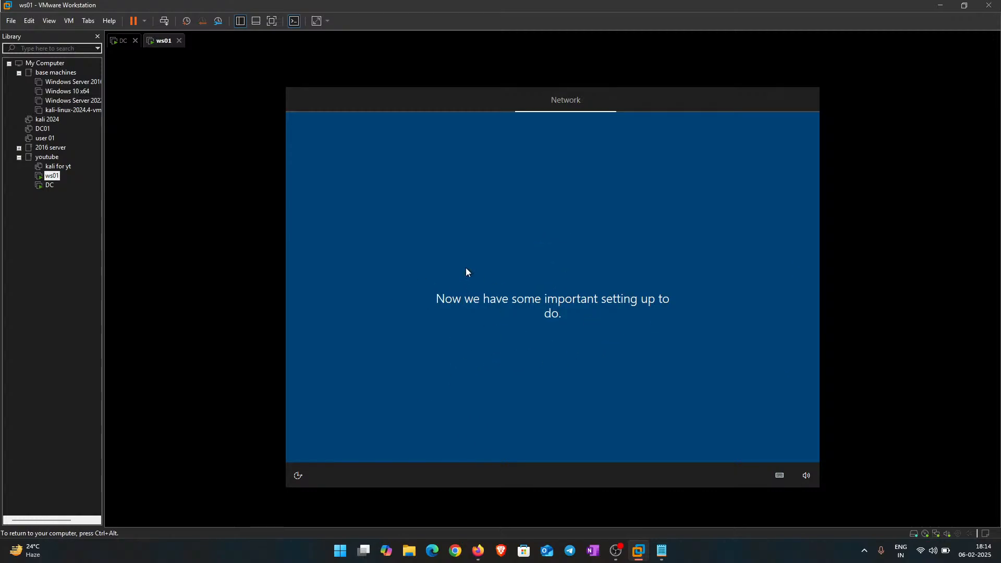
{"action": "key", "text": "ctrl+alt"}
{"action": "left_click", "coordinate": [121, 41]}
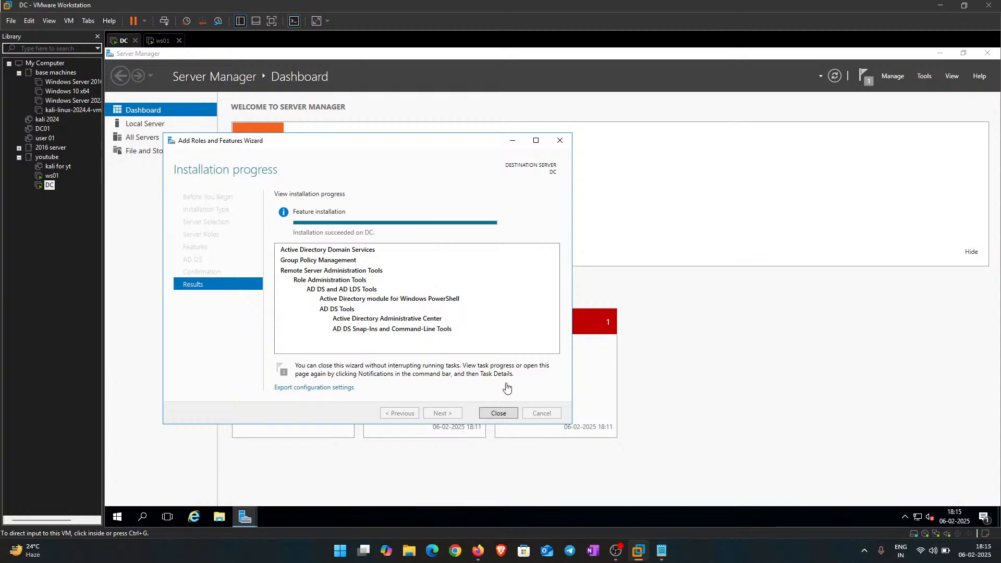
{"action": "left_click", "coordinate": [498, 412]}
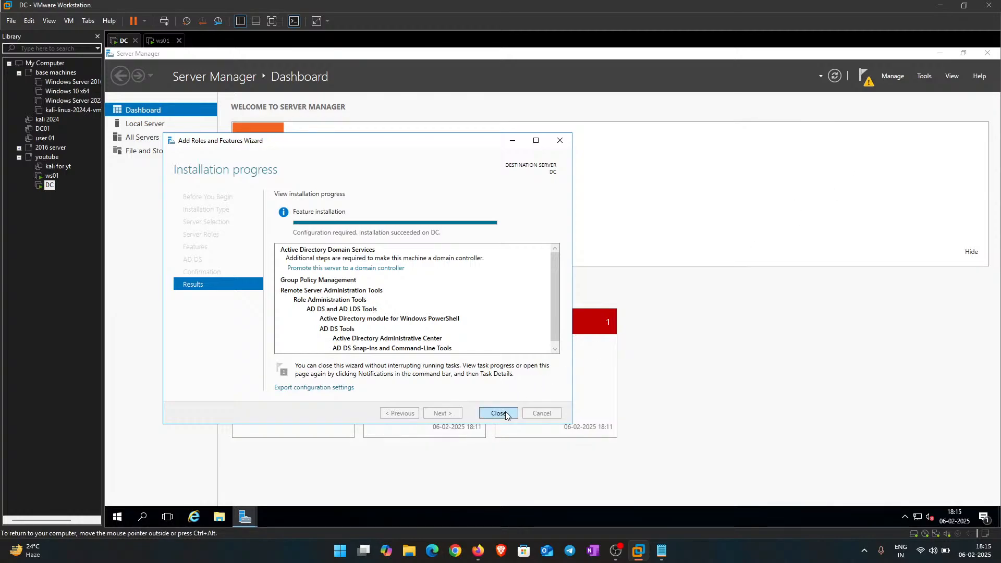
{"action": "left_click", "coordinate": [506, 414]}
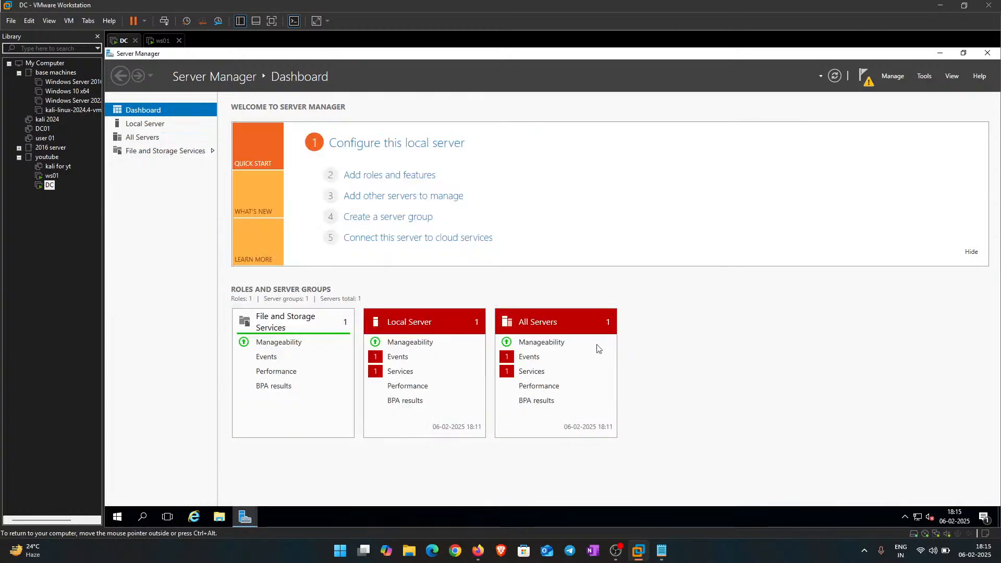
Step: Promote DC to a domain controller of a new forest with root domain pokkie.local
{"action": "left_click", "coordinate": [867, 79]}
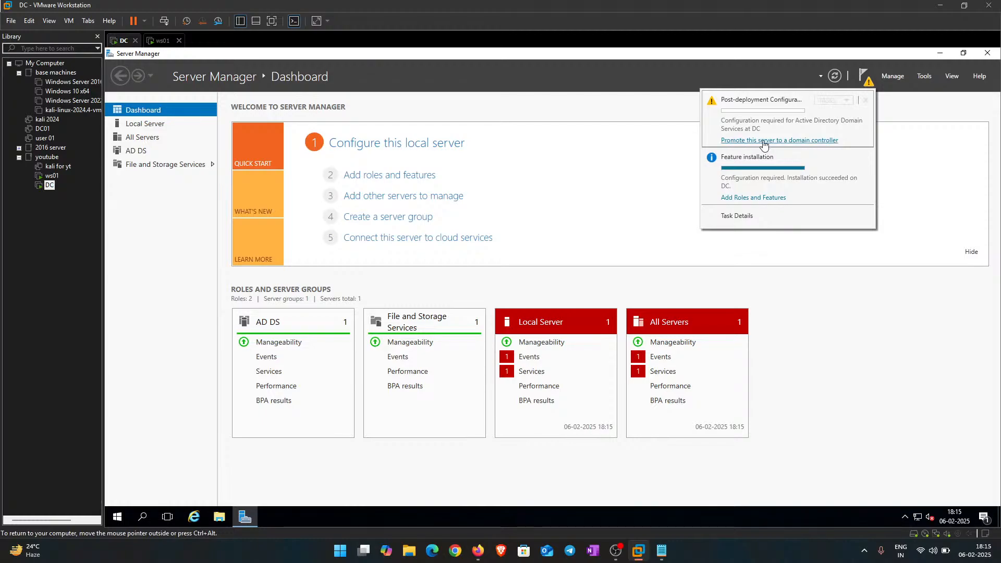
{"action": "left_click", "coordinate": [784, 141]}
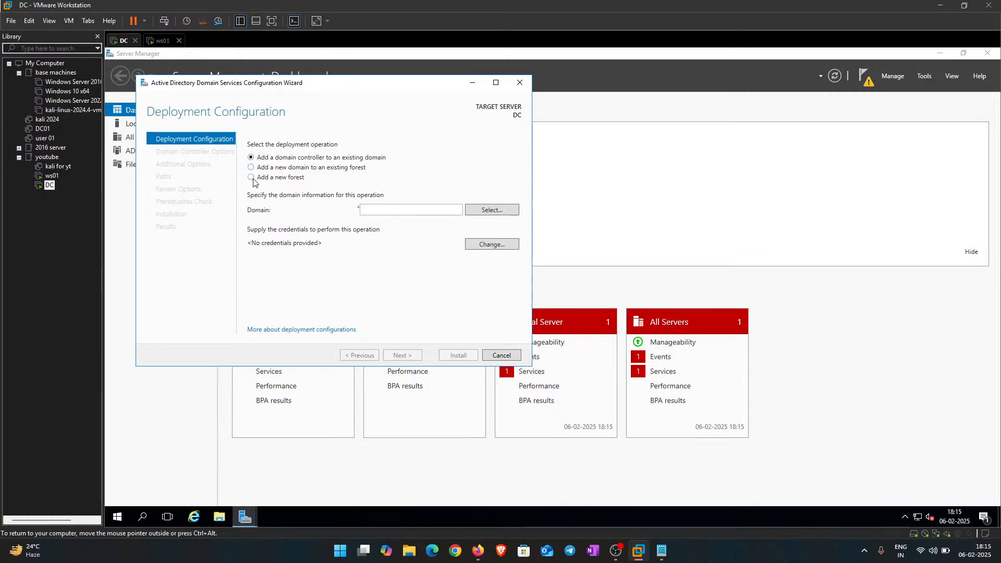
{"action": "left_click", "coordinate": [251, 177]}
{"action": "left_click", "coordinate": [385, 213]}
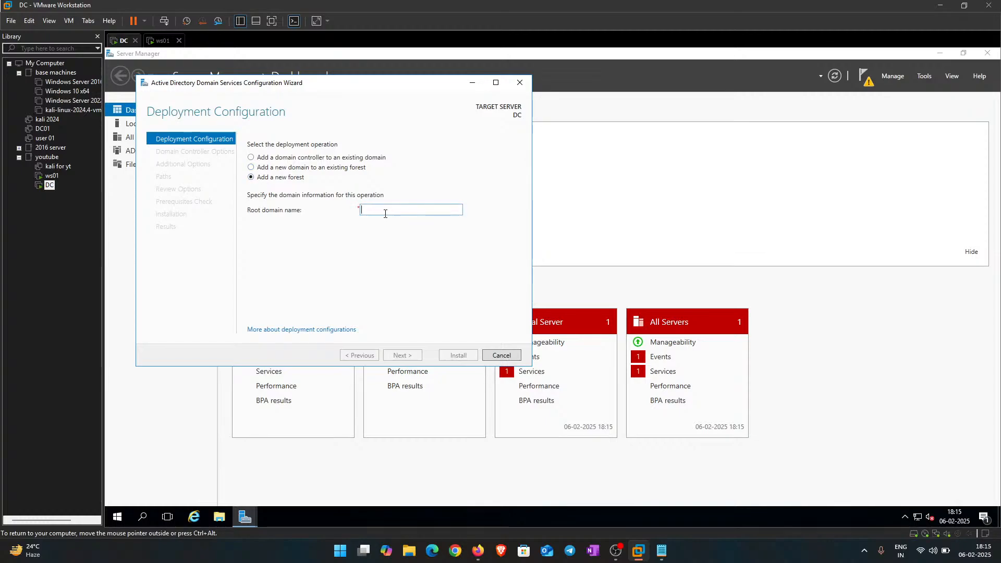
{"action": "type", "text": "pokkie.local"}
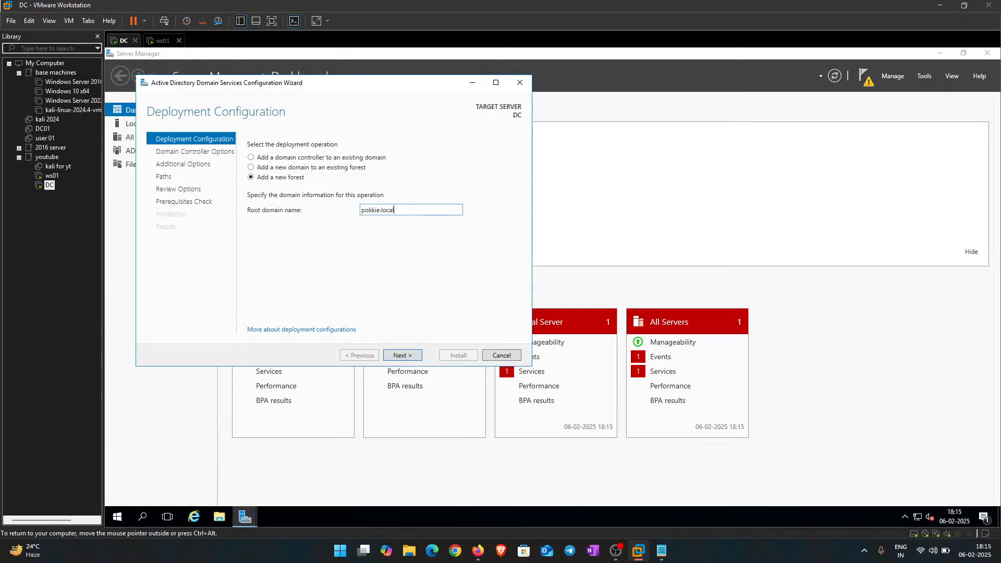
{"action": "key", "text": "Return"}
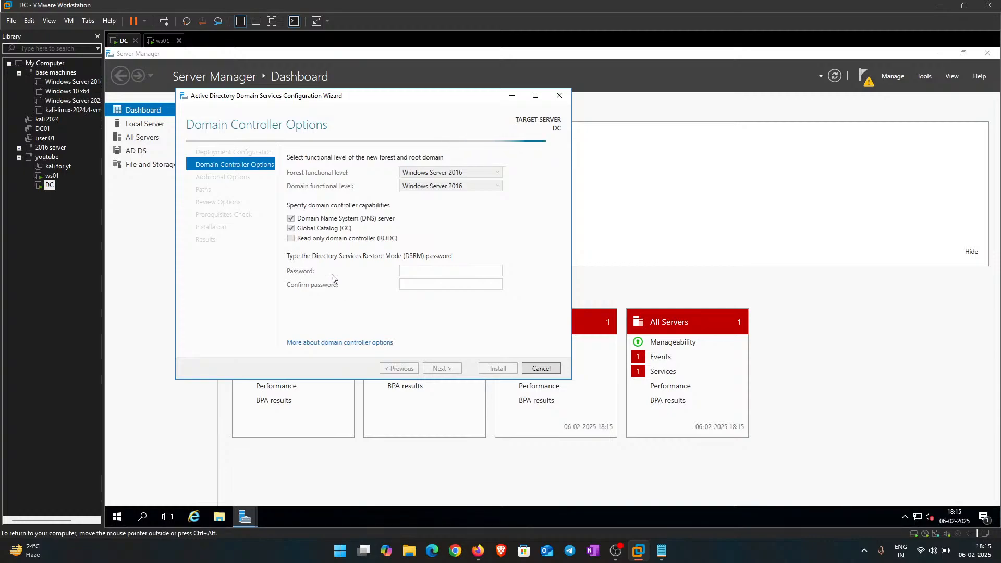
Step: Enter and confirm the DSRM password, then skip DNS delegation
{"action": "type", "text": "P"}
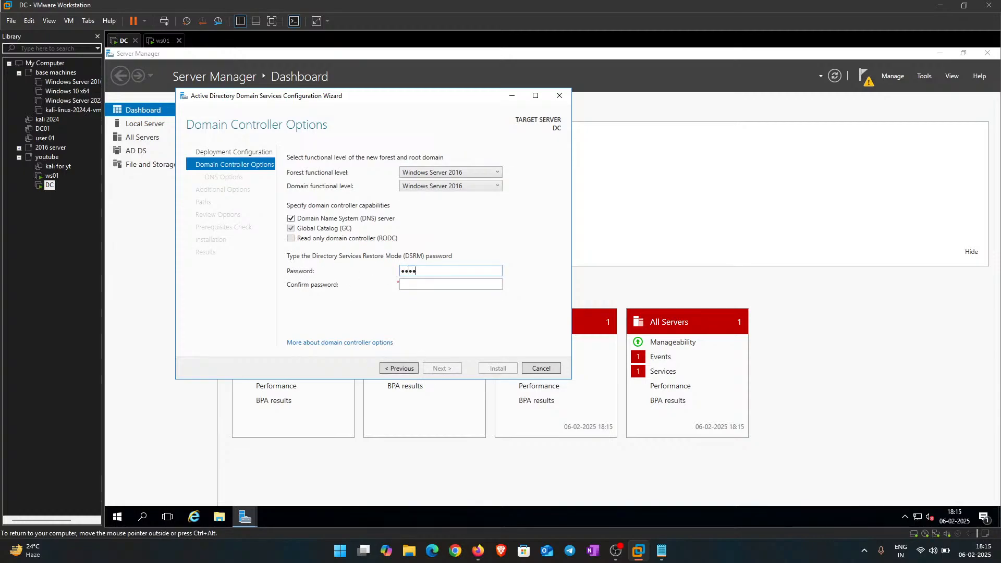
{"action": "key", "text": "Tab"}
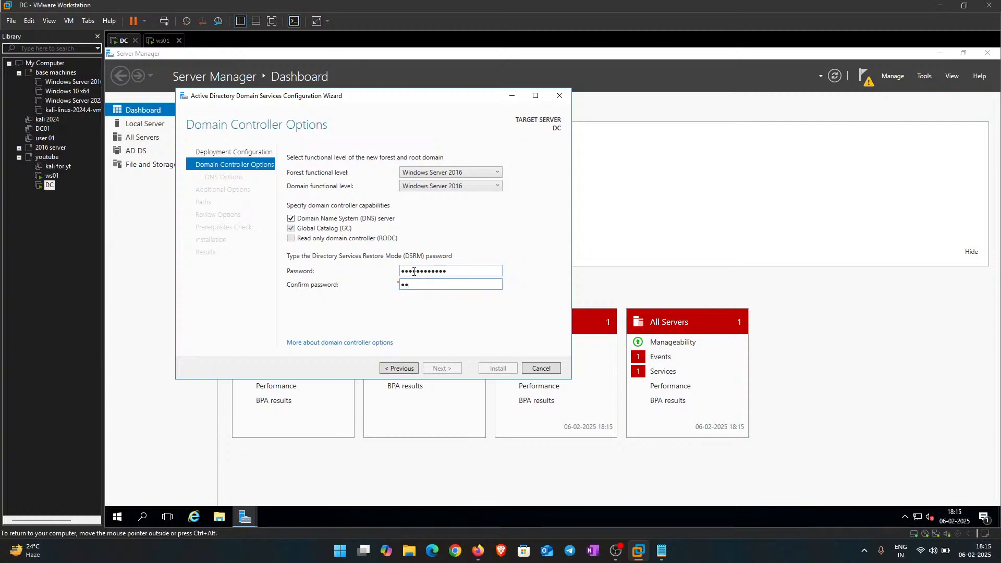
{"action": "type", "text": "••••••••"}
{"action": "key", "text": "Return"}
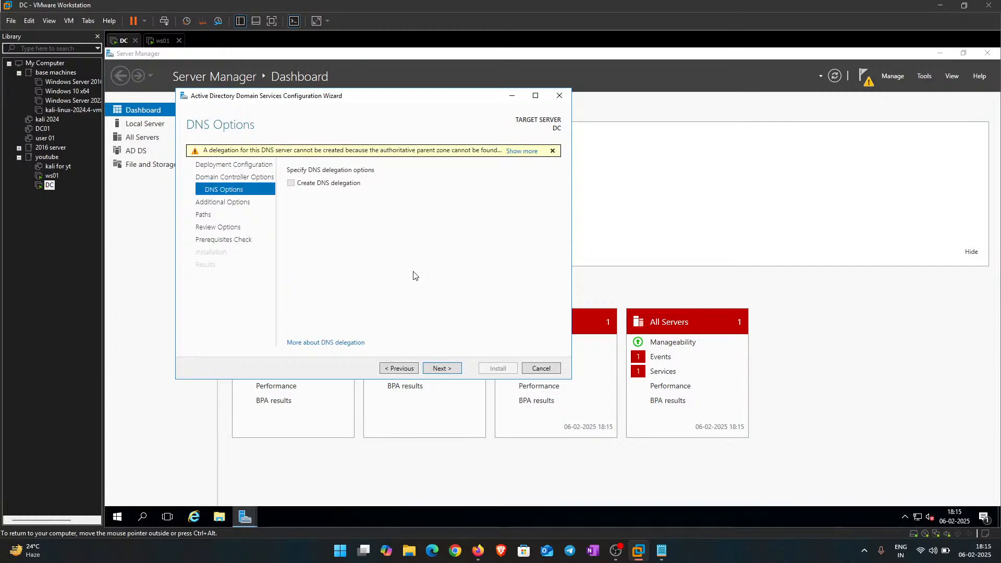
{"action": "key", "text": "Return"}
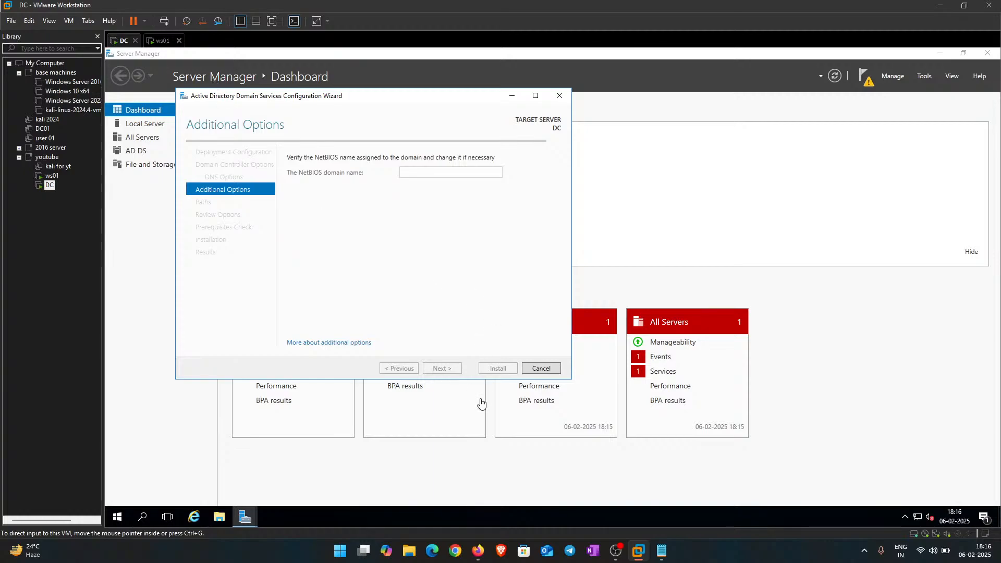
Step: Accept the NetBIOS name POKKIE to reach Paths, glancing at ws01's setup
{"action": "left_click_drag", "start_coordinate": [300, 99], "coordinate": [378, 118]}
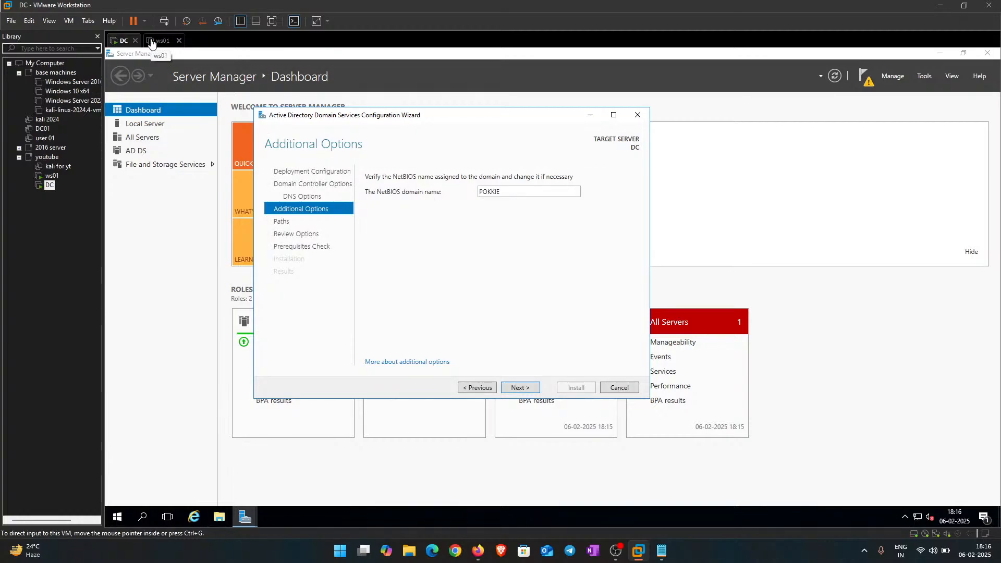
{"action": "double_click", "coordinate": [508, 189]}
{"action": "left_click", "coordinate": [517, 386]}
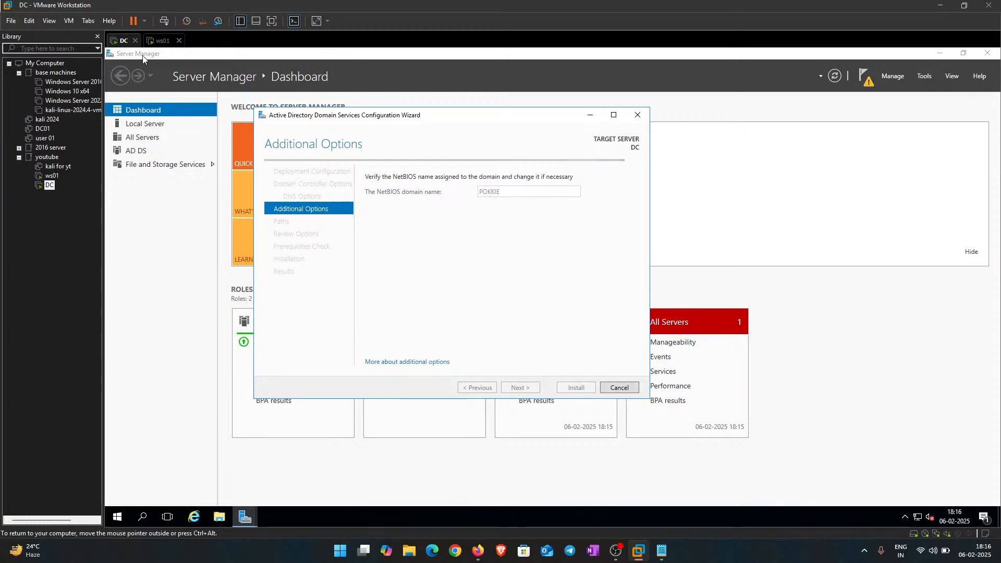
{"action": "left_click", "coordinate": [162, 40]}
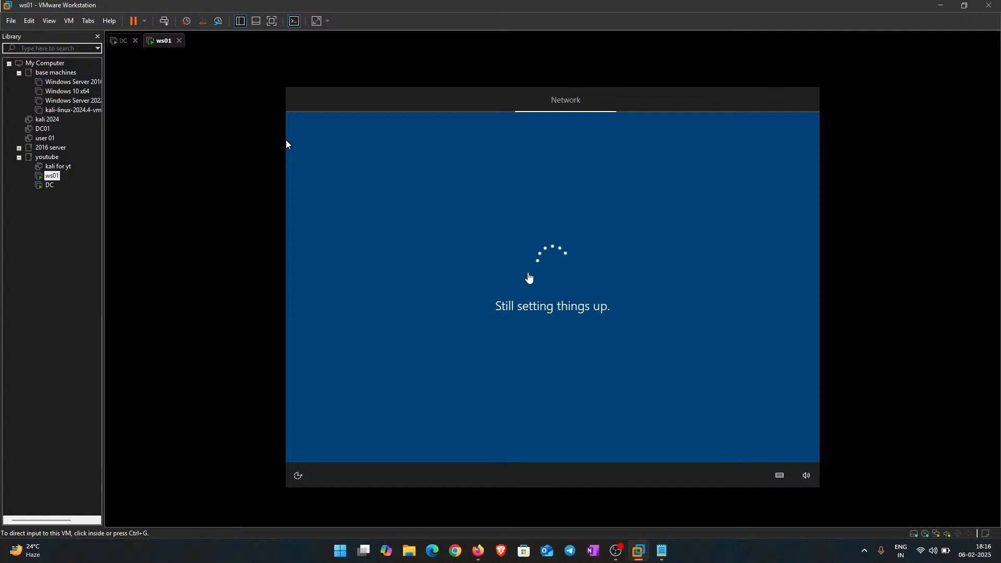
{"action": "left_click", "coordinate": [121, 41]}
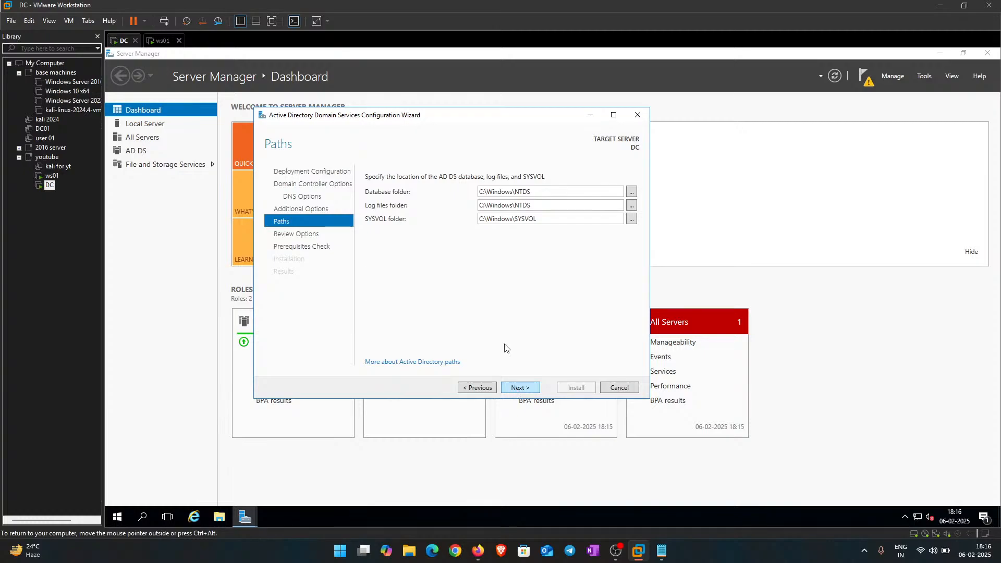
Step: Keep default AD DS paths, install the domain controller, then view ws01's setup
{"action": "left_click", "coordinate": [526, 390]}
{"action": "left_click", "coordinate": [526, 389]}
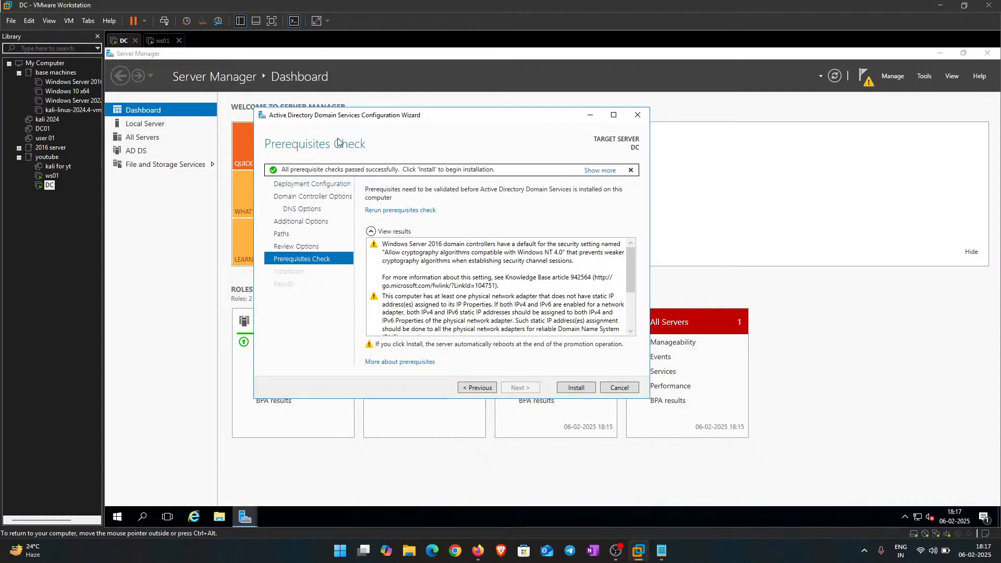
{"action": "left_click", "coordinate": [575, 390]}
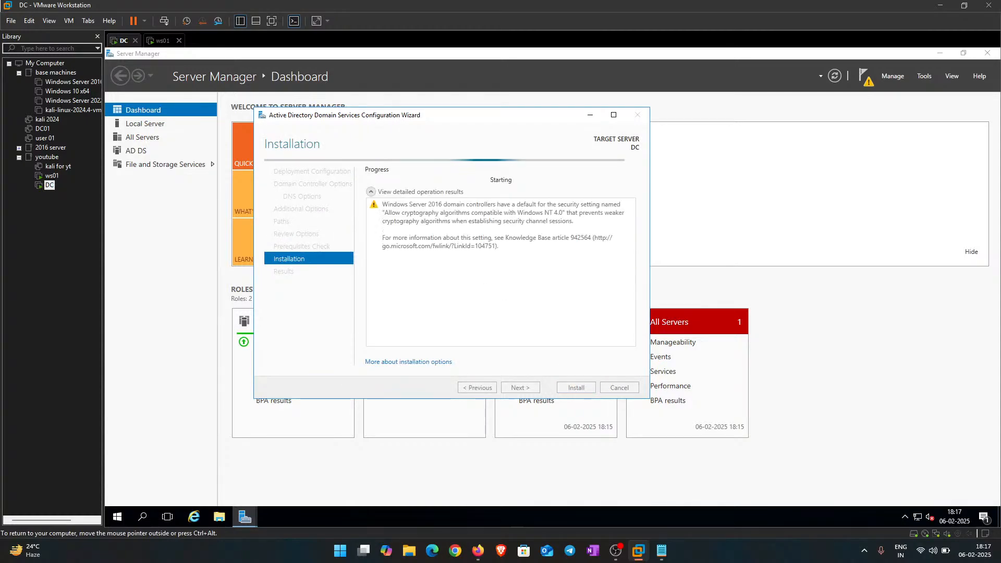
{"action": "left_click_drag", "start_coordinate": [357, 149], "coordinate": [357, 150]}
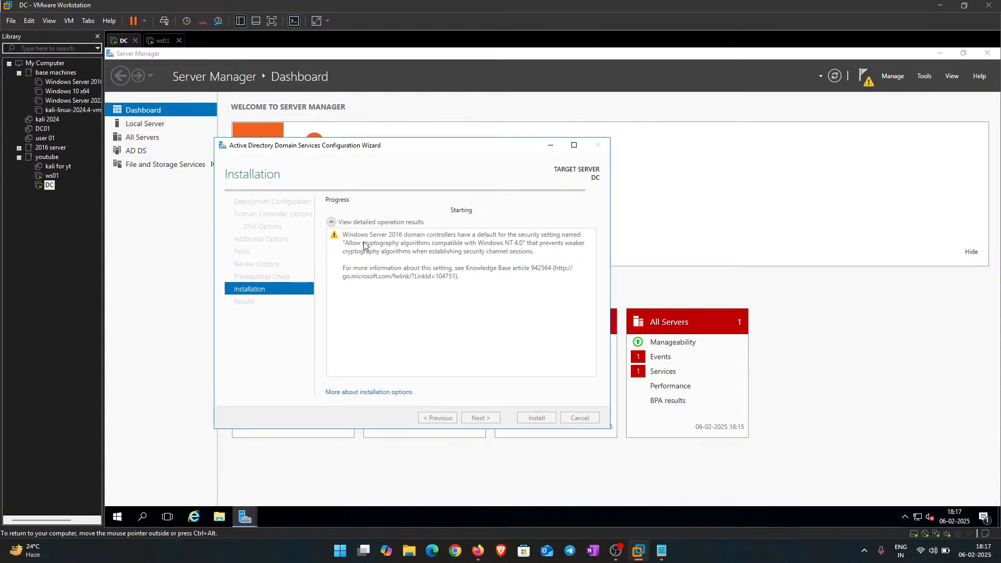
{"action": "left_click", "coordinate": [162, 41]}
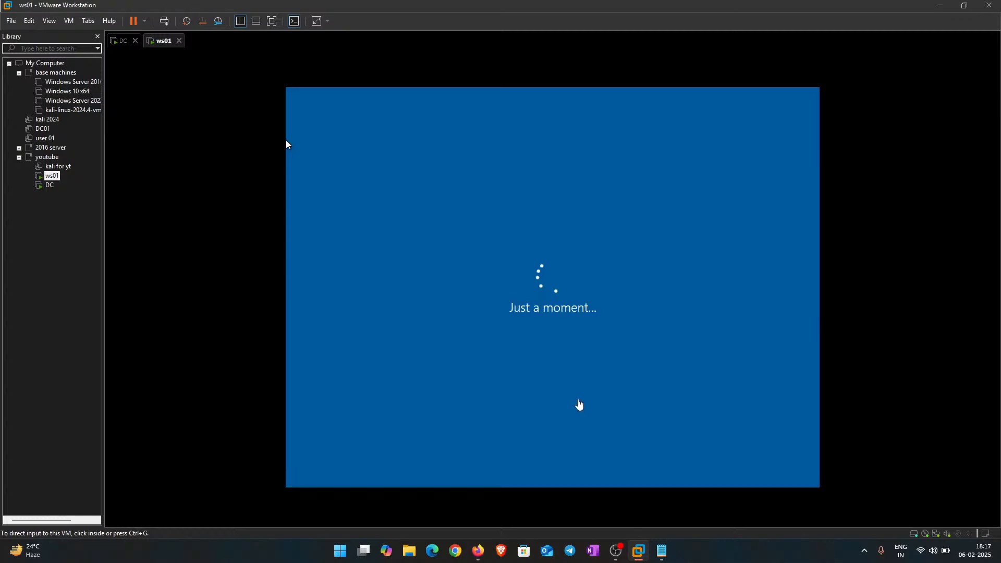
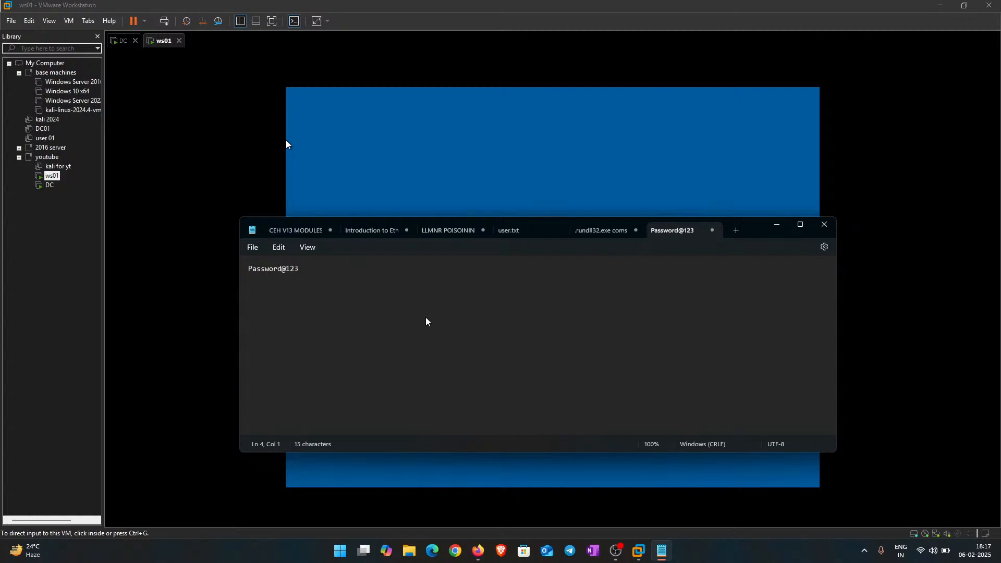
Step: Add the label 'dn name' on a new line below the saved password in Notepad
{"action": "type", "text": "dn name"}
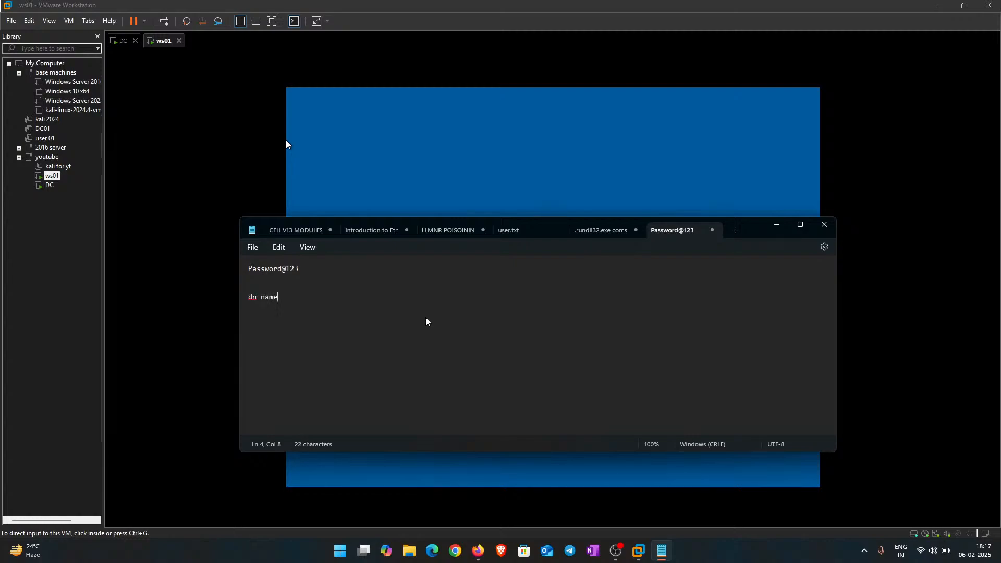
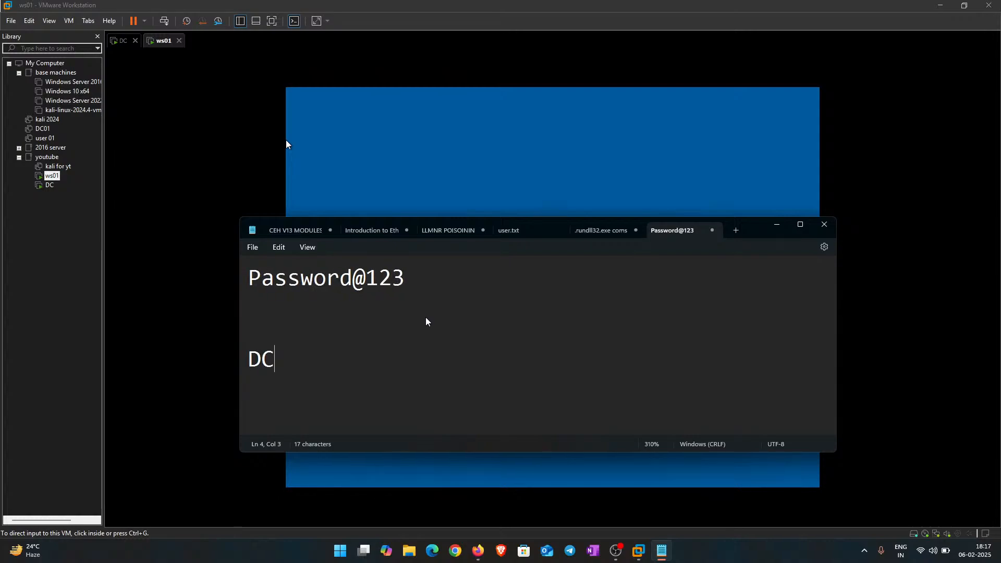
Step: Add the note line 'DC - server name : pokkie.local' in Notepad and start a new line
{"action": "type", "text": "DC - server na"}
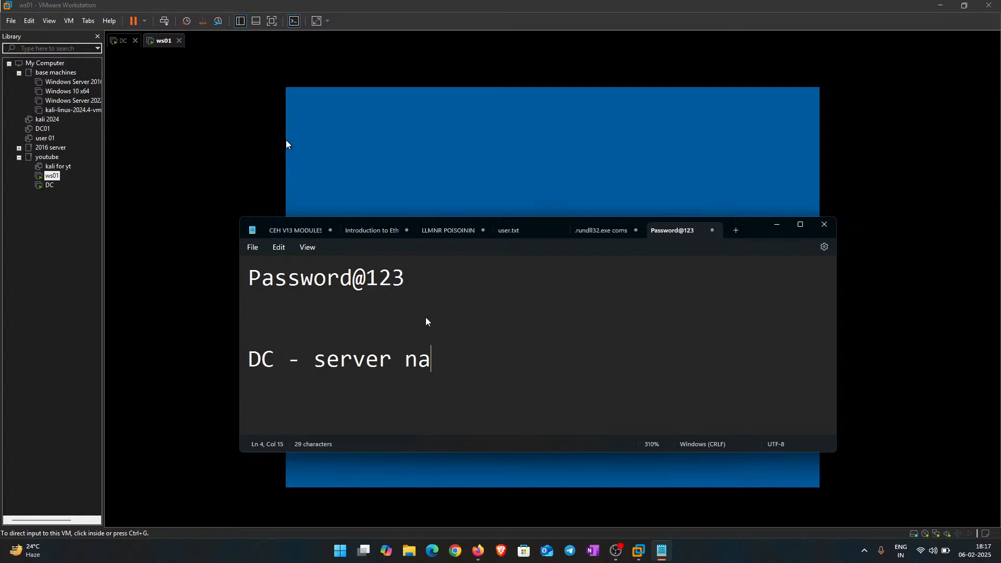
{"action": "type", "text": "me : pokkie"}
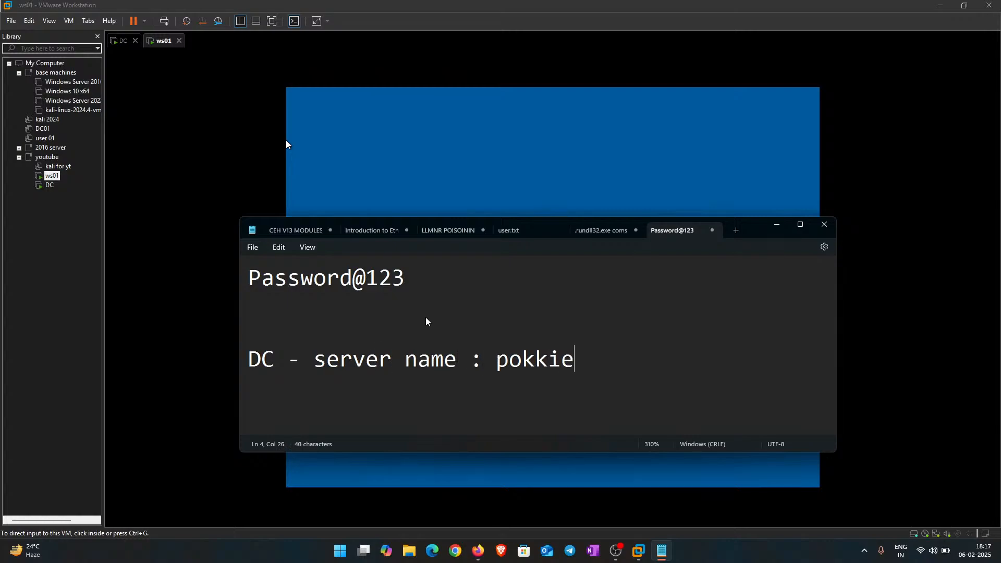
{"action": "type", "text": ".local"}
{"action": "key", "text": "Return"}
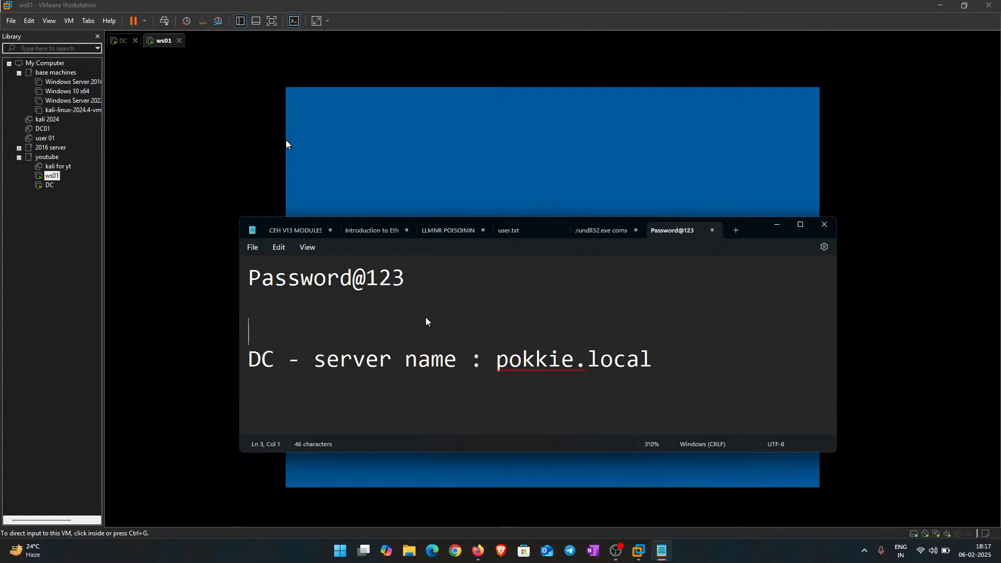
Step: Label the password line 'Administrator :' and remove the blank lines between entries
{"action": "key", "text": "ctrl+Left"}
{"action": "key", "text": "ctrl+Left"}
{"action": "key", "text": "ctrl+Left"}
{"action": "type", "text": "Administra"}
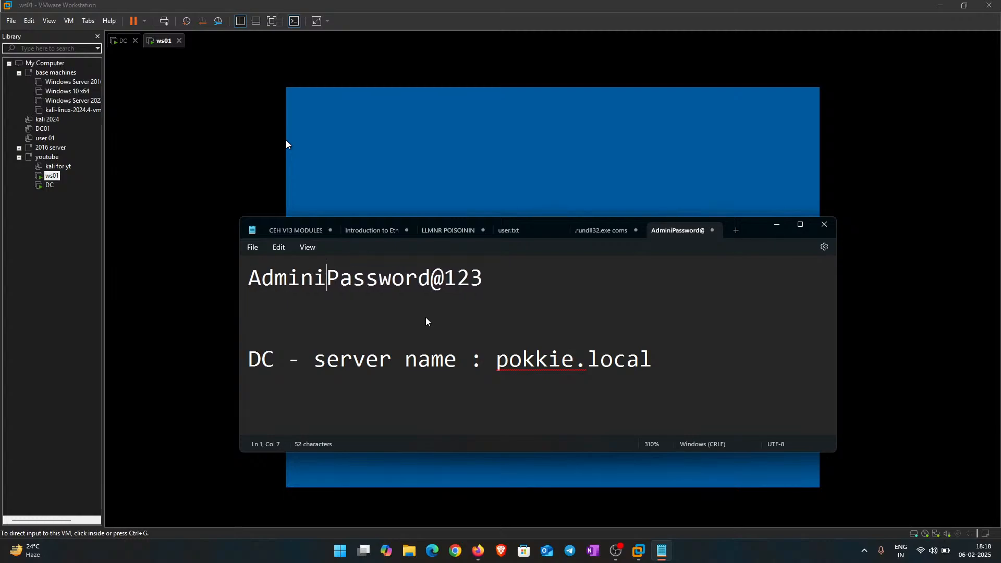
{"action": "type", "text": "tor :"}
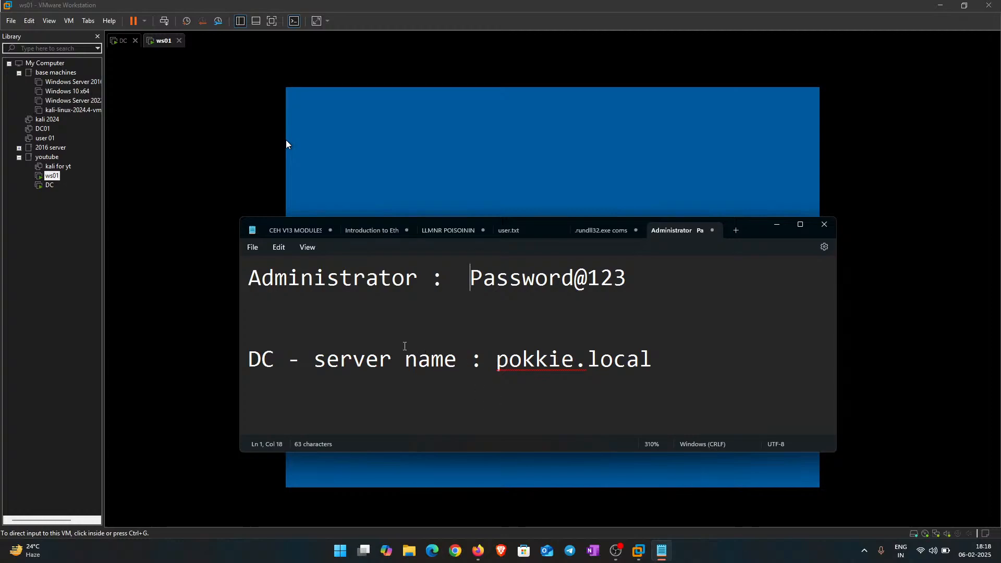
{"action": "triple_click", "coordinate": [241, 357]}
{"action": "left_click", "coordinate": [260, 327]}
{"action": "key", "text": "BackSpace"}
{"action": "key", "text": "BackSpace"}
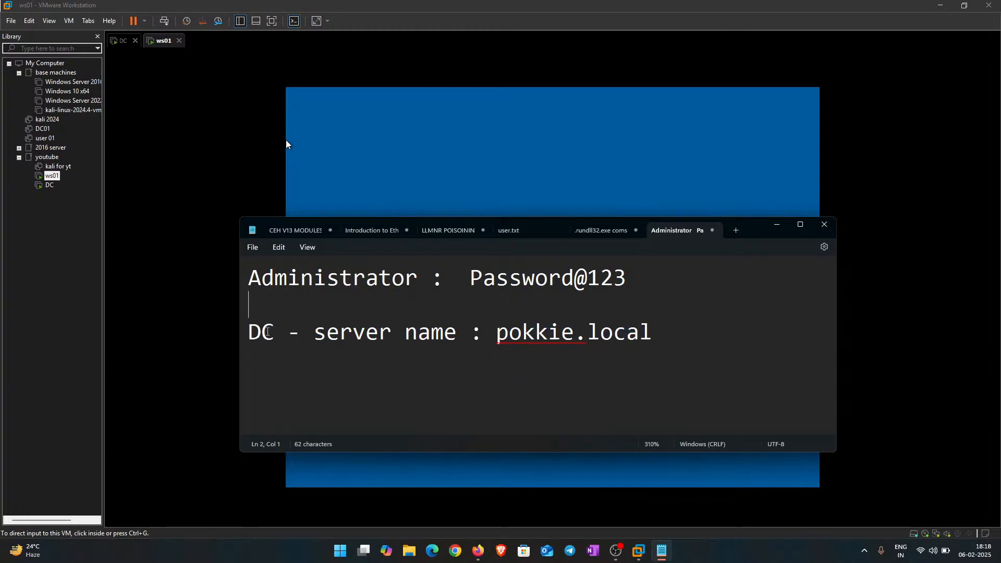
Step: Move the Administrator credentials line below the pokkie.local line, delete the empty first line, and minimize Notepad
{"action": "left_click_drag", "start_coordinate": [658, 274], "coordinate": [232, 281]}
{"action": "key", "text": "ctrl+c"}
{"action": "key", "text": "BackSpace"}
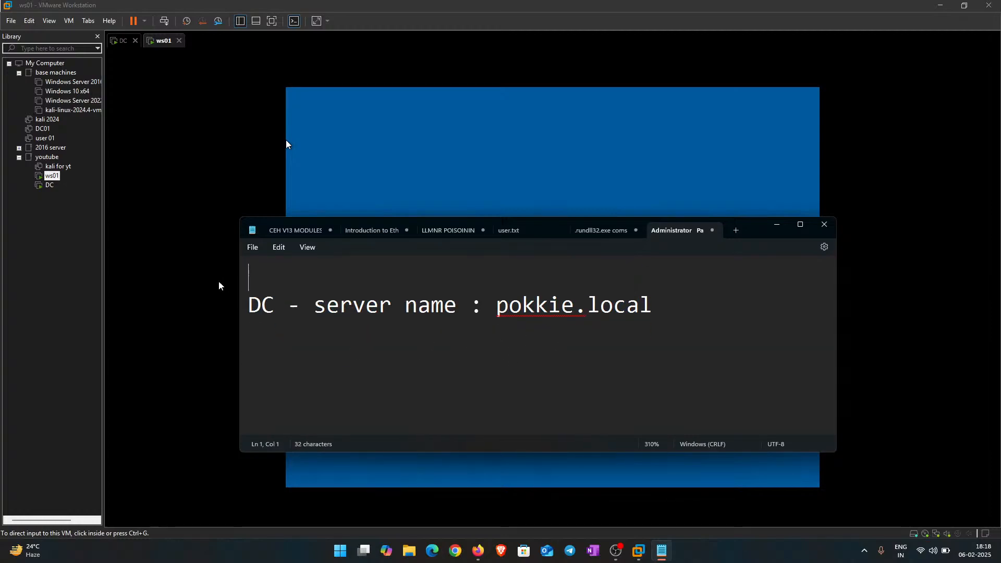
{"action": "left_click", "coordinate": [262, 333]}
{"action": "key", "text": "End"}
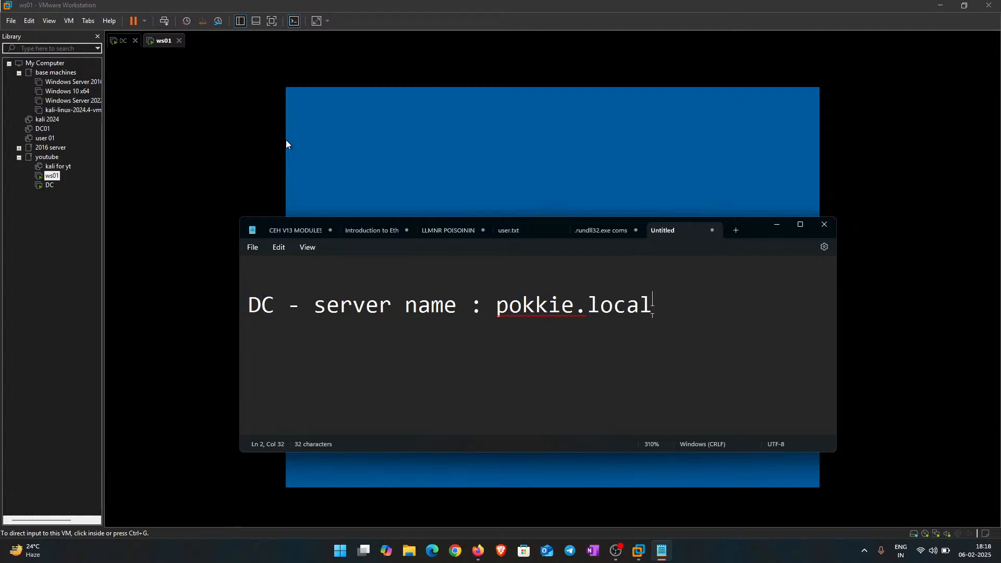
{"action": "key", "text": "Return"}
{"action": "key", "text": "ctrl+v"}
{"action": "key", "text": "ctrl+Home"}
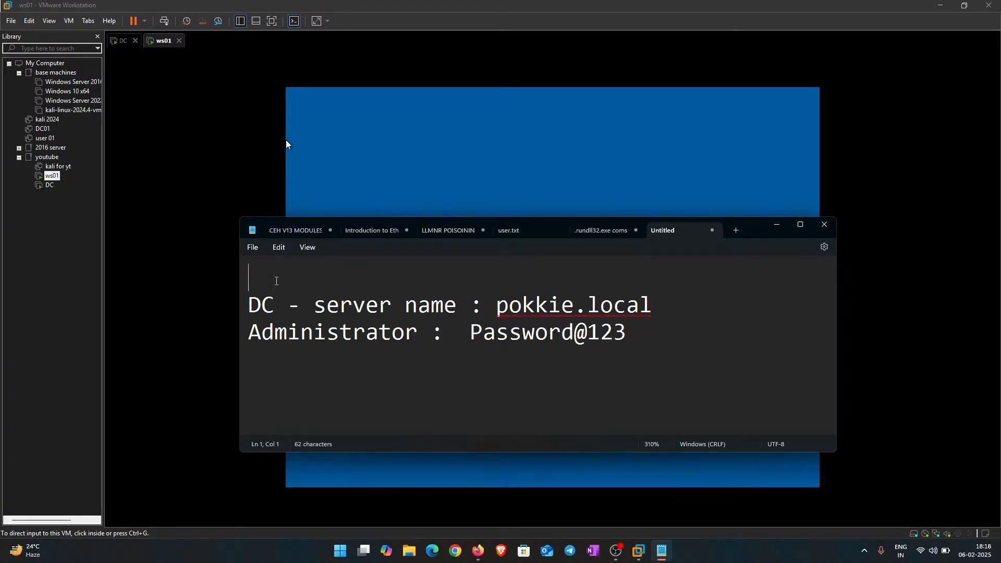
{"action": "key", "text": "Delete"}
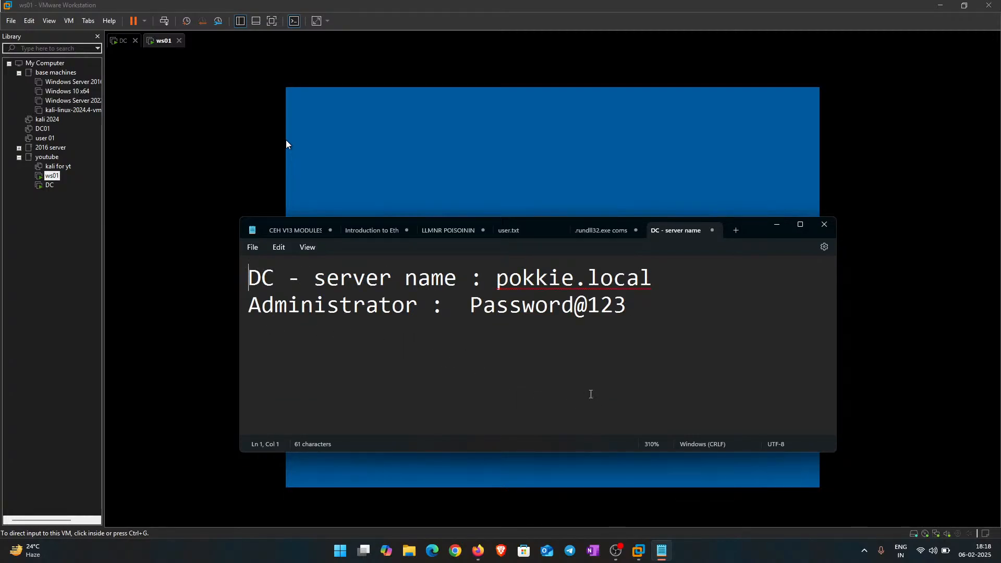
{"action": "left_click", "coordinate": [589, 396]}
{"action": "left_click", "coordinate": [777, 227]}
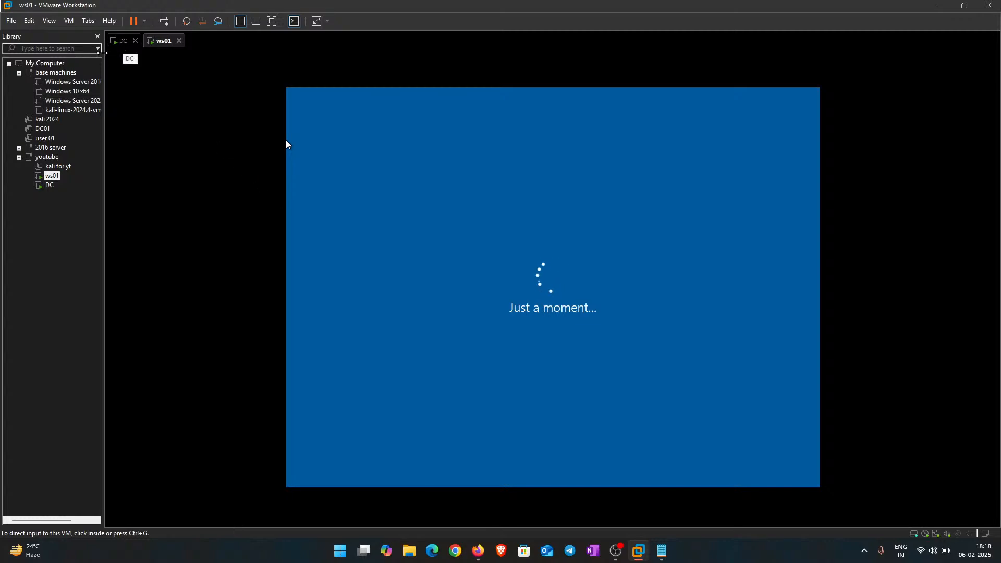
Step: On DC, dismiss the sign-out notice and close the finished AD DS Configuration Wizard
{"action": "left_click", "coordinate": [546, 284]}
{"action": "key", "text": "ctrl+alt"}
{"action": "left_click", "coordinate": [120, 42]}
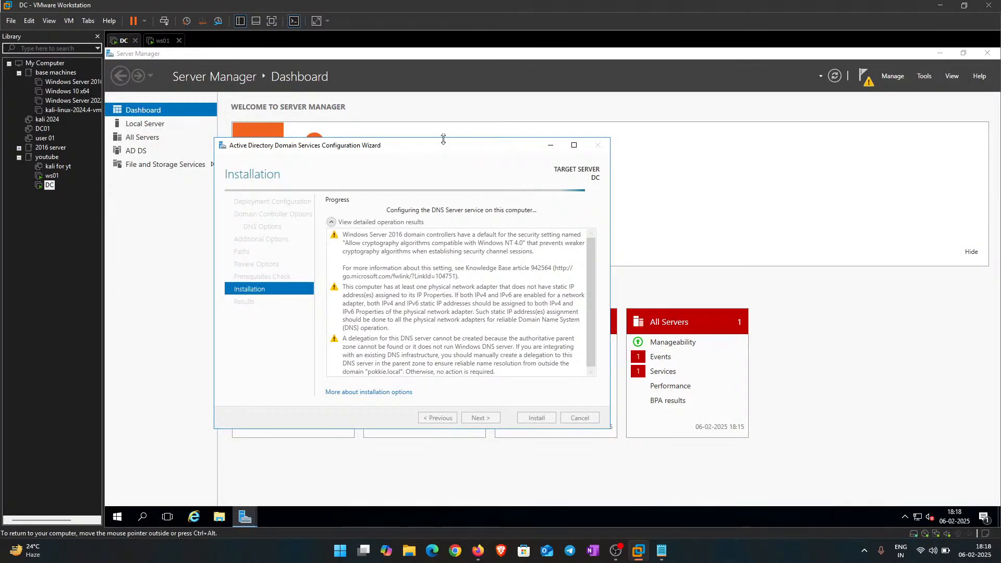
{"action": "left_click_drag", "start_coordinate": [392, 151], "coordinate": [377, 111]}
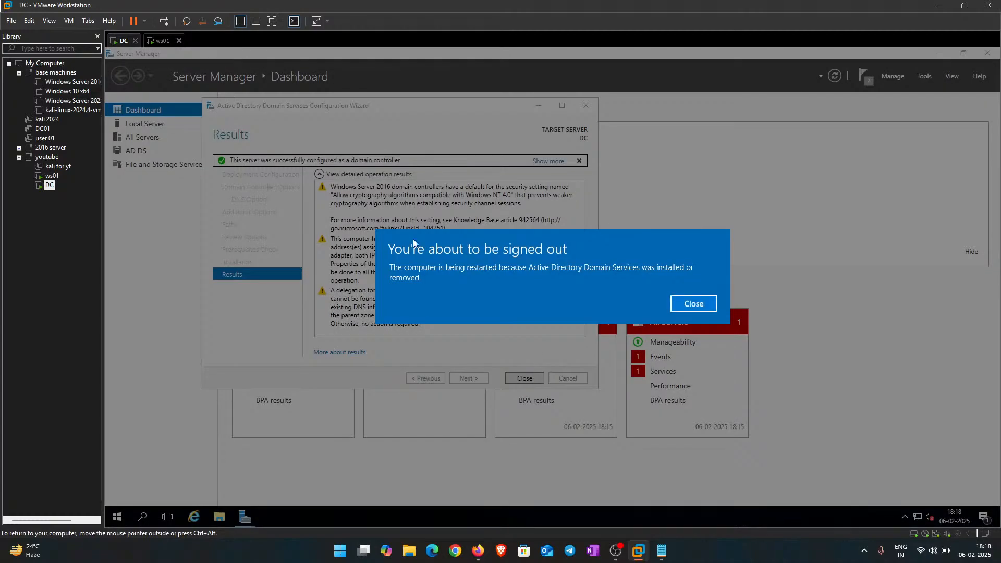
{"action": "left_click", "coordinate": [700, 303]}
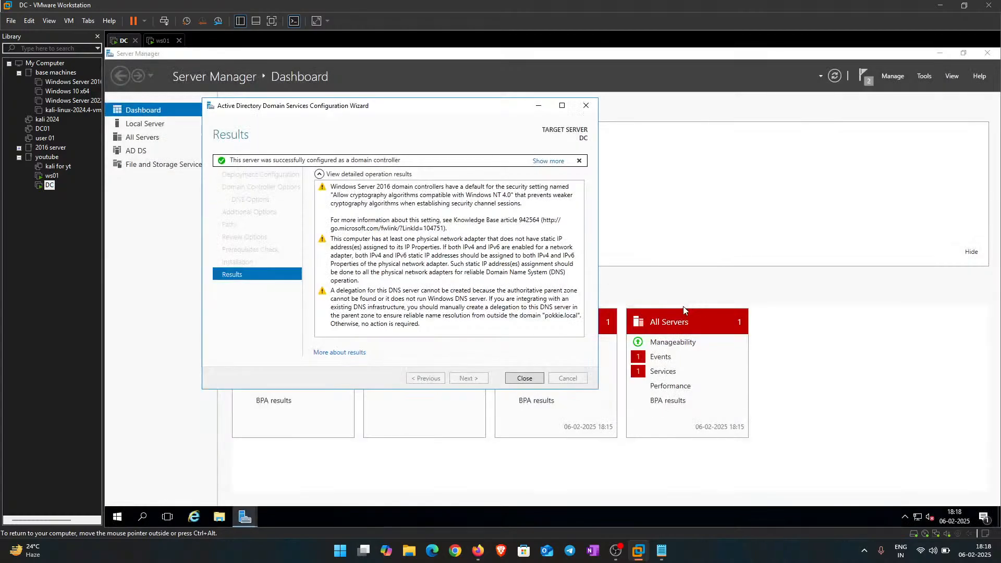
{"action": "left_click", "coordinate": [524, 378]}
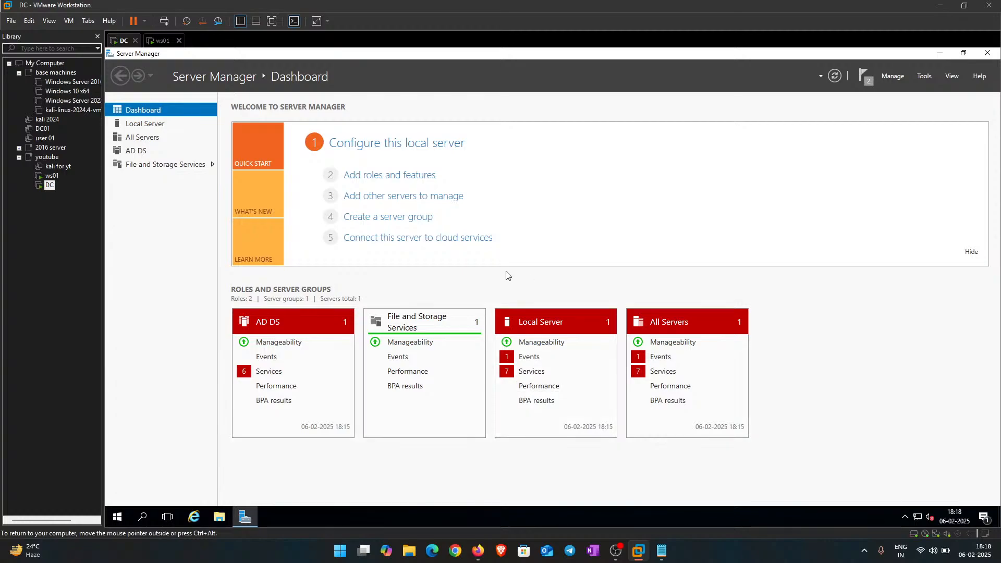
{"action": "left_click", "coordinate": [154, 44]}
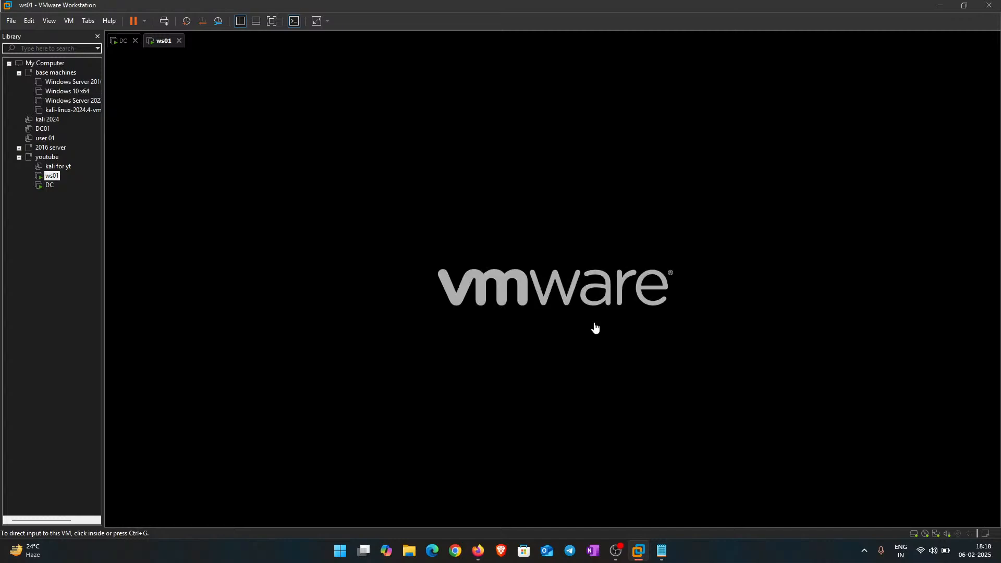
Step: Return to the DC virtual machine to watch it restart
{"action": "left_click", "coordinate": [119, 41]}
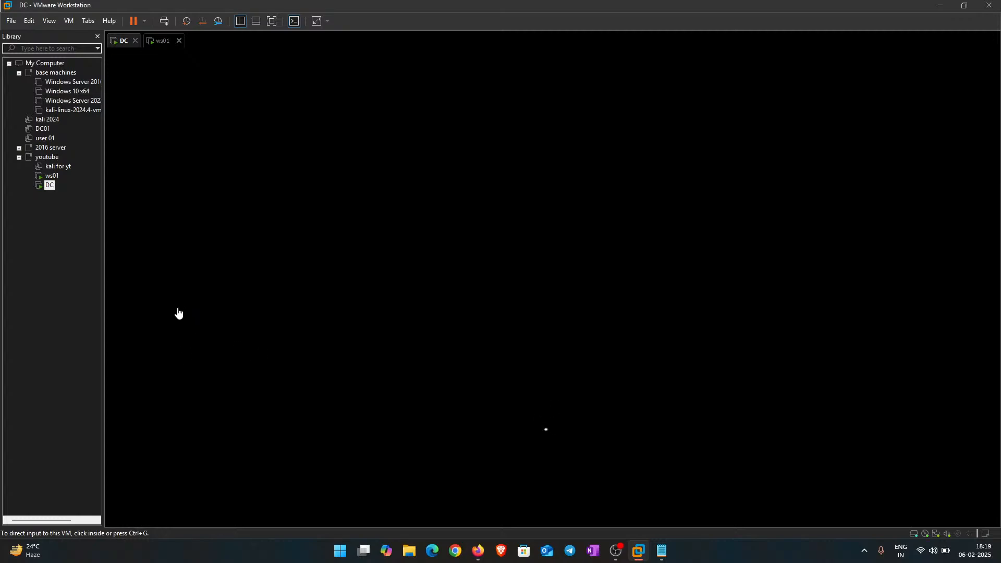
Step: In ws01 setup, choose organisation setup and take the 'Domain join instead' route
{"action": "left_click", "coordinate": [151, 42]}
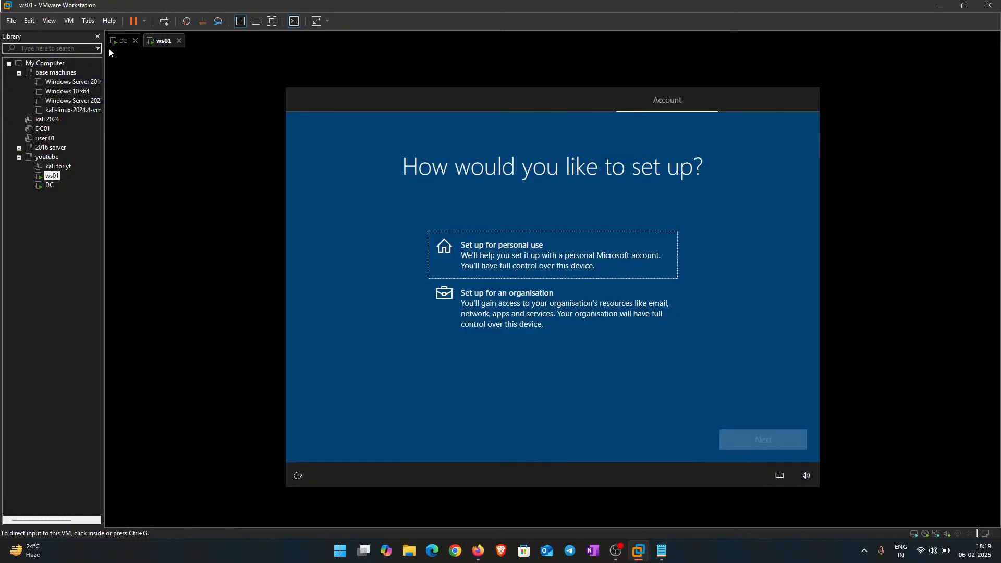
{"action": "left_click", "coordinate": [481, 177]}
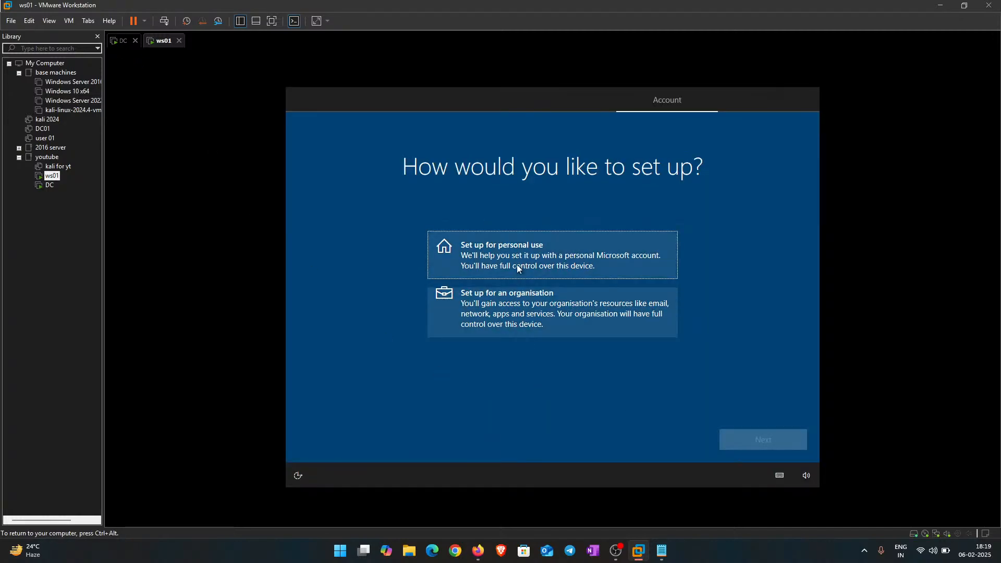
{"action": "left_click", "coordinate": [525, 256]}
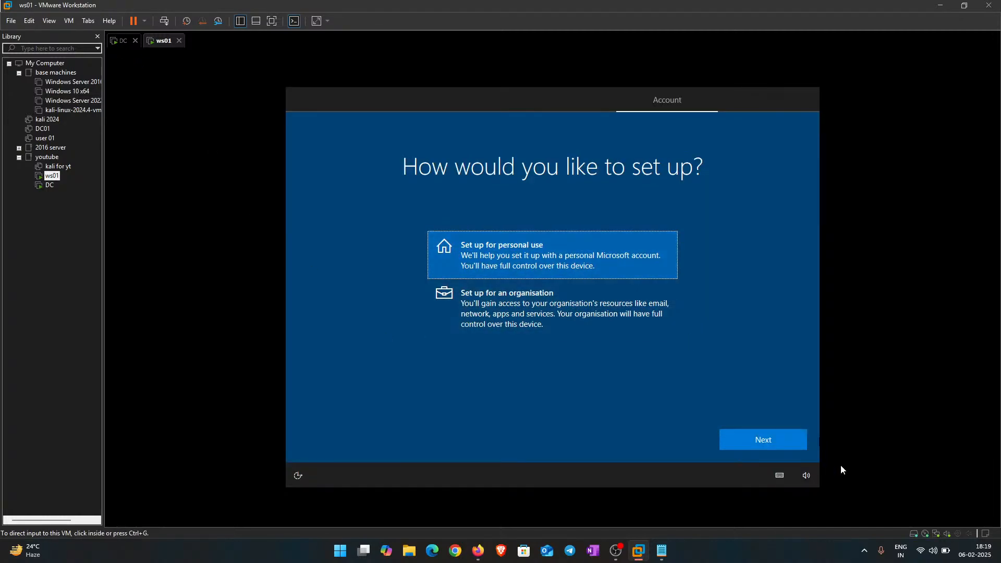
{"action": "left_click", "coordinate": [770, 441]}
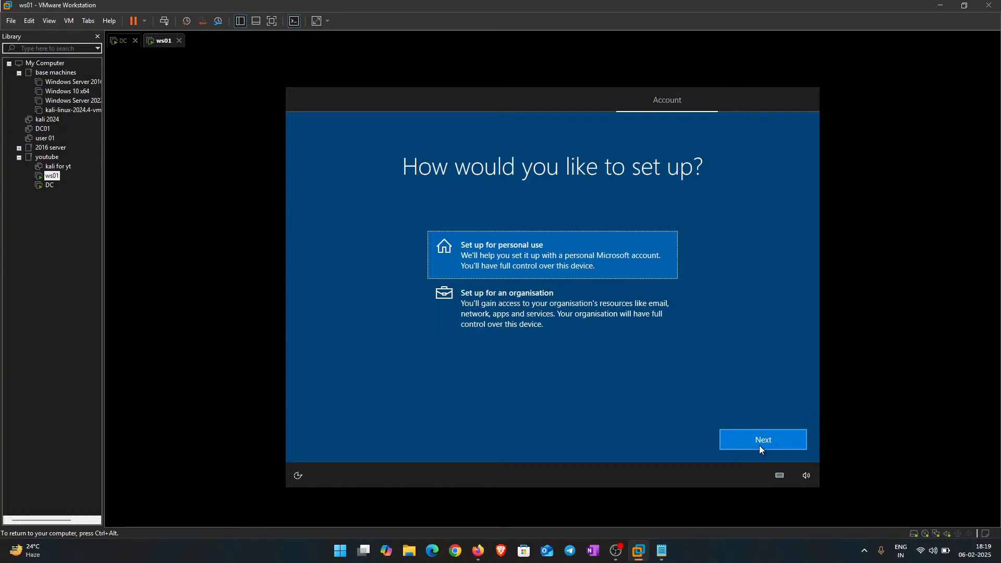
{"action": "left_click", "coordinate": [759, 444]}
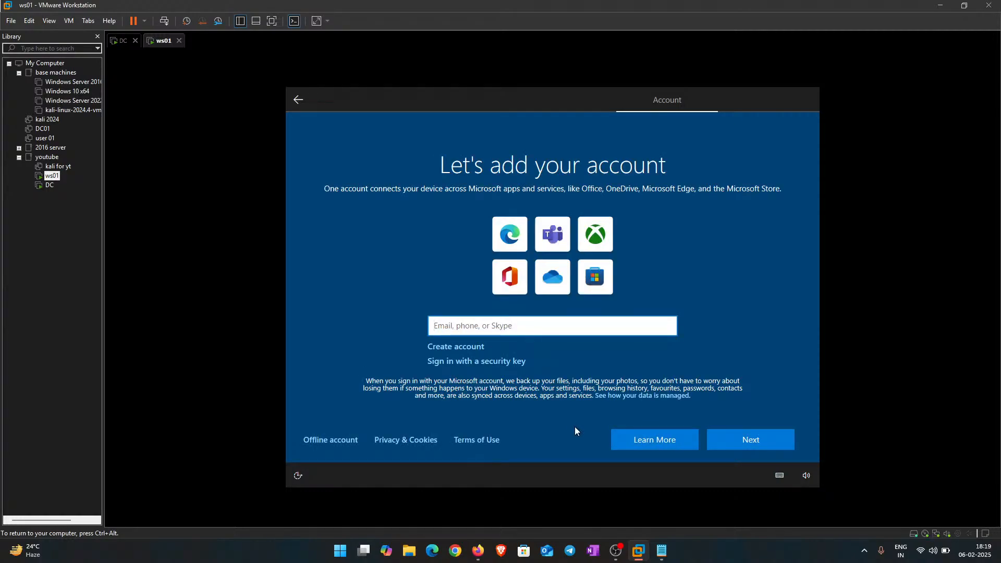
{"action": "left_click", "coordinate": [303, 95]}
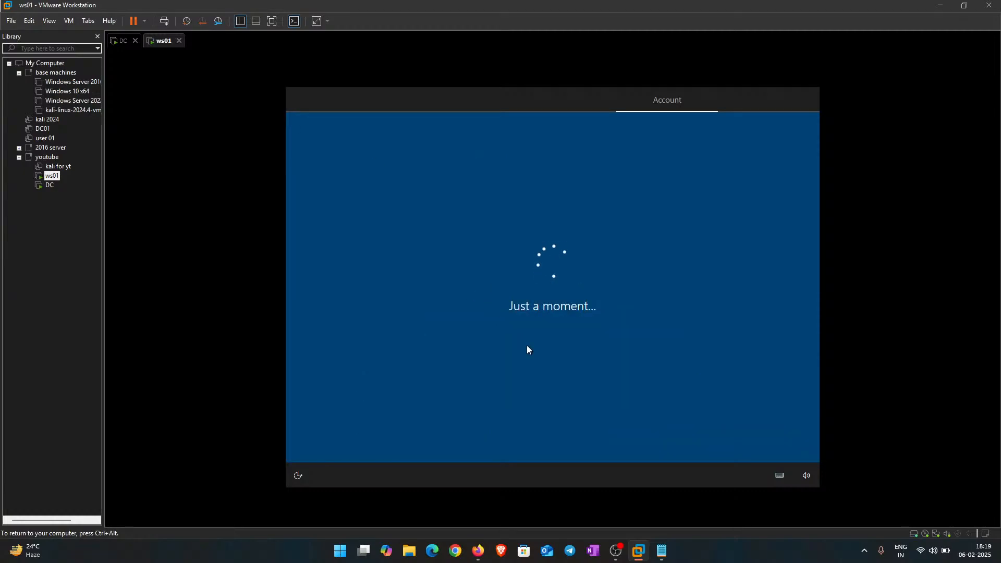
{"action": "left_click", "coordinate": [487, 305]}
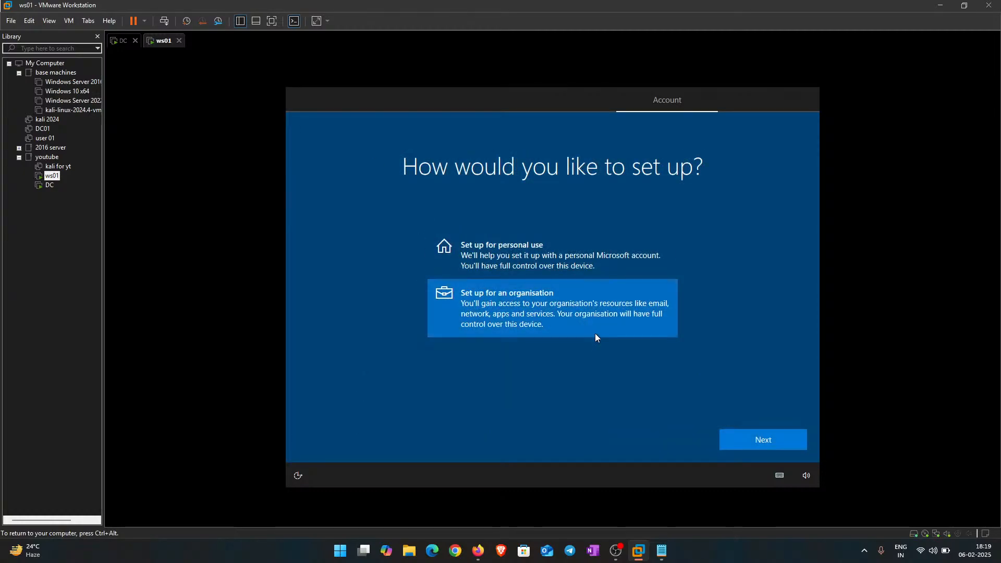
{"action": "left_click", "coordinate": [785, 440]}
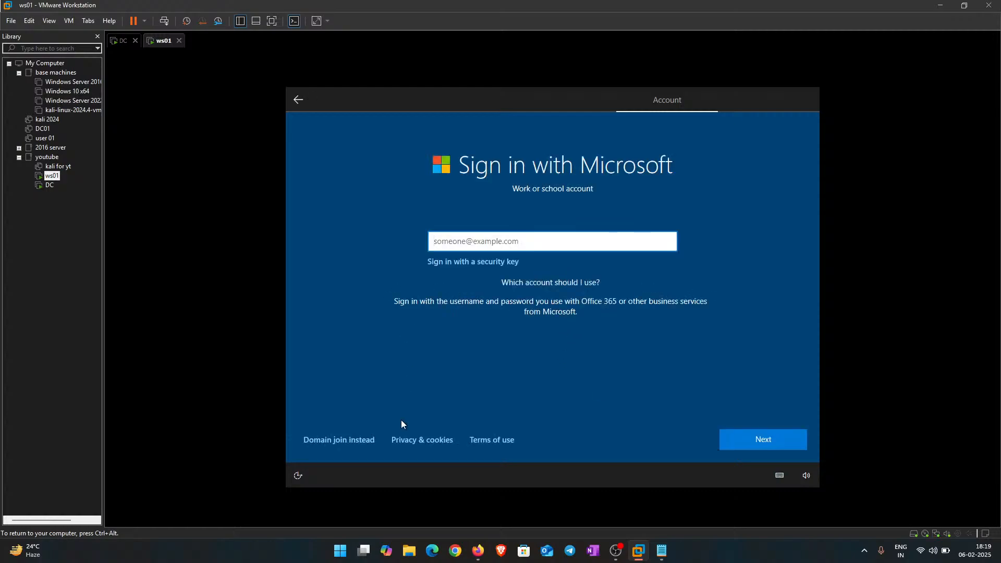
{"action": "left_click", "coordinate": [349, 439]}
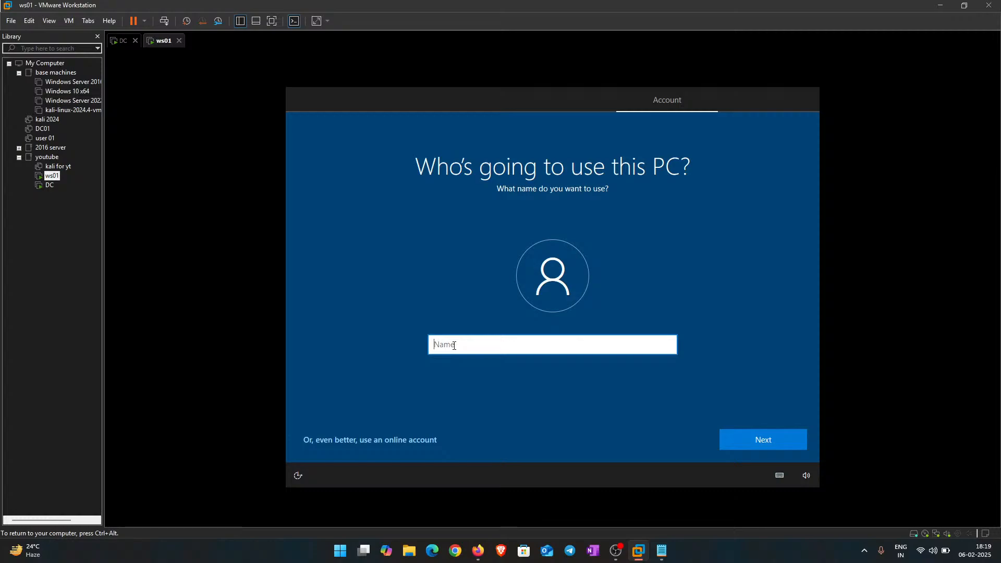
Step: Name the ws01 local account 'GHOST' and continue with a blank password
{"action": "type", "text": "GHOST"}
{"action": "key", "text": "Return"}
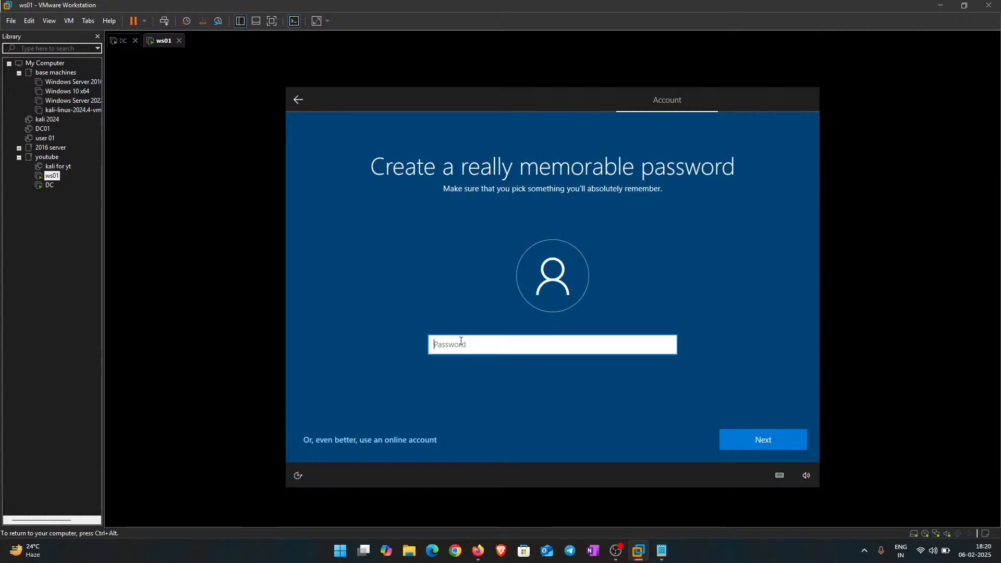
{"action": "left_click_drag", "start_coordinate": [331, 173], "coordinate": [732, 147]}
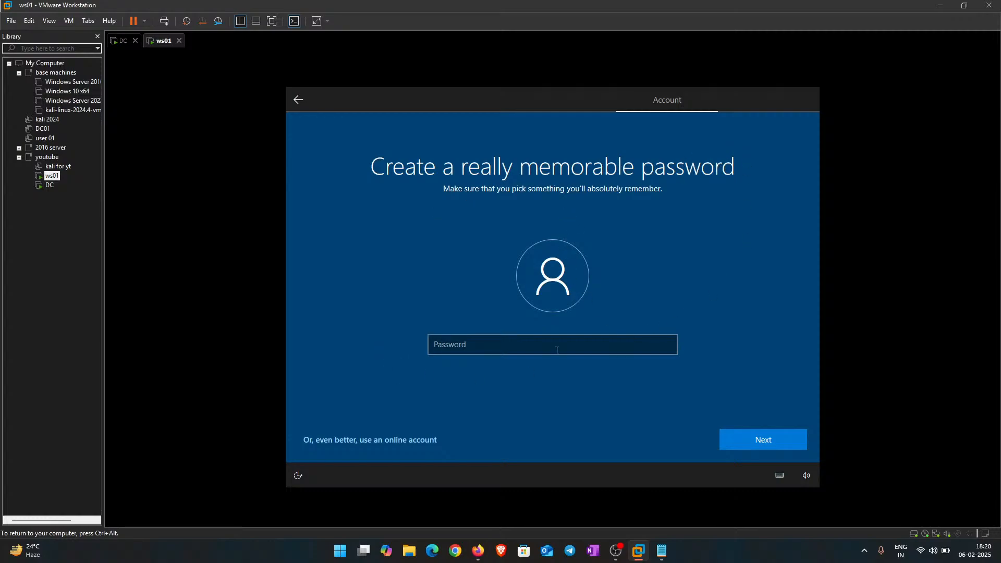
{"action": "left_click", "coordinate": [746, 440]}
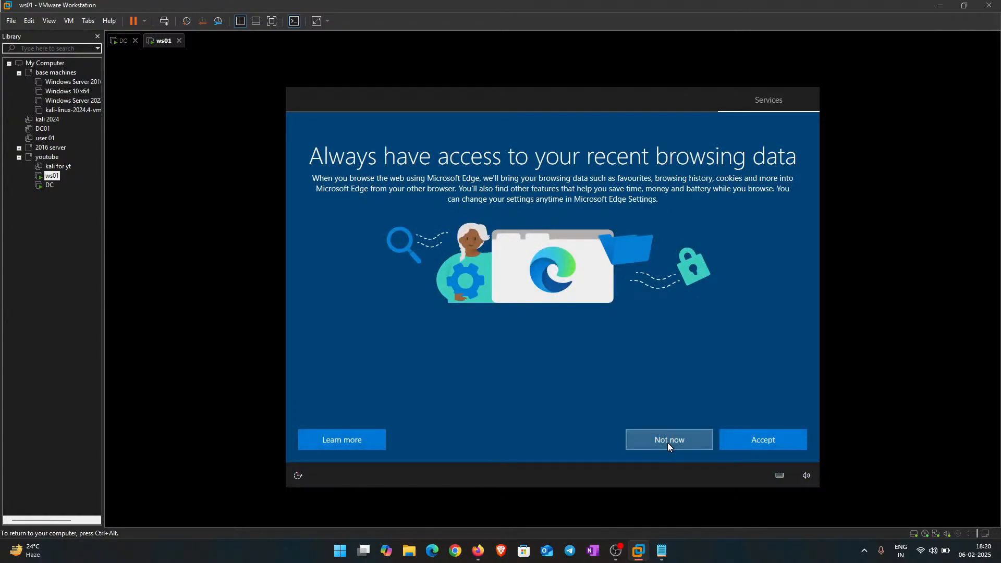
Step: Decline Edge data import, switch off all privacy options, and skip customisation and Cortana
{"action": "left_click", "coordinate": [667, 443]}
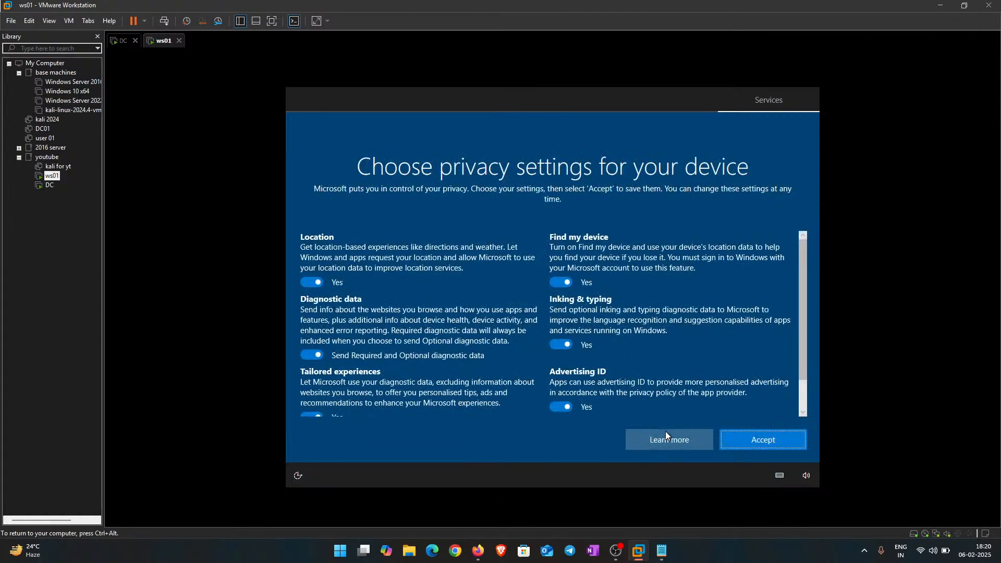
{"action": "left_click", "coordinate": [561, 282]}
{"action": "left_click", "coordinate": [562, 344]}
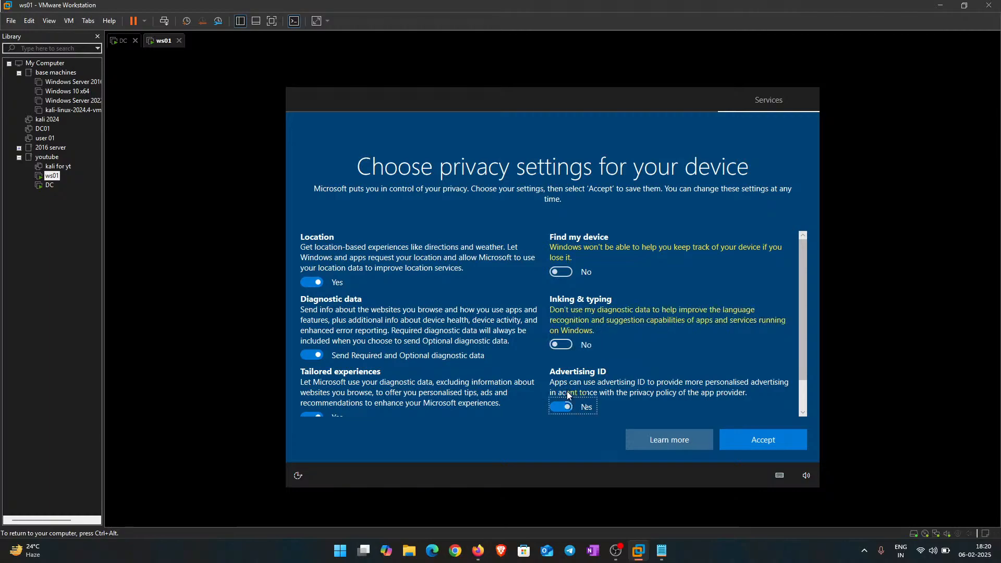
{"action": "left_click", "coordinate": [561, 407]}
{"action": "left_click", "coordinate": [313, 355]}
{"action": "left_click", "coordinate": [311, 282]}
{"action": "scroll", "coordinate": [348, 315], "scroll_direction": "down", "scroll_amount": 1}
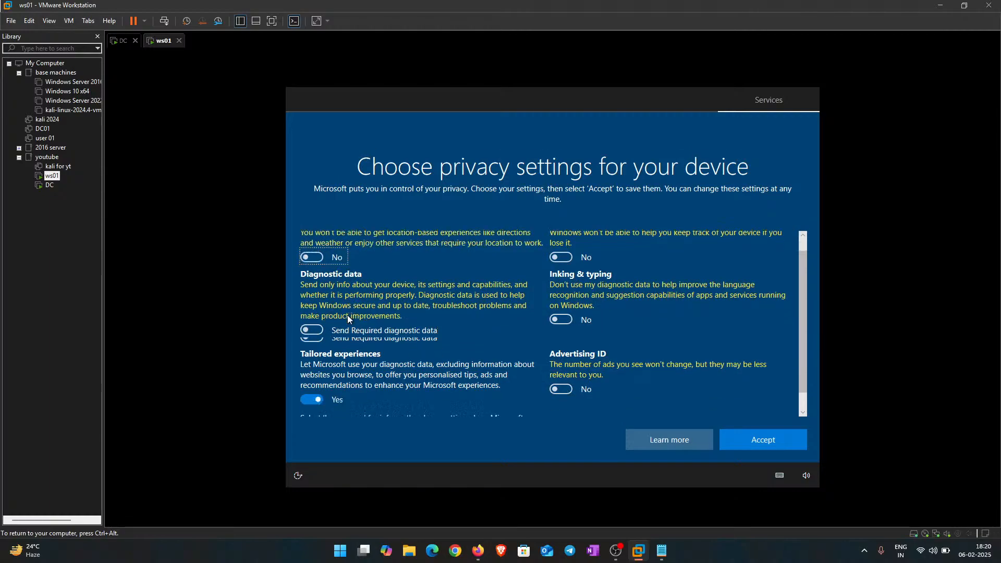
{"action": "left_click", "coordinate": [312, 380]}
{"action": "left_click", "coordinate": [781, 436]}
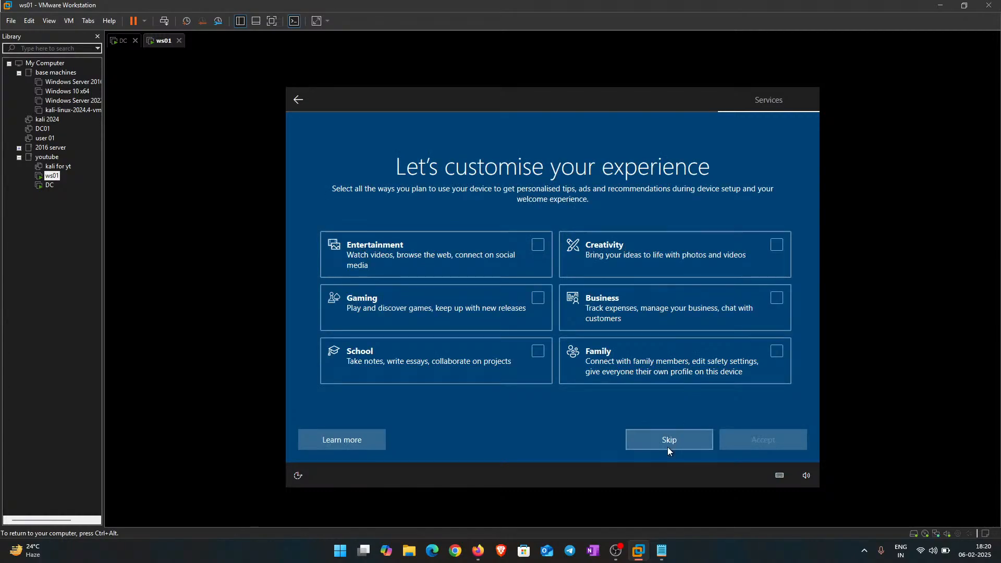
{"action": "left_click", "coordinate": [669, 440]}
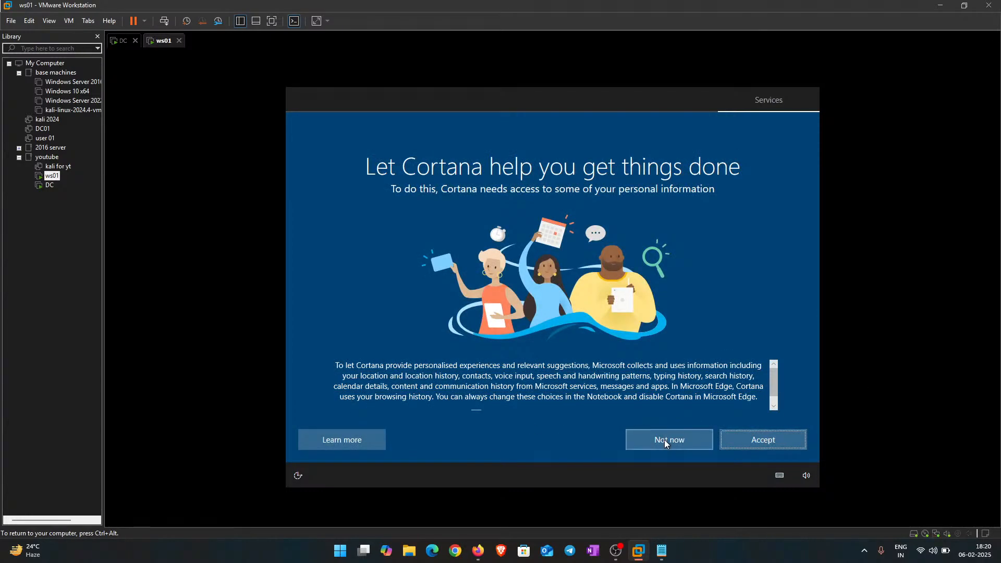
{"action": "left_click", "coordinate": [665, 441]}
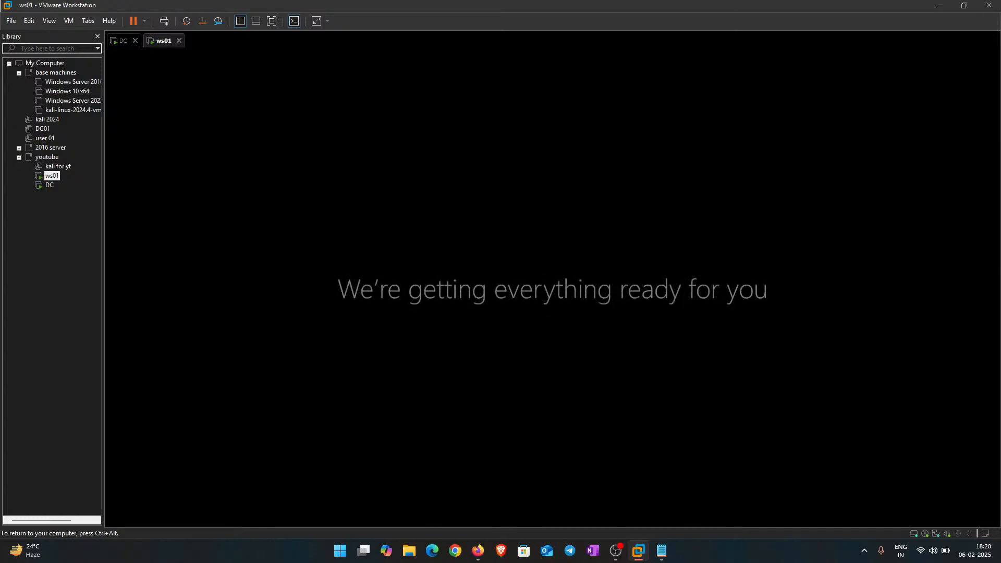
Step: Release input from ws01 and check on DC, now applying computer settings after rebooting
{"action": "key", "text": "ctrl+alt"}
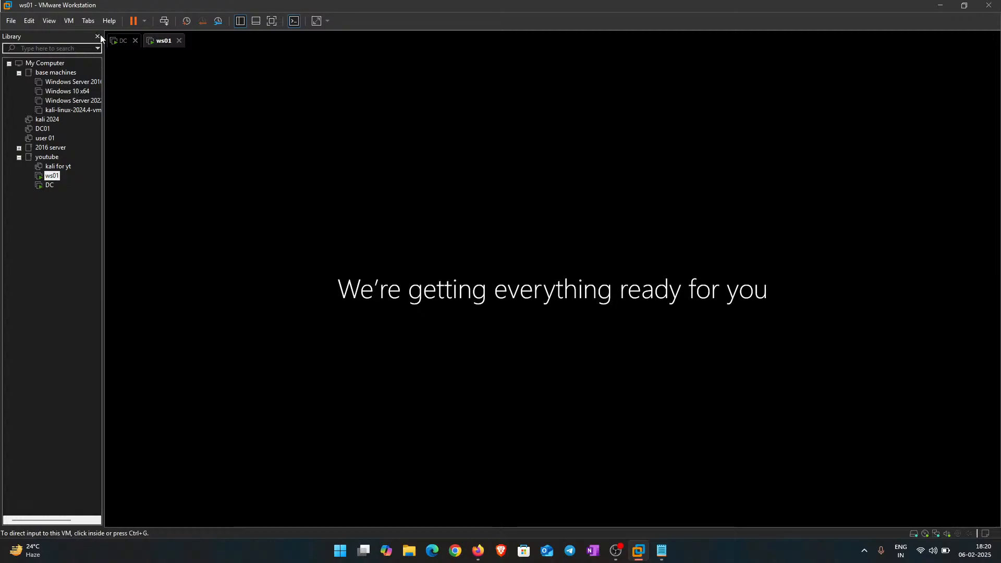
{"action": "left_click", "coordinate": [111, 41]}
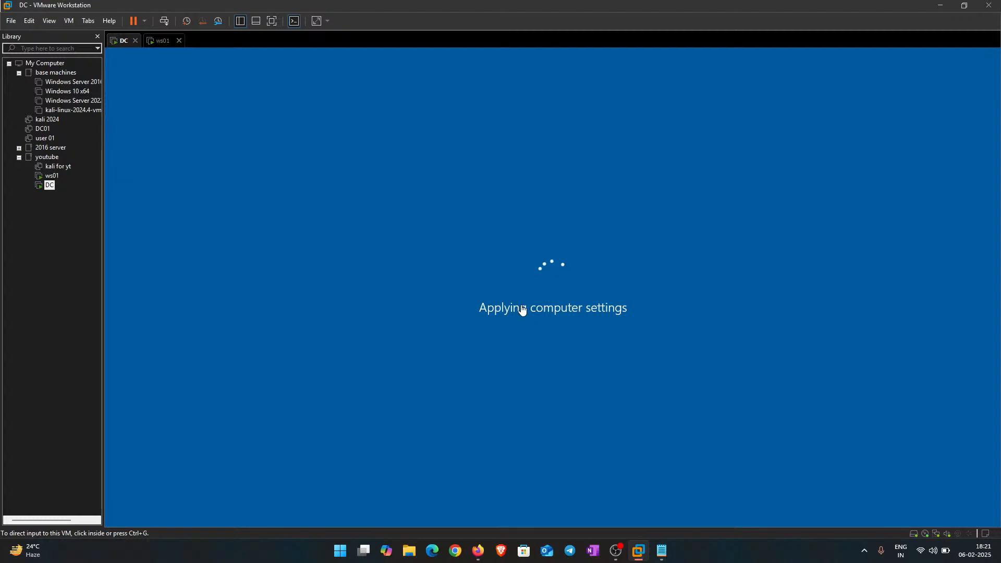
{"action": "left_click", "coordinate": [159, 41]}
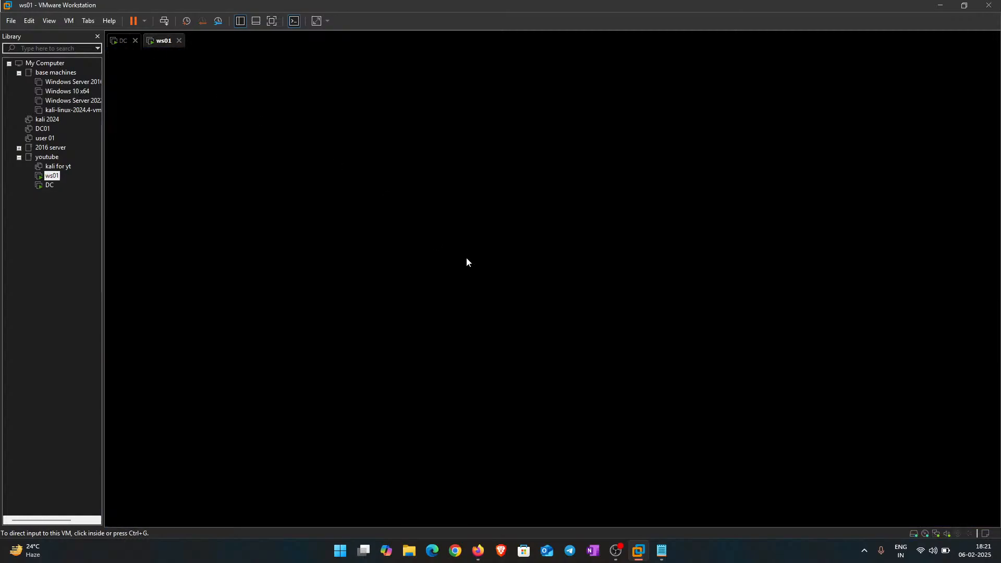
{"action": "left_click", "coordinate": [121, 41]}
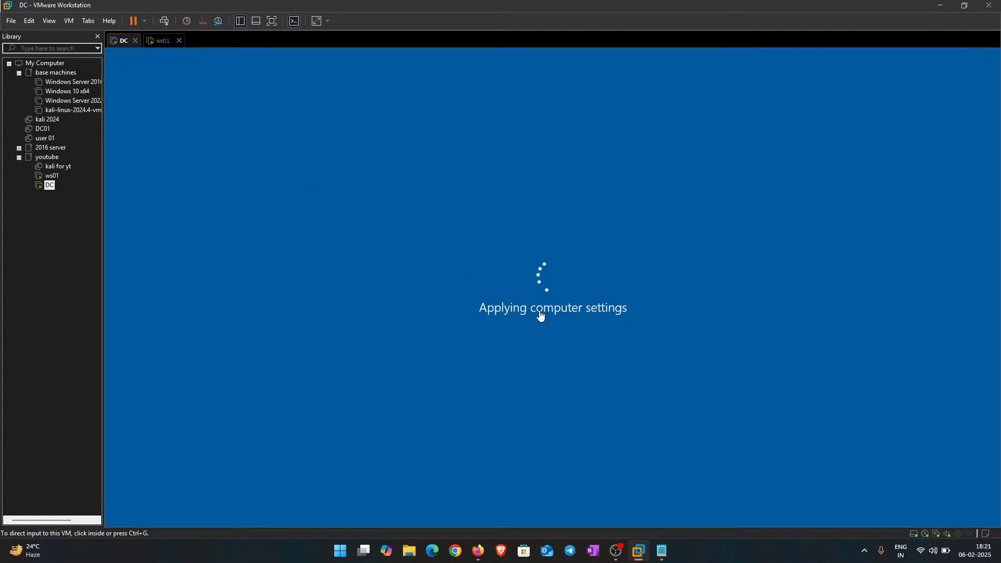
Step: Launch Obsidian from a Start menu search for 'obs'
{"action": "left_click", "coordinate": [343, 559]}
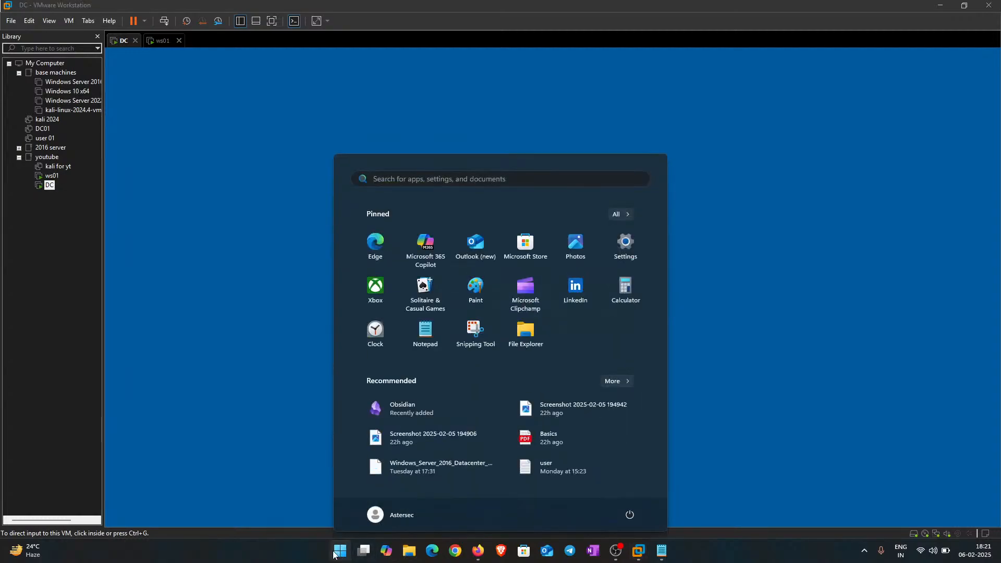
{"action": "type", "text": "obs"}
{"action": "key", "text": "Down"}
{"action": "key", "text": "Down"}
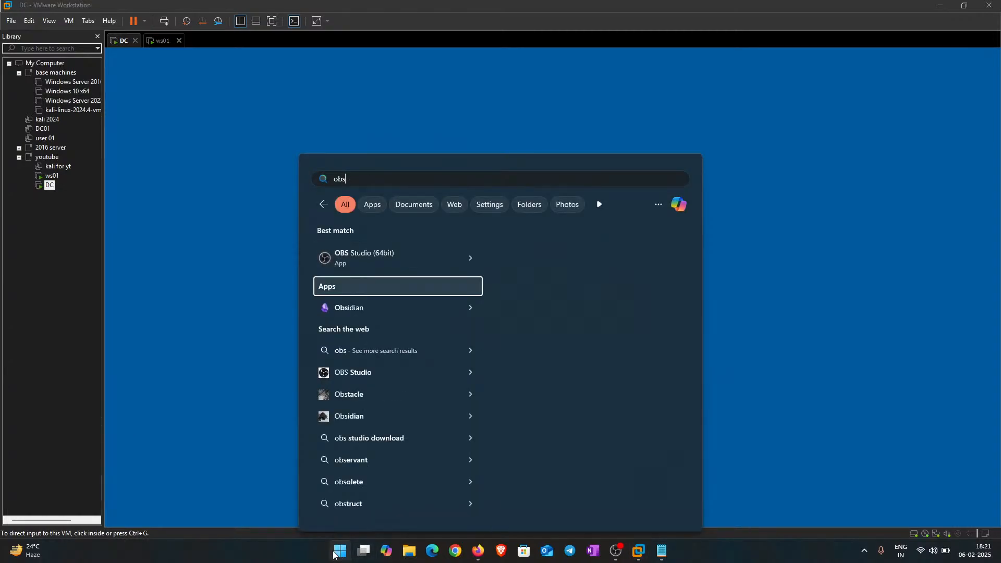
{"action": "key", "text": "Return"}
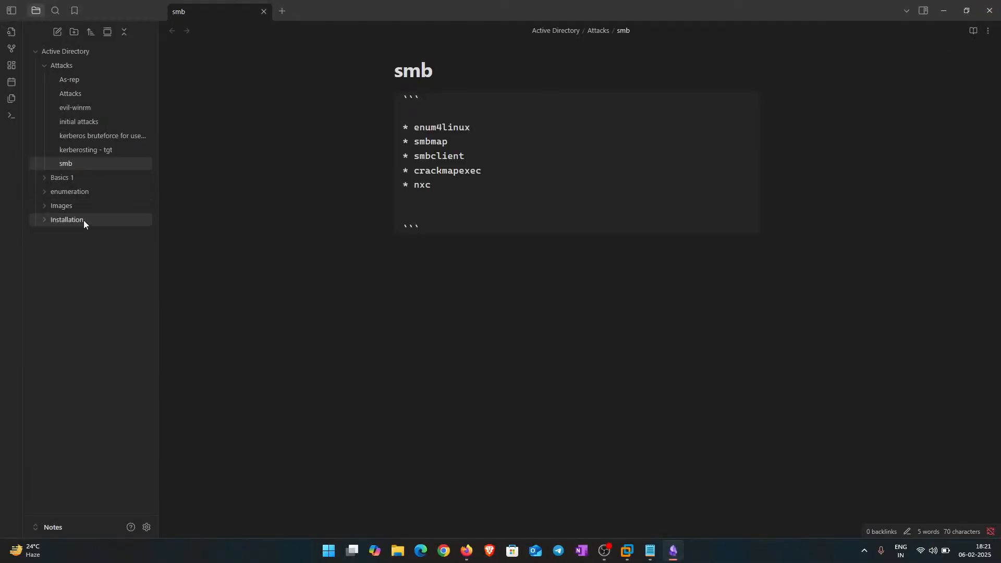
Step: Open the Note checklist in Basics 1 and mark the 'create ad server' item
{"action": "left_click", "coordinate": [76, 180]}
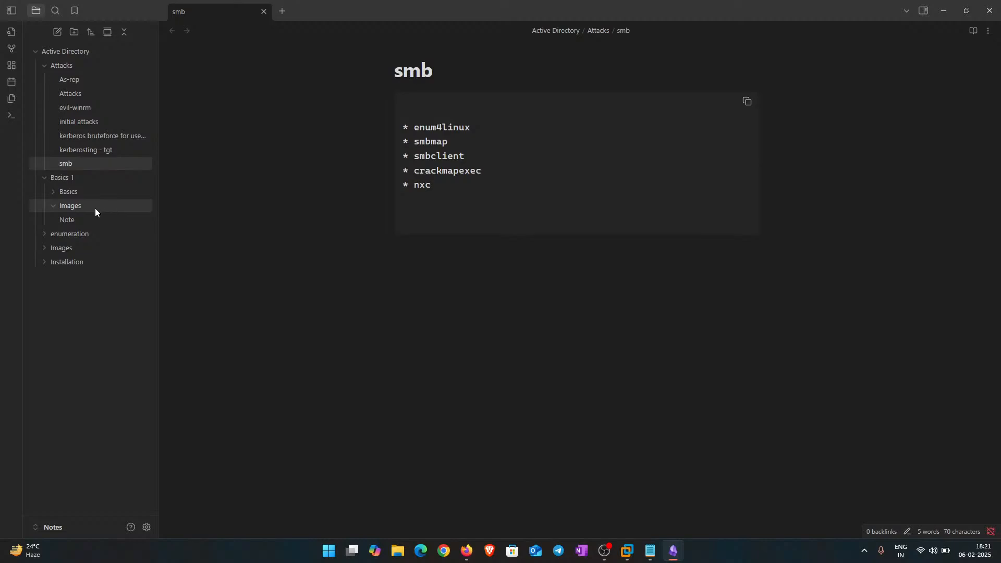
{"action": "left_click", "coordinate": [81, 218]}
{"action": "key", "text": "ctrl+a"}
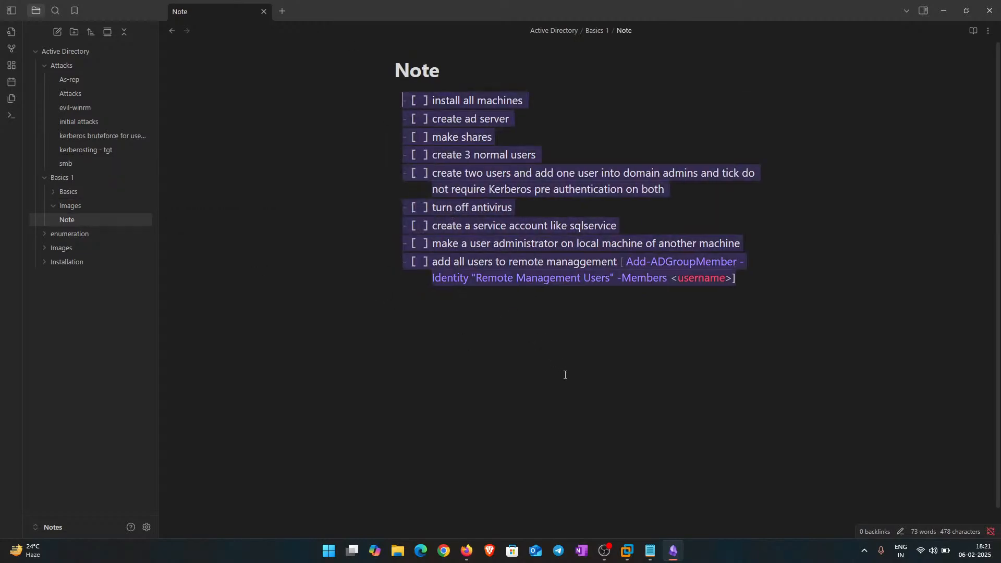
{"action": "left_click", "coordinate": [565, 375]}
{"action": "left_click_drag", "start_coordinate": [427, 119], "coordinate": [492, 119]}
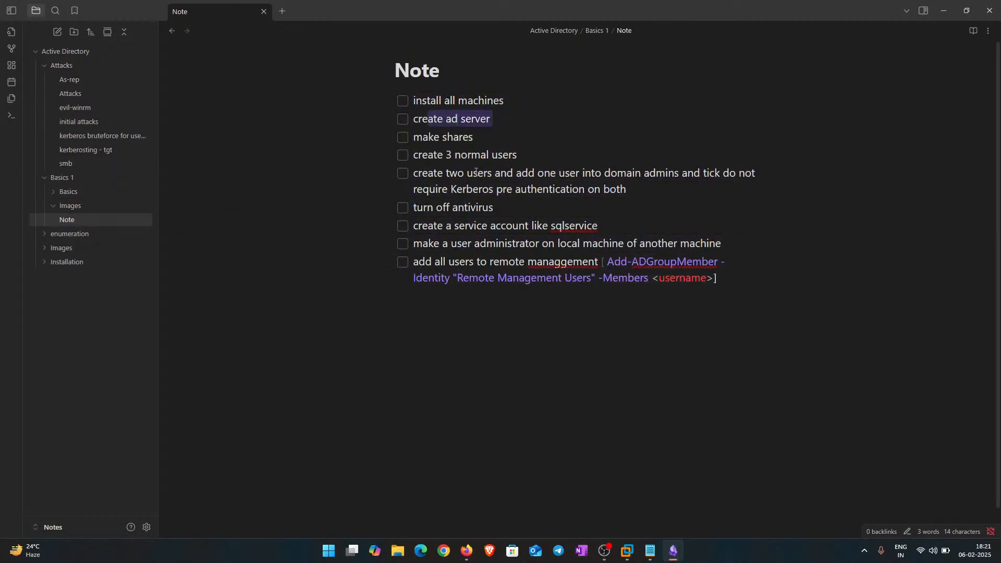
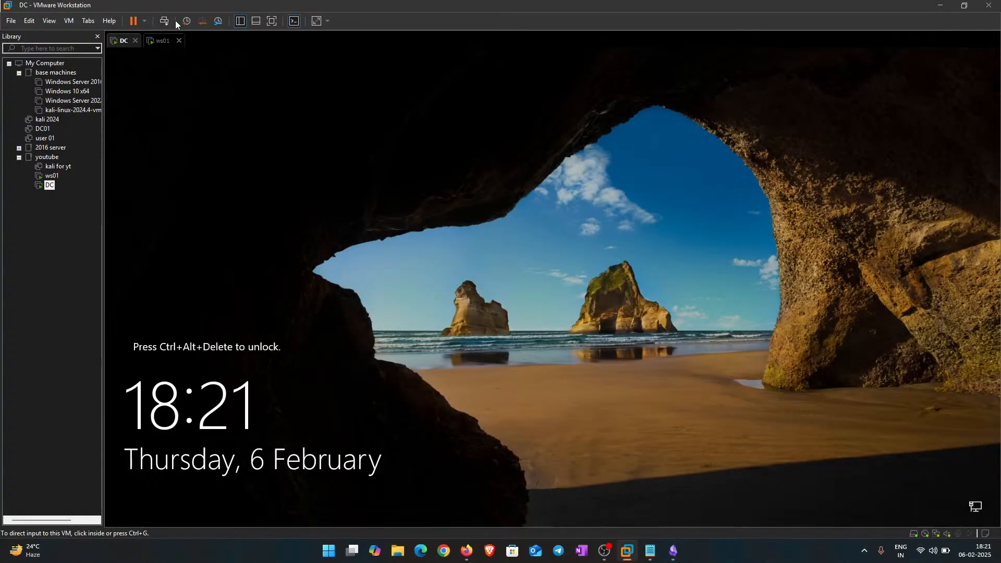
Step: Send Ctrl+Alt+Del to the DC machine to reach the POKKIE\Administrator sign-in screen
{"action": "left_click", "coordinate": [165, 21]}
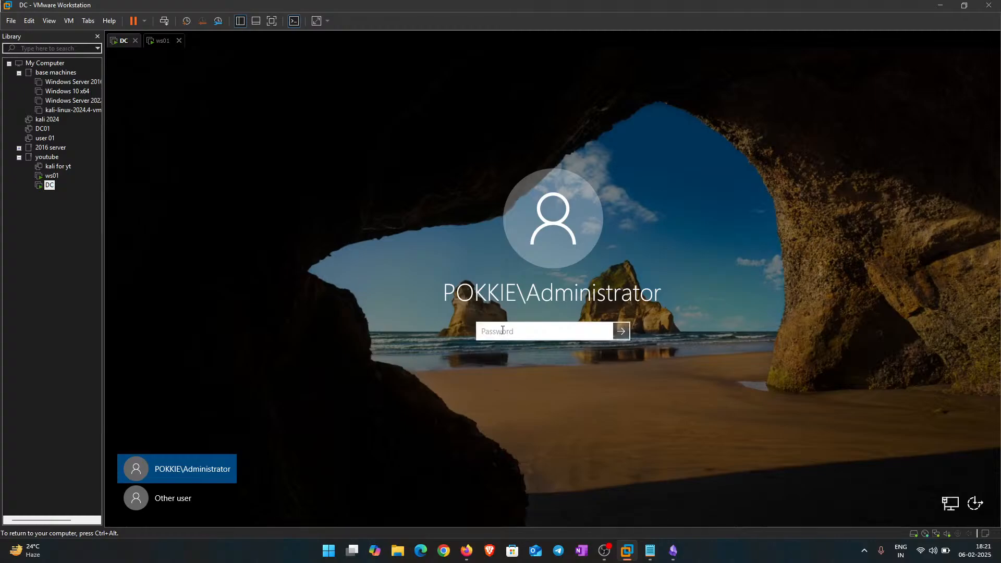
Step: Release the VM, switch to the 'DC - server name' Notepad note, and insert a blank line after the password line
{"action": "key", "text": "ctrl+alt"}
{"action": "key", "text": "alt+Tab"}
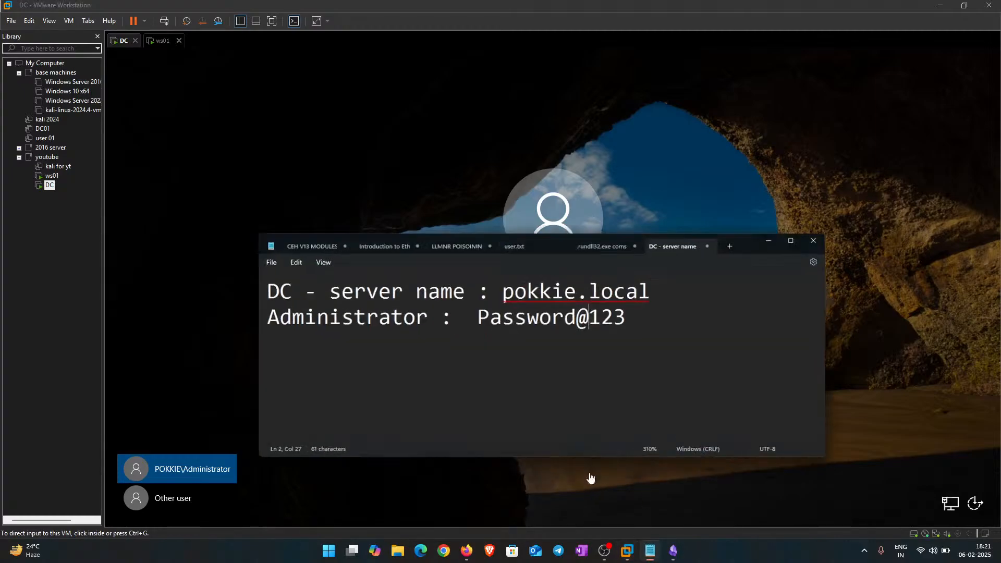
{"action": "left_click_drag", "start_coordinate": [470, 305], "coordinate": [626, 311]}
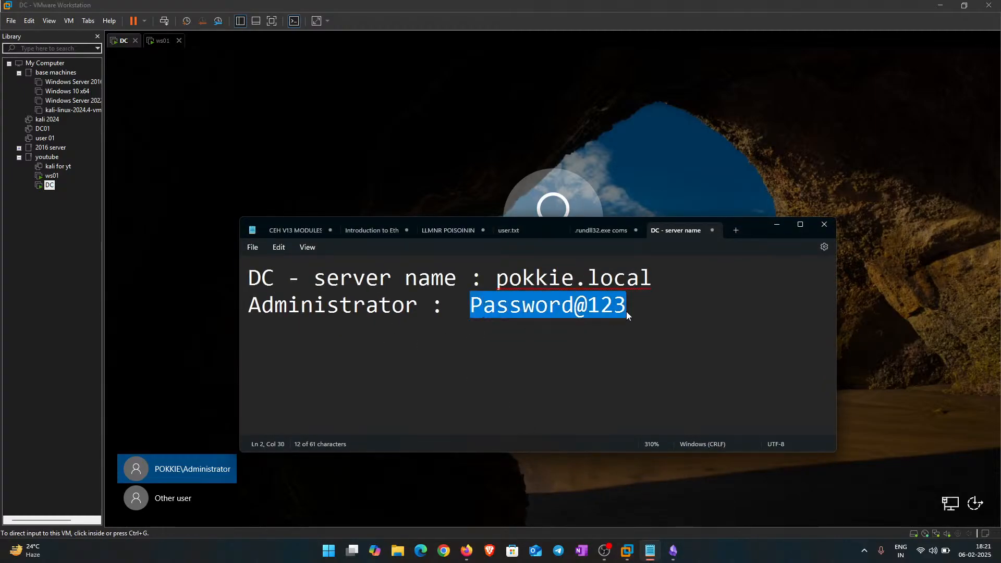
{"action": "left_click", "coordinate": [671, 329]}
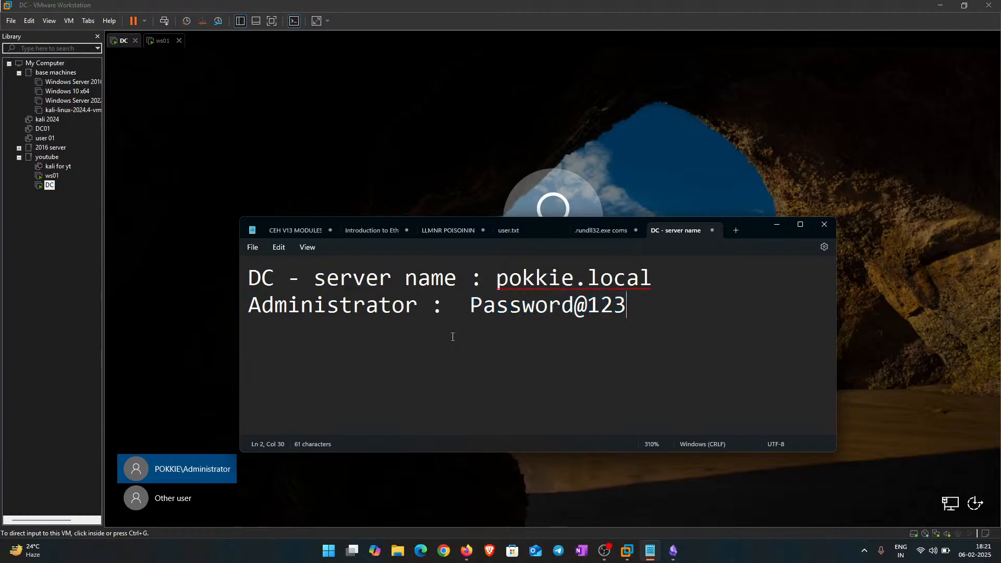
{"action": "left_click_drag", "start_coordinate": [649, 310], "coordinate": [222, 308]}
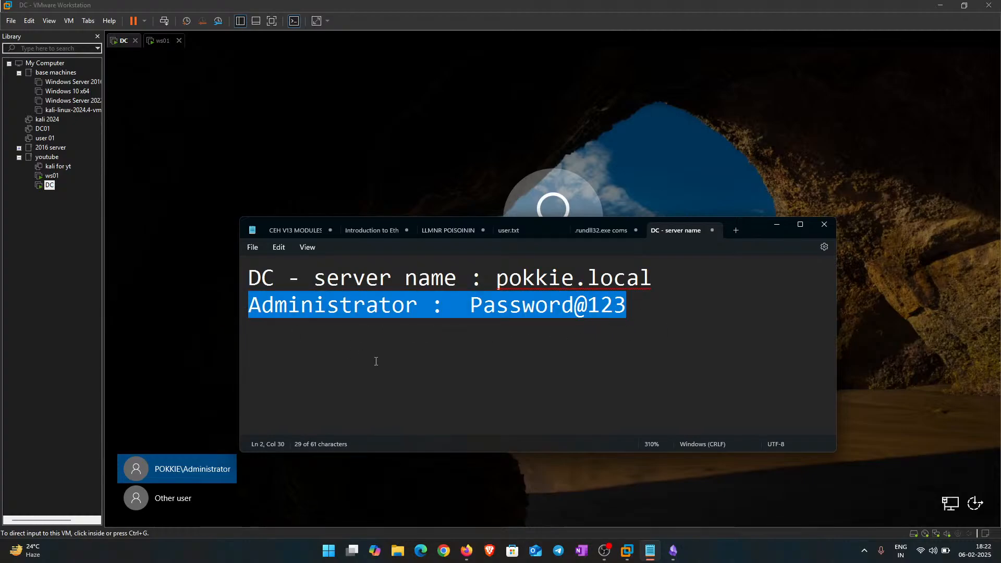
{"action": "left_click", "coordinate": [445, 377]}
{"action": "left_click", "coordinate": [642, 320]}
{"action": "key", "text": "Return"}
{"action": "key", "text": "Return"}
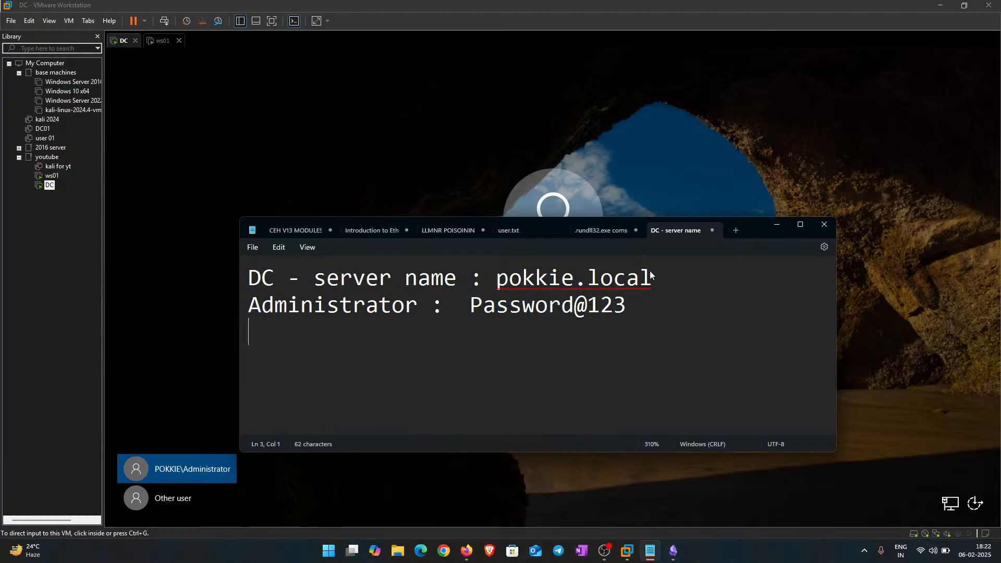
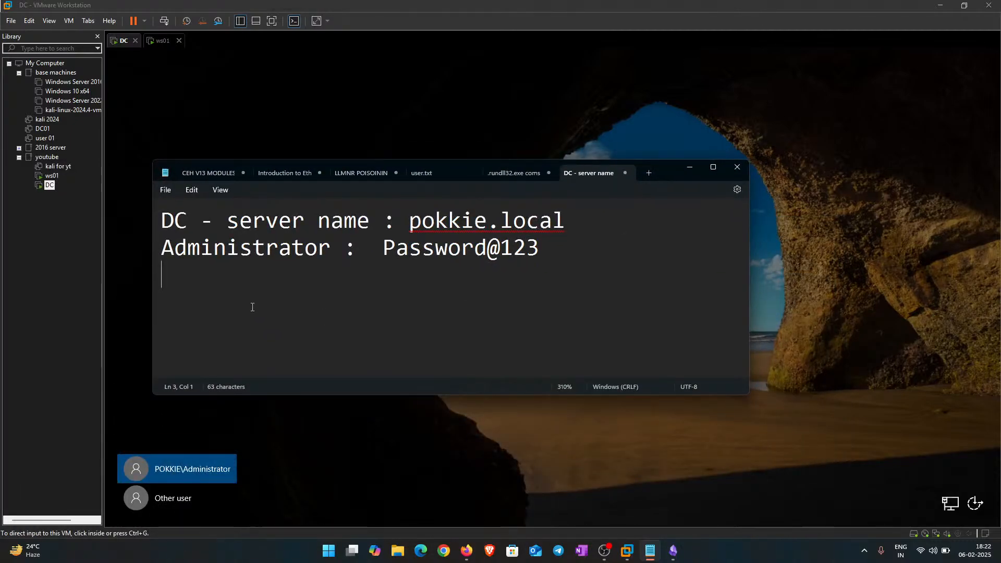
Step: Add the line 'pokkie\Administrator' with its account password to the Notepad note
{"action": "type", "text": "pokkie\\"}
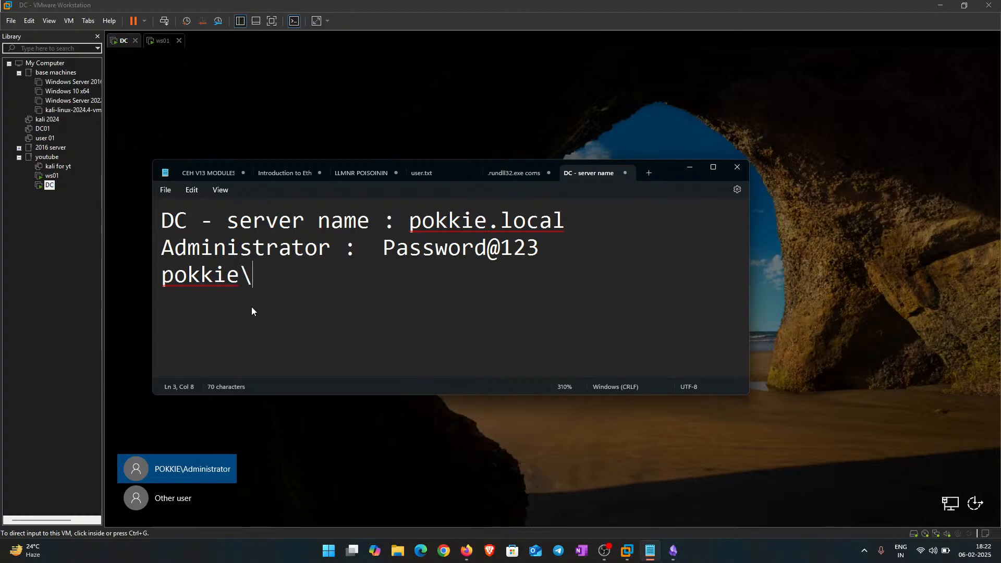
{"action": "type", "text": "Admin"}
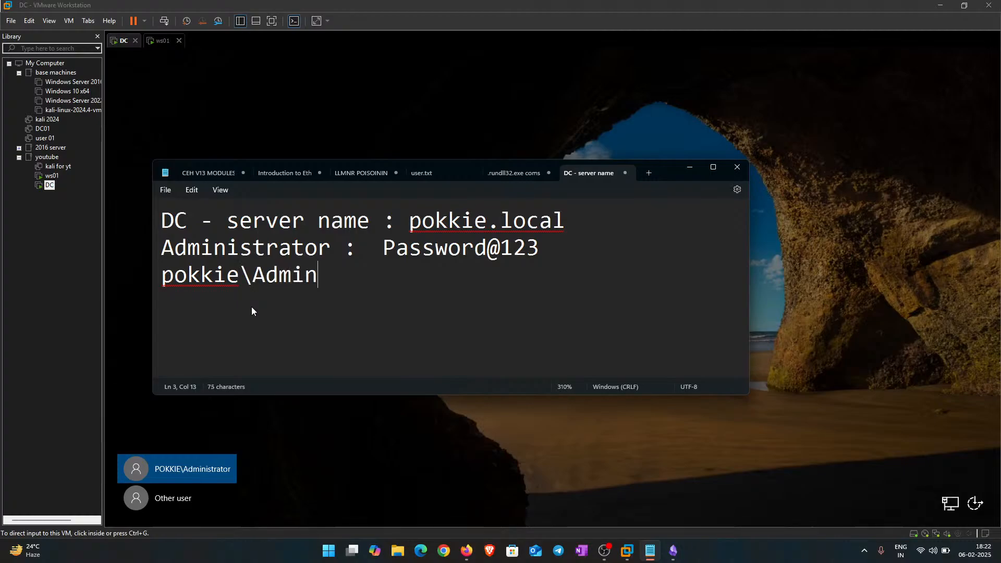
{"action": "type", "text": "istrator : Password@123"}
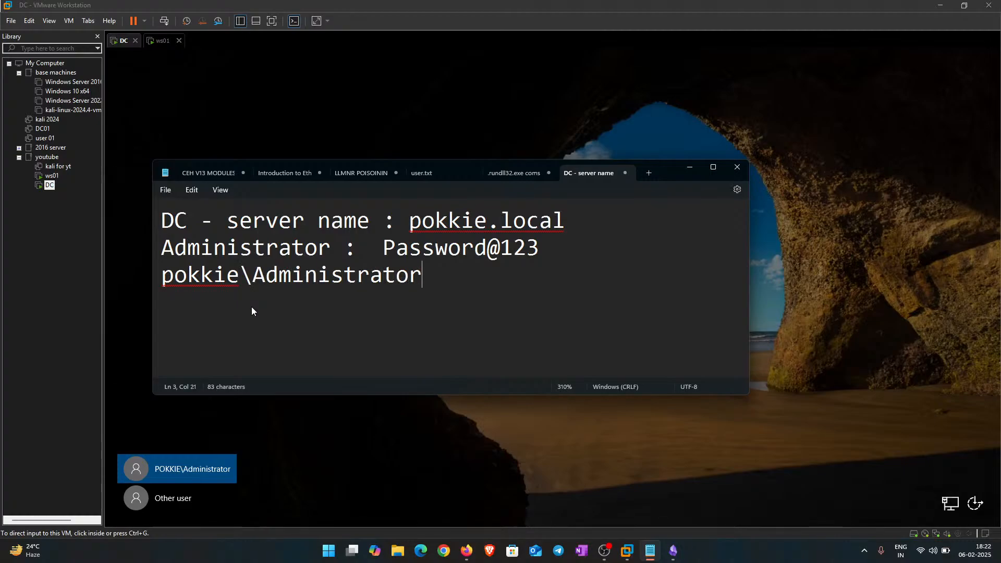
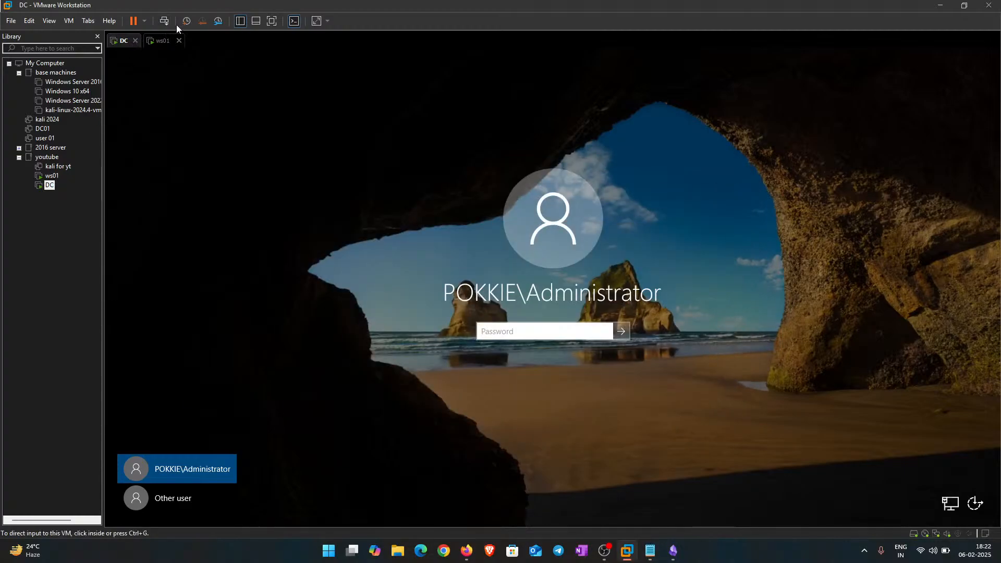
Step: Sign in to the DC as Administrator with the account password
{"action": "left_click", "coordinate": [533, 334]}
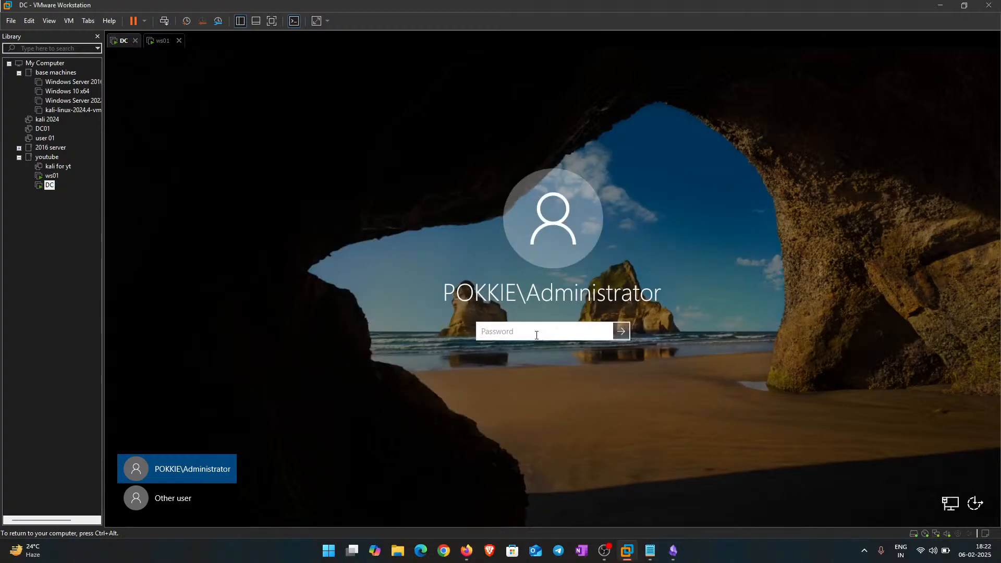
{"action": "type", "text": "Password@123"}
{"action": "key", "text": "Return"}
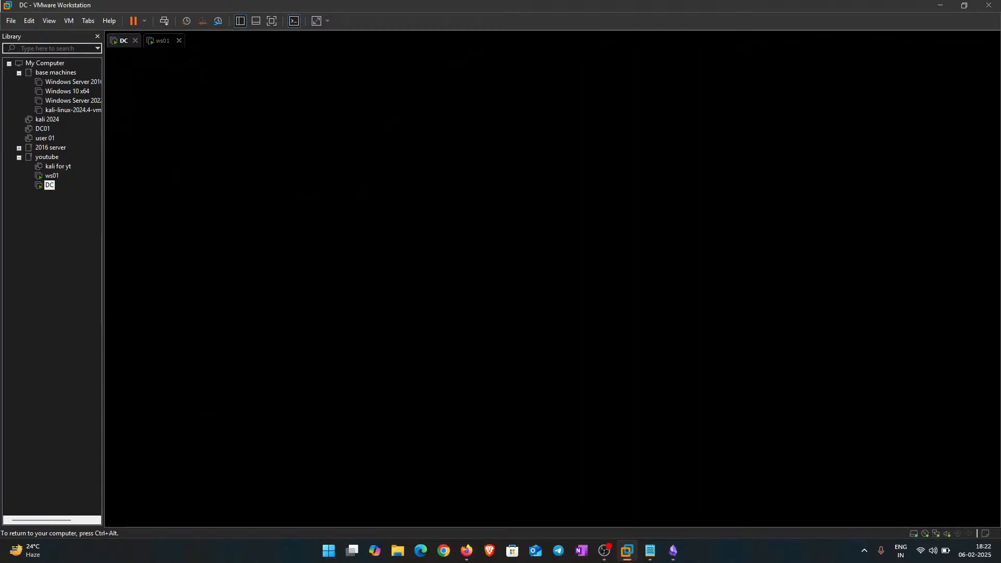
Step: On ws01, dismiss the Edge welcome prompt and choose Install VMware Tools
{"action": "left_click", "coordinate": [150, 42]}
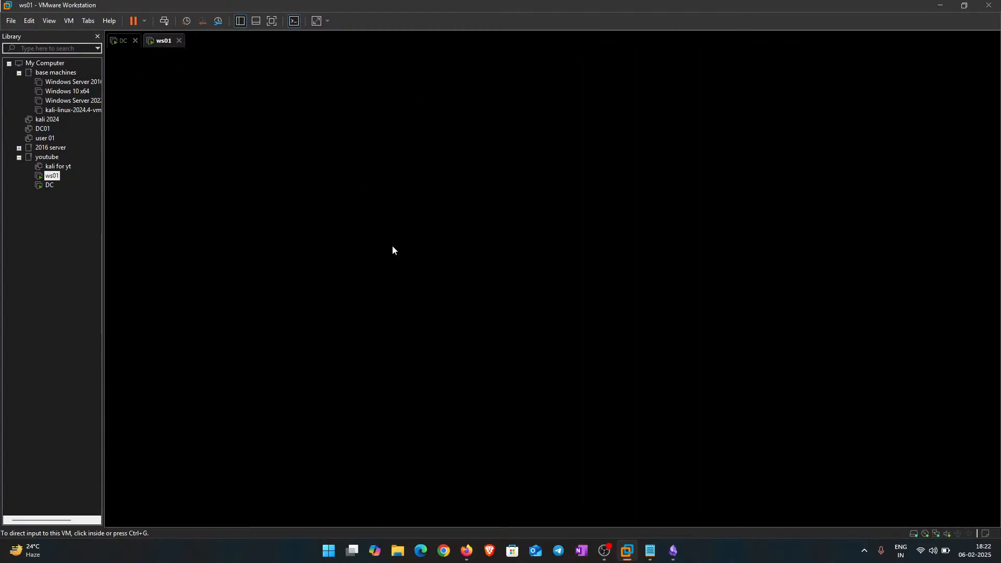
{"action": "left_click", "coordinate": [803, 124]}
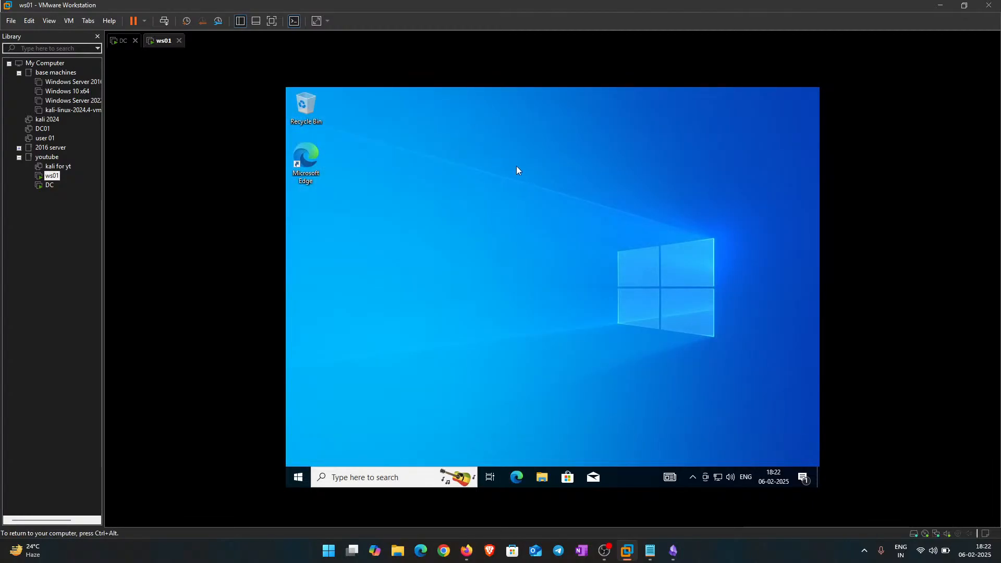
{"action": "right_click", "coordinate": [162, 47]}
{"action": "left_click", "coordinate": [234, 174]}
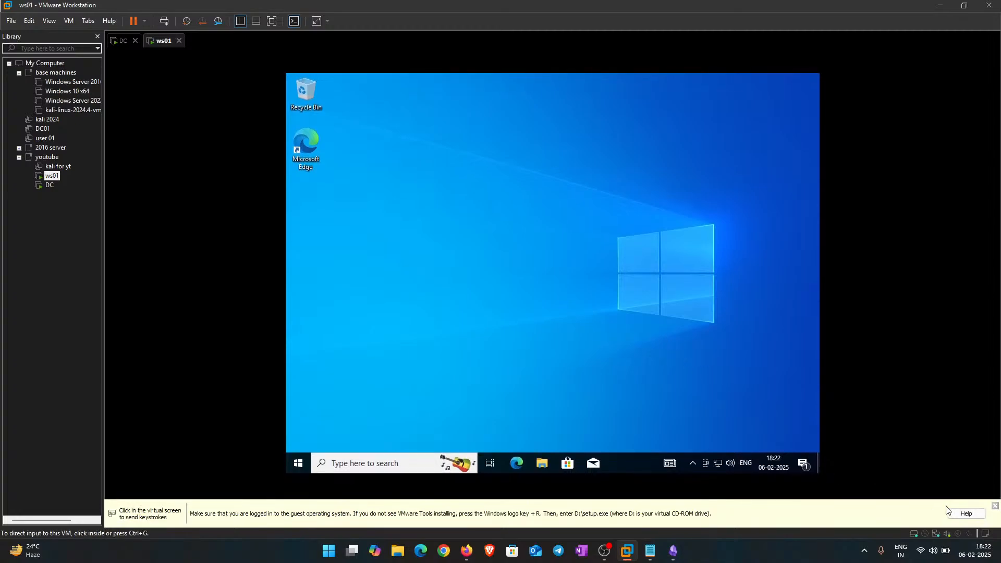
Step: Refresh the ws01 desktop repeatedly until the VMware Tools disc shows up
{"action": "left_click", "coordinate": [539, 273]}
{"action": "right_click", "coordinate": [437, 149]}
{"action": "left_click", "coordinate": [443, 177]}
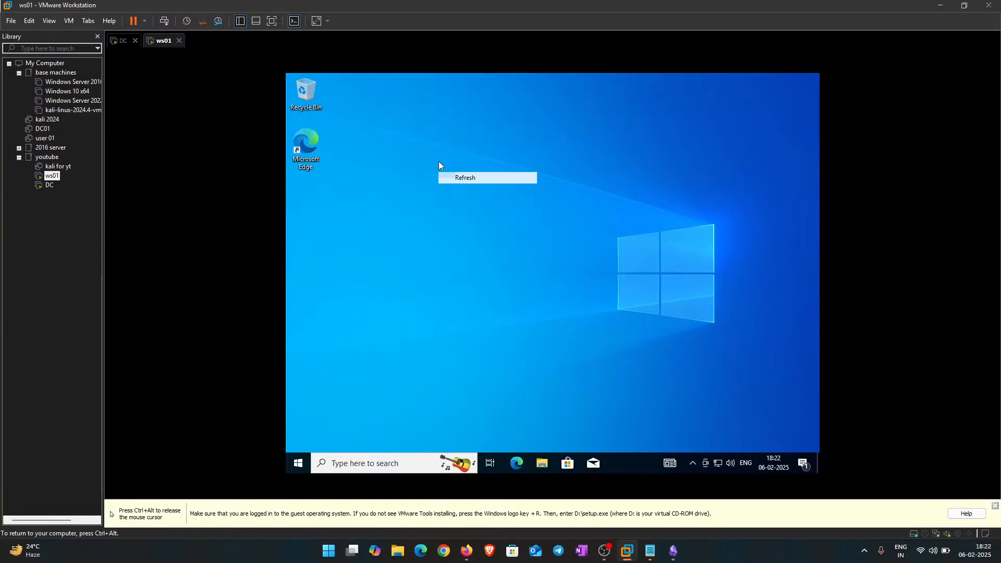
{"action": "right_click", "coordinate": [420, 149]}
{"action": "left_click", "coordinate": [464, 178]}
{"action": "right_click", "coordinate": [464, 174]}
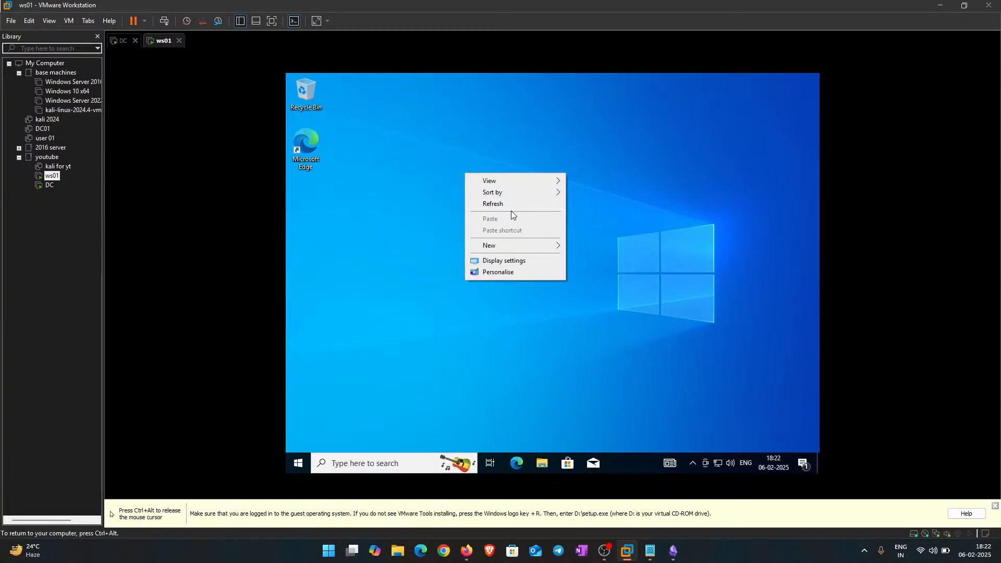
{"action": "left_click", "coordinate": [513, 203]}
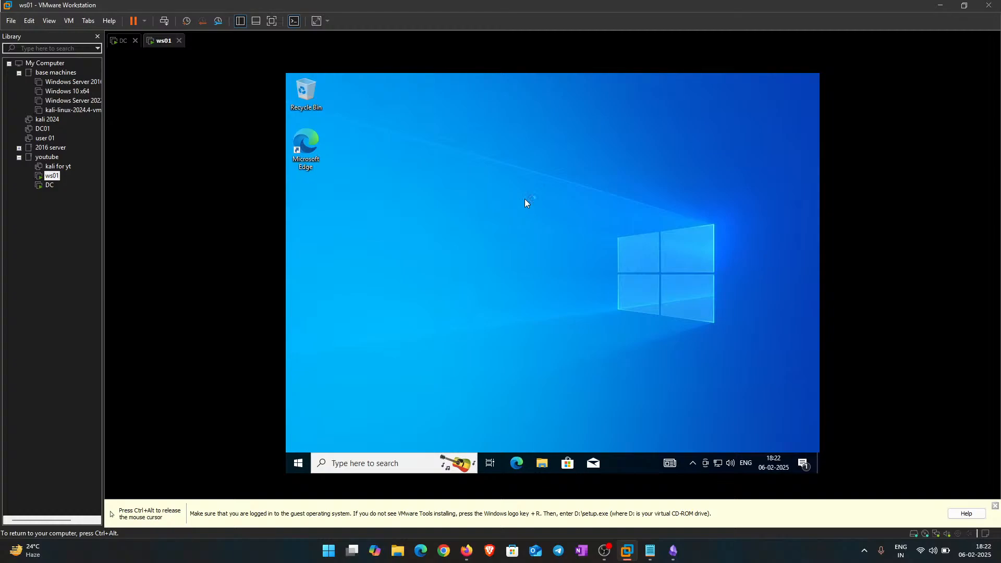
{"action": "right_click", "coordinate": [515, 176]}
{"action": "left_click", "coordinate": [545, 205]}
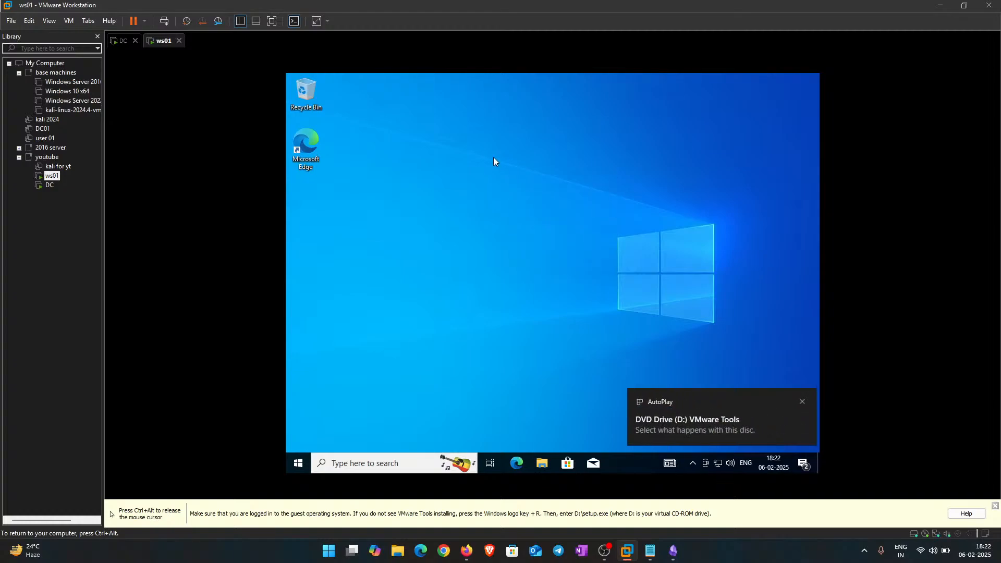
Step: Run setup64.exe from the VMware Tools disc and install with the Typical setup type, then return to the DC
{"action": "left_click", "coordinate": [677, 419]}
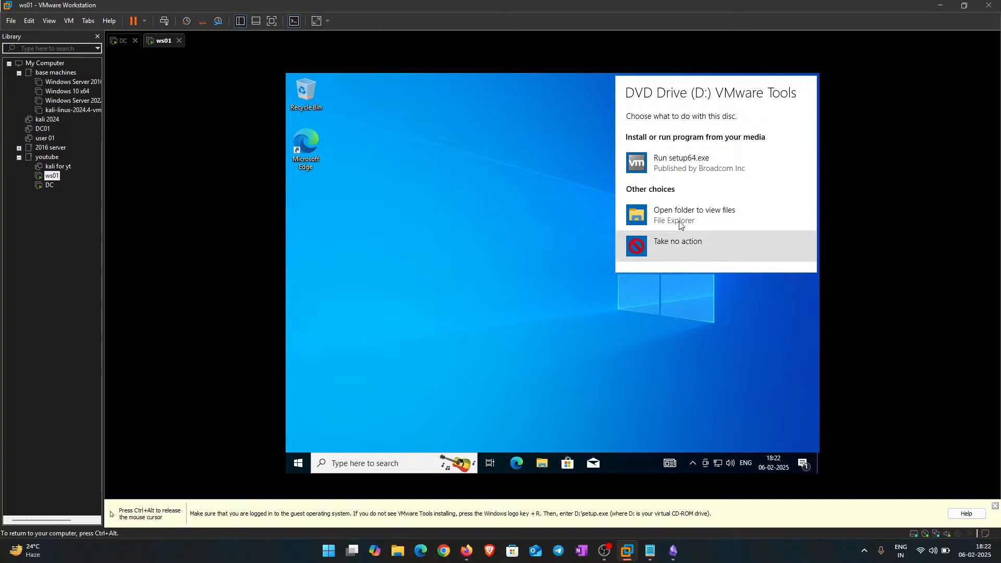
{"action": "left_click", "coordinate": [689, 166]}
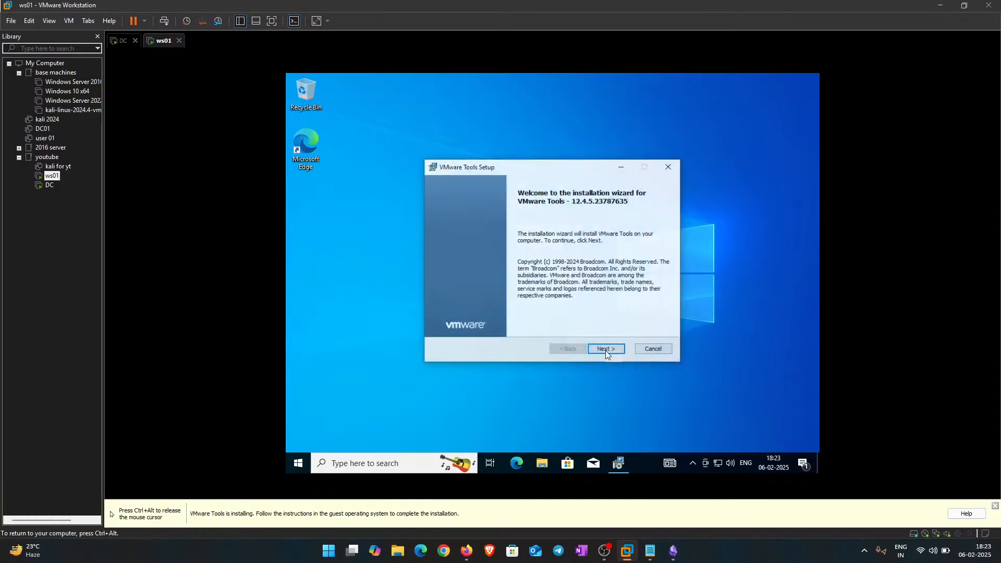
{"action": "left_click", "coordinate": [605, 349]}
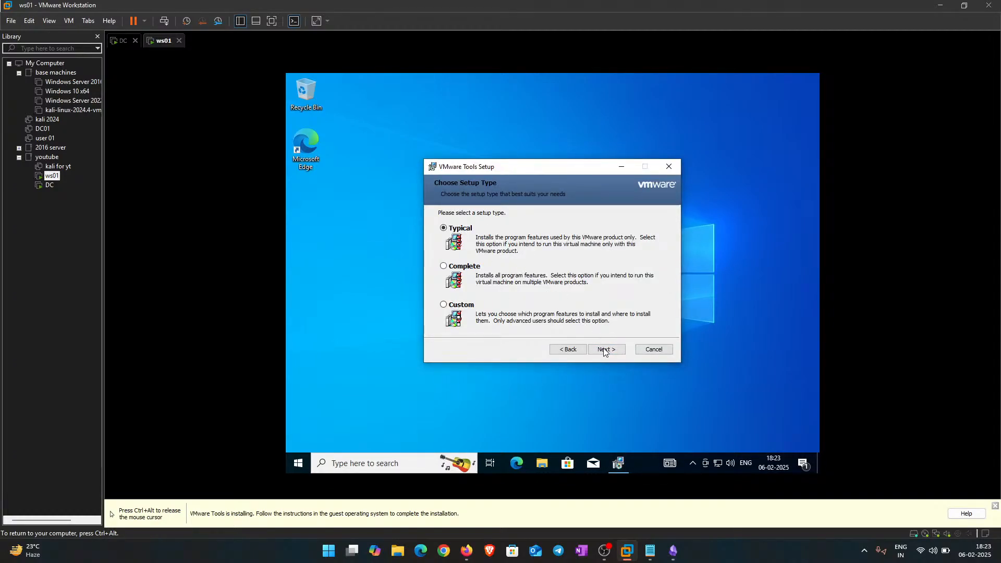
{"action": "left_click", "coordinate": [605, 349]}
{"action": "left_click", "coordinate": [603, 350]}
{"action": "key", "text": "ctrl+alt"}
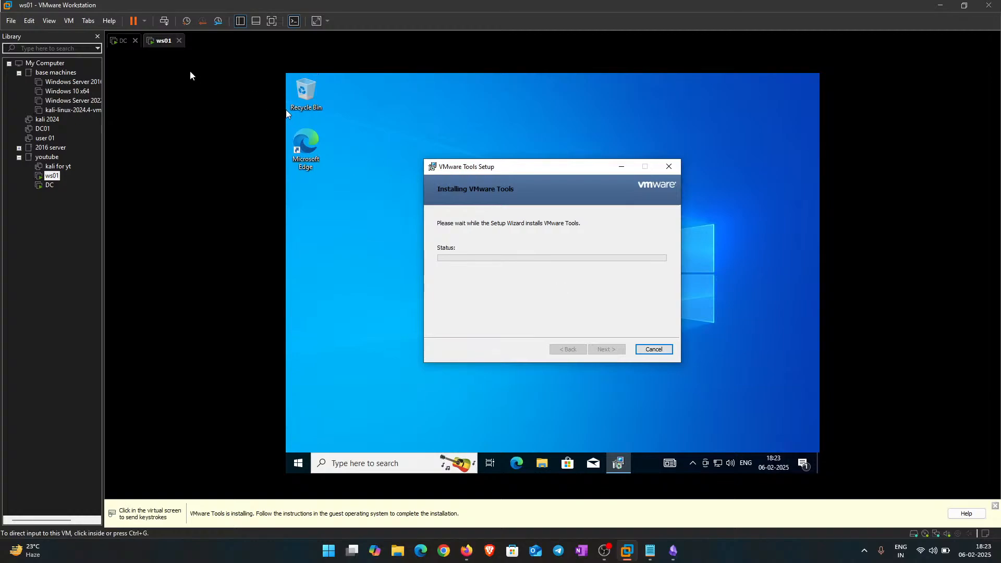
{"action": "left_click", "coordinate": [121, 41]}
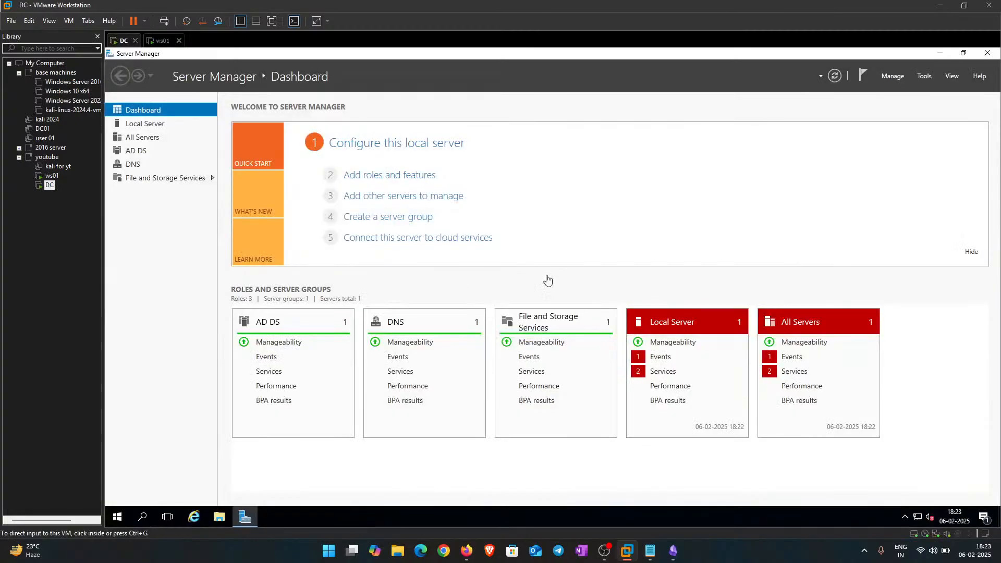
Step: In Add Roles and Features targeting DC.pokkie.local, select Active Directory Certificate Services with its management features
{"action": "left_click", "coordinate": [862, 76]}
{"action": "left_click", "coordinate": [892, 76]}
{"action": "left_click", "coordinate": [893, 76]}
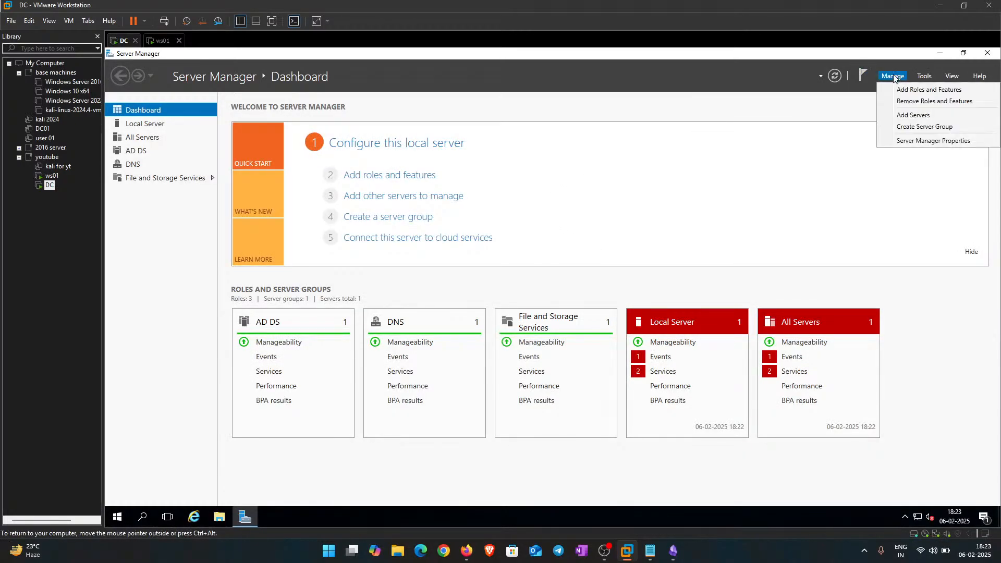
{"action": "left_click", "coordinate": [899, 92]}
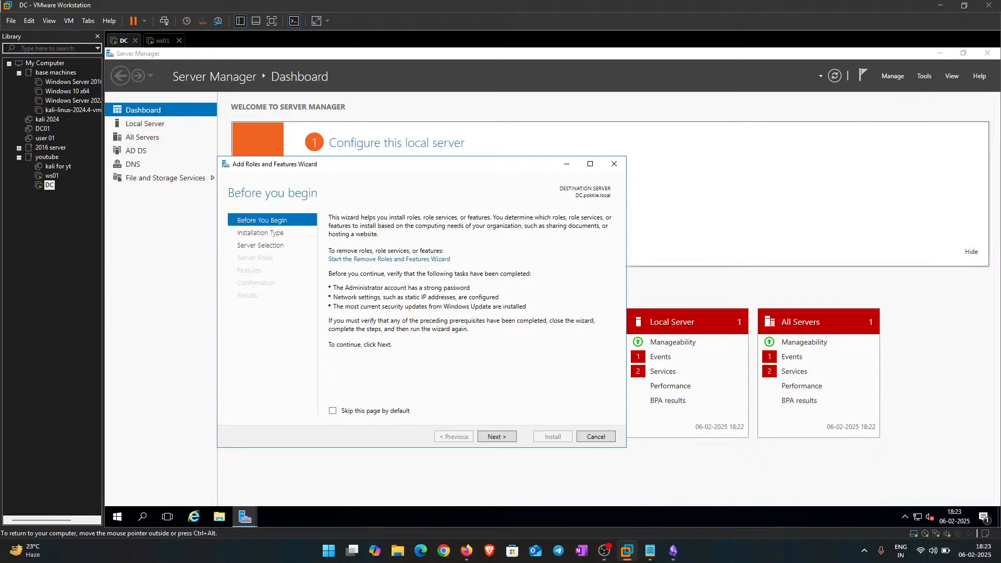
{"action": "left_click", "coordinate": [494, 435]}
{"action": "left_click", "coordinate": [495, 437]}
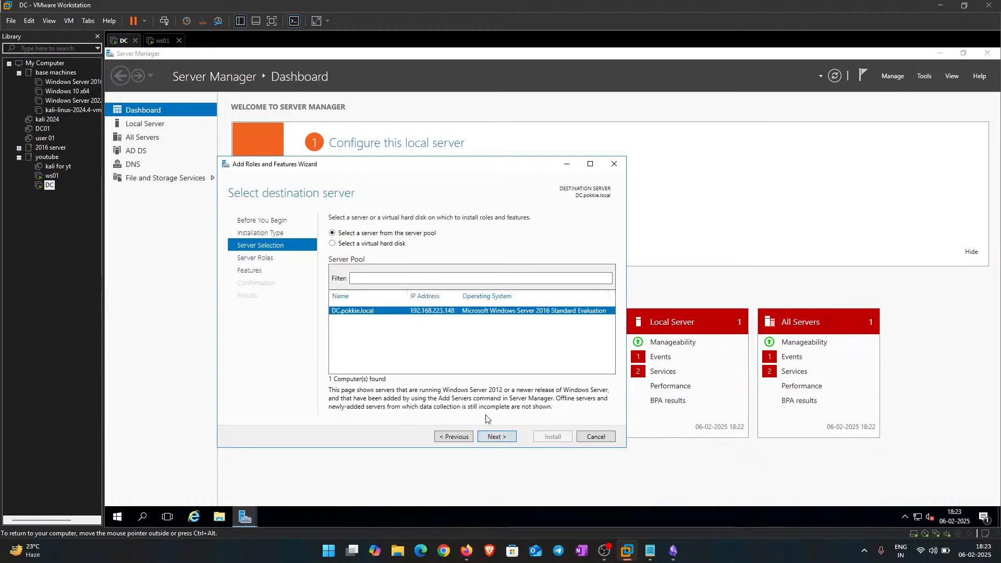
{"action": "left_click", "coordinate": [501, 438]}
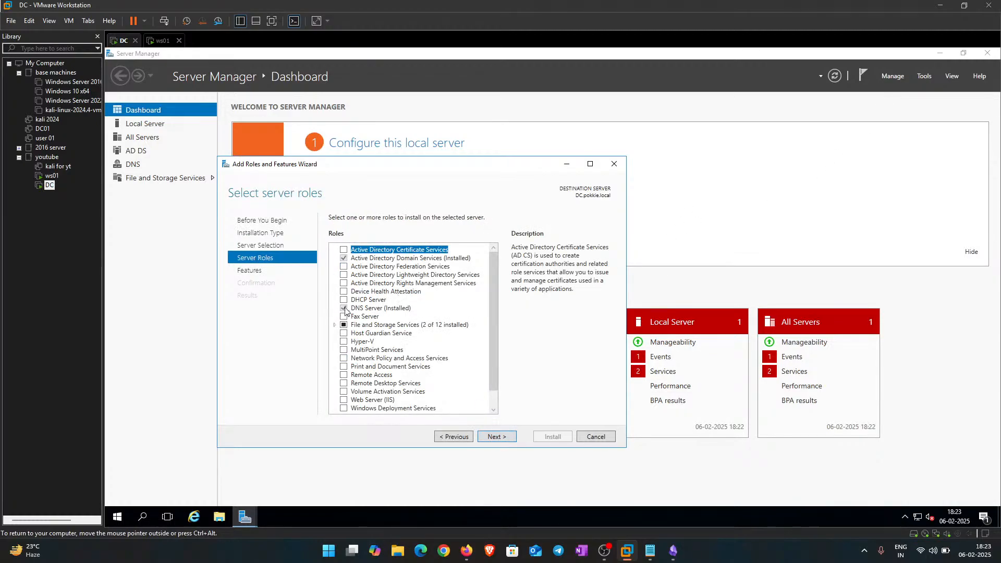
{"action": "left_click", "coordinate": [344, 250]}
{"action": "left_click", "coordinate": [459, 395]}
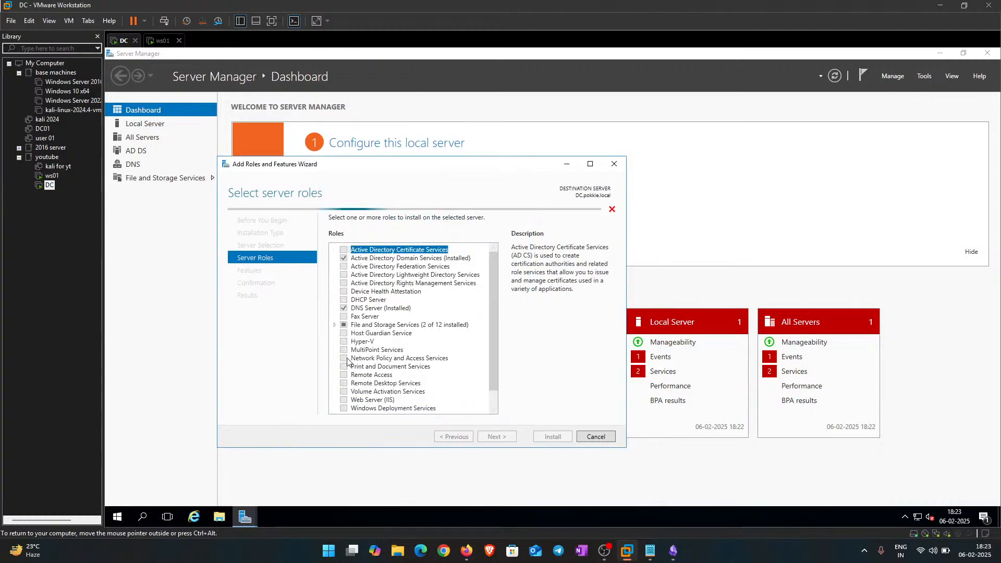
Step: Glance at File and Storage Services, keep Certification Authority as role service, and start the installation
{"action": "left_click", "coordinate": [336, 325]}
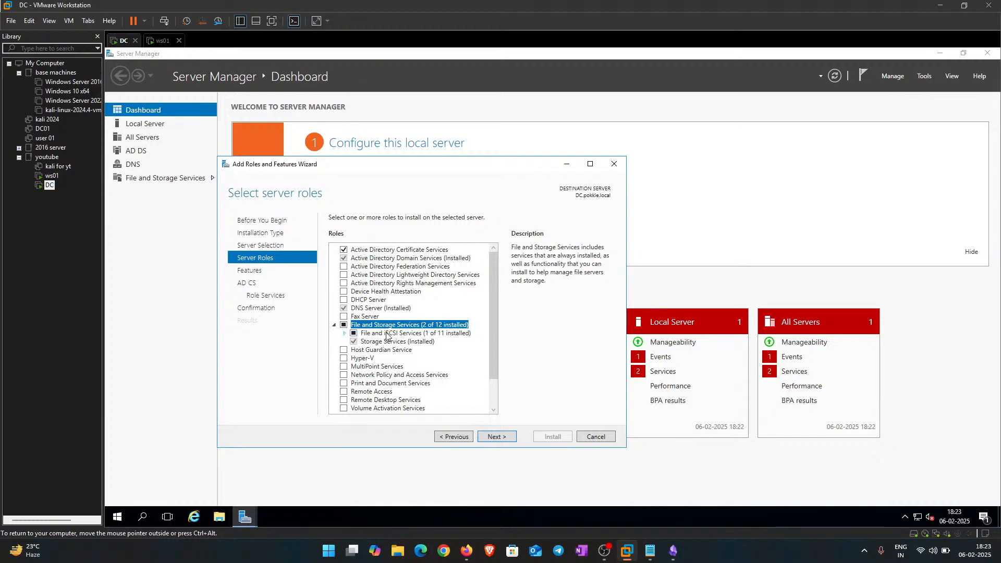
{"action": "left_click", "coordinate": [345, 333]}
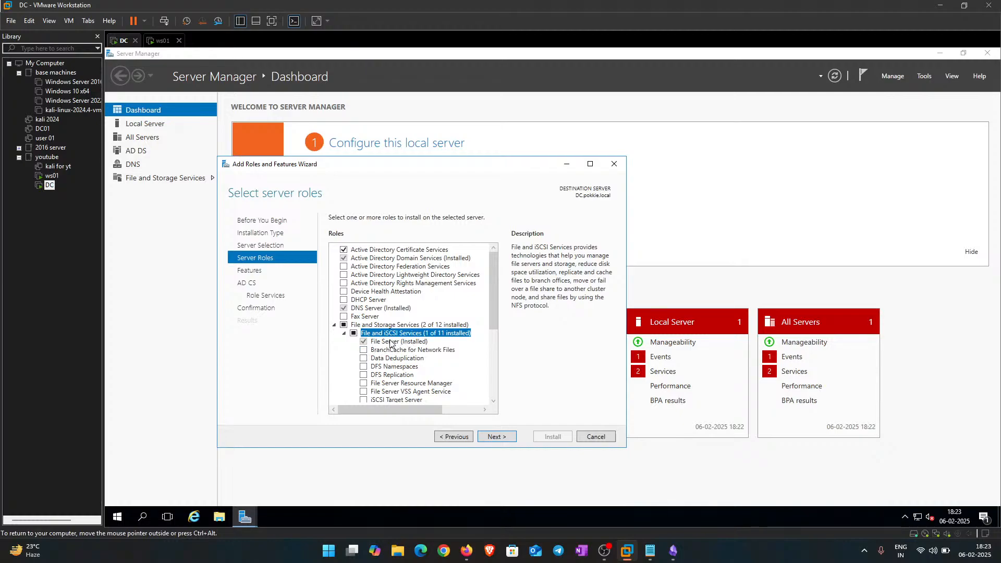
{"action": "scroll", "coordinate": [373, 344], "scroll_direction": "down", "scroll_amount": 3}
{"action": "scroll", "coordinate": [373, 344], "scroll_direction": "up", "scroll_amount": 3}
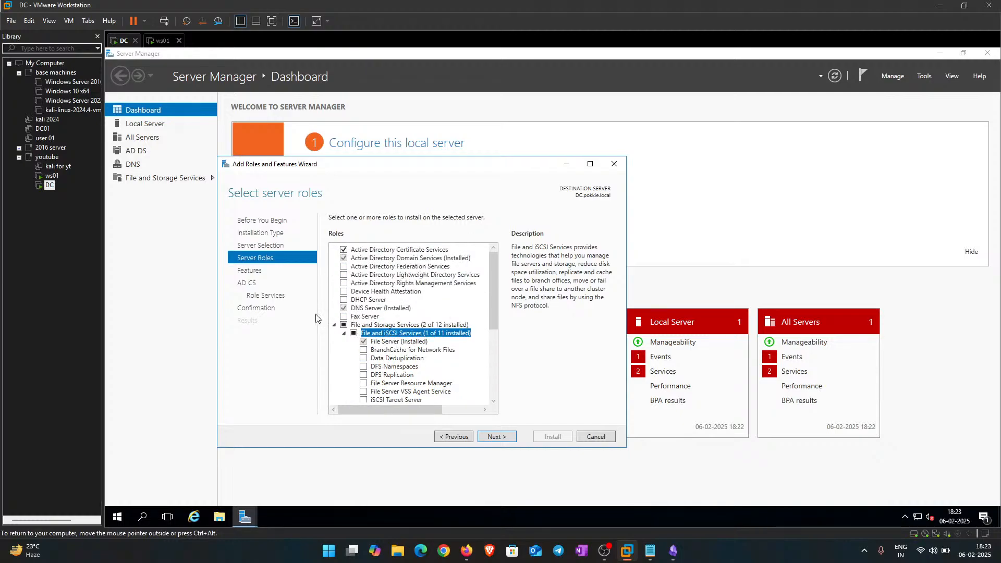
{"action": "left_click", "coordinate": [345, 333]}
{"action": "left_click", "coordinate": [335, 325]}
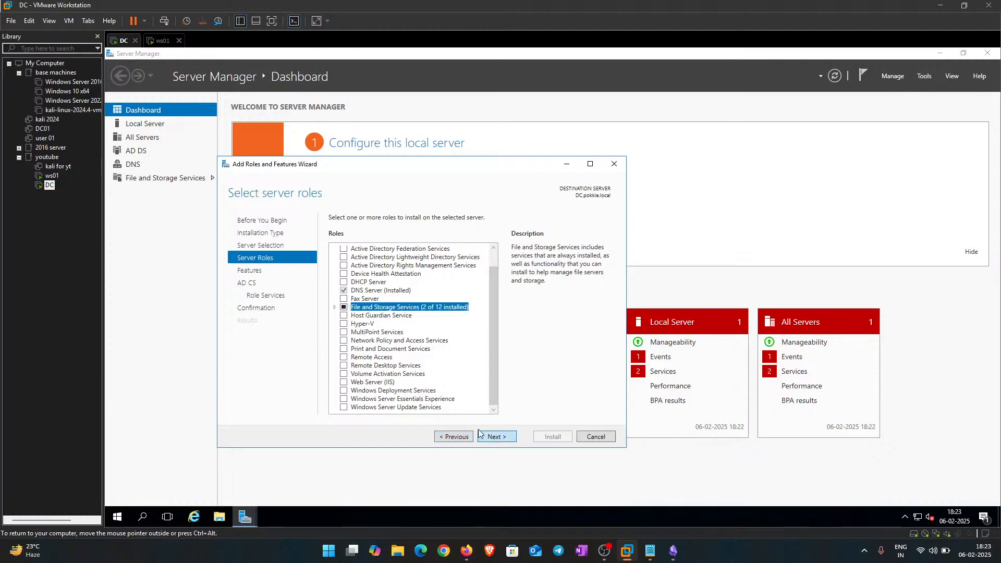
{"action": "left_click", "coordinate": [496, 436]}
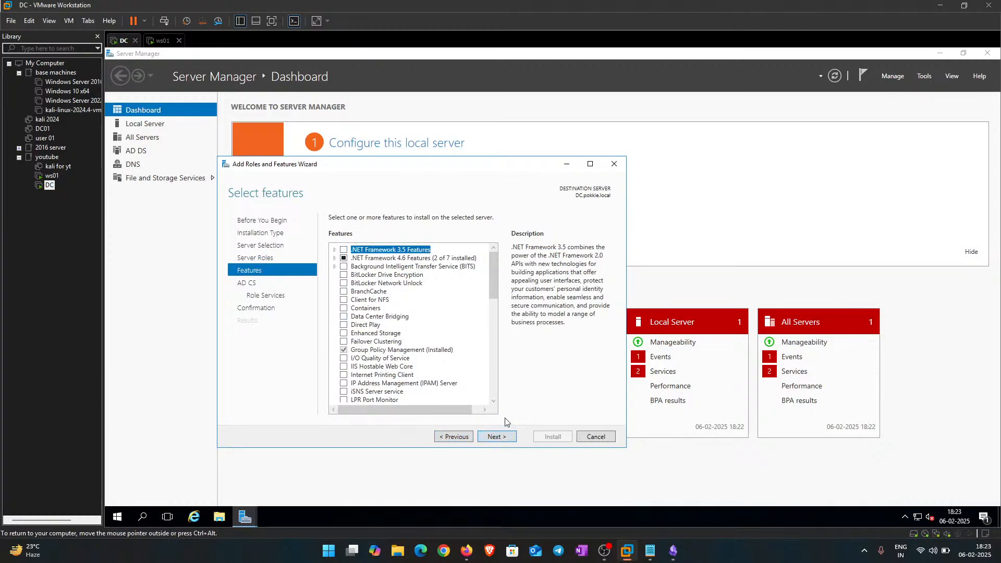
{"action": "scroll", "coordinate": [406, 328], "scroll_direction": "down", "scroll_amount": 5}
{"action": "scroll", "coordinate": [407, 329], "scroll_direction": "up", "scroll_amount": 3}
{"action": "left_click", "coordinate": [508, 436]}
{"action": "left_click", "coordinate": [509, 437]}
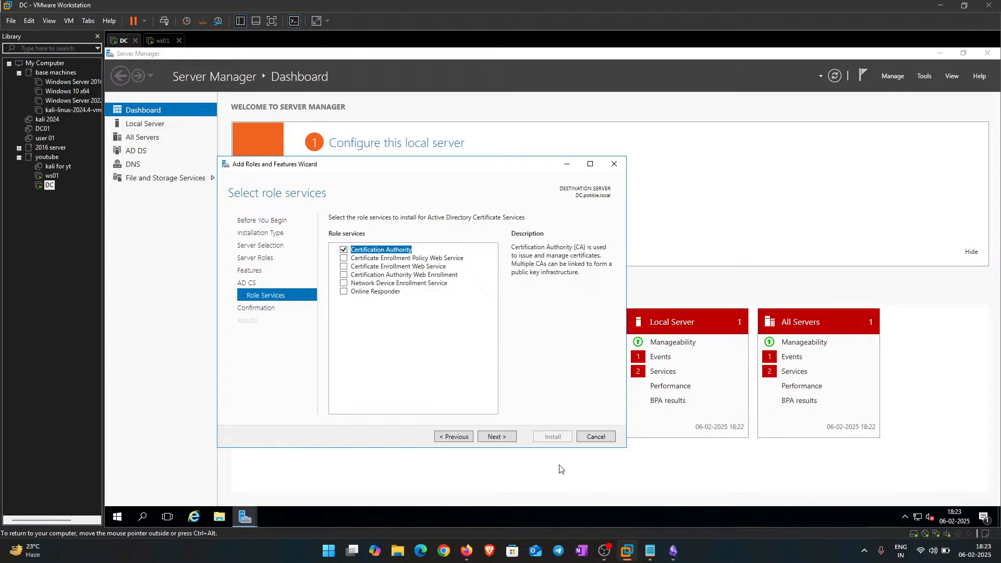
{"action": "left_click", "coordinate": [492, 438]}
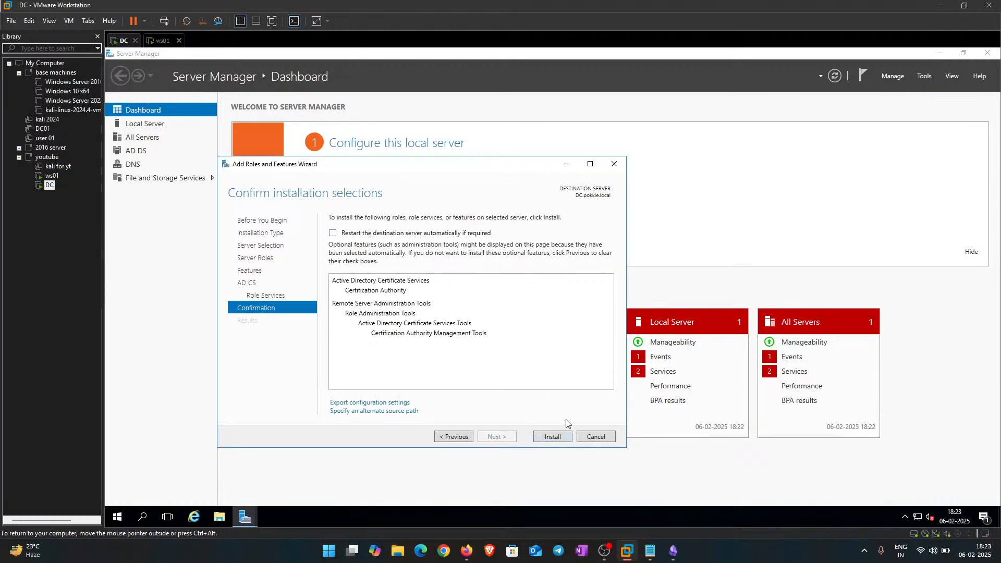
{"action": "left_click", "coordinate": [553, 437]}
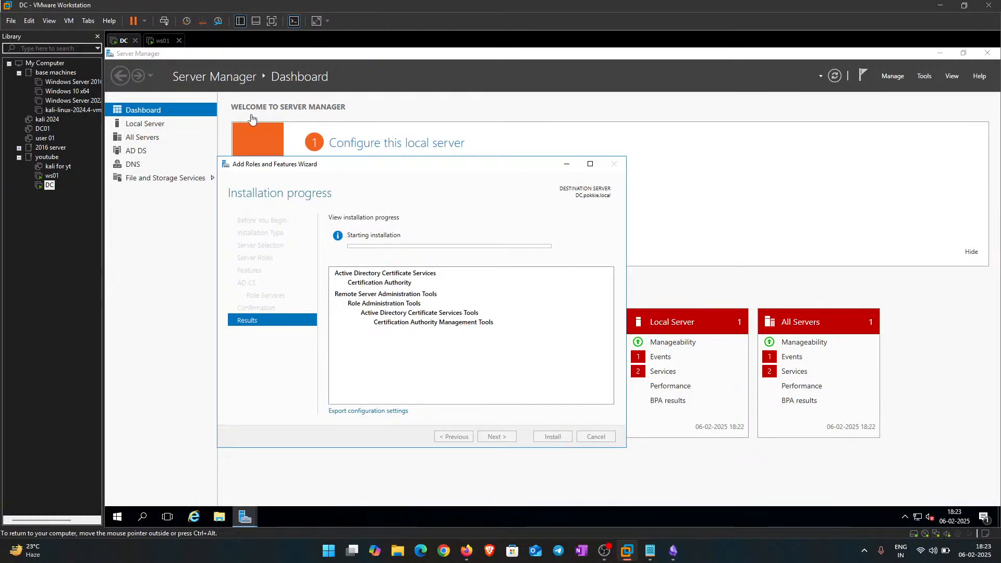
Step: On ws01, finish the VMware Tools setup, move the restart prompt aside and refresh the desktop
{"action": "left_click", "coordinate": [164, 41]}
{"action": "left_click", "coordinate": [576, 287]}
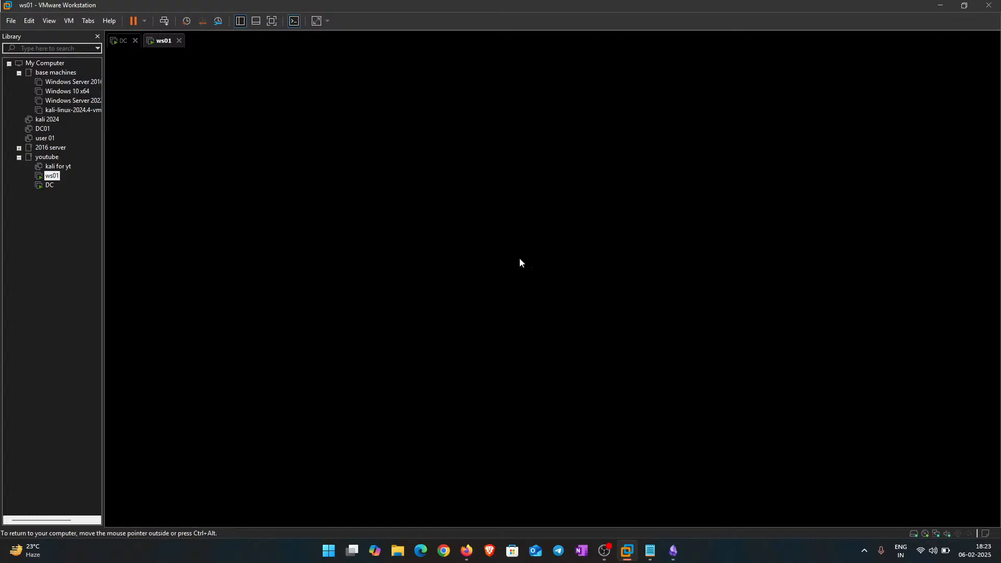
{"action": "left_click", "coordinate": [516, 340]}
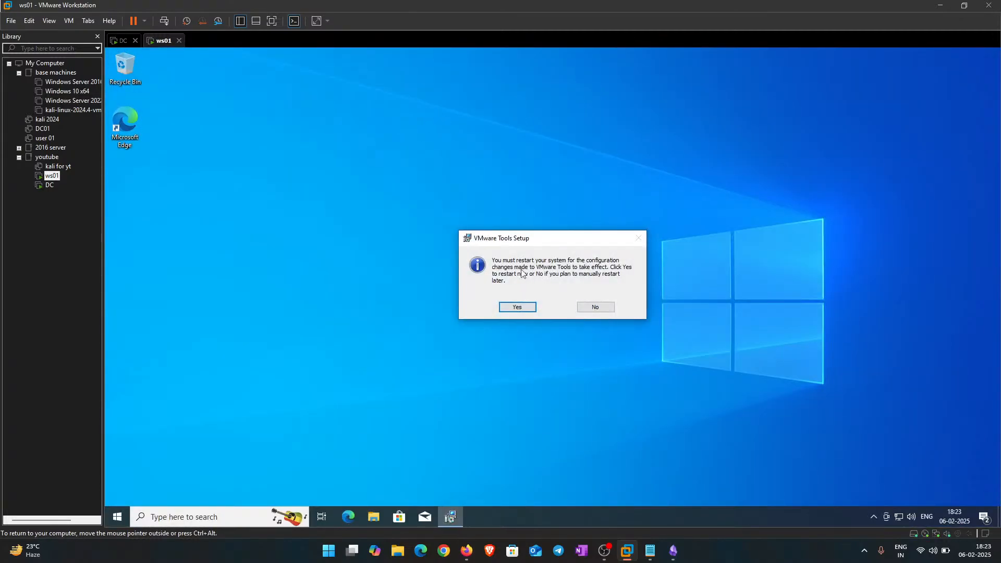
{"action": "right_click", "coordinate": [368, 261]}
{"action": "left_click", "coordinate": [412, 292]}
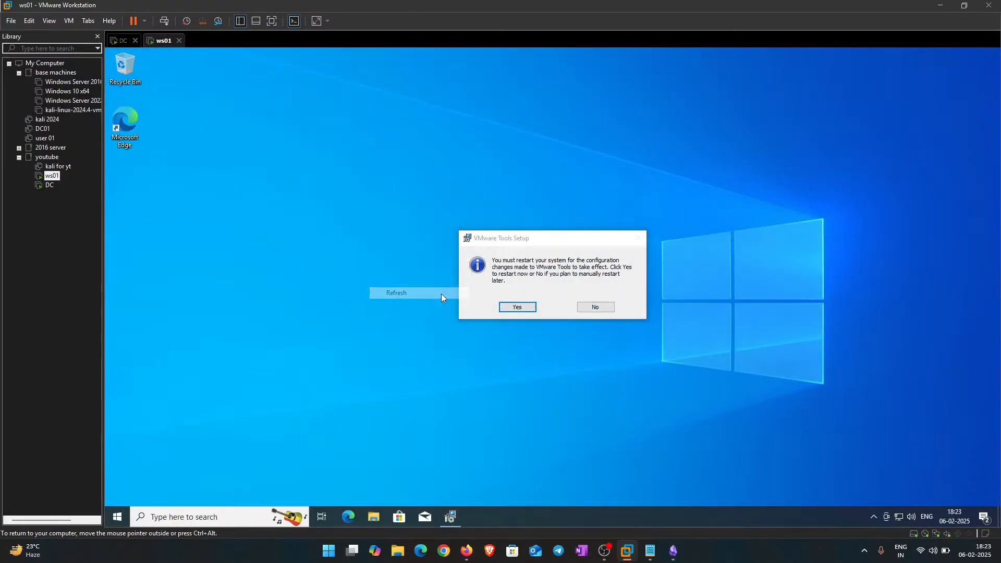
{"action": "left_click_drag", "start_coordinate": [518, 235], "coordinate": [560, 155]}
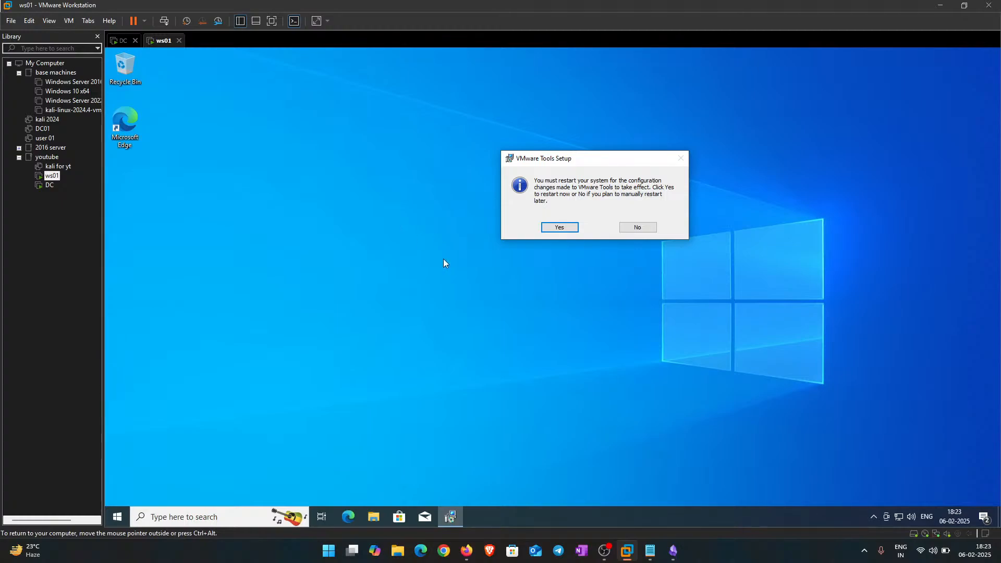
{"action": "right_click", "coordinate": [287, 155]}
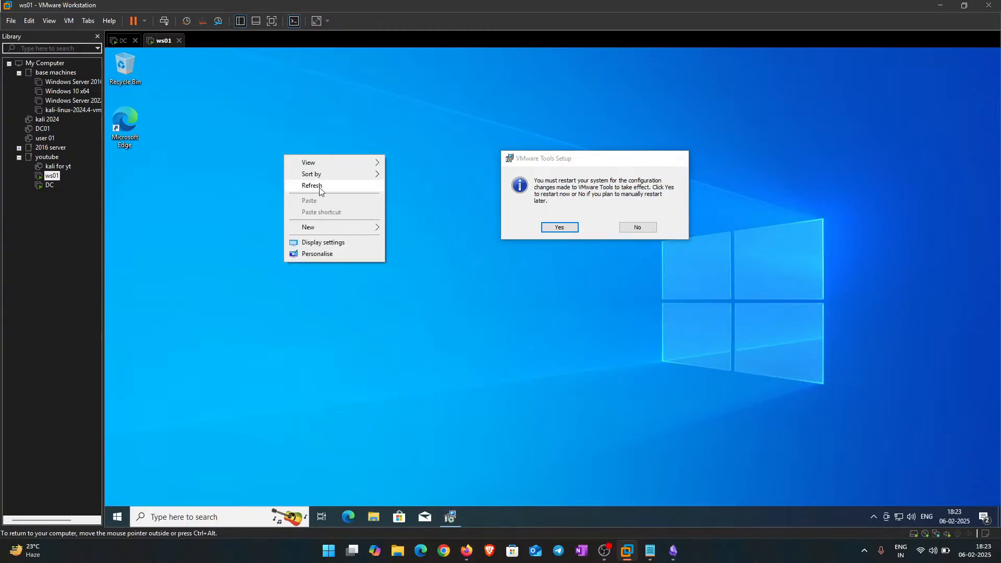
{"action": "left_click", "coordinate": [319, 186]}
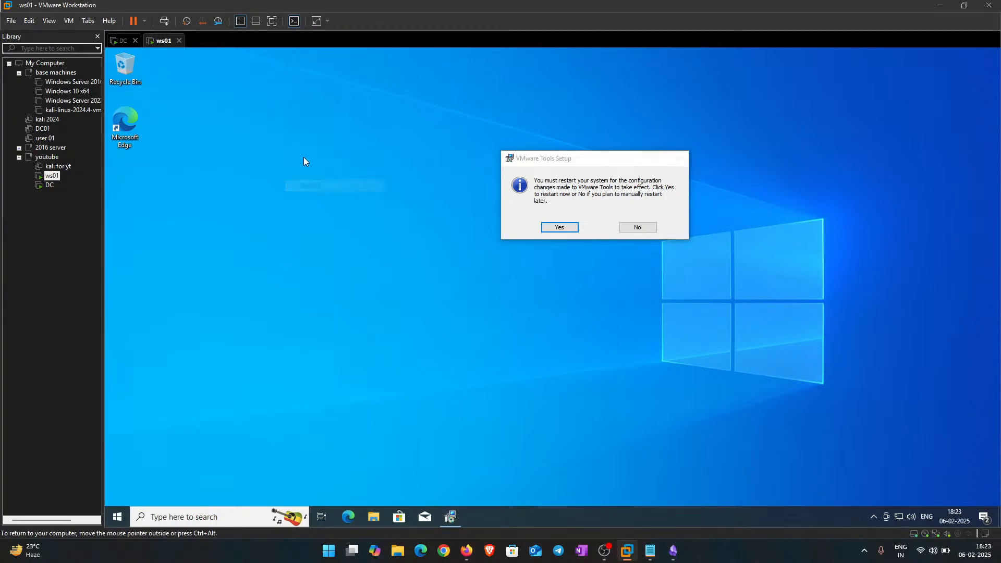
Step: Search ws01 for 'view RAM info' to open the Settings About page
{"action": "left_click", "coordinate": [118, 509]}
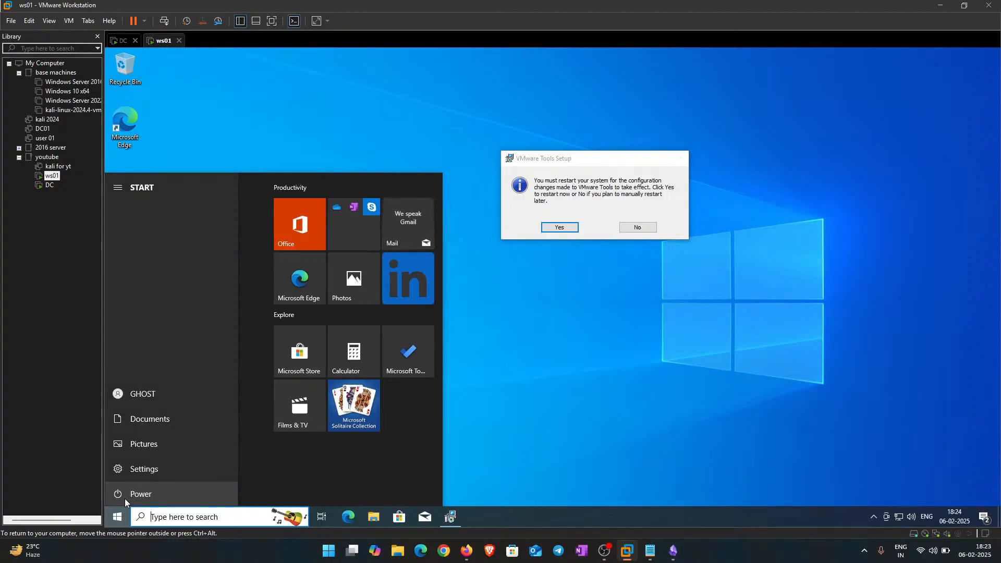
{"action": "type", "text": "v"}
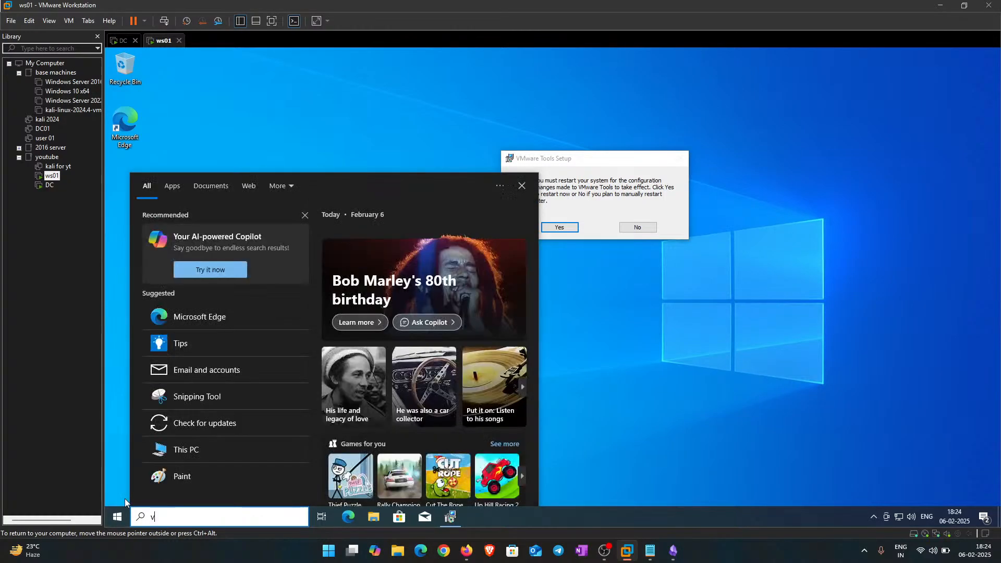
{"action": "type", "text": "iew"}
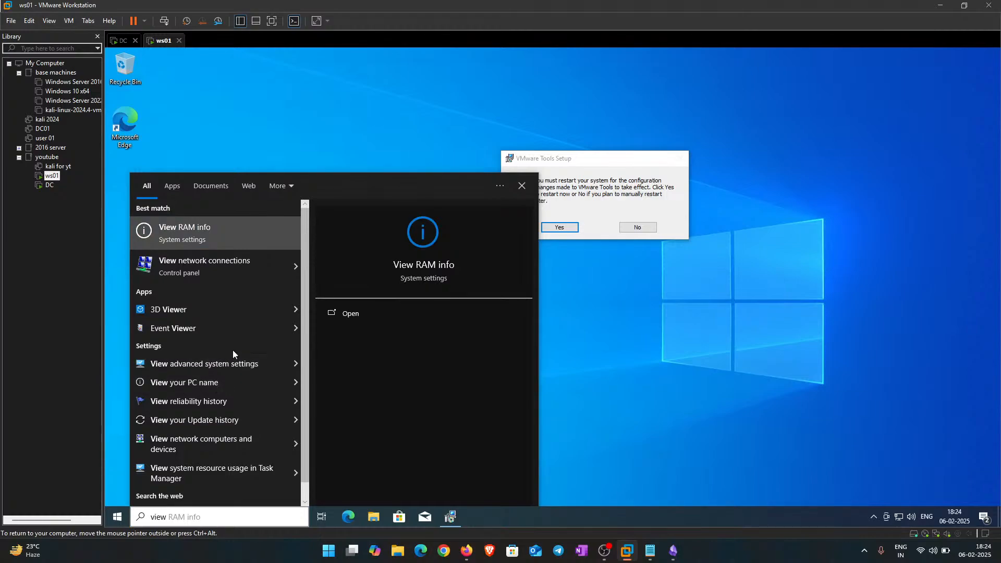
{"action": "key", "text": "Return"}
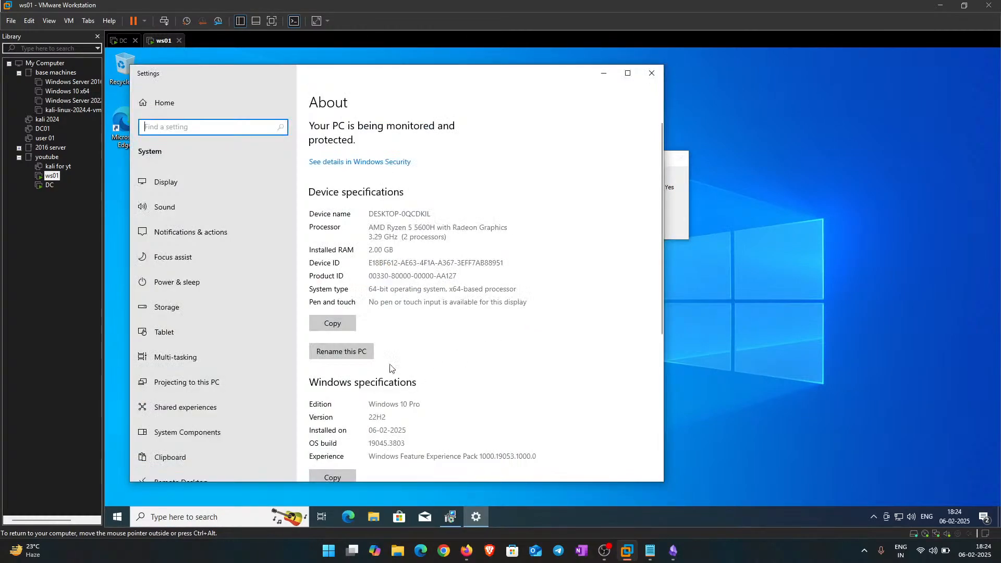
Step: Correct the mistyped name, rename ws01's PC to win-machine and choose Restart now
{"action": "left_click", "coordinate": [341, 351]}
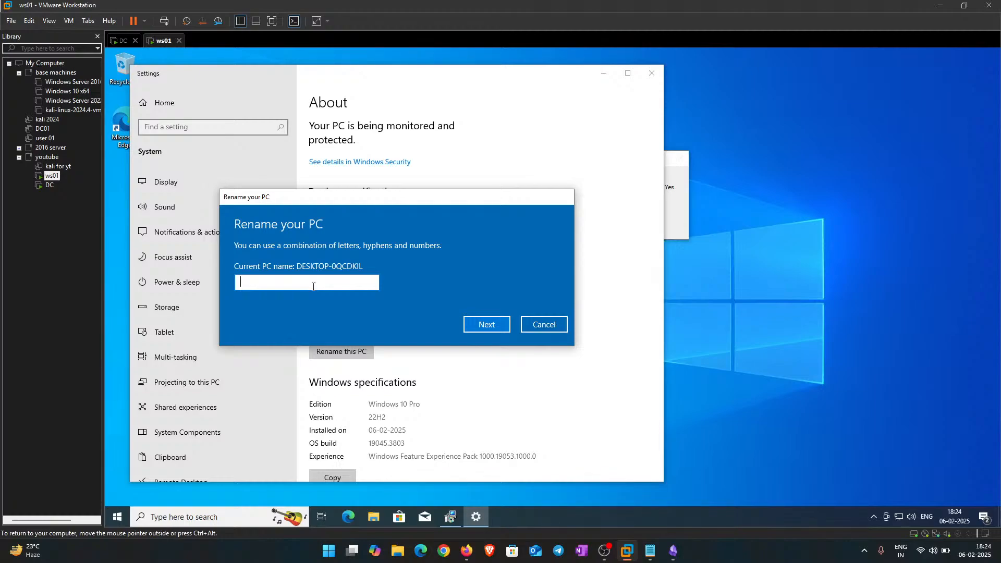
{"action": "type", "text": "win-serv"}
{"action": "key", "text": "ctrl+a"}
{"action": "key", "text": "BackSpace"}
{"action": "type", "text": "wind"}
{"action": "type", "text": "machine"}
{"action": "key", "text": "Return"}
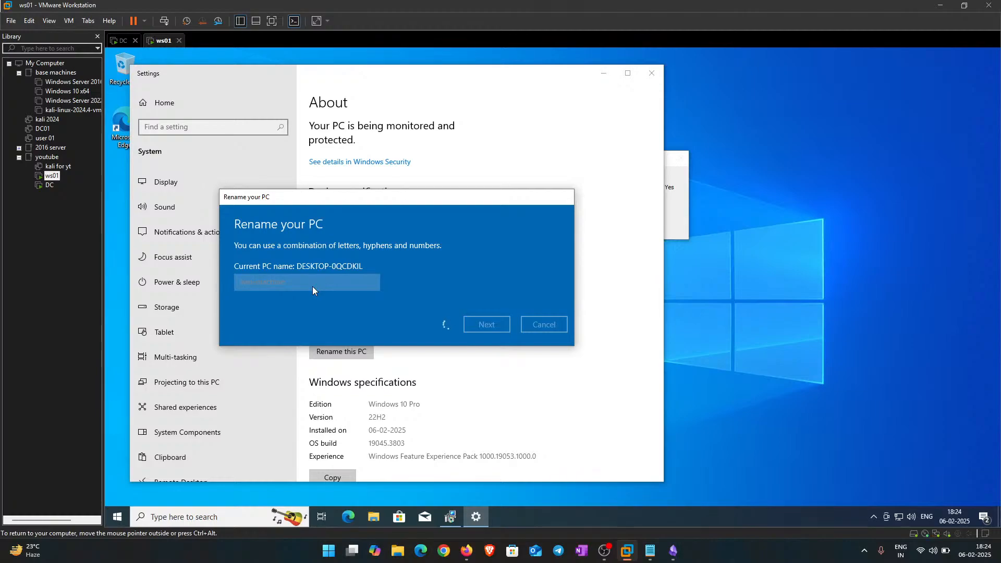
{"action": "left_click_drag", "start_coordinate": [340, 202], "coordinate": [364, 176]}
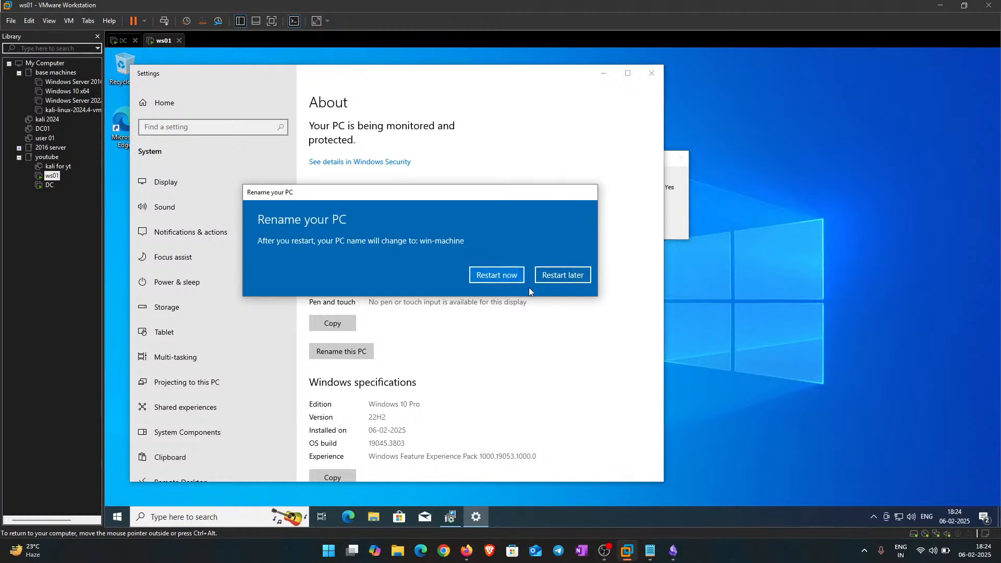
{"action": "left_click", "coordinate": [496, 275]}
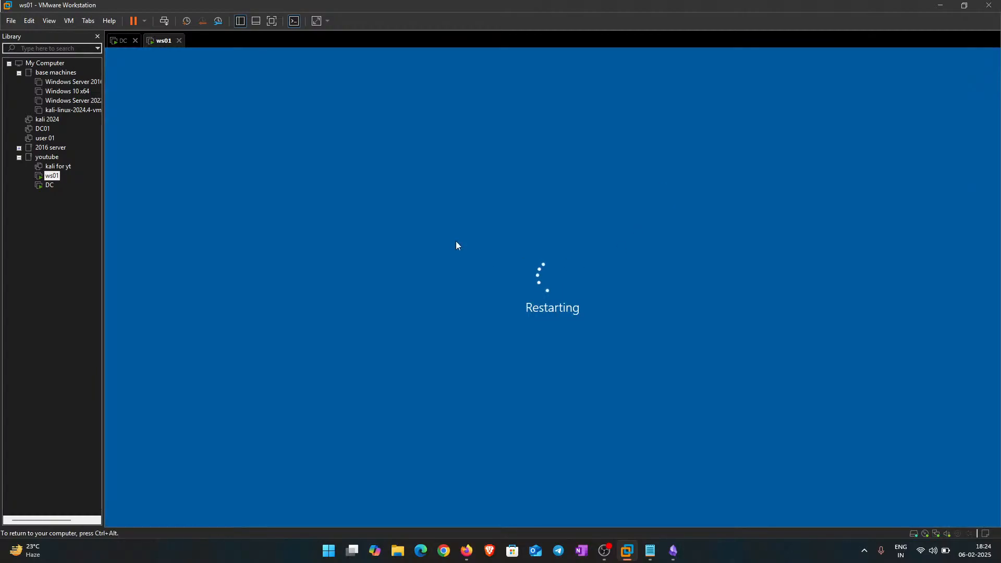
Step: On the DC, launch Configure AD CS with Administrator credentials and select the Certification Authority role service
{"action": "left_click", "coordinate": [122, 42]}
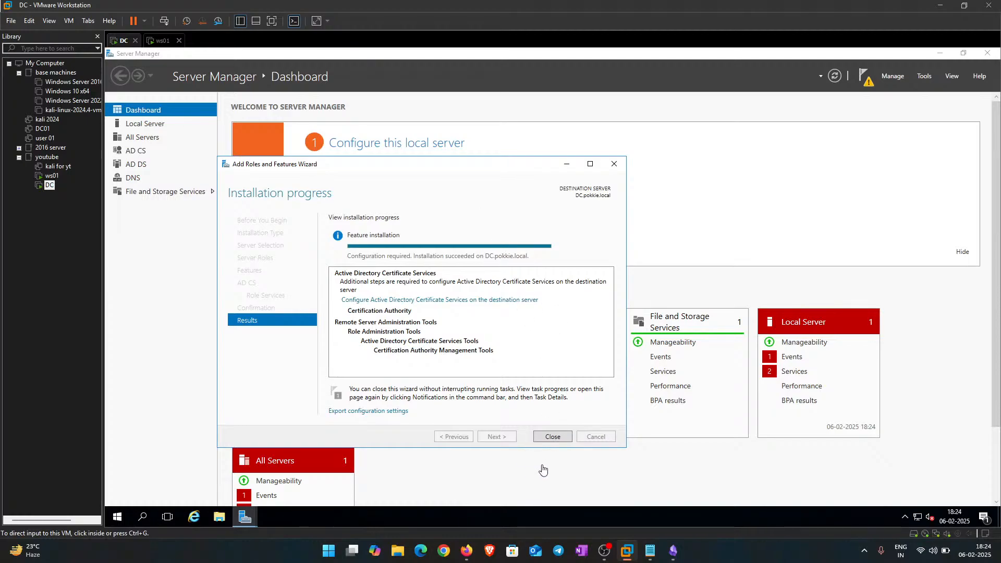
{"action": "left_click", "coordinate": [552, 438]}
{"action": "left_click", "coordinate": [865, 76]}
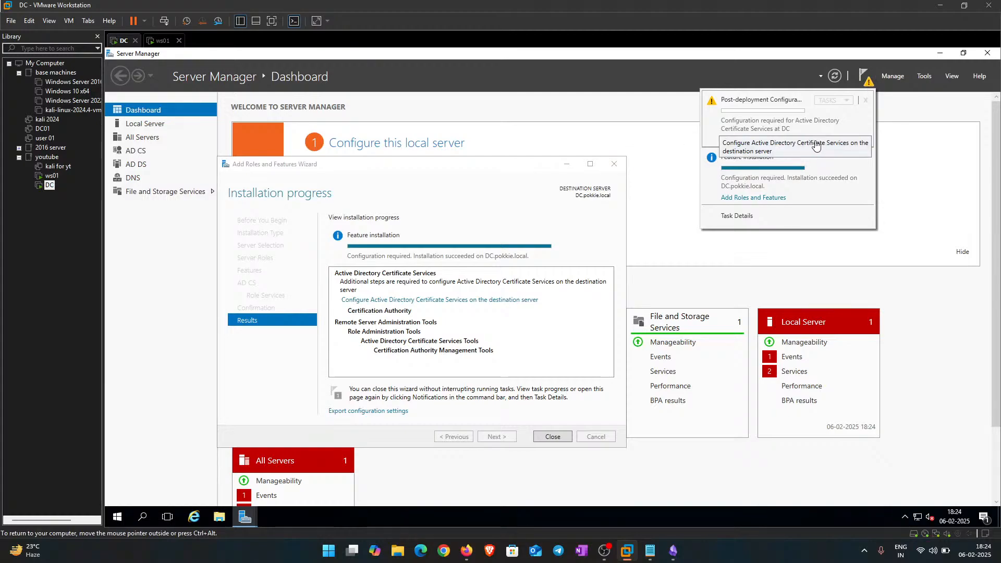
{"action": "left_click", "coordinate": [794, 139]}
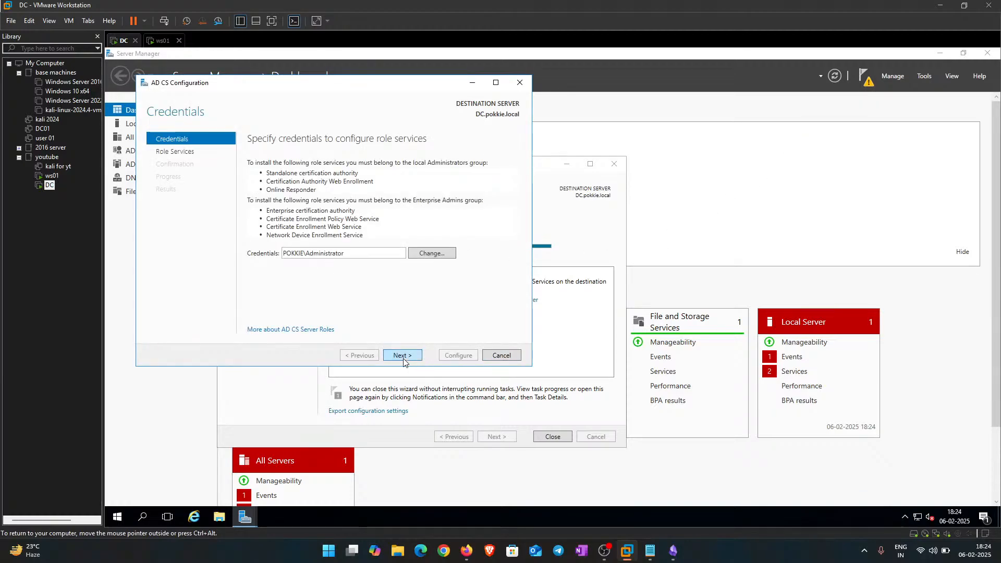
{"action": "left_click", "coordinate": [403, 356]}
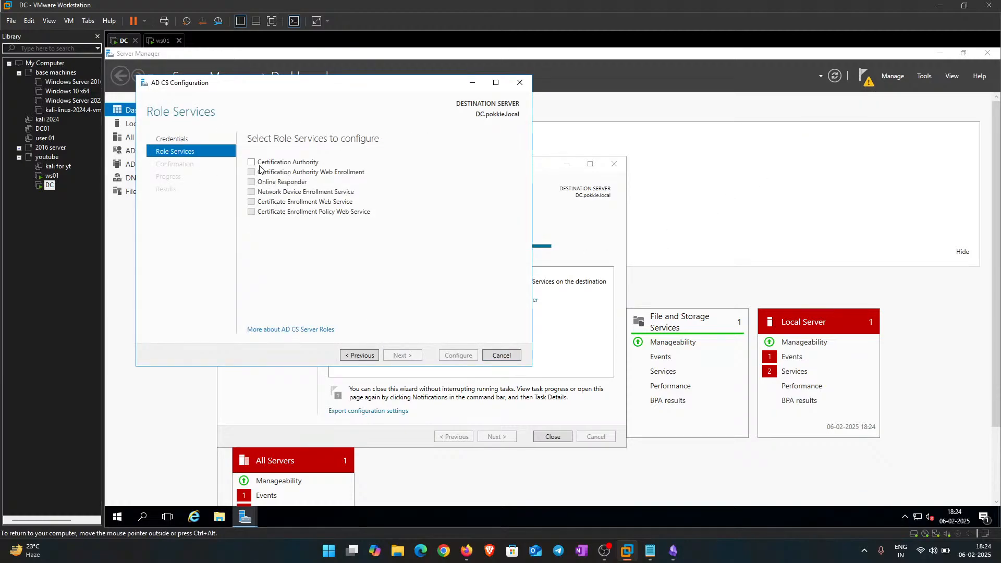
{"action": "left_click", "coordinate": [251, 163]}
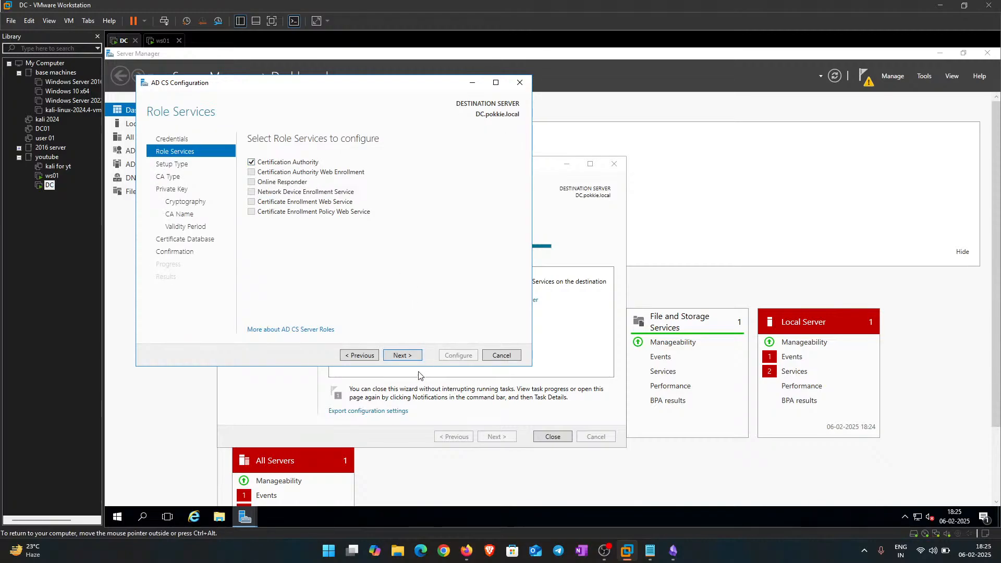
Step: Configure an Enterprise Root CA with a new private key, default cryptography, name and databases, and 5-year validity
{"action": "left_click", "coordinate": [400, 357]}
{"action": "left_click", "coordinate": [400, 355]}
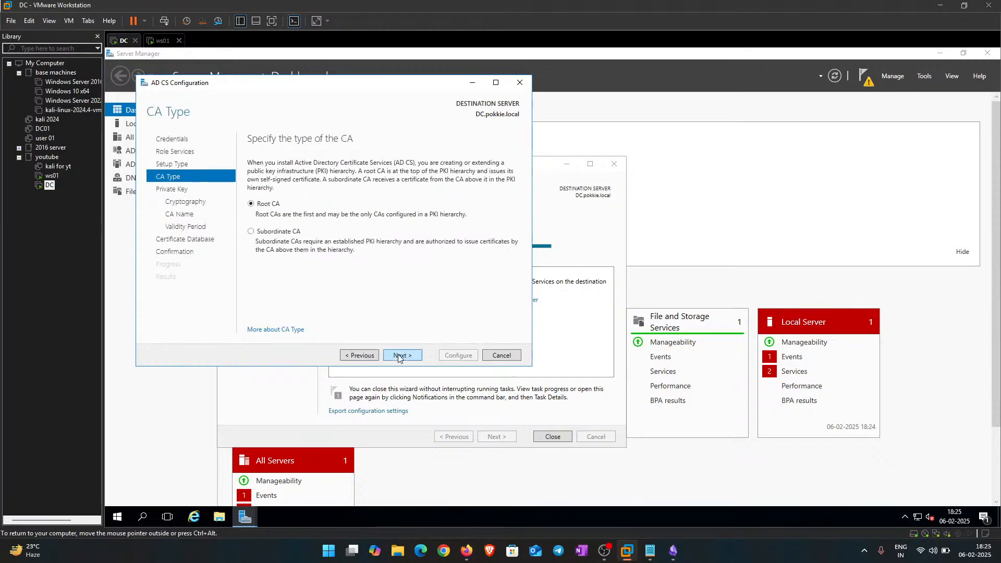
{"action": "left_click", "coordinate": [400, 355]}
{"action": "left_click", "coordinate": [404, 357]}
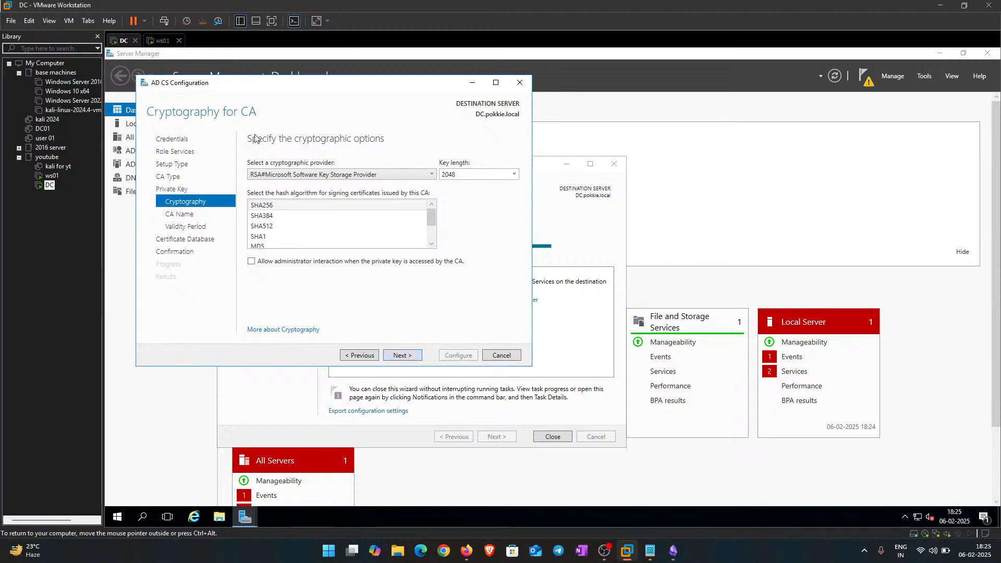
{"action": "left_click", "coordinate": [401, 355]}
{"action": "left_click", "coordinate": [401, 355]}
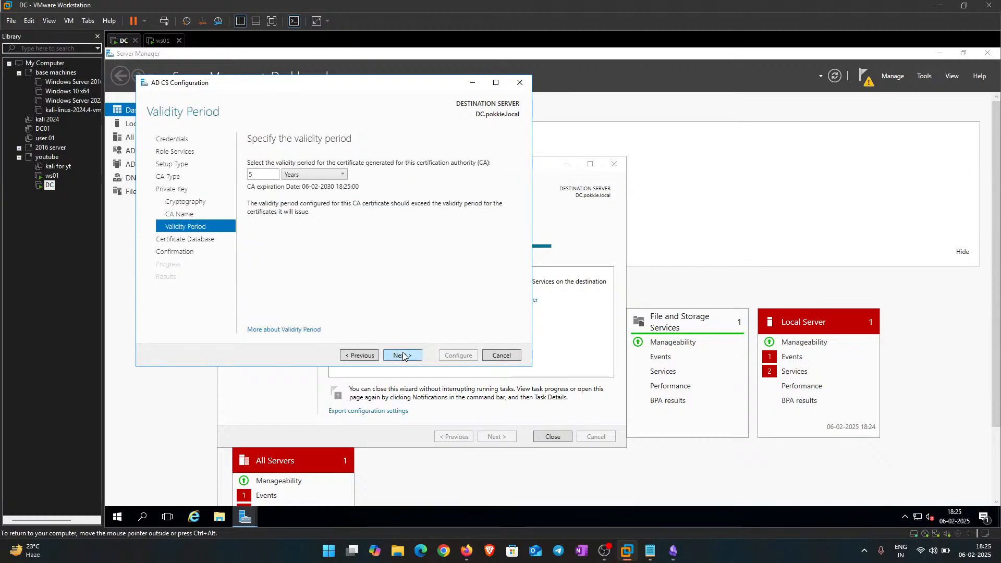
{"action": "left_click_drag", "start_coordinate": [277, 175], "coordinate": [243, 175]}
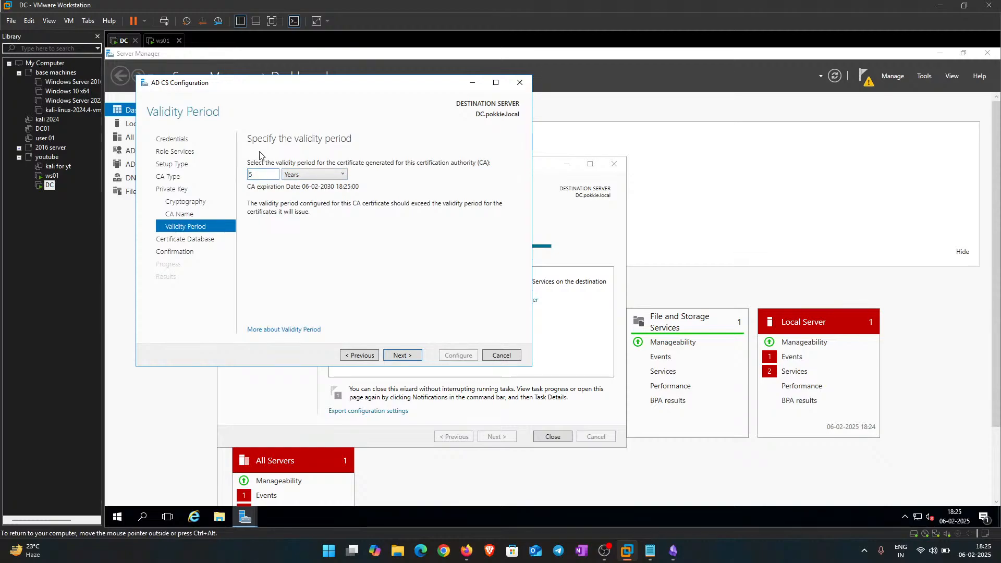
{"action": "left_click", "coordinate": [415, 356]}
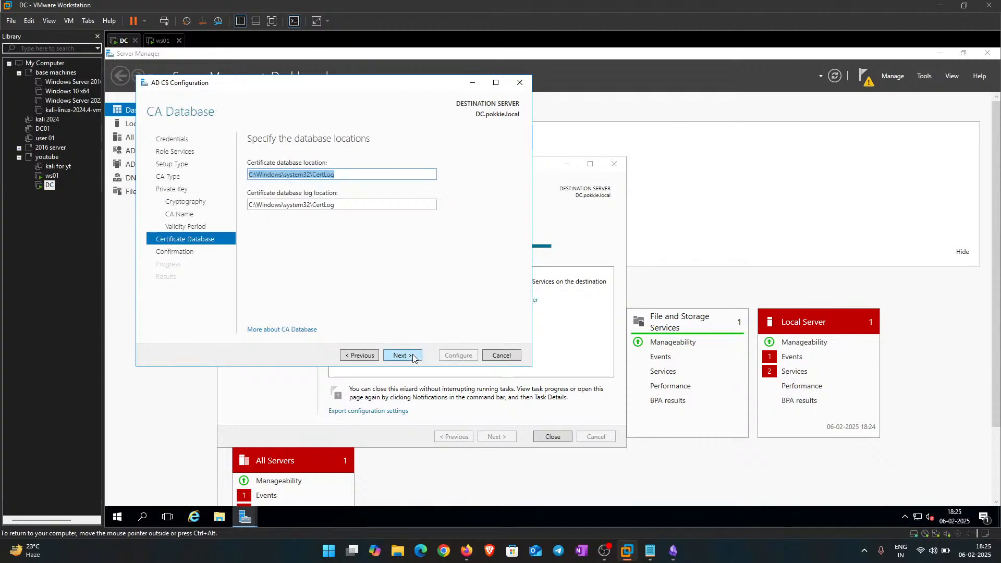
{"action": "left_click", "coordinate": [415, 355]}
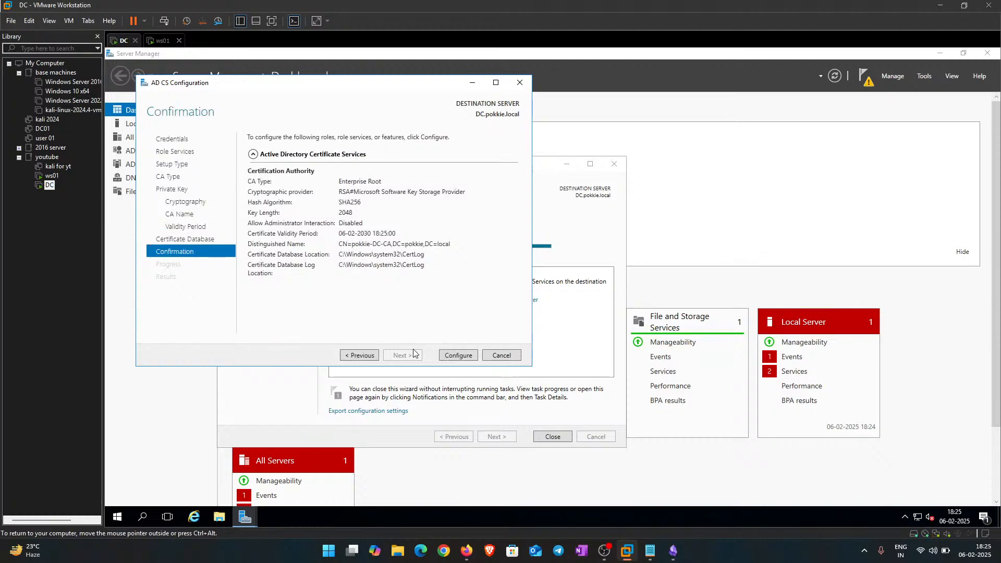
{"action": "left_click", "coordinate": [460, 354]}
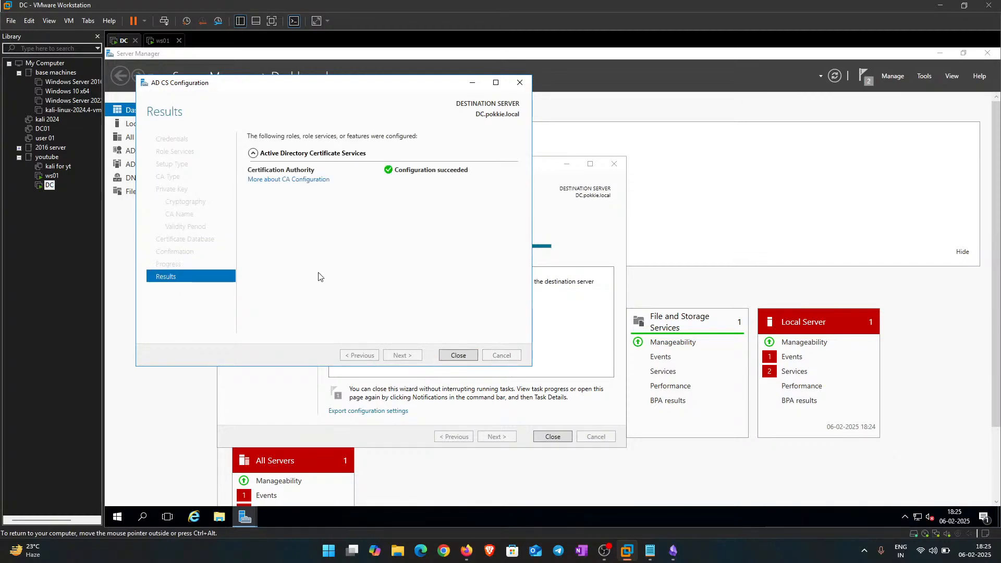
{"action": "left_click", "coordinate": [451, 355]}
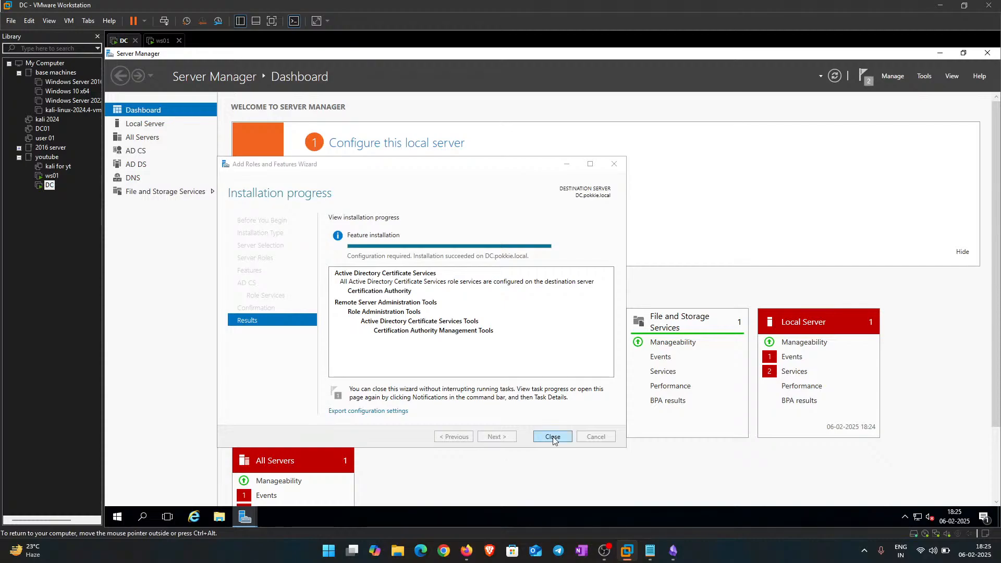
Step: Close the roles installation wizard and refresh the ws01 desktop
{"action": "left_click", "coordinate": [553, 436]}
{"action": "scroll", "coordinate": [635, 449], "scroll_direction": "down", "scroll_amount": 4}
{"action": "scroll", "coordinate": [634, 449], "scroll_direction": "up", "scroll_amount": 4}
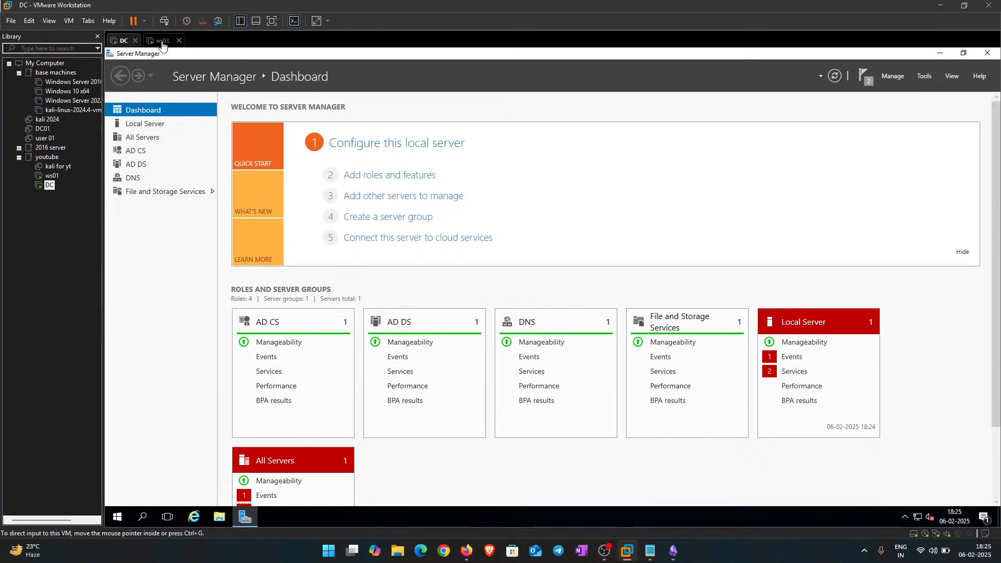
{"action": "left_click", "coordinate": [163, 40]}
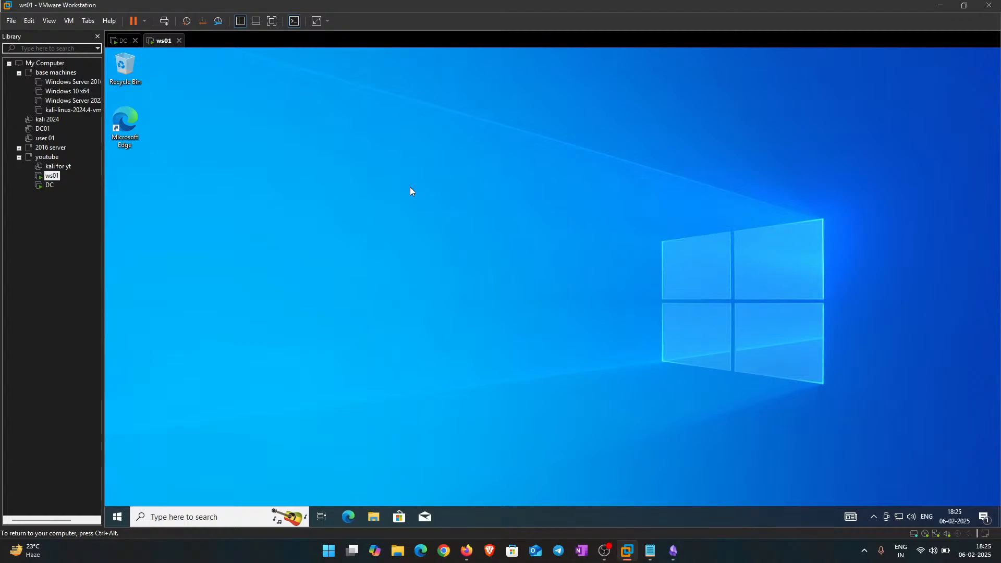
{"action": "right_click", "coordinate": [411, 189]}
{"action": "left_click", "coordinate": [373, 192]}
{"action": "right_click", "coordinate": [372, 195]}
{"action": "left_click", "coordinate": [371, 193]}
Step: Launch Active Directory Users and Computers from the DC's Tools menu
{"action": "left_click", "coordinate": [123, 41]}
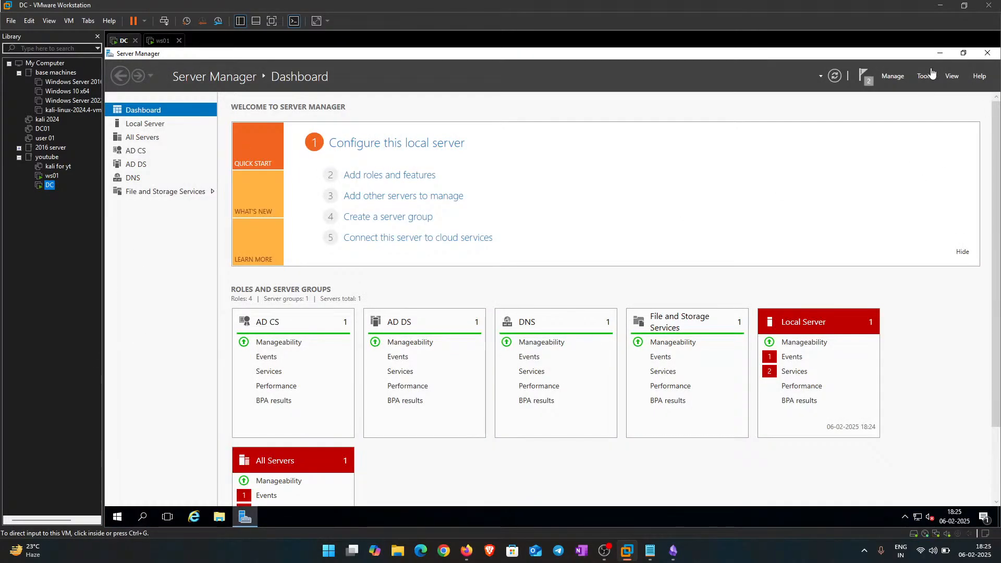
{"action": "left_click", "coordinate": [924, 76]}
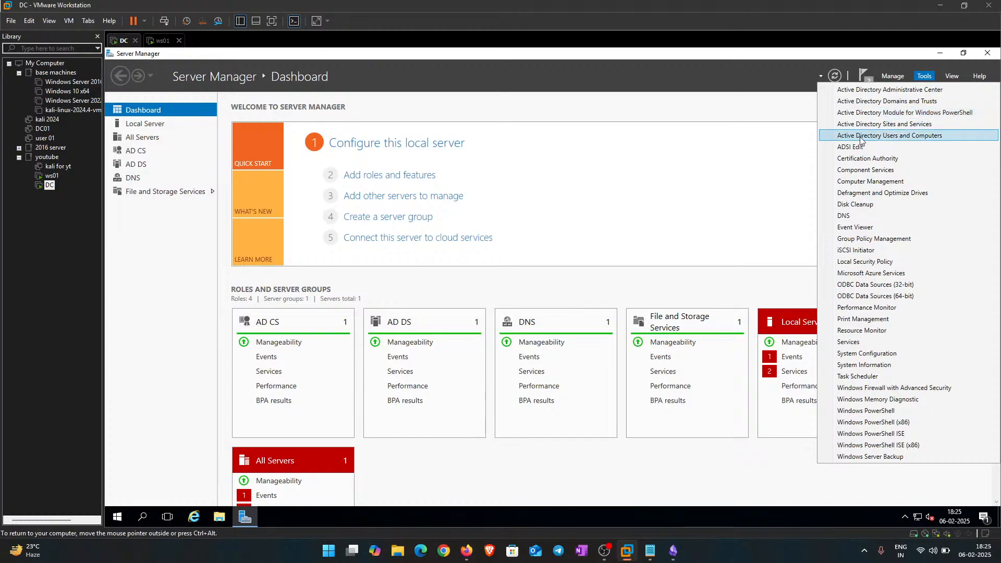
{"action": "left_click", "coordinate": [898, 136]}
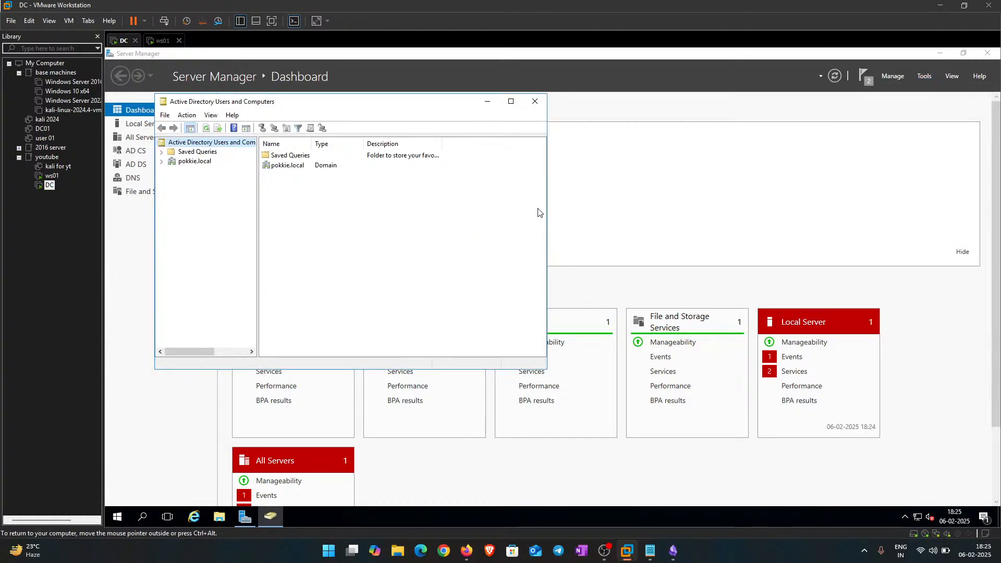
Step: Maximize ADUC and browse the Users, Managed Service Accounts, ForeignSecurityPrincipals and Domain Controllers containers
{"action": "left_click", "coordinate": [512, 101]}
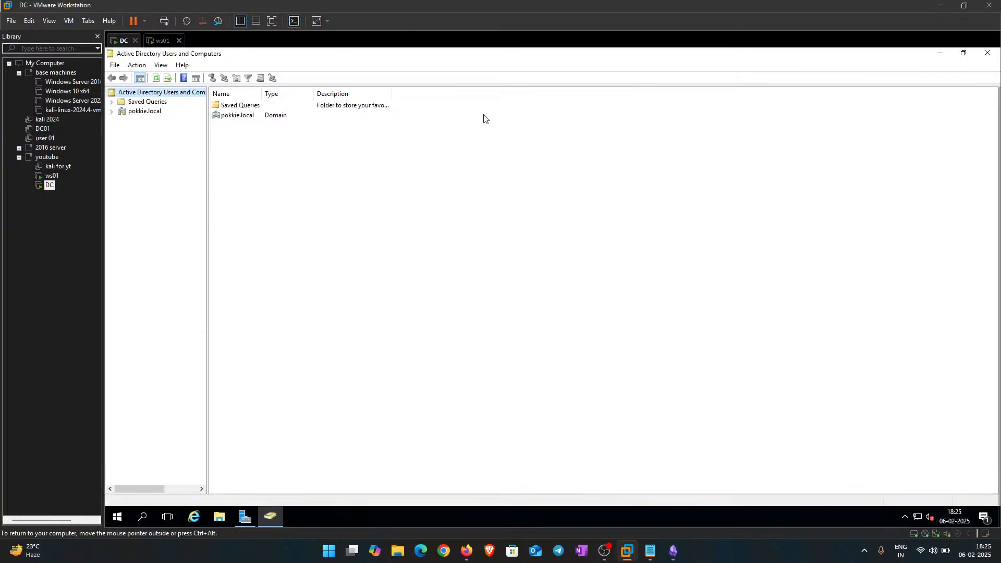
{"action": "left_click", "coordinate": [111, 111]}
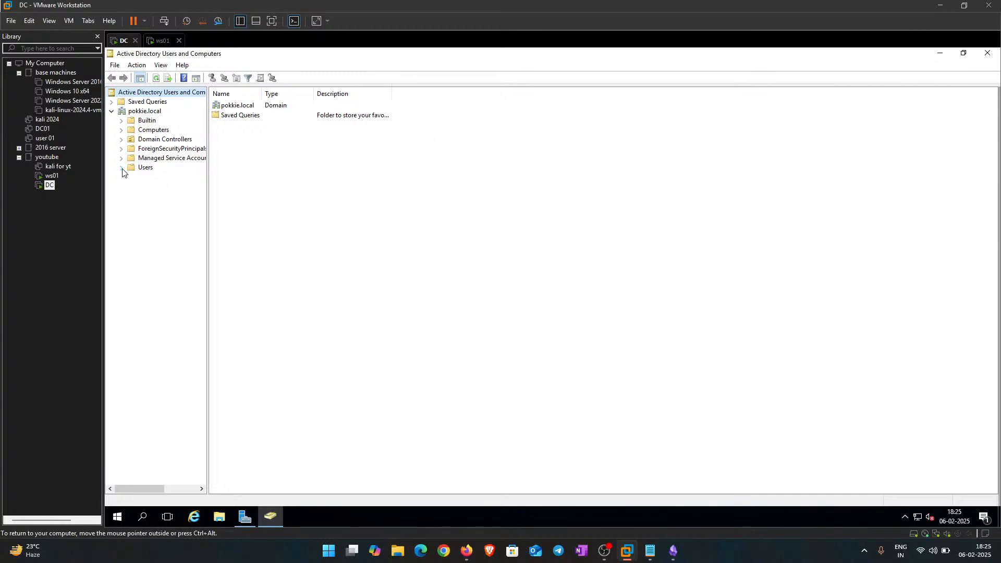
{"action": "left_click", "coordinate": [146, 168]}
{"action": "left_click_drag", "start_coordinate": [250, 424], "coordinate": [276, 104]}
{"action": "left_click", "coordinate": [241, 403]}
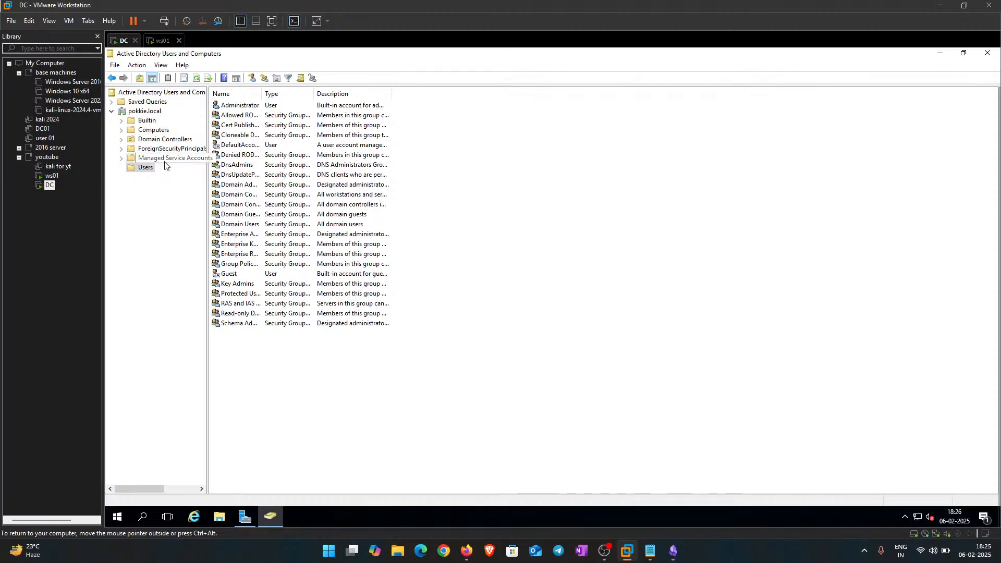
{"action": "left_click", "coordinate": [143, 159]}
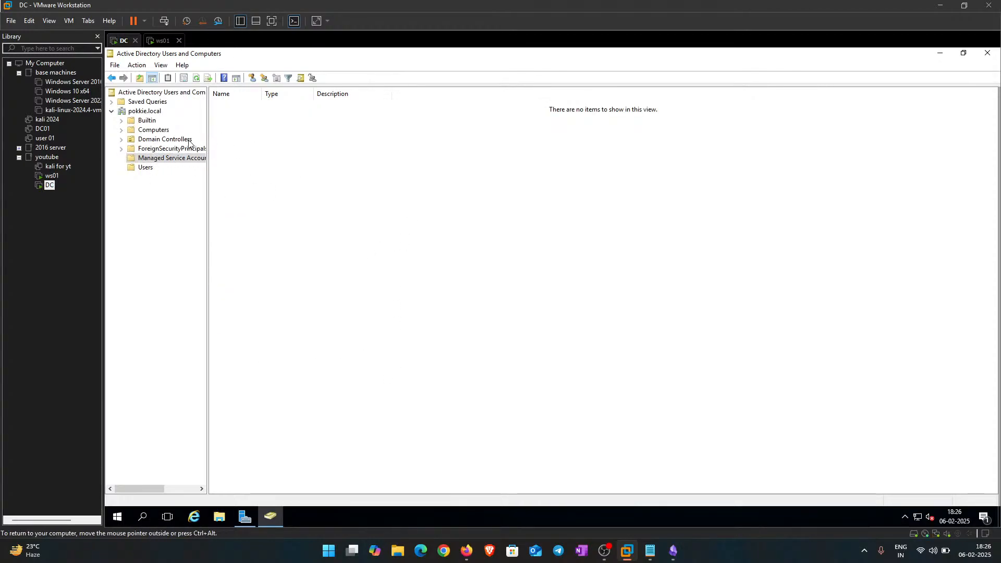
{"action": "left_click", "coordinate": [175, 150]}
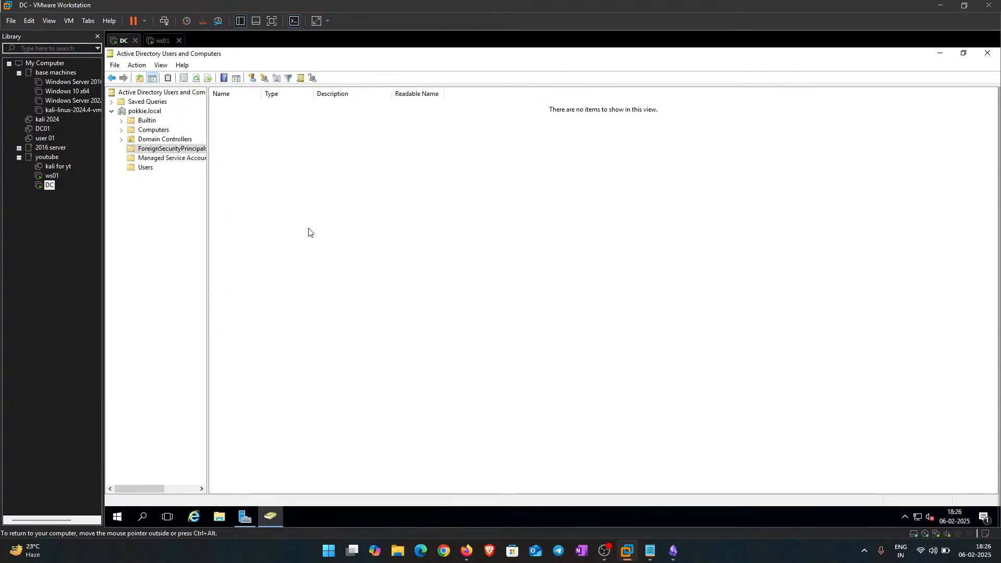
{"action": "left_click", "coordinate": [176, 138]}
{"action": "left_click_drag", "start_coordinate": [233, 150], "coordinate": [214, 100]}
{"action": "left_click", "coordinate": [252, 157]}
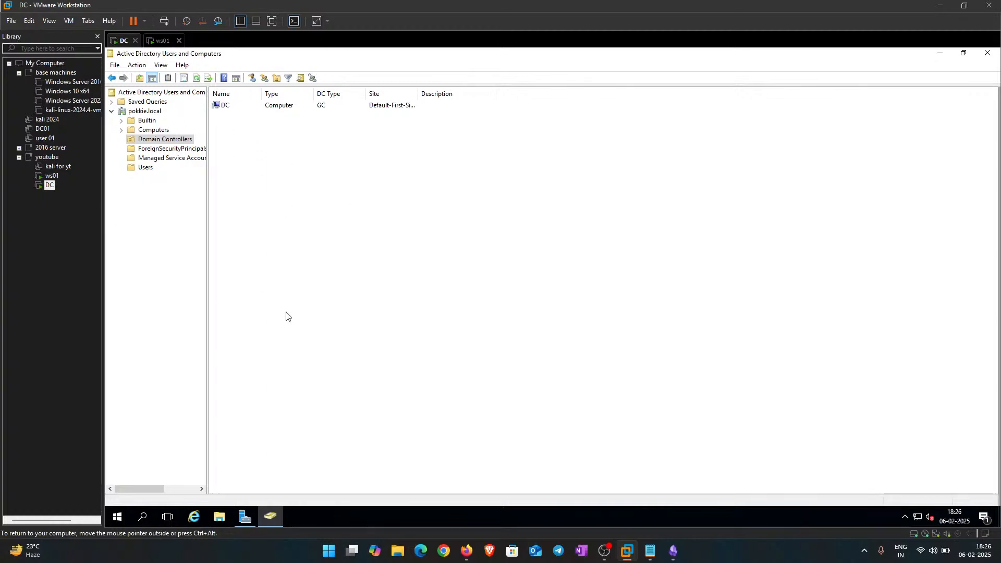
{"action": "left_click_drag", "start_coordinate": [291, 194], "coordinate": [214, 106]}
{"action": "left_click", "coordinate": [330, 206]}
{"action": "left_click_drag", "start_coordinate": [340, 216], "coordinate": [214, 135]}
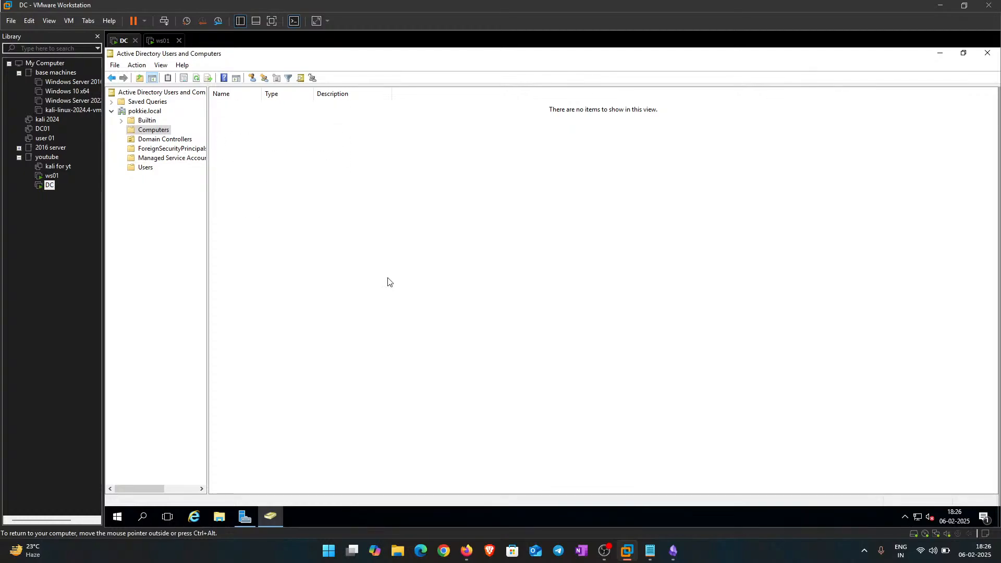
{"action": "left_click_drag", "start_coordinate": [386, 277], "coordinate": [219, 112]}
Step: Browse the Builtin groups and the 23 Users objects, then select pokkie.local to list its containers
{"action": "left_click", "coordinate": [140, 122]}
{"action": "left_click_drag", "start_coordinate": [345, 461], "coordinate": [307, 404]}
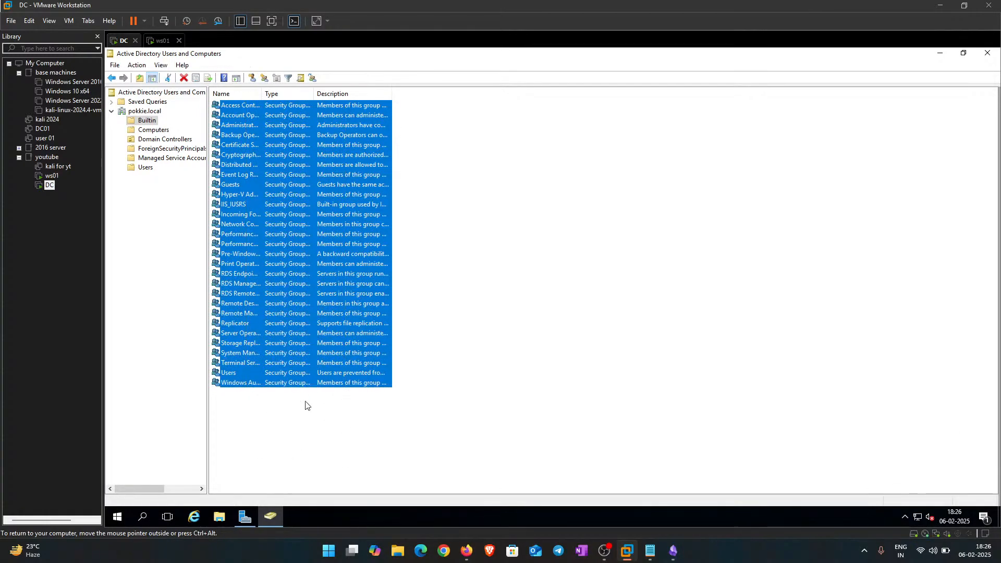
{"action": "left_click", "coordinate": [140, 280]}
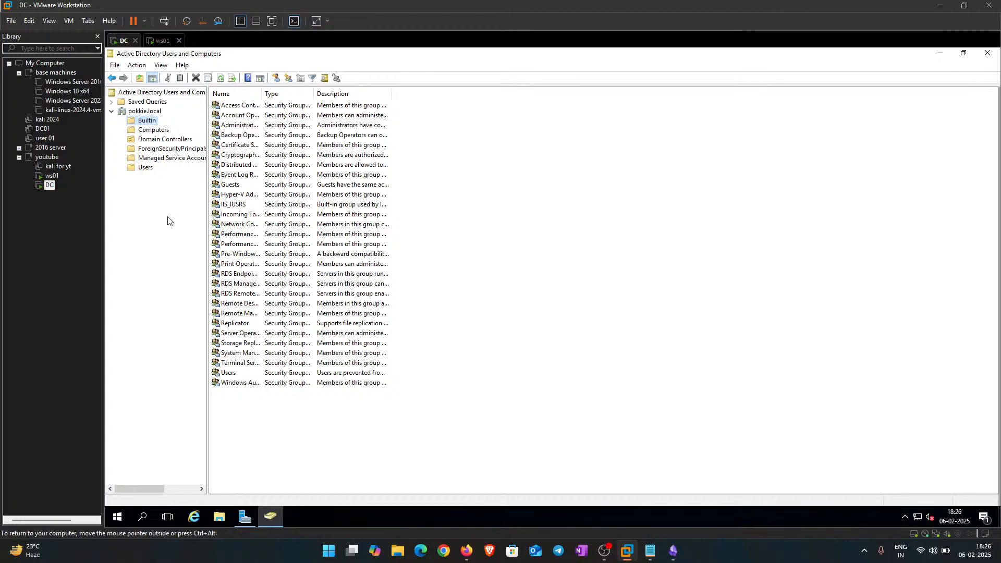
{"action": "left_click", "coordinate": [145, 168]}
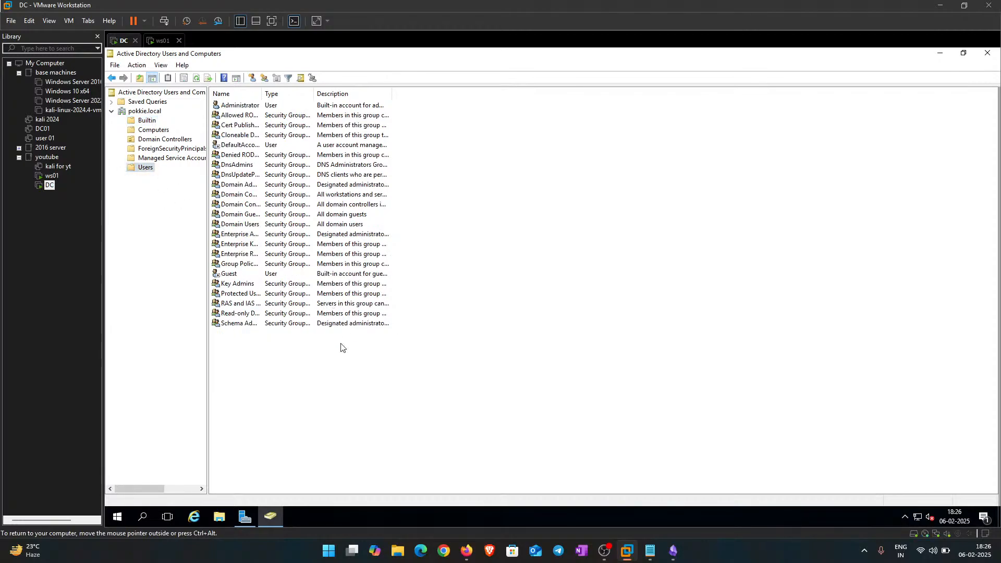
{"action": "left_click_drag", "start_coordinate": [282, 369], "coordinate": [331, 462]}
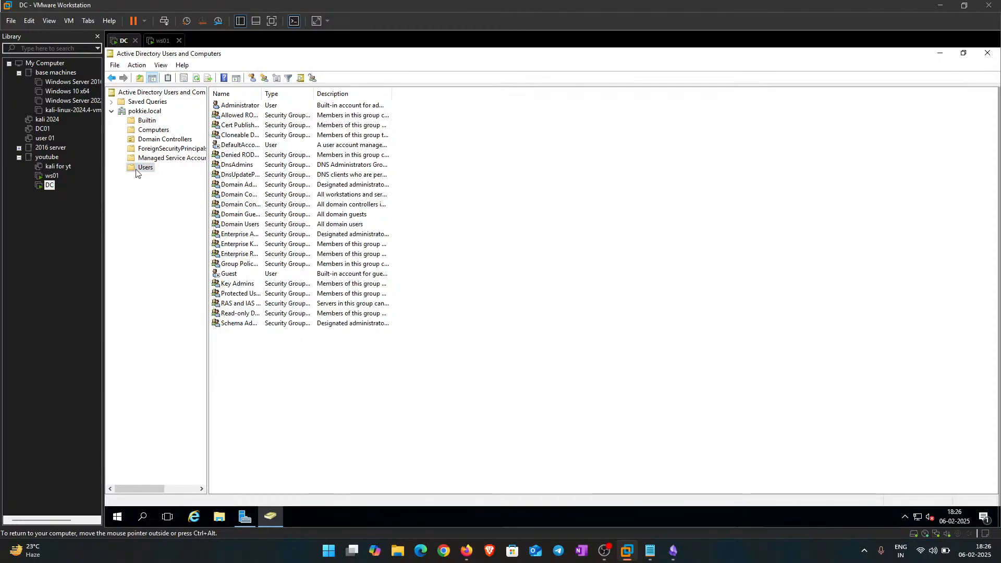
{"action": "left_click", "coordinate": [164, 232]}
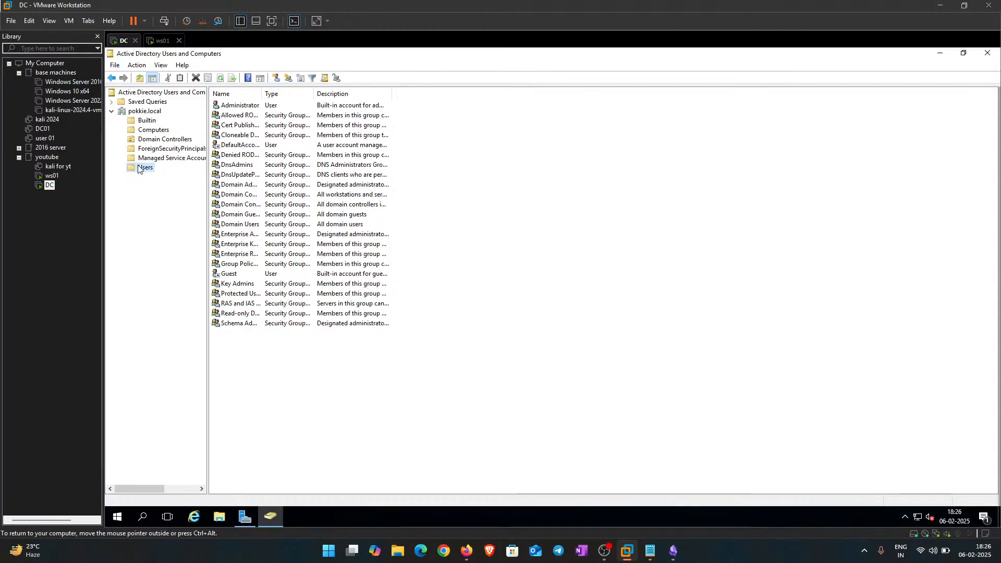
{"action": "right_click", "coordinate": [142, 114]}
{"action": "left_click", "coordinate": [135, 114]}
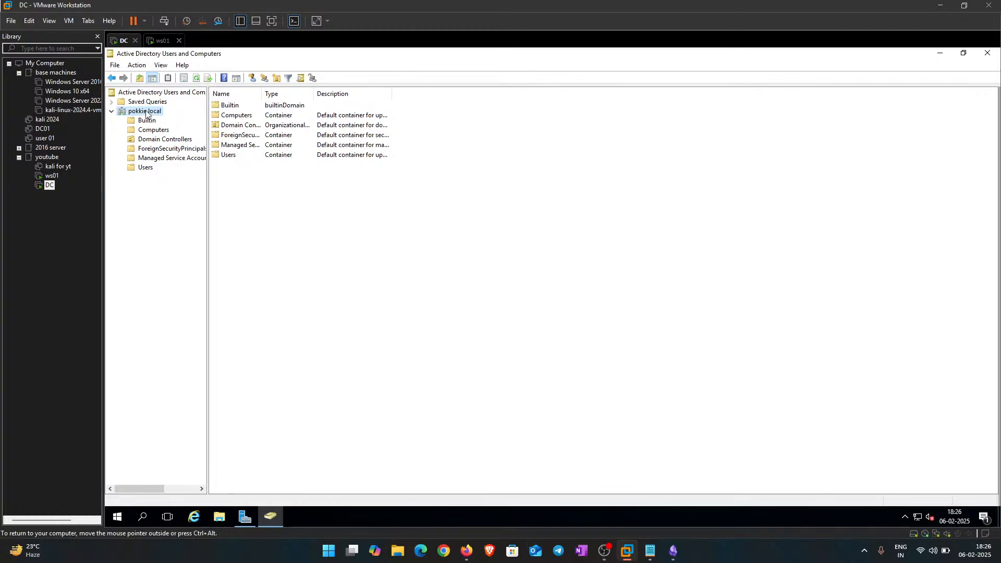
Step: Create an organizational unit named cursh under pokkie.local via New > Organizational Unit
{"action": "right_click", "coordinate": [129, 113]}
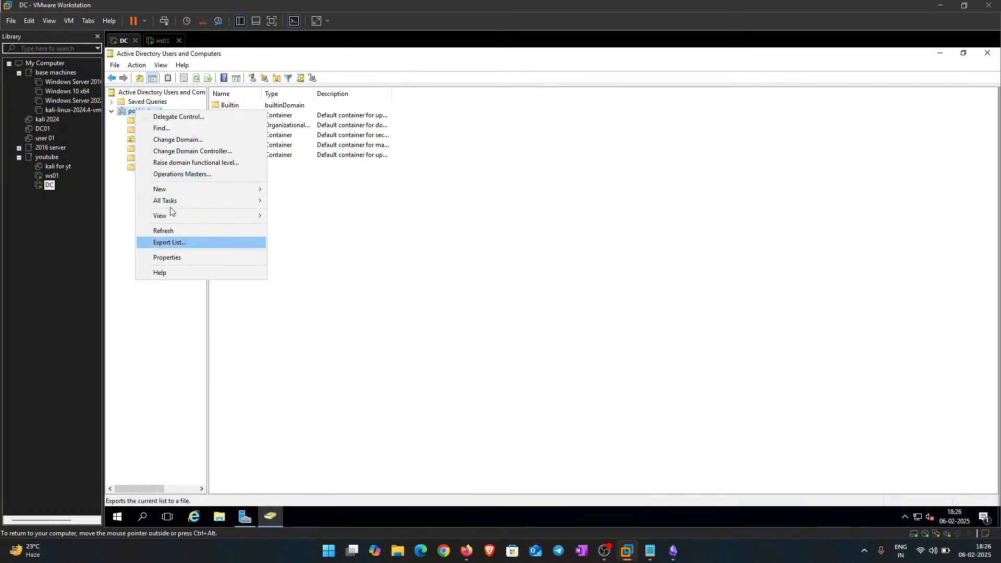
{"action": "mouse_move", "coordinate": [173, 188]}
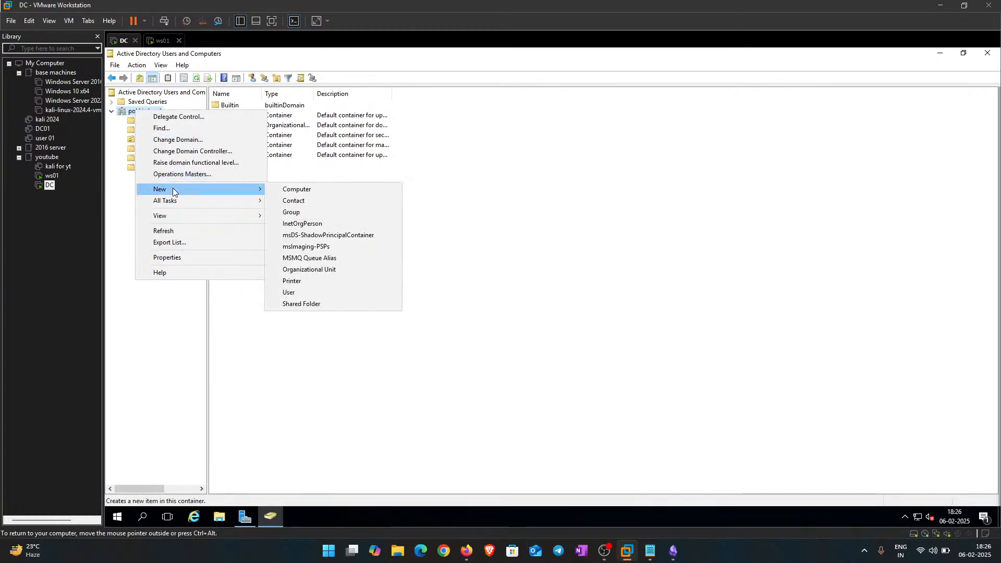
{"action": "left_click", "coordinate": [304, 270]}
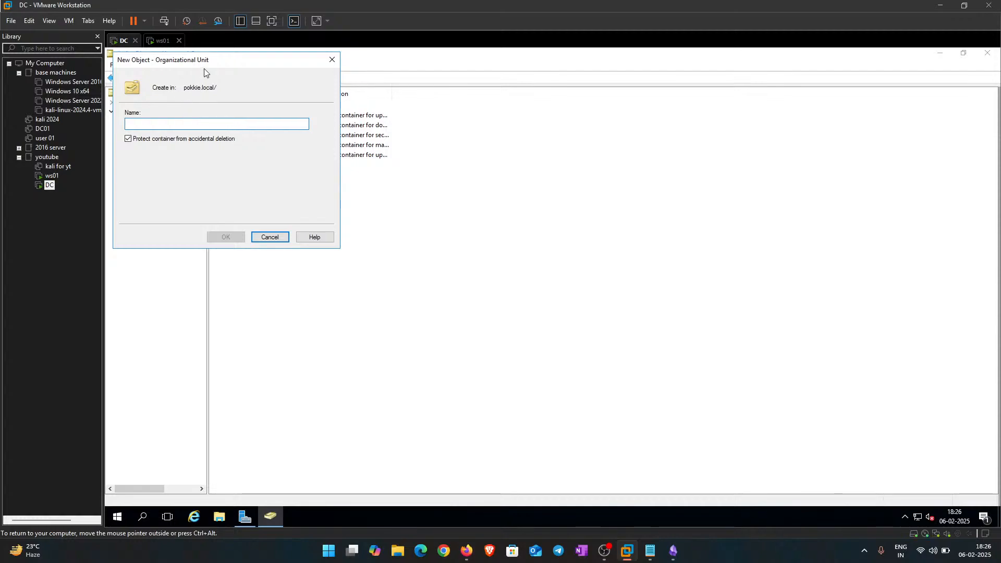
{"action": "left_click_drag", "start_coordinate": [205, 61], "coordinate": [564, 150]}
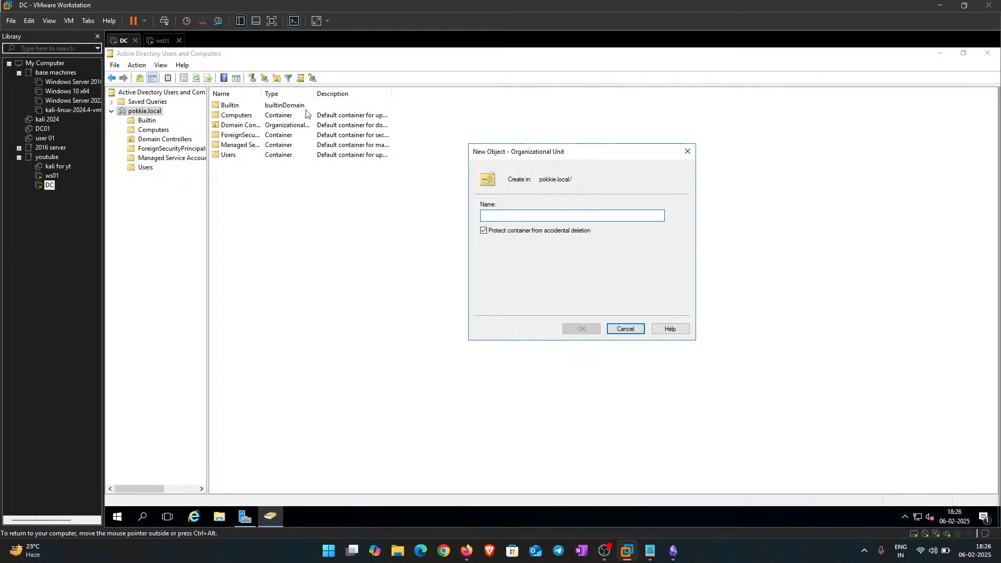
{"action": "type", "text": "cursh"}
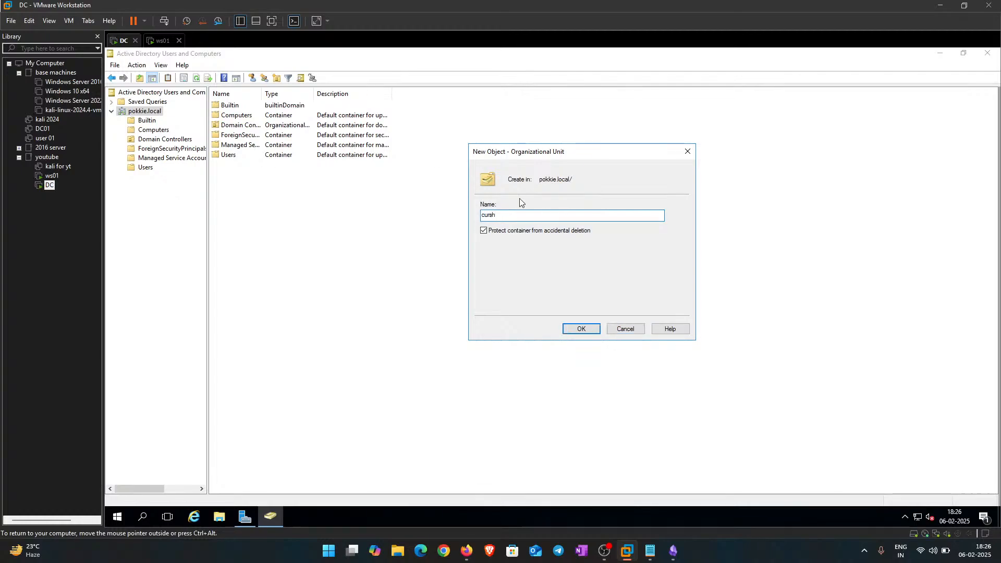
{"action": "key", "text": "Return"}
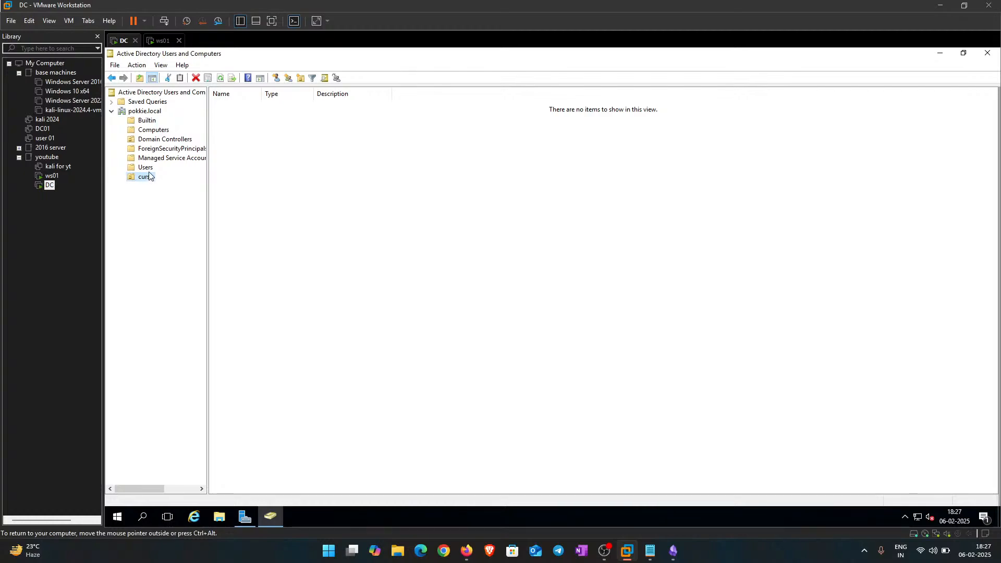
Step: Start a new user in cursh, entering the user's first name and logon name
{"action": "right_click", "coordinate": [308, 162]}
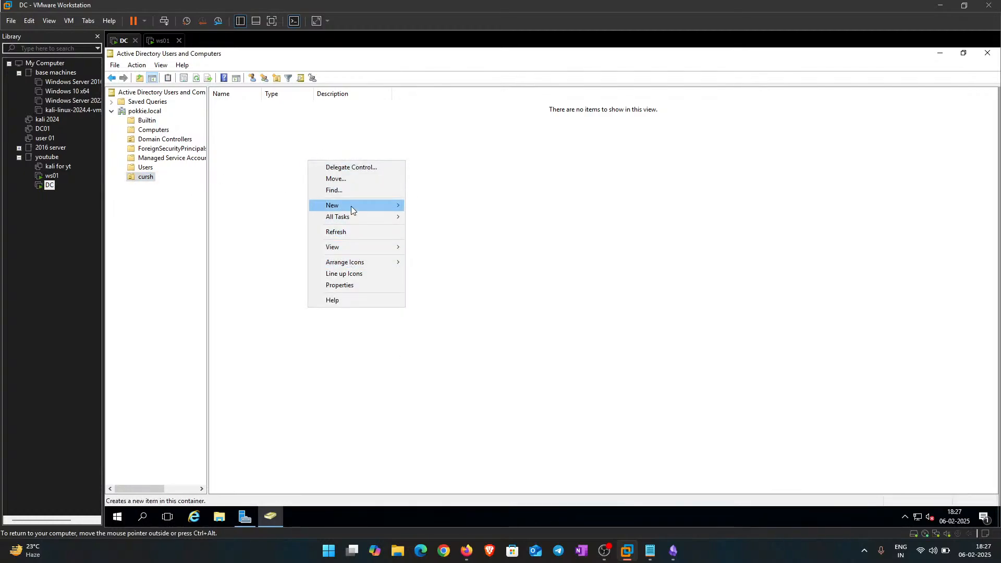
{"action": "mouse_move", "coordinate": [351, 205]}
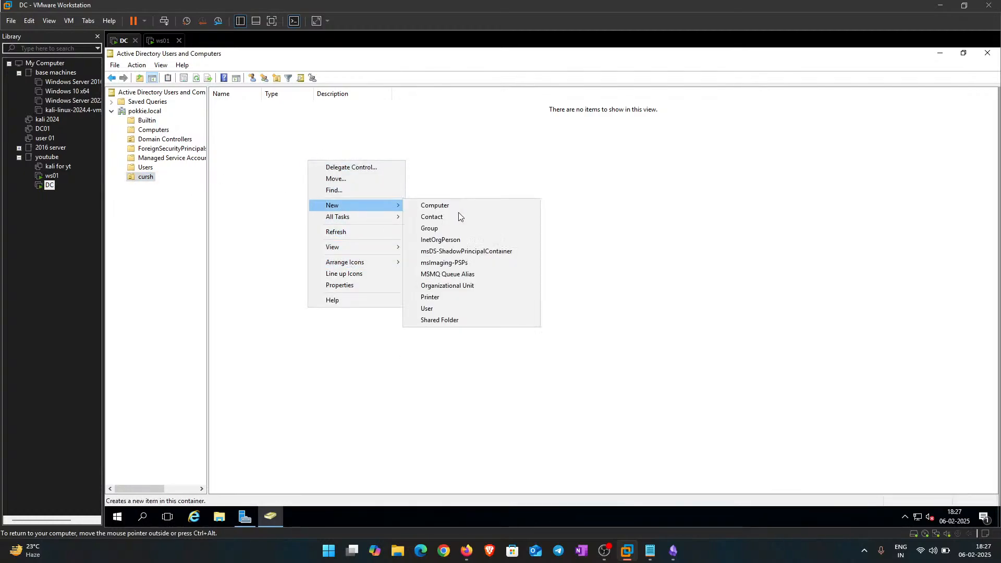
{"action": "left_click", "coordinate": [462, 308]}
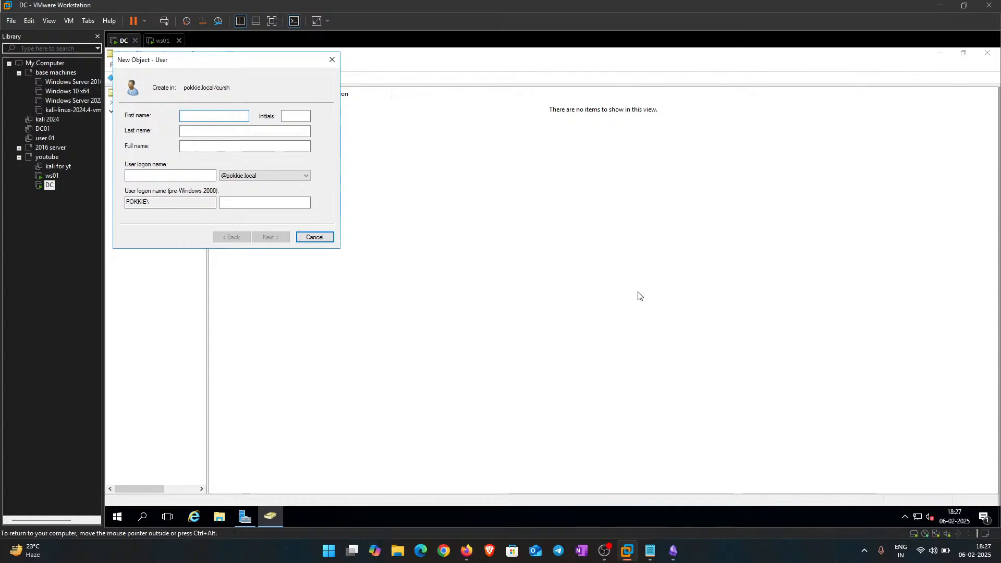
{"action": "left_click_drag", "start_coordinate": [187, 64], "coordinate": [473, 133]}
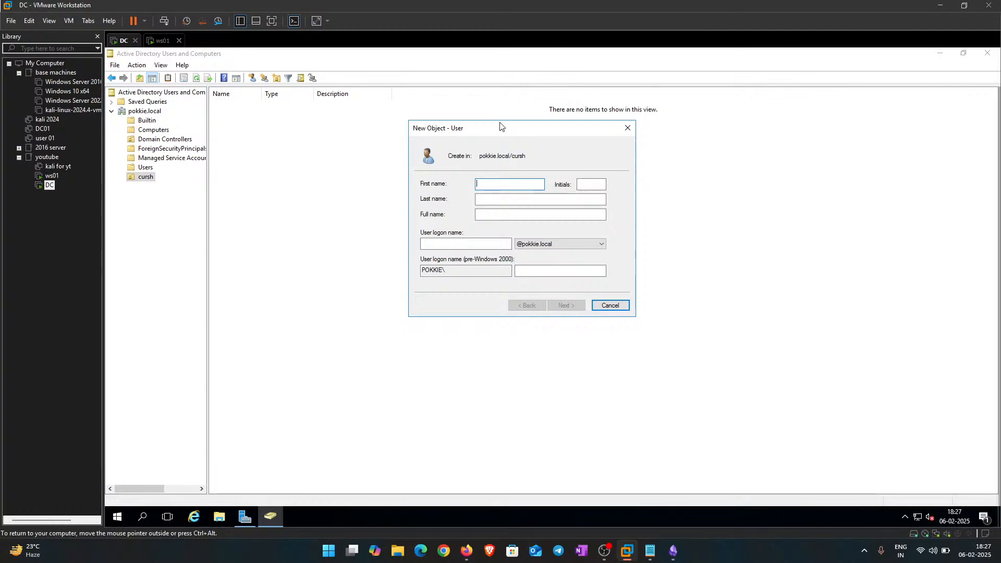
{"action": "type", "text": "haal"}
{"action": "key", "text": "Tab"}
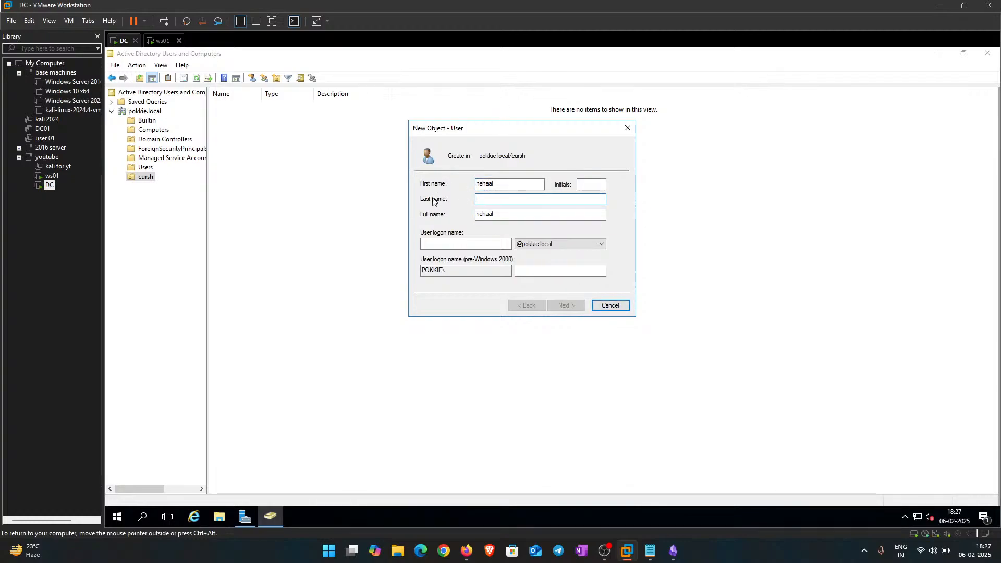
{"action": "left_click", "coordinate": [470, 242]}
{"action": "type", "text": "nehaal"}
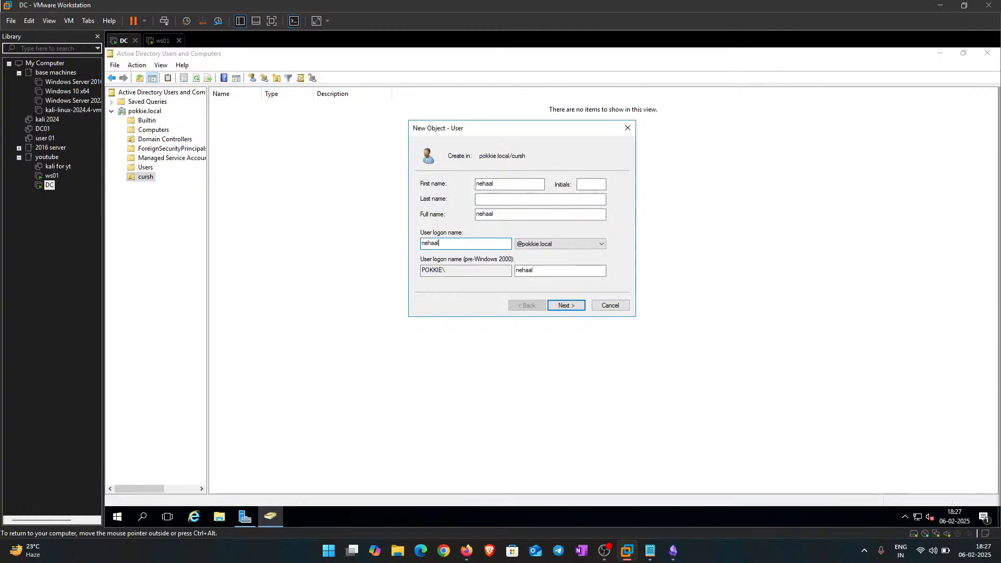
{"action": "left_click_drag", "start_coordinate": [457, 244], "coordinate": [405, 240]}
{"action": "left_click", "coordinate": [464, 241]}
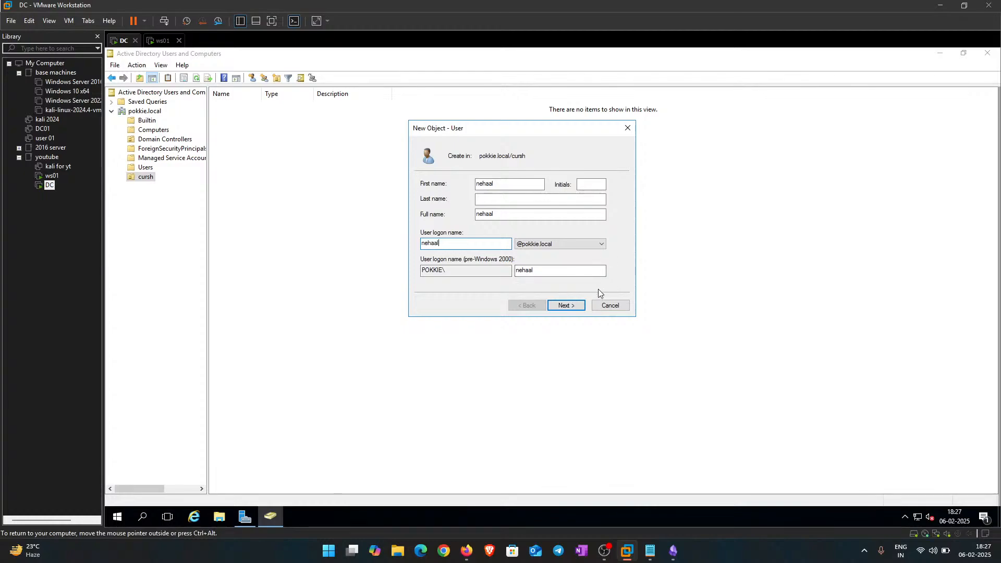
{"action": "left_click_drag", "start_coordinate": [573, 270], "coordinate": [521, 262]}
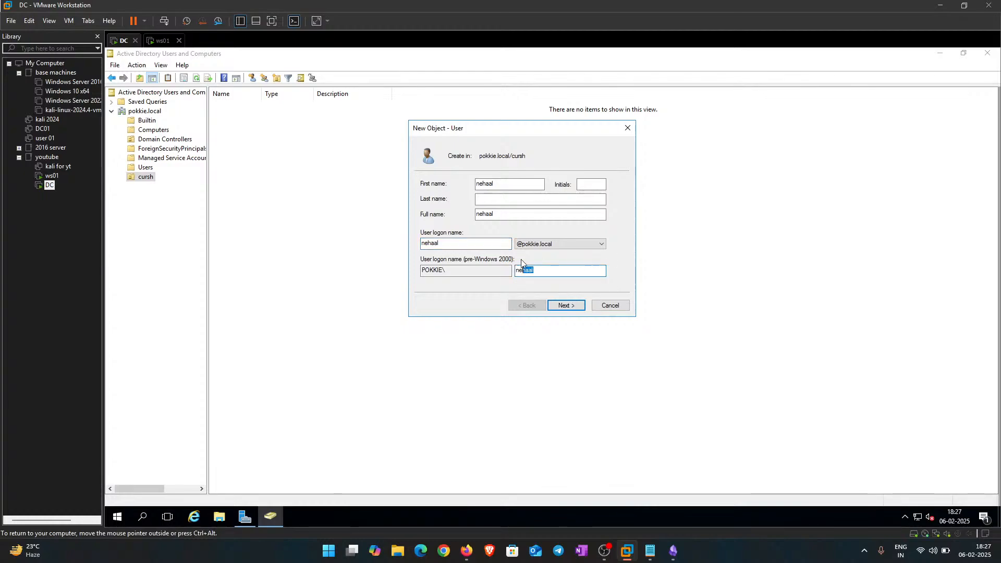
{"action": "left_click", "coordinate": [572, 308]}
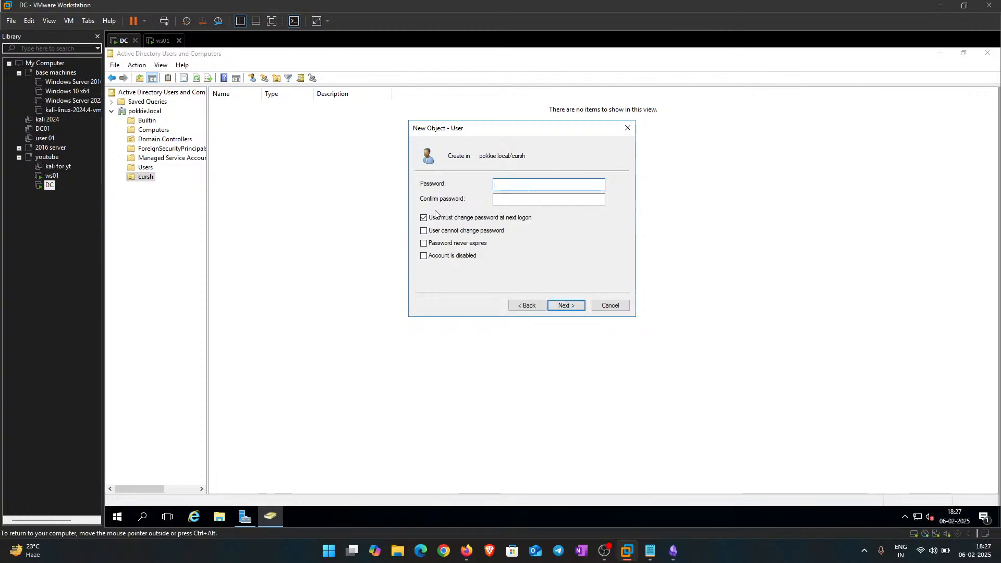
Step: Untick must-change, tick Password never expires and User cannot change password, then open the Notepad notes
{"action": "left_click", "coordinate": [423, 219]}
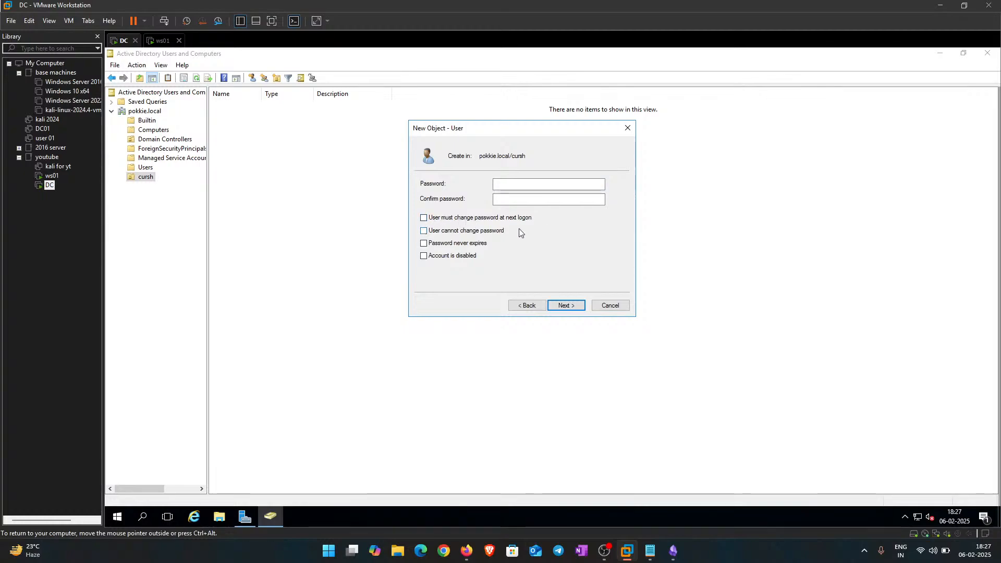
{"action": "left_click", "coordinate": [423, 244]}
{"action": "left_click", "coordinate": [424, 231]}
{"action": "left_click", "coordinate": [496, 185]}
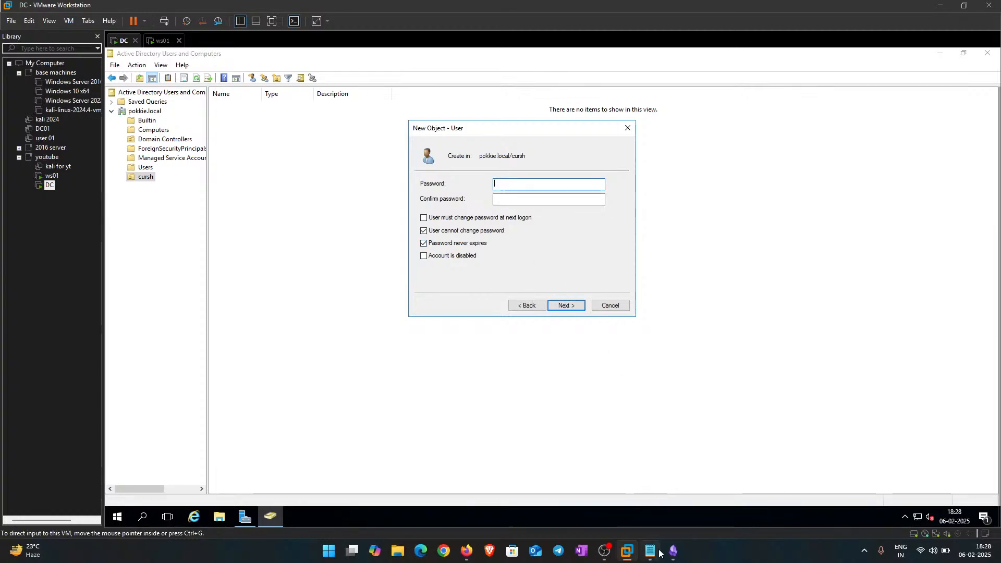
{"action": "mouse_move", "coordinate": [650, 551]}
{"action": "left_click", "coordinate": [645, 516]}
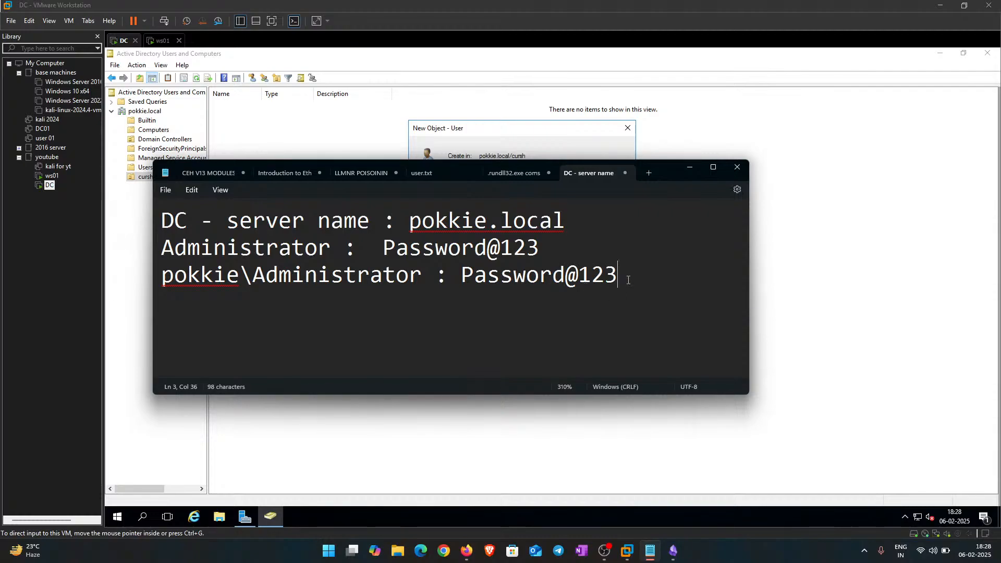
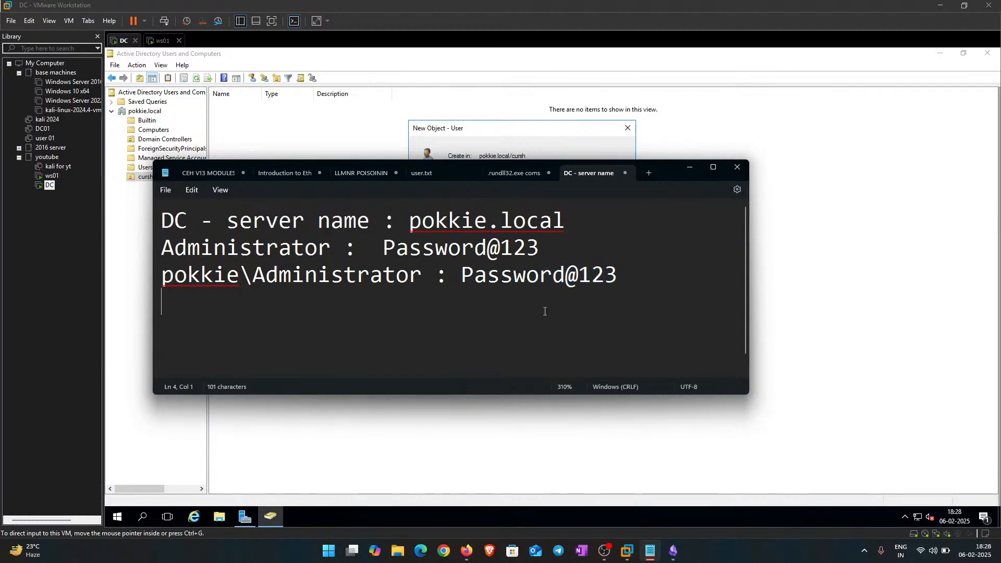
Step: Paste the account password onto a new line below the administrator credentials in Notepad
{"action": "key", "text": "Return"}
{"action": "key", "text": "ctrl+v"}
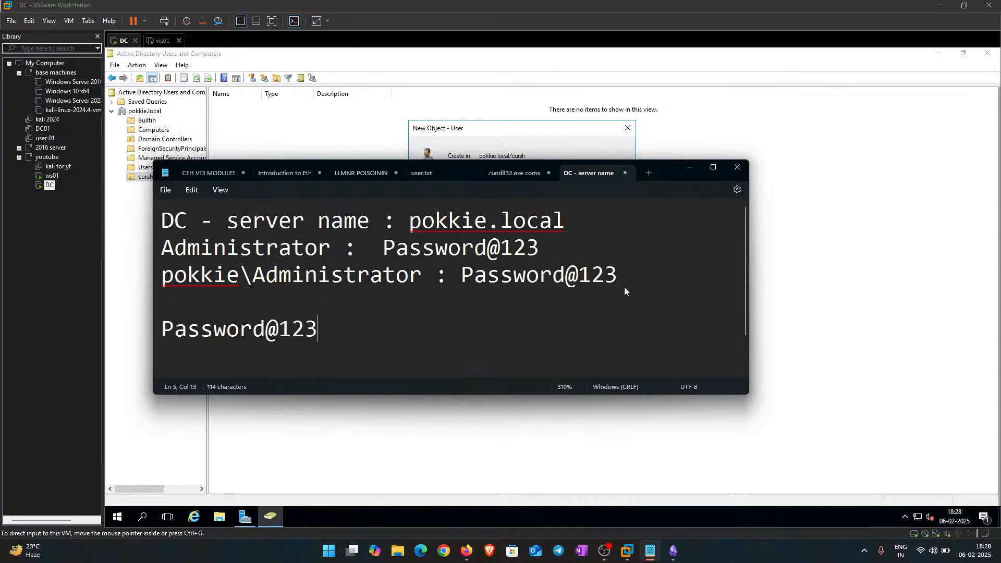
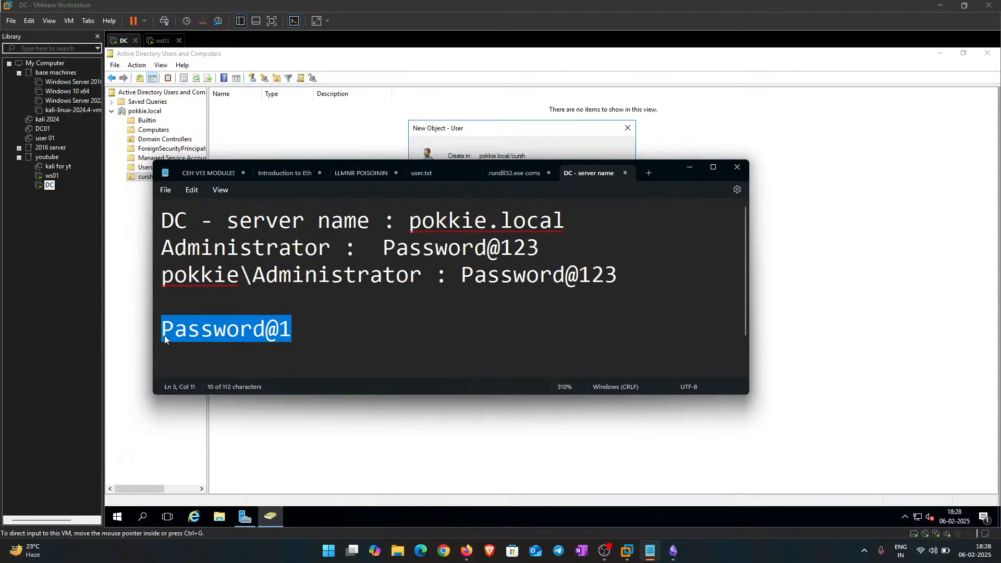
Step: Label the Notepad password line with the first user's logon name followed by a colon
{"action": "left_click_drag", "start_coordinate": [321, 333], "coordinate": [165, 324]}
{"action": "left_click", "coordinate": [294, 339]}
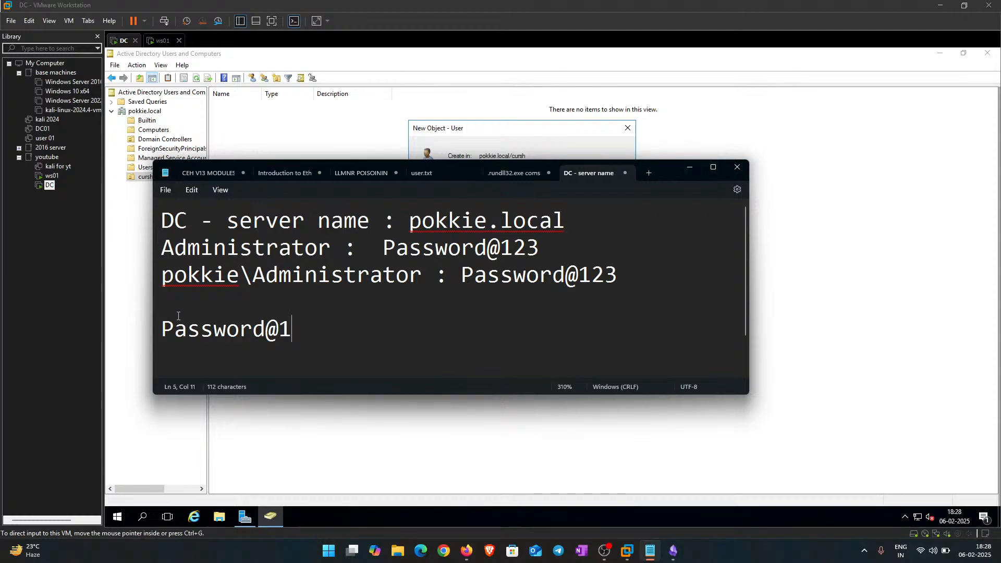
{"action": "type", "text": "nehaal "}
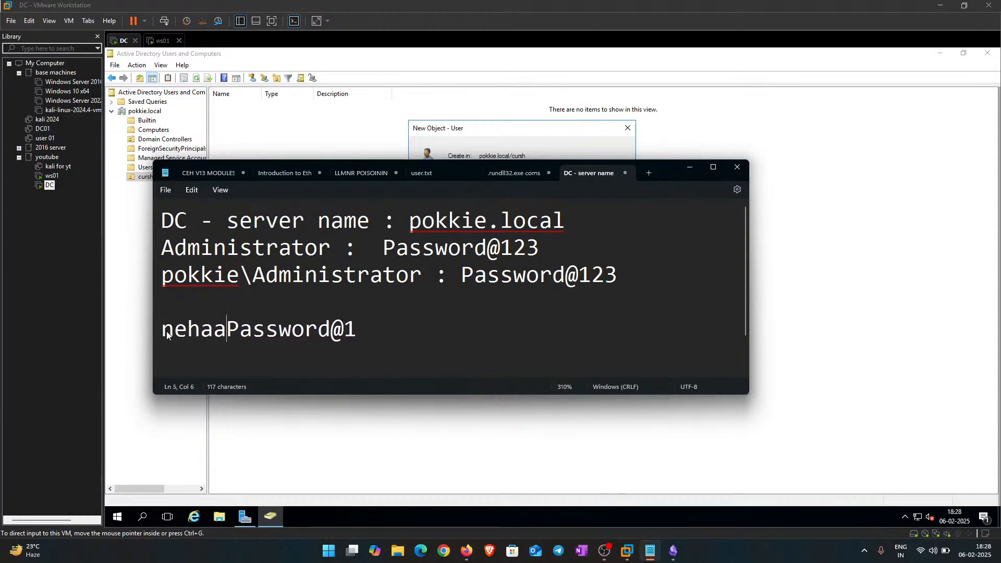
{"action": "type", "text": ":"}
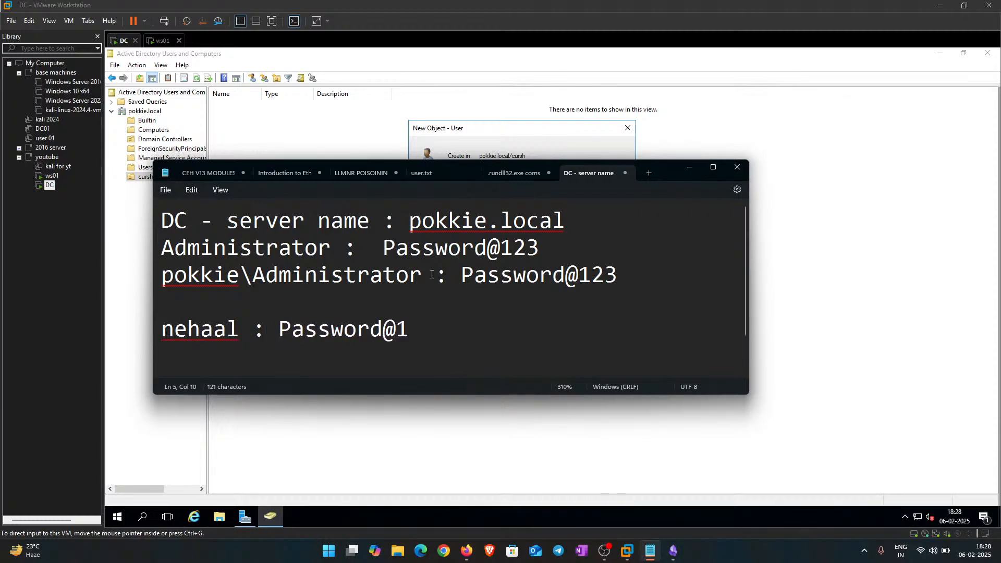
Step: Enter and confirm the first user's password, then finish the New Object - User wizard
{"action": "left_click", "coordinate": [692, 172]}
{"action": "left_click", "coordinate": [509, 184]}
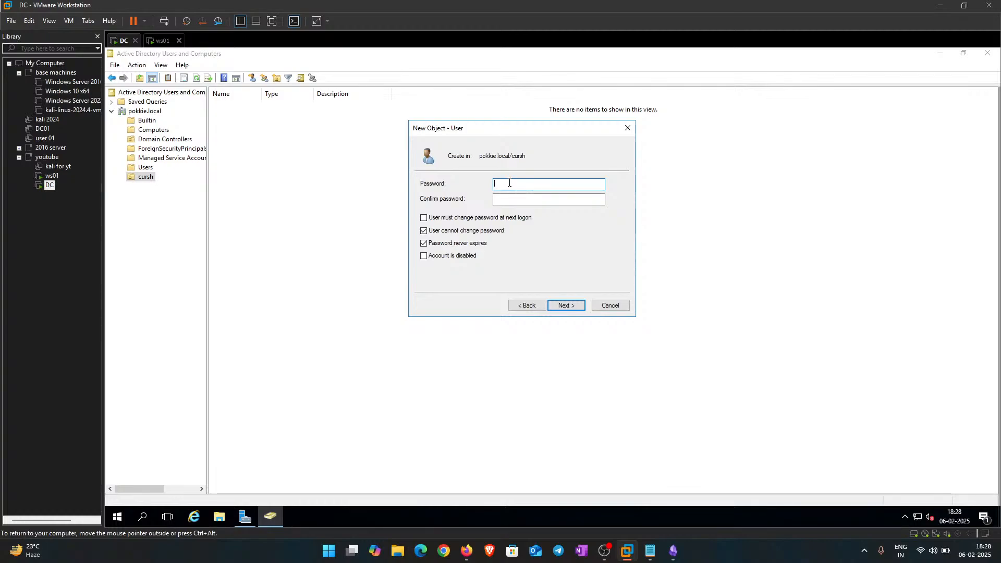
{"action": "type", "text": "Password"}
{"action": "key", "text": "Tab"}
{"action": "type", "text": "Pass"}
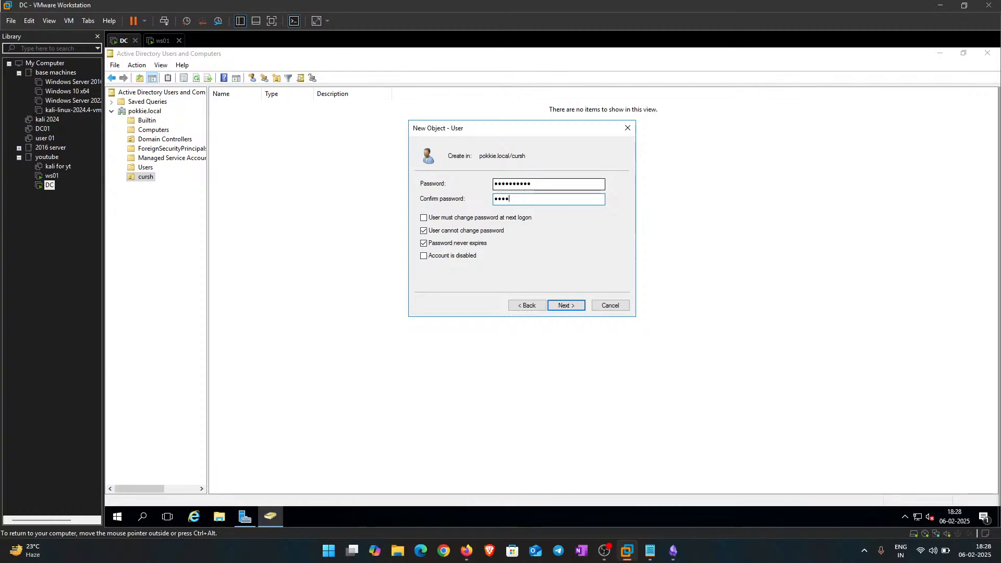
{"action": "type", "text": "word@1"}
{"action": "key", "text": "Return"}
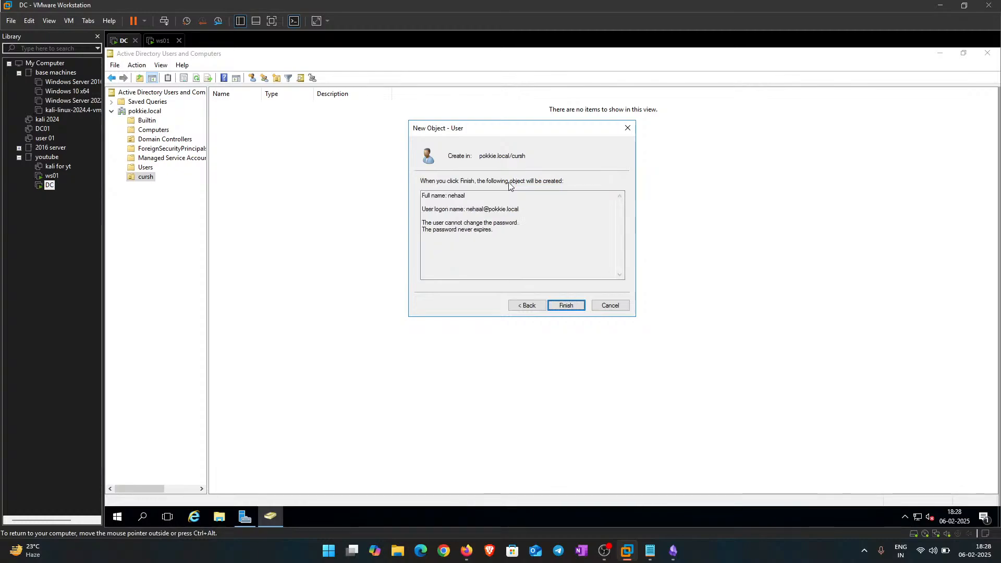
{"action": "key", "text": "Return"}
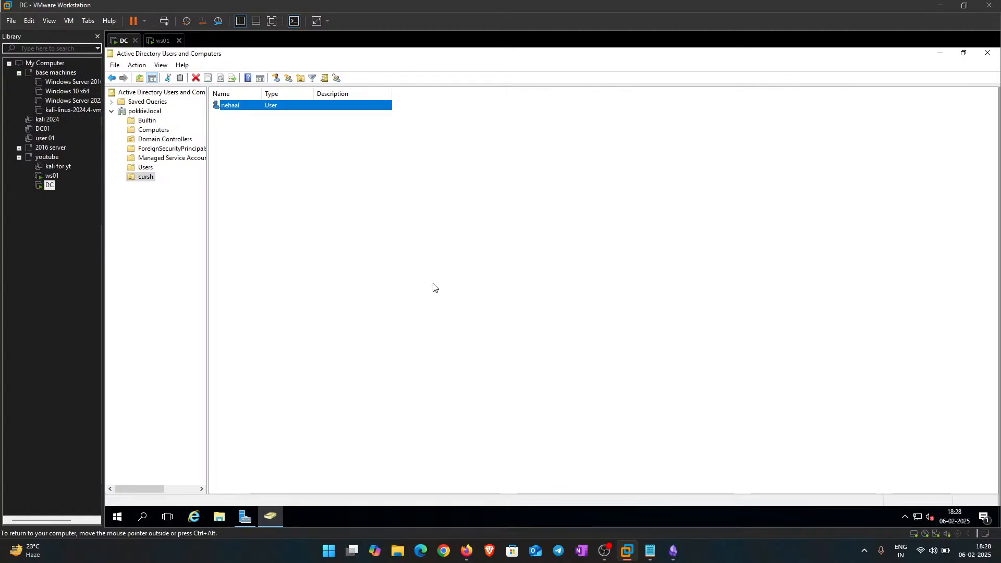
{"action": "left_click", "coordinate": [434, 285]}
Step: Start a second user in the cursh OU with its logon name, advancing to the password page
{"action": "right_click", "coordinate": [263, 147]}
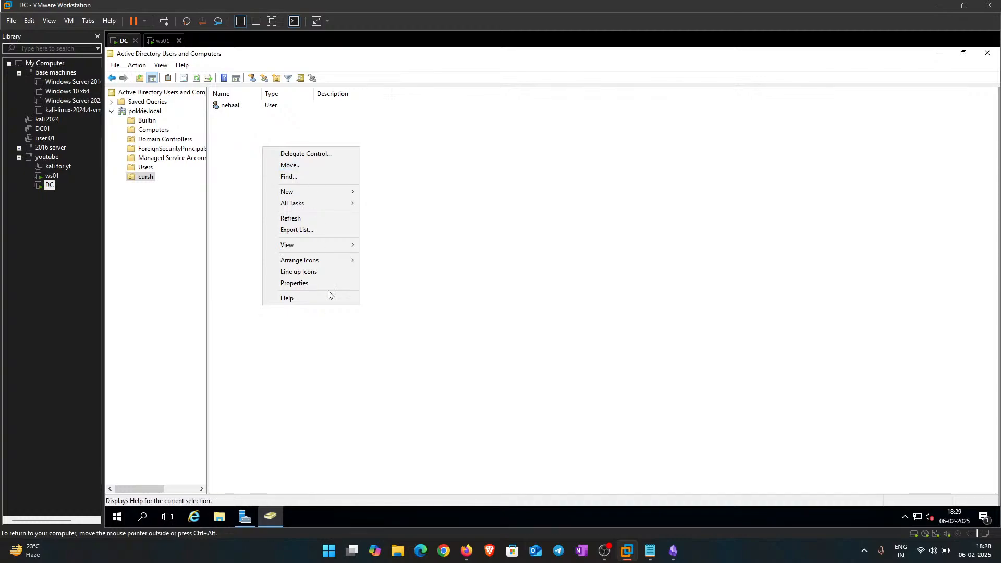
{"action": "mouse_move", "coordinate": [313, 190]}
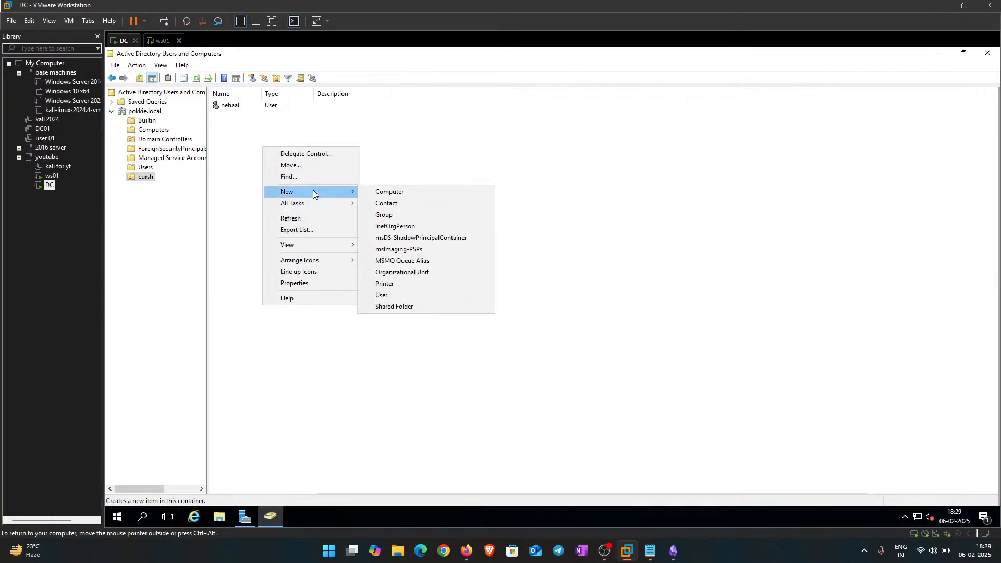
{"action": "left_click", "coordinate": [404, 295]}
{"action": "left_click_drag", "start_coordinate": [222, 62], "coordinate": [580, 159]}
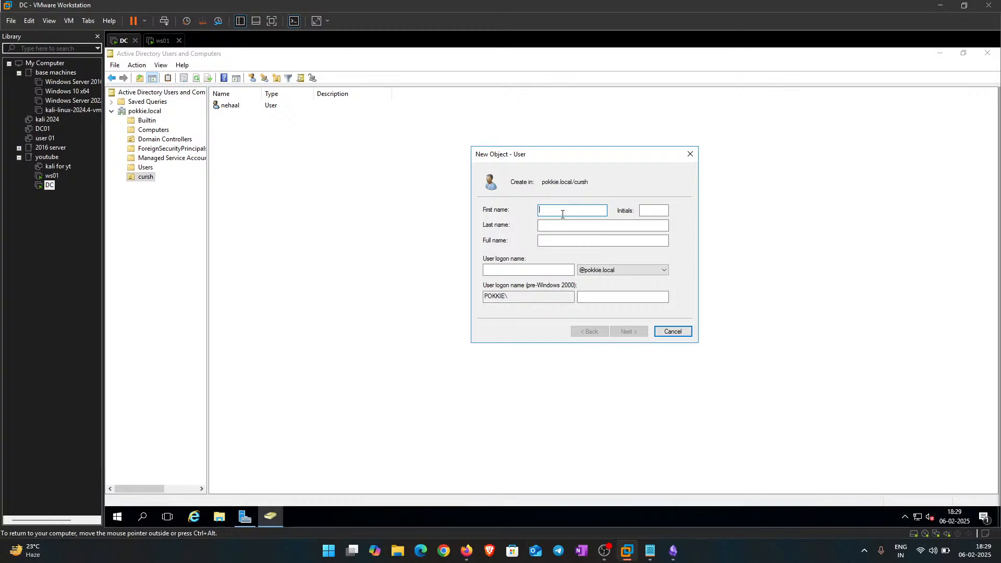
{"action": "key", "text": "Tab"}
{"action": "key", "text": "Tab"}
{"action": "key", "text": "Tab"}
{"action": "key", "text": "Tab"}
{"action": "type", "text": "di"}
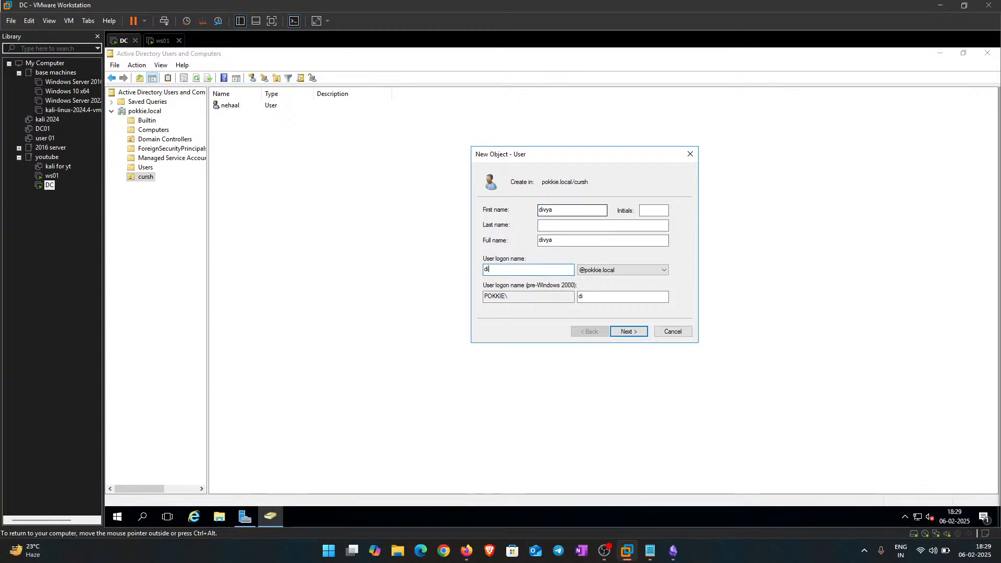
{"action": "type", "text": "vya"}
{"action": "key", "text": "Tab"}
{"action": "key", "text": "Tab"}
{"action": "key", "text": "Tab"}
{"action": "key", "text": "Tab"}
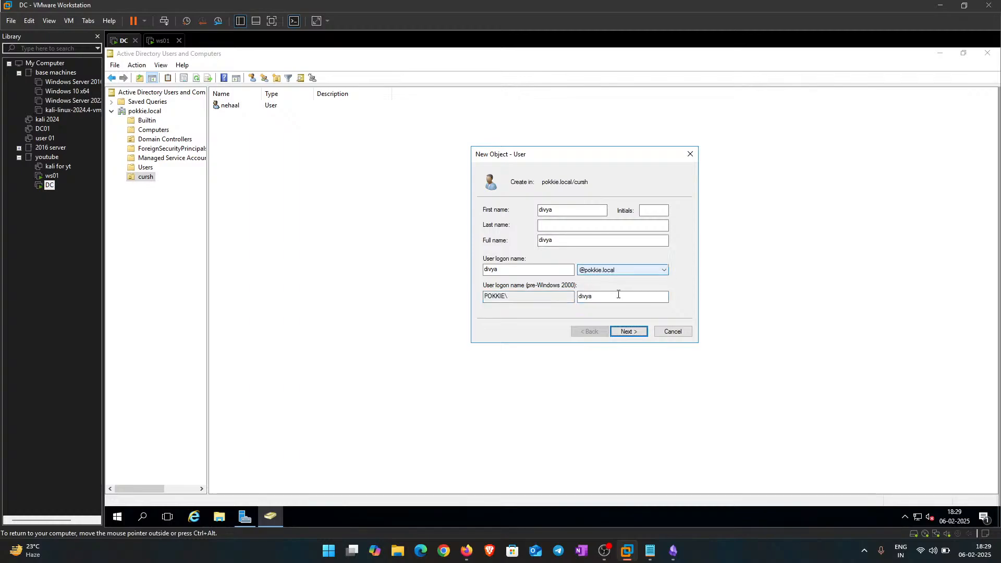
{"action": "left_click", "coordinate": [628, 333]}
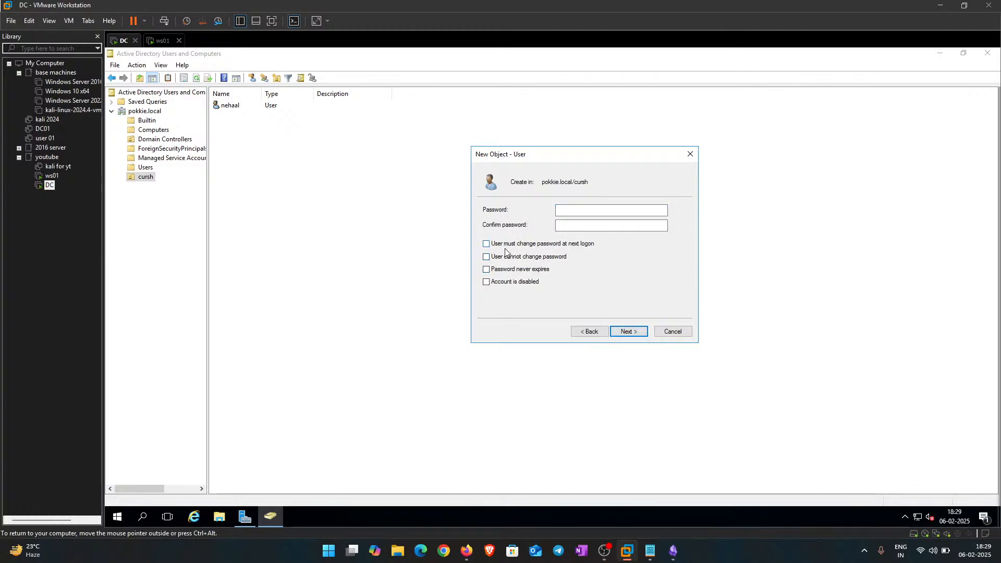
Step: In Notepad, put the cursor at the end of the first user's password line
{"action": "mouse_move", "coordinate": [649, 551]}
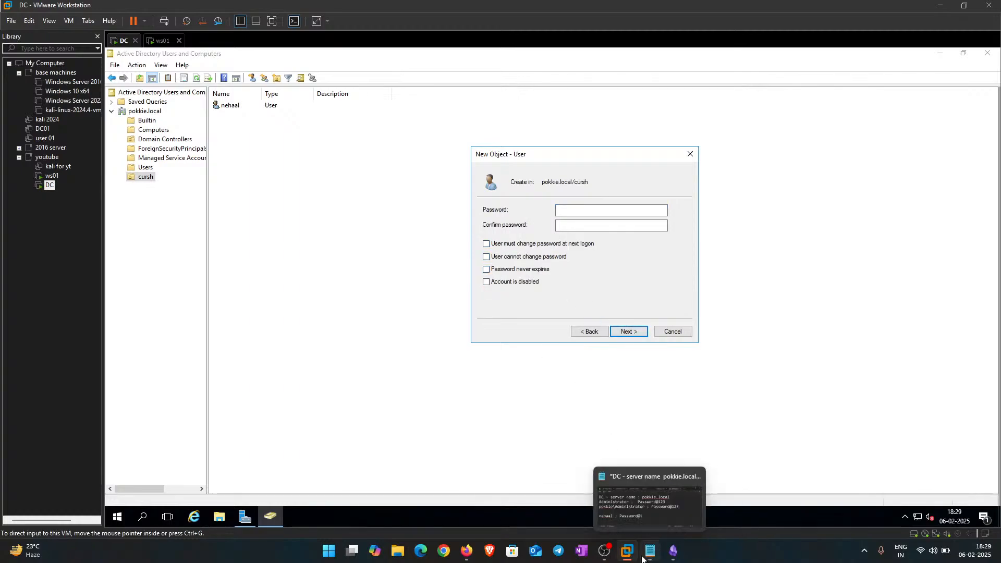
{"action": "left_click", "coordinate": [642, 500]}
{"action": "left_click_drag", "start_coordinate": [437, 322], "coordinate": [282, 329]}
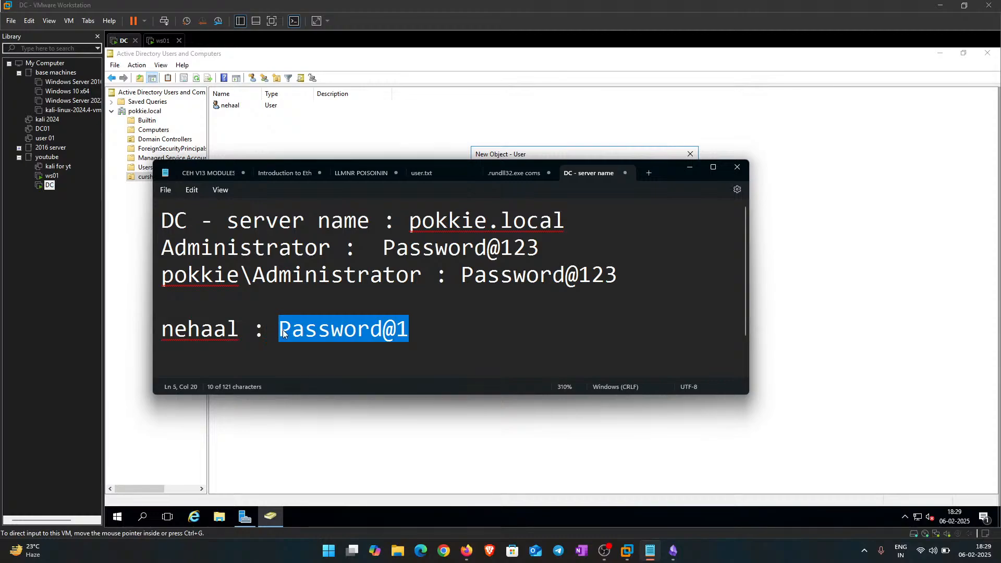
{"action": "left_click", "coordinate": [425, 327]}
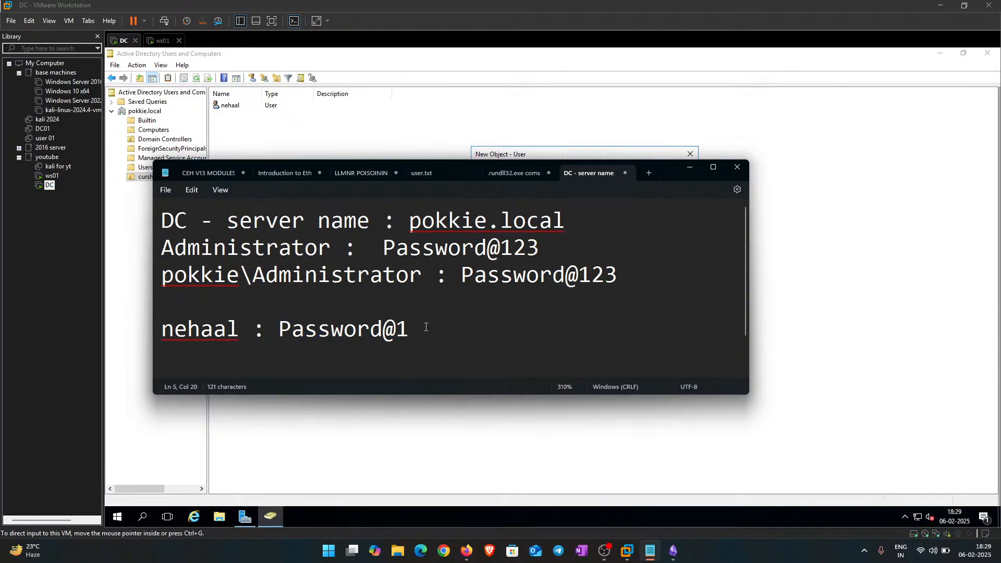
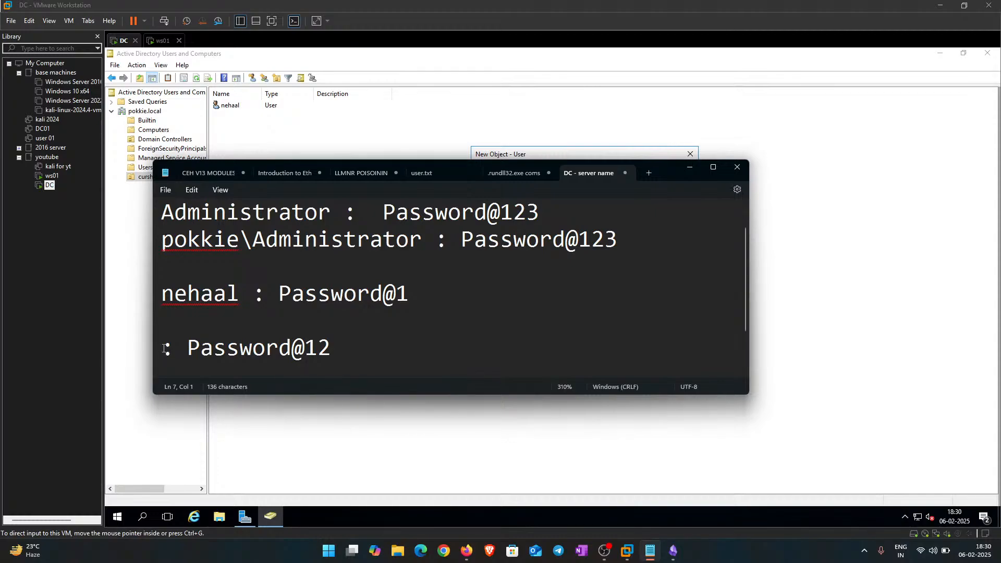
Step: In Notepad, label the last credential line with the second user's name
{"action": "type", "text": "divya"}
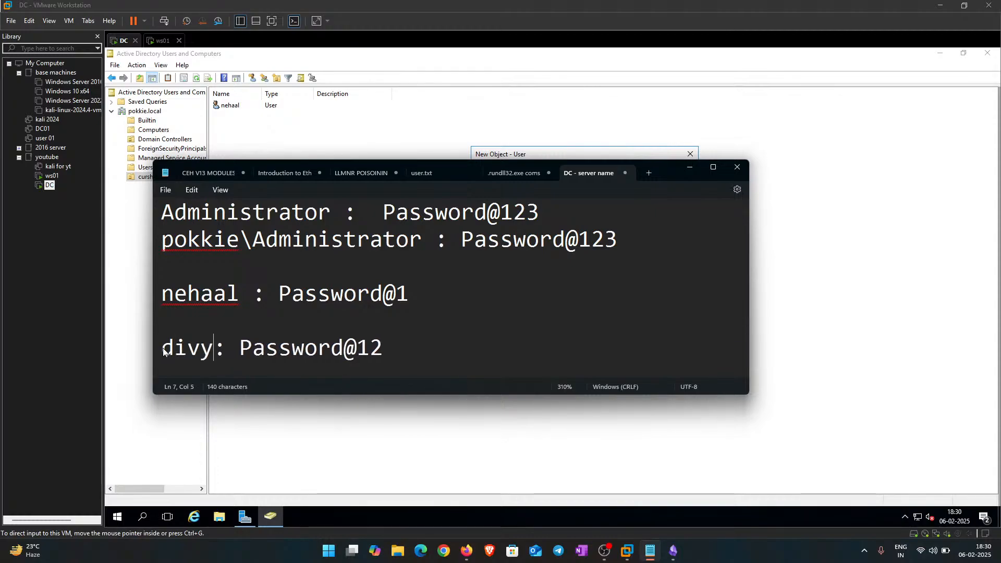
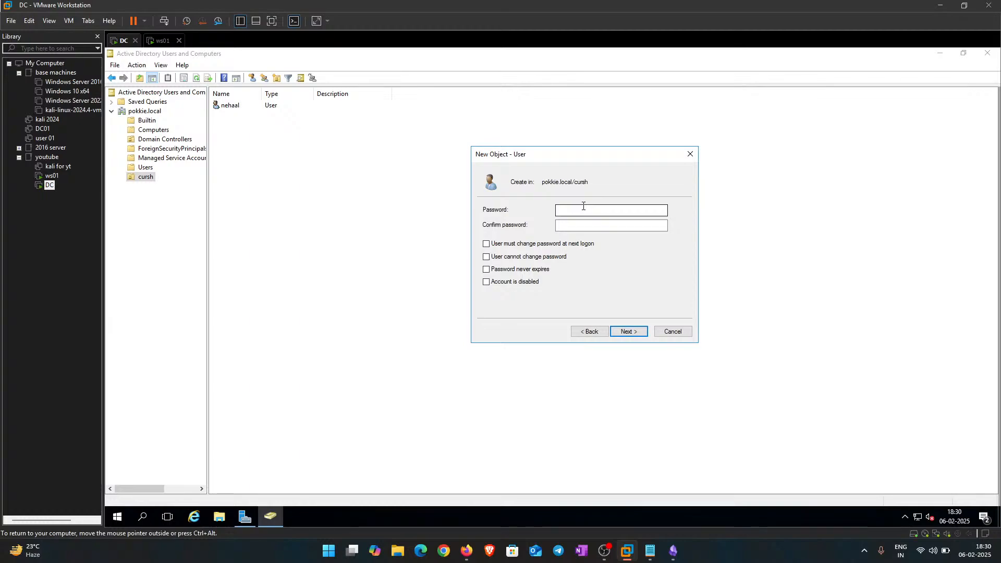
Step: Enter divya's password and confirmation, tick 'User cannot change password' and 'Password never expires', and continue
{"action": "type", "text": "Pass"}
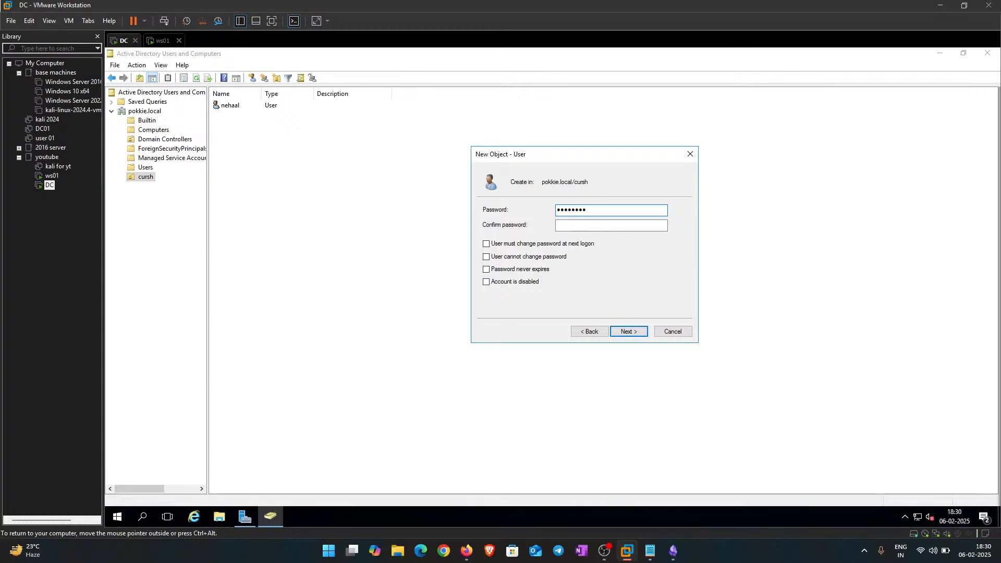
{"action": "type", "text": "word@1"}
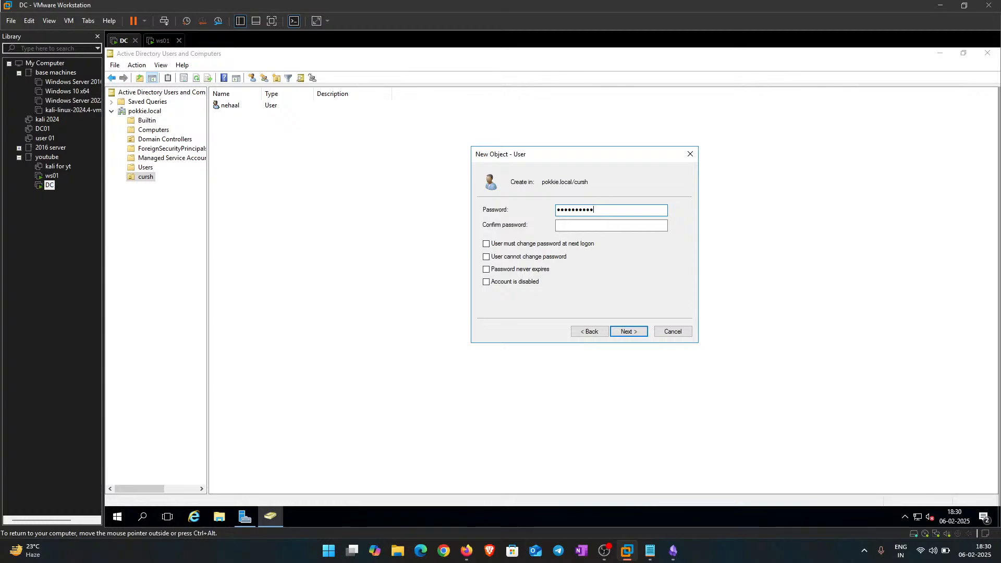
{"action": "key", "text": "Tab"}
{"action": "type", "text": "Pas"}
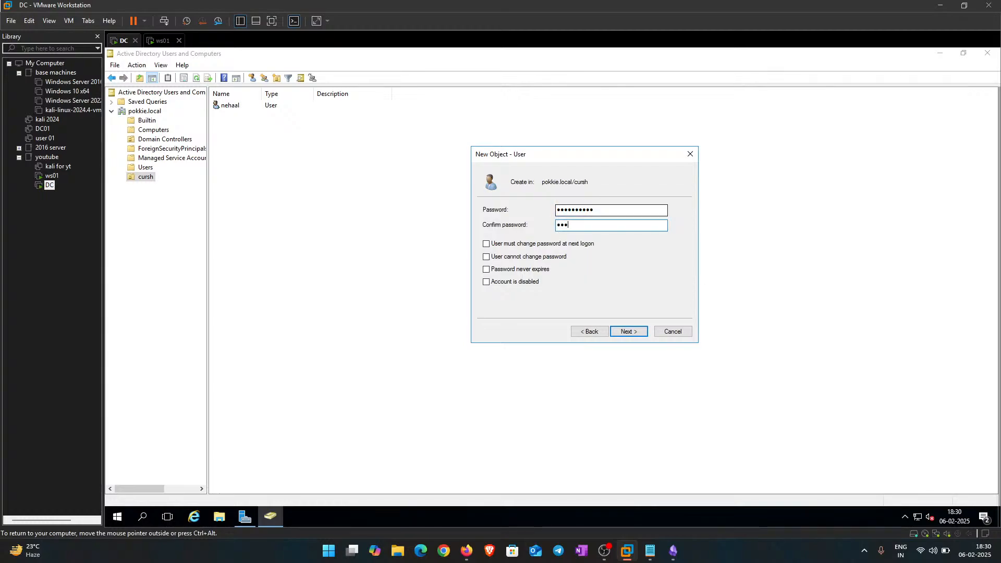
{"action": "type", "text": "sword@11"}
{"action": "left_click", "coordinate": [486, 258]}
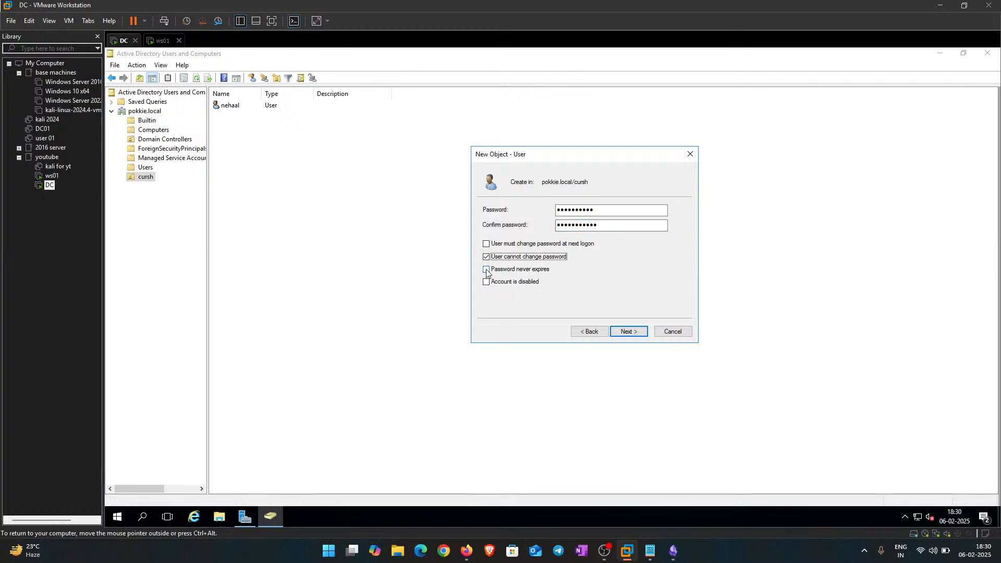
{"action": "left_click", "coordinate": [486, 269]}
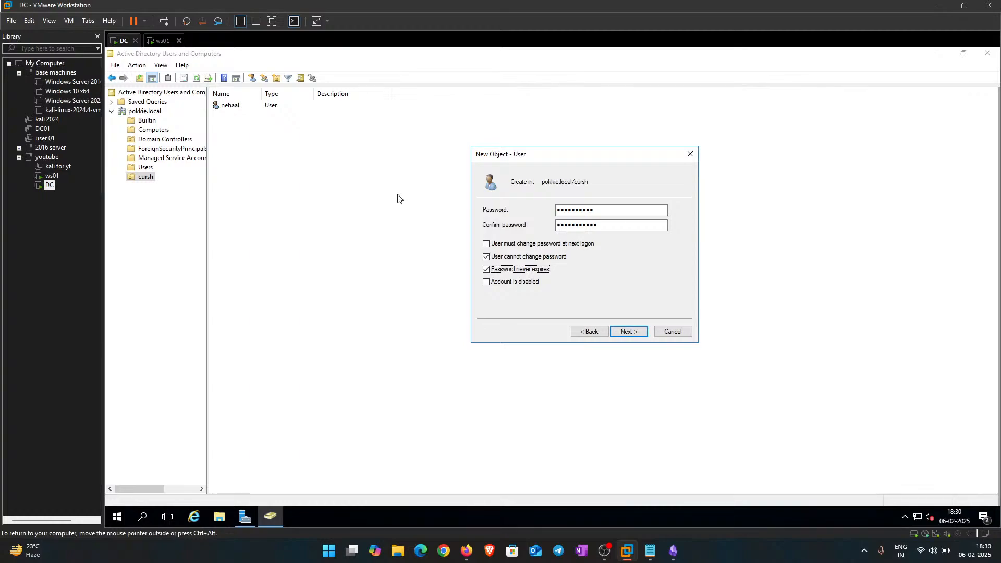
{"action": "left_click", "coordinate": [644, 332]}
Step: Dismiss the password mismatch error, re-enter matching passwords, and finish creating divya
{"action": "left_click", "coordinate": [594, 319]}
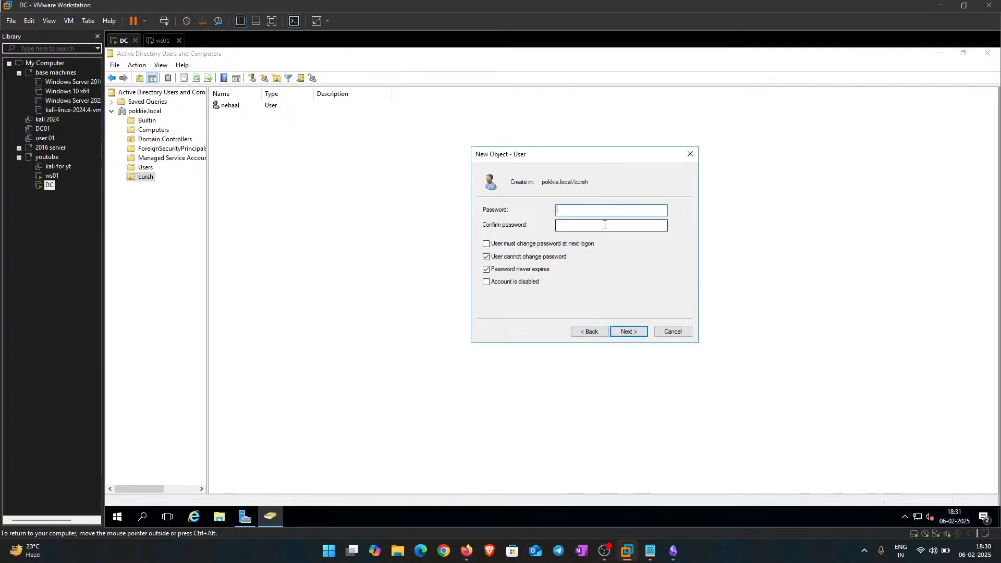
{"action": "type", "text": "P"}
{"action": "type", "text": "•••••••••"}
{"action": "key", "text": "Tab"}
{"action": "type", "text": "••••"}
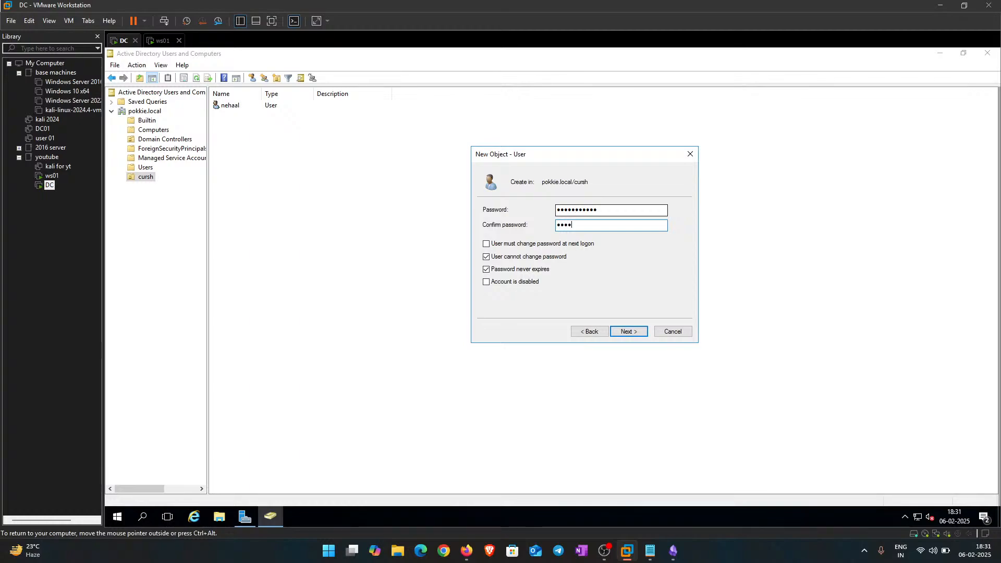
{"action": "key", "text": "BackSpace"}
{"action": "key", "text": "BackSpace"}
{"action": "key", "text": "BackSpace"}
{"action": "key", "text": "BackSpace"}
{"action": "key", "text": "BackSpace"}
{"action": "key", "text": "BackSpace"}
{"action": "key", "text": "Caps_Lock"}
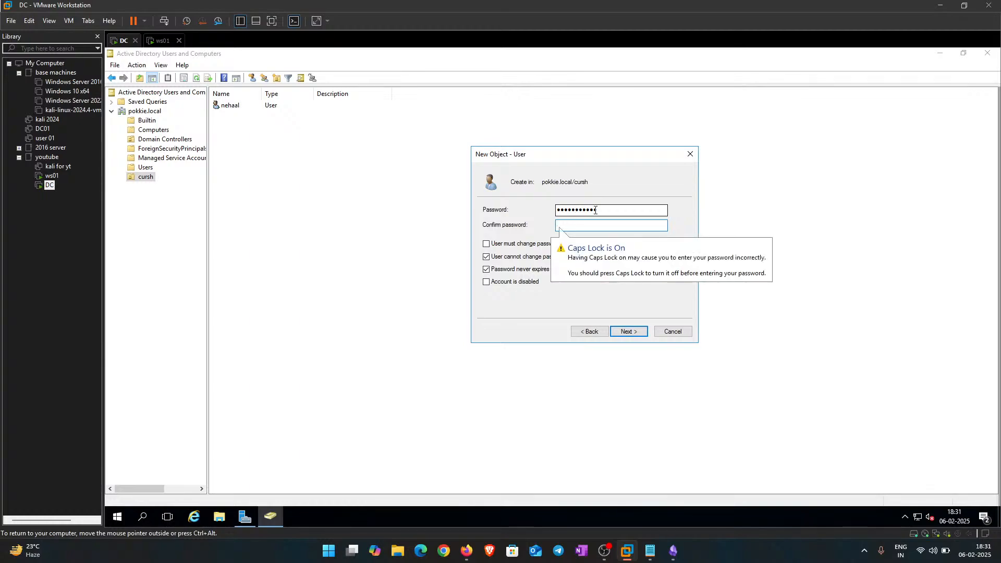
{"action": "type", "text": "•••••••••••"}
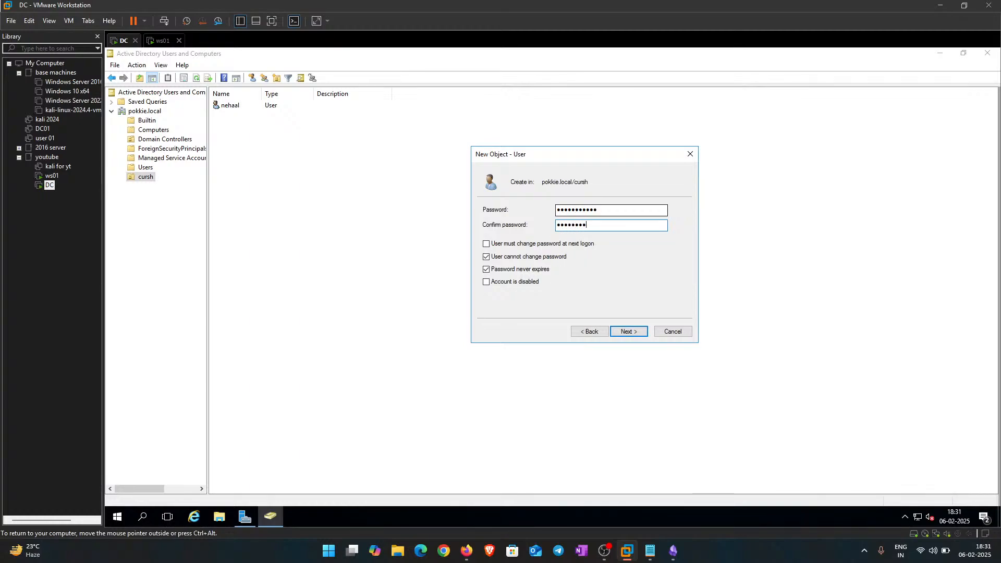
{"action": "key", "text": "Return"}
{"action": "key", "text": "Return"}
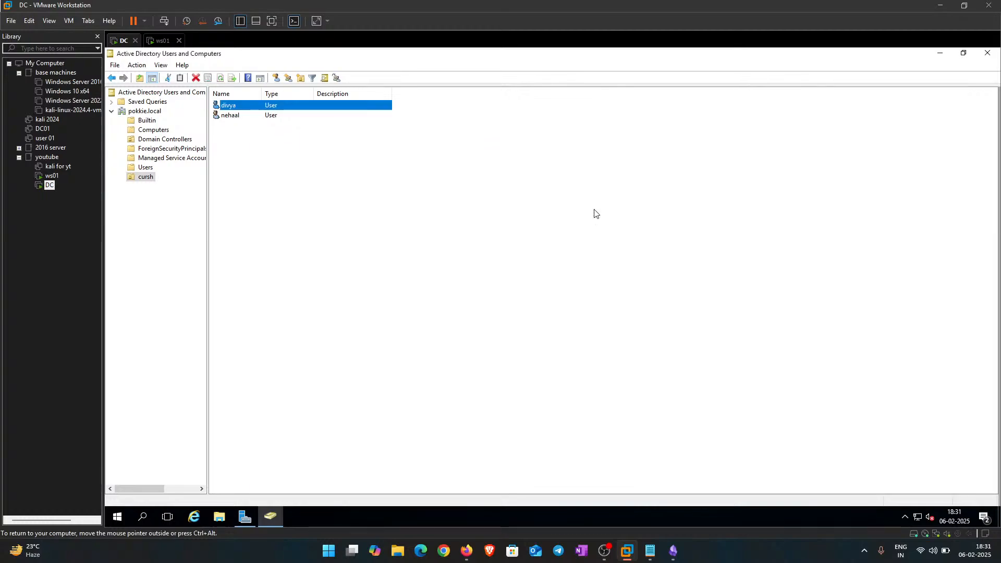
Step: Start a new user in the cursh OU via New > User
{"action": "right_click", "coordinate": [269, 148]}
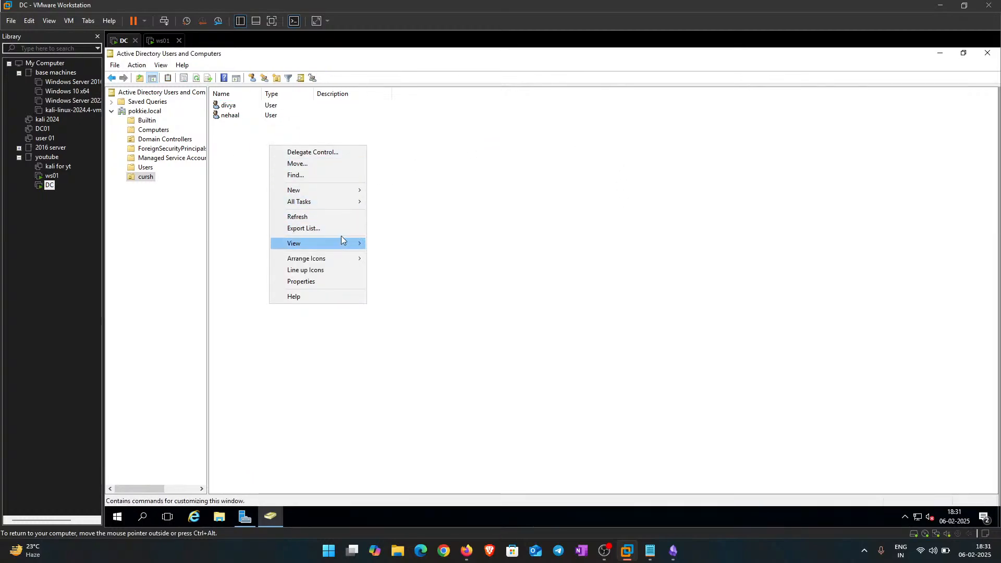
{"action": "mouse_move", "coordinate": [343, 191]}
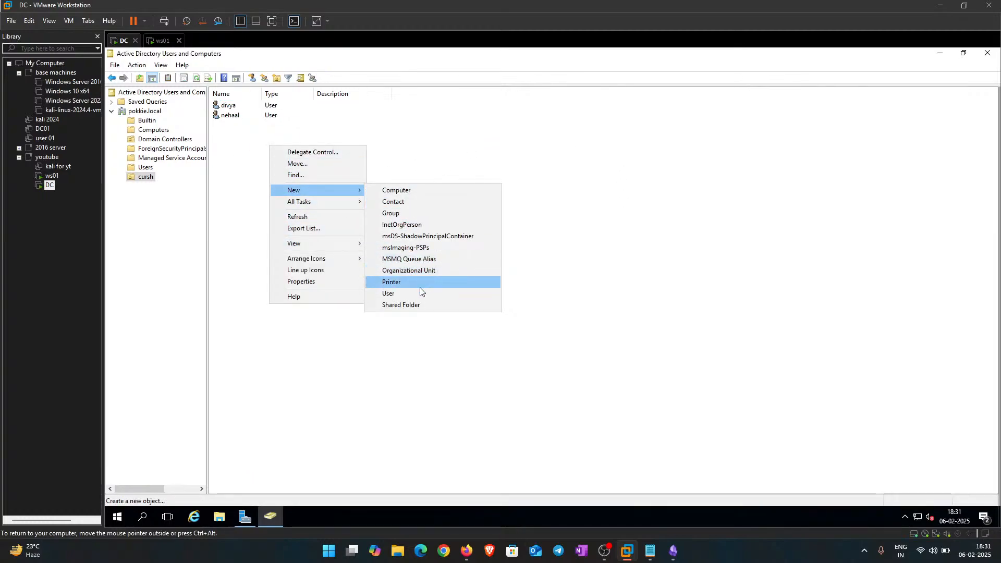
{"action": "left_click", "coordinate": [395, 295]}
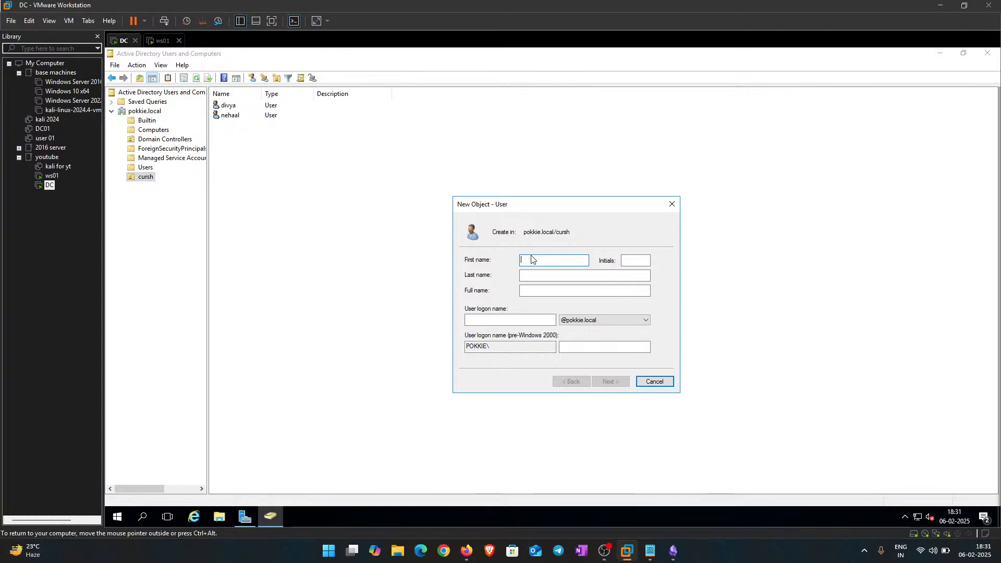
Step: Enter first name SQL, last name SERVER, and logon name SQLServer
{"action": "type", "text": "SQL"}
{"action": "key", "text": "Tab"}
{"action": "type", "text": "SERVER"}
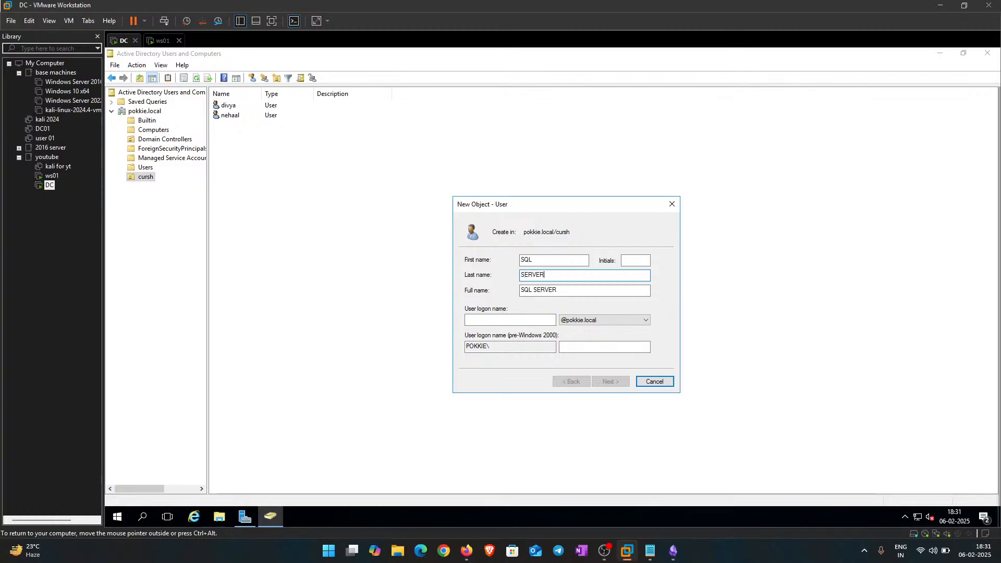
{"action": "key", "text": "Tab"}
{"action": "key", "text": "Tab"}
{"action": "type", "text": "SQL "}
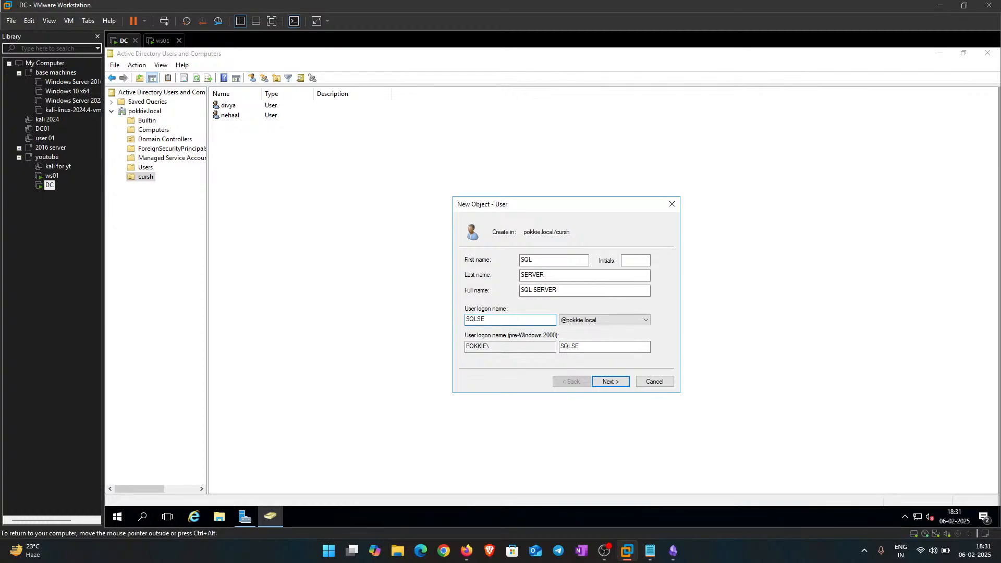
{"action": "type", "text": "SE"}
{"action": "key", "text": "BackSpace"}
{"action": "type", "text": "erver"}
{"action": "left_click_drag", "start_coordinate": [552, 208], "coordinate": [530, 195]}
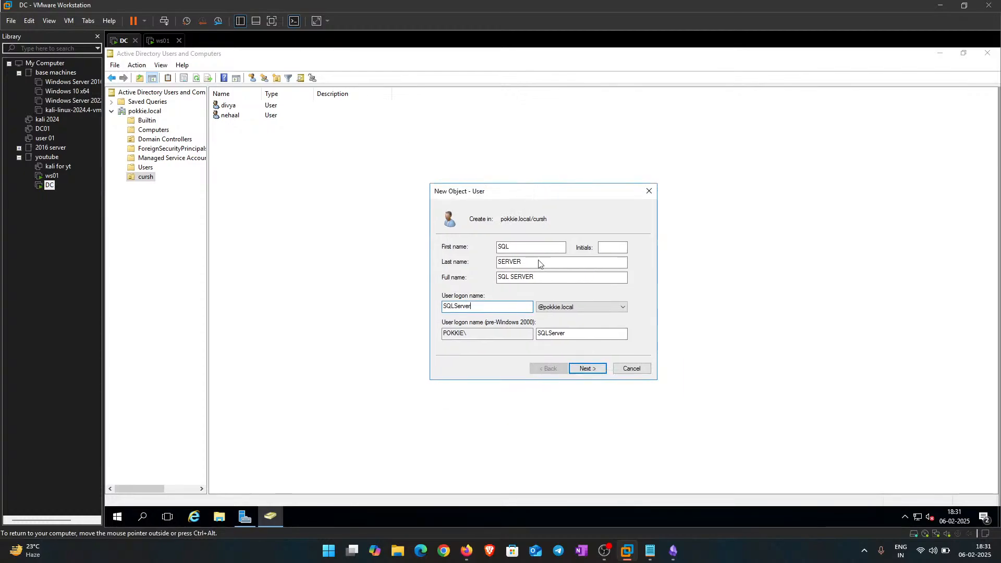
{"action": "double_click", "coordinate": [485, 309]}
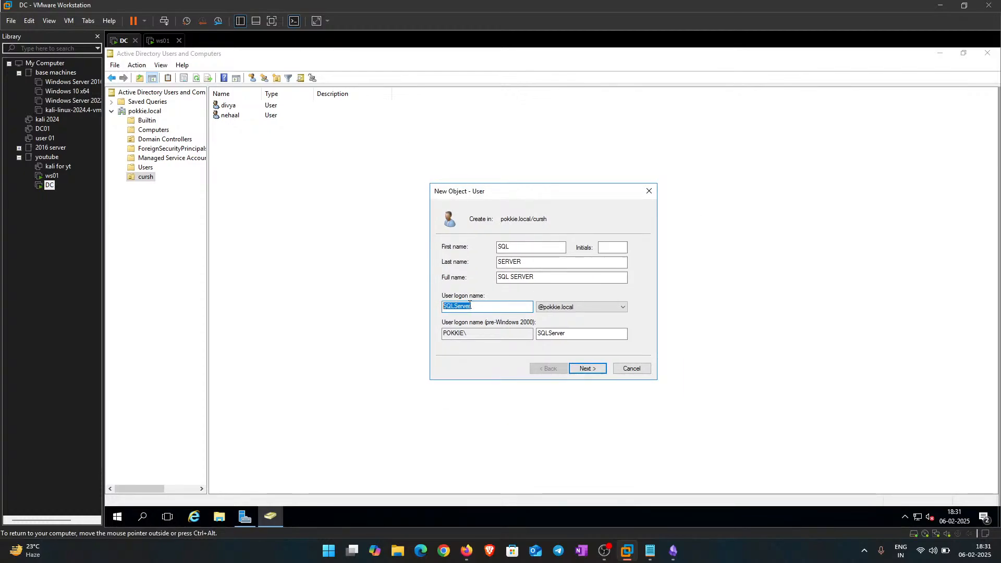
{"action": "left_click", "coordinate": [491, 307]}
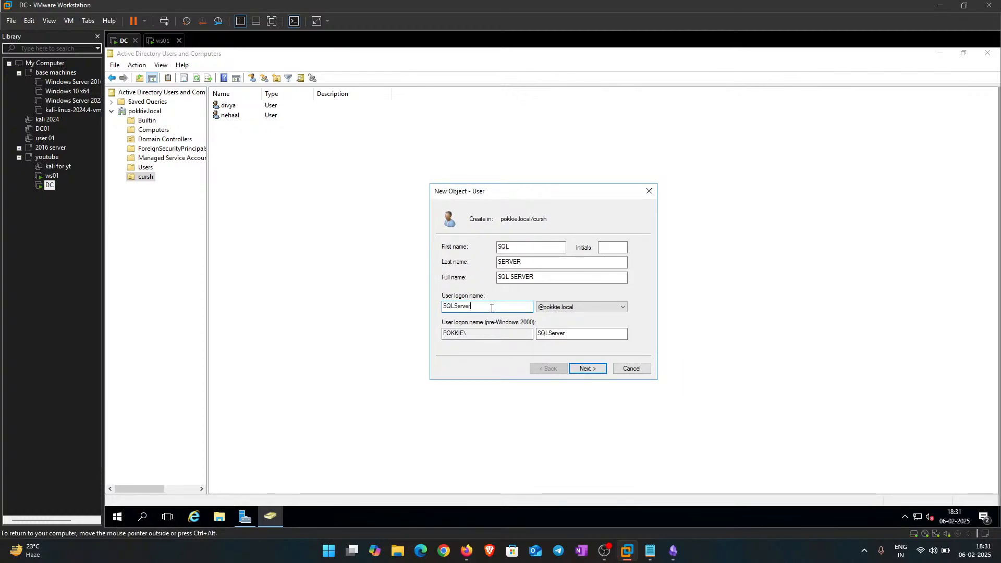
Step: Advance to the password step and leave every password option unticked
{"action": "left_click", "coordinate": [588, 369]}
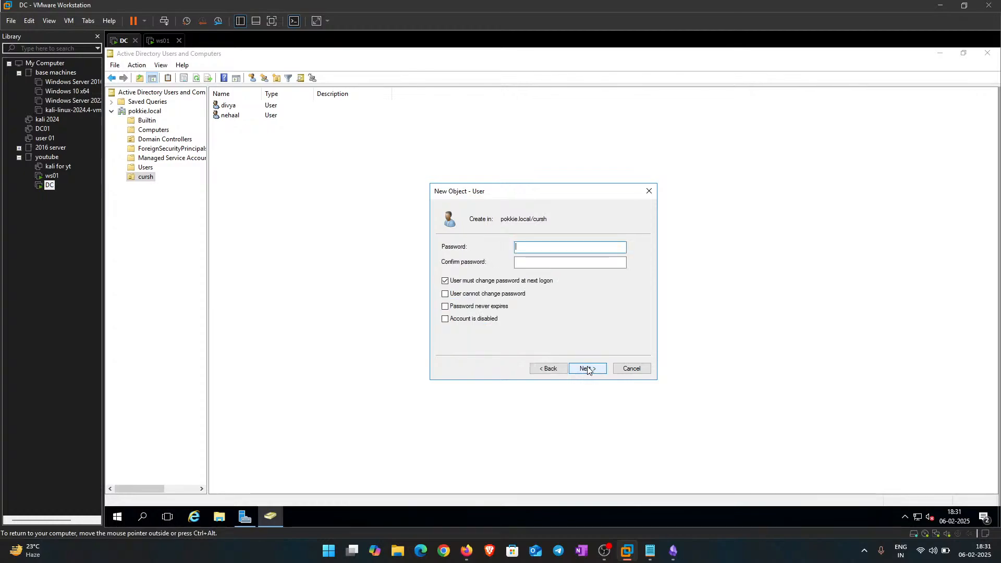
{"action": "left_click", "coordinate": [451, 295]}
{"action": "left_click", "coordinate": [448, 306]}
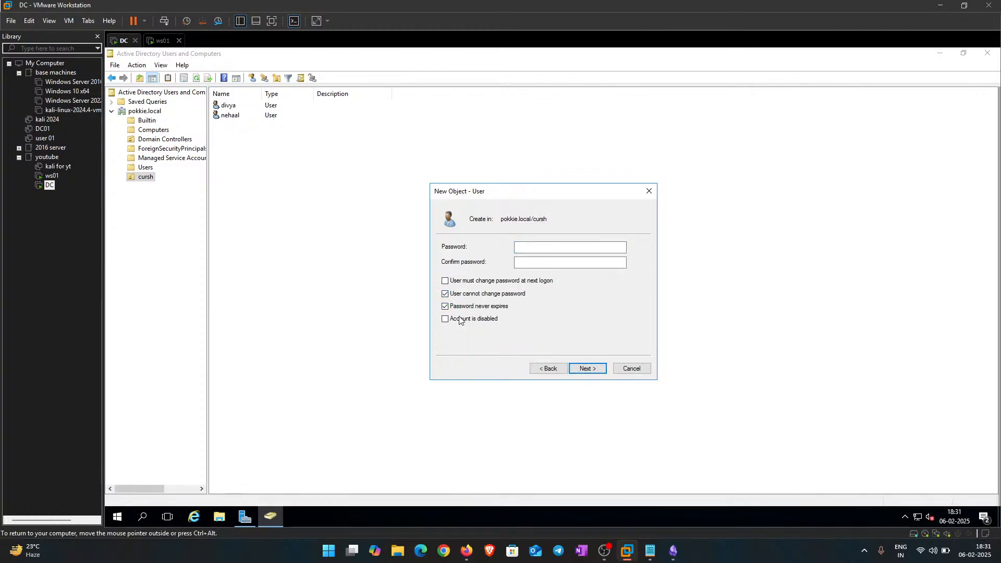
{"action": "left_click", "coordinate": [454, 306]}
{"action": "left_click", "coordinate": [452, 295]}
Step: Type the SQL SERVER account password and its confirmation
{"action": "left_click", "coordinate": [570, 249]}
{"action": "type", "text": "•••••••••"}
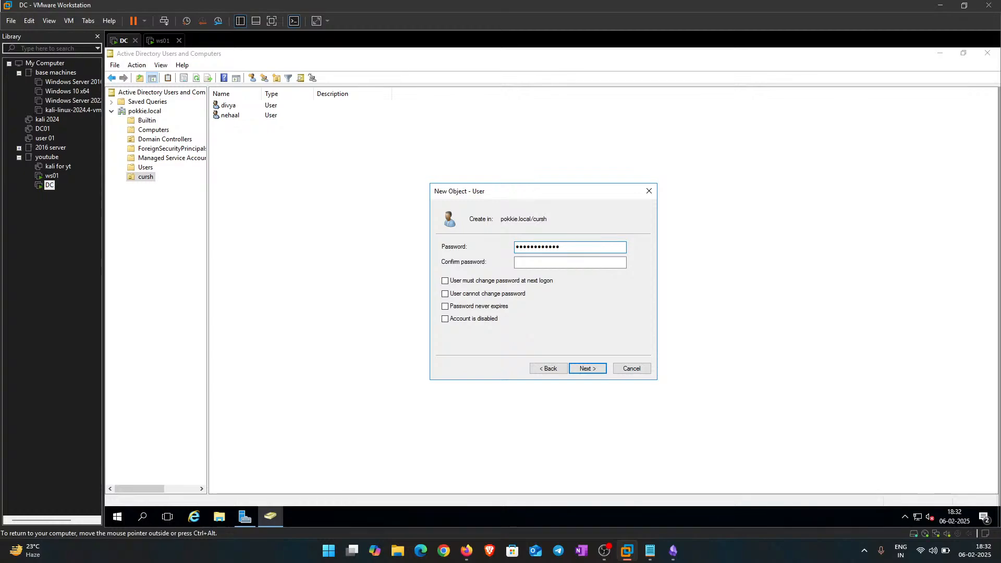
{"action": "key", "text": "Tab"}
{"action": "type", "text": "•••••"}
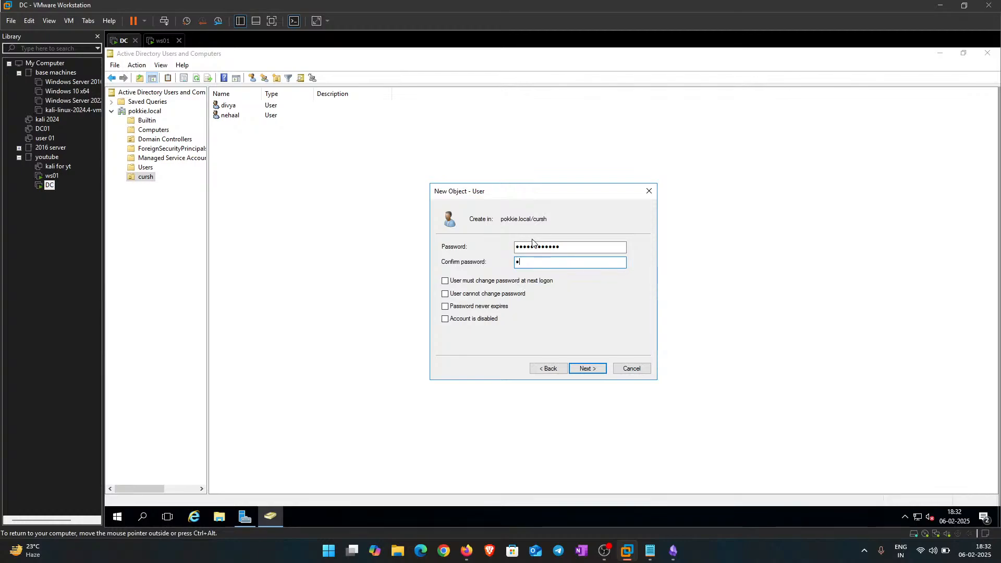
{"action": "type", "text": "•••••••"}
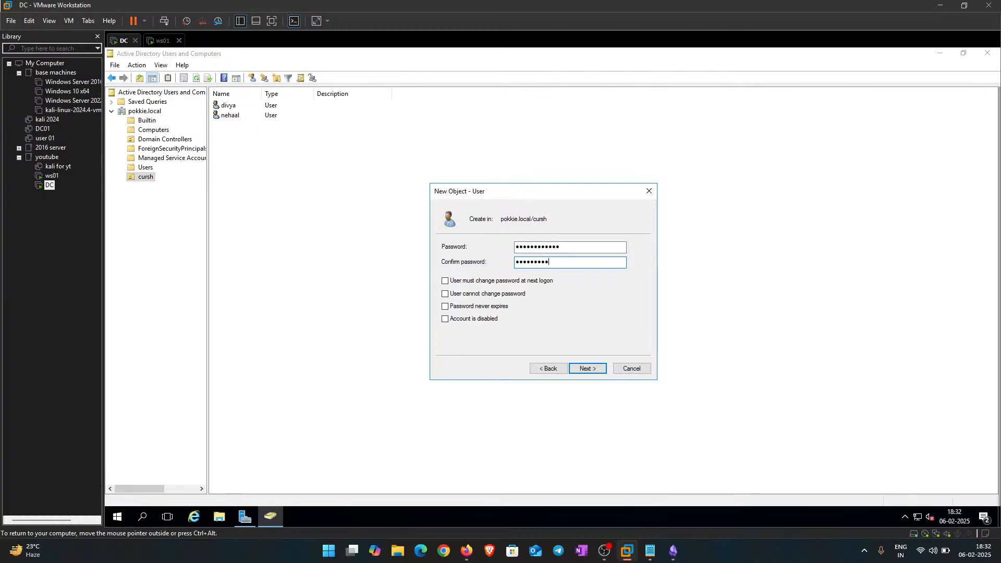
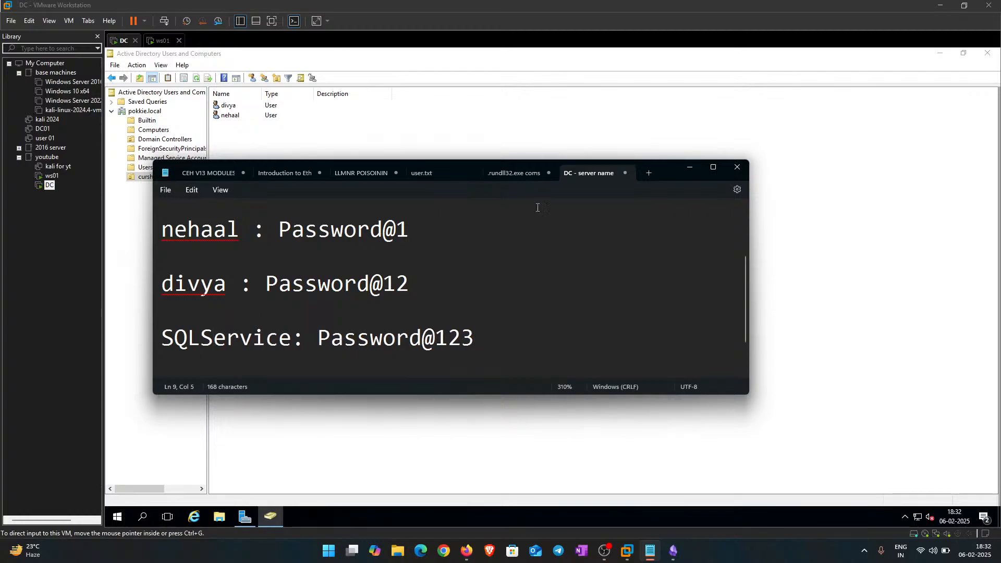
Step: Return to the wizard and finish creating the SQL SERVER user in cursh
{"action": "left_click", "coordinate": [689, 166]}
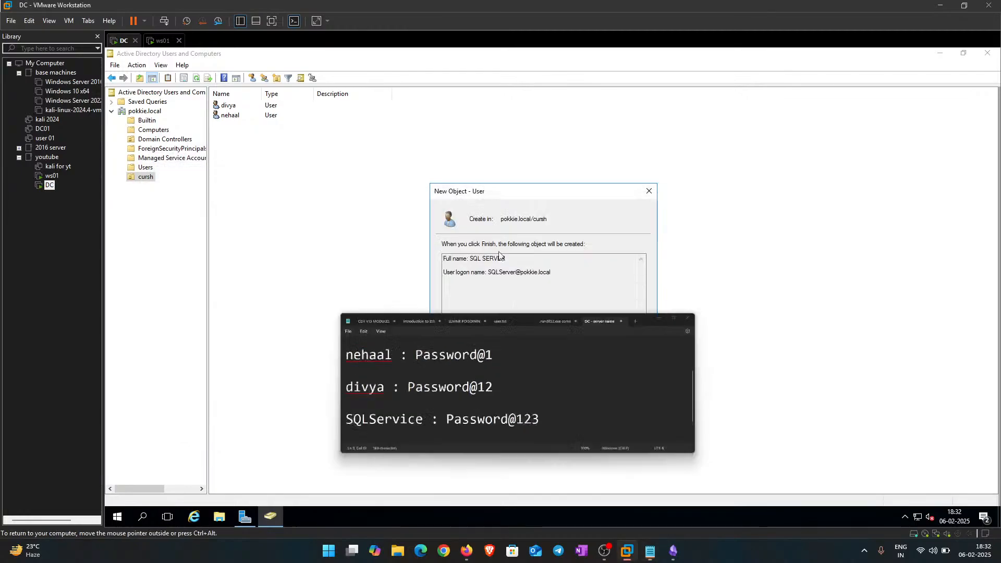
{"action": "left_click", "coordinate": [582, 371]}
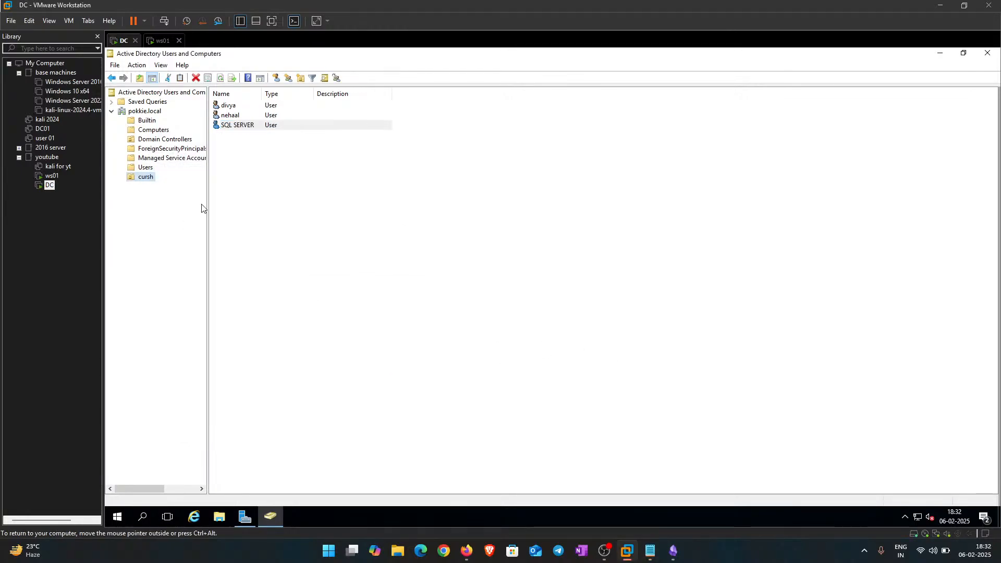
{"action": "left_click", "coordinate": [340, 237]}
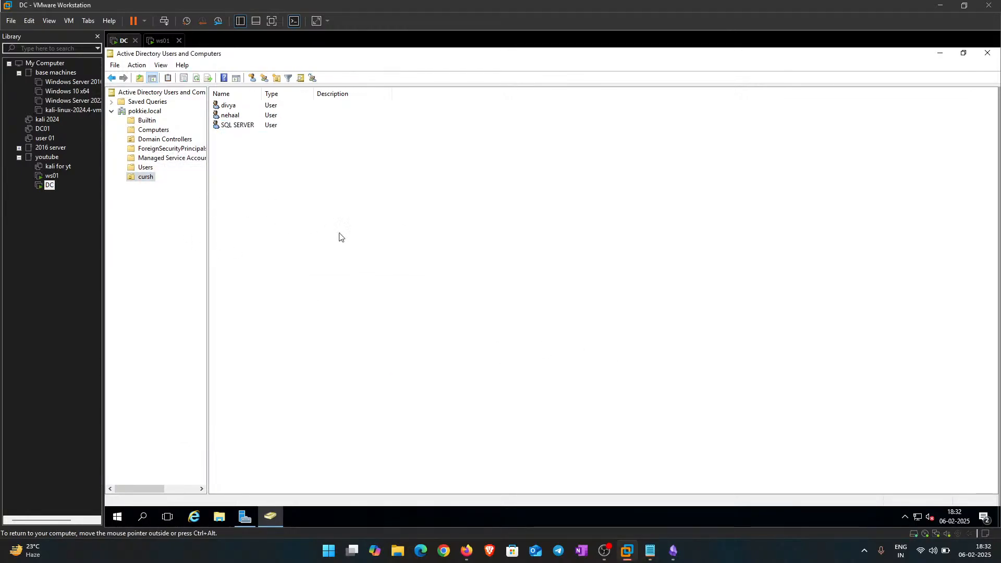
Step: Start a new user in the cursh OU and enter the name mahi
{"action": "right_click", "coordinate": [261, 147]}
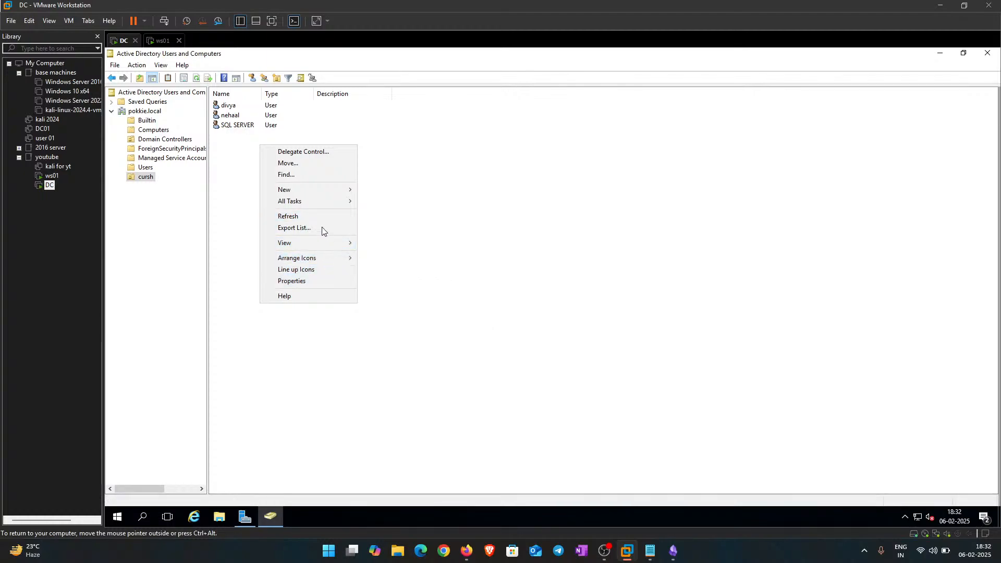
{"action": "mouse_move", "coordinate": [317, 185]}
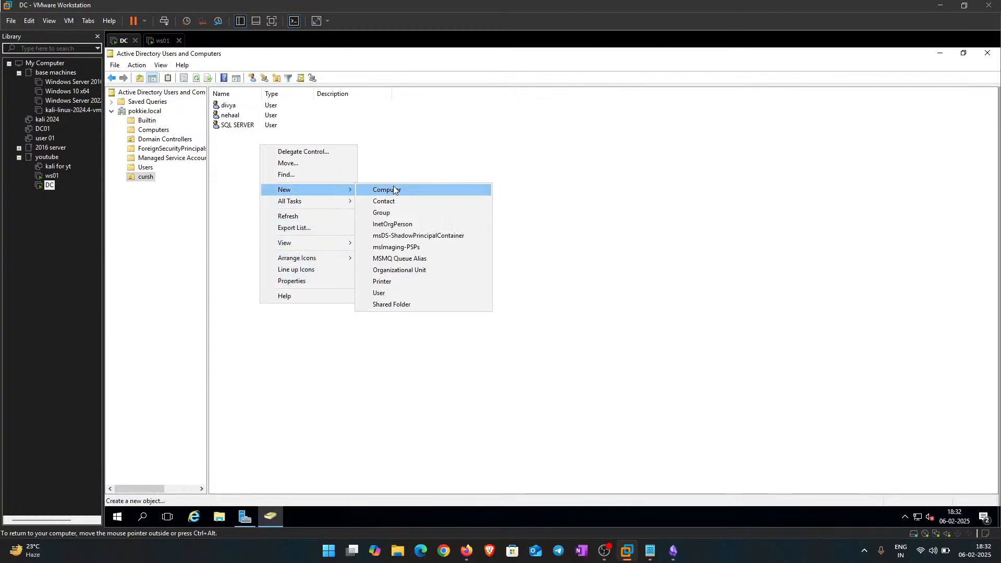
{"action": "left_click", "coordinate": [399, 292]}
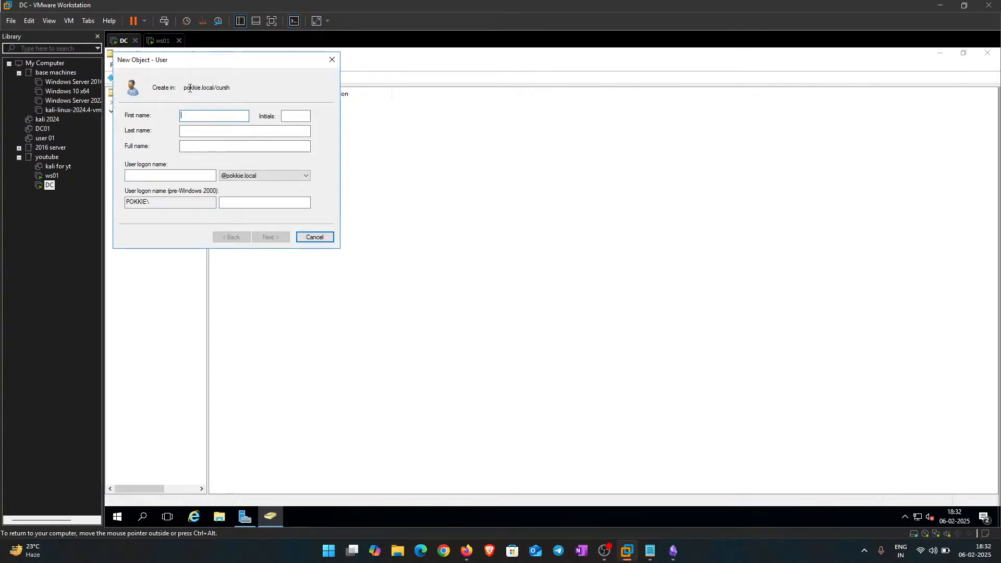
{"action": "left_click_drag", "start_coordinate": [203, 54], "coordinate": [509, 141]}
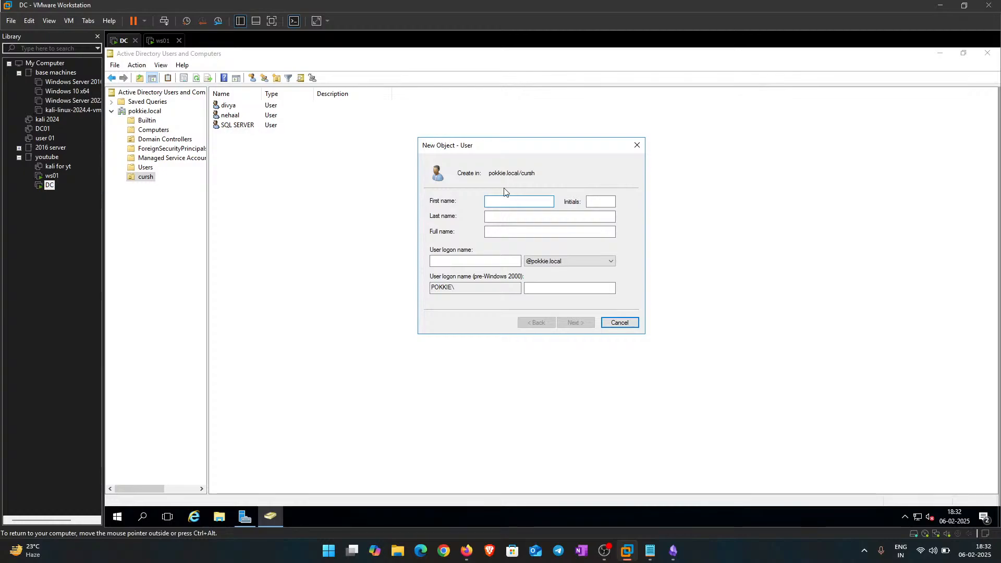
{"action": "type", "text": "mahi"}
{"action": "key", "text": "Tab"}
{"action": "key", "text": "Tab"}
{"action": "key", "text": "Tab"}
{"action": "key", "text": "Tab"}
{"action": "type", "text": "ma"}
{"action": "key", "text": "Tab"}
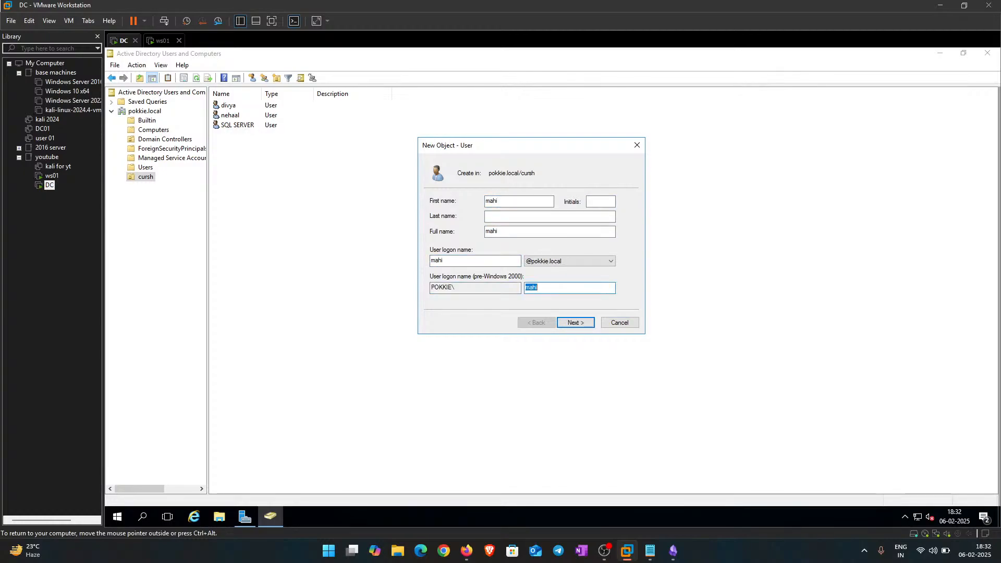
{"action": "key", "text": "Tab"}
{"action": "key", "text": "Tab"}
Step: Untick the change-password-at-next-logon option, set and confirm the password, and finish creating mahi
{"action": "left_click", "coordinate": [575, 322]}
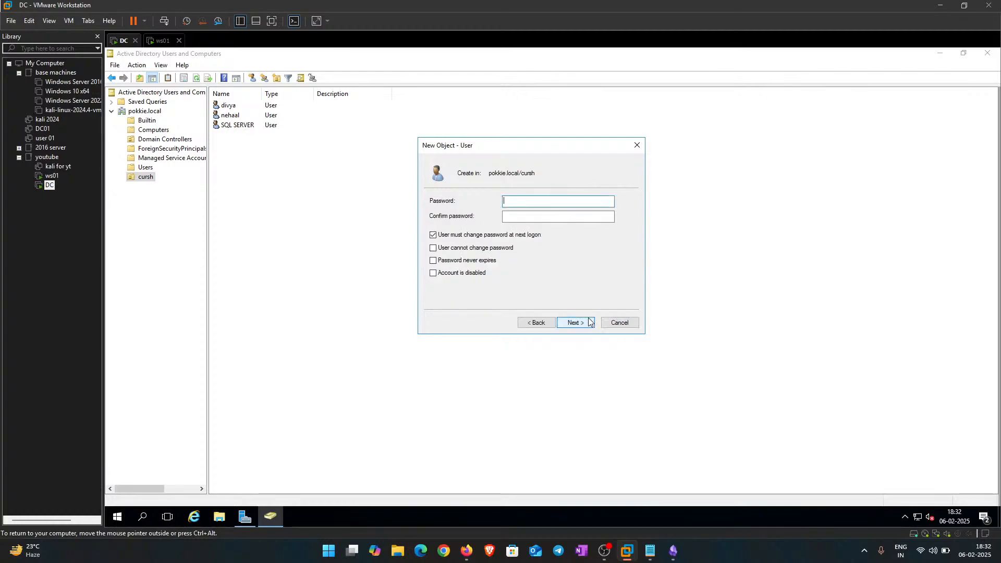
{"action": "left_click", "coordinate": [451, 235]}
{"action": "left_click", "coordinate": [523, 201]}
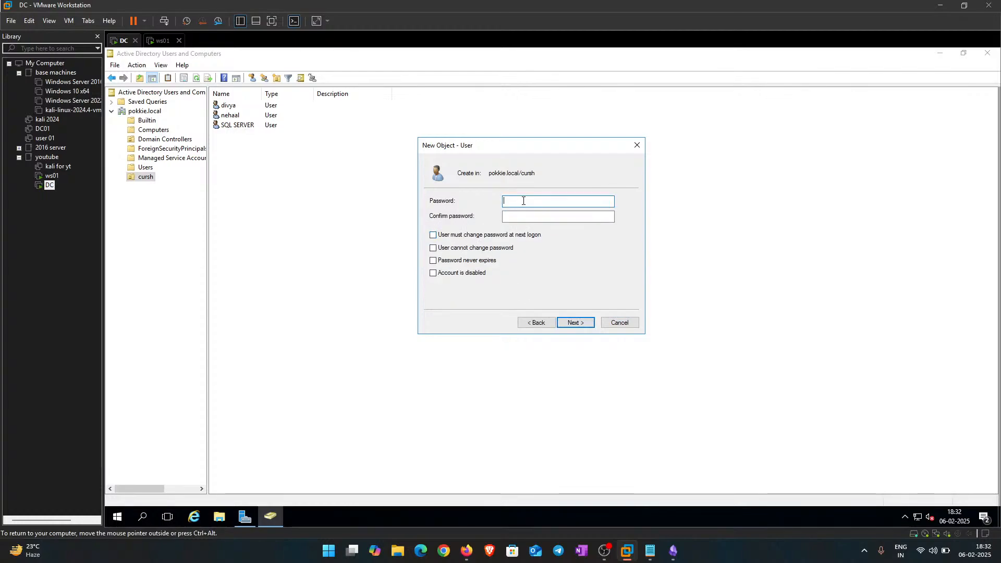
{"action": "type", "text": "****"}
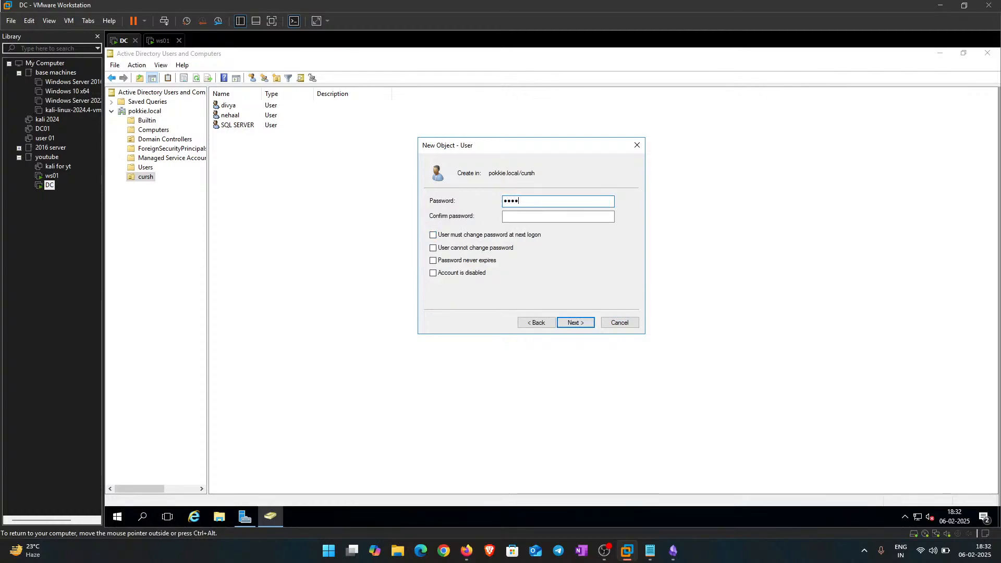
{"action": "type", "text": "*******"}
{"action": "key", "text": "Tab"}
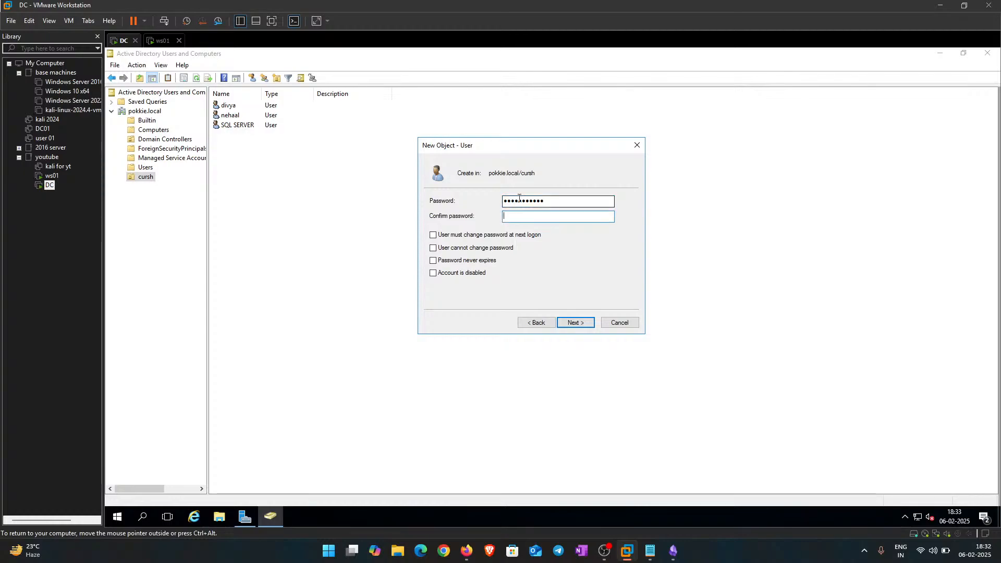
{"action": "type", "text": "*******"}
{"action": "left_click", "coordinate": [576, 320]}
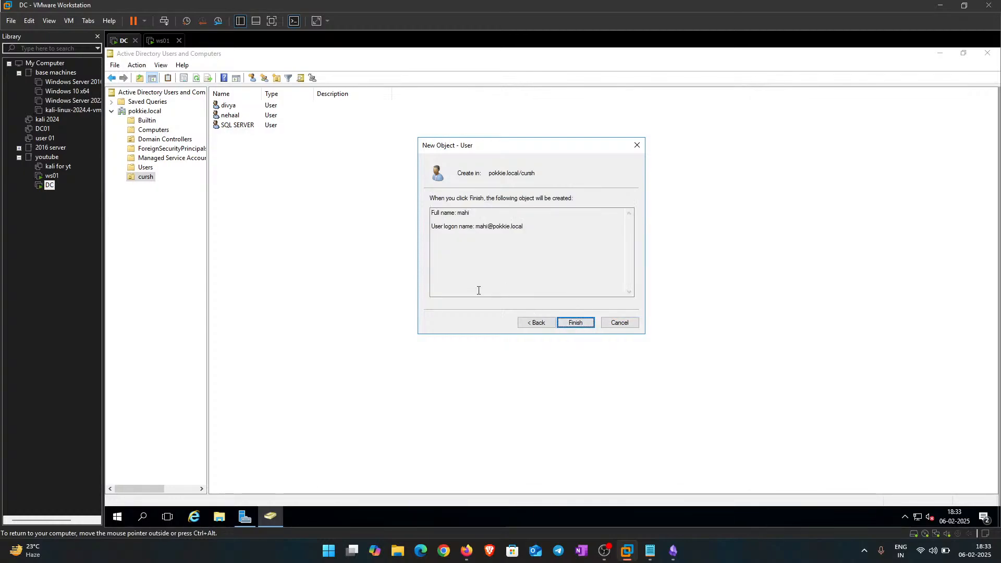
{"action": "left_click", "coordinate": [575, 322]}
{"action": "left_click", "coordinate": [274, 199]}
Step: Start another new user in the cursh OU and centre its form
{"action": "right_click", "coordinate": [273, 197]}
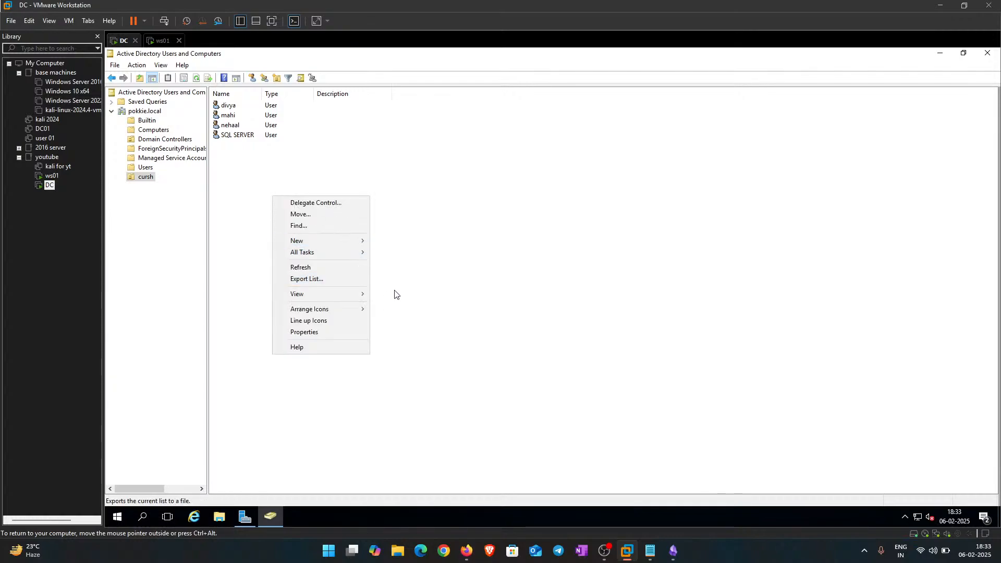
{"action": "mouse_move", "coordinate": [348, 242]}
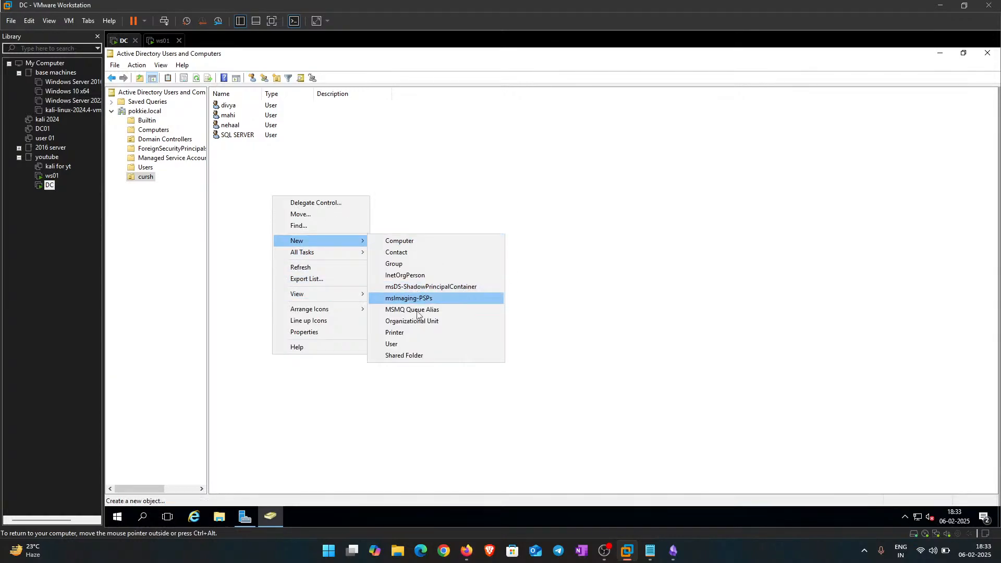
{"action": "left_click", "coordinate": [418, 343]}
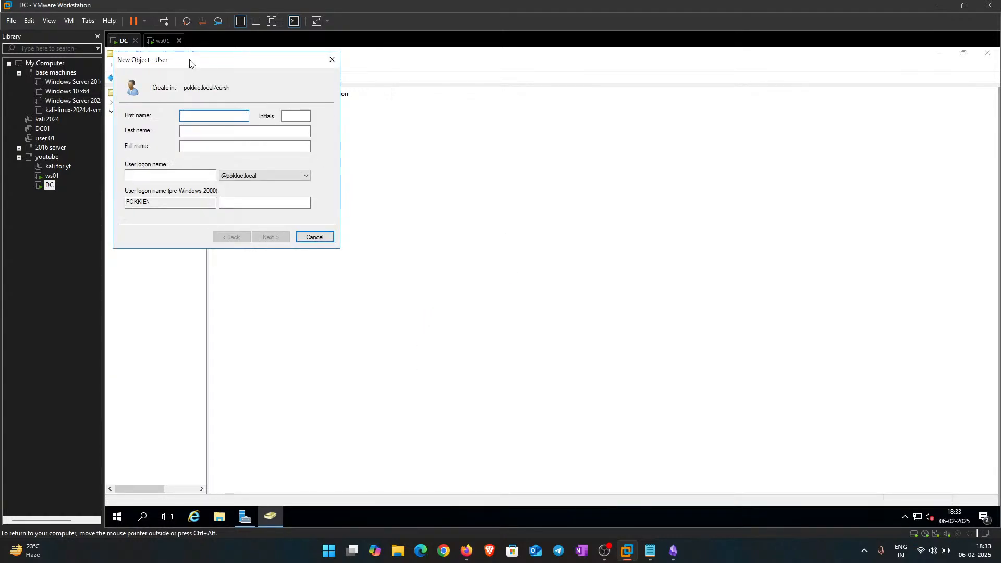
{"action": "left_click_drag", "start_coordinate": [190, 62], "coordinate": [541, 156]}
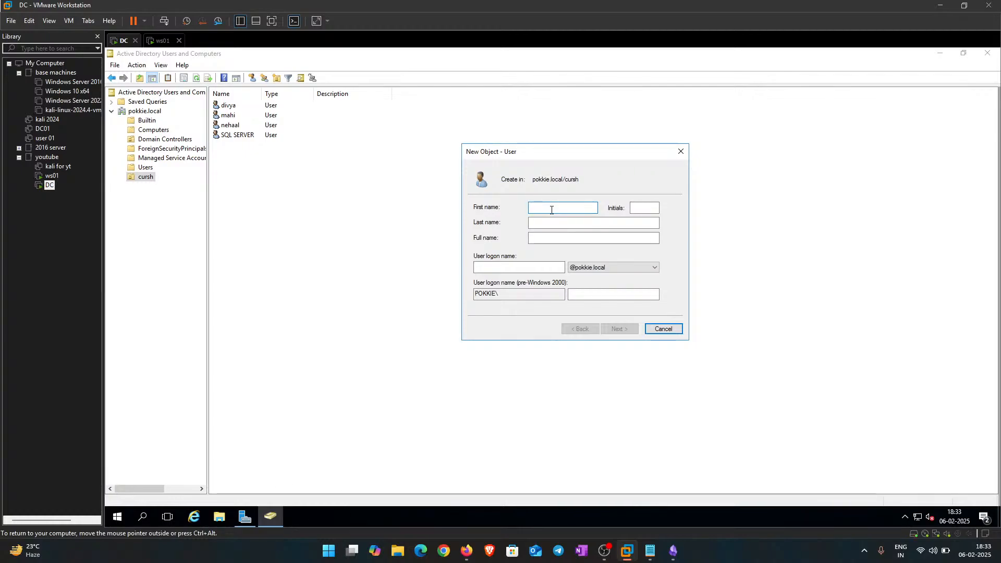
Step: Enter the naruto first and logon names and advance to the password step
{"action": "type", "text": "o"}
{"action": "key", "text": "Tab"}
{"action": "key", "text": "Tab"}
{"action": "key", "text": "Tab"}
{"action": "key", "text": "Tab"}
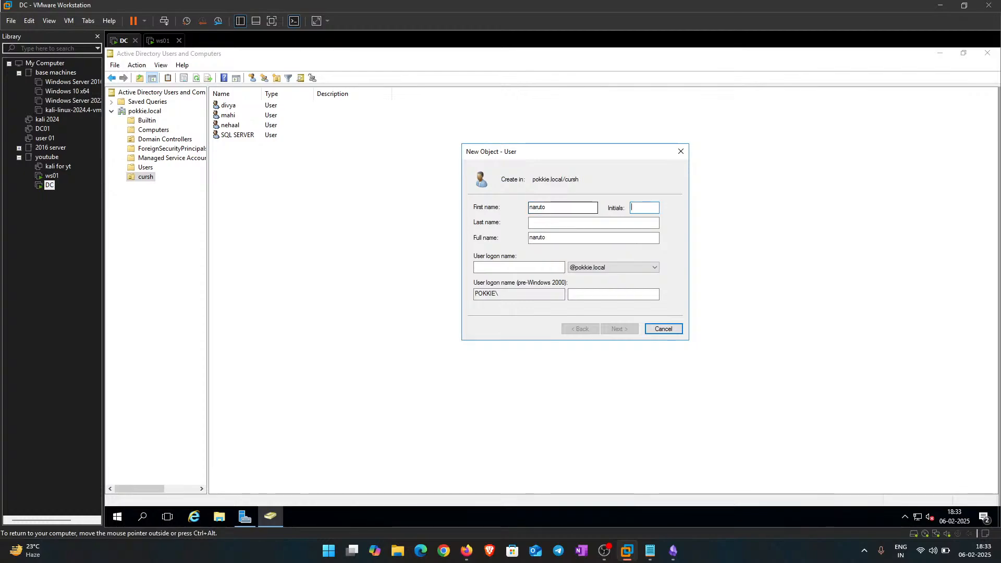
{"action": "type", "text": "nauto"}
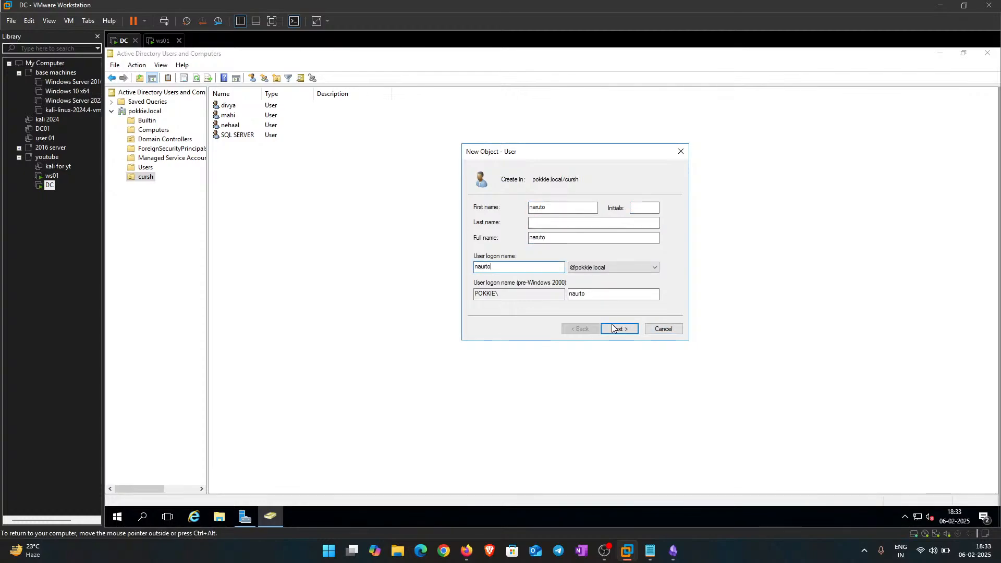
{"action": "double_click", "coordinate": [496, 266]}
{"action": "left_click", "coordinate": [618, 333]}
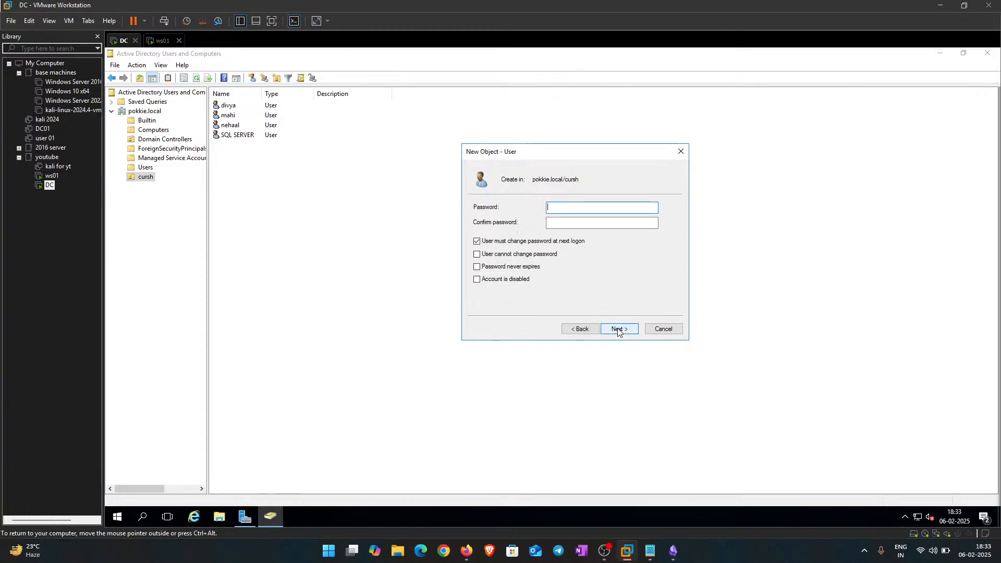
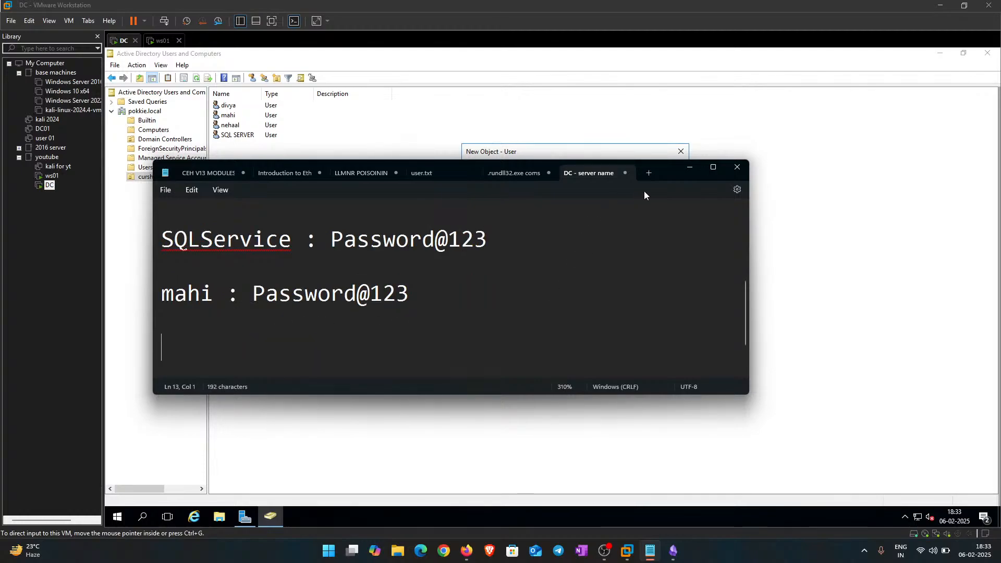
Step: Enter the account password for naruto in the new-user wizard and begin confirming it
{"action": "left_click", "coordinate": [685, 164]}
{"action": "left_click", "coordinate": [584, 209]}
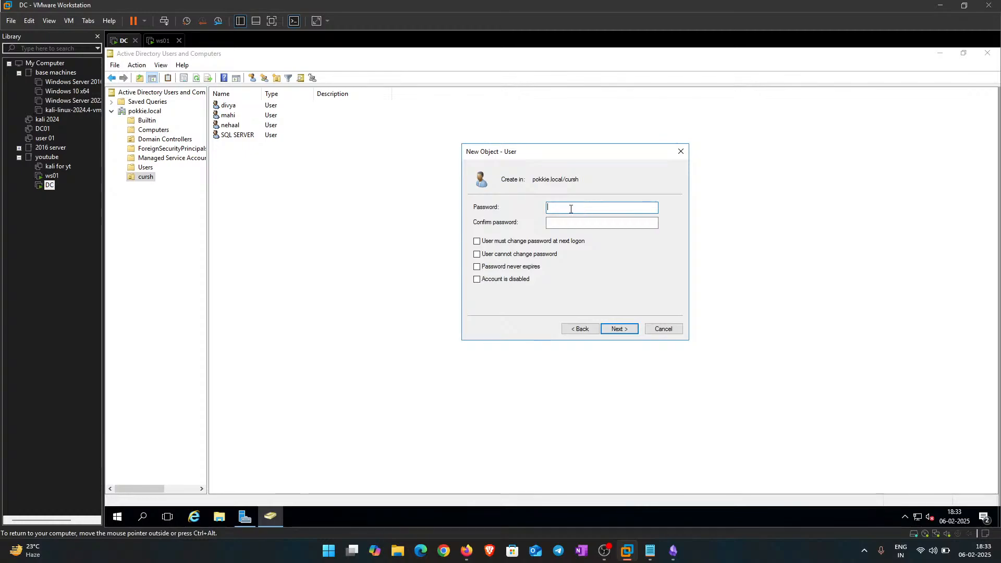
{"action": "type", "text": "Password123"}
{"action": "key", "text": "Tab"}
{"action": "key", "text": "Caps_Lock"}
{"action": "type", "text": "Pa"}
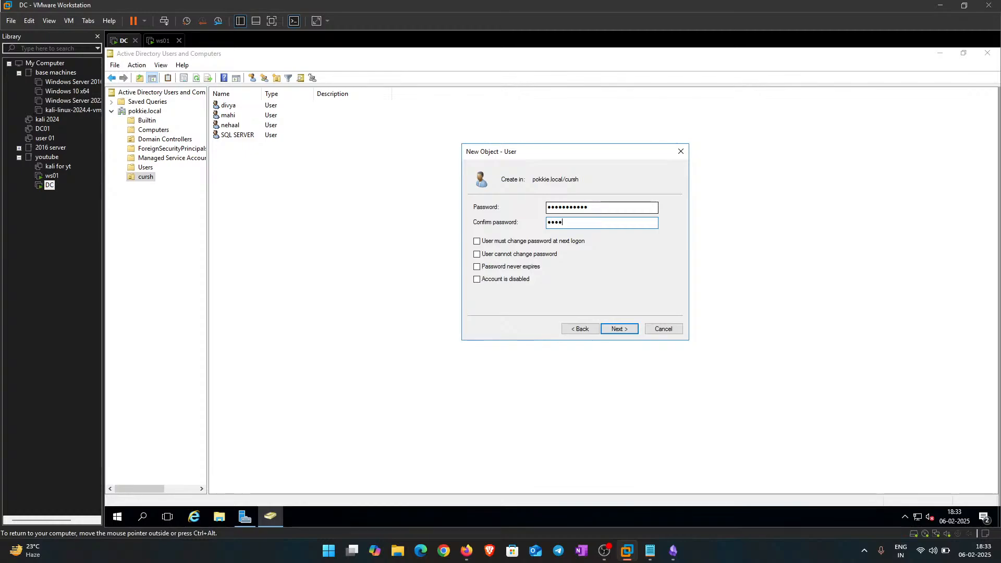
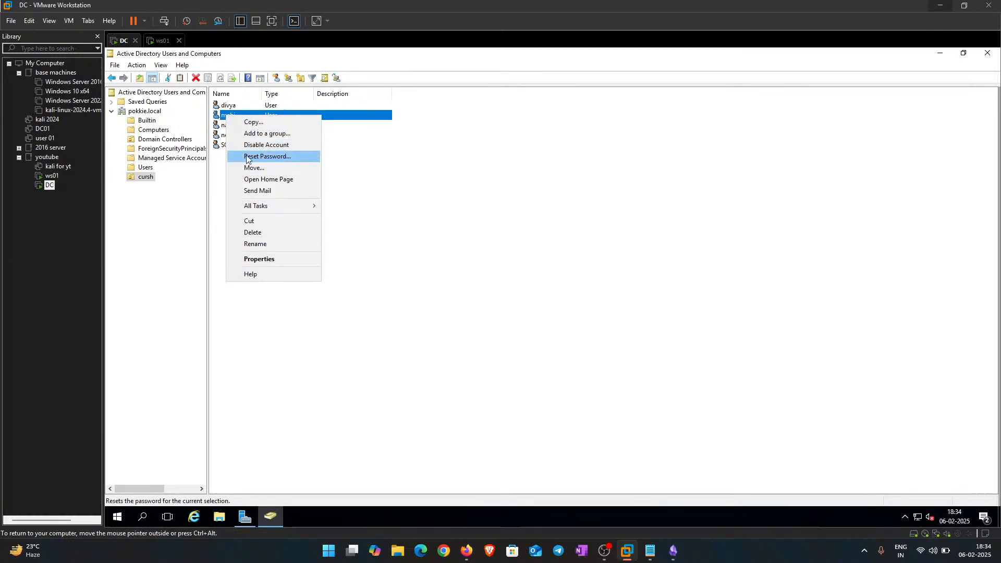
Step: Open the Reset Password dialog for user mahi in the cursh OU
{"action": "left_click", "coordinate": [380, 206]}
{"action": "left_click", "coordinate": [231, 117]}
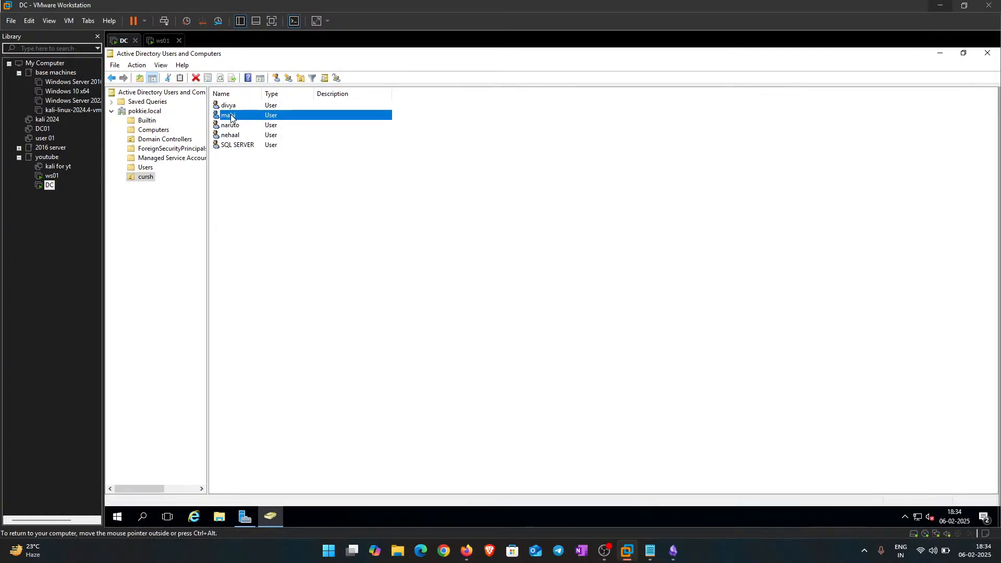
{"action": "right_click", "coordinate": [231, 117]}
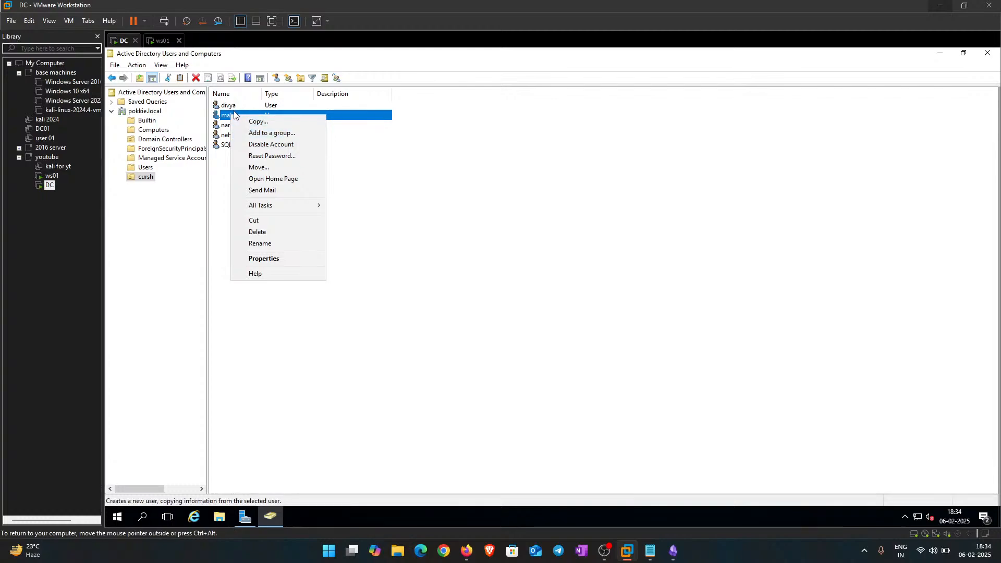
{"action": "left_click", "coordinate": [273, 156]}
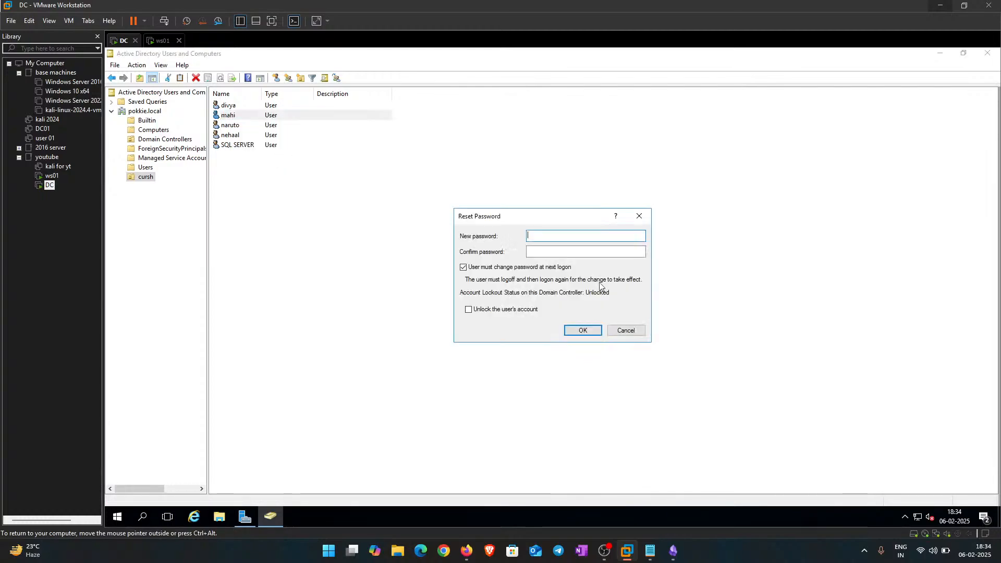
{"action": "left_click_drag", "start_coordinate": [556, 223], "coordinate": [556, 176]}
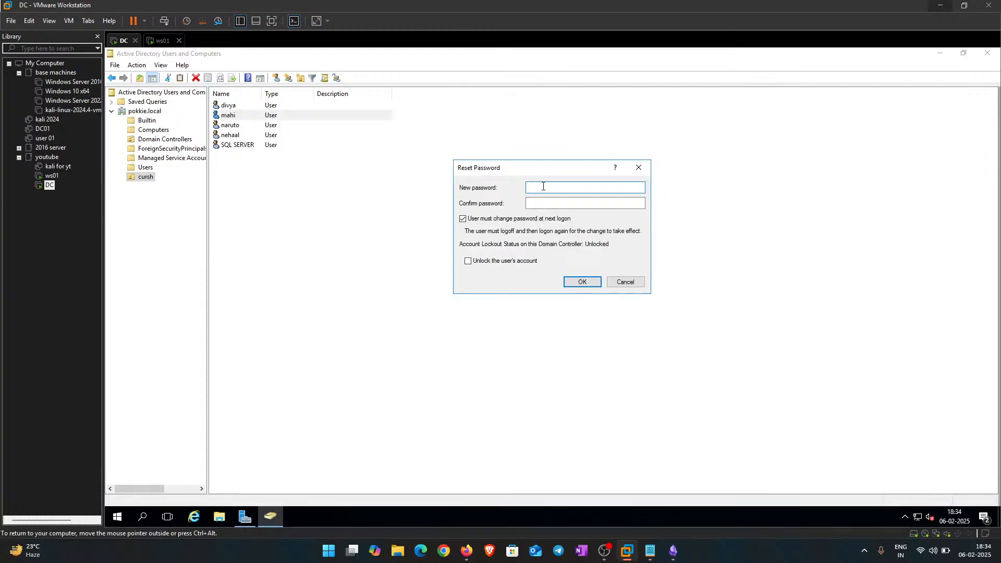
Step: Enter and confirm mahi's new password, then acknowledge the password-changed notice
{"action": "type", "text": "123456789012"}
{"action": "key", "text": "Tab"}
{"action": "type", "text": "12"}
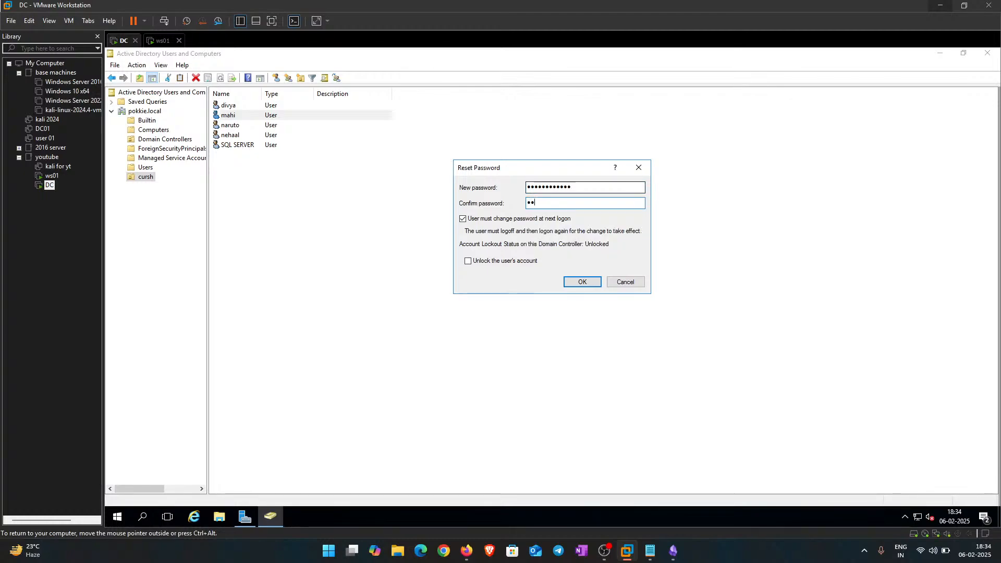
{"action": "type", "text": "345678"}
{"action": "key", "text": "ctrl+a"}
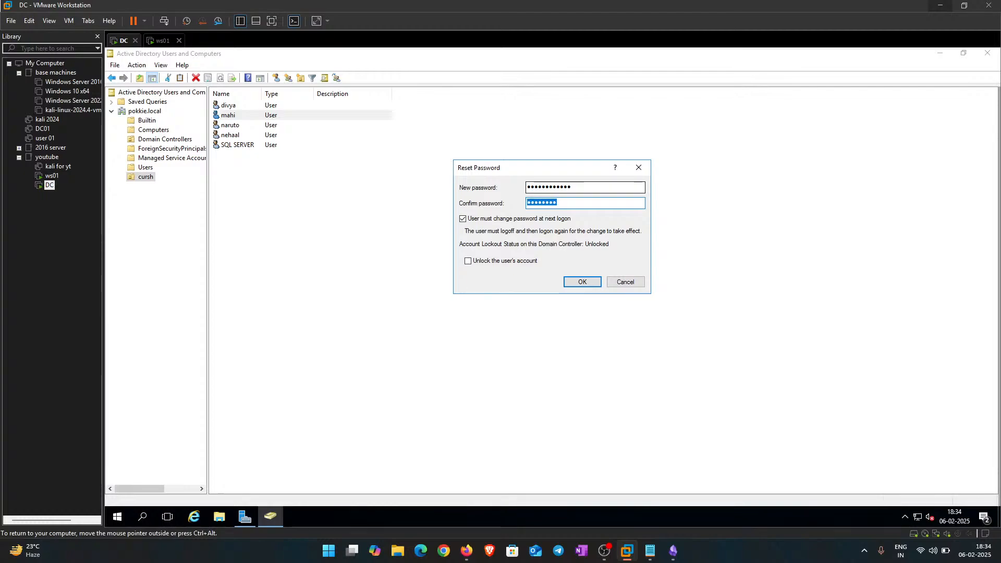
{"action": "key", "text": "BackSpace"}
{"action": "type", "text": "1"}
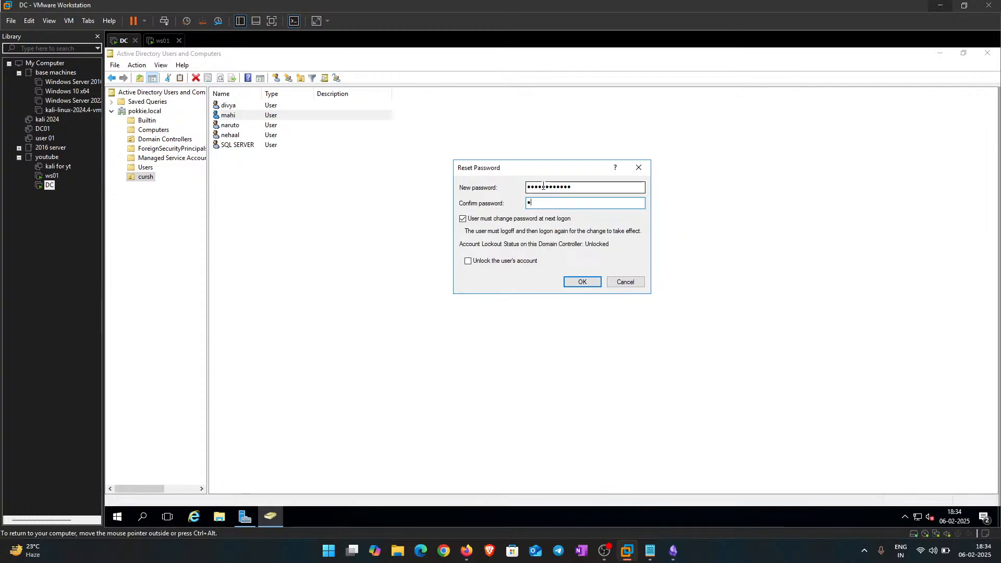
{"action": "type", "text": "2345678"}
{"action": "key", "text": "Return"}
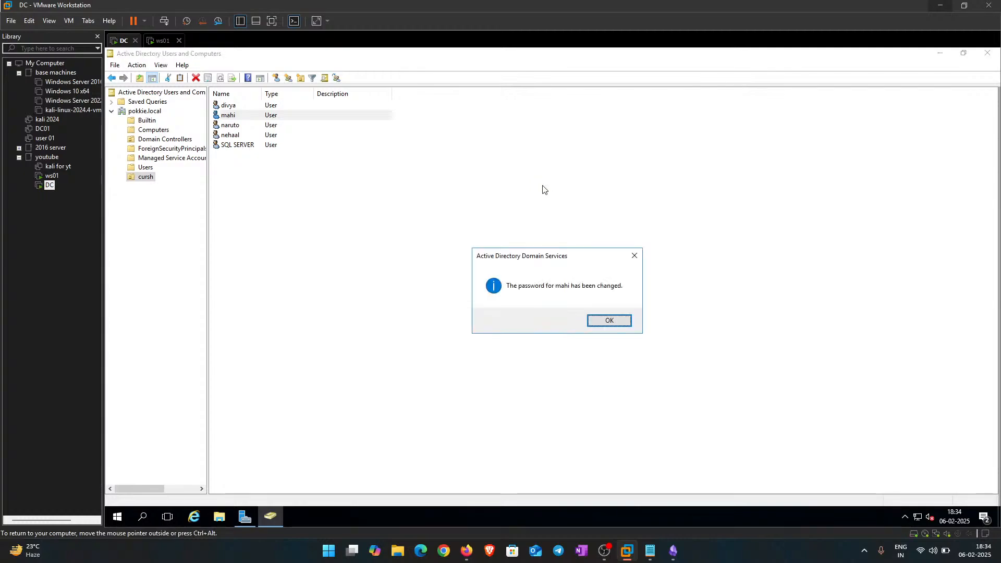
{"action": "left_click", "coordinate": [620, 318]}
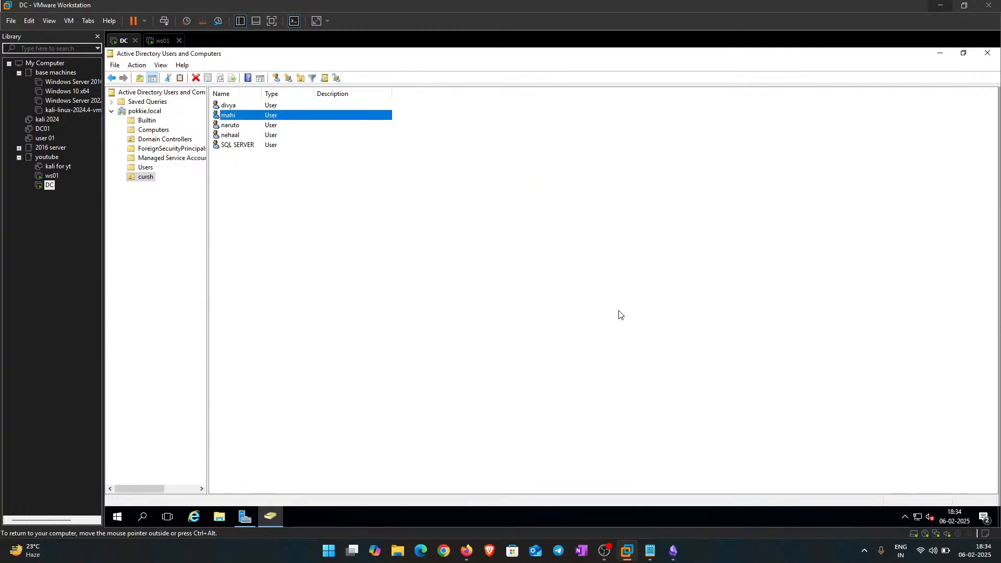
{"action": "left_click", "coordinate": [417, 287]}
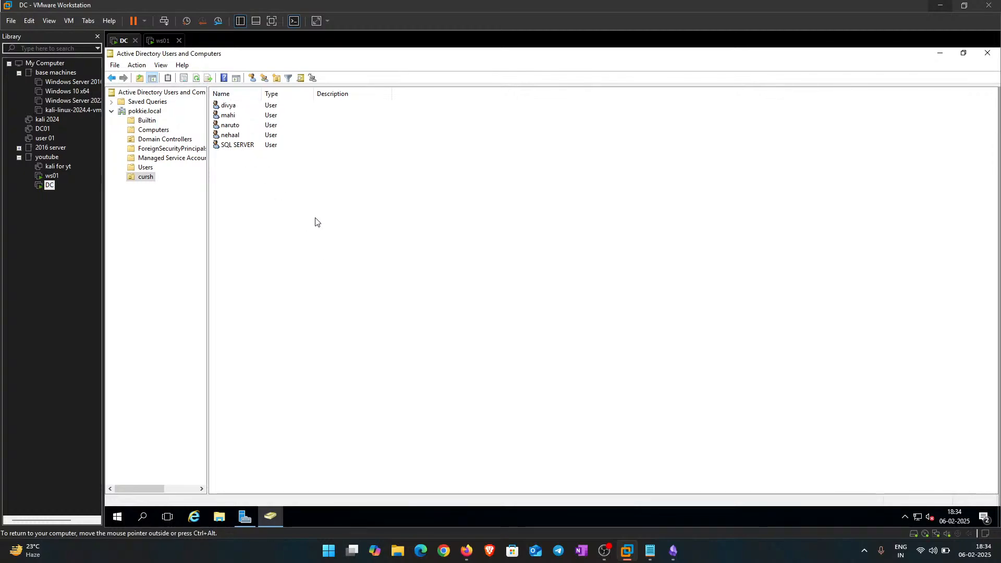
{"action": "double_click", "coordinate": [229, 135]}
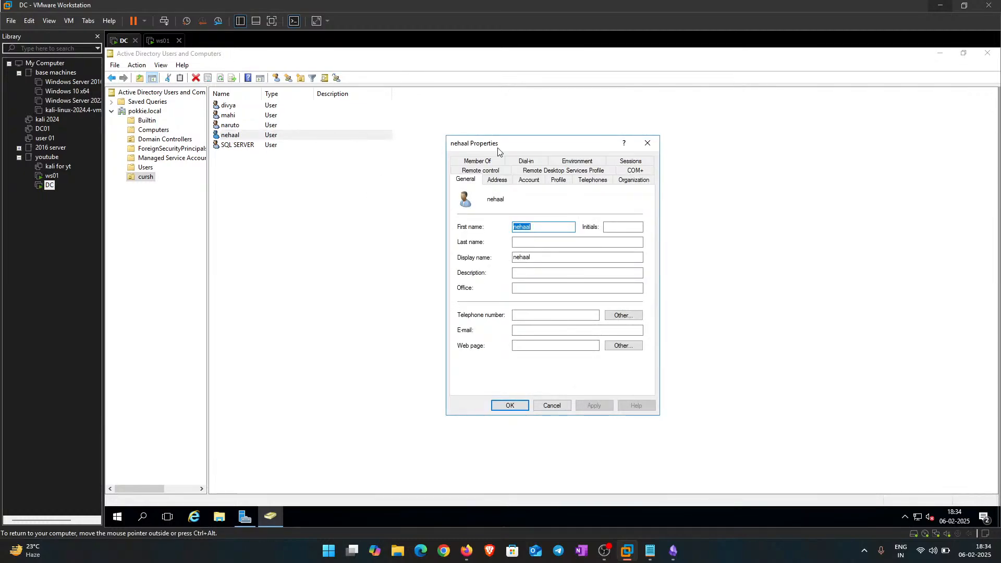
{"action": "left_click_drag", "start_coordinate": [497, 148], "coordinate": [436, 117]}
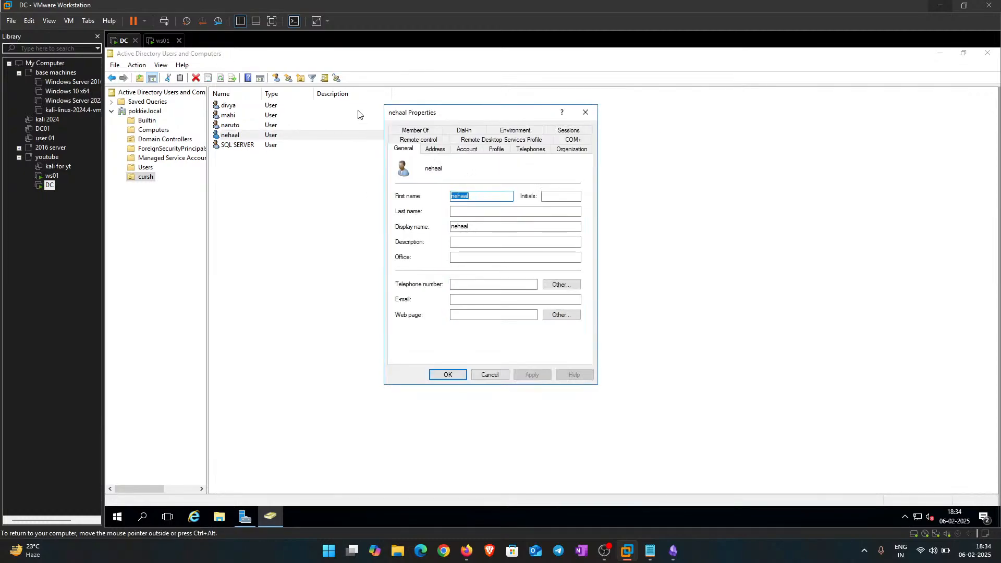
{"action": "left_click", "coordinate": [428, 132]}
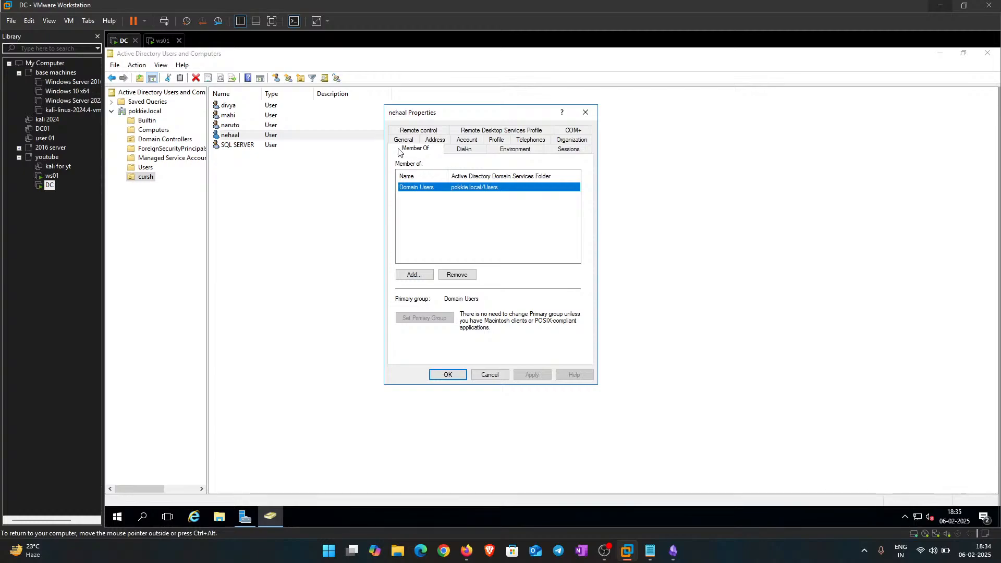
{"action": "left_click", "coordinate": [585, 112]}
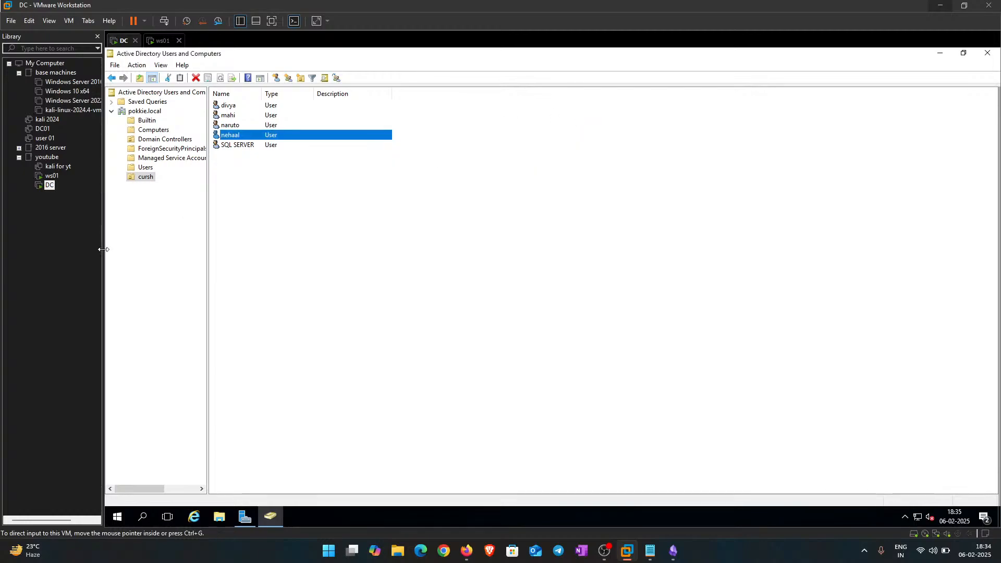
Step: Add nehaal to the Domain Admins group via the Member Of tab and save
{"action": "double_click", "coordinate": [228, 136]}
{"action": "left_click", "coordinate": [415, 131]}
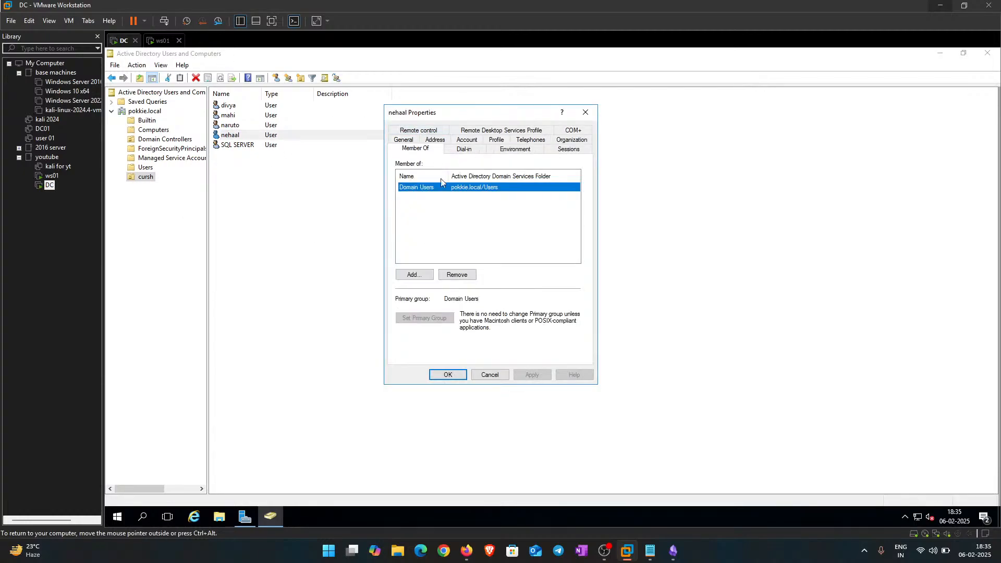
{"action": "left_click", "coordinate": [412, 275]}
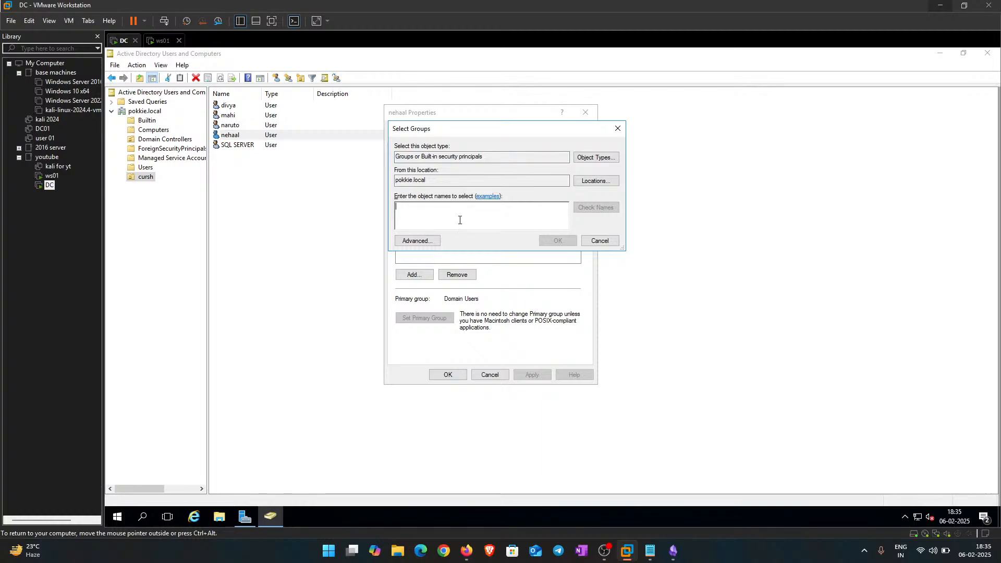
{"action": "type", "text": "Domaun"}
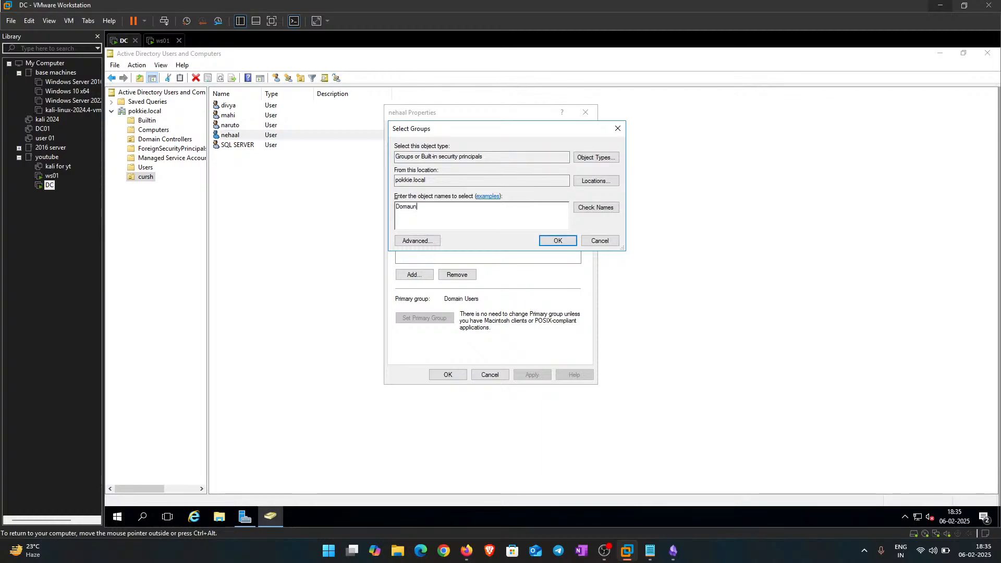
{"action": "type", "text": "ain admins"}
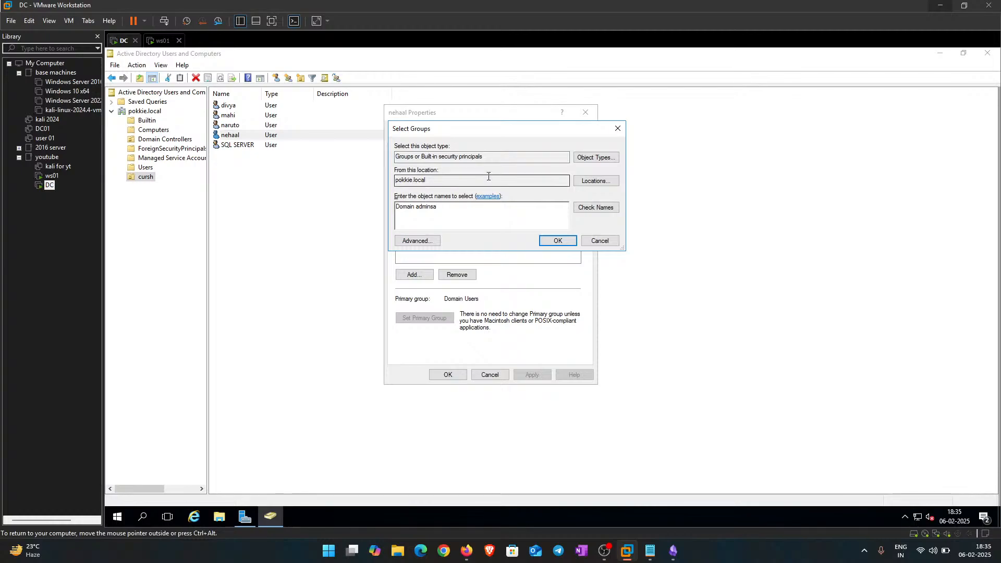
{"action": "left_click", "coordinate": [593, 208]}
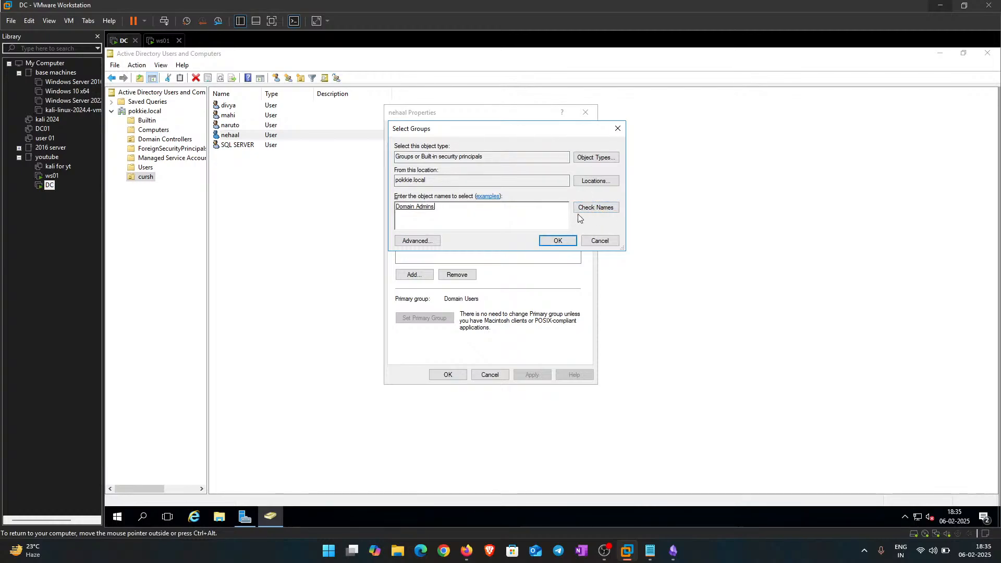
{"action": "left_click", "coordinate": [556, 242]}
{"action": "left_click", "coordinate": [530, 374]}
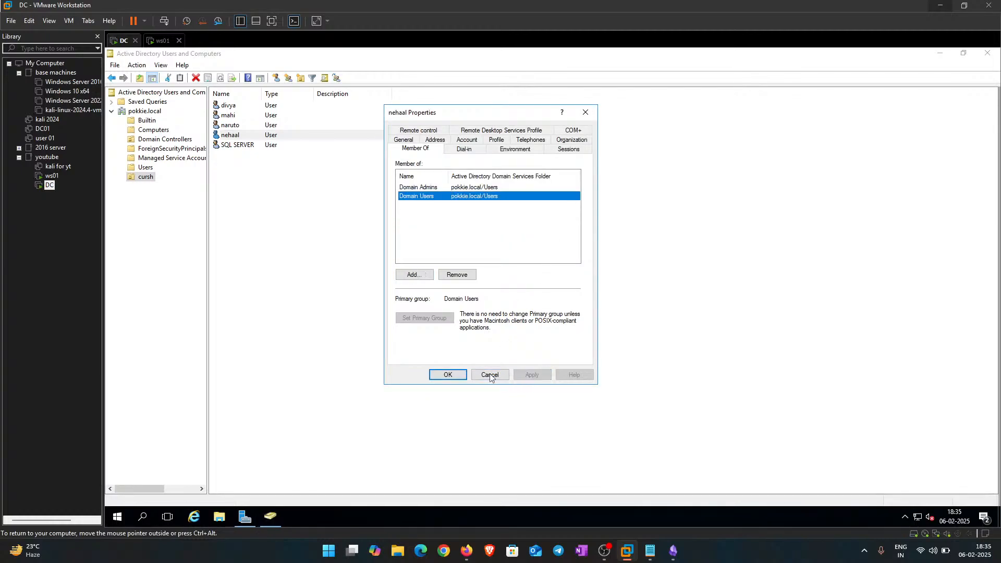
{"action": "left_click", "coordinate": [447, 375]}
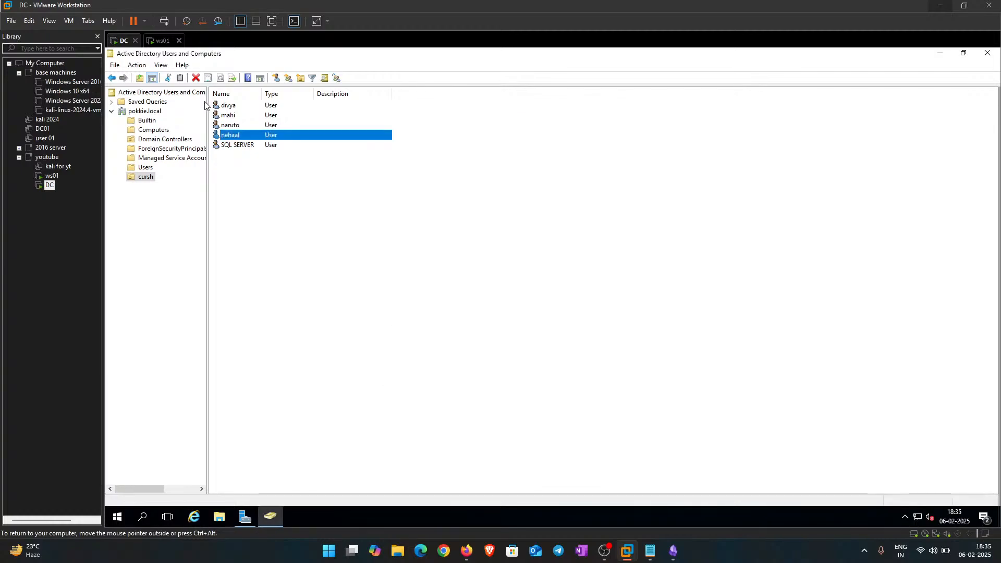
Step: Verify nehaal now lists Domain Admins alongside Domain Users, then close properties
{"action": "double_click", "coordinate": [232, 136]}
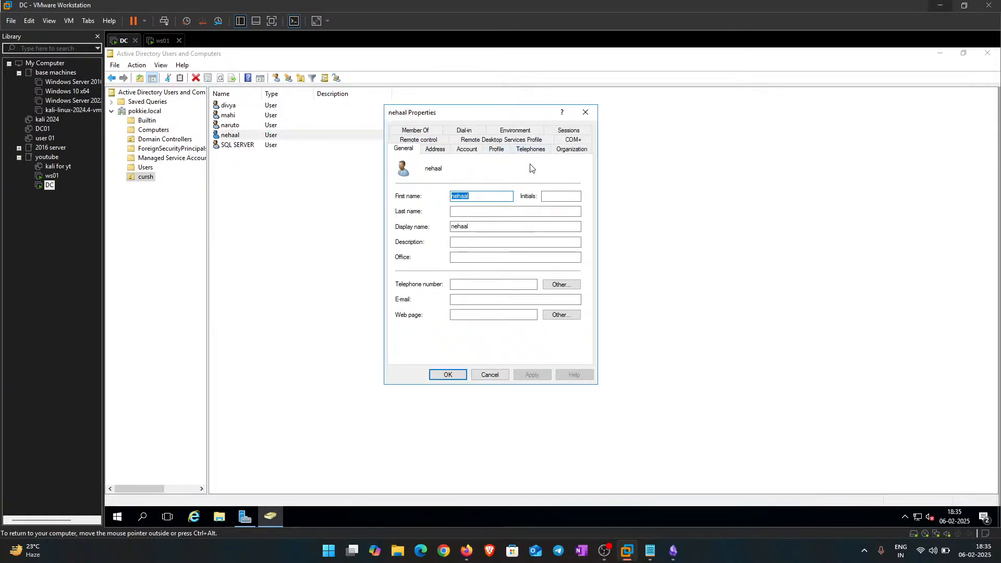
{"action": "left_click", "coordinate": [415, 131]}
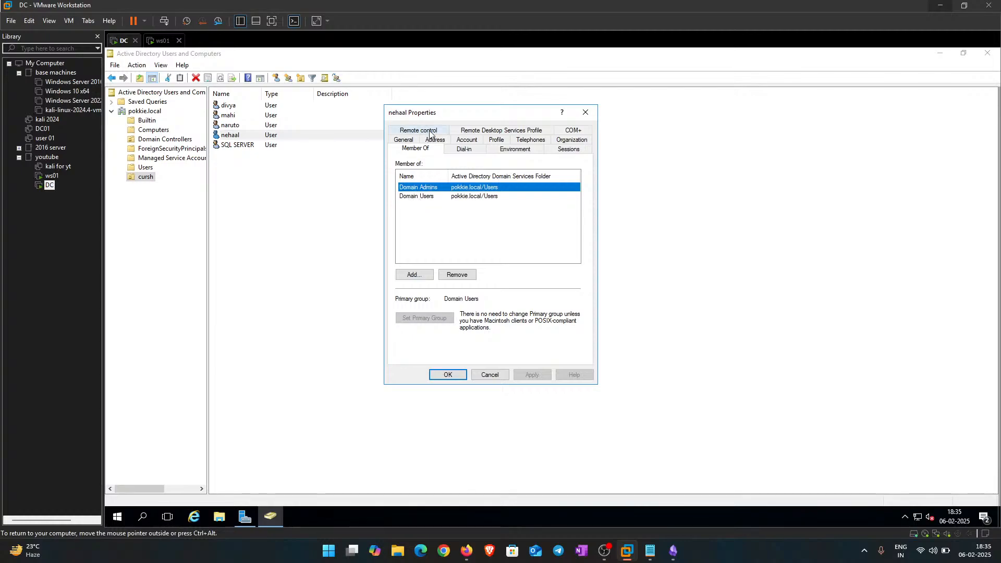
{"action": "left_click", "coordinate": [585, 112]}
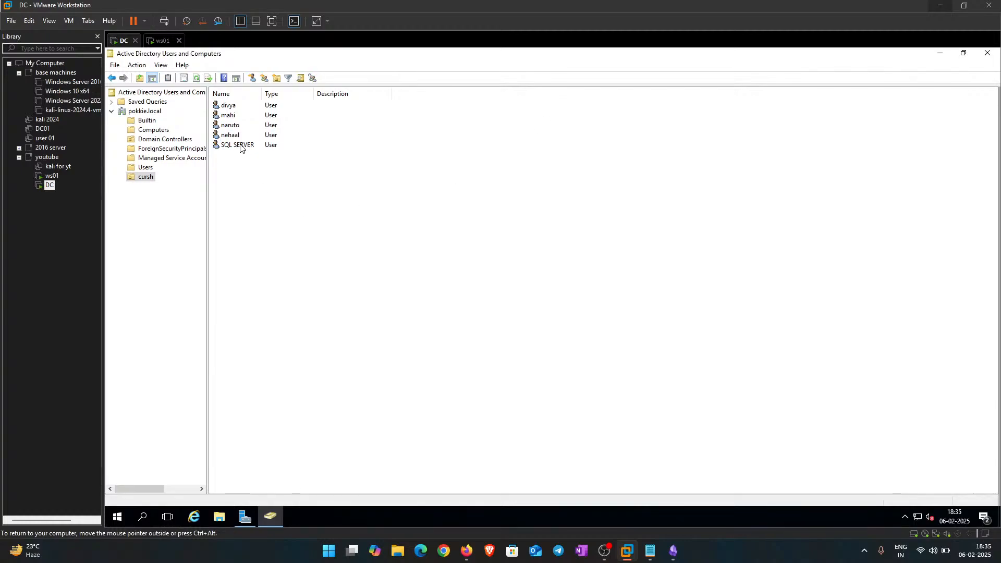
Step: Open the SQL SERVER account's properties and place the cursor in its Description field
{"action": "double_click", "coordinate": [237, 145]}
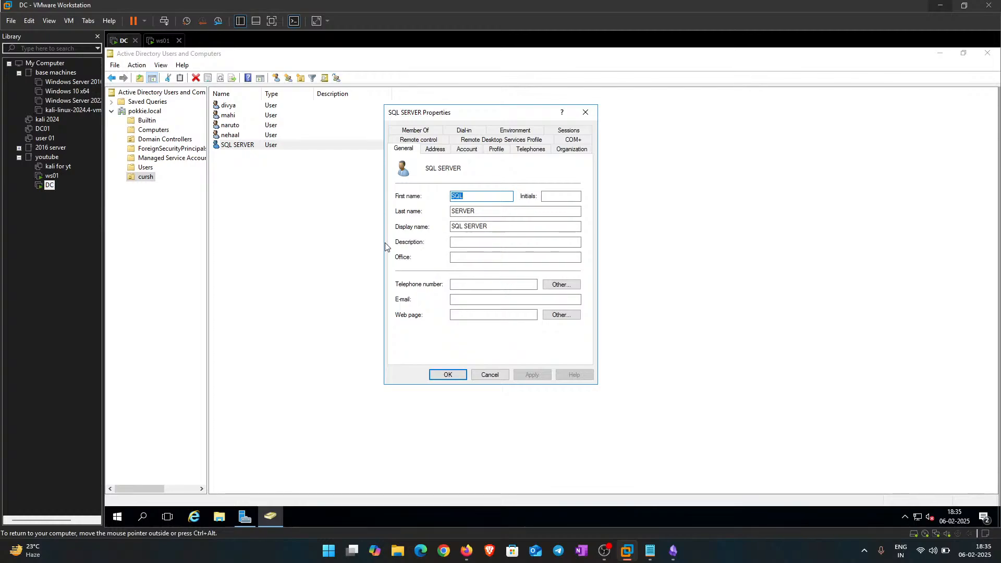
{"action": "left_click", "coordinate": [461, 241]}
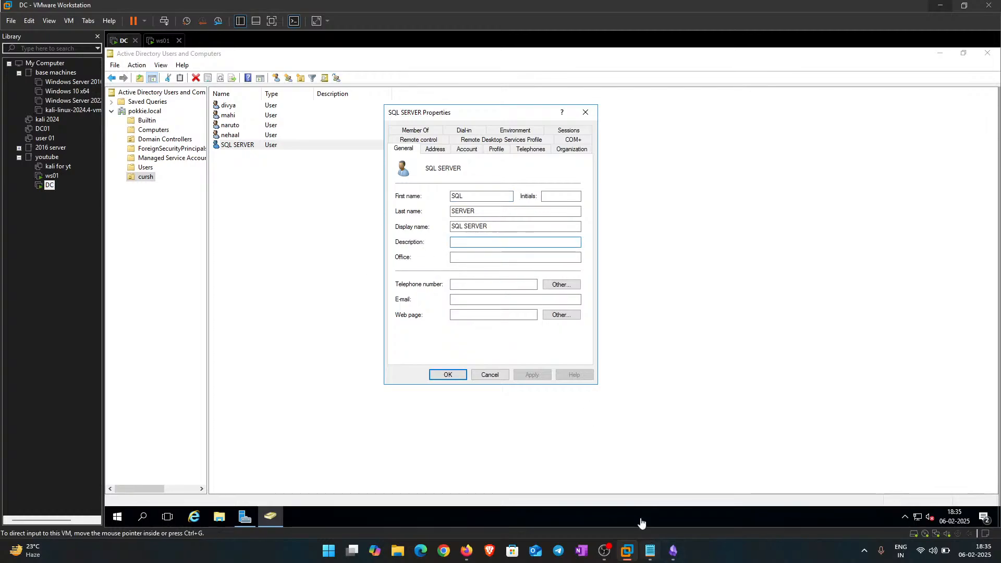
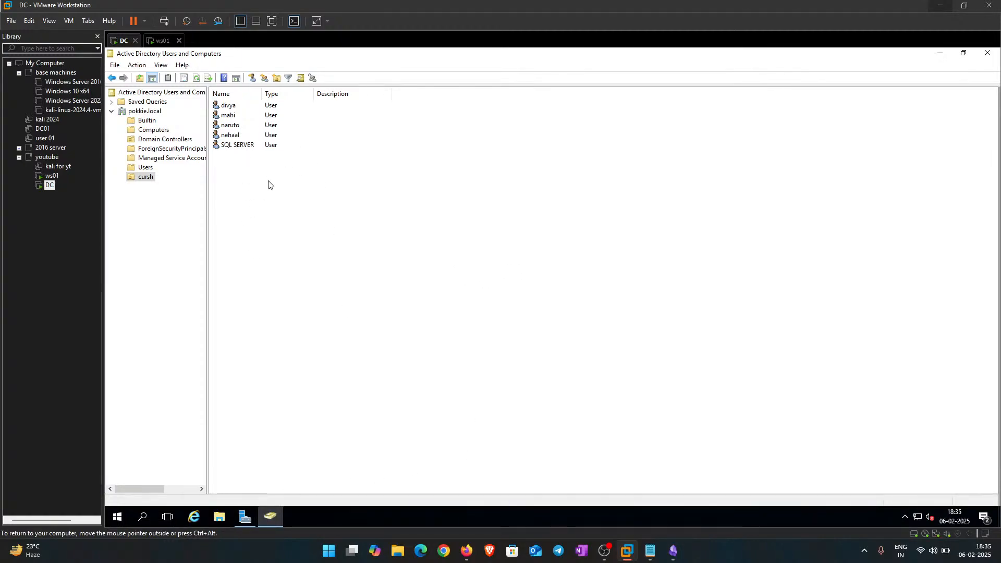
Step: Enter a temporary-password note as the SQL SERVER account's description and save it
{"action": "double_click", "coordinate": [236, 146]}
{"action": "left_click", "coordinate": [466, 243]}
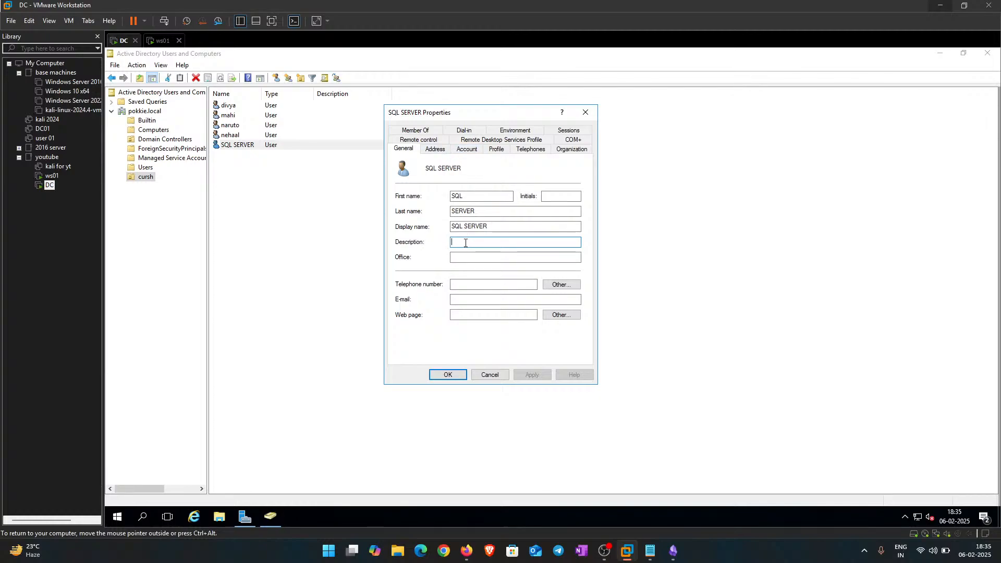
{"action": "type", "text": "my"}
{"action": "key", "text": "ctrl+a"}
{"action": "type", "text": "temp password : P"}
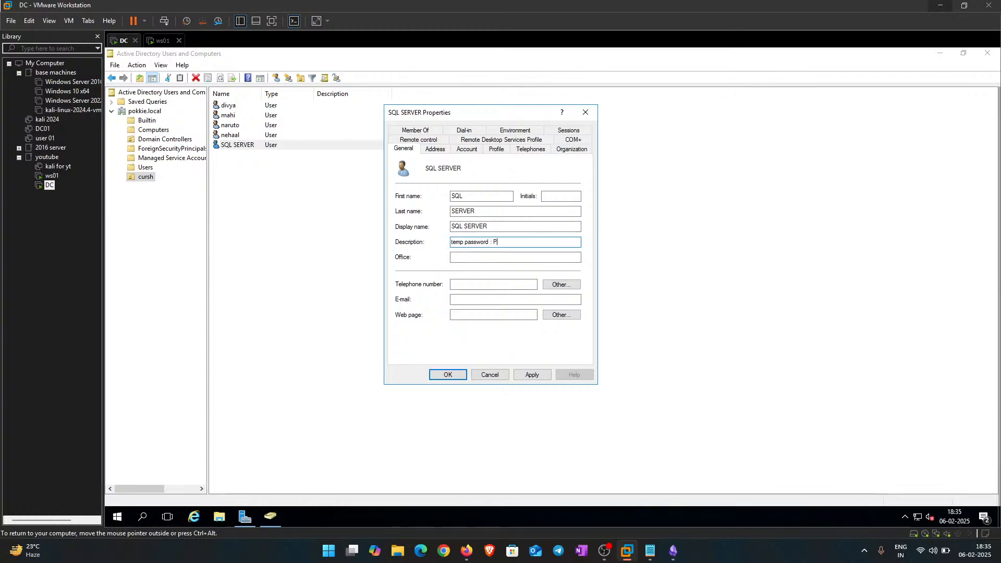
{"action": "type", "text": "assword@123"}
{"action": "left_click", "coordinate": [528, 378]}
{"action": "left_click", "coordinate": [443, 375]}
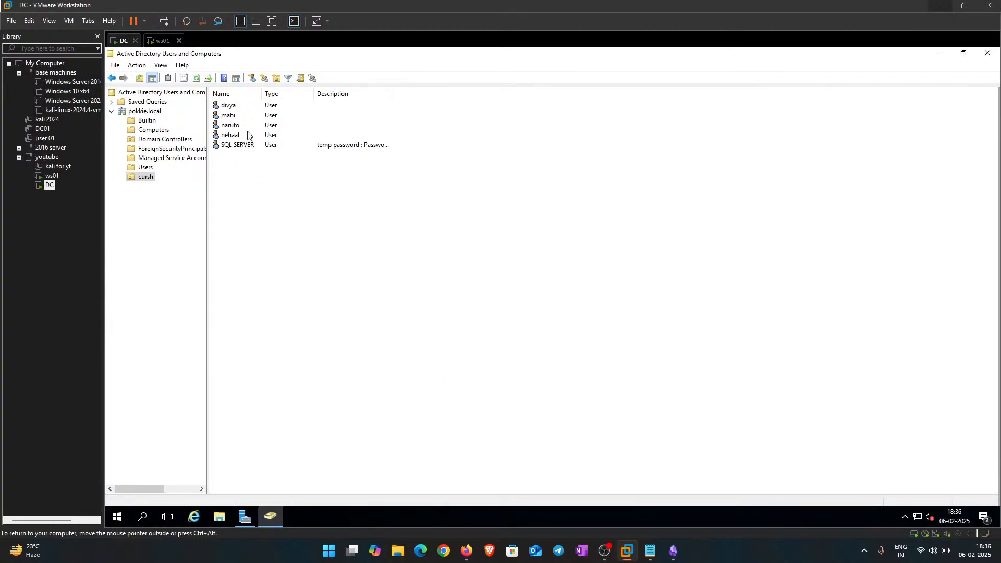
{"action": "double_click", "coordinate": [230, 126]}
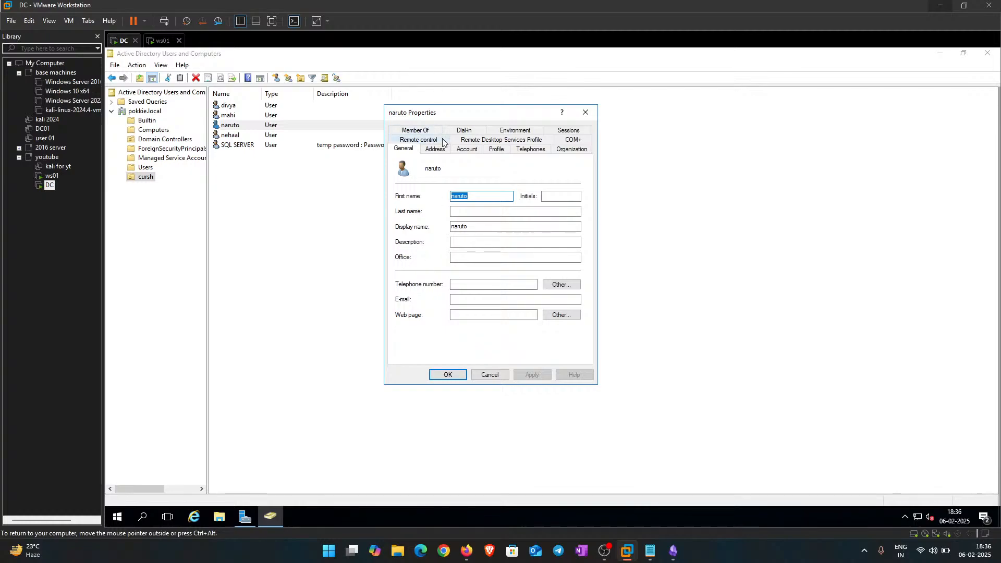
{"action": "left_click", "coordinate": [421, 130]}
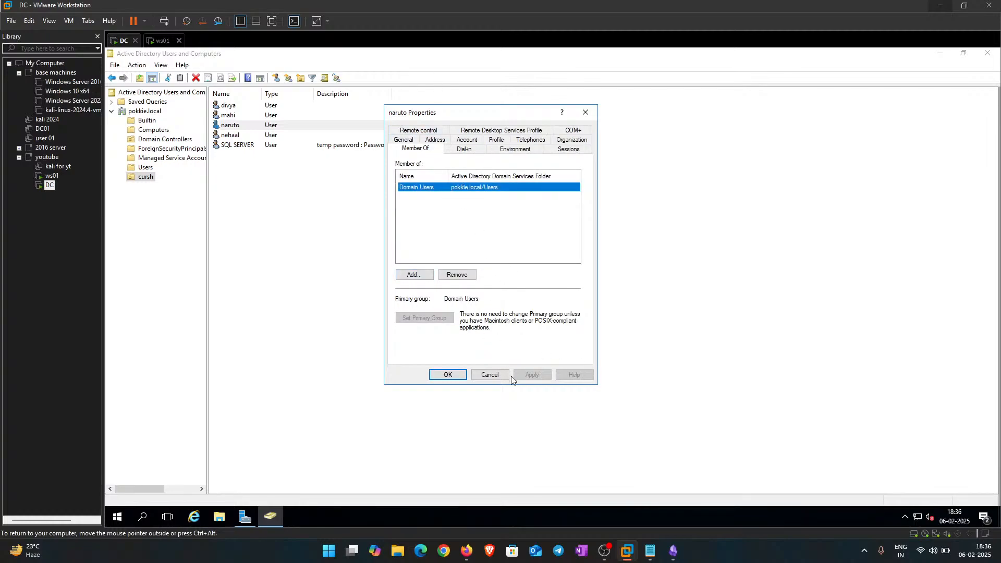
{"action": "left_click", "coordinate": [490, 374]}
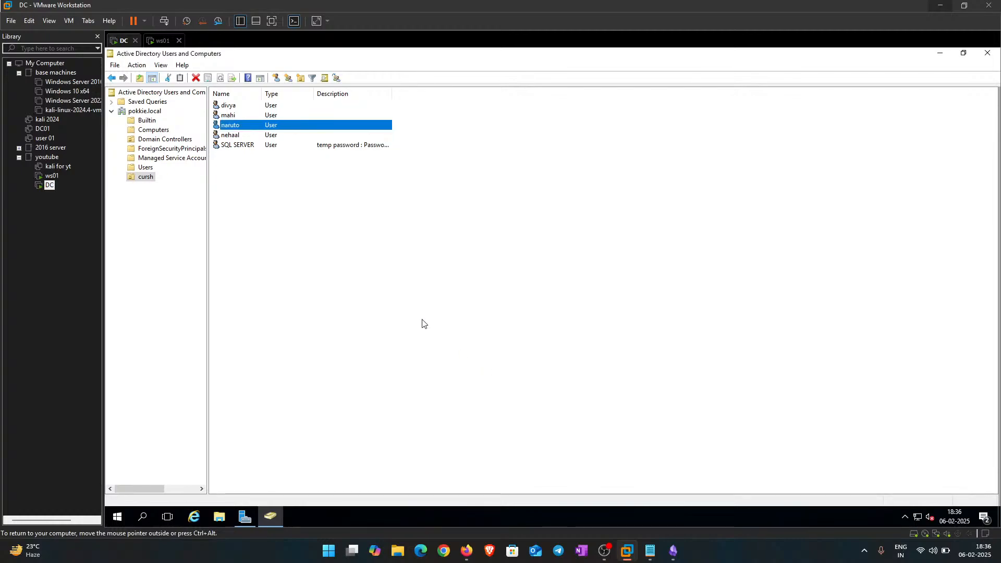
{"action": "left_click_drag", "start_coordinate": [326, 260], "coordinate": [221, 82]}
{"action": "left_click", "coordinate": [267, 195]}
{"action": "left_click_drag", "start_coordinate": [378, 238], "coordinate": [214, 102]}
{"action": "left_click", "coordinate": [336, 220]}
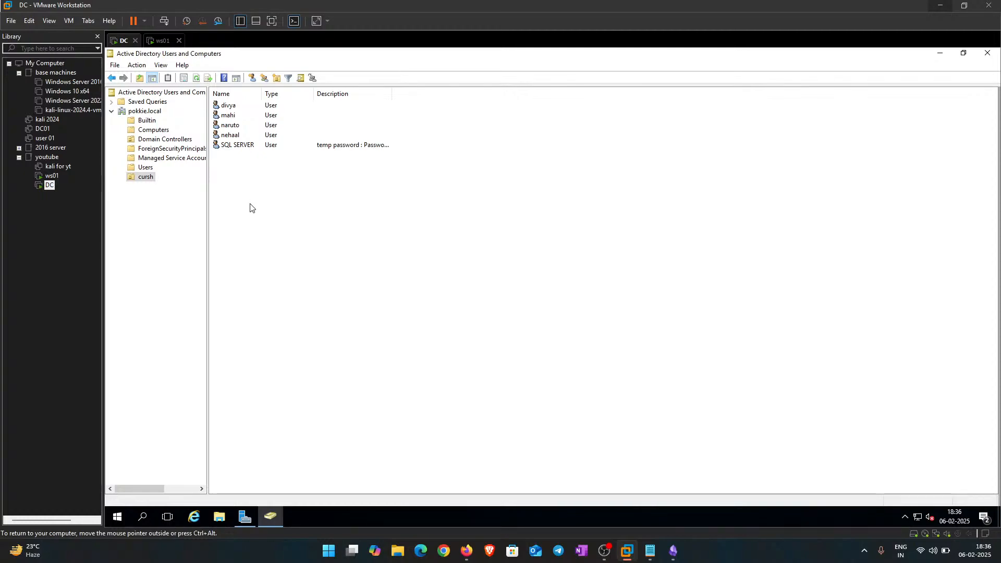
{"action": "left_click_drag", "start_coordinate": [317, 250], "coordinate": [246, 91]}
{"action": "left_click", "coordinate": [372, 268]}
Step: Show the SQL SERVER account's Member Of list, which currently holds only Domain Users
{"action": "double_click", "coordinate": [248, 144]}
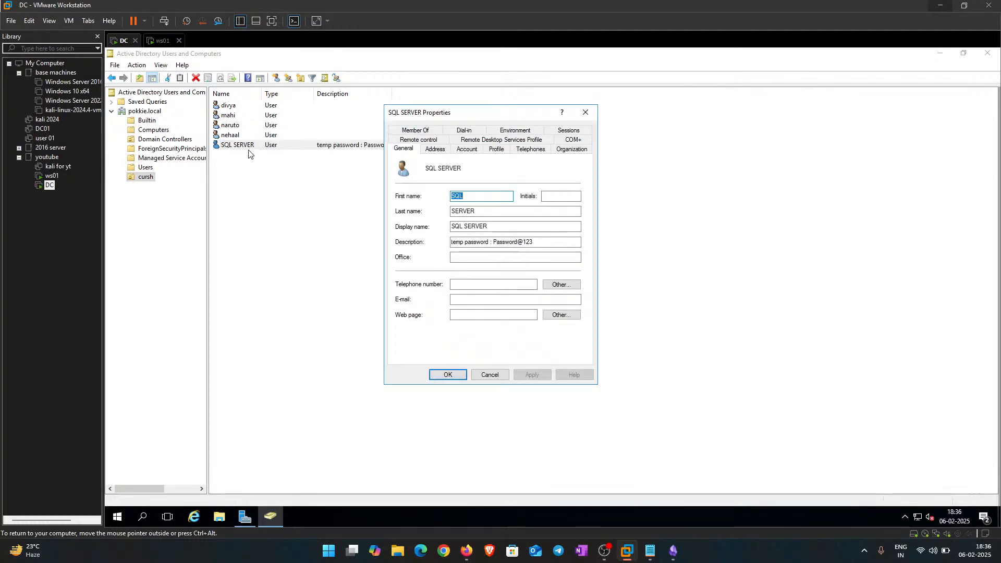
{"action": "left_click", "coordinate": [415, 131]}
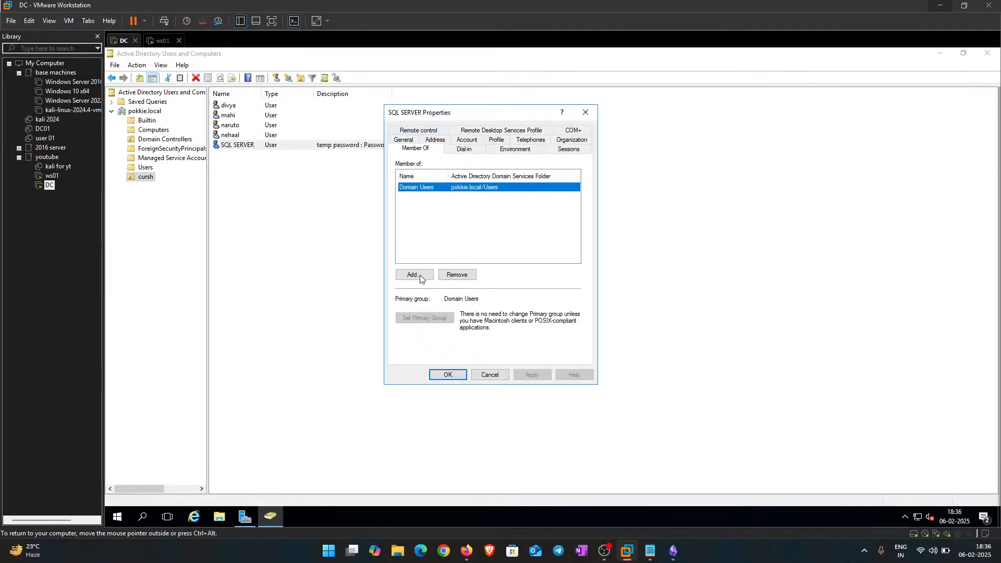
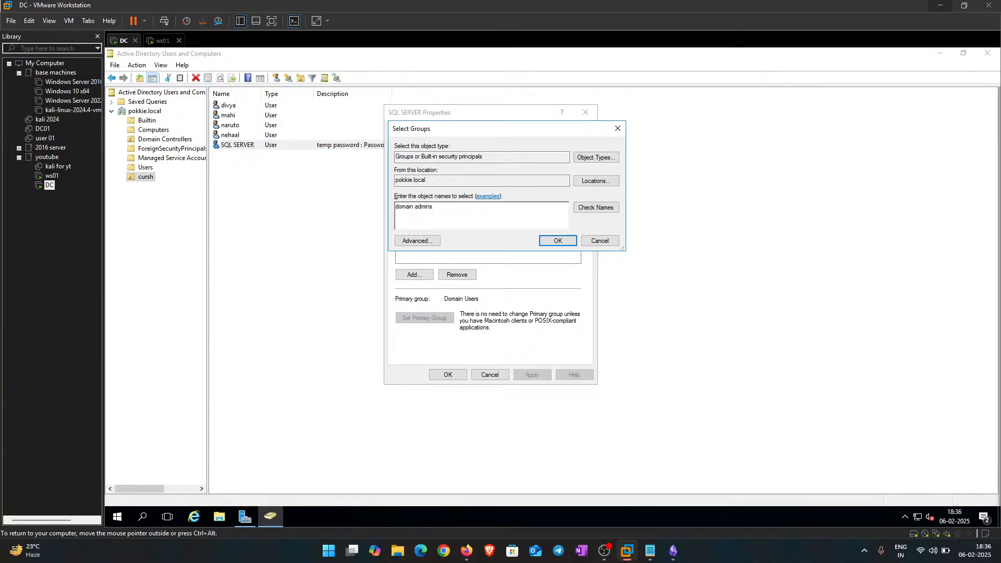
Step: Resolve and confirm Domain Admins as the new group, apply it, and close the properties
{"action": "left_click", "coordinate": [596, 207]}
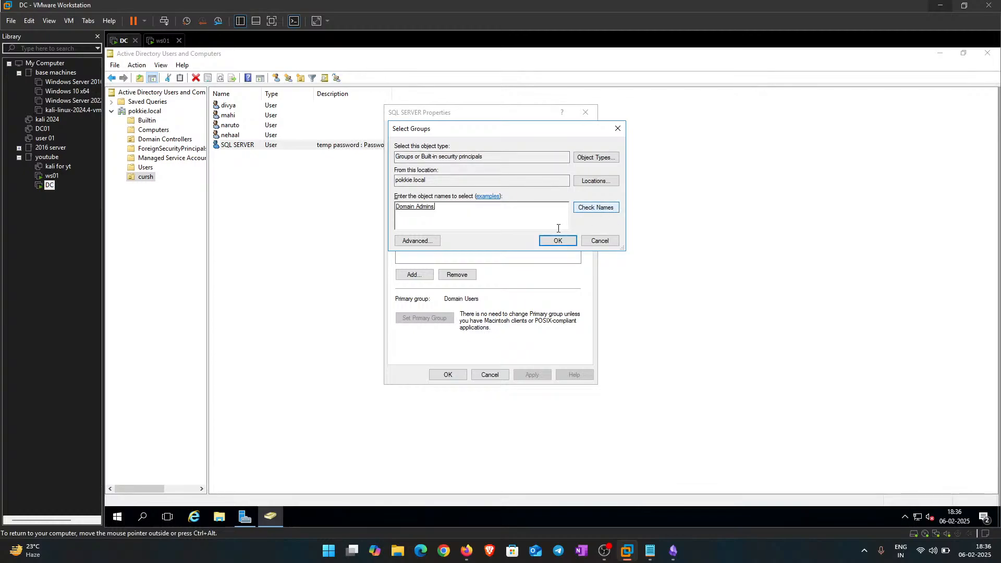
{"action": "left_click", "coordinate": [558, 240]}
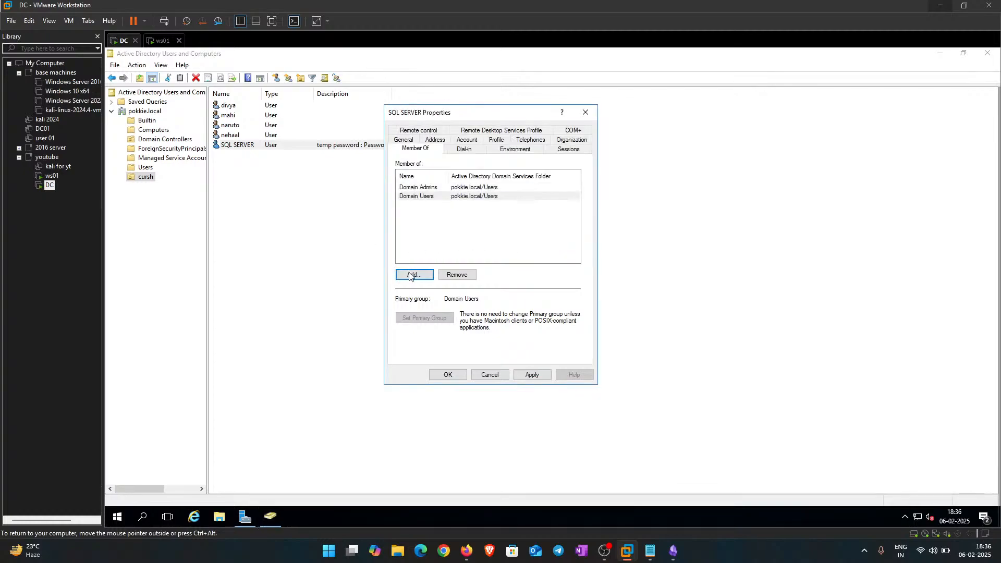
{"action": "left_click", "coordinate": [532, 374]}
{"action": "left_click", "coordinate": [441, 375]}
Step: Select all five user accounts in the list, clear the selection, then select them again
{"action": "left_click_drag", "start_coordinate": [330, 247], "coordinate": [245, 114]}
{"action": "left_click", "coordinate": [318, 305]}
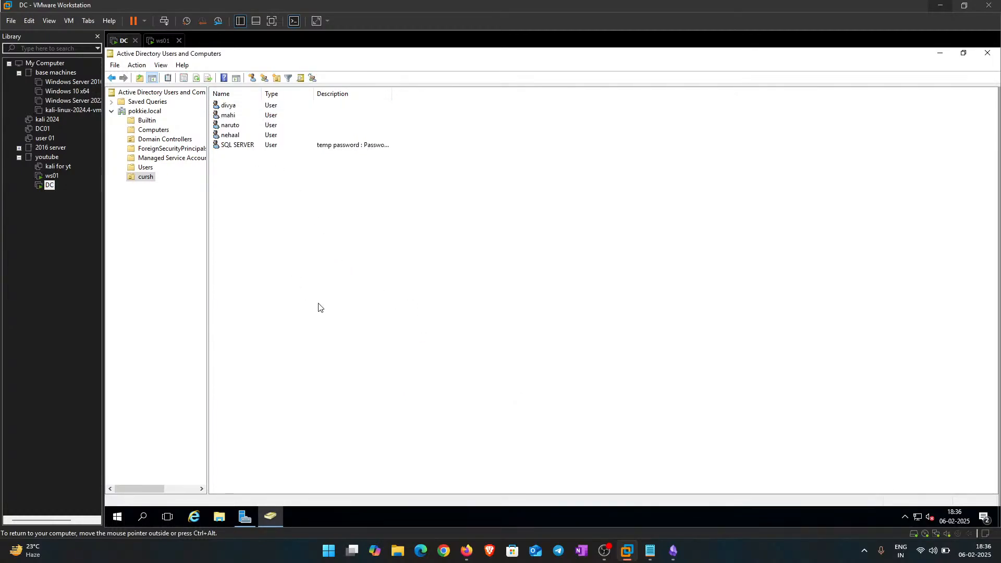
{"action": "left_click_drag", "start_coordinate": [393, 318], "coordinate": [246, 107]}
Step: Clear the account selection and launch cmd from the Run prompt inside the DC VM
{"action": "left_click", "coordinate": [315, 273]}
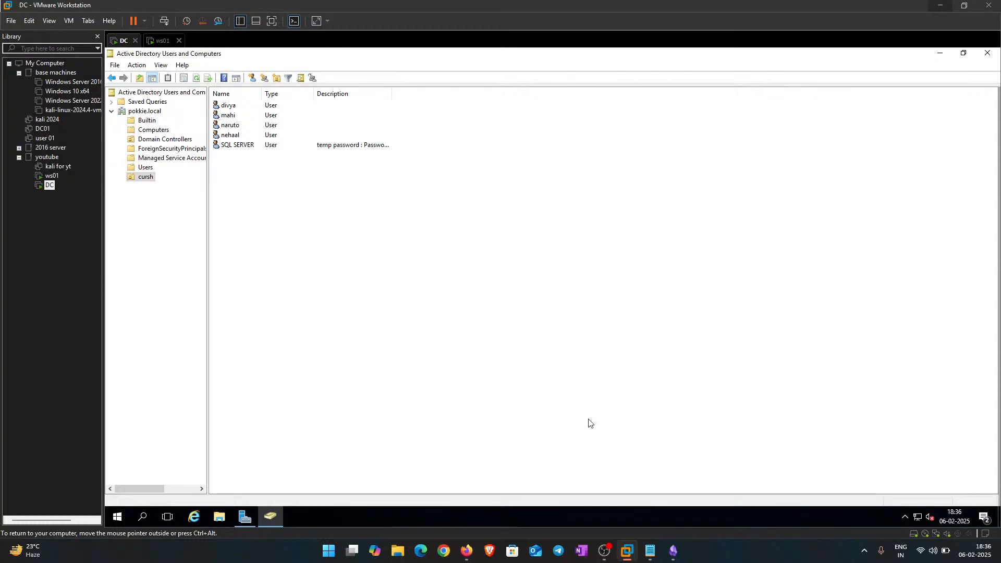
{"action": "key", "text": "ctrl+alt"}
{"action": "left_click", "coordinate": [393, 305]}
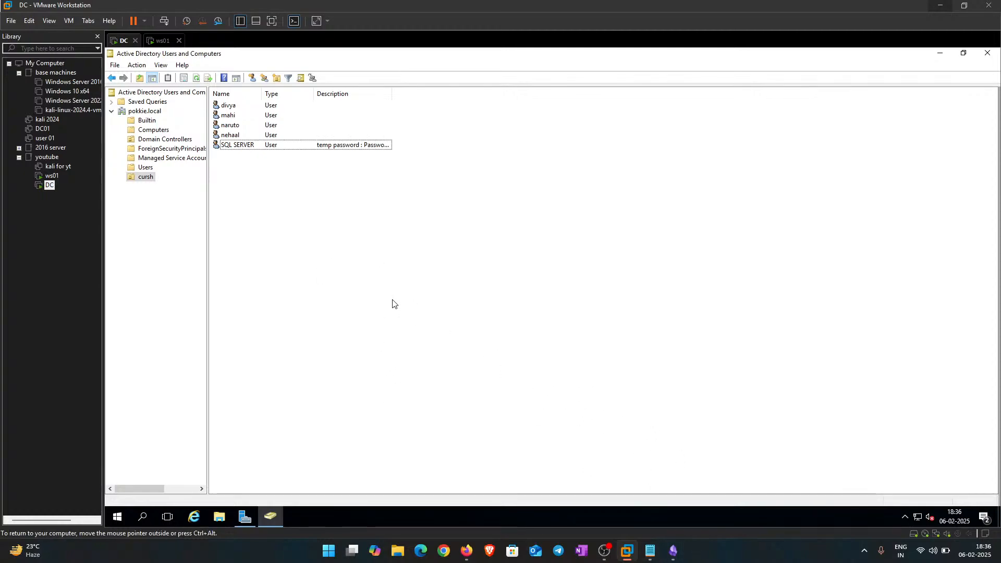
{"action": "key", "text": "super+r"}
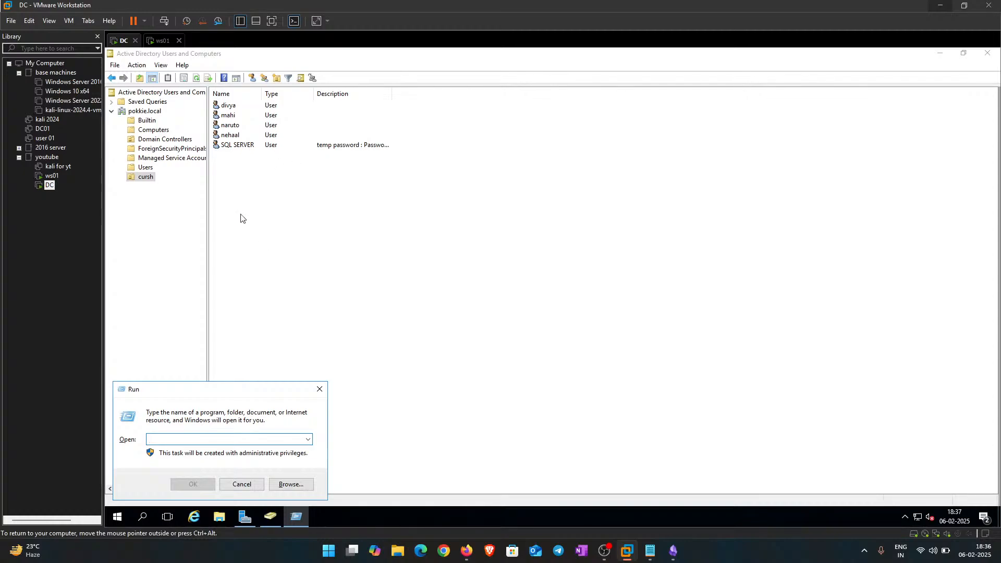
{"action": "type", "text": "cmd"}
{"action": "key", "text": "Return"}
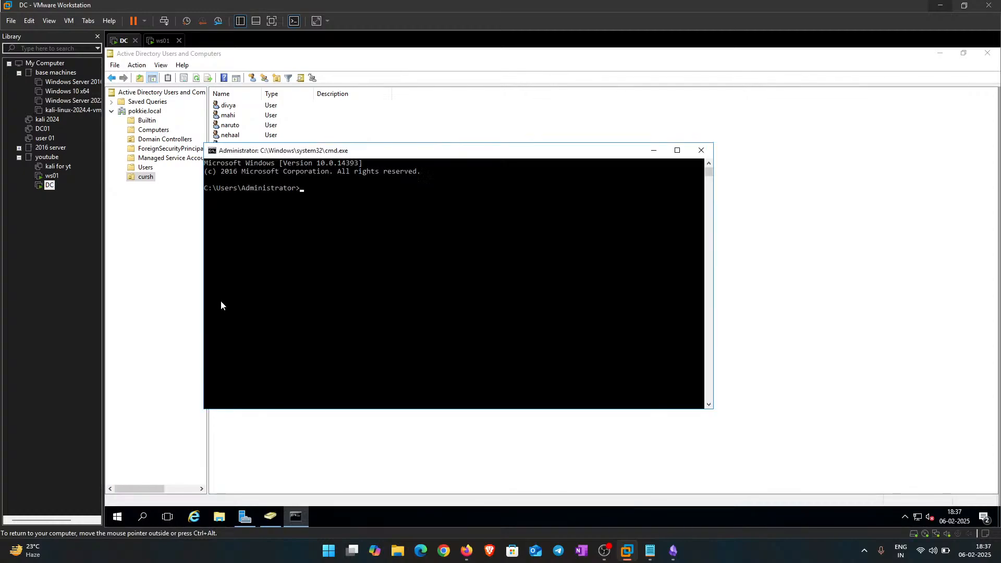
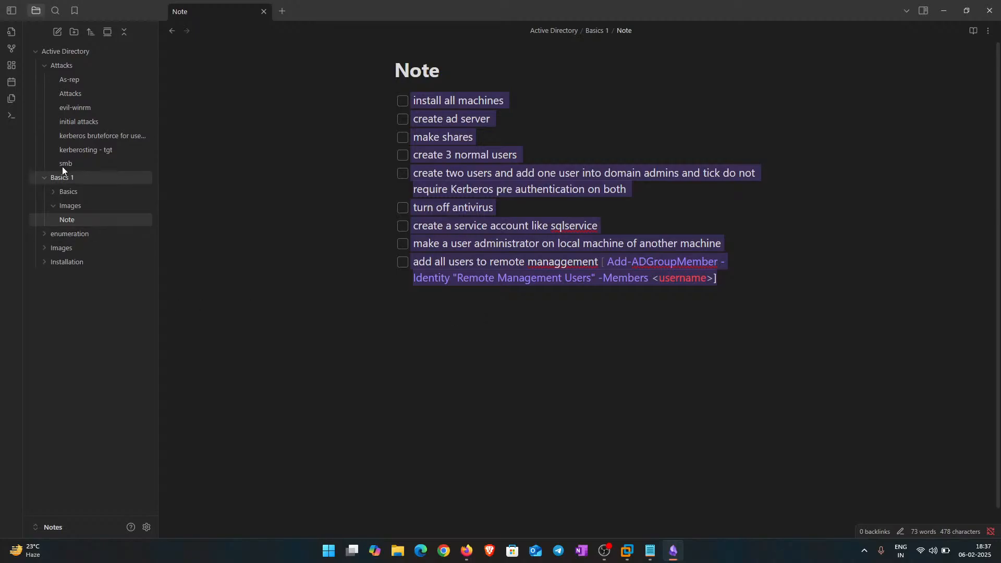
Step: Expand the Installation folder in the Obsidian sidebar to show its AD lab setup Note
{"action": "left_click", "coordinate": [67, 262]}
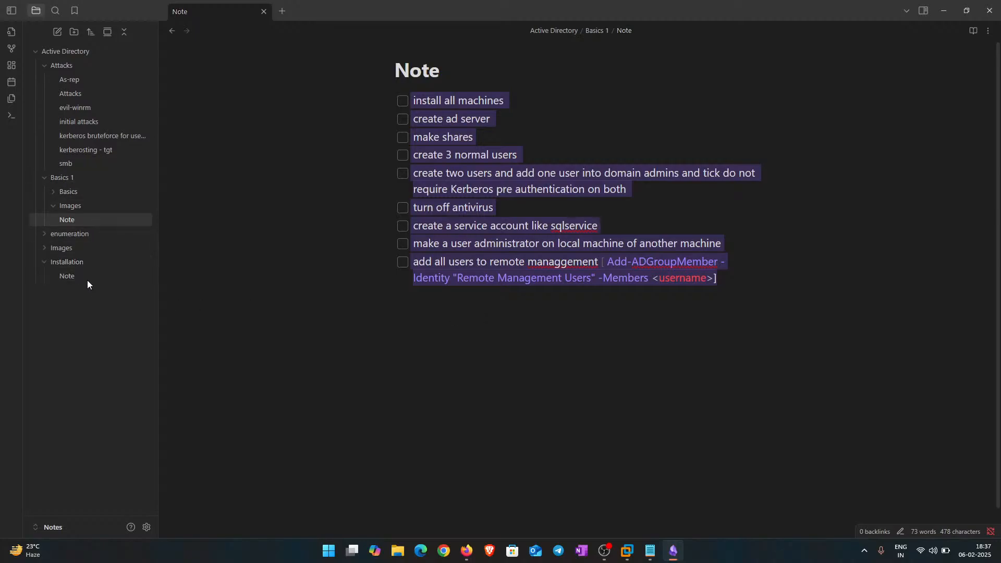
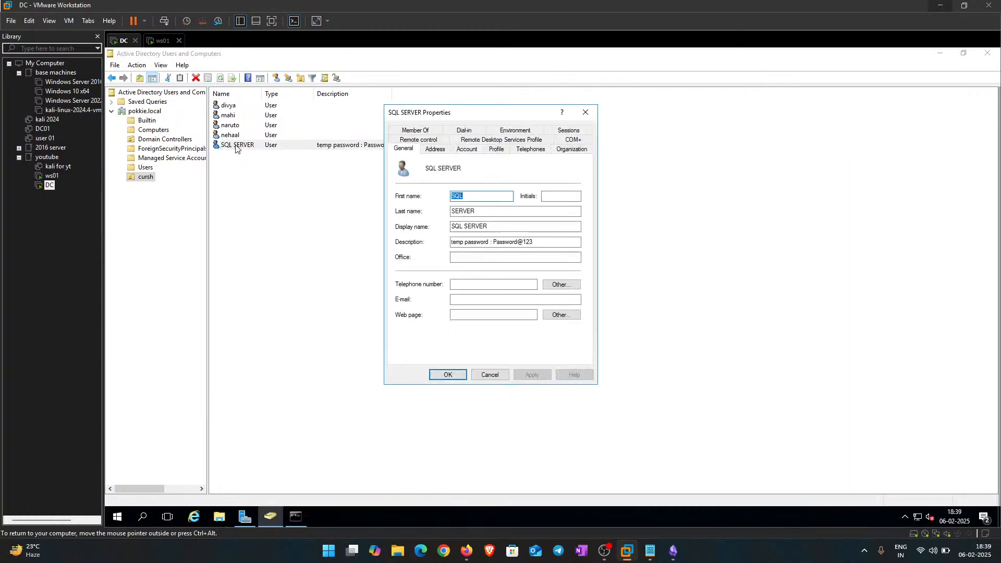
Step: Close the SQL SERVER user's Properties dialog in Active Directory Users and Computers
{"action": "left_click", "coordinate": [586, 112]}
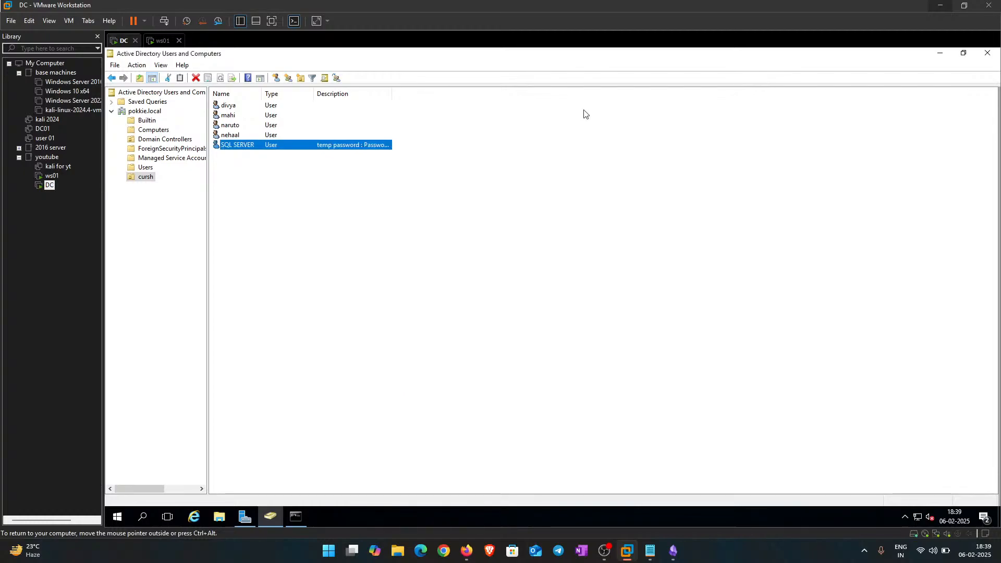
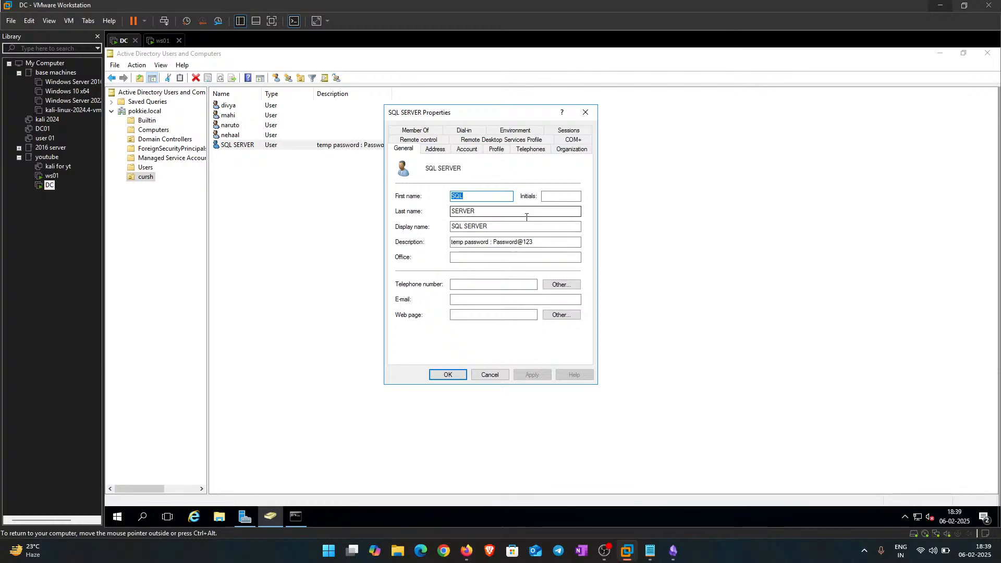
{"action": "left_click", "coordinate": [472, 150]}
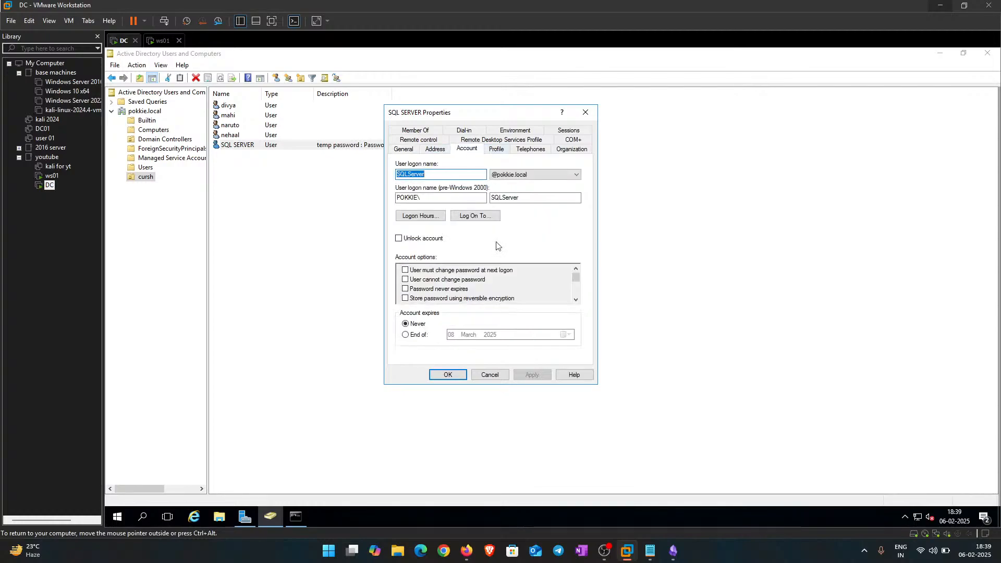
{"action": "left_click_drag", "start_coordinate": [436, 173], "coordinate": [384, 174]}
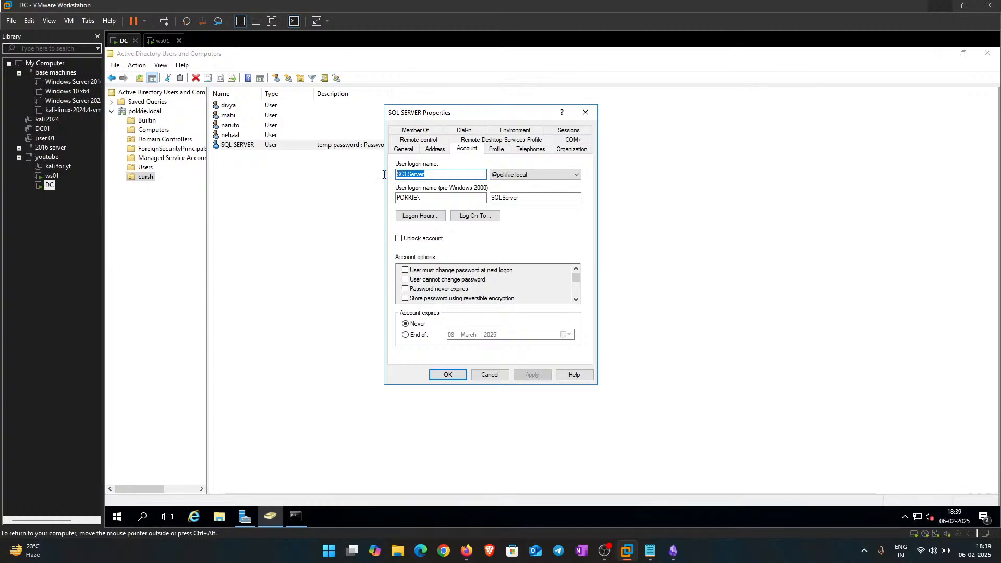
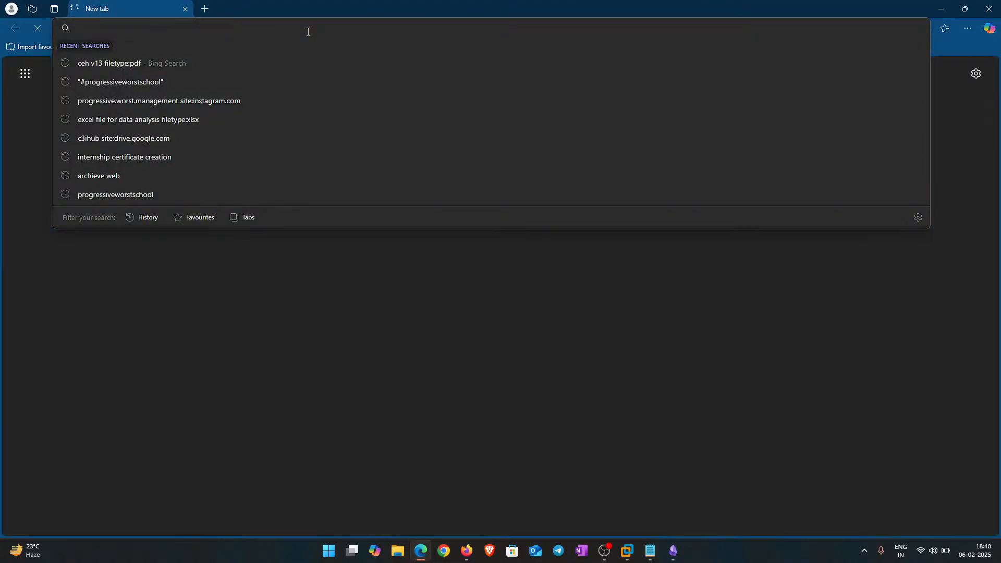
Step: Enter 'chatgpt' in the Edge address bar to bring up its autocomplete suggestions
{"action": "type", "text": "chatgpt.com"}
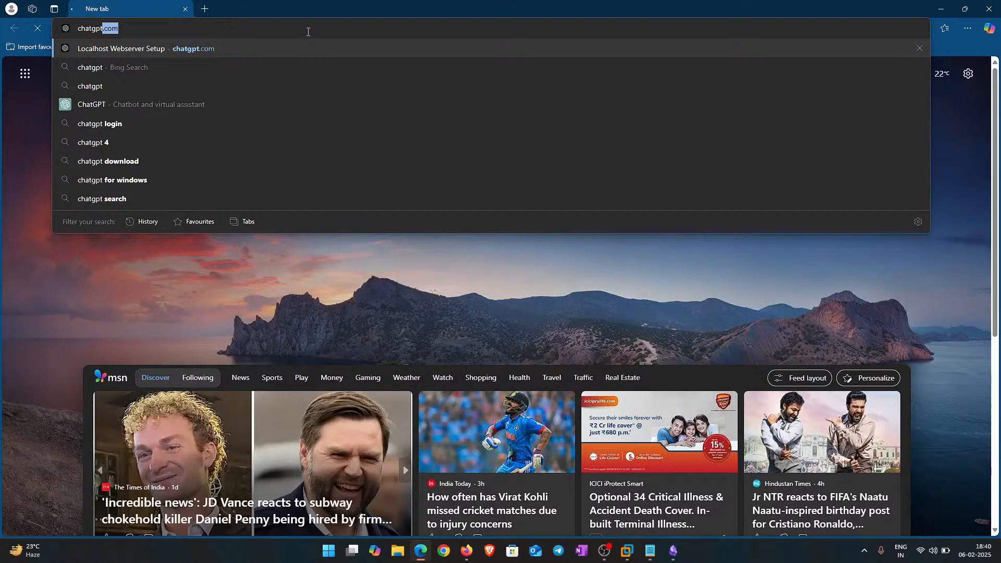
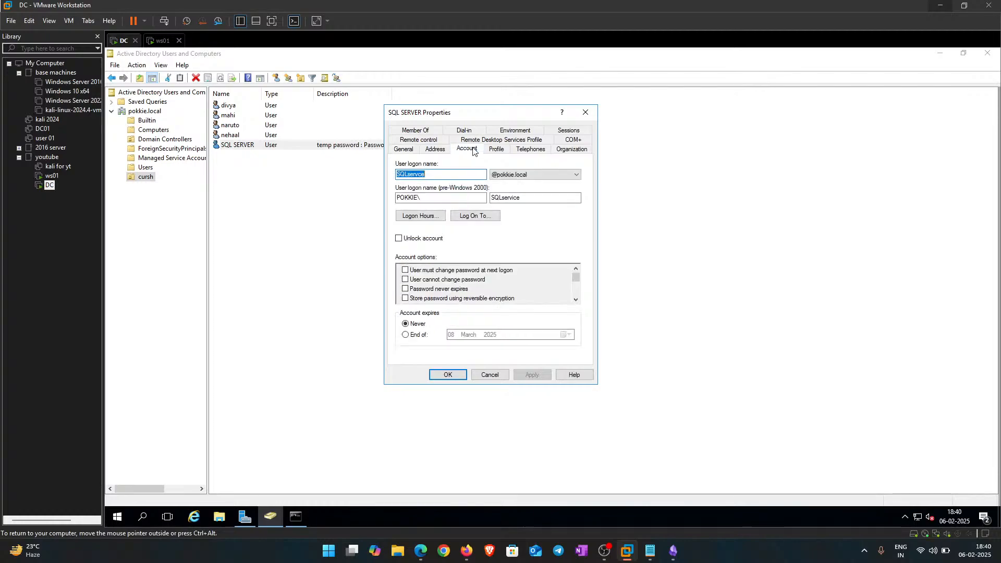
Step: Insert the missing 'i' in the SQL SERVER user logon name so it reads SQLservice
{"action": "left_click", "coordinate": [430, 174]}
{"action": "left_click", "coordinate": [418, 175]}
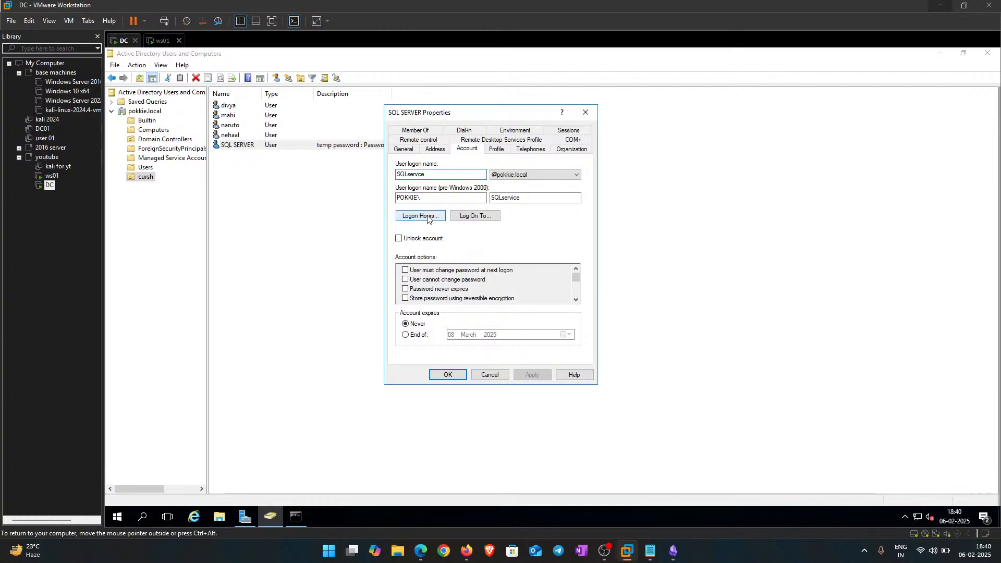
{"action": "type", "text": "i"}
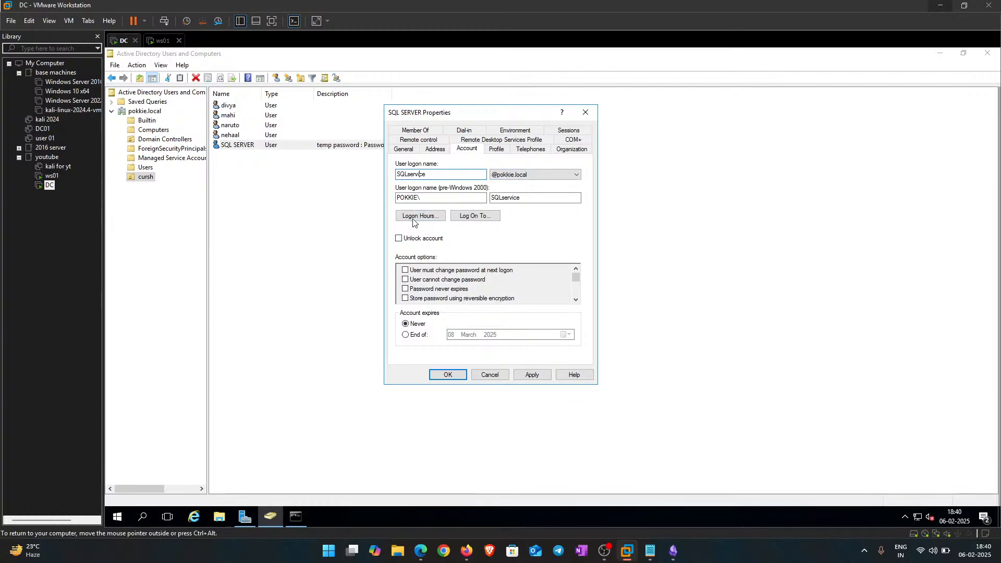
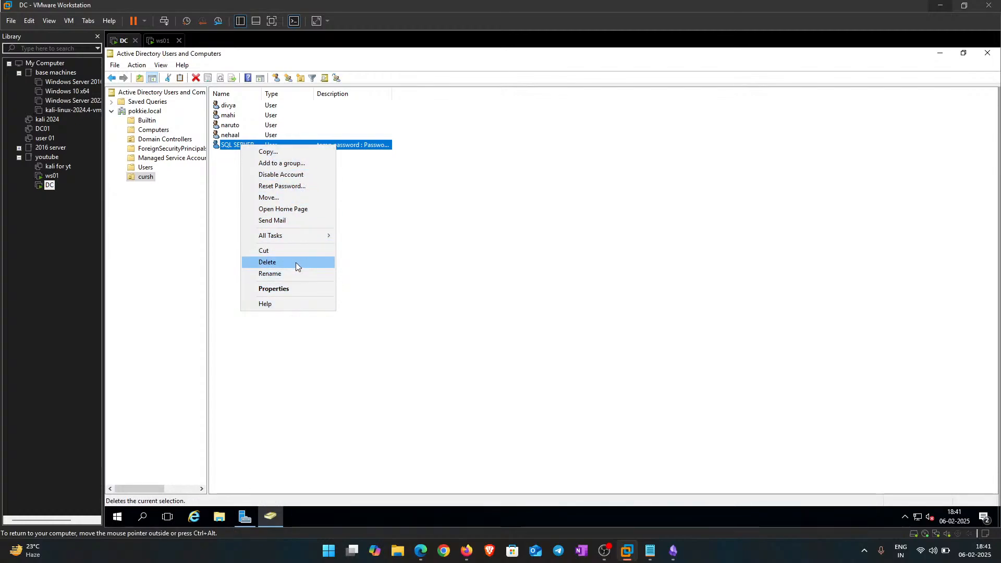
Step: Delete the SQL SERVER user from cursh, then bring up Administrator's context menu in pokkie.local Users
{"action": "left_click", "coordinate": [296, 262]}
{"action": "left_click", "coordinate": [565, 318]}
{"action": "left_click", "coordinate": [155, 169]}
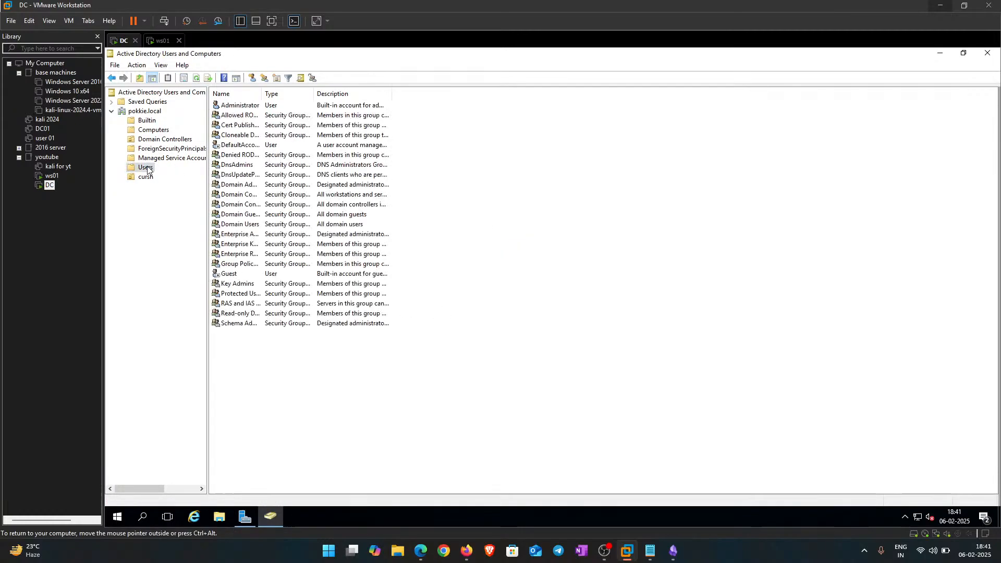
{"action": "right_click", "coordinate": [245, 106]}
Step: Copy Administrator into a new user with first name SQLservice and logon name SQLService
{"action": "left_click", "coordinate": [289, 112]}
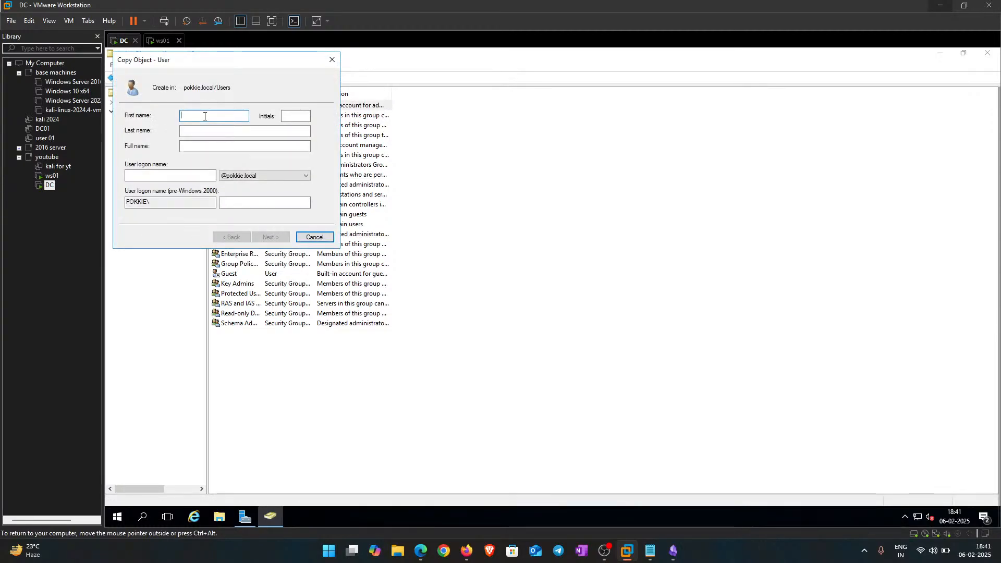
{"action": "type", "text": "SQL"}
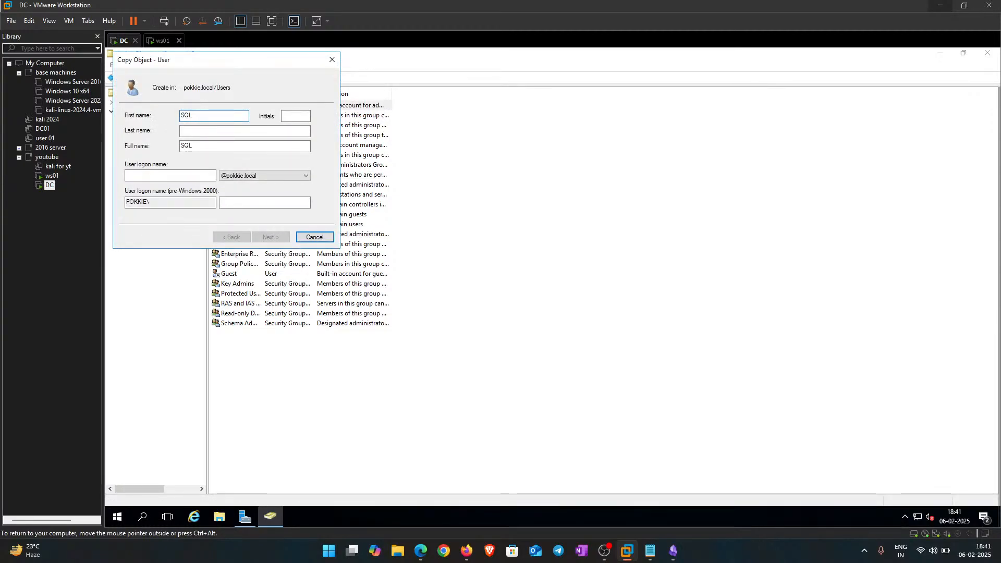
{"action": "type", "text": "service"}
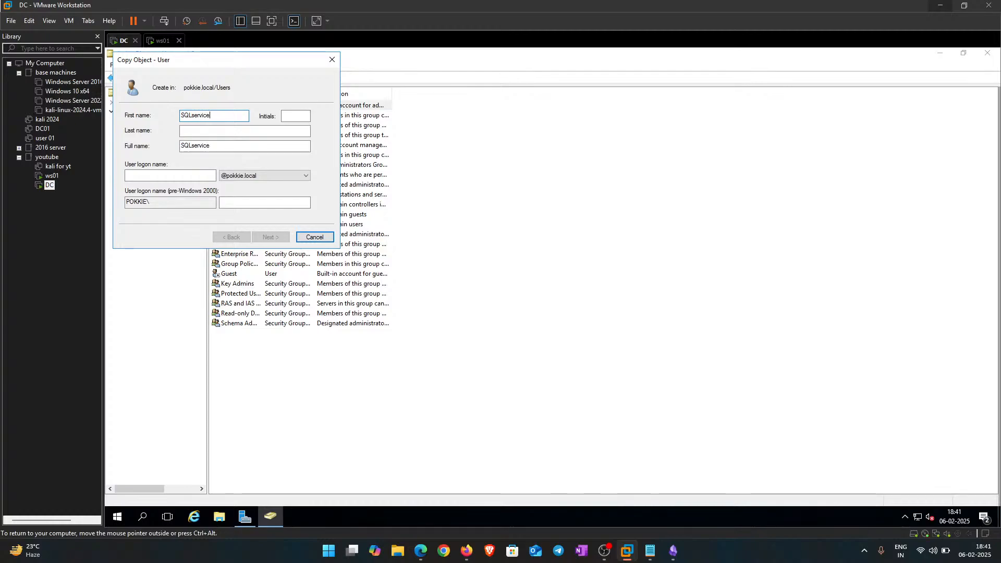
{"action": "key", "text": "Tab"}
{"action": "key", "text": "Tab"}
{"action": "key", "text": "Tab"}
{"action": "key", "text": "Tab"}
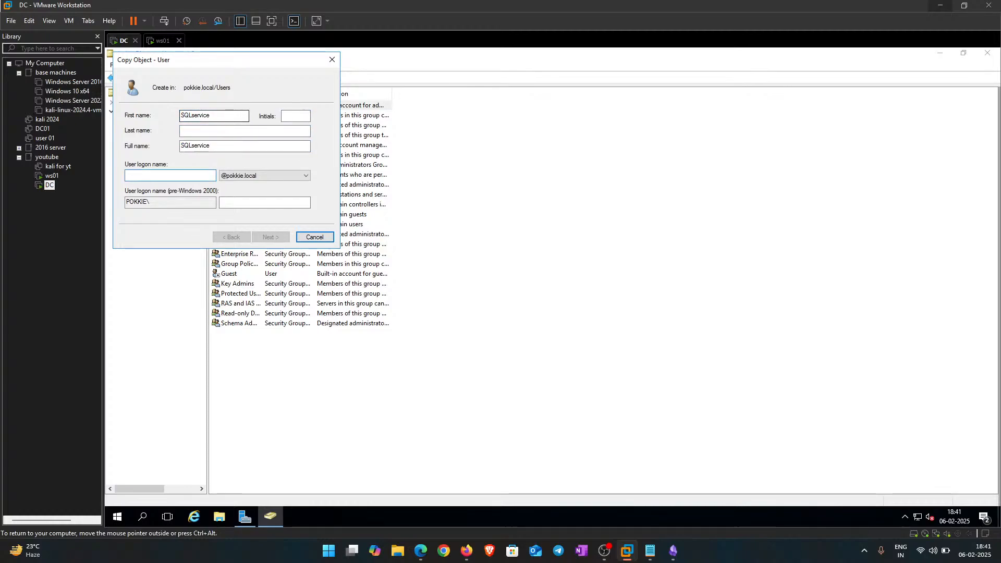
{"action": "type", "text": "SQLS"}
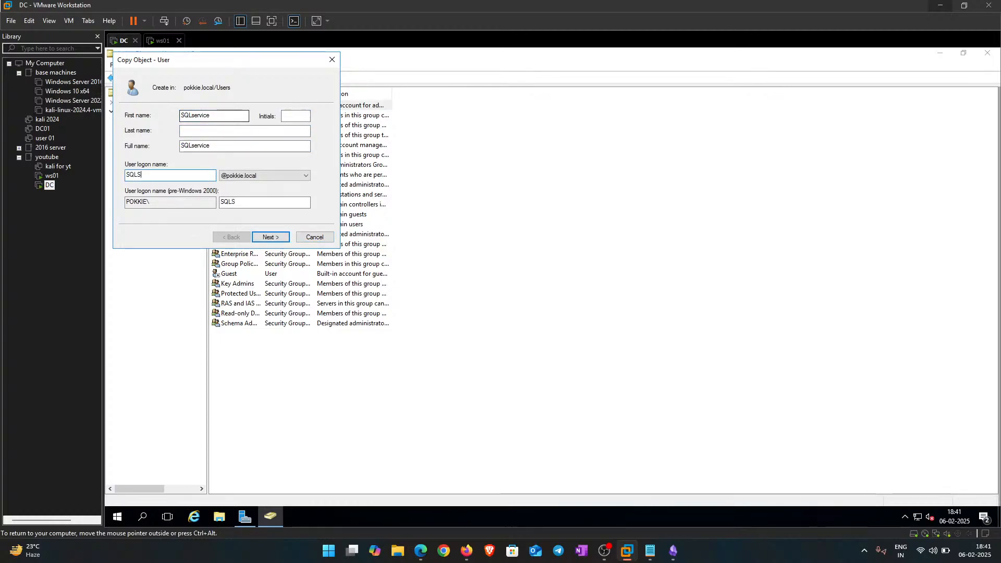
{"action": "type", "text": "ervice"}
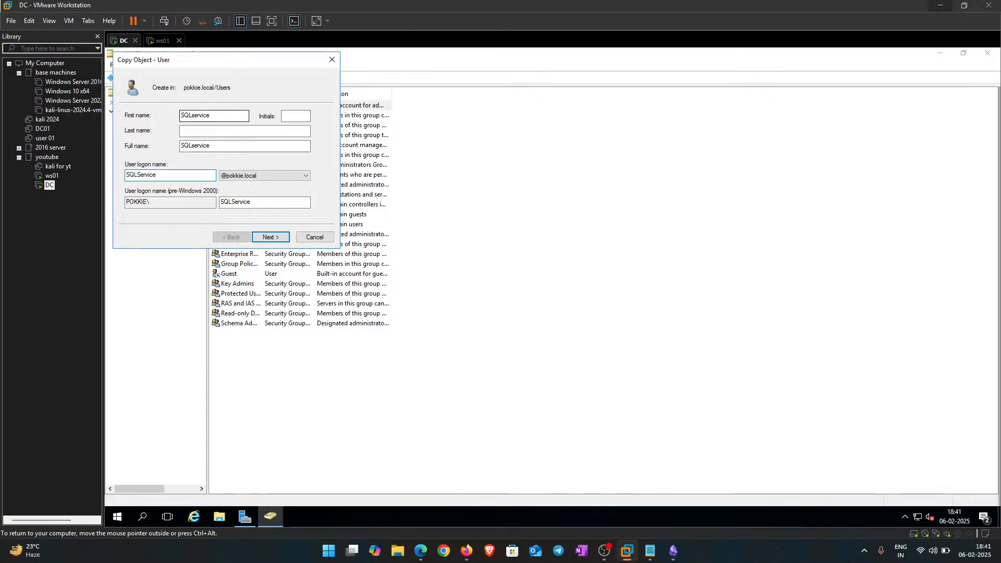
Step: Enter and confirm the account password, clear Password never expires, and finish creating SQLservice
{"action": "key", "text": "Return"}
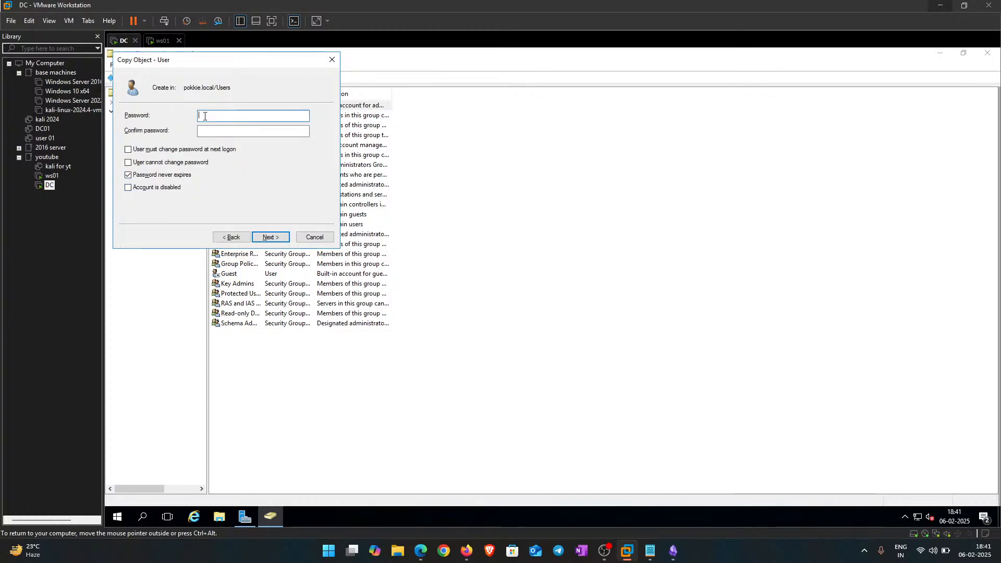
{"action": "key", "text": "Caps_Lock"}
{"action": "type", "text": "P••••••"}
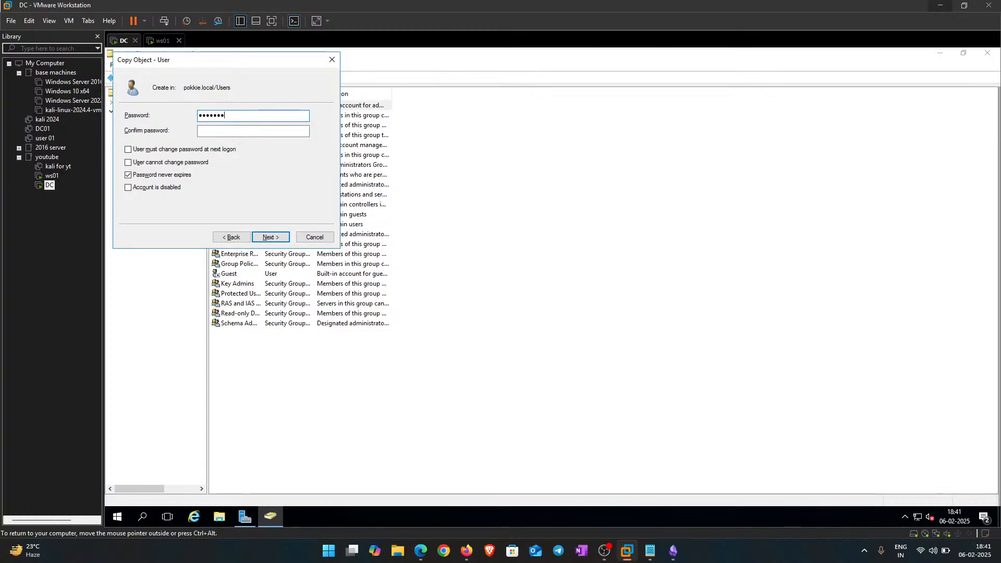
{"action": "type", "text": "•••••"}
{"action": "key", "text": "Tab"}
{"action": "type", "text": "•••••••"}
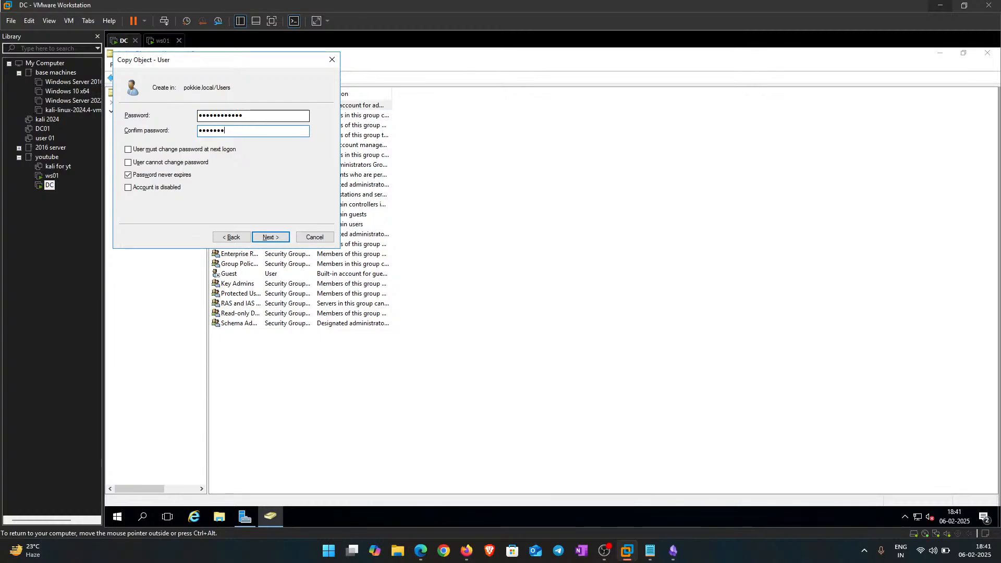
{"action": "type", "text": "•••••"}
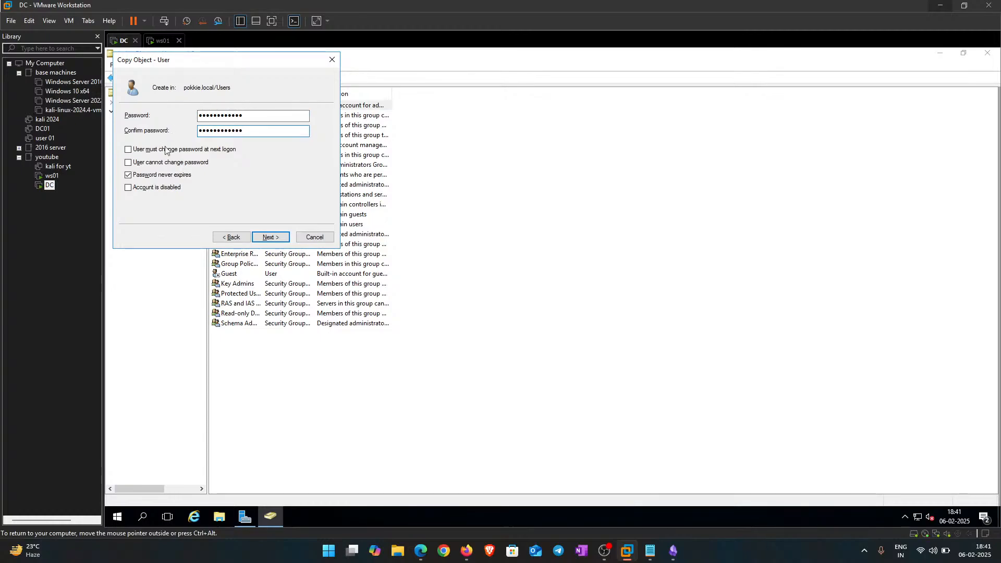
{"action": "left_click", "coordinate": [148, 175]}
{"action": "left_click", "coordinate": [270, 237]}
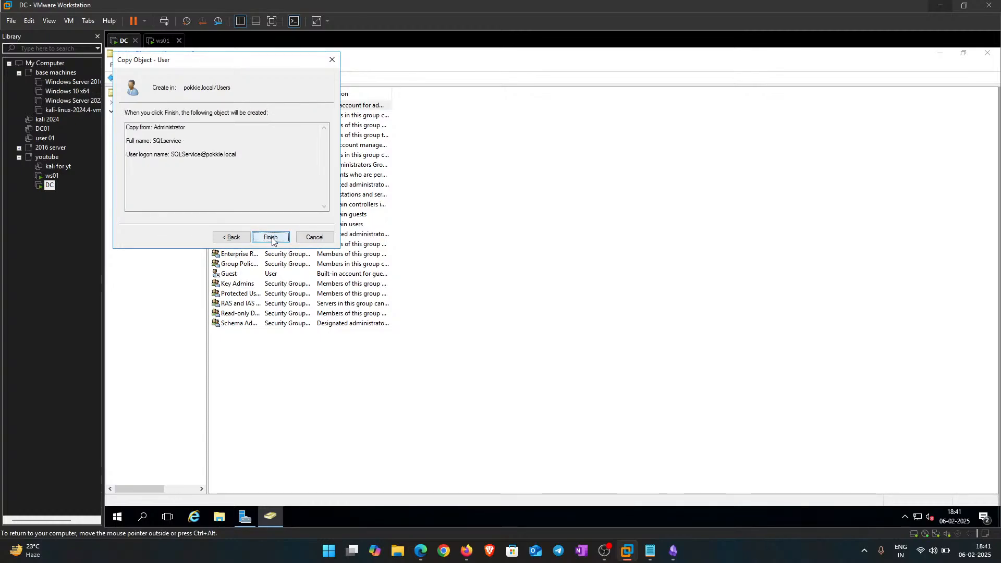
{"action": "left_click", "coordinate": [270, 237]}
{"action": "left_click", "coordinate": [347, 387]}
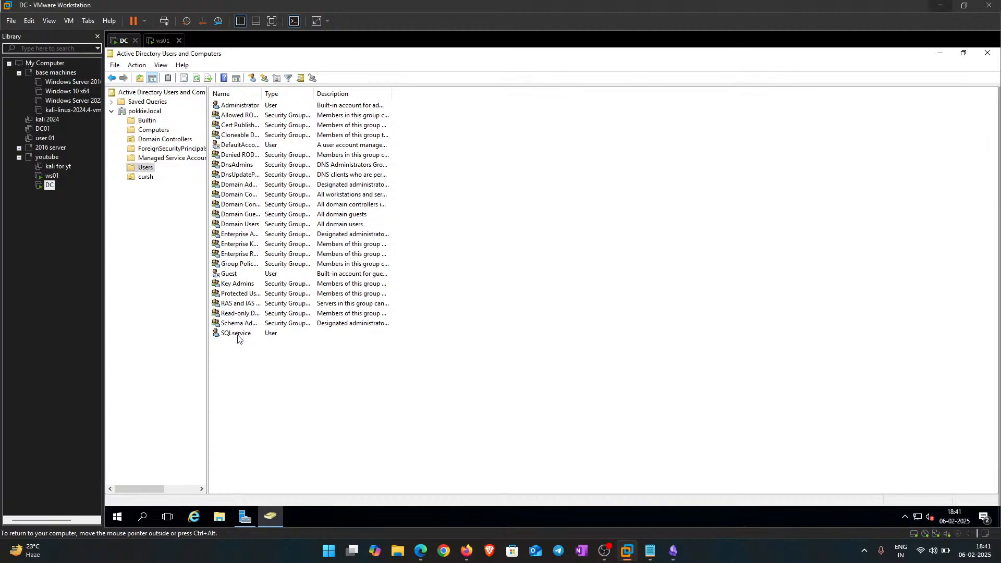
Step: Drag SQLservice into the cursh OU, then launch an administrator Command Prompt via Win+R
{"action": "left_click", "coordinate": [238, 333]}
{"action": "left_click_drag", "start_coordinate": [141, 182], "coordinate": [145, 180]}
{"action": "left_click", "coordinate": [517, 310]}
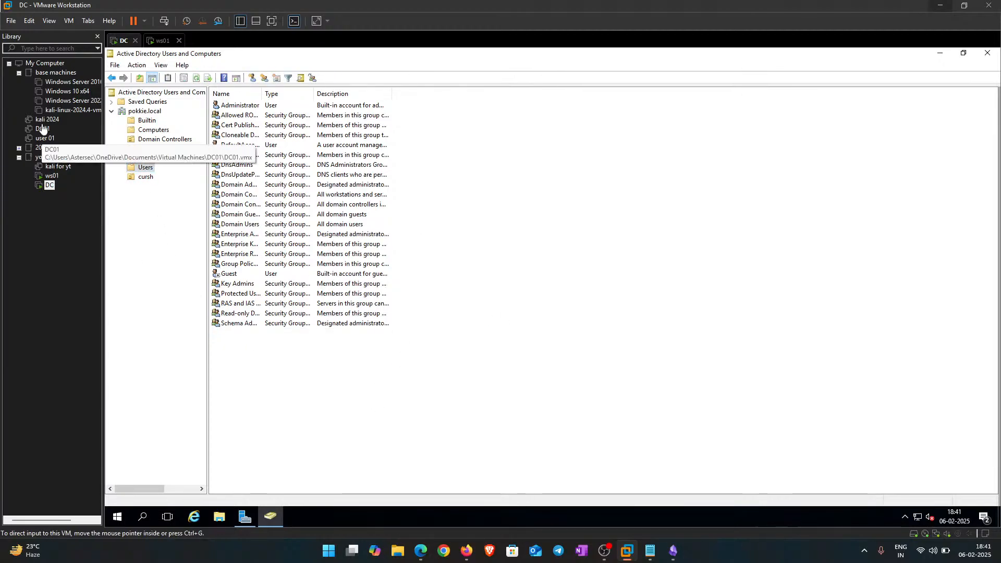
{"action": "left_click", "coordinate": [146, 178]}
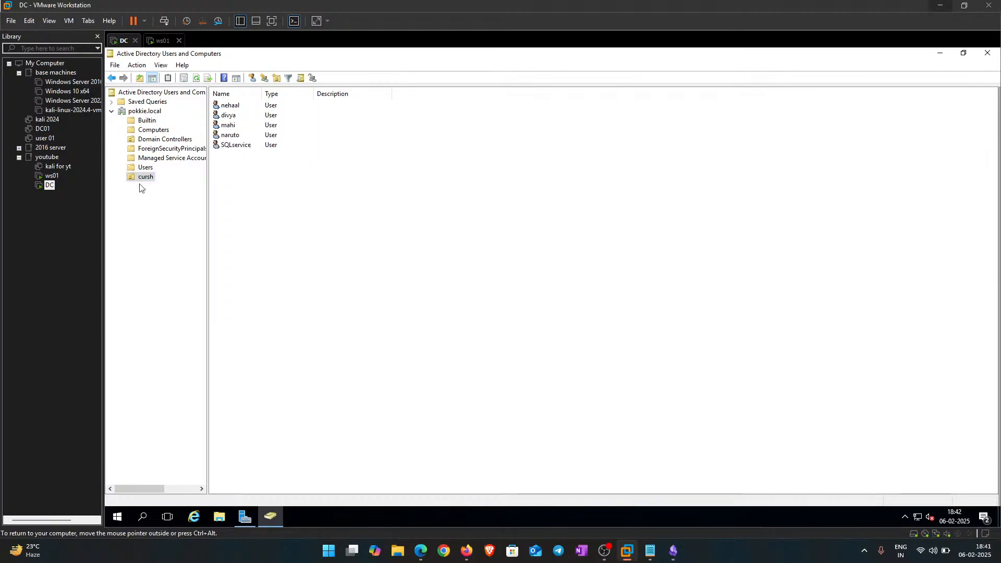
{"action": "key", "text": "super+r"}
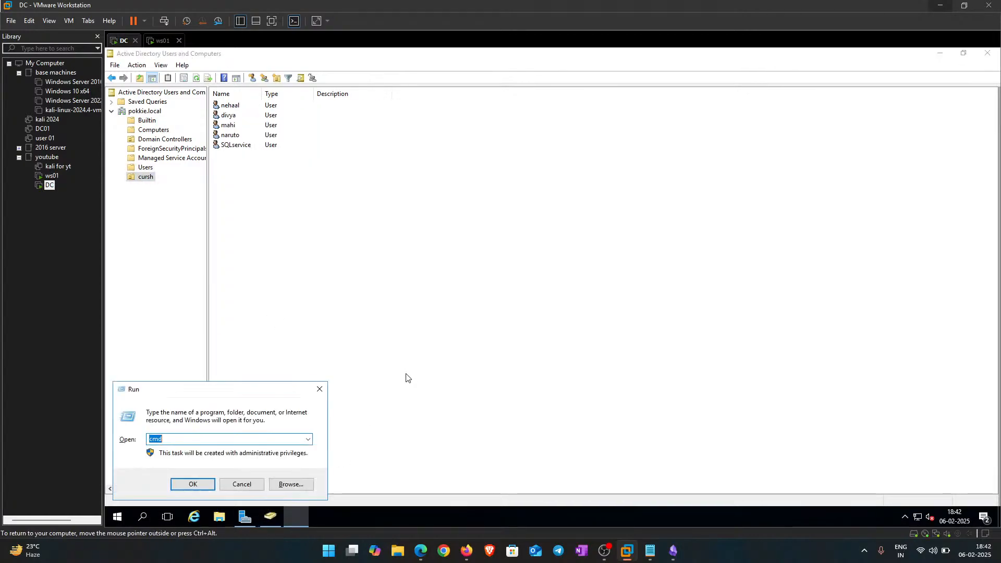
{"action": "key", "text": "Return"}
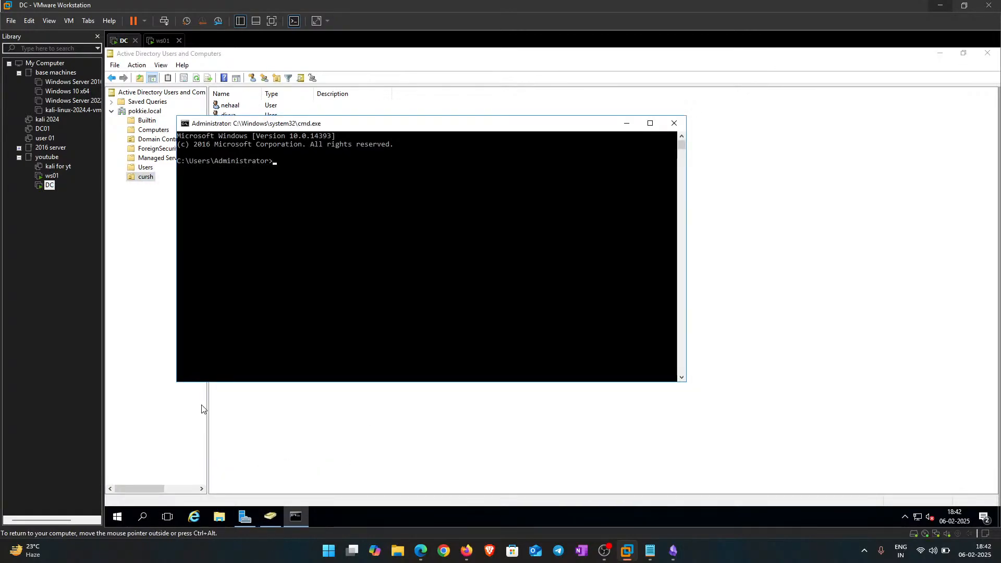
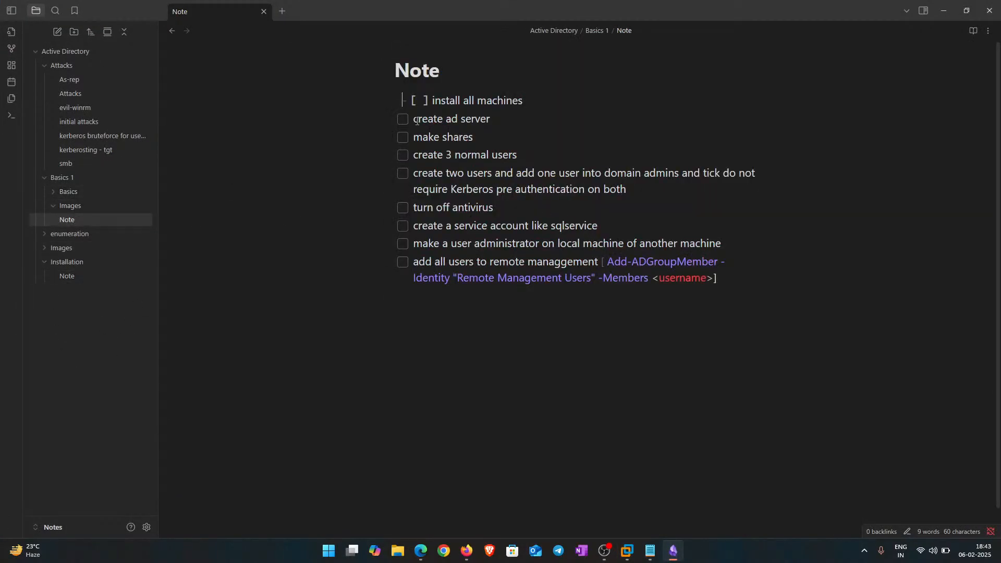
Step: Tick off 'create ad server' and 'install all machines' in the Basics 1 Note checklist
{"action": "left_click", "coordinate": [401, 119]}
{"action": "left_click", "coordinate": [402, 100]}
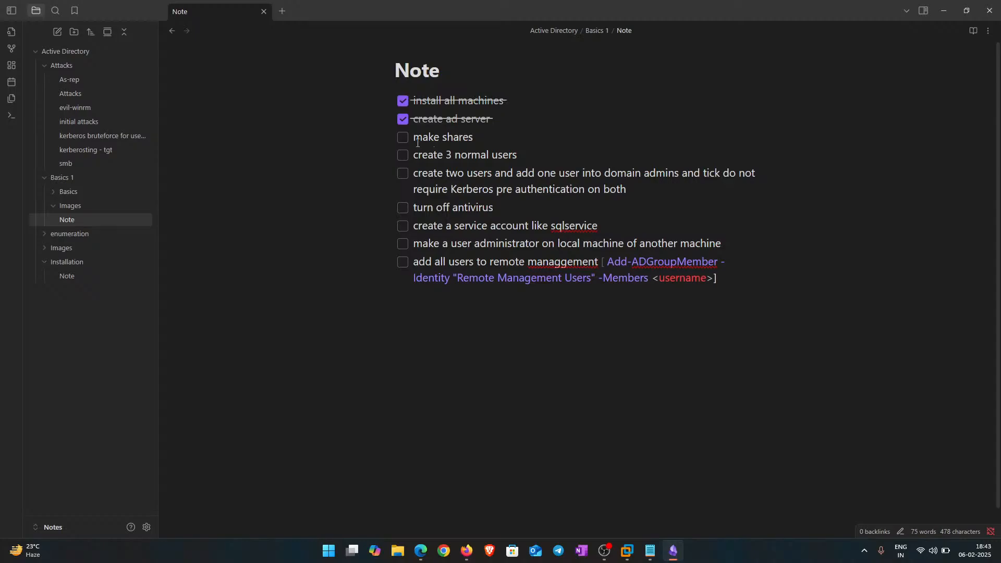
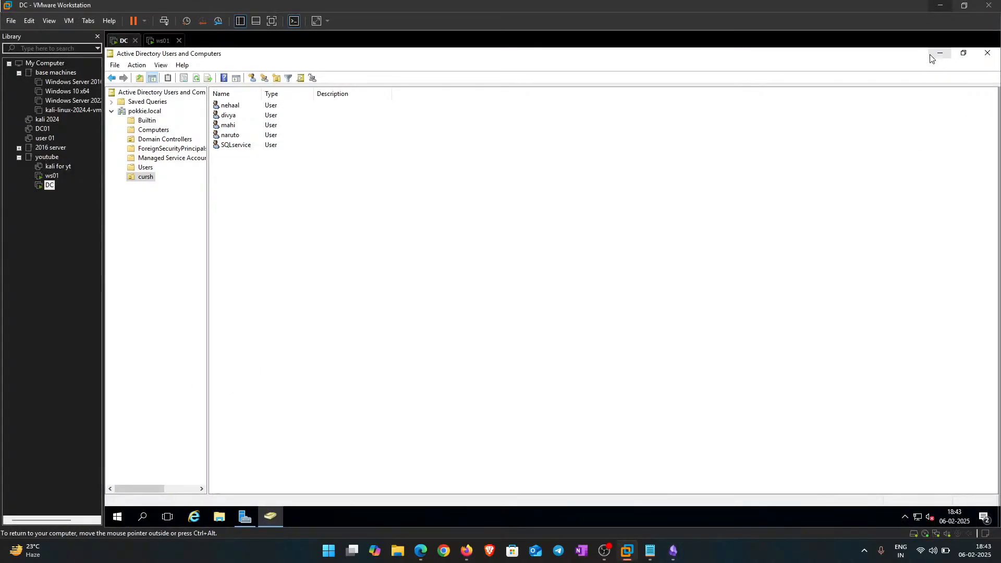
Step: Clear the VM desktop and browse File Explorer to Local Disk (C:)
{"action": "left_click", "coordinate": [940, 53]}
{"action": "right_click", "coordinate": [386, 119]}
{"action": "left_click", "coordinate": [416, 149]}
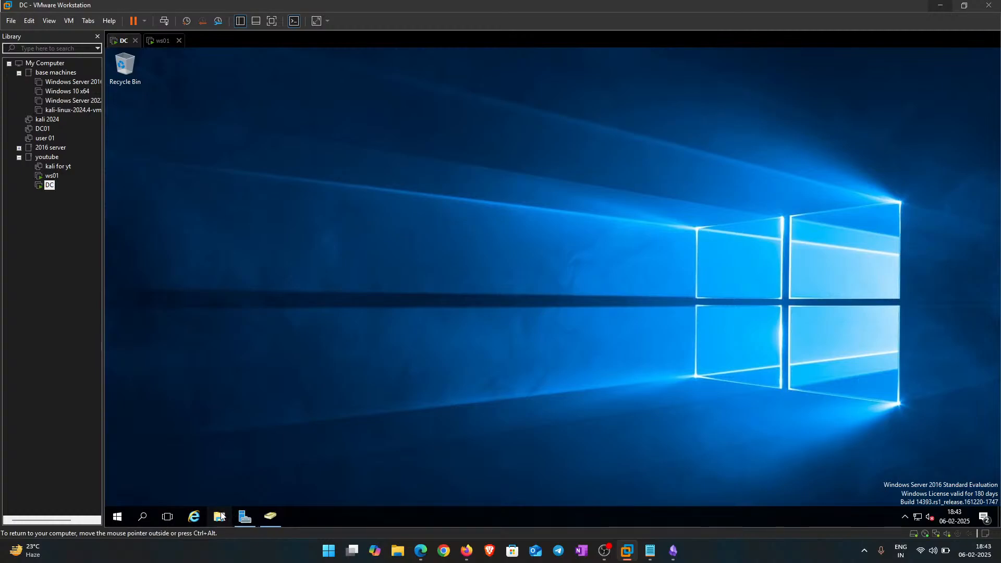
{"action": "left_click", "coordinate": [219, 516]}
{"action": "left_click", "coordinate": [245, 516]}
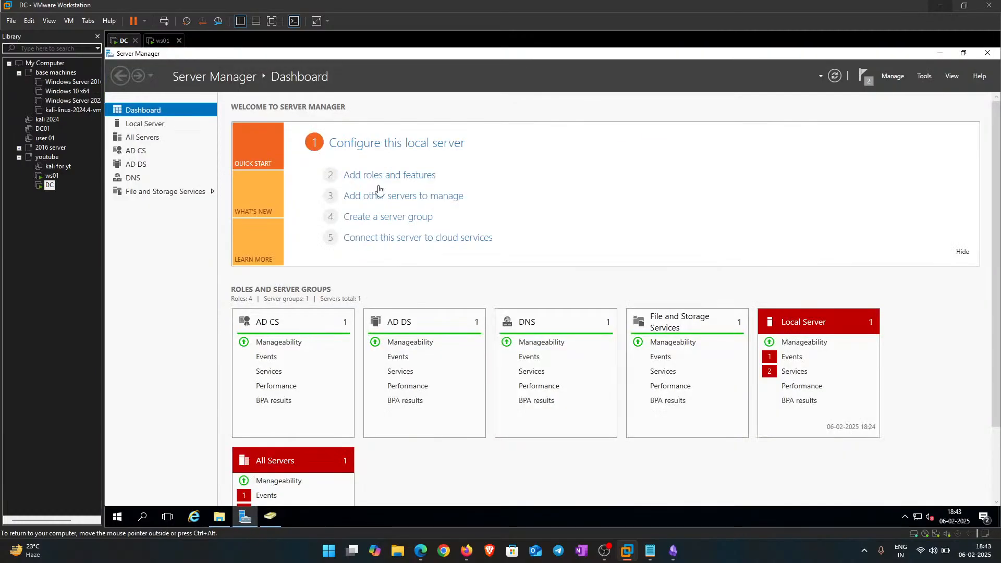
{"action": "left_click", "coordinate": [940, 52]}
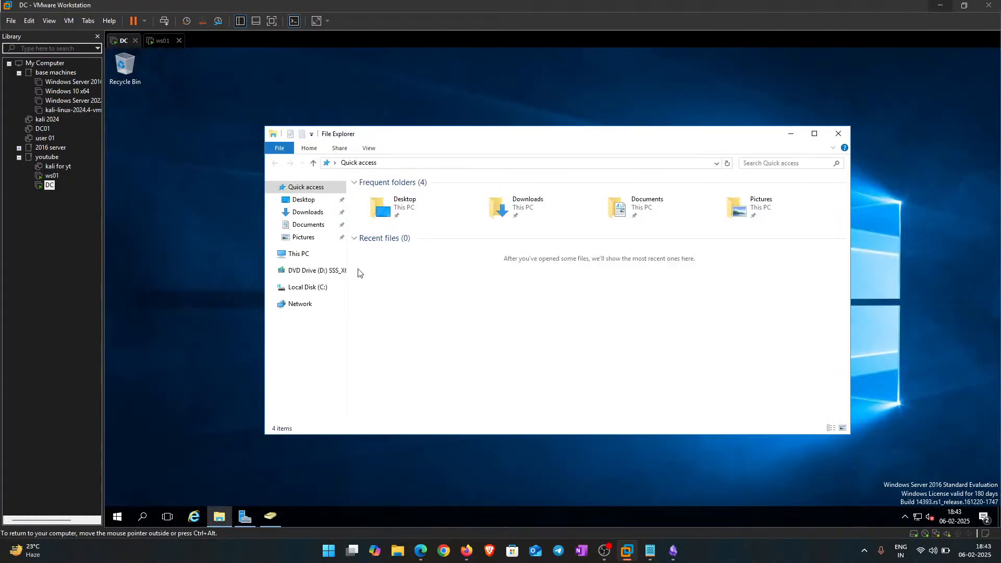
{"action": "left_click", "coordinate": [308, 287]}
Step: Create a new folder on C:, initially misnamed 'sahres'
{"action": "right_click", "coordinate": [393, 301]}
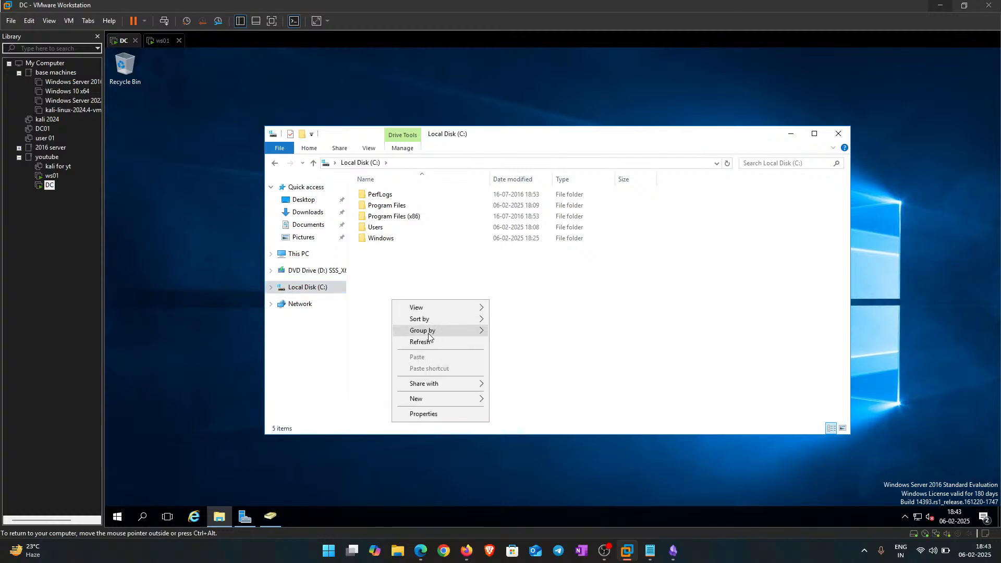
{"action": "mouse_move", "coordinate": [425, 399]}
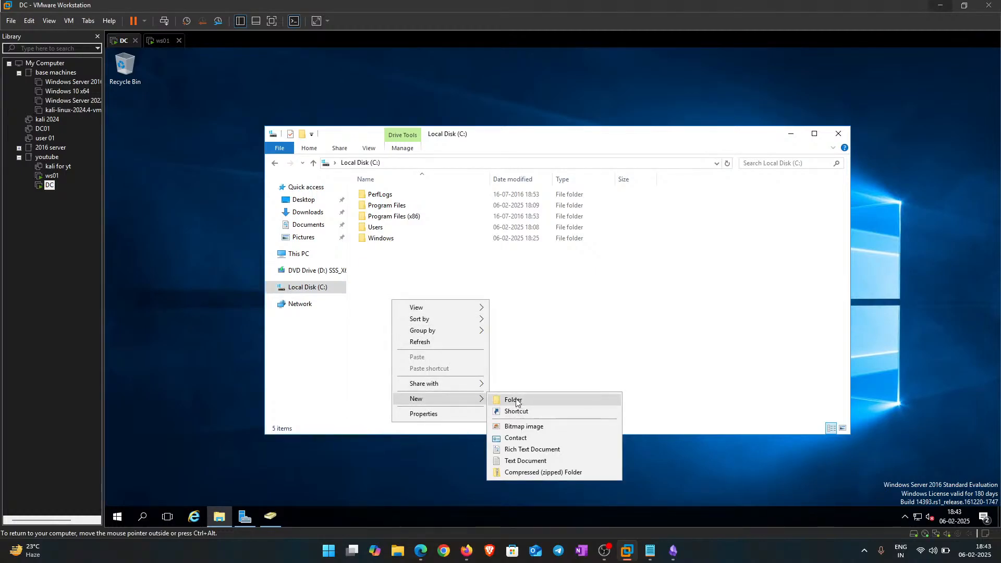
{"action": "left_click", "coordinate": [513, 399]}
{"action": "type", "text": "sahres"}
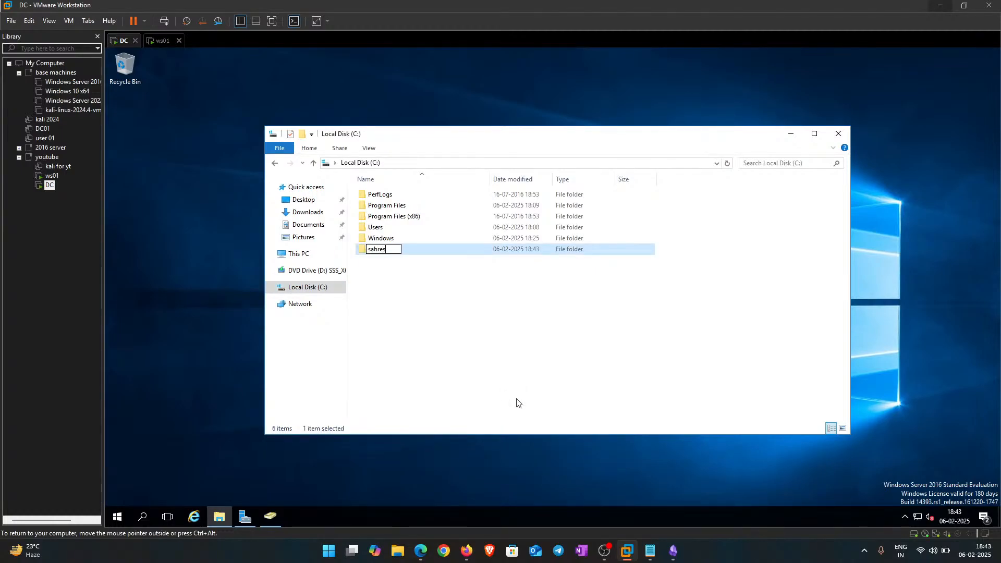
{"action": "key", "text": "Return"}
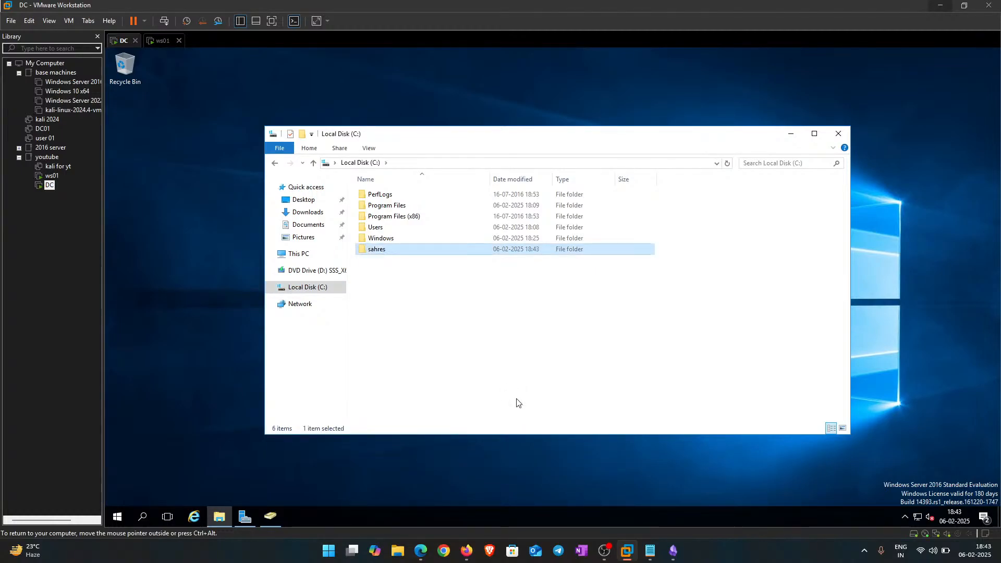
Step: Rename the misspelled folder to 'shares' and return to the C: drive
{"action": "right_click", "coordinate": [397, 254]}
{"action": "left_click", "coordinate": [451, 422]}
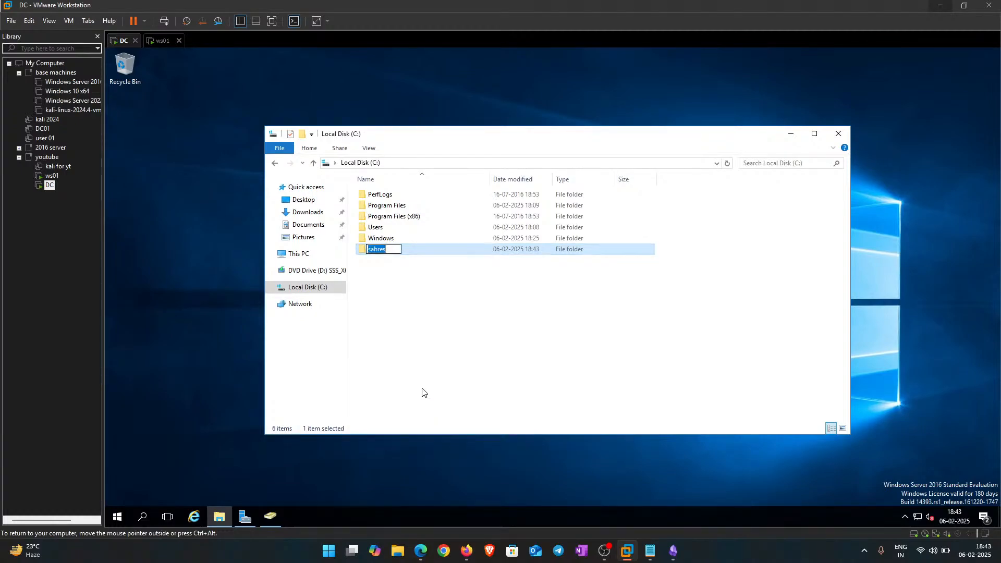
{"action": "key", "text": "BackSpace"}
{"action": "type", "text": "sh"}
{"action": "key", "text": "Return"}
{"action": "key", "text": "Return"}
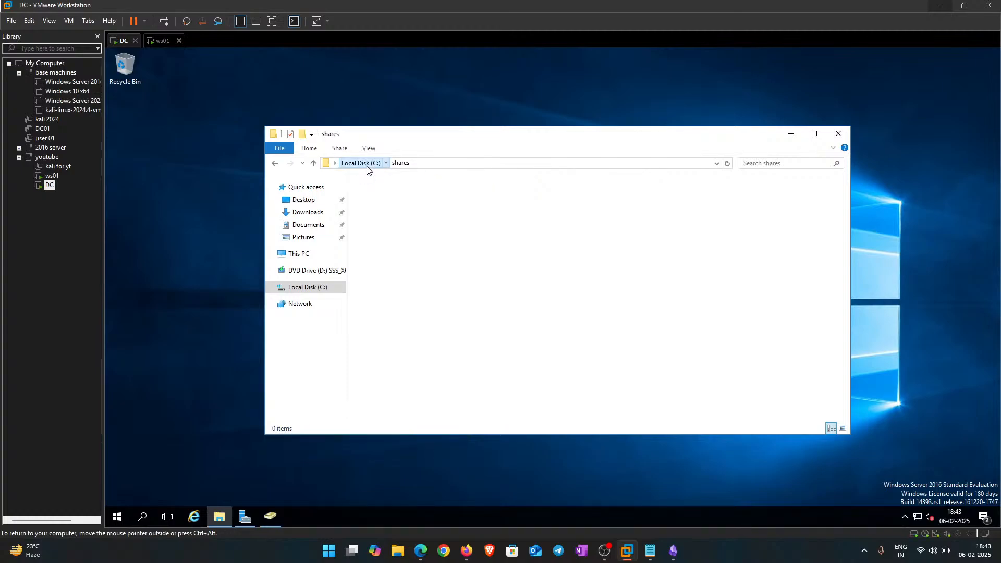
{"action": "left_click", "coordinate": [359, 163]}
{"action": "right_click", "coordinate": [376, 230]}
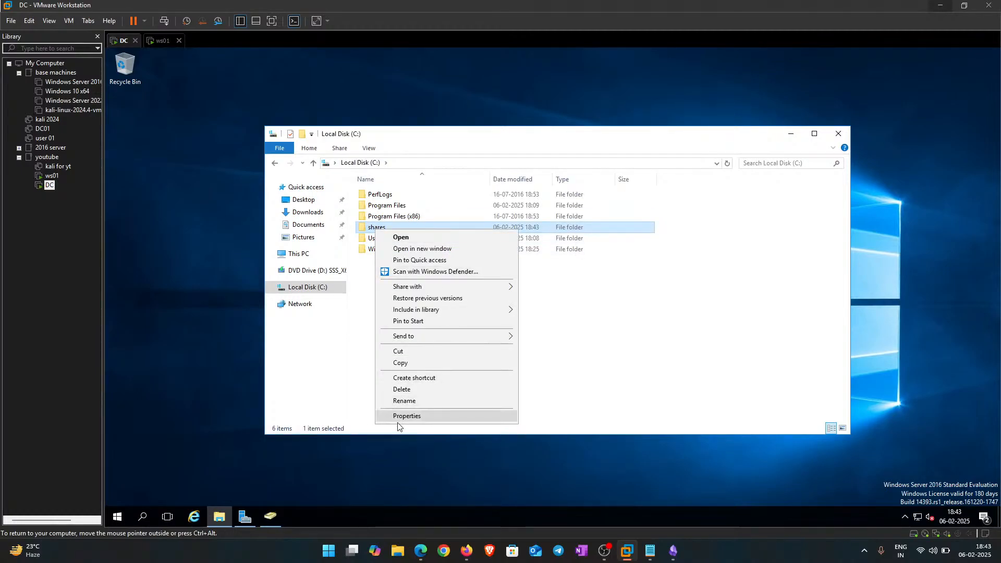
Step: Share the shares folder from its Properties Sharing tab and close the dialogs
{"action": "left_click", "coordinate": [400, 416]}
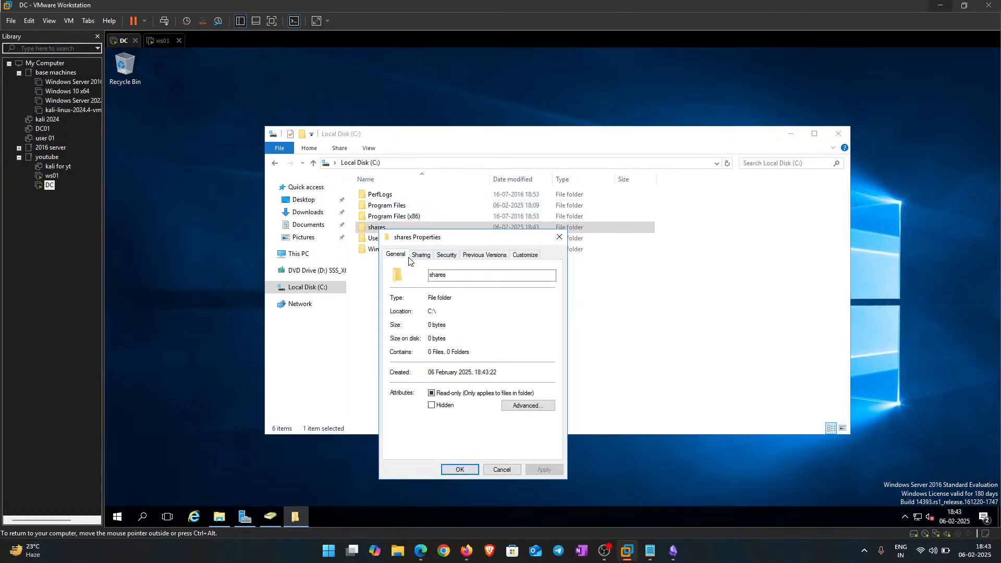
{"action": "left_click", "coordinate": [420, 255]}
{"action": "left_click", "coordinate": [414, 325]}
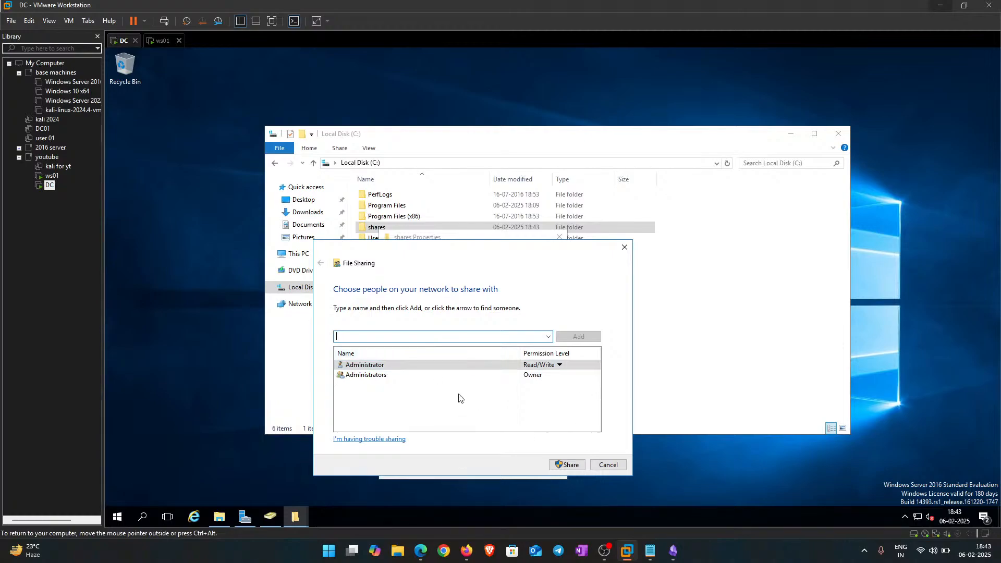
{"action": "left_click", "coordinate": [570, 462]}
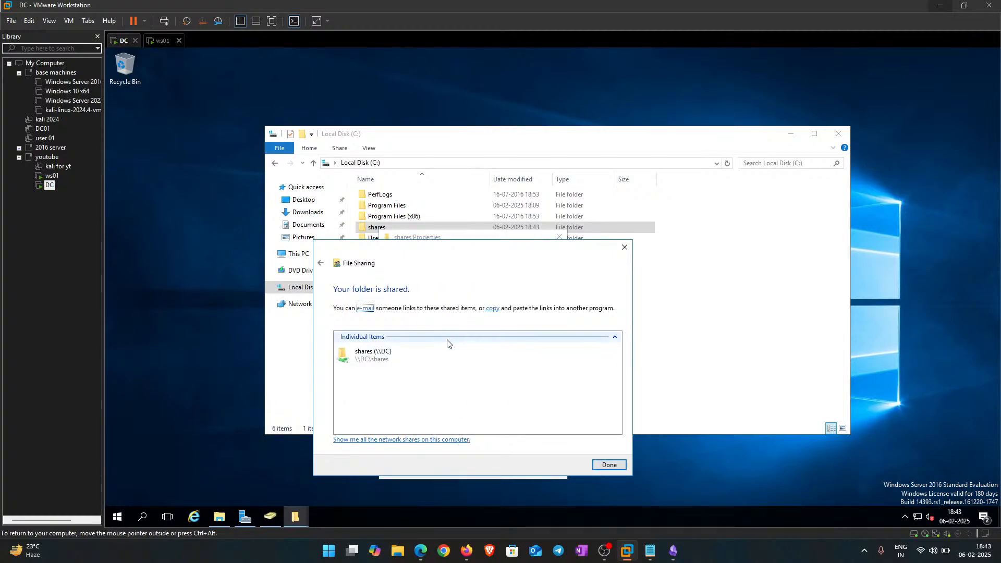
{"action": "left_click_drag", "start_coordinate": [522, 250], "coordinate": [360, 57]}
{"action": "left_click", "coordinate": [453, 279]}
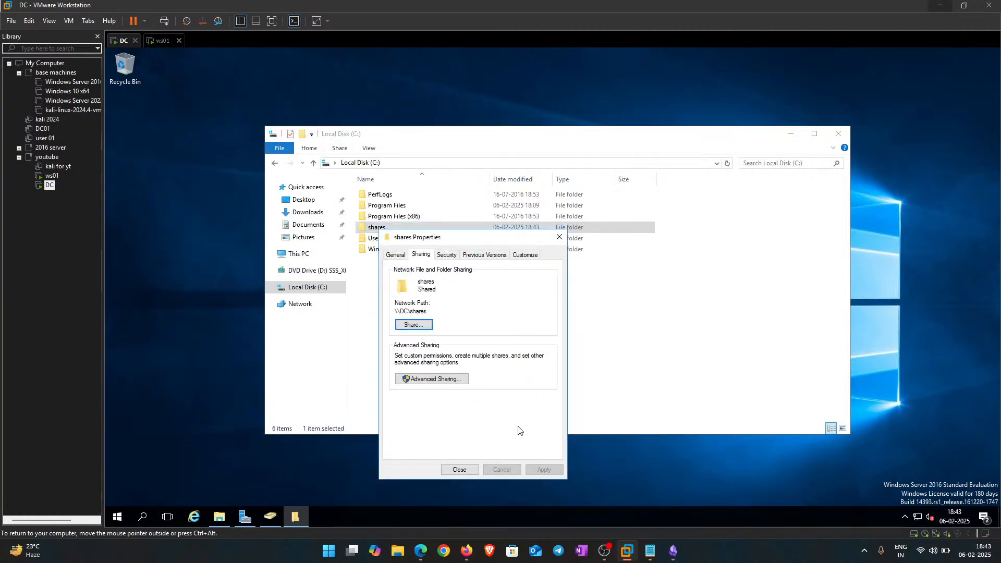
{"action": "left_click", "coordinate": [453, 470]}
Step: Turn on network discovery and file sharing, then return to Server Manager
{"action": "left_click", "coordinate": [318, 304]}
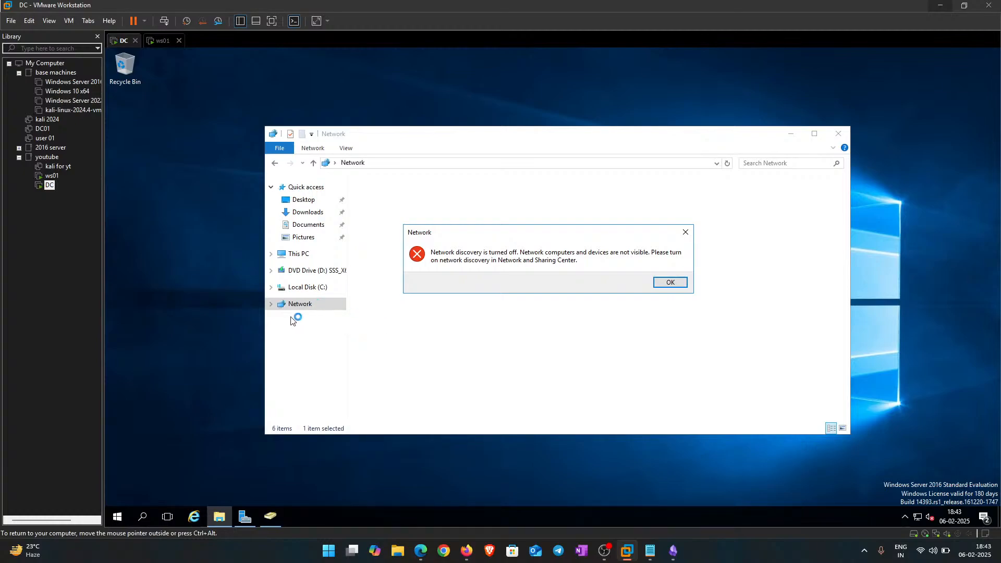
{"action": "left_click", "coordinate": [671, 283]}
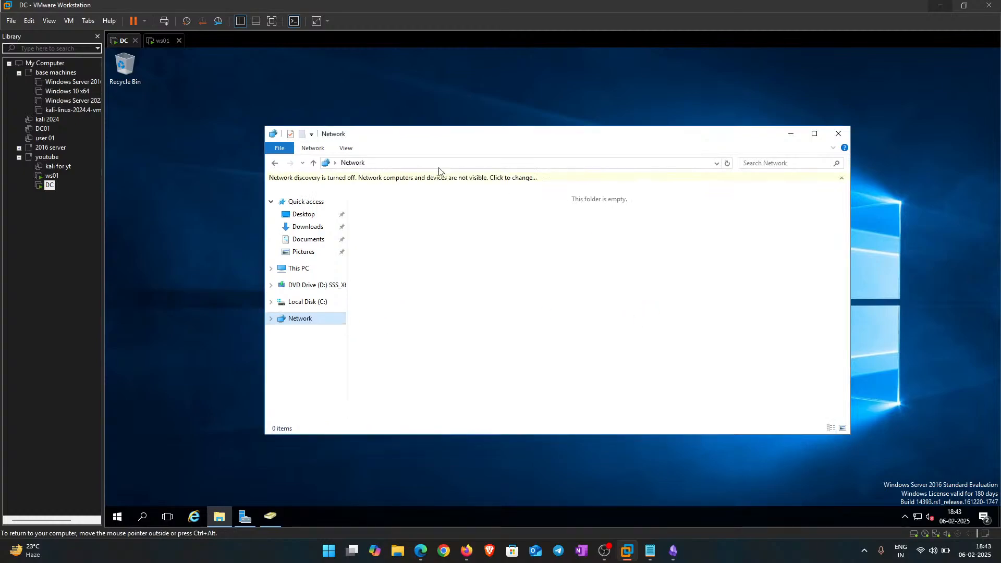
{"action": "left_click", "coordinate": [482, 183]}
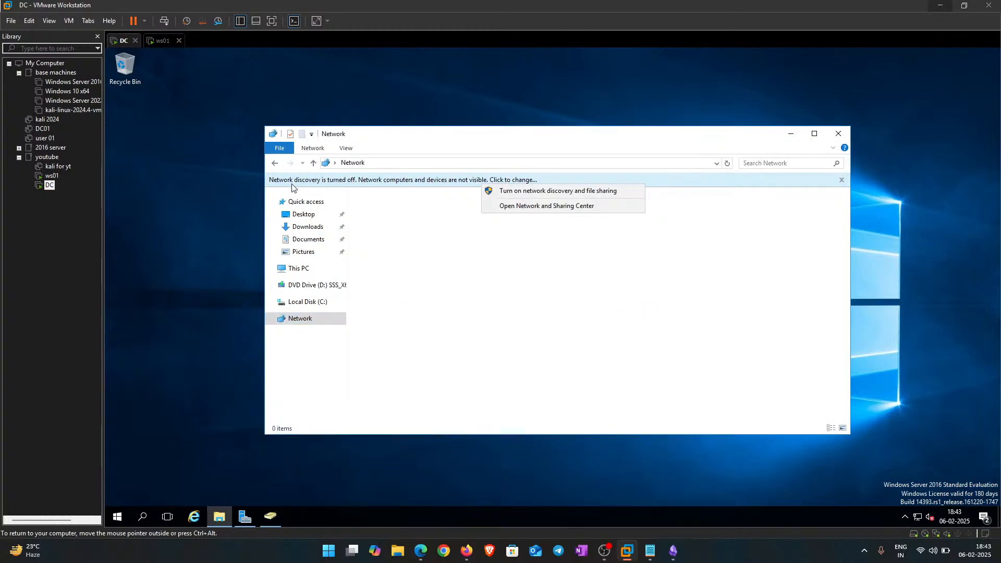
{"action": "left_click", "coordinate": [525, 192]}
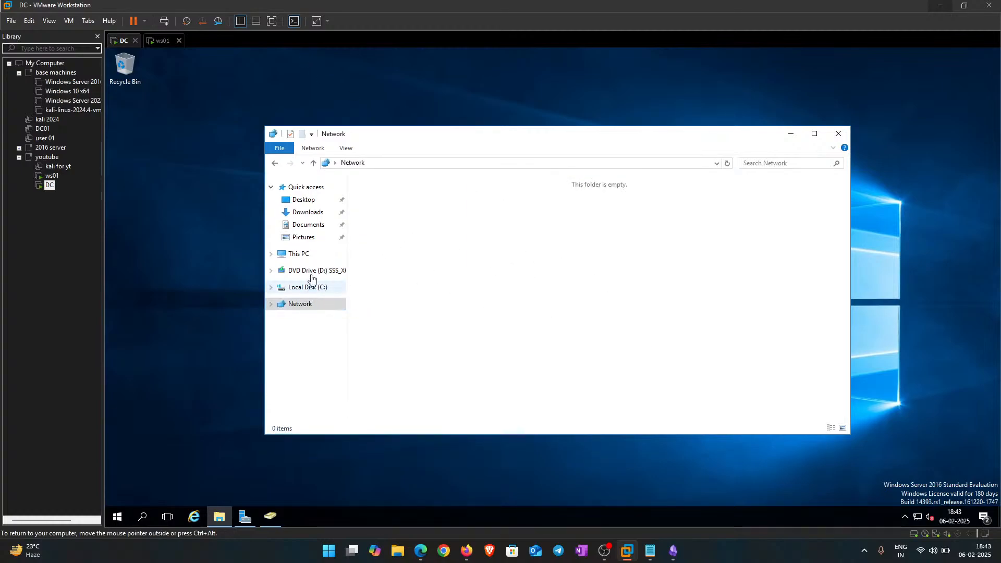
{"action": "left_click", "coordinate": [245, 518]}
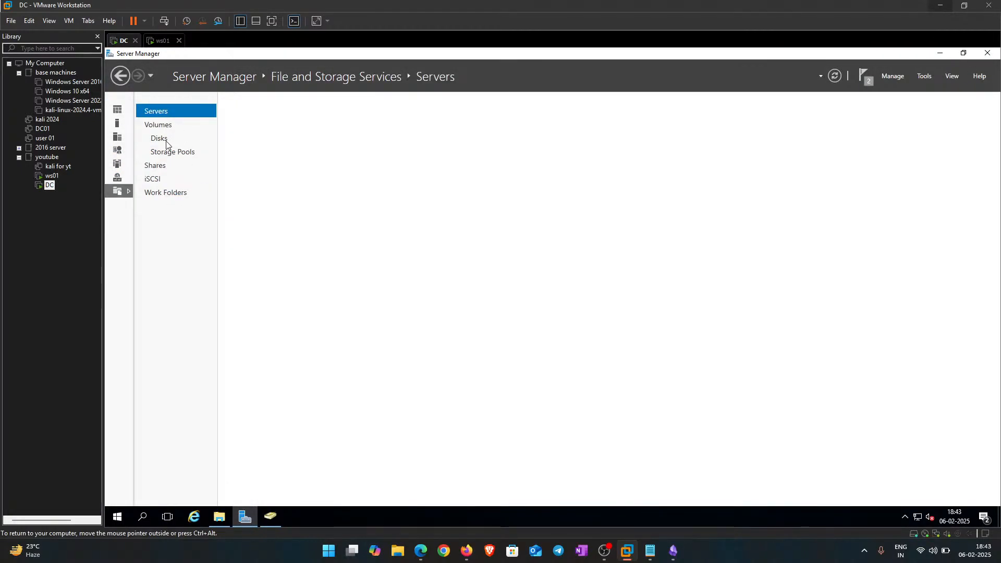
Step: List the server's shares and open the context menu for the C:\shares SMB share
{"action": "left_click", "coordinate": [158, 166]}
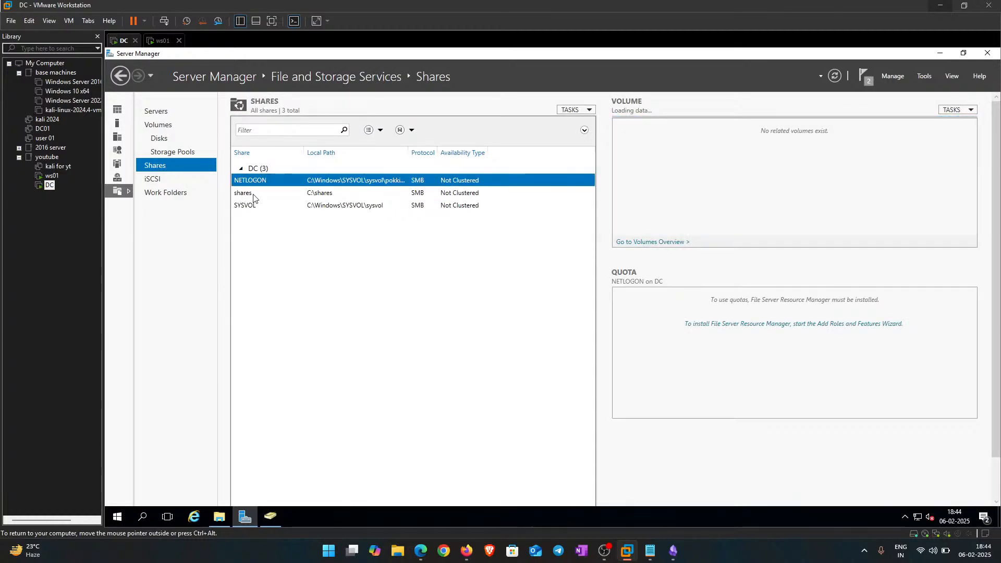
{"action": "left_click", "coordinate": [244, 194]}
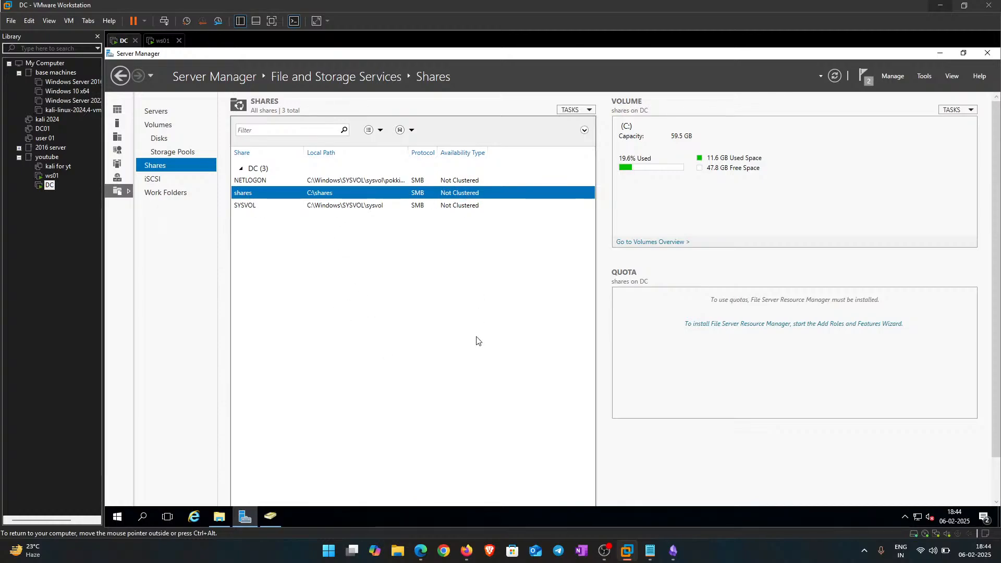
{"action": "left_click", "coordinate": [862, 74]}
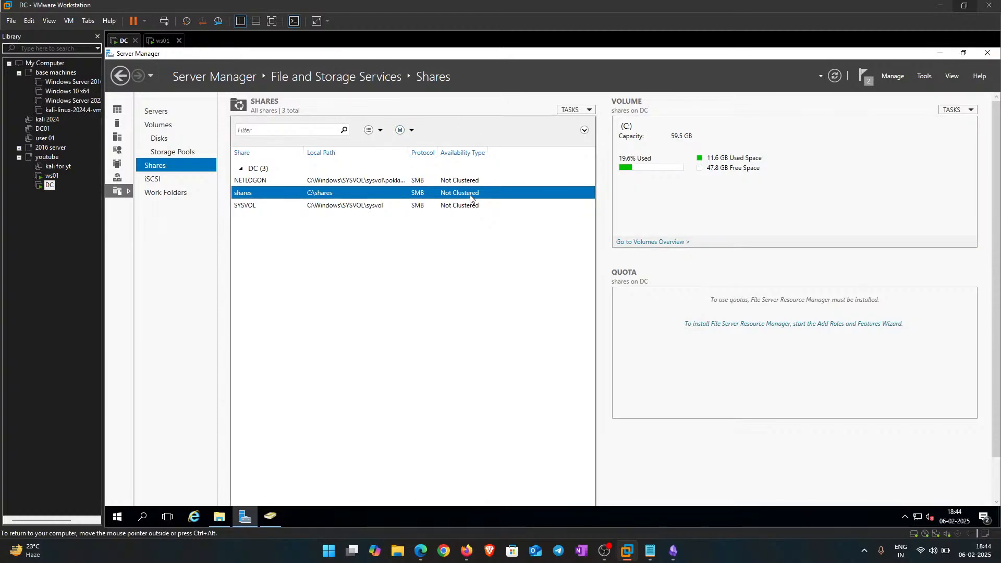
{"action": "right_click", "coordinate": [246, 195]}
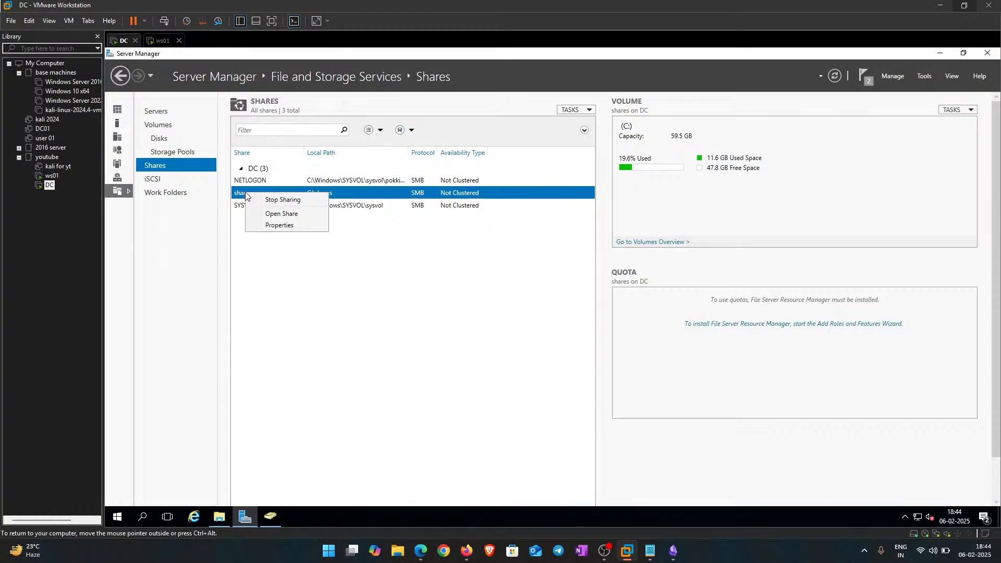
Step: Open the share's advanced permissions and add Domain Users as a new principal
{"action": "left_click", "coordinate": [289, 225]}
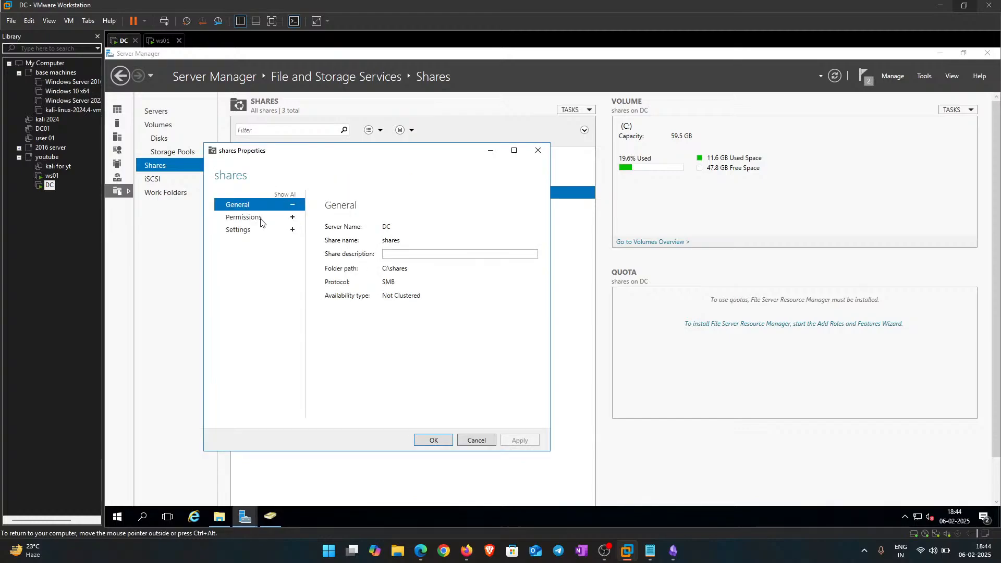
{"action": "left_click", "coordinate": [266, 219]}
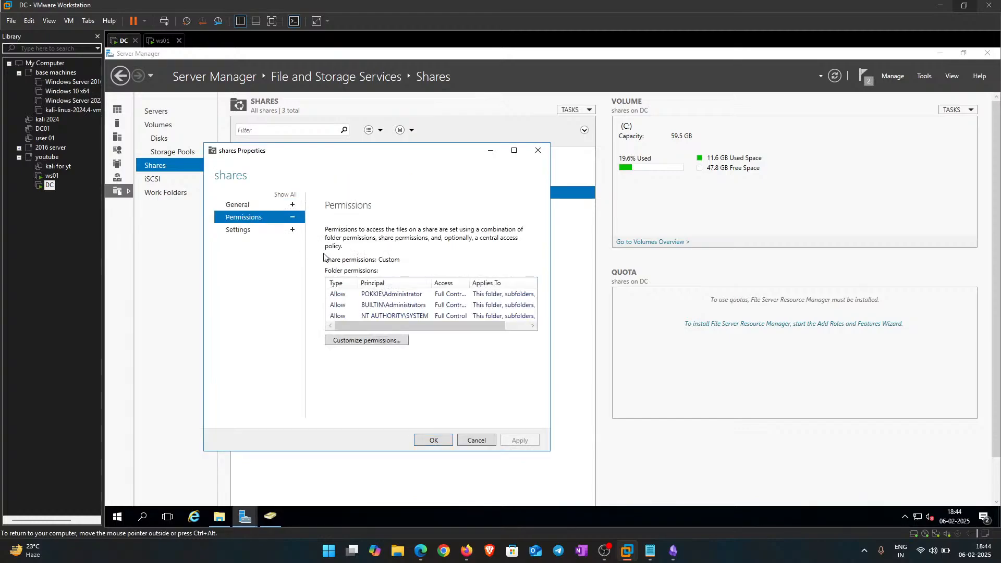
{"action": "left_click", "coordinate": [358, 342]}
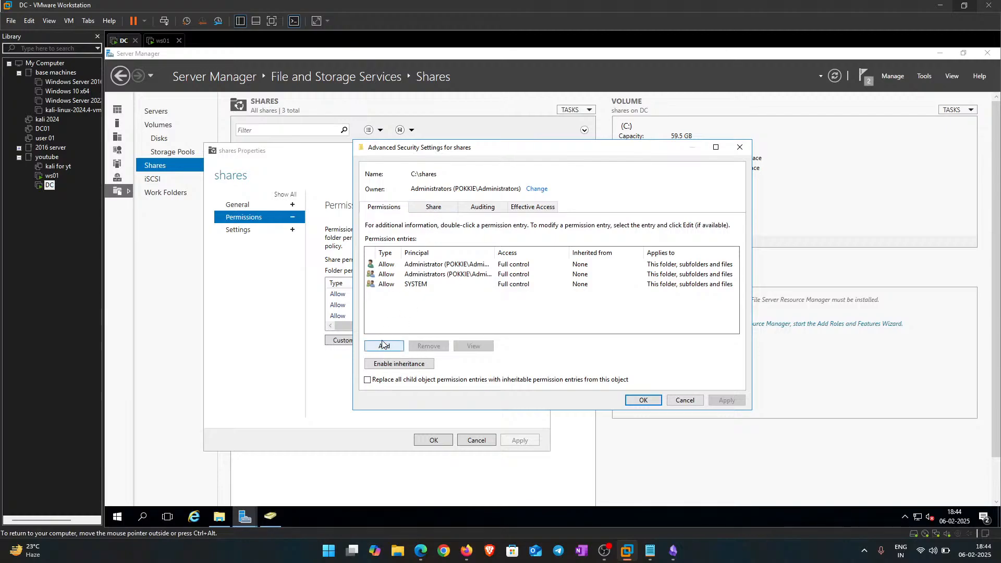
{"action": "left_click", "coordinate": [383, 346]}
{"action": "left_click", "coordinate": [381, 156]}
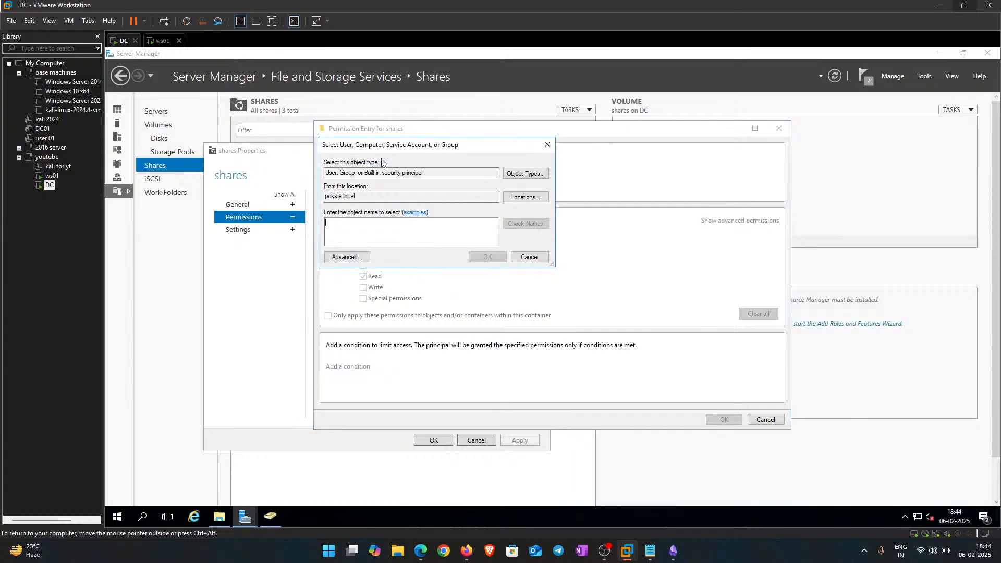
{"action": "type", "text": "DO"}
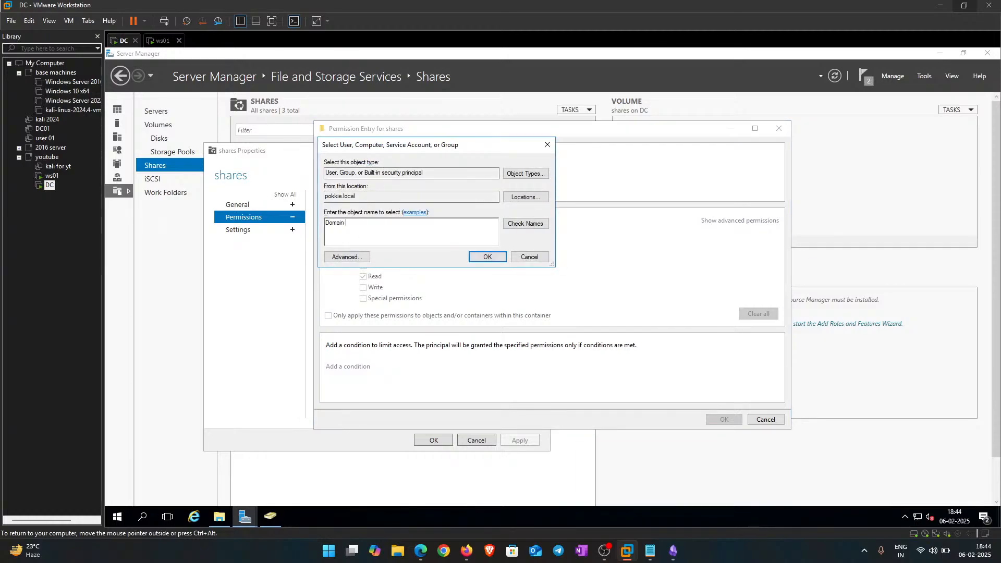
{"action": "type", "text": "main users"}
{"action": "key", "text": "Return"}
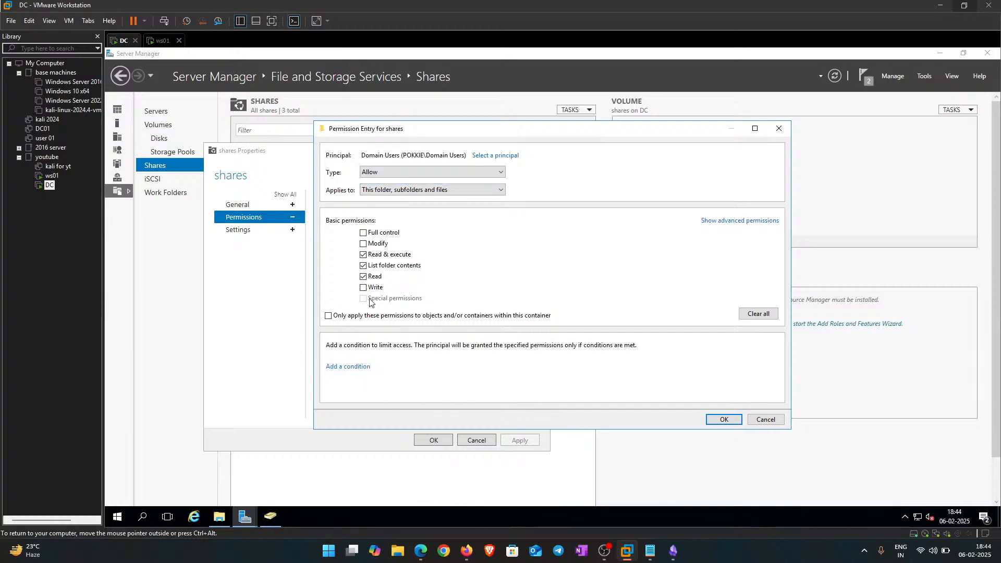
Step: Grant Domain Users Full control, then apply and close all permission dialogs
{"action": "left_click_drag", "start_coordinate": [422, 155], "coordinate": [466, 161]}
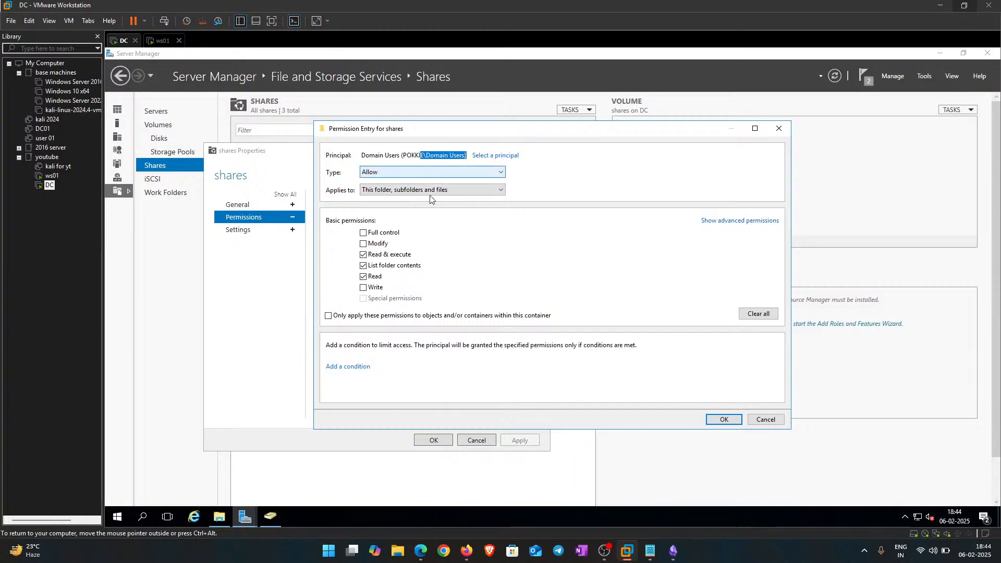
{"action": "left_click", "coordinate": [418, 153]}
{"action": "left_click_drag", "start_coordinate": [407, 156], "coordinate": [434, 155]}
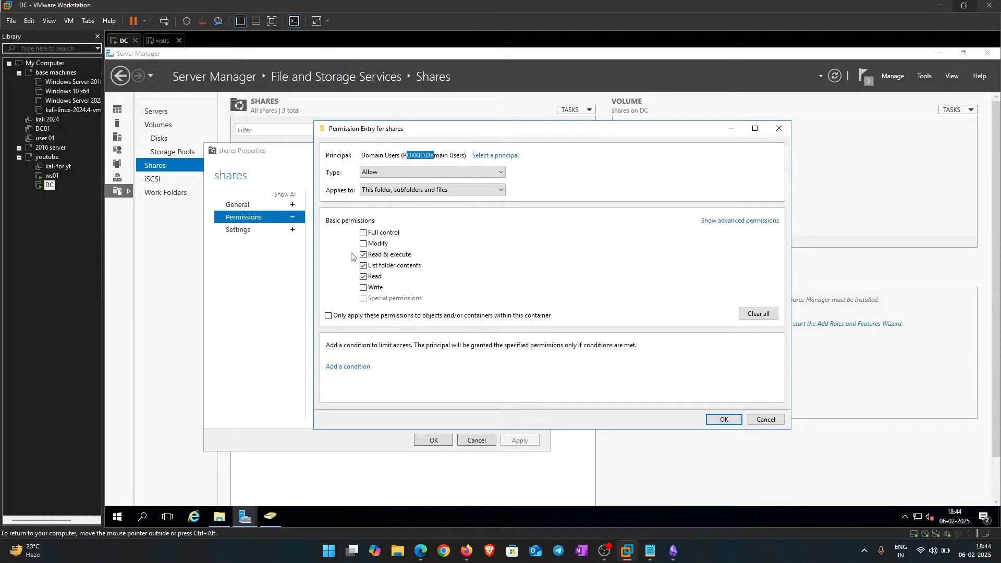
{"action": "left_click", "coordinate": [363, 232]}
{"action": "left_click", "coordinate": [724, 419]}
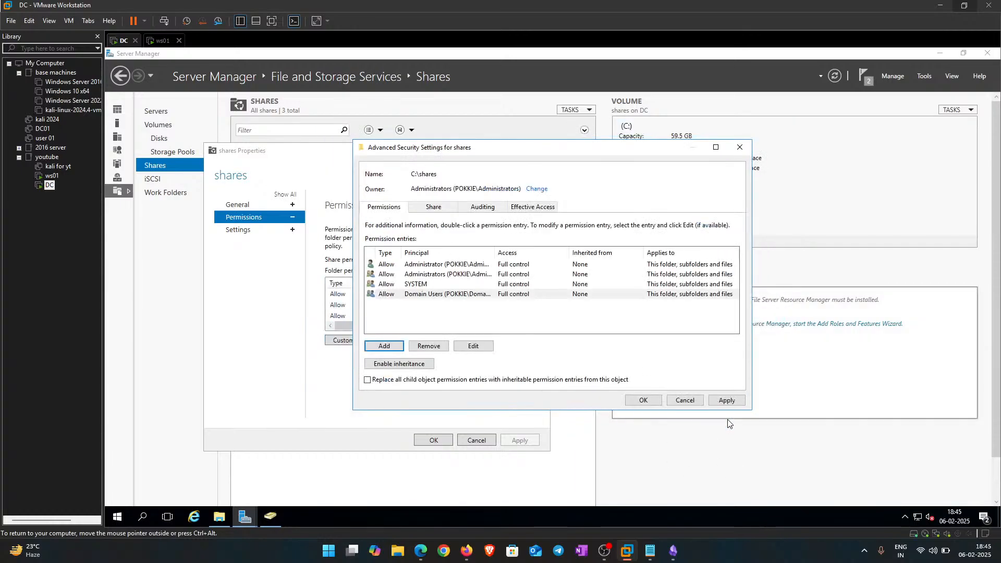
{"action": "left_click", "coordinate": [724, 400]}
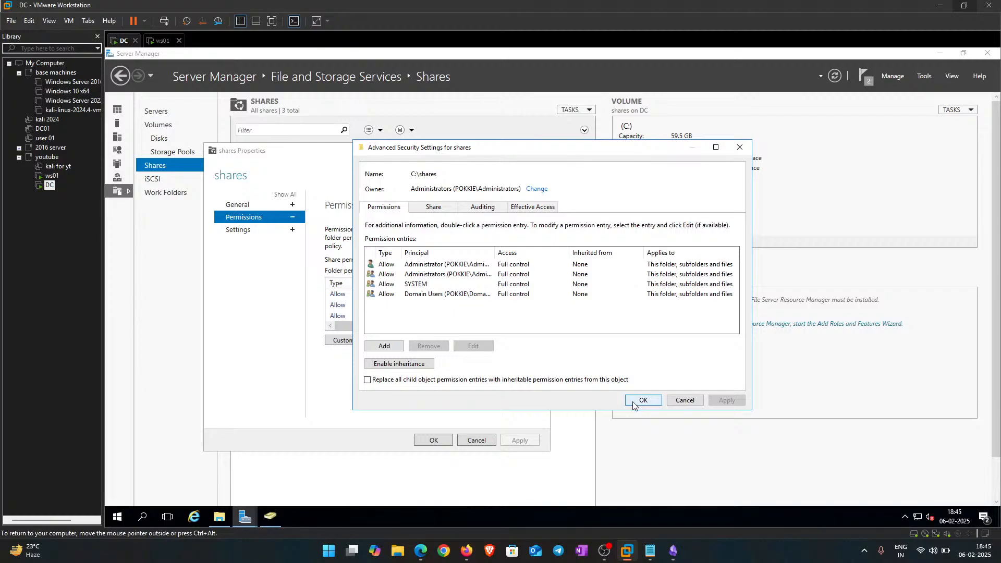
{"action": "left_click", "coordinate": [650, 403]}
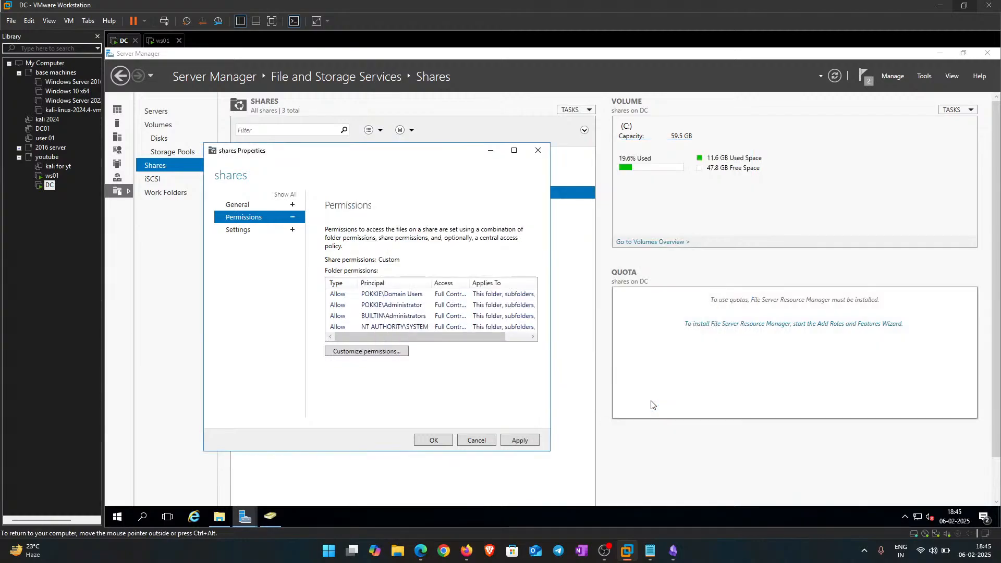
{"action": "left_click", "coordinate": [519, 441]}
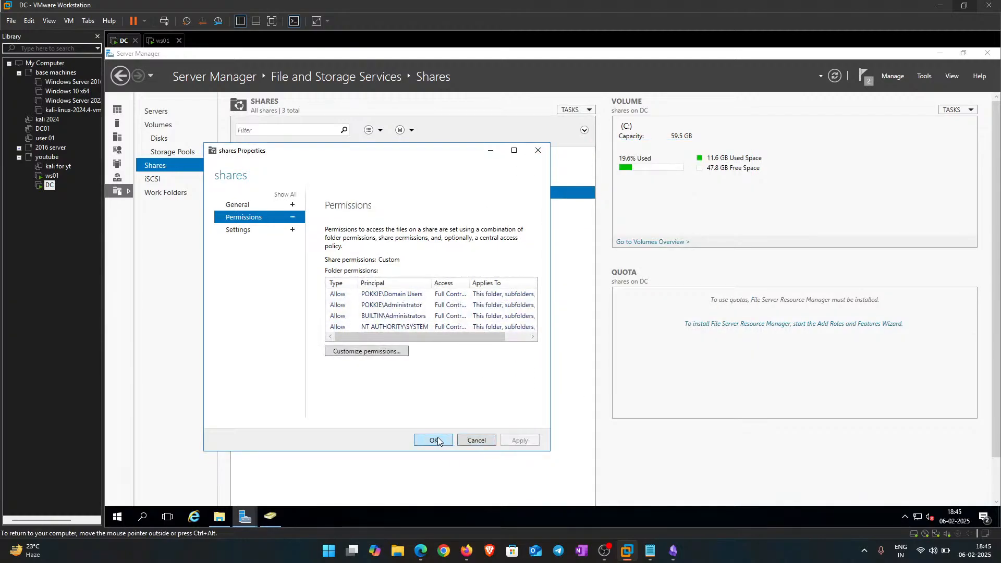
{"action": "left_click", "coordinate": [434, 440]}
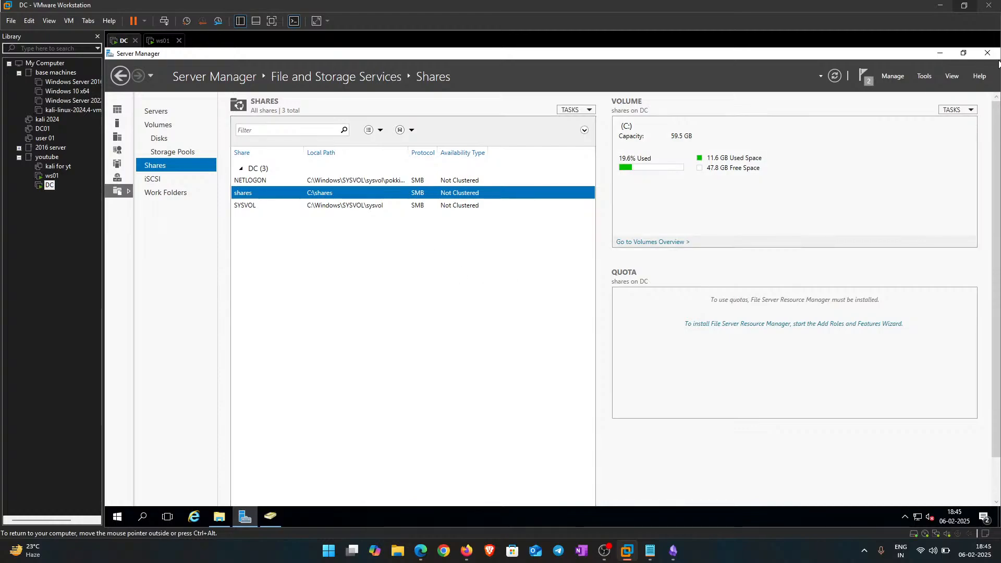
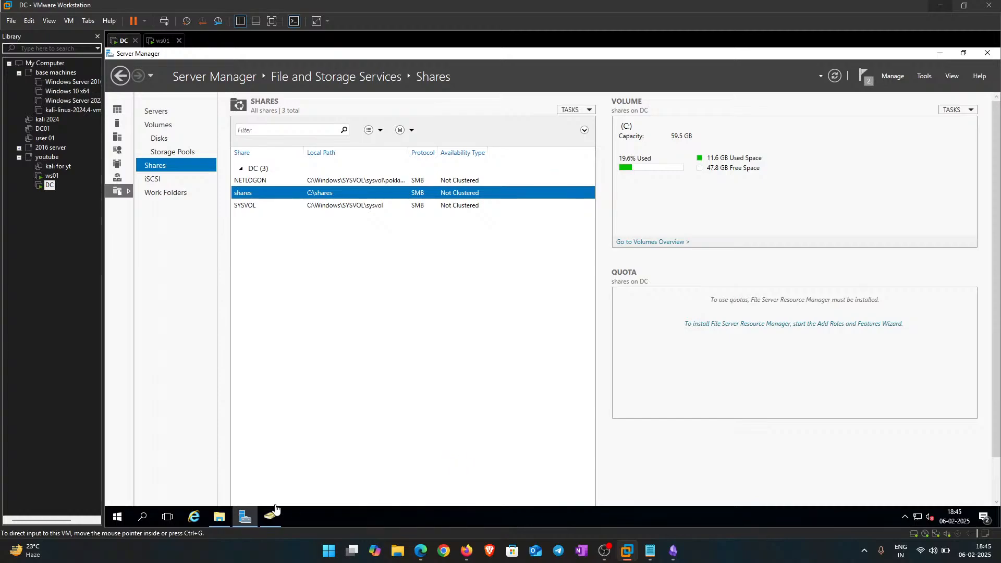
Step: Bring the Active Directory Users and Computers window in front of Server Manager on the DC VM
{"action": "left_click", "coordinate": [276, 517]}
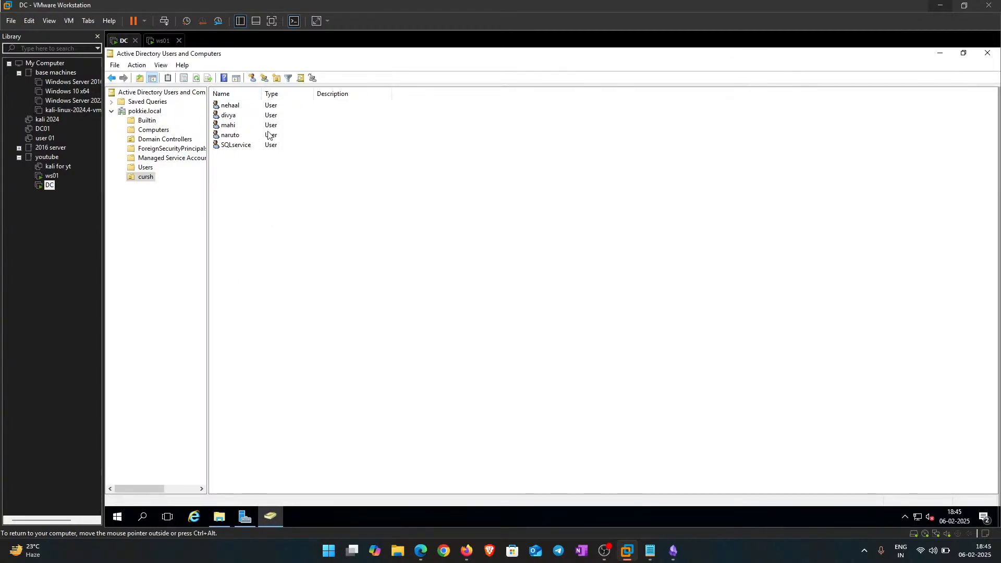
Step: Review the five user accounts in the cursh OU by selecting them together, then one by one
{"action": "left_click_drag", "start_coordinate": [285, 213], "coordinate": [209, 101]}
{"action": "left_click", "coordinate": [295, 221]}
{"action": "left_click", "coordinate": [233, 127]}
{"action": "left_click", "coordinate": [231, 133]}
{"action": "left_click", "coordinate": [228, 117]}
{"action": "left_click", "coordinate": [228, 106]}
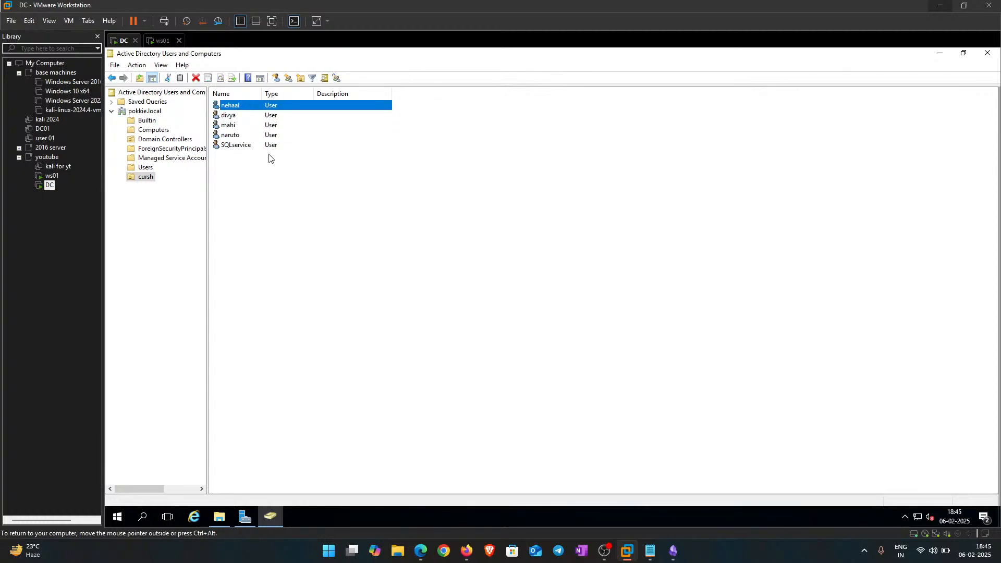
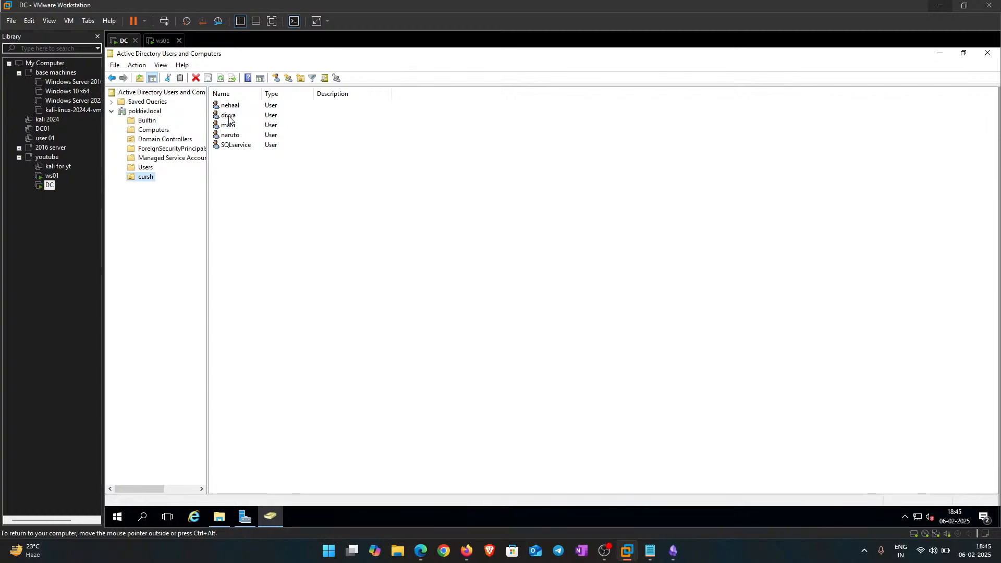
Step: Open the first cursh user's Account tab and scroll Account options to the Kerberos preauthentication setting
{"action": "left_click", "coordinate": [310, 244]}
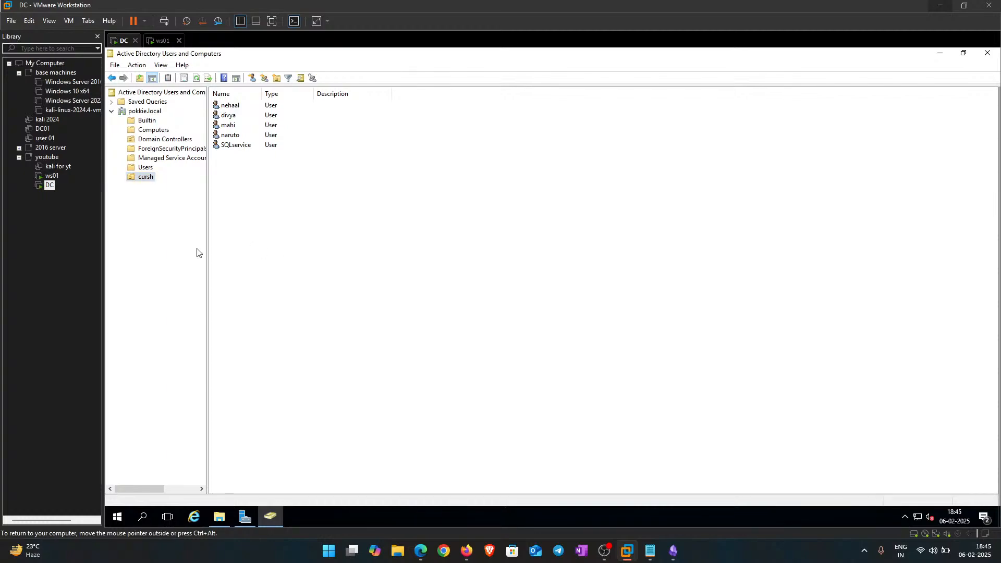
{"action": "double_click", "coordinate": [230, 106]}
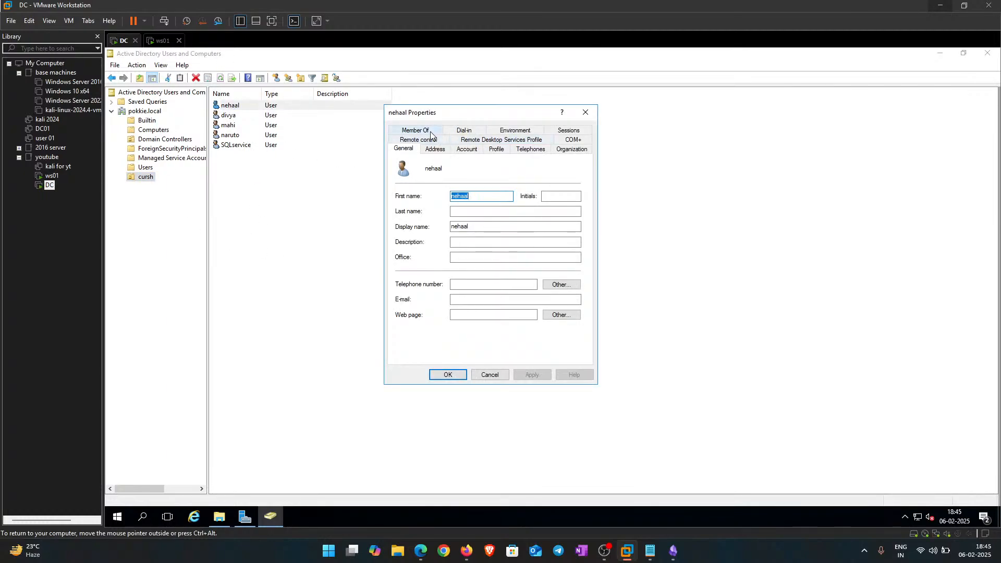
{"action": "left_click", "coordinate": [466, 149]}
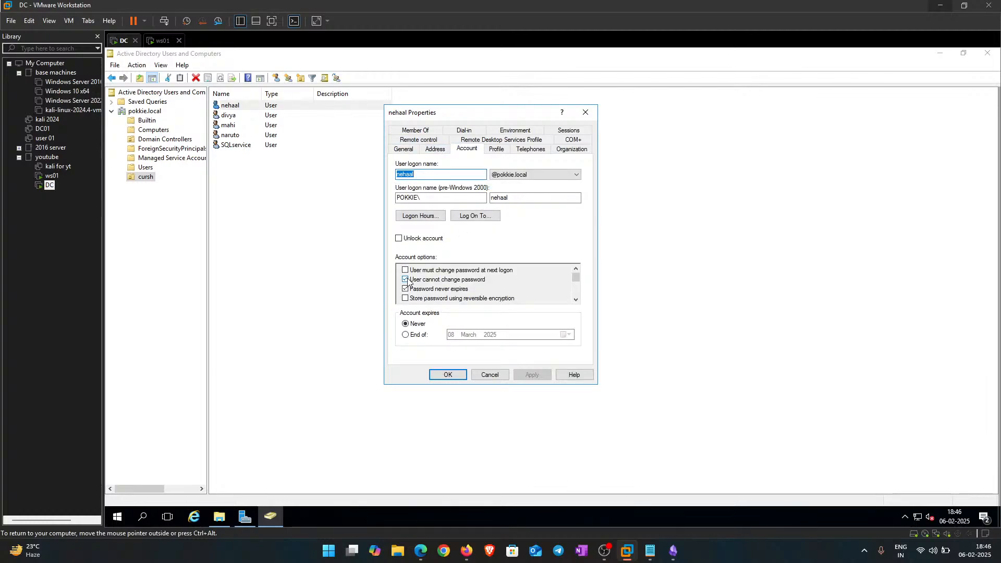
{"action": "left_click_drag", "start_coordinate": [576, 280], "coordinate": [576, 290]}
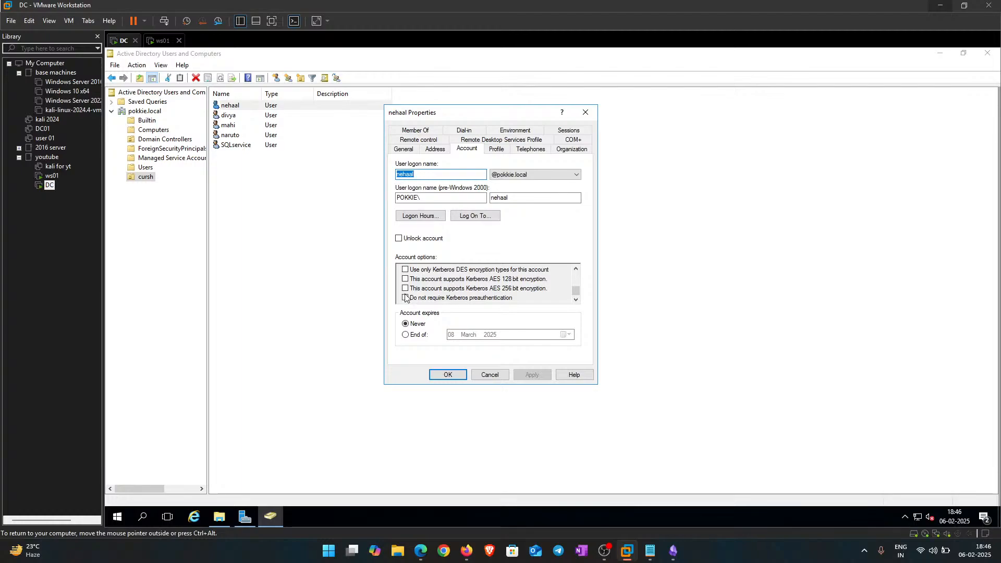
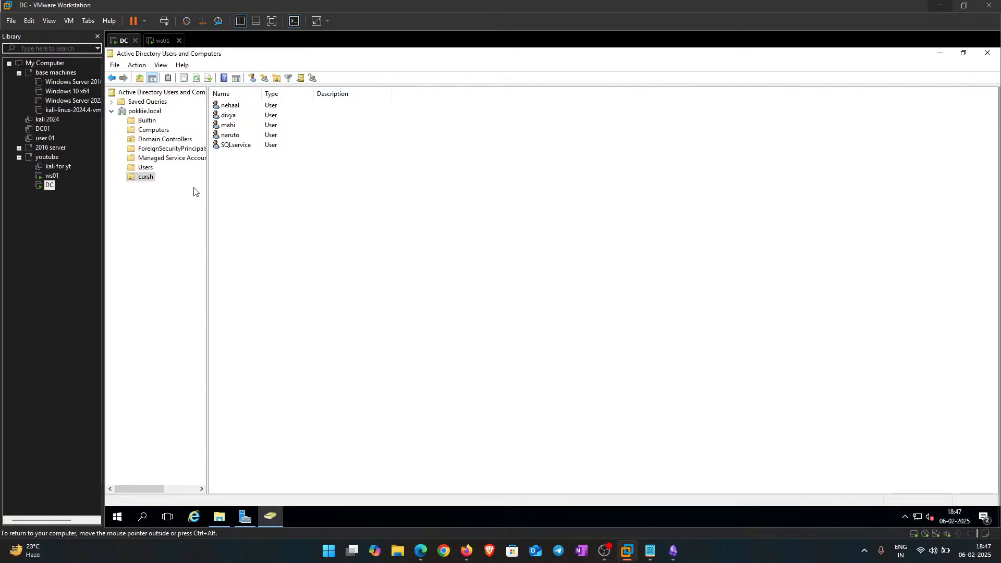
Step: Dismiss the cursh organizational unit's context menu and close Active Directory Users and Computers
{"action": "right_click", "coordinate": [149, 179]}
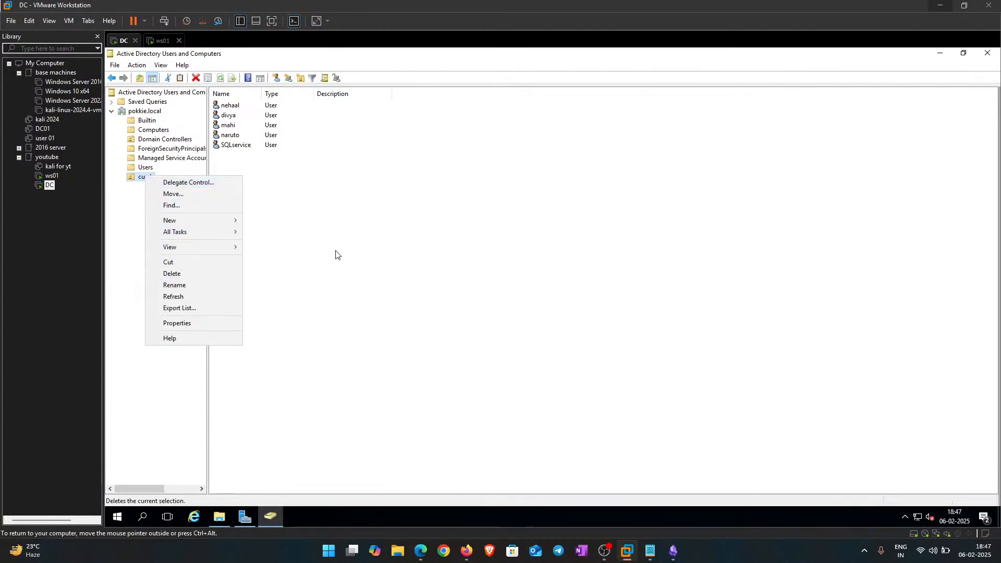
{"action": "mouse_move", "coordinate": [209, 220]}
{"action": "left_click", "coordinate": [587, 299]}
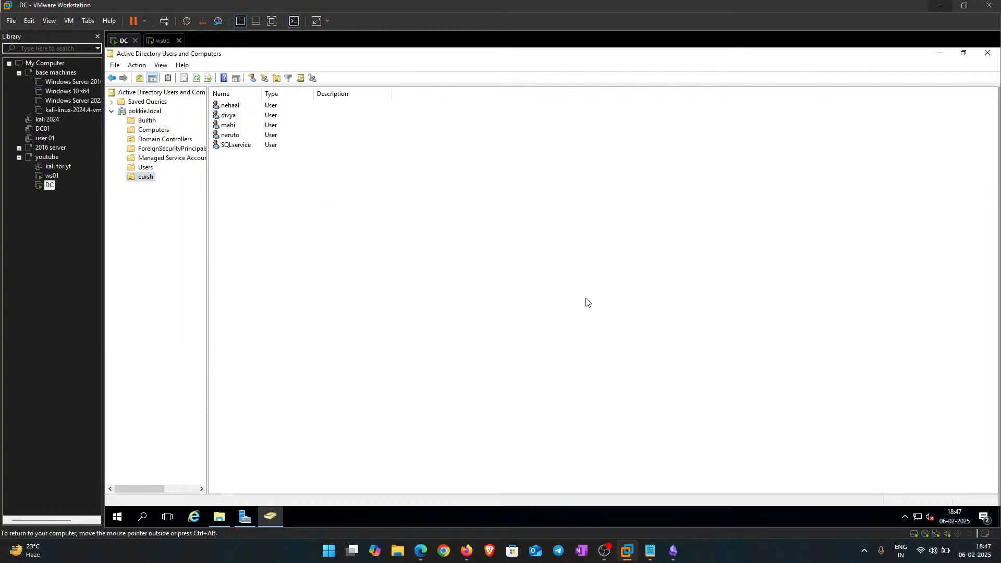
{"action": "left_click", "coordinate": [980, 58]}
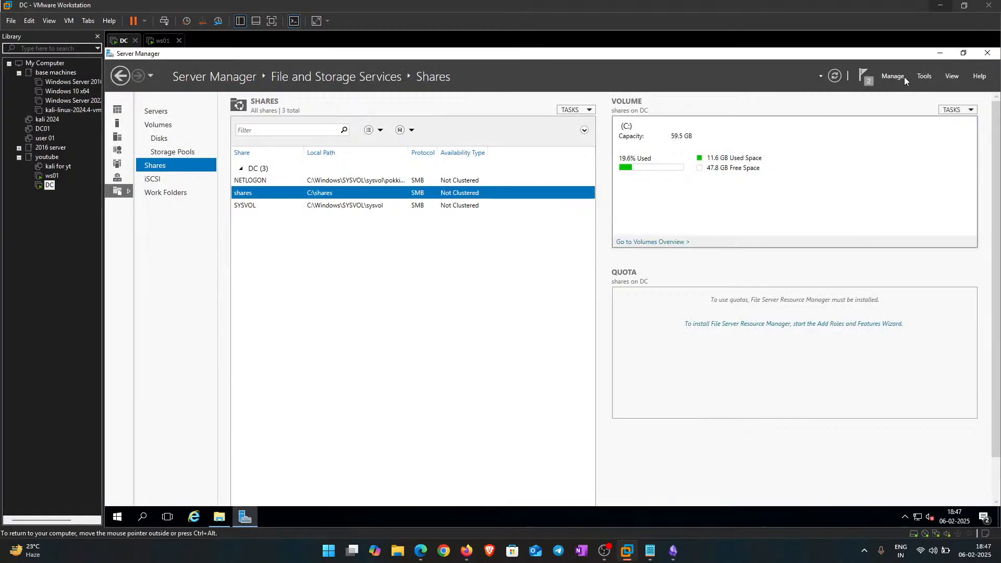
Step: Open and close Component Services, close Server Manager and the Network window, then bring up Start
{"action": "left_click", "coordinate": [920, 76]}
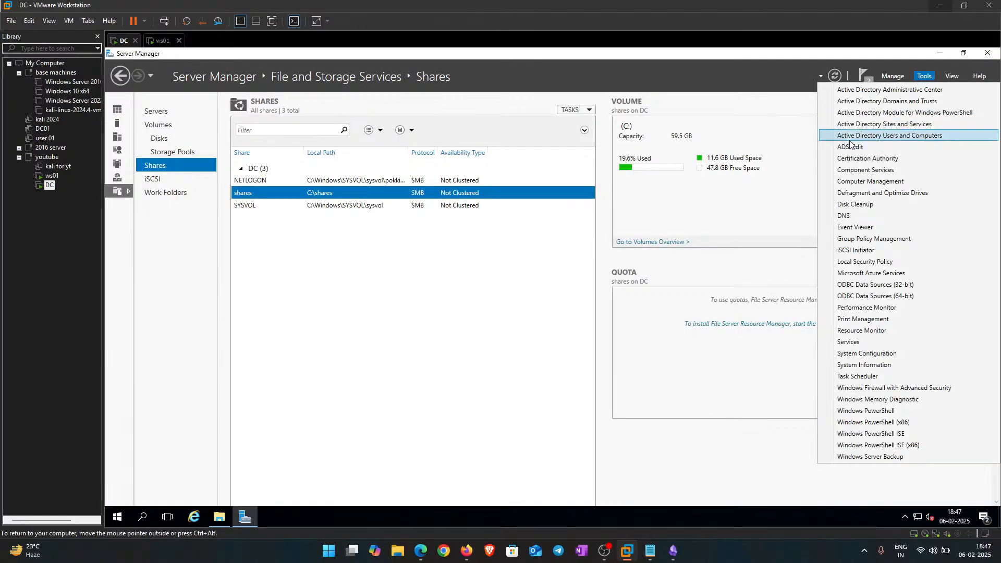
{"action": "left_click", "coordinate": [864, 170]}
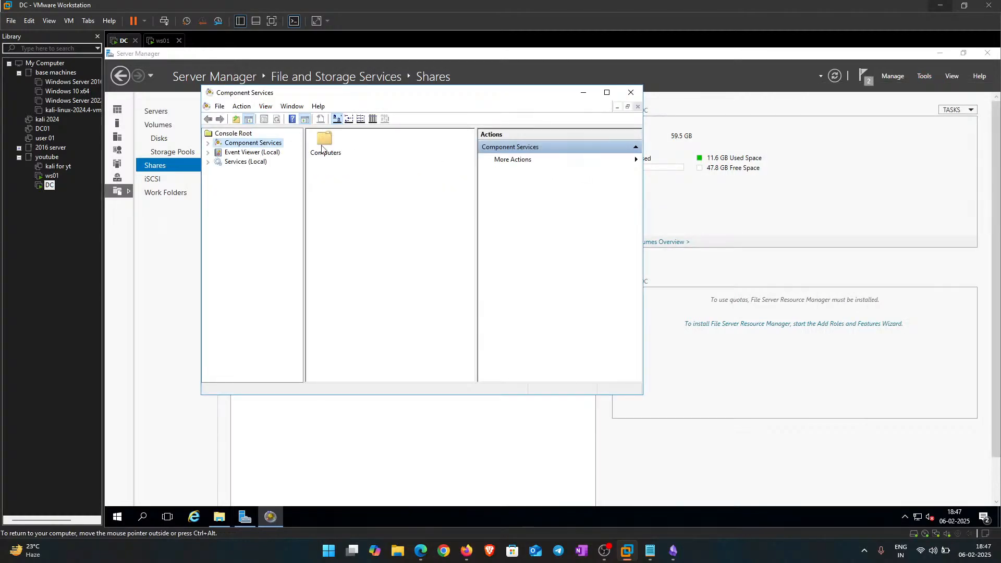
{"action": "left_click", "coordinate": [631, 92]}
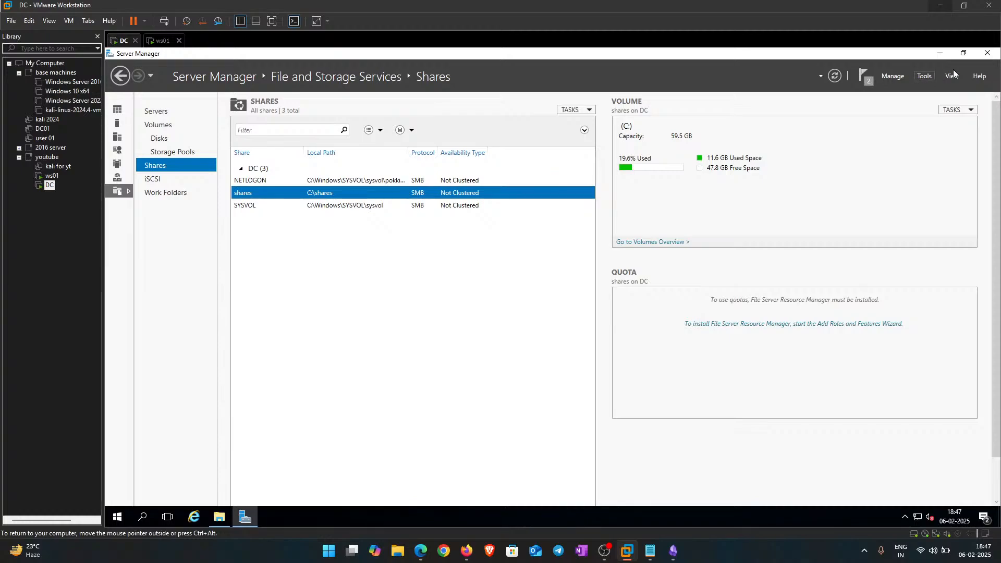
{"action": "left_click", "coordinate": [986, 53]}
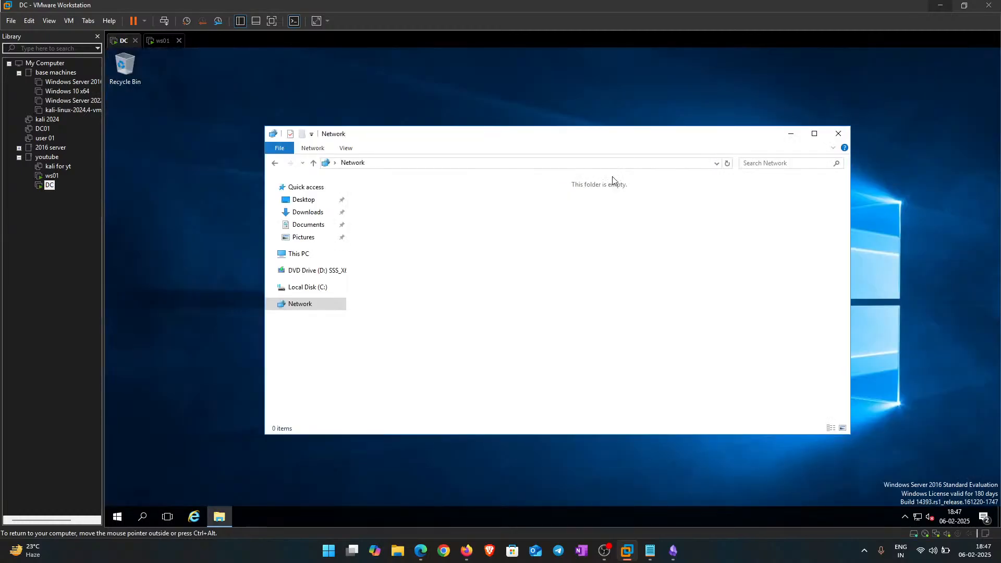
{"action": "left_click", "coordinate": [838, 134]}
{"action": "key", "text": "super"}
Step: Search Start for 'group' to open Edit group policy, then relaunch Server Manager
{"action": "type", "text": "group"}
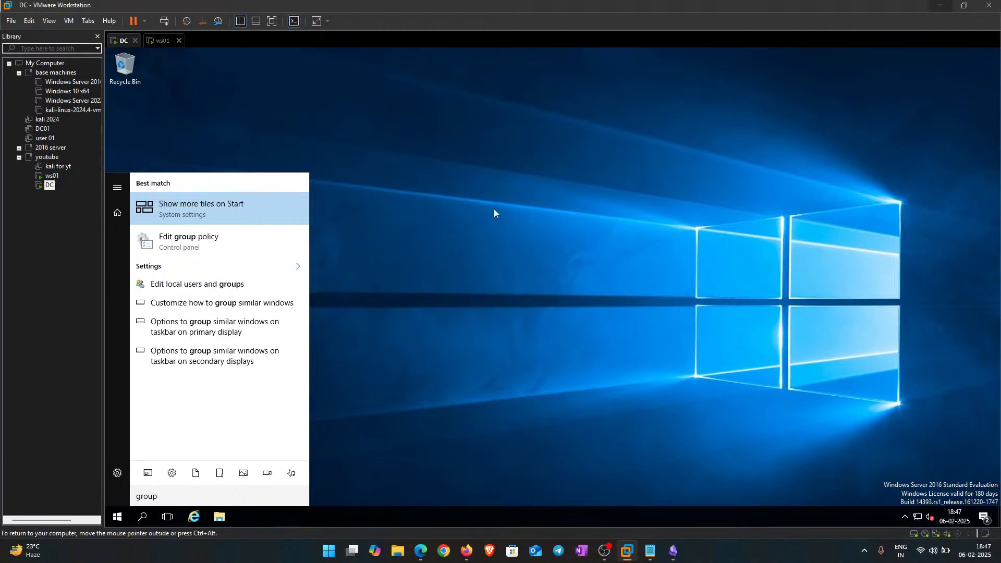
{"action": "left_click", "coordinate": [227, 247]}
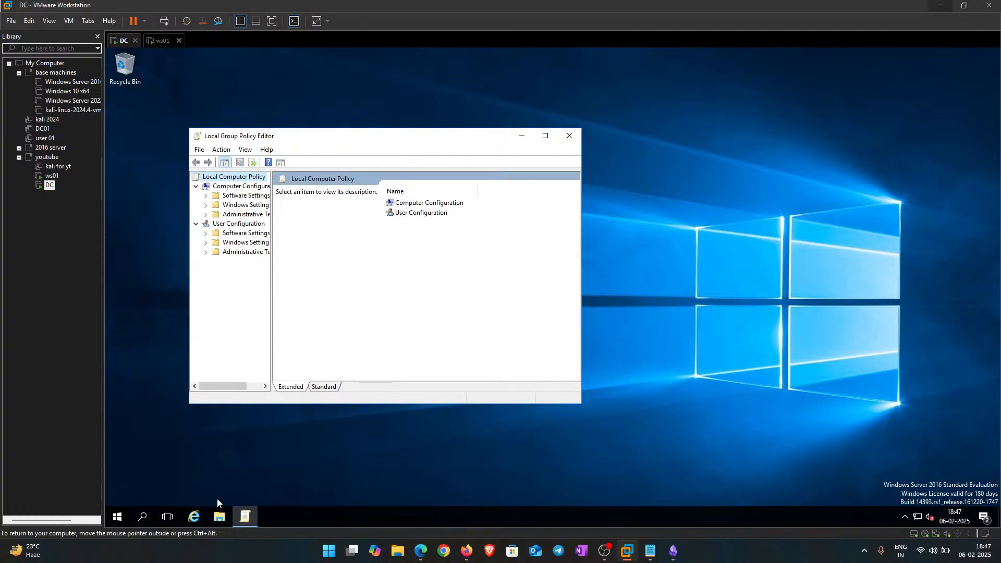
{"action": "left_click", "coordinate": [117, 516]}
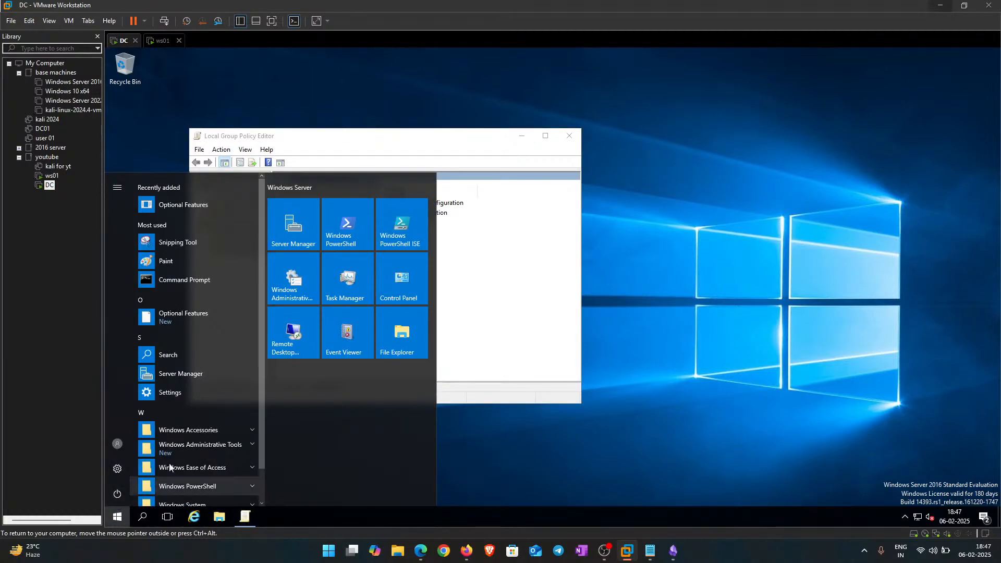
{"action": "left_click", "coordinate": [303, 214]}
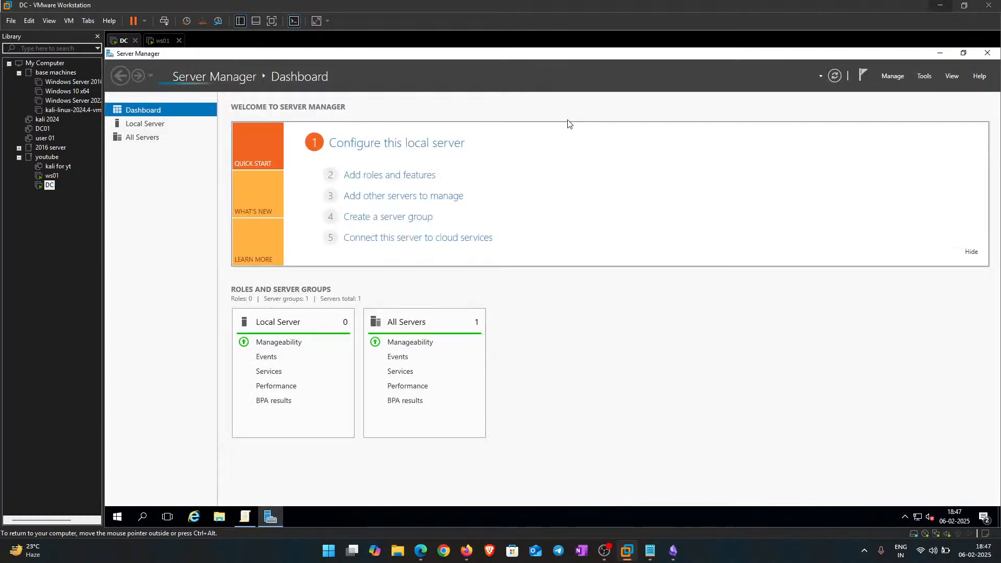
Step: Open Computer Management from Server Manager's Tools menu, then close it
{"action": "left_click", "coordinate": [892, 75]}
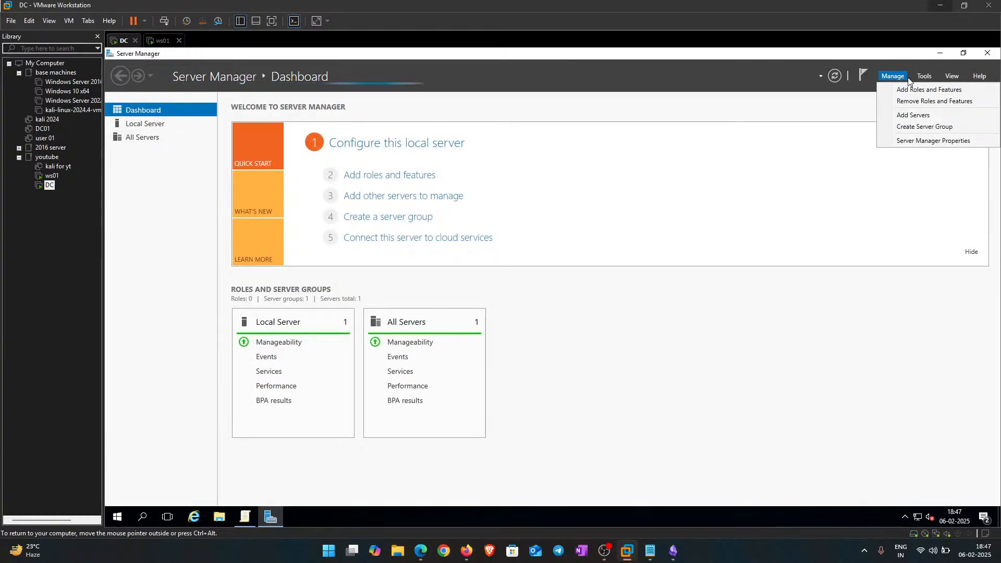
{"action": "left_click", "coordinate": [924, 76]}
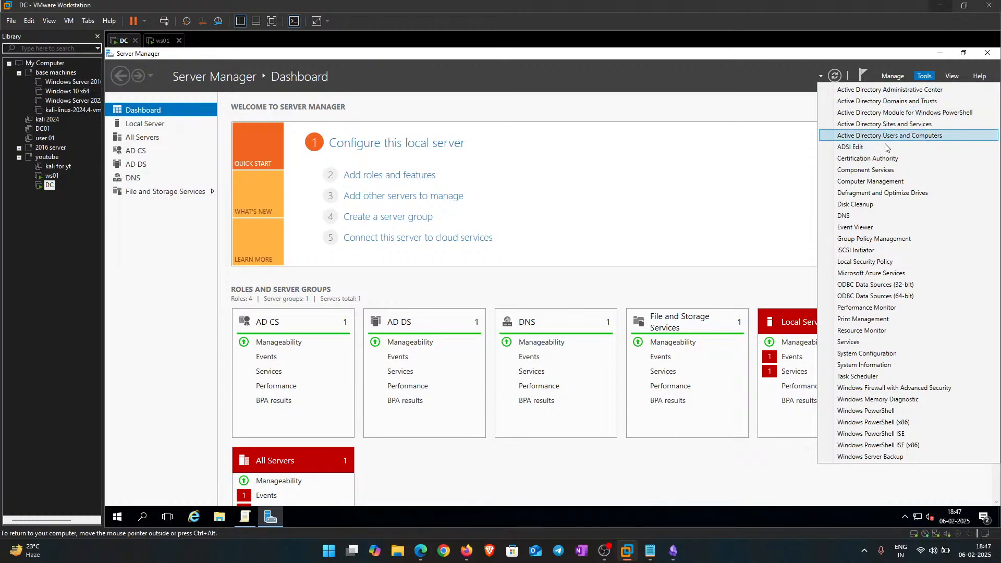
{"action": "left_click", "coordinate": [869, 182]}
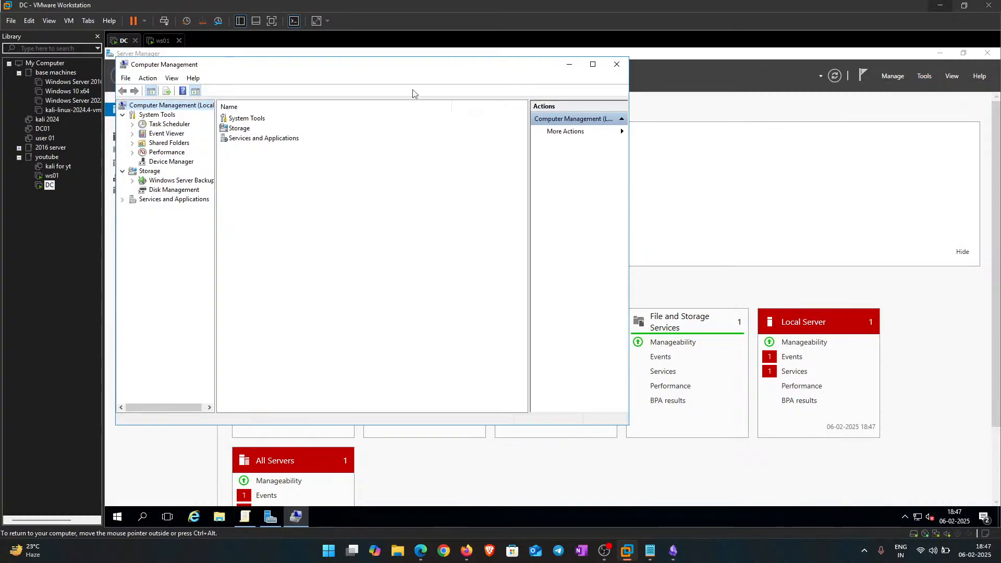
{"action": "left_click", "coordinate": [616, 64]}
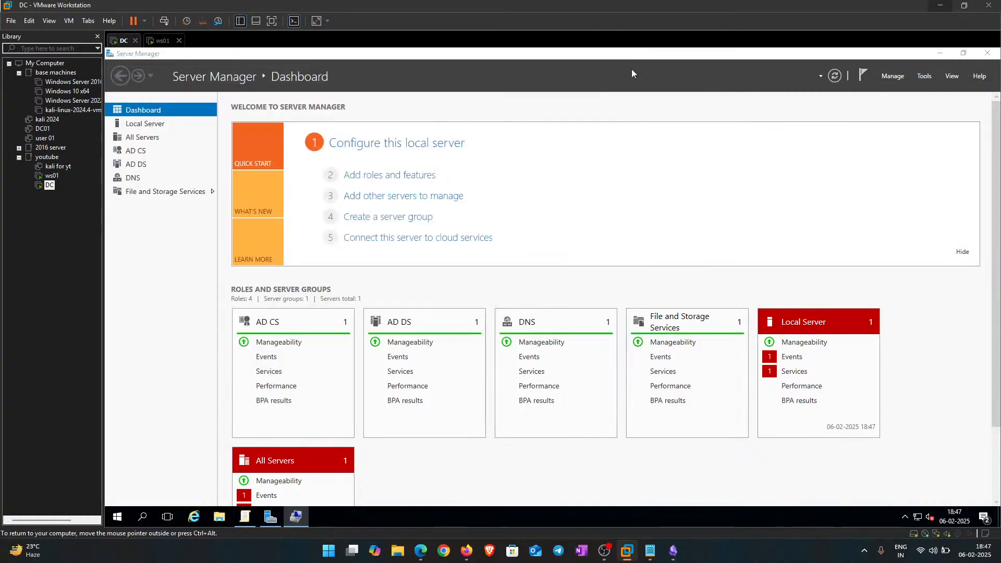
{"action": "left_click", "coordinate": [892, 79]}
{"action": "left_click", "coordinate": [674, 221]}
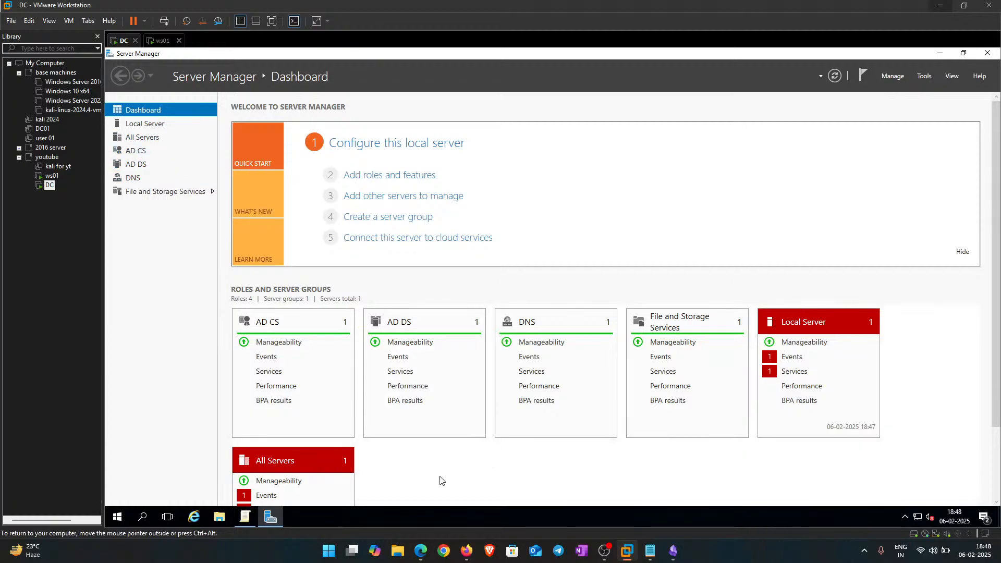
Step: Launch an administrator cmd from Run, maximize it, and type 'net user localgroup ADMINISTRATOR'
{"action": "key", "text": "super+r"}
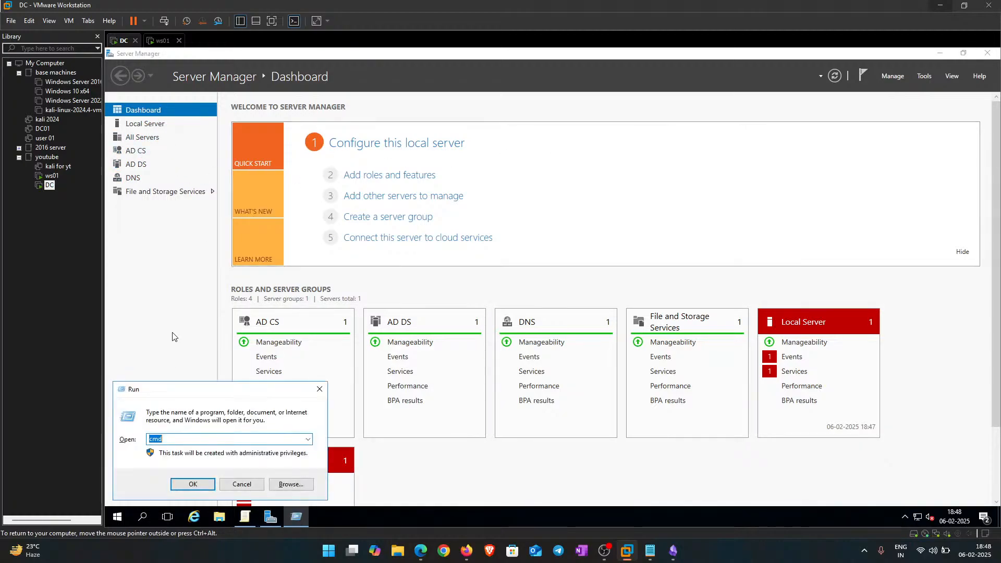
{"action": "key", "text": "Return"}
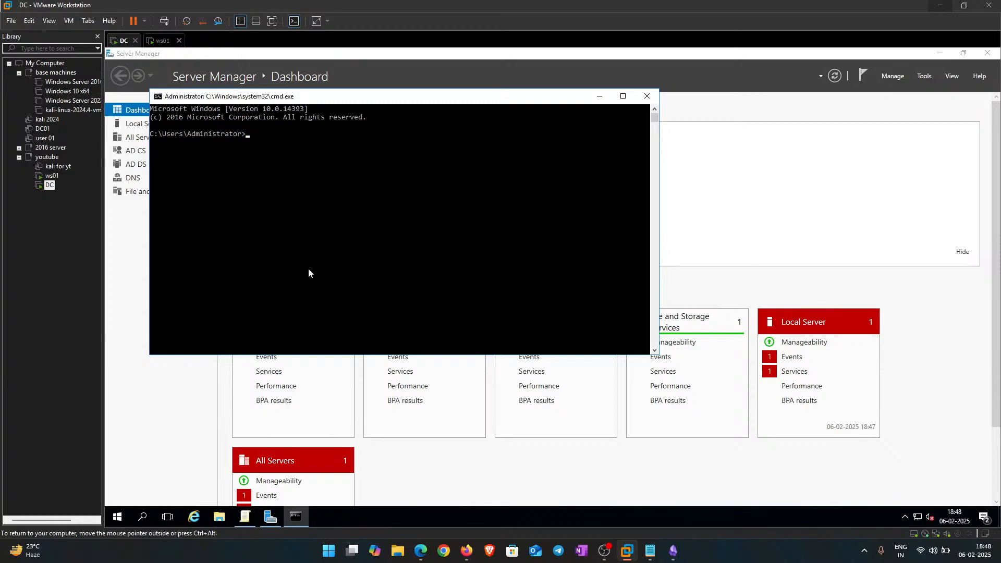
{"action": "left_click", "coordinate": [622, 96]}
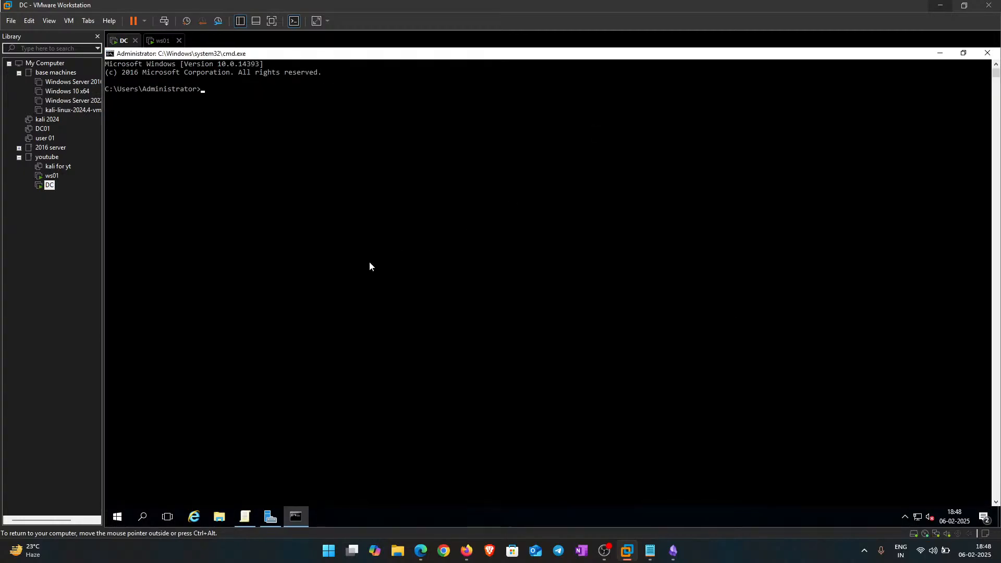
{"action": "left_click", "coordinate": [274, 164]}
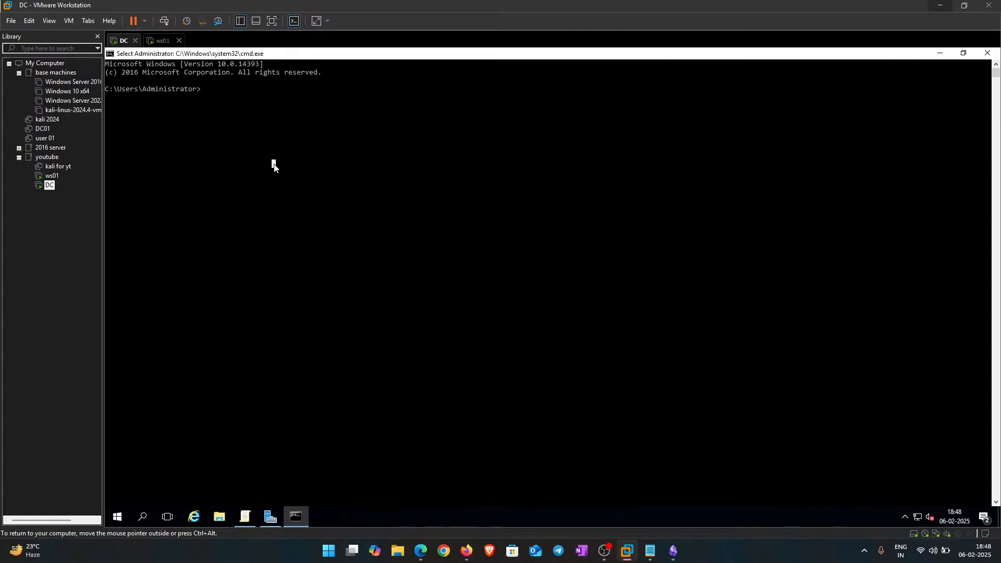
{"action": "type", "text": "ne"}
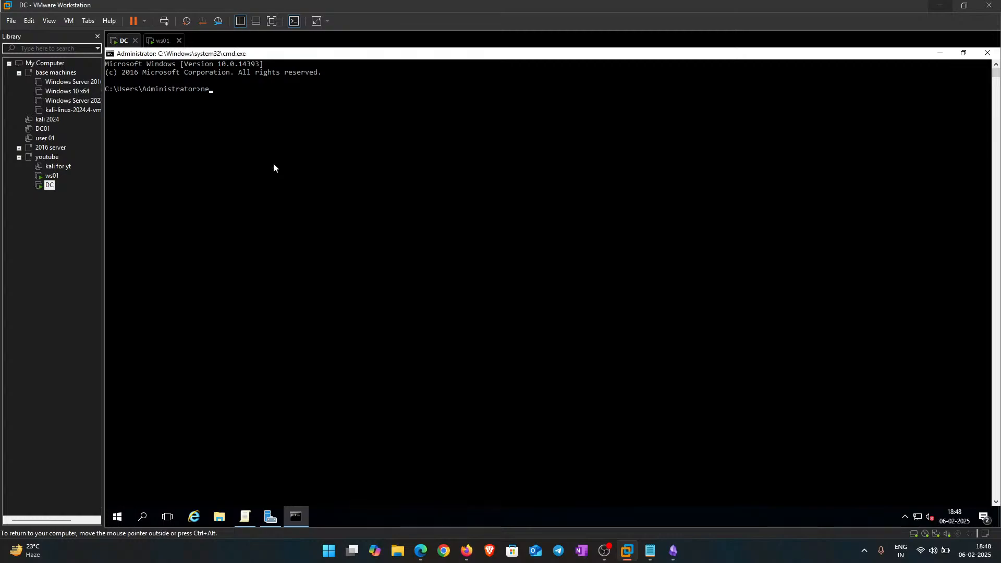
{"action": "type", "text": "t user localgroup ADMINISTRATORS nehaal /add"}
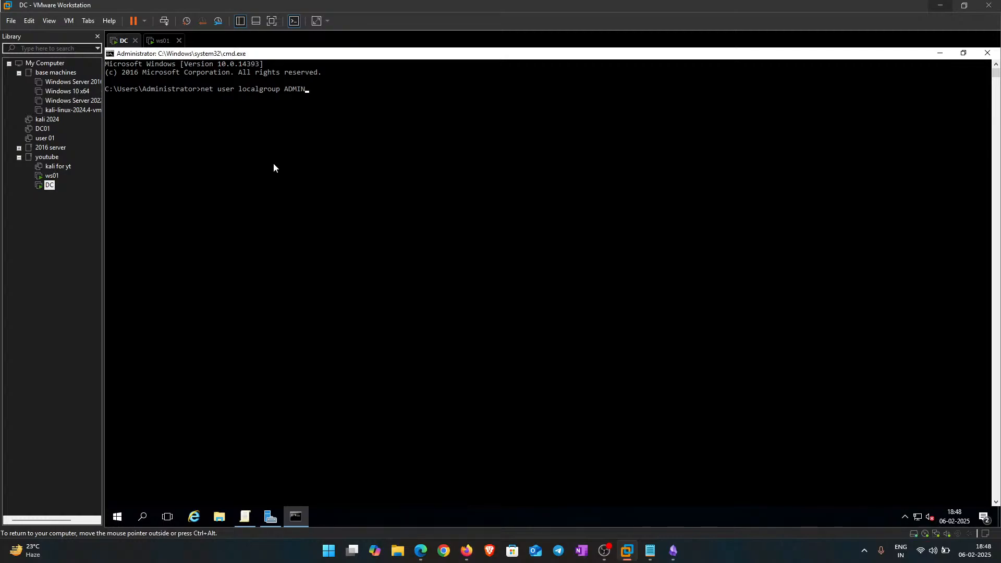
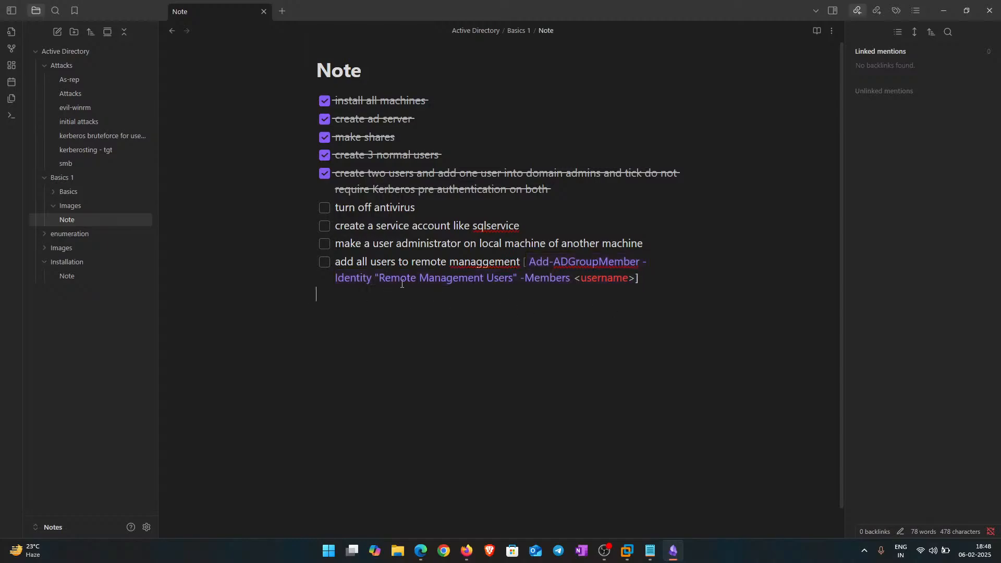
Step: Tick the 'create a service account like sqlservice' checkbox in the Obsidian setup checklist
{"action": "left_click", "coordinate": [325, 228]}
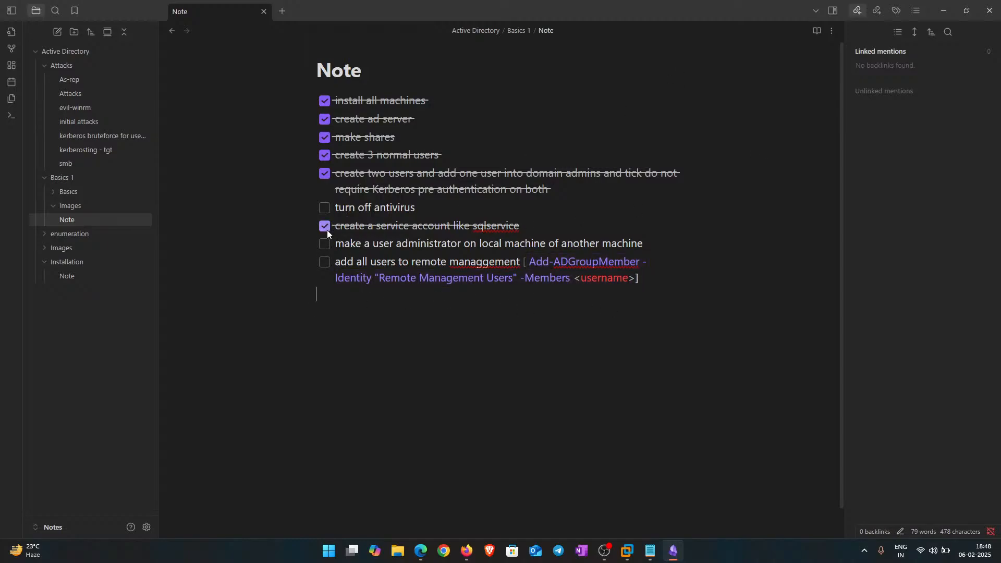
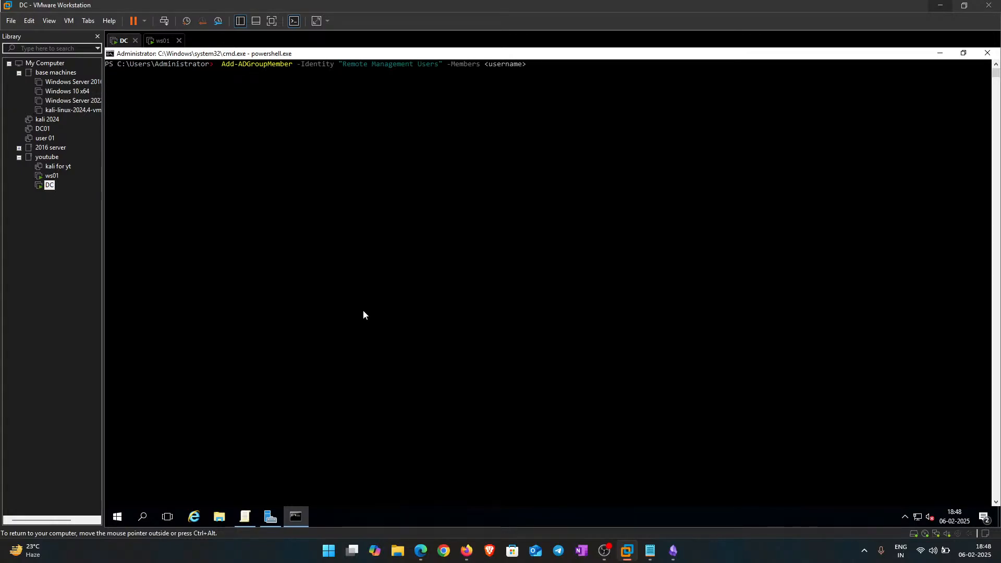
Step: Delete the <username> placeholder from the Add-ADGroupMember command for 'Remote Management Users'
{"action": "key", "text": "BackSpace"}
{"action": "key", "text": "BackSpace"}
{"action": "key", "text": "BackSpace"}
{"action": "key", "text": "BackSpace"}
{"action": "key", "text": "BackSpace"}
{"action": "key", "text": "BackSpace"}
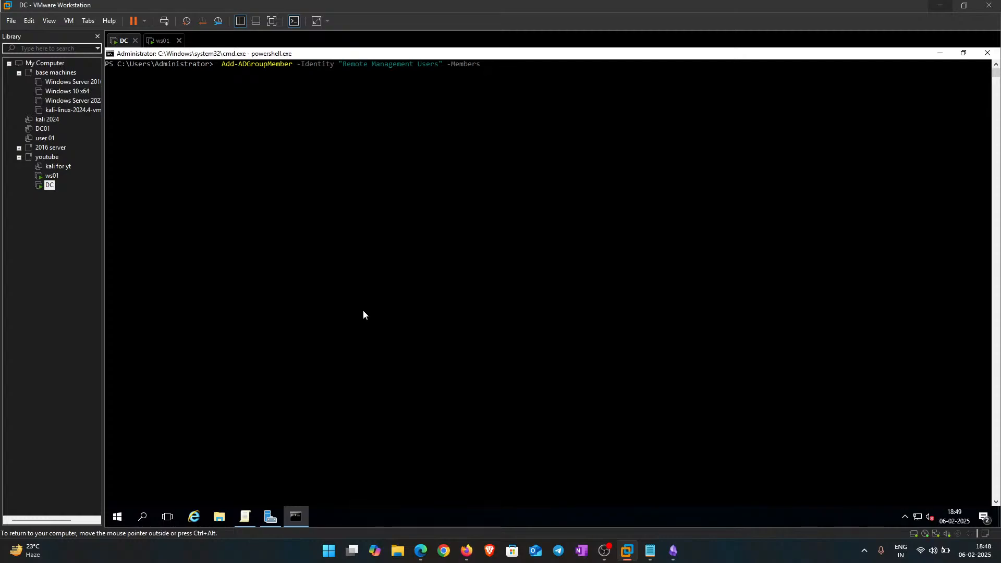
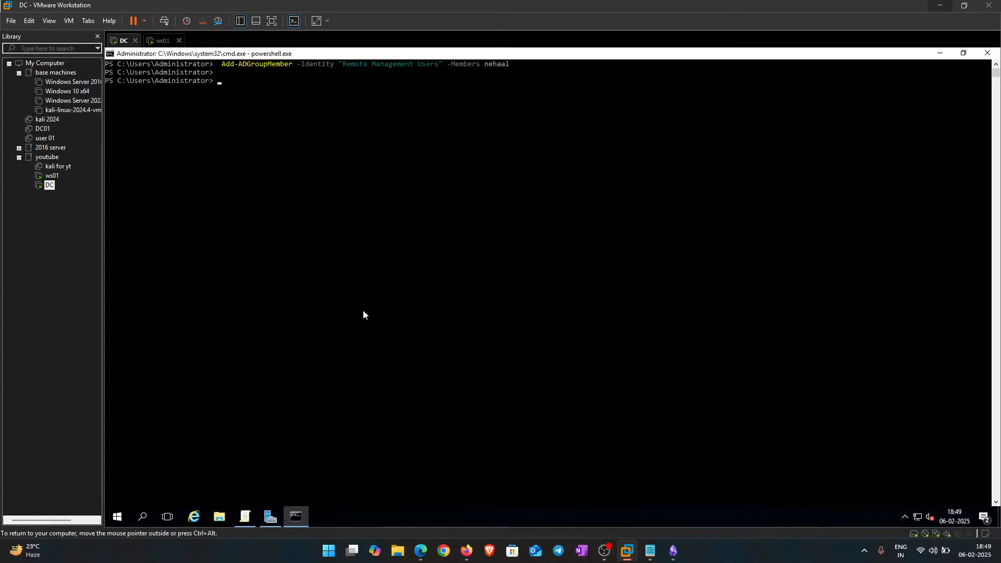
Step: Rerun the Add-ADGroupMember command with divya as the member of Remote Management Users
{"action": "key", "text": "Up"}
{"action": "key", "text": "BackSpace"}
{"action": "key", "text": "BackSpace"}
{"action": "key", "text": "BackSpace"}
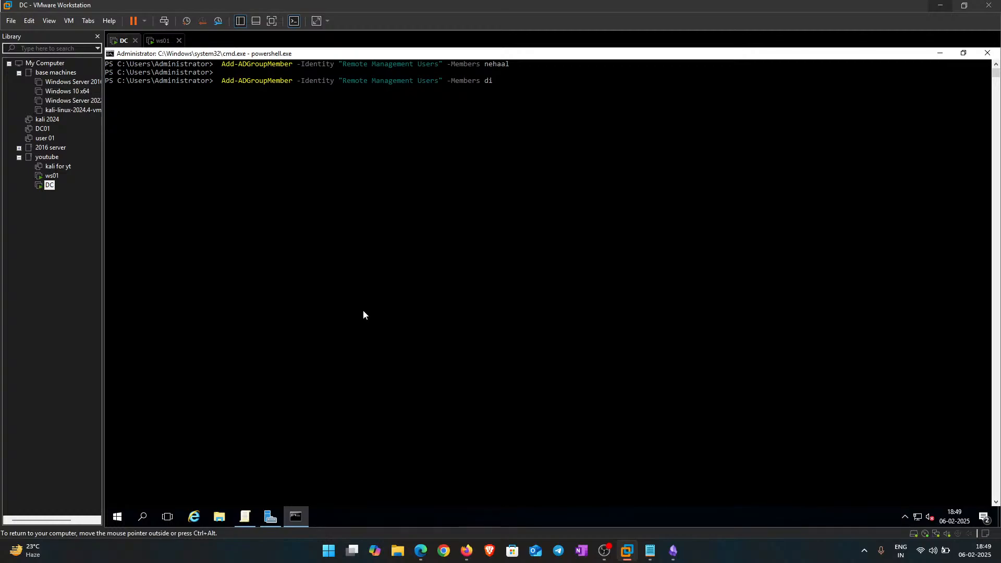
{"action": "type", "text": "ya"}
{"action": "key", "text": "Return"}
Step: Add mahi and then administrator to Remote Management Users by editing the recalled command
{"action": "key", "text": "Up"}
{"action": "key", "text": "BackSpace"}
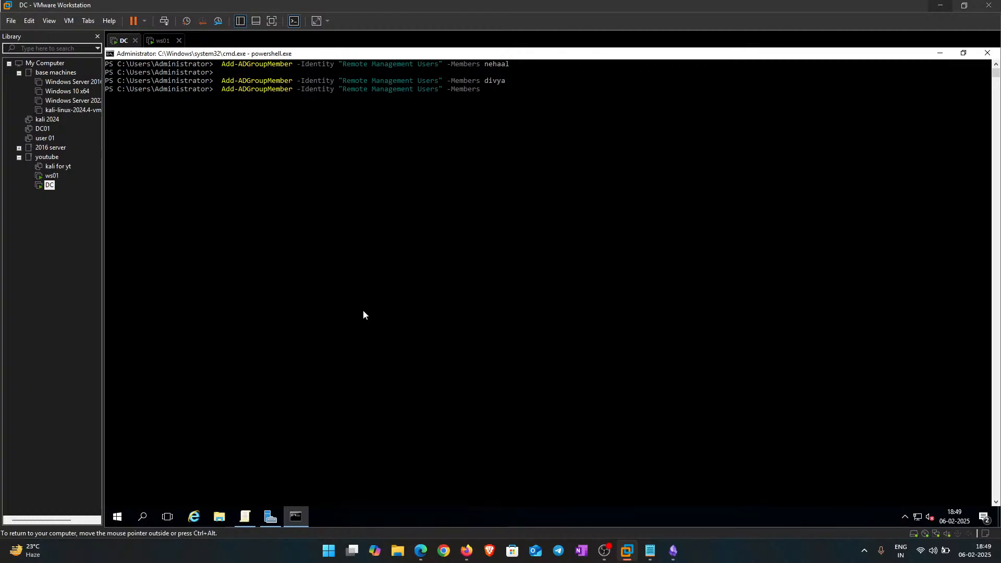
{"action": "key", "text": "Return"}
{"action": "key", "text": "Up"}
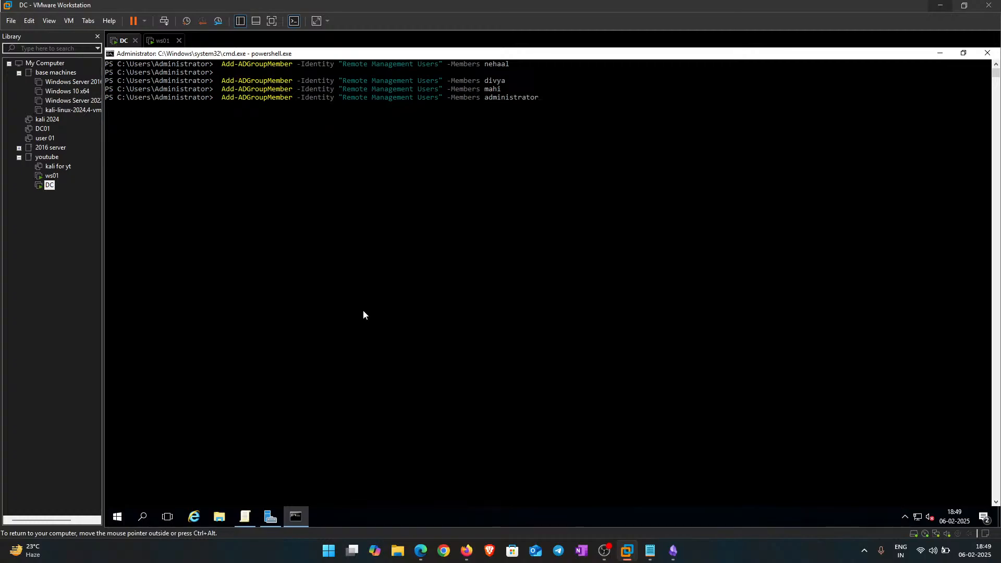
{"action": "key", "text": "Return"}
{"action": "key", "text": "Up"}
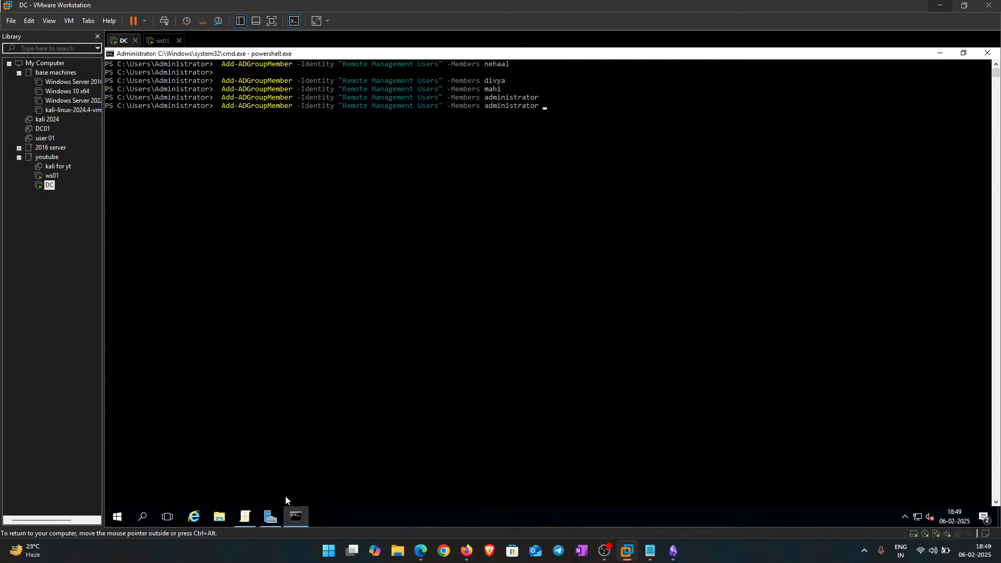
Step: Switch to Server Manager, cancelling the Add Roles and Features wizard opened by mistake
{"action": "left_click", "coordinate": [243, 518]}
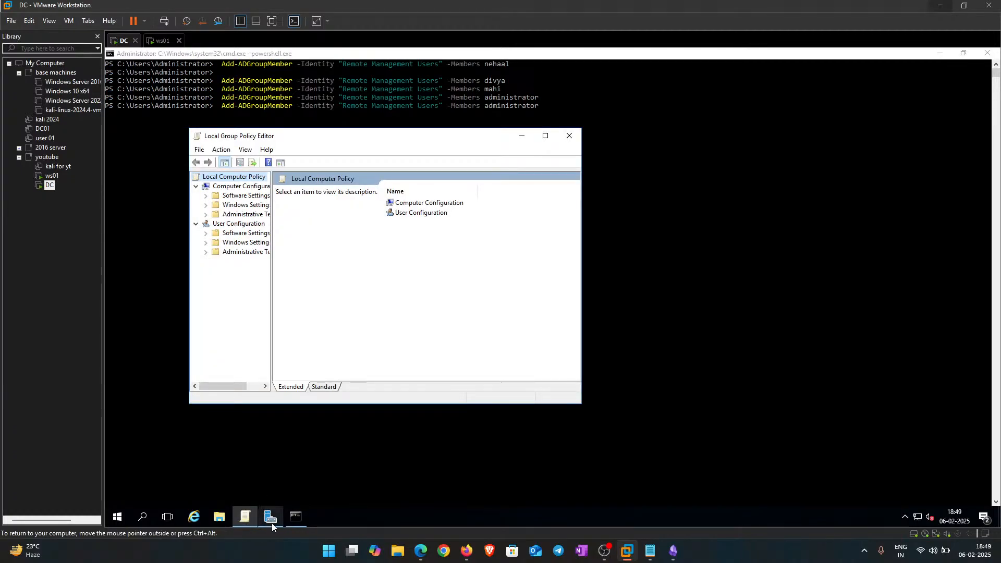
{"action": "left_click", "coordinate": [271, 522]}
{"action": "left_click", "coordinate": [889, 78]}
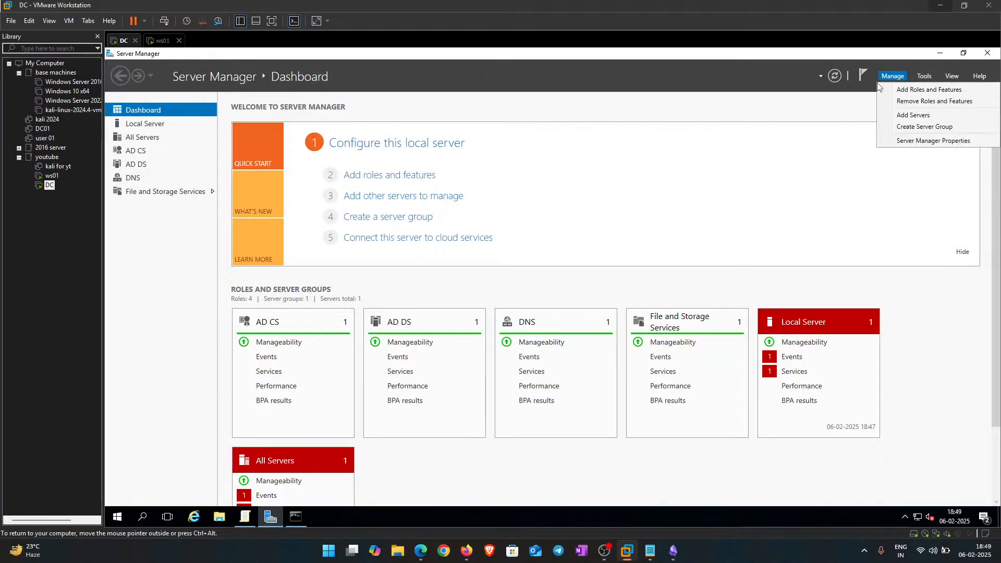
{"action": "left_click", "coordinate": [922, 91]}
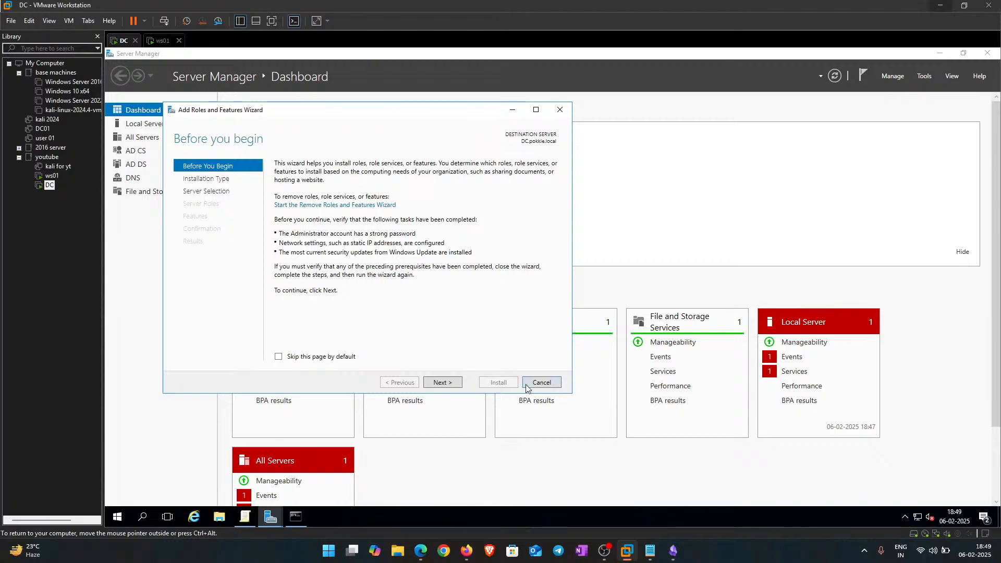
{"action": "left_click", "coordinate": [541, 382]}
{"action": "left_click", "coordinate": [924, 75]}
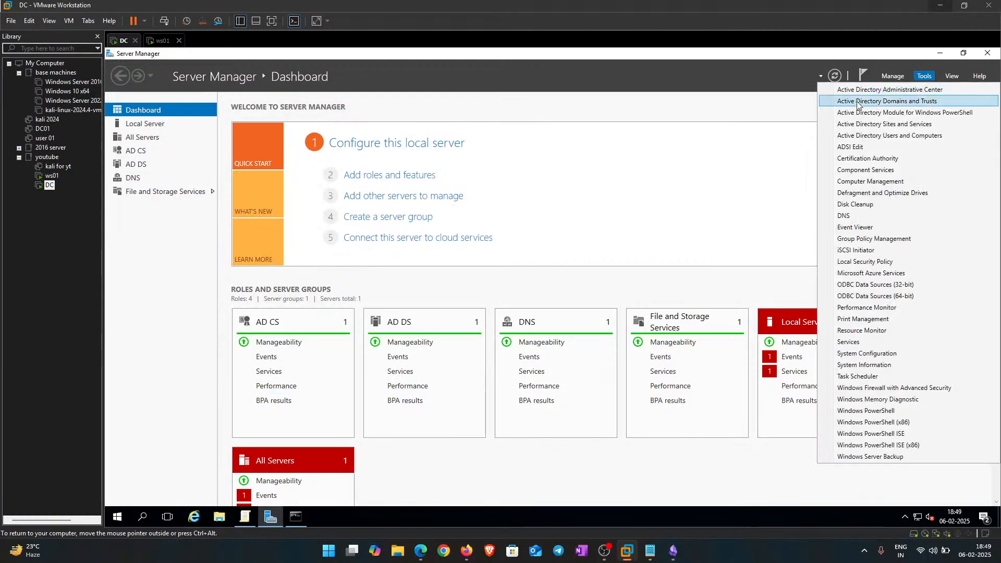
{"action": "left_click", "coordinate": [866, 129]}
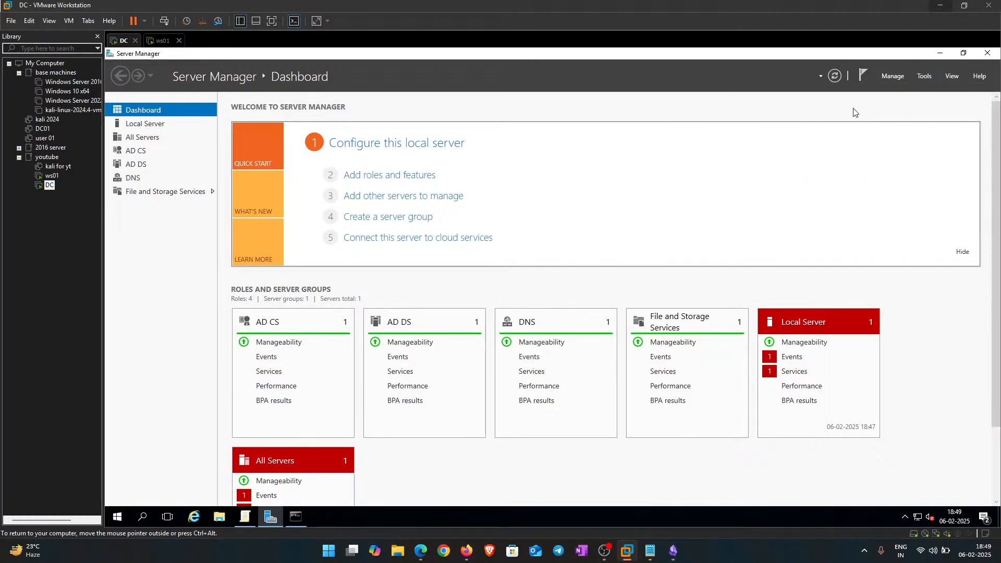
{"action": "left_click", "coordinate": [892, 76]}
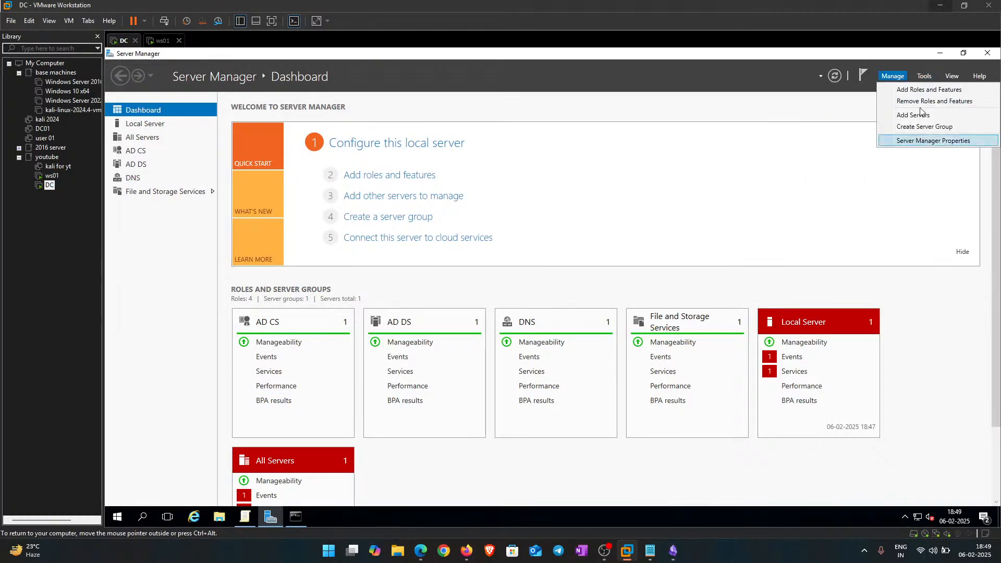
{"action": "left_click", "coordinate": [748, 230]}
Step: Launch Active Directory Users and Computers, review the cursh OU's five users, then return to PowerShell
{"action": "left_click", "coordinate": [924, 76]}
{"action": "left_click", "coordinate": [904, 137]}
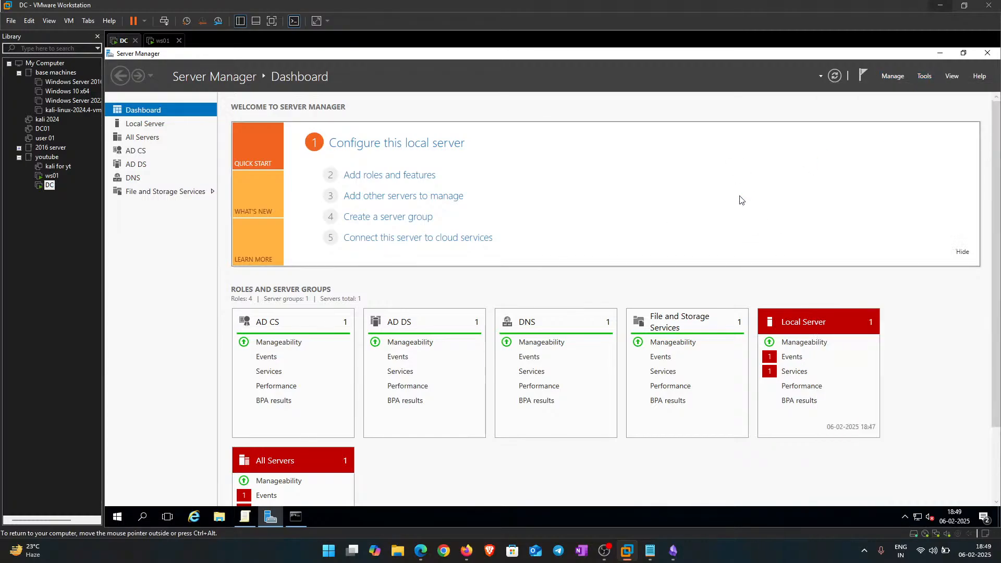
{"action": "left_click_drag", "start_coordinate": [238, 190], "coordinate": [228, 57]}
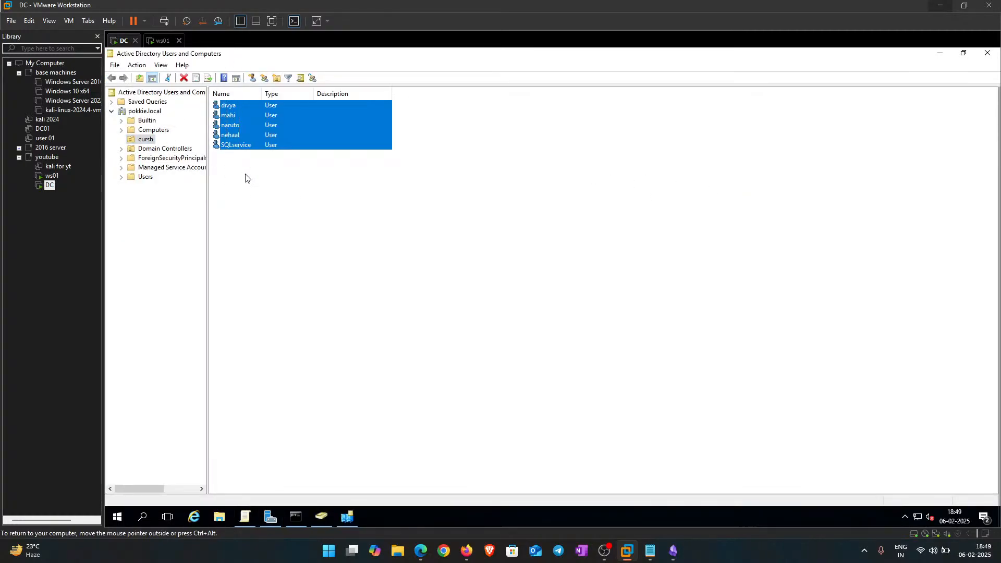
{"action": "left_click", "coordinate": [246, 175]}
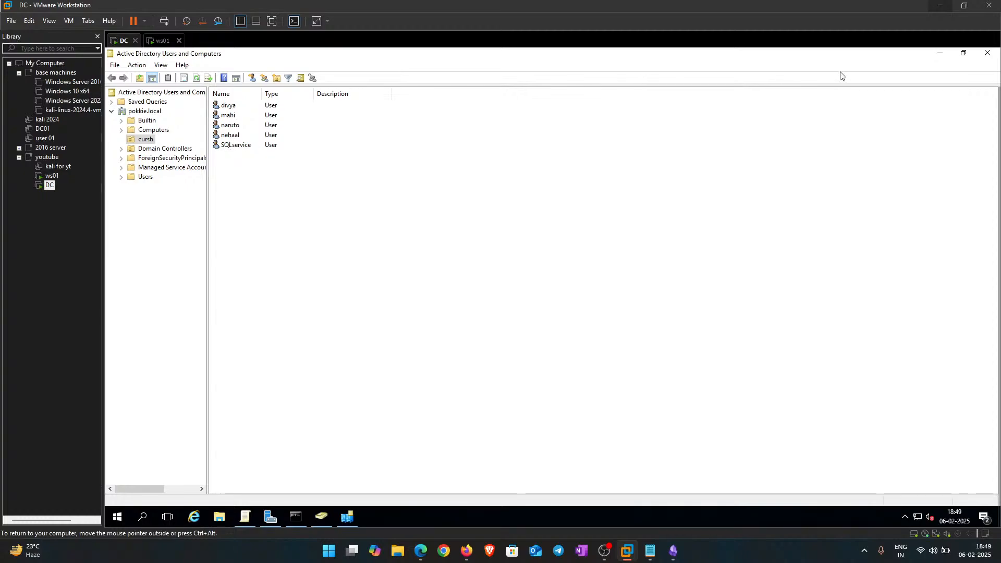
{"action": "left_click", "coordinate": [297, 516]}
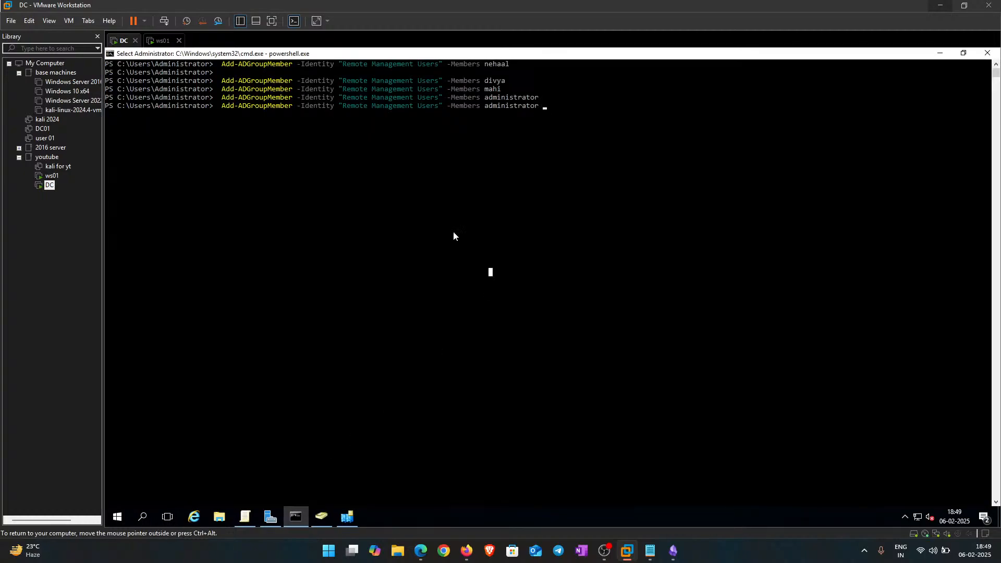
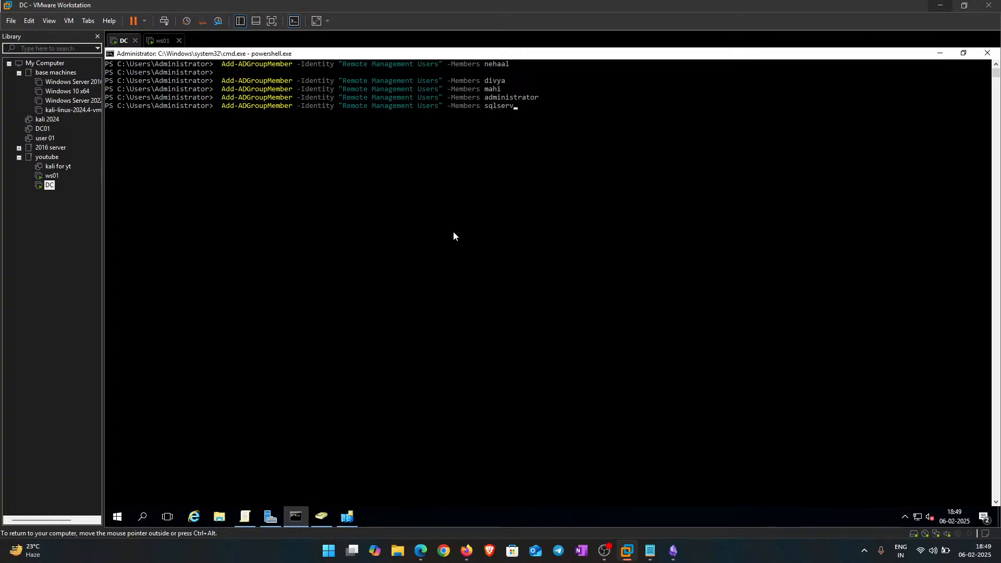
Step: Add sqlservice to Remote Management Users, then attempt the same for naruto
{"action": "type", "text": "ice"}
{"action": "key", "text": "Return"}
{"action": "key", "text": "Up"}
{"action": "key", "text": "BackSpace"}
{"action": "key", "text": "BackSpace"}
{"action": "key", "text": "BackSpace"}
{"action": "key", "text": "BackSpace"}
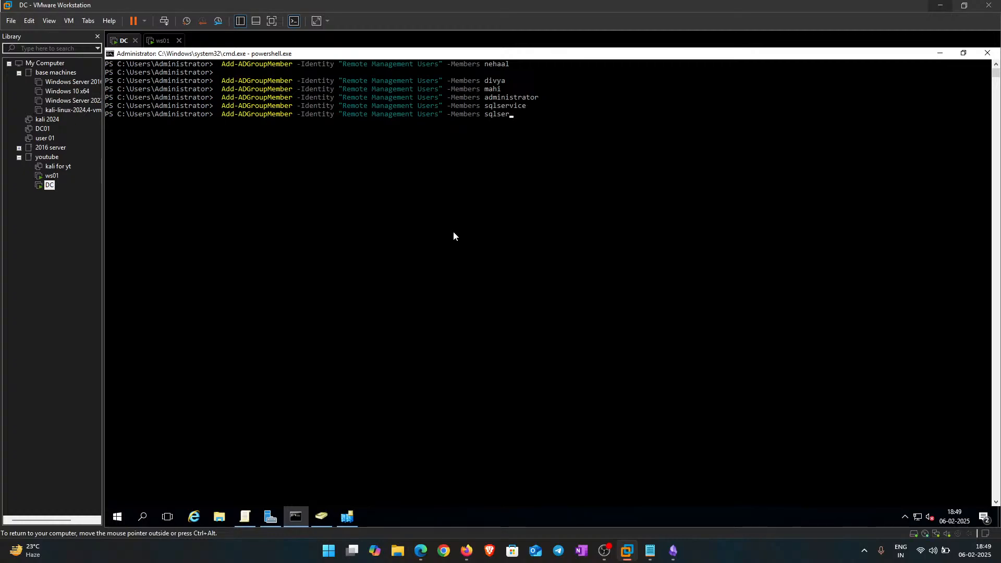
{"action": "key", "text": "BackSpace"}
{"action": "key", "text": "BackSpace"}
{"action": "key", "text": "BackSpace"}
{"action": "key", "text": "BackSpace"}
{"action": "key", "text": "BackSpace"}
{"action": "key", "text": "BackSpace"}
{"action": "type", "text": "naruto"}
{"action": "key", "text": "Return"}
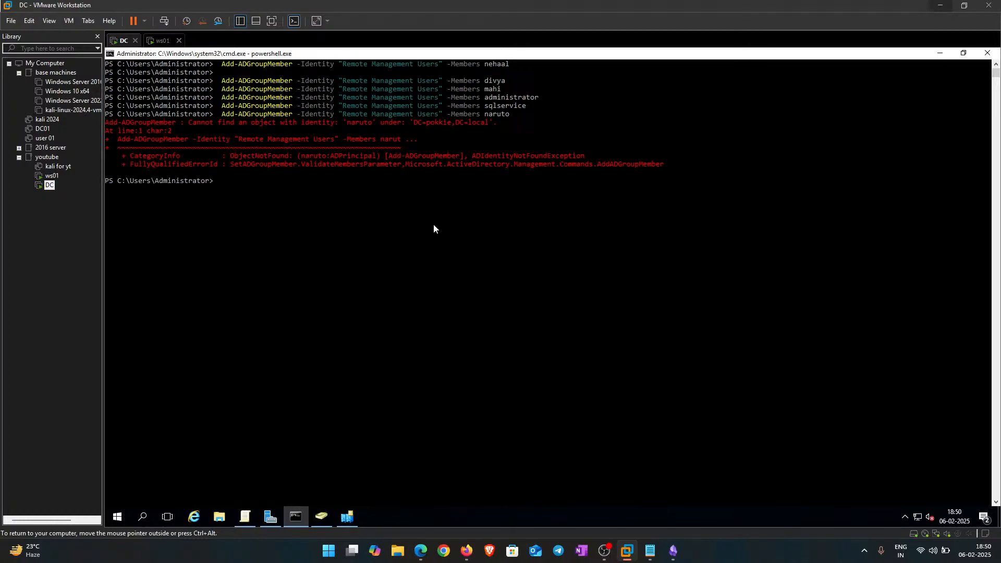
Step: Recall the failed naruto command and bring Active Directory Users and Computers forward
{"action": "key", "text": "Up"}
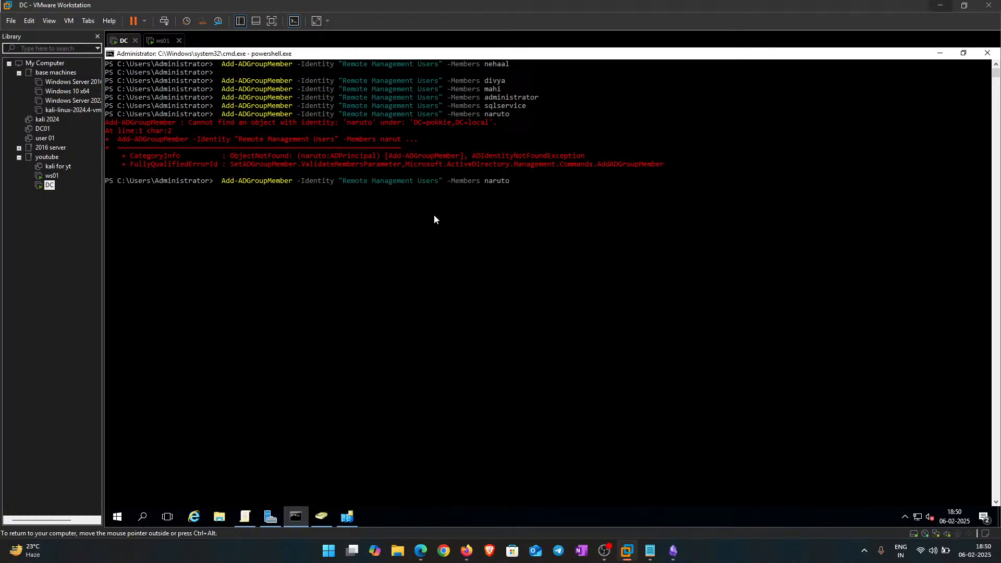
{"action": "left_click_drag", "start_coordinate": [381, 129], "coordinate": [493, 128]}
{"action": "left_click", "coordinate": [536, 172]}
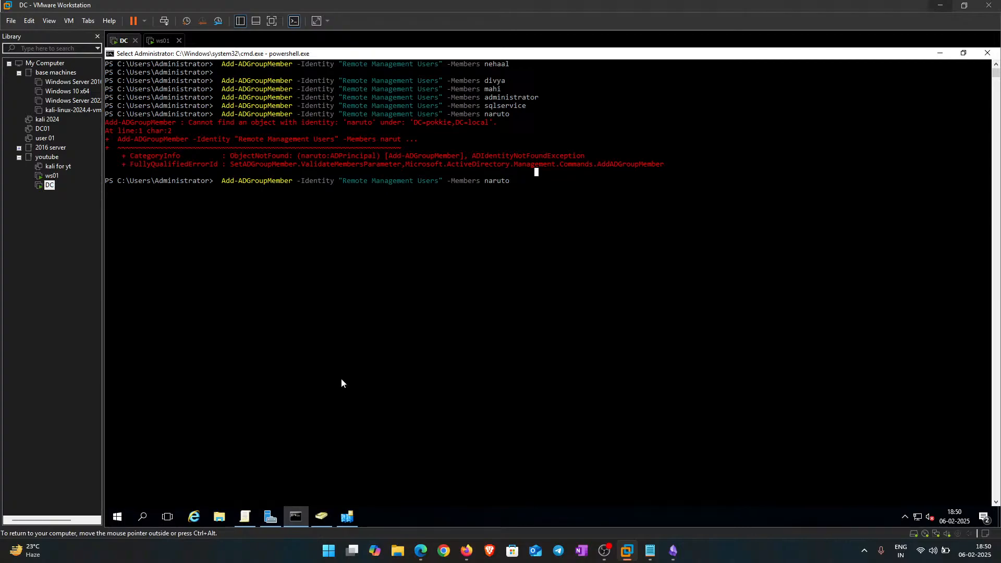
{"action": "left_click", "coordinate": [322, 516]}
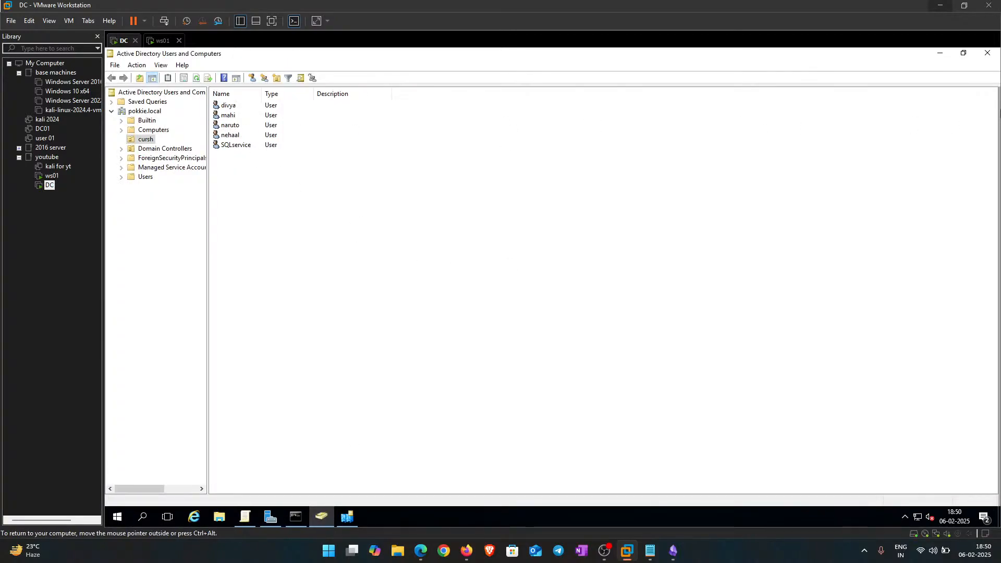
Step: Rearrange the windows, moving a smaller PowerShell console over Server Manager
{"action": "left_click", "coordinate": [942, 57]}
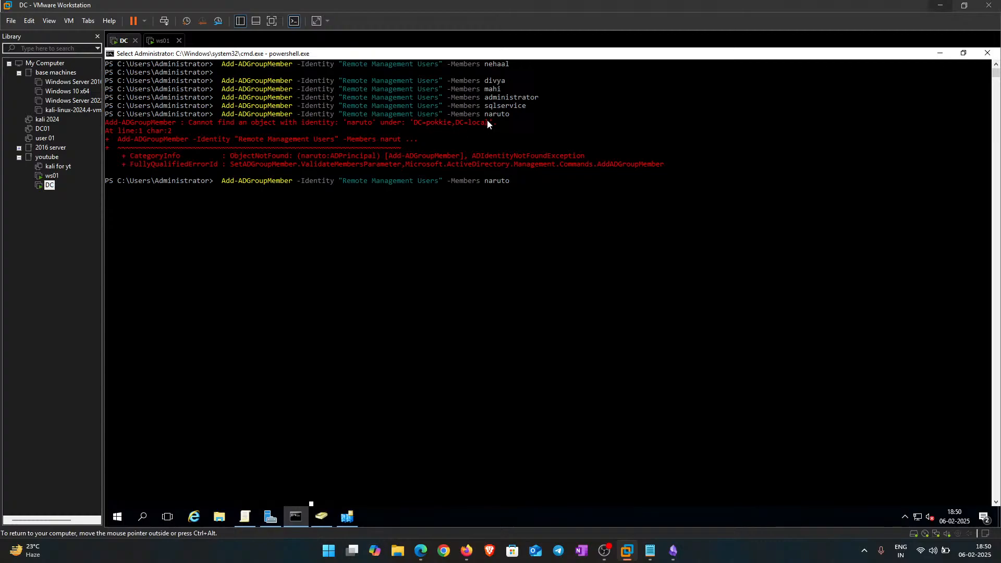
{"action": "left_click", "coordinate": [963, 53]}
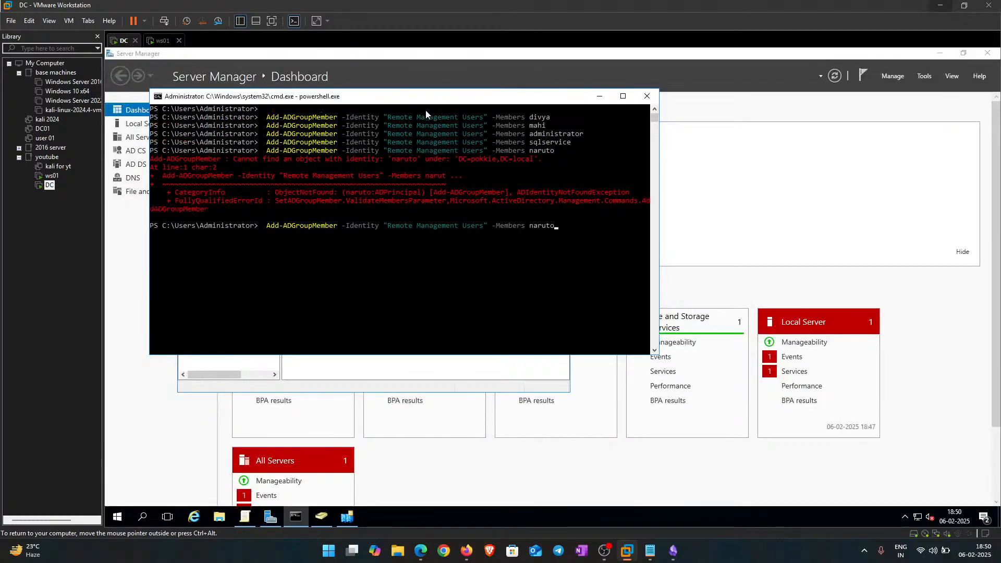
{"action": "left_click_drag", "start_coordinate": [425, 110], "coordinate": [521, 158]}
{"action": "left_click", "coordinate": [346, 517]}
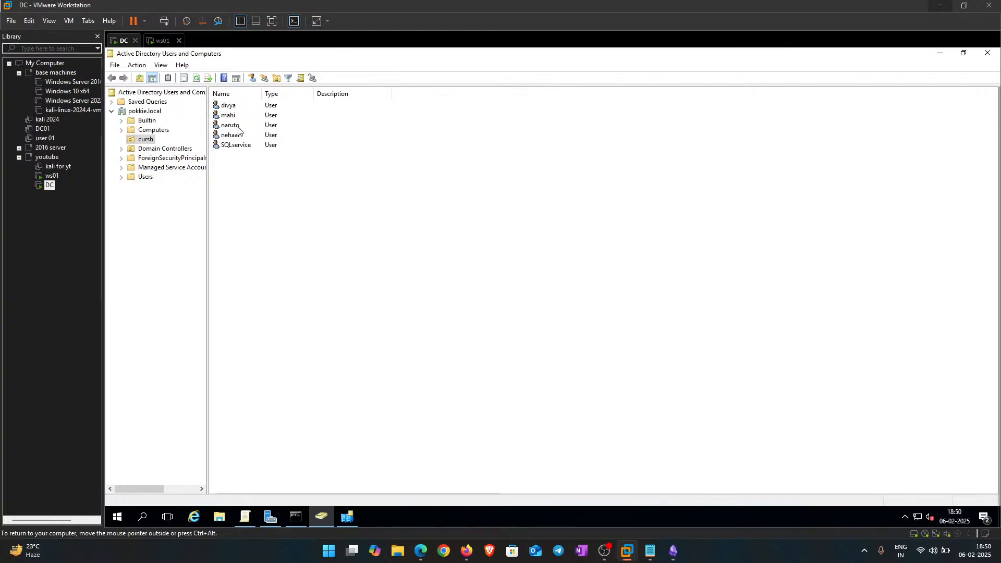
{"action": "left_click", "coordinate": [940, 54]}
{"action": "left_click", "coordinate": [551, 314]}
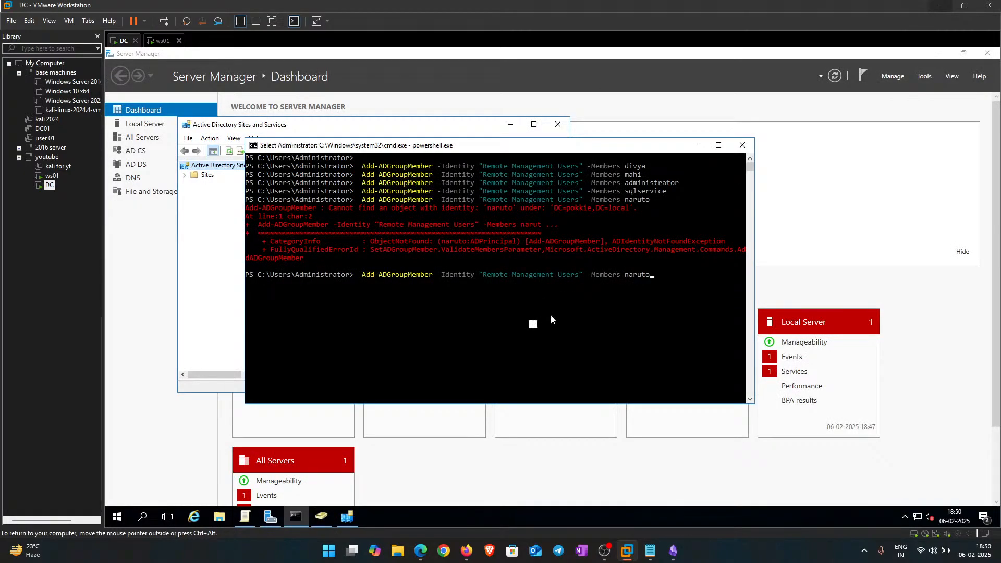
Step: Rerun the recalled command and retry adding naruto to Remote Management Users
{"action": "key", "text": "Up"}
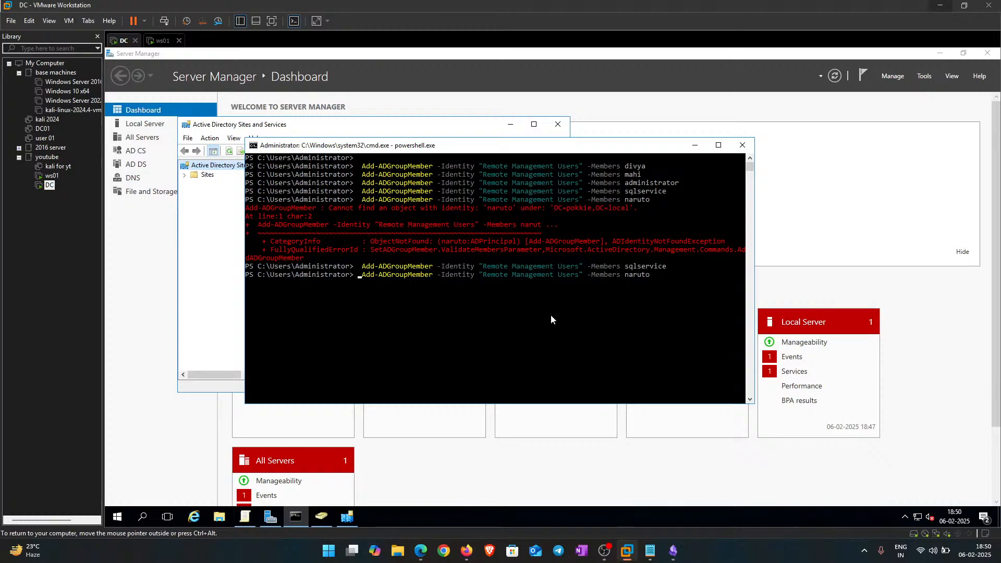
{"action": "key", "text": "Return"}
{"action": "key", "text": "Return"}
{"action": "key", "text": "Return"}
{"action": "key", "text": "Return"}
{"action": "key", "text": "Up"}
{"action": "key", "text": "Up"}
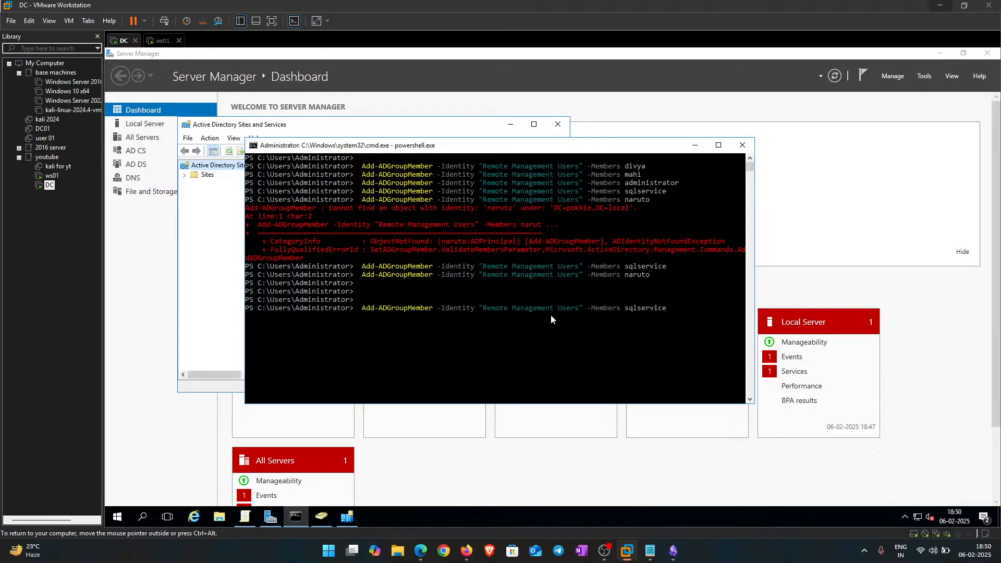
{"action": "key", "text": "BackSpace"}
{"action": "key", "text": "BackSpace"}
{"action": "key", "text": "BackSpace"}
{"action": "key", "text": "BackSpace"}
{"action": "key", "text": "BackSpace"}
{"action": "key", "text": "BackSpace"}
{"action": "key", "text": "BackSpace"}
{"action": "key", "text": "BackSpace"}
{"action": "key", "text": "BackSpace"}
{"action": "key", "text": "BackSpace"}
{"action": "type", "text": "naruto"}
{"action": "key", "text": "Return"}
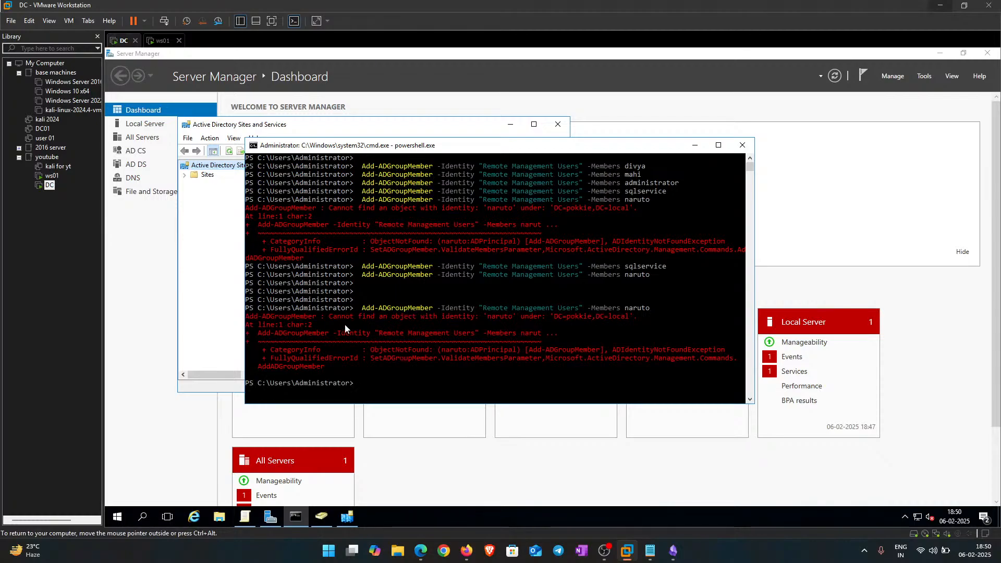
Step: Highlight the object-not-found error and the naruto member name in the output
{"action": "left_click_drag", "start_coordinate": [326, 317], "coordinate": [477, 321]}
{"action": "left_click", "coordinate": [493, 327]}
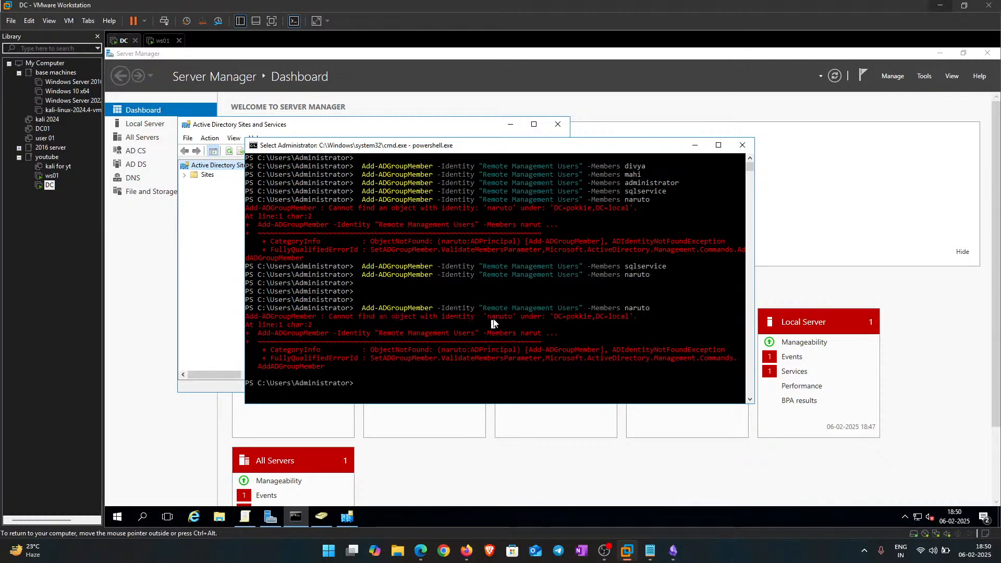
{"action": "left_click", "coordinate": [605, 349]}
{"action": "left_click_drag", "start_coordinate": [482, 333], "coordinate": [542, 334]}
{"action": "left_click", "coordinate": [568, 384]}
Step: Maximize the console and rerun the command with "naruto" in quotes
{"action": "left_click", "coordinate": [718, 144]}
{"action": "key", "text": "Return"}
{"action": "key", "text": "Return"}
{"action": "key", "text": "Up"}
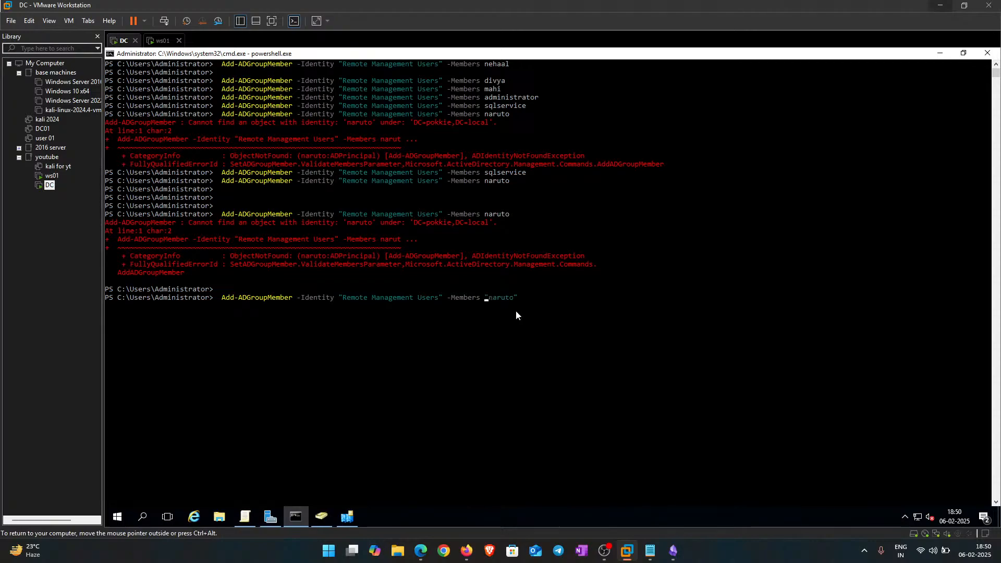
{"action": "key", "text": "Return"}
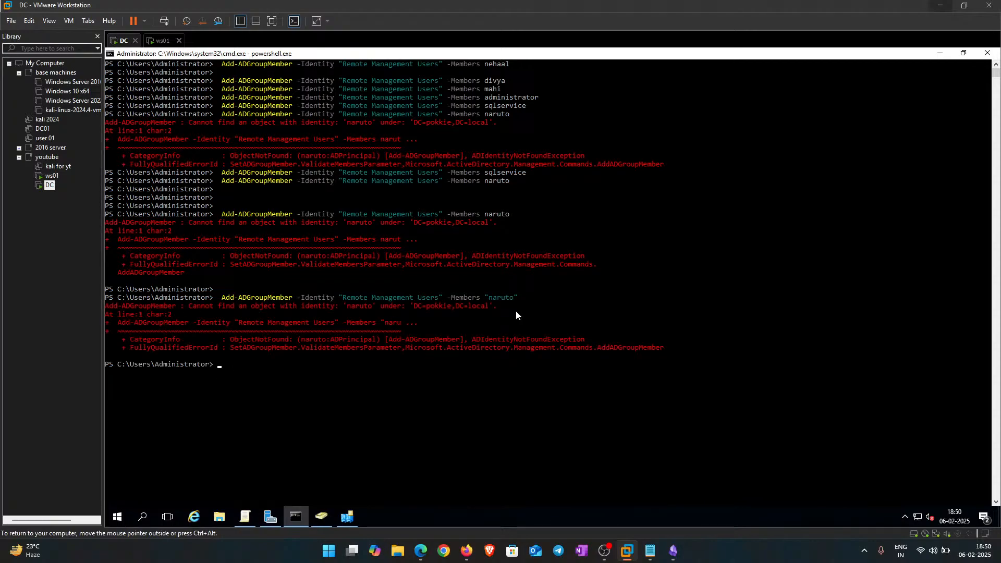
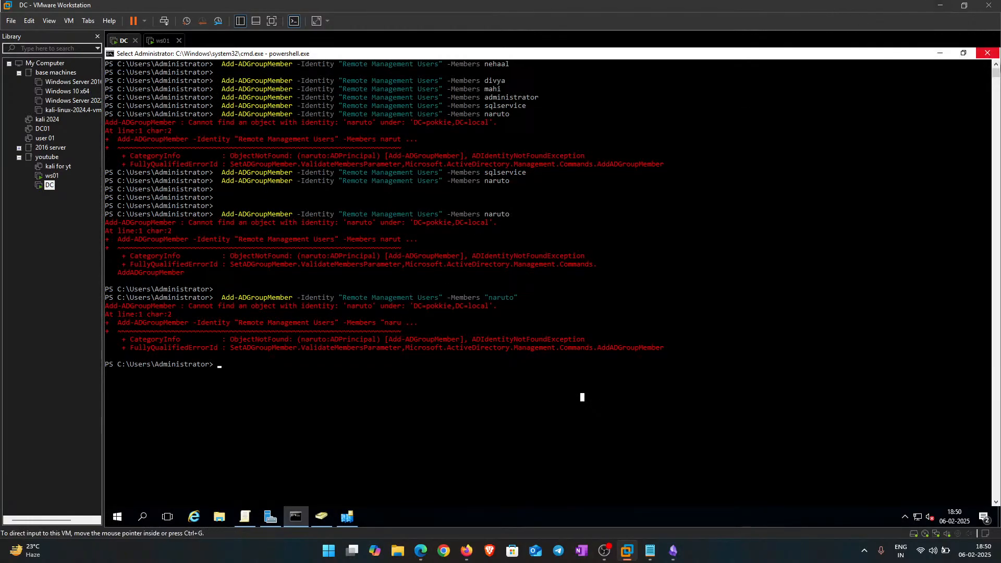
Step: Close the PowerShell console, expand Sites in Sites and Services, then close that console
{"action": "left_click", "coordinate": [987, 53]}
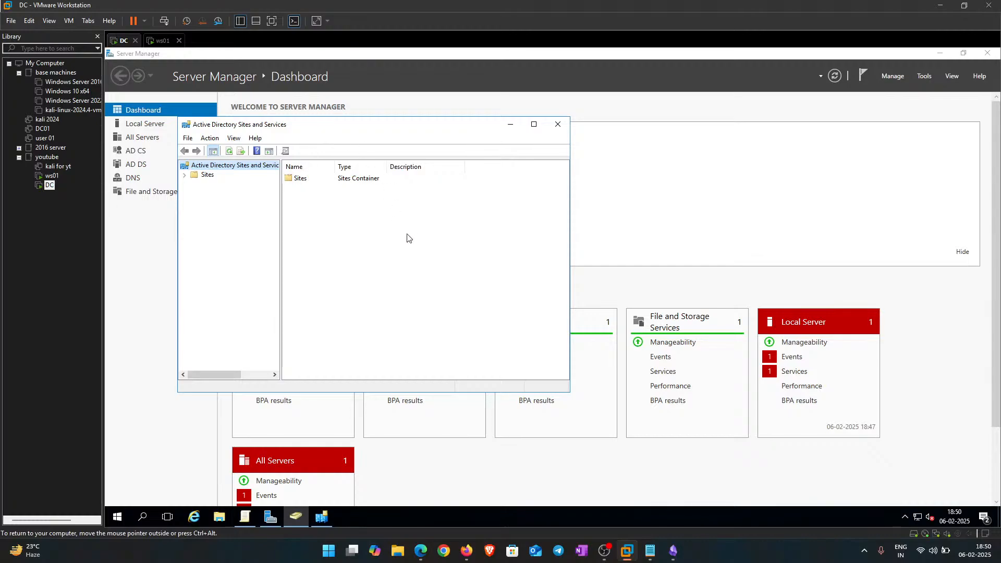
{"action": "left_click", "coordinate": [418, 179]}
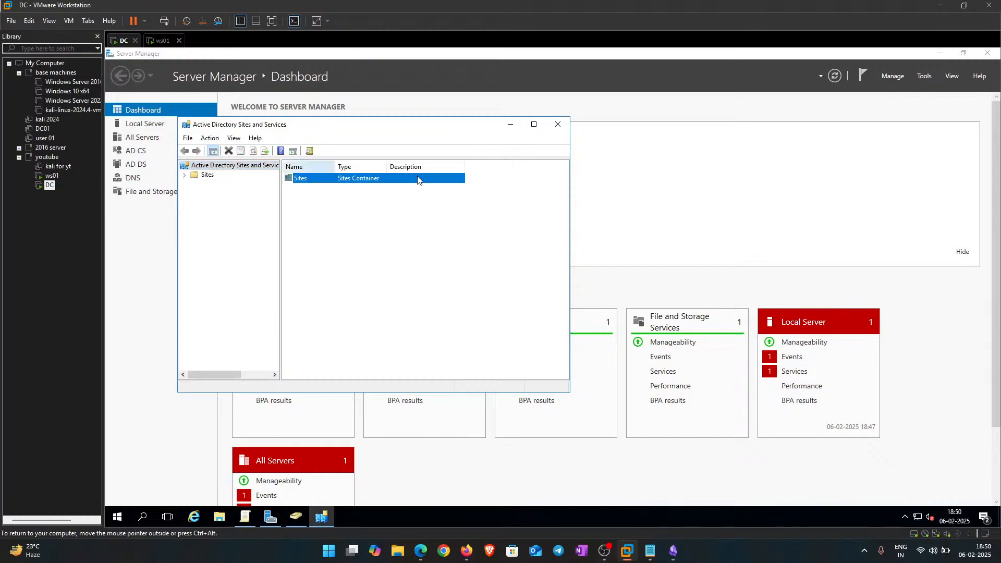
{"action": "left_click", "coordinate": [184, 175]}
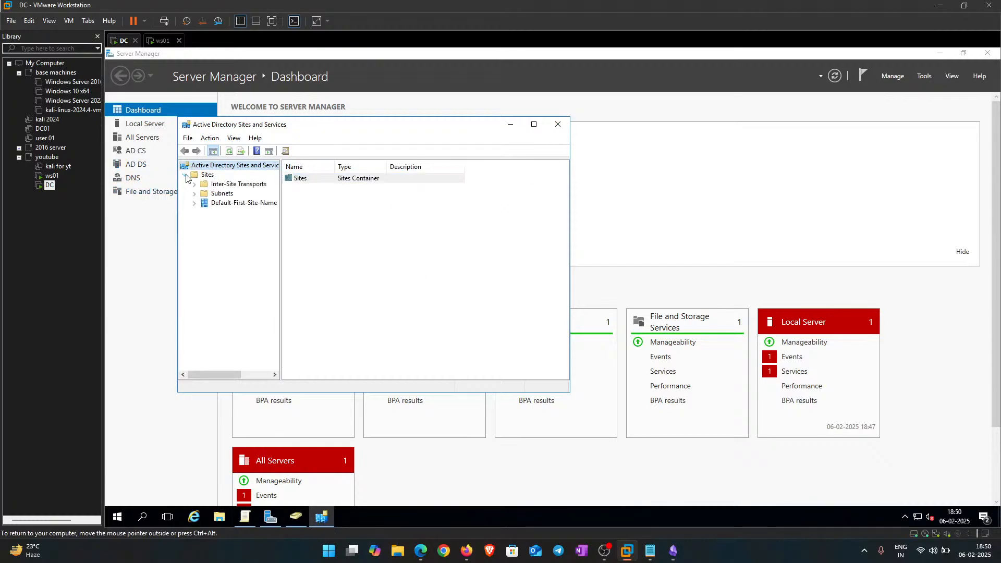
{"action": "left_click", "coordinate": [557, 124]}
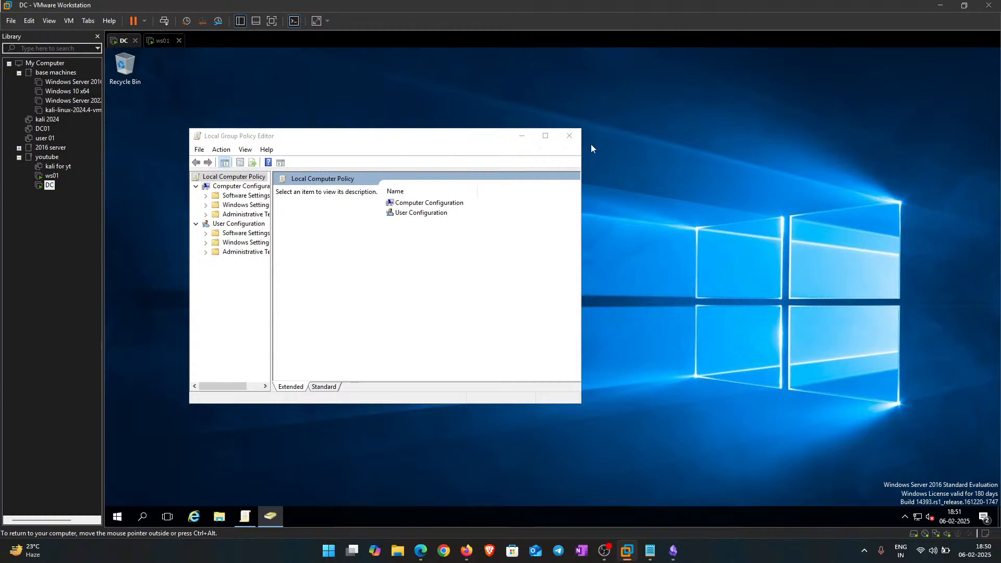
Step: Close the Local Group Policy Editor and refresh the desktop
{"action": "left_click", "coordinate": [569, 135]}
{"action": "right_click", "coordinate": [375, 126]}
{"action": "left_click", "coordinate": [402, 155]}
{"action": "right_click", "coordinate": [387, 154]}
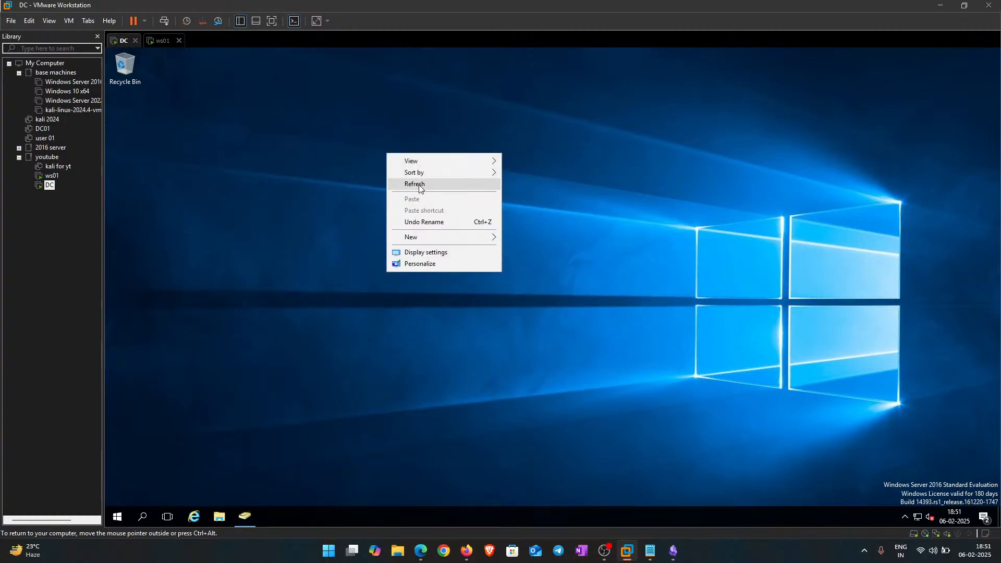
Step: Search the Start menu for 'group' and then 'forest', finding no forest tool
{"action": "key", "text": "super"}
{"action": "type", "text": "group"}
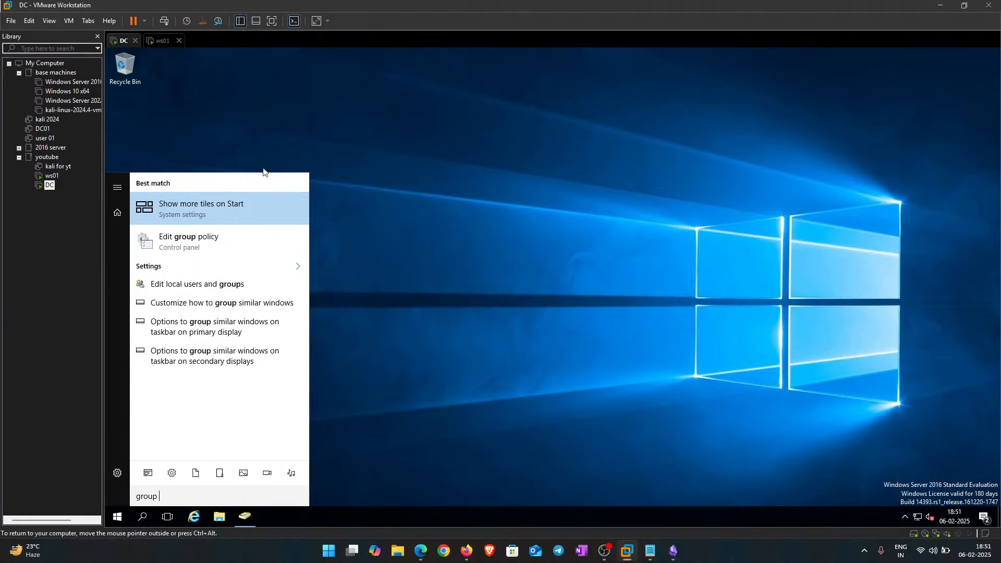
{"action": "left_click", "coordinate": [423, 295]}
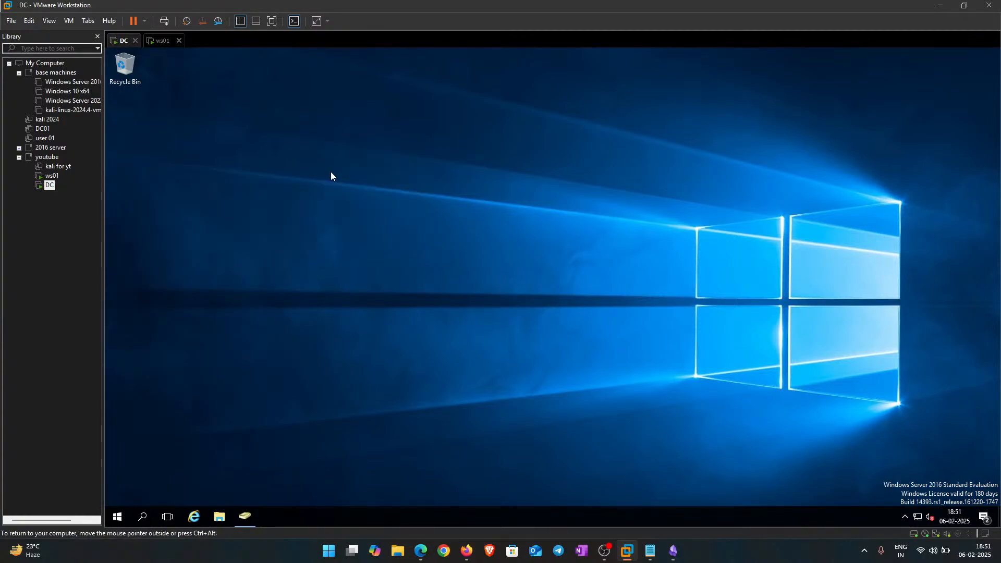
{"action": "key", "text": "super"}
{"action": "type", "text": "forest"}
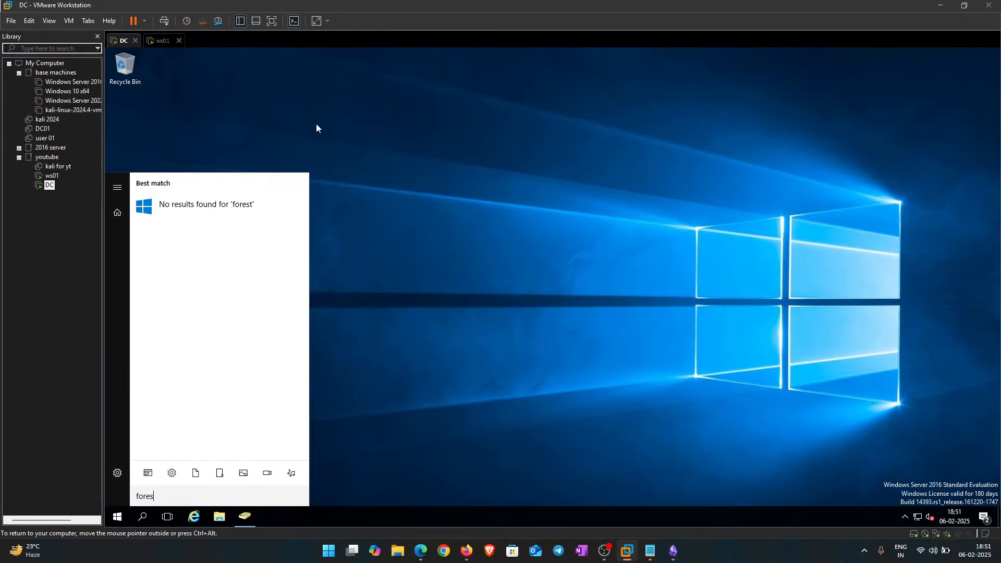
{"action": "key", "text": "BackSpace"}
{"action": "key", "text": "BackSpace"}
{"action": "key", "text": "BackSpace"}
{"action": "key", "text": "BackSpace"}
{"action": "key", "text": "BackSpace"}
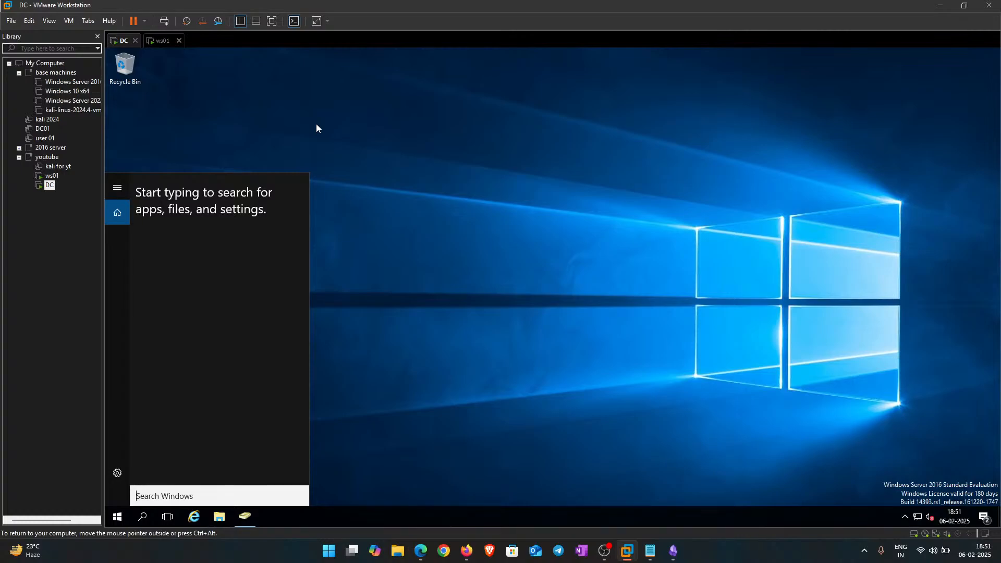
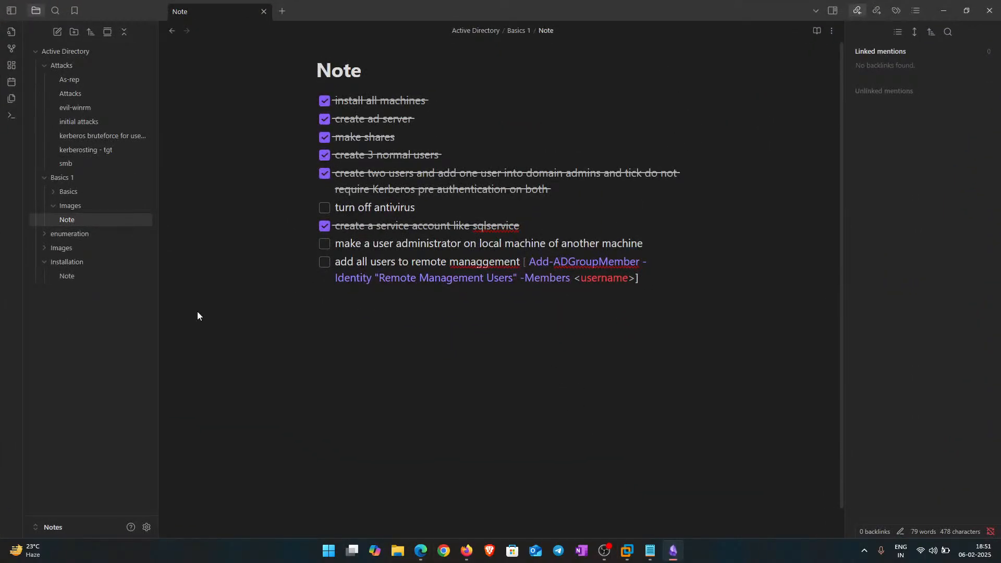
Step: Open the Installation folder's Note and scroll through its numbered server setup steps, including creating OUs and users
{"action": "left_click", "coordinate": [67, 276]}
{"action": "scroll", "coordinate": [452, 446], "scroll_direction": "down", "scroll_amount": 15}
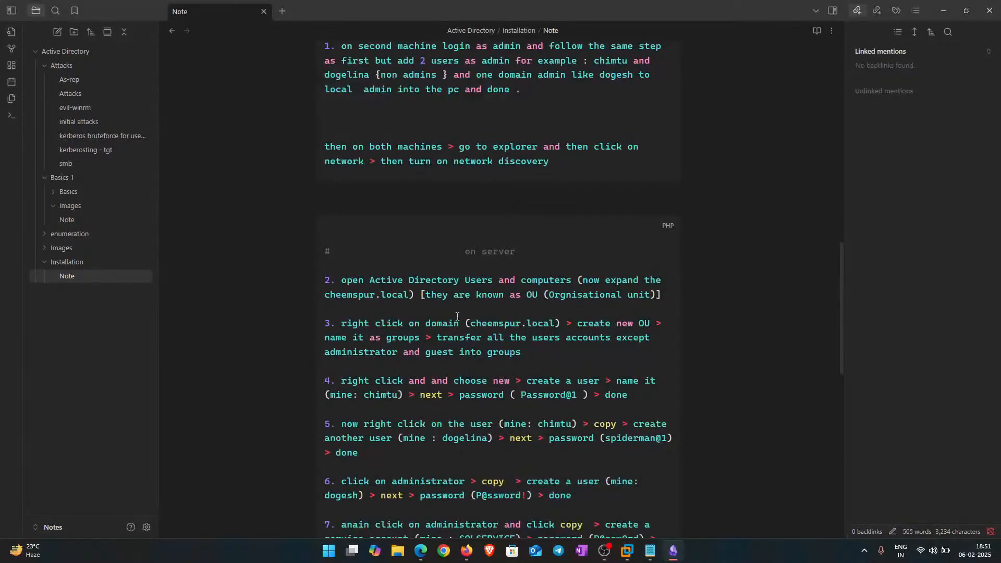
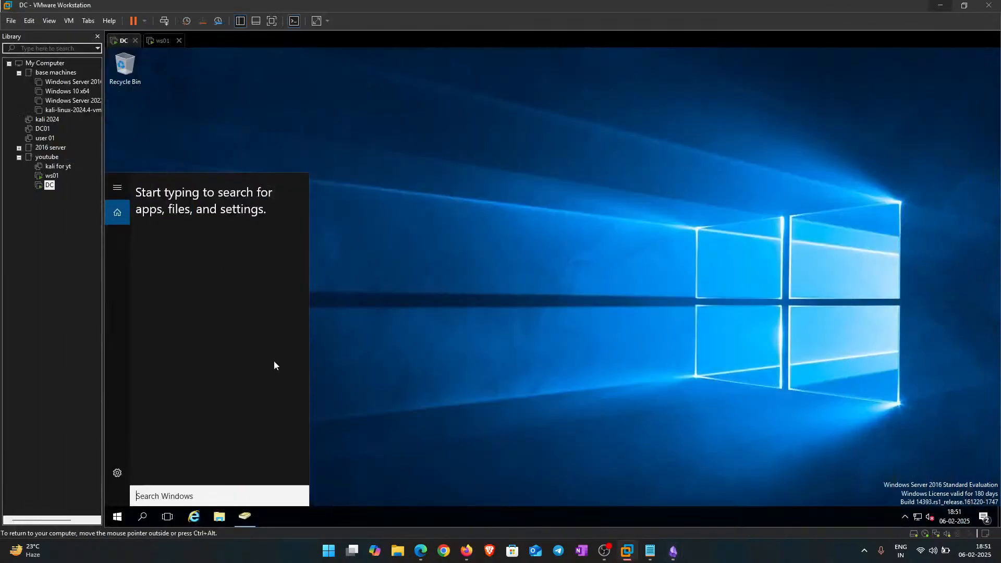
Step: Launch Edit group policy from the DC's Start search, maximized with a wider tree pane
{"action": "type", "text": "group pol"}
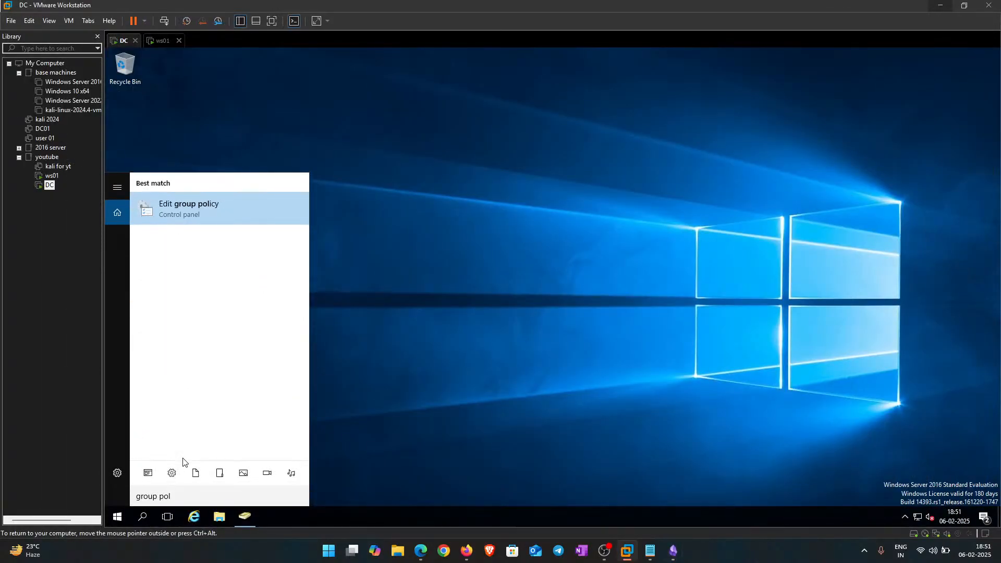
{"action": "key", "text": "Return"}
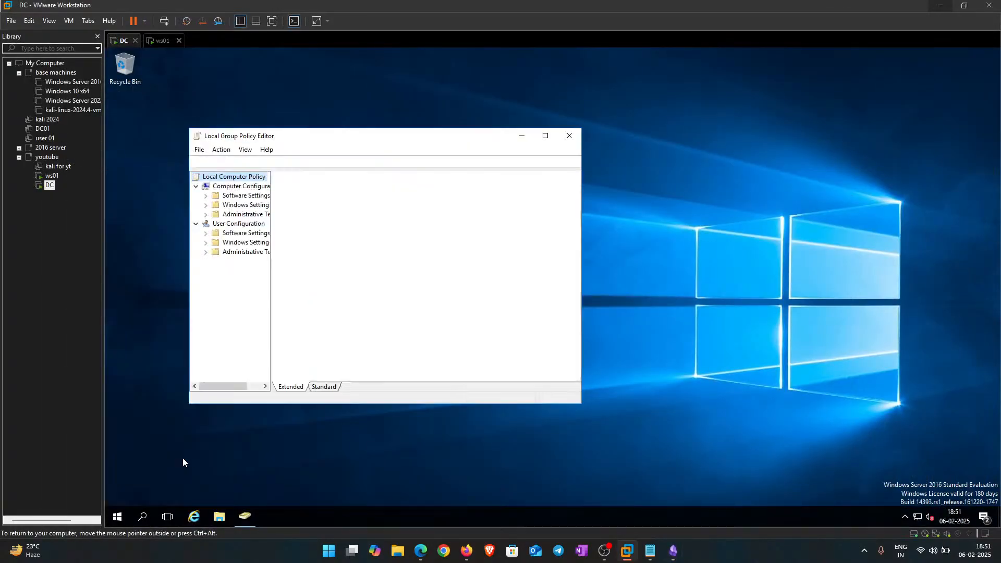
{"action": "left_click", "coordinate": [545, 136]}
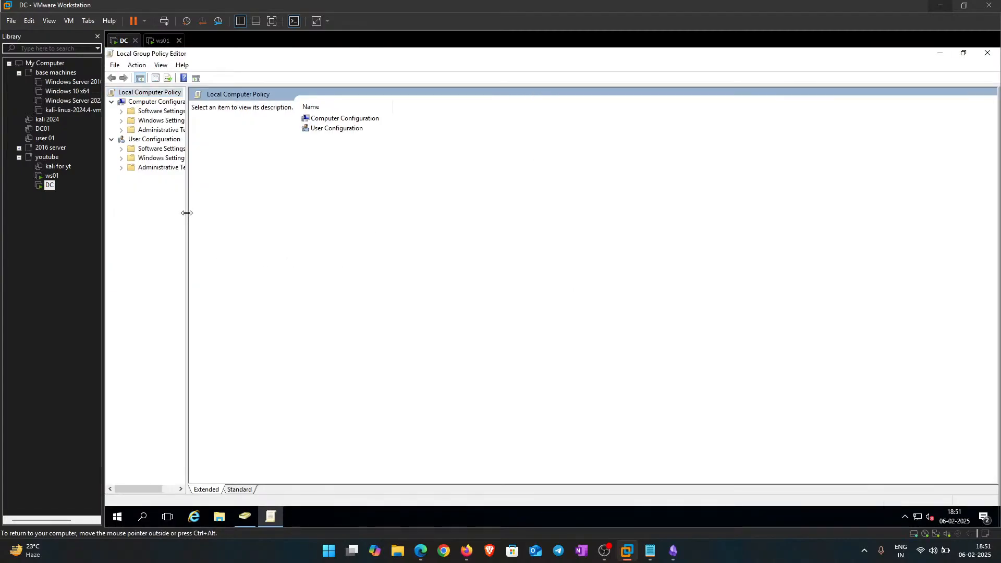
{"action": "left_click_drag", "start_coordinate": [186, 214], "coordinate": [271, 220]}
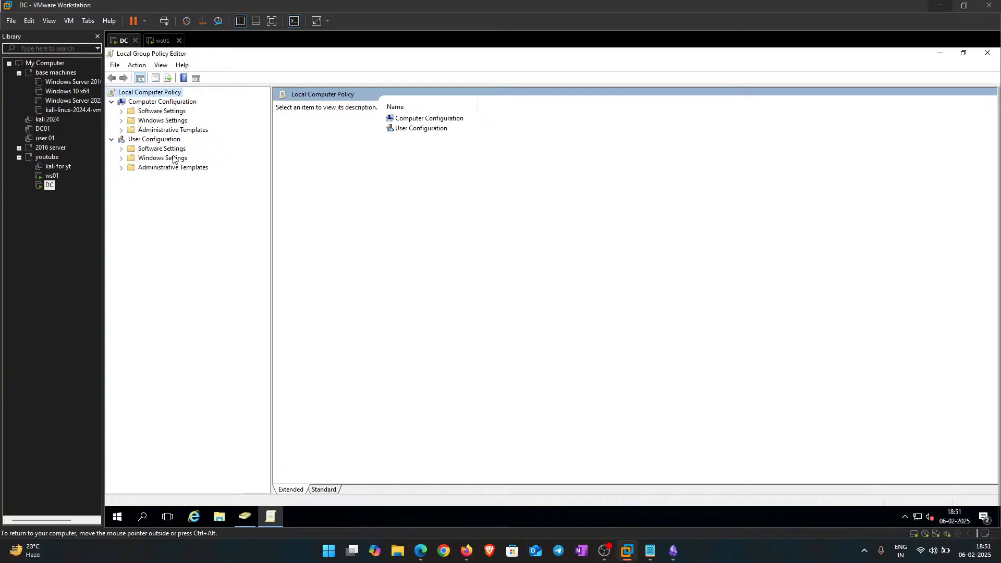
Step: Expand Administrative Templates > Windows Components and open the Windows Defender policy folder
{"action": "double_click", "coordinate": [153, 131]}
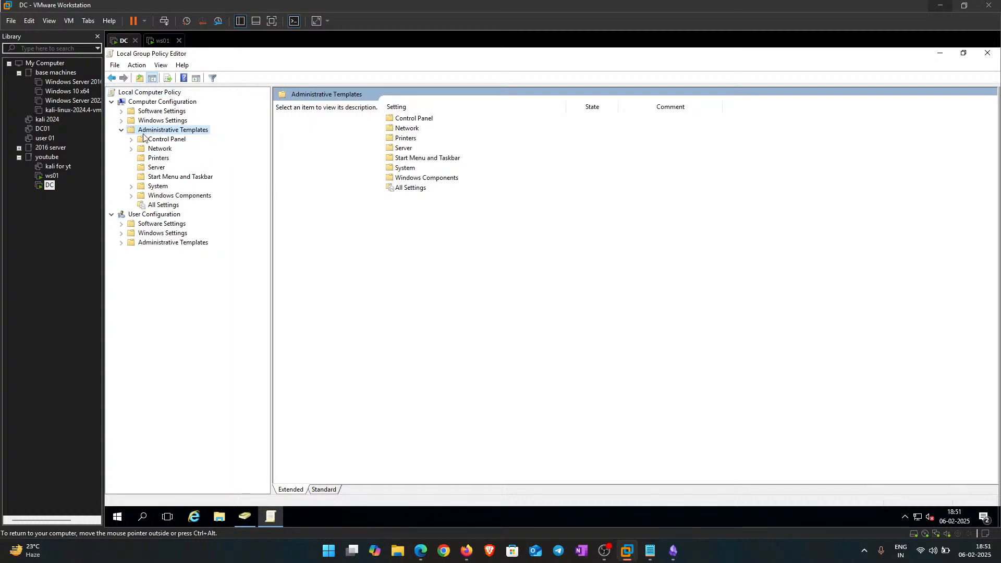
{"action": "double_click", "coordinate": [166, 196]}
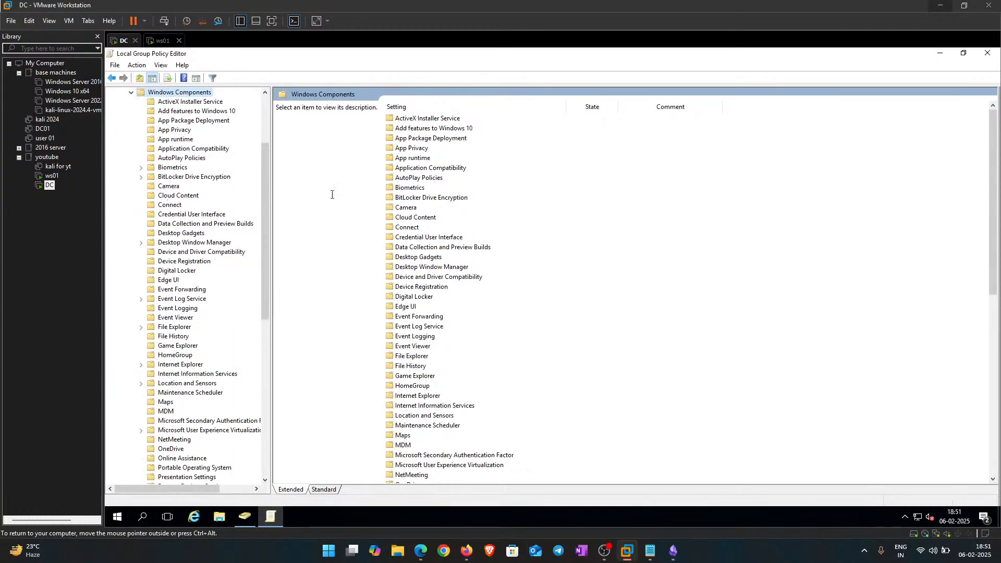
{"action": "scroll", "coordinate": [435, 223], "scroll_direction": "down", "scroll_amount": 12}
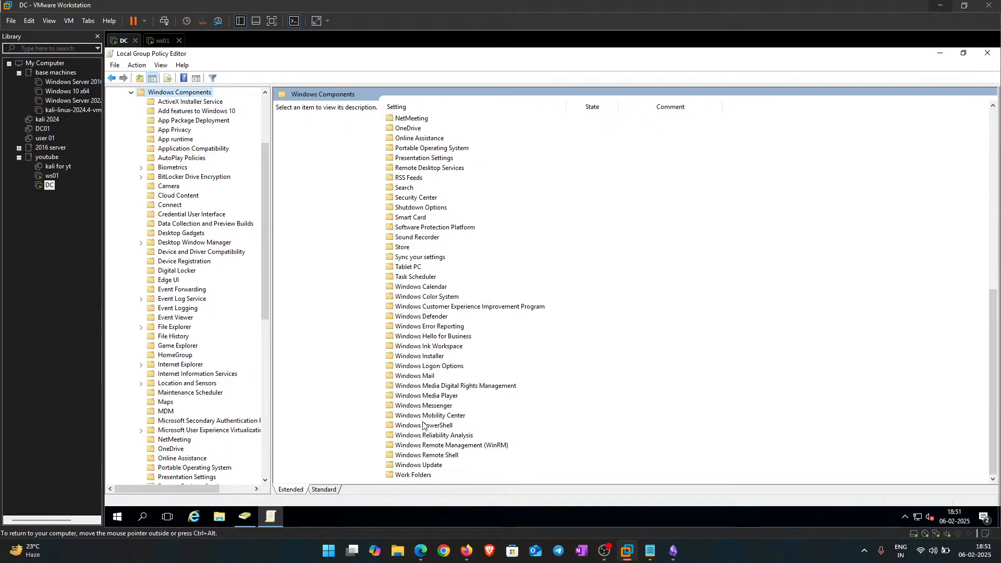
{"action": "double_click", "coordinate": [421, 317]}
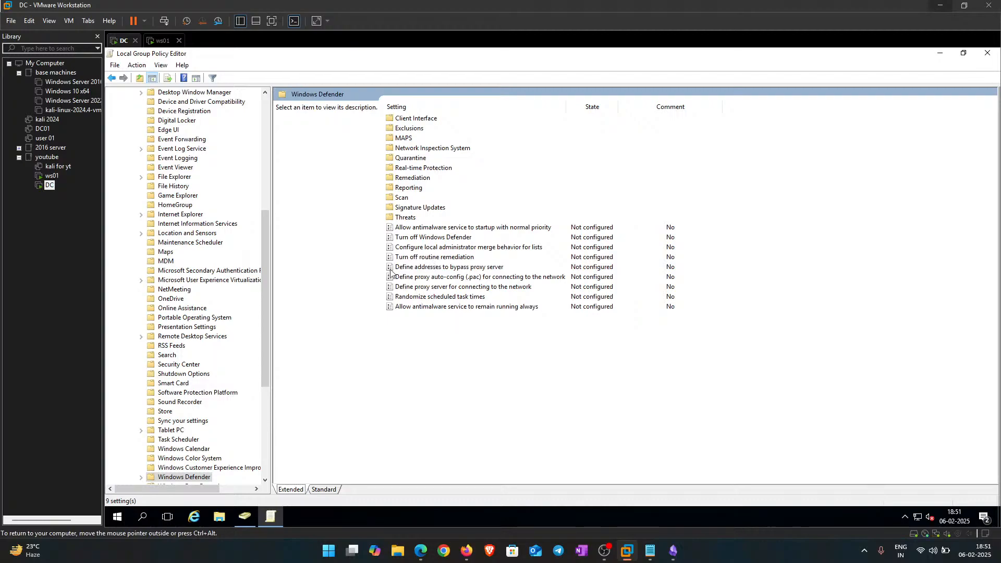
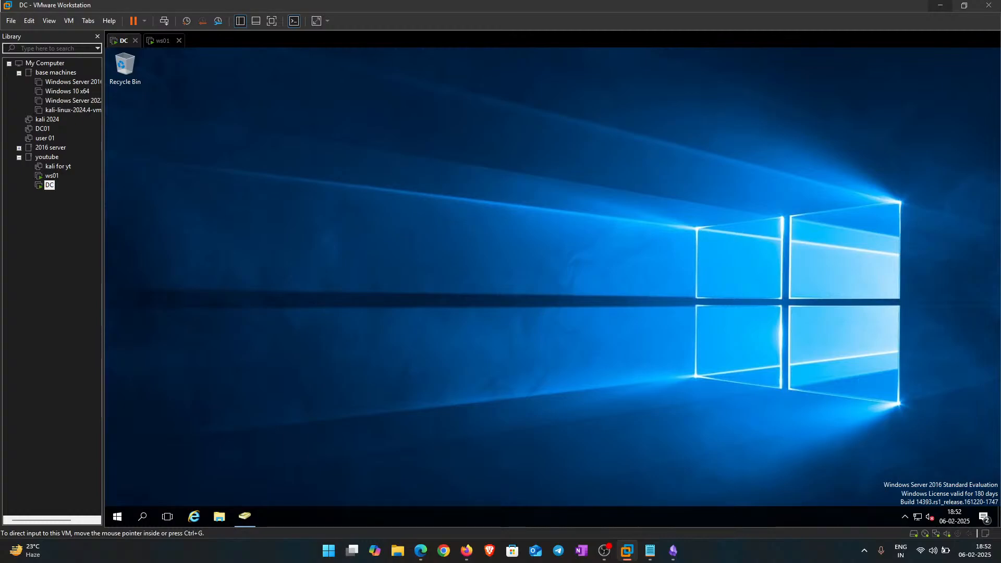
Step: Open Windows Defender on the DC via a 'virus' search, confirm group policy disables it, then switch to ws01
{"action": "key", "text": "super"}
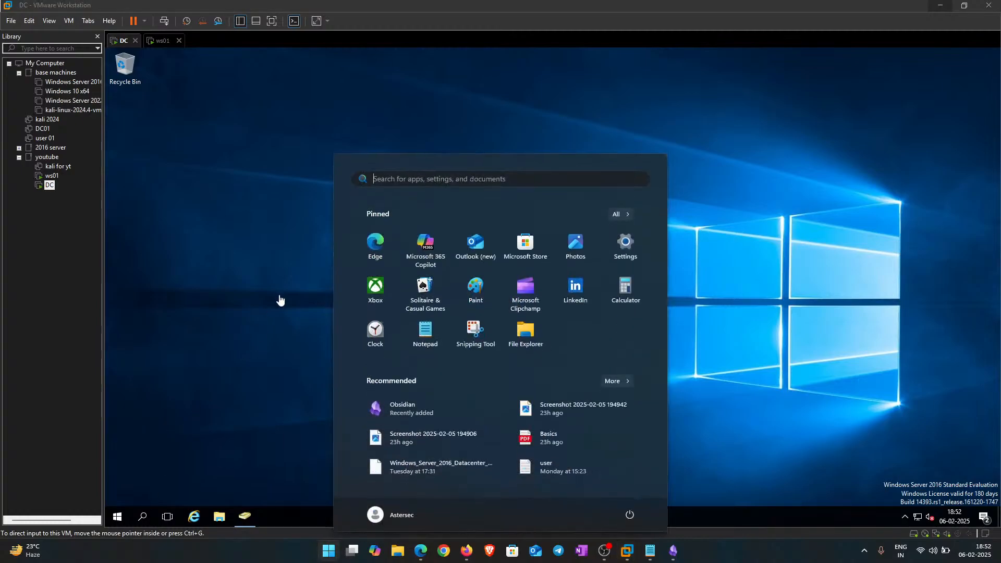
{"action": "left_click", "coordinate": [264, 245]}
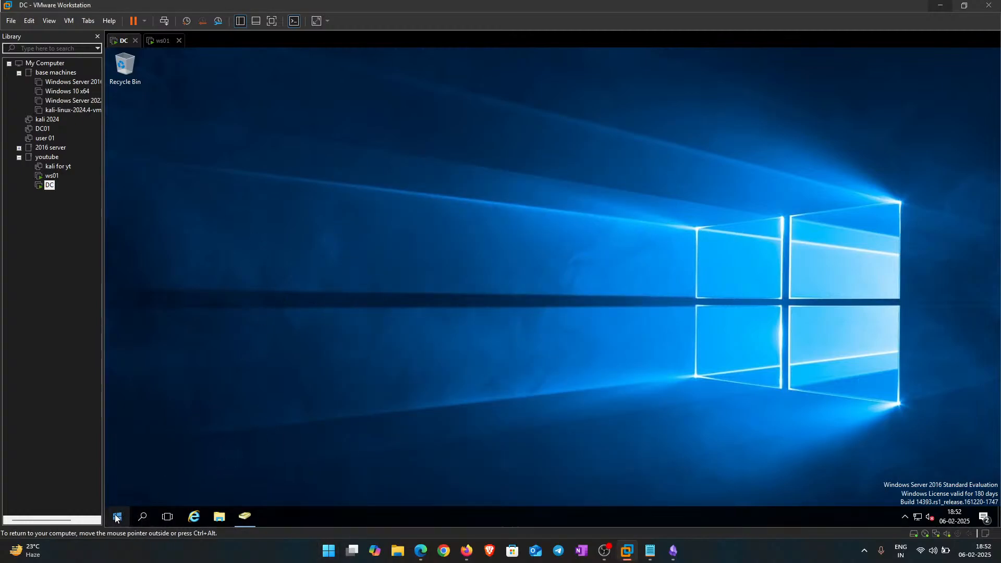
{"action": "left_click", "coordinate": [119, 516]}
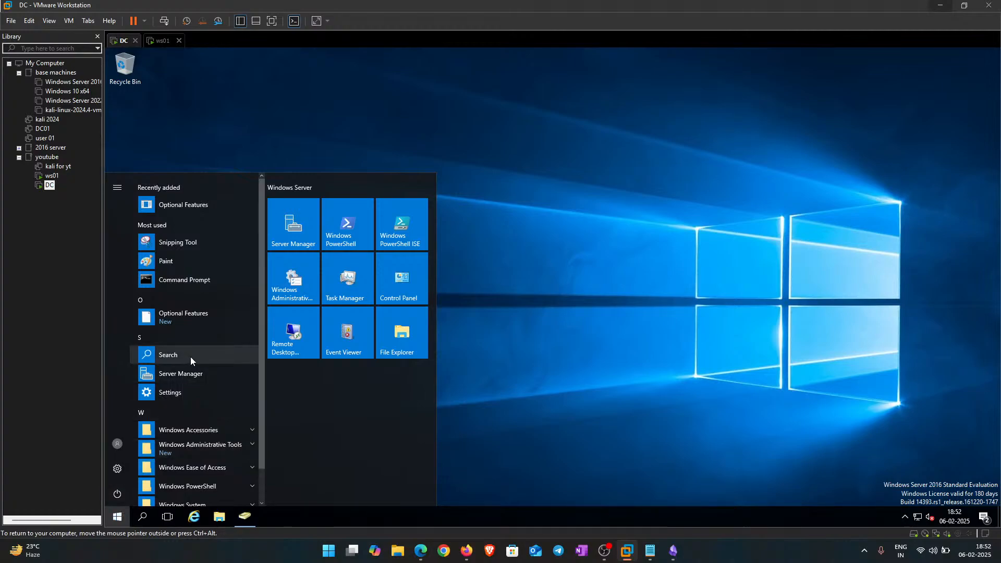
{"action": "type", "text": "virus"}
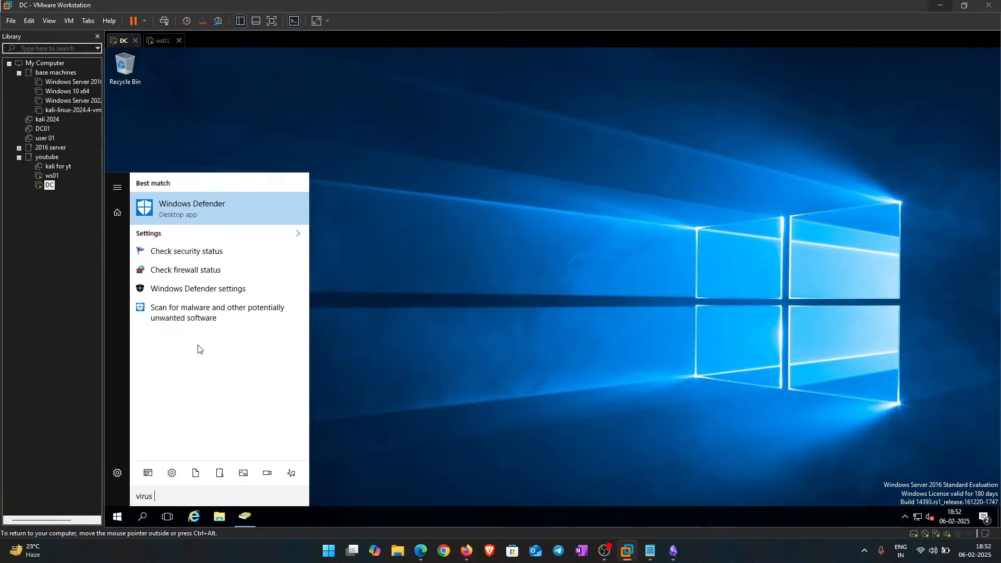
{"action": "key", "text": "BackSpace"}
{"action": "key", "text": "BackSpace"}
{"action": "key", "text": "BackSpace"}
{"action": "key", "text": "BackSpace"}
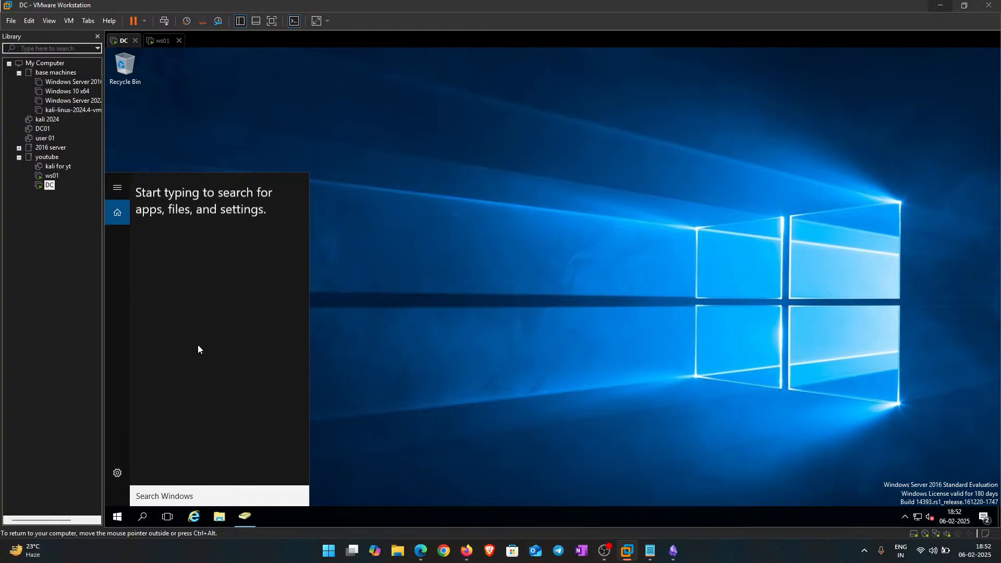
{"action": "type", "text": "virus"}
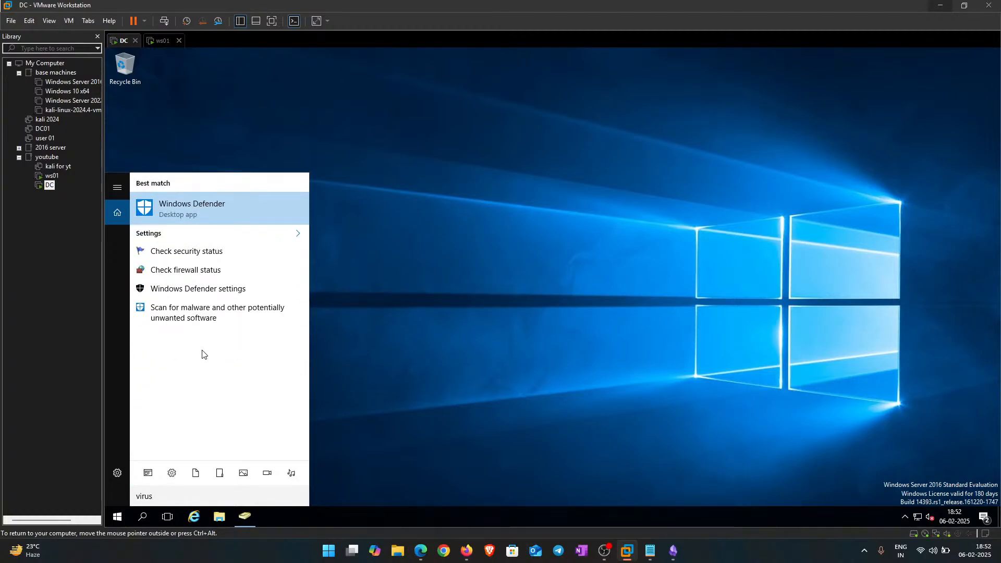
{"action": "left_click", "coordinate": [227, 218]}
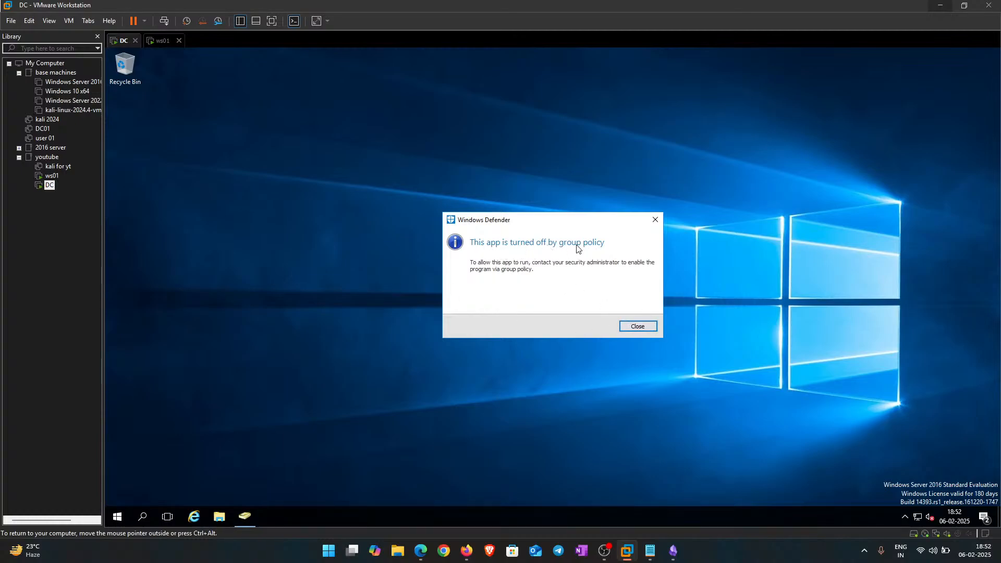
{"action": "left_click", "coordinate": [638, 327]}
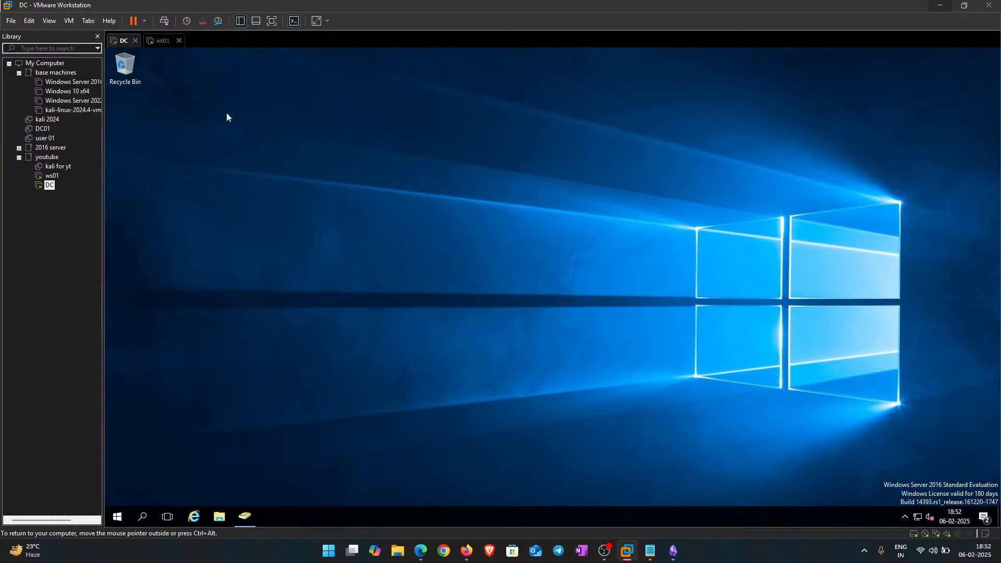
{"action": "left_click", "coordinate": [162, 40]}
Step: Open ws01's Network & Internet settings from the taskbar network status
{"action": "key", "text": "alt+space"}
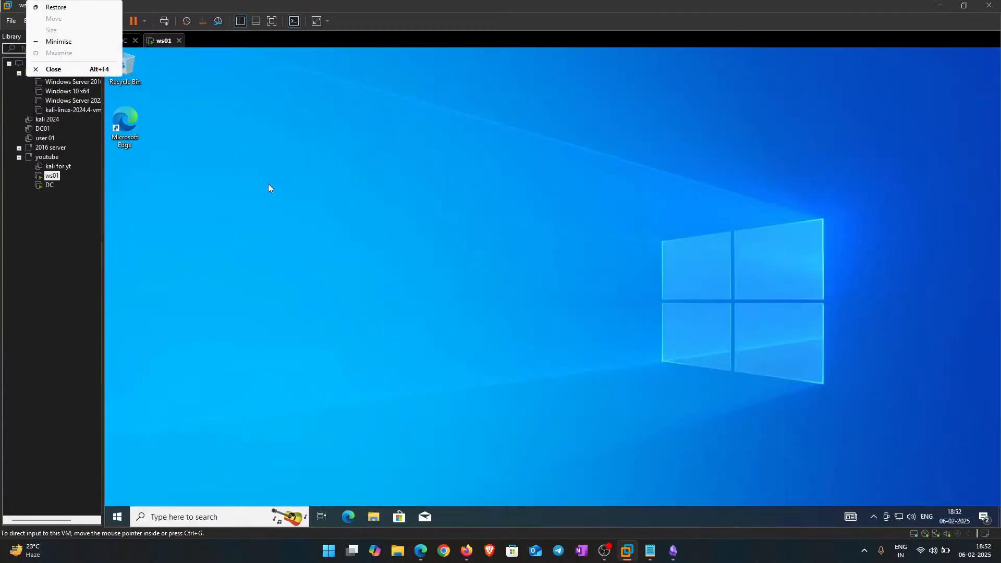
{"action": "left_click", "coordinate": [451, 155]}
{"action": "right_click", "coordinate": [451, 155]}
{"action": "left_click", "coordinate": [452, 146]}
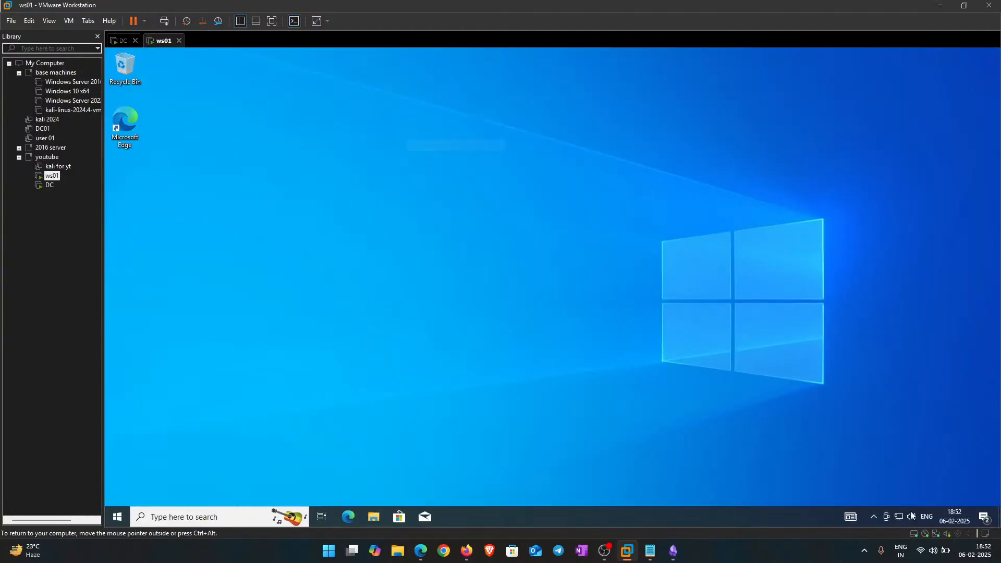
{"action": "left_click", "coordinate": [899, 517]}
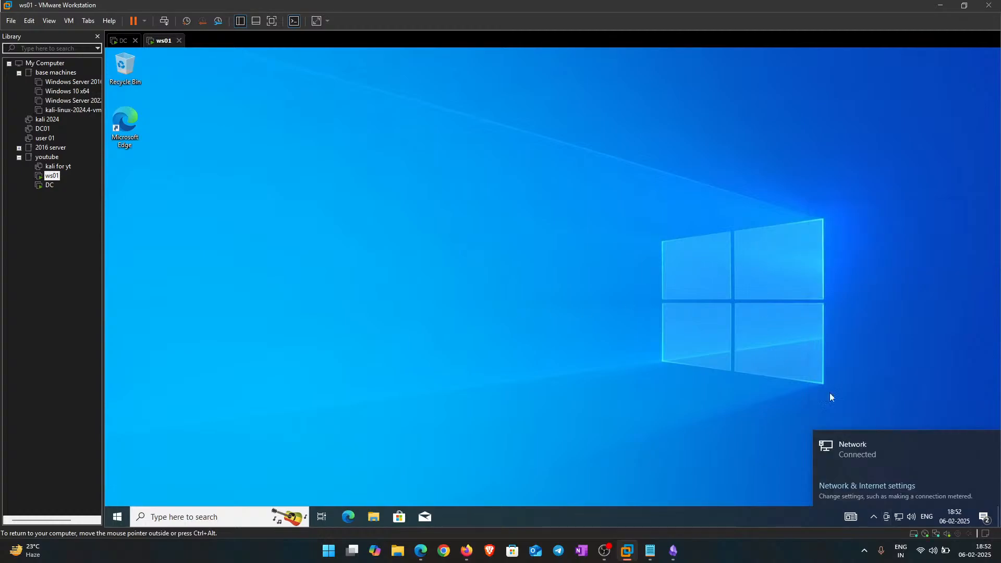
{"action": "left_click", "coordinate": [853, 486]}
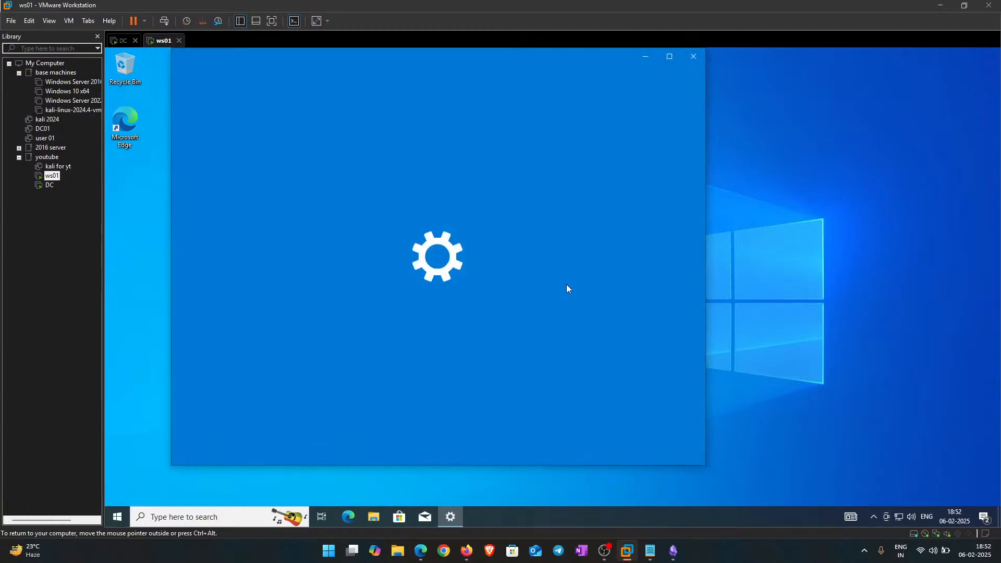
{"action": "scroll", "coordinate": [464, 290], "scroll_direction": "down", "scroll_amount": 3}
{"action": "scroll", "coordinate": [426, 306], "scroll_direction": "up", "scroll_amount": 3}
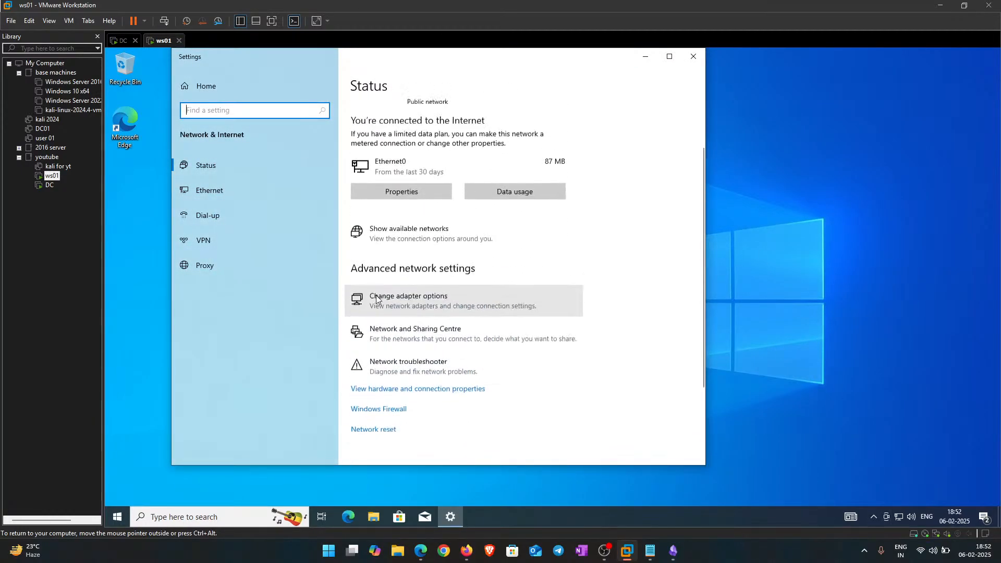
Step: In Ethernet0's IPv4 properties, choose 'Use the following DNS server addresses', then return to the DC
{"action": "left_click", "coordinate": [427, 307]}
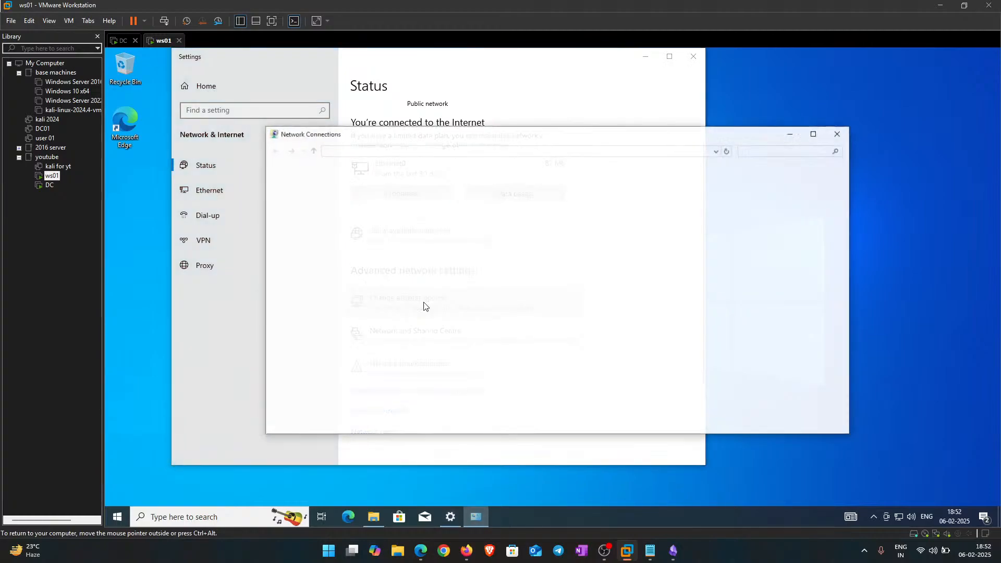
{"action": "double_click", "coordinate": [309, 193]}
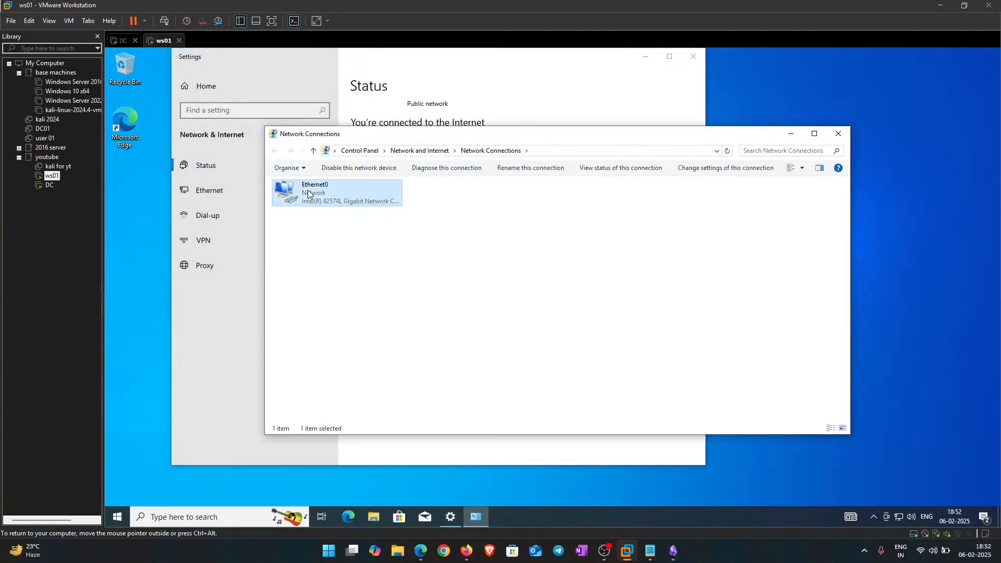
{"action": "left_click", "coordinate": [492, 368]}
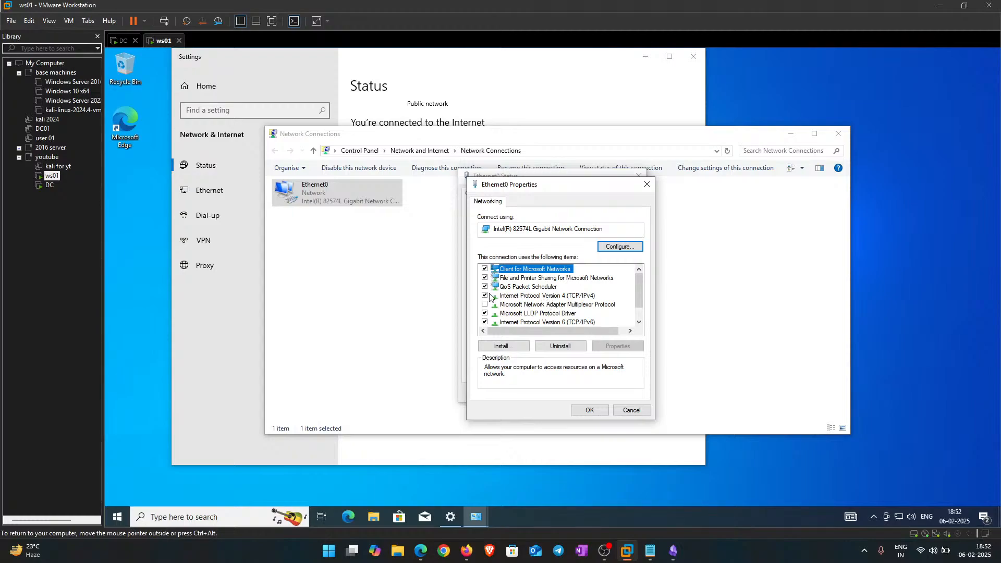
{"action": "double_click", "coordinate": [550, 296]}
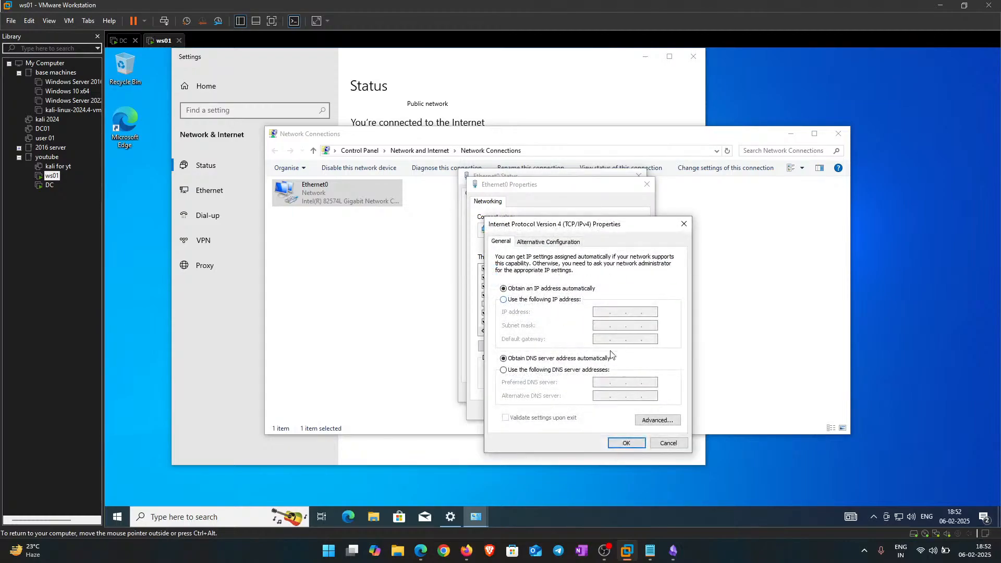
{"action": "left_click", "coordinate": [513, 371]}
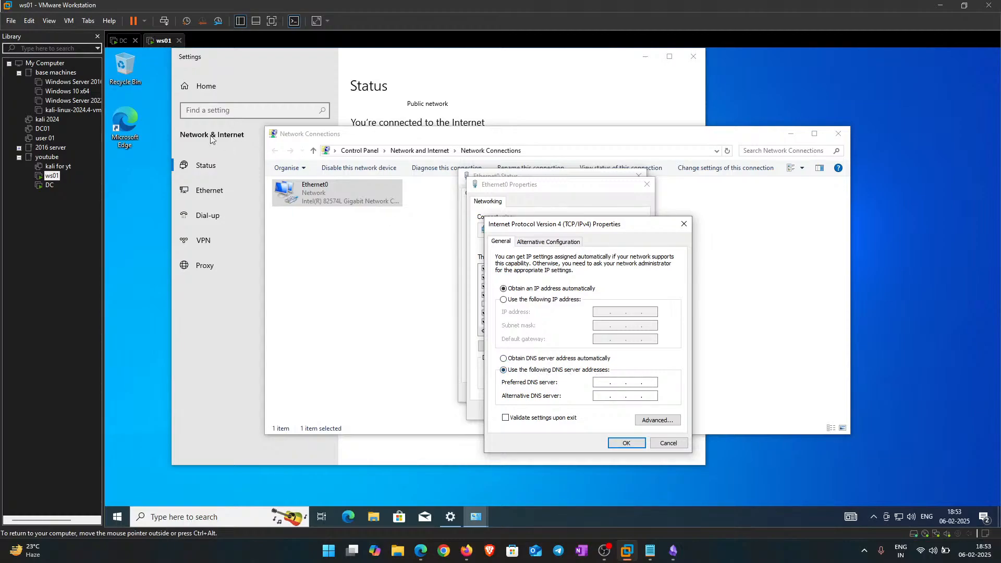
{"action": "left_click", "coordinate": [120, 40]}
Step: Open an administrator command prompt on the DC and run ipconfig
{"action": "right_click", "coordinate": [318, 157]}
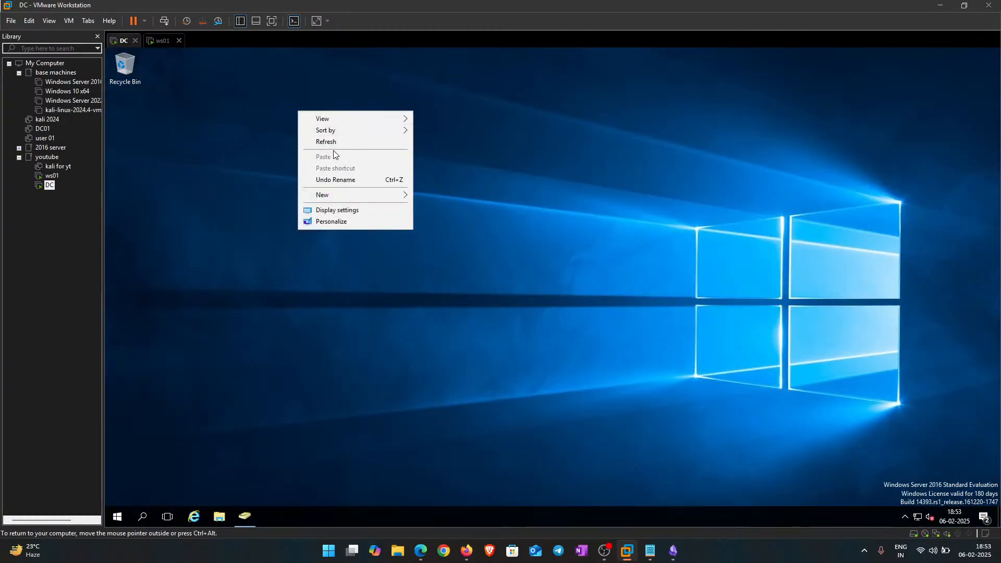
{"action": "left_click", "coordinate": [333, 143]}
{"action": "key", "text": "super+r"}
{"action": "key", "text": "BackSpace"}
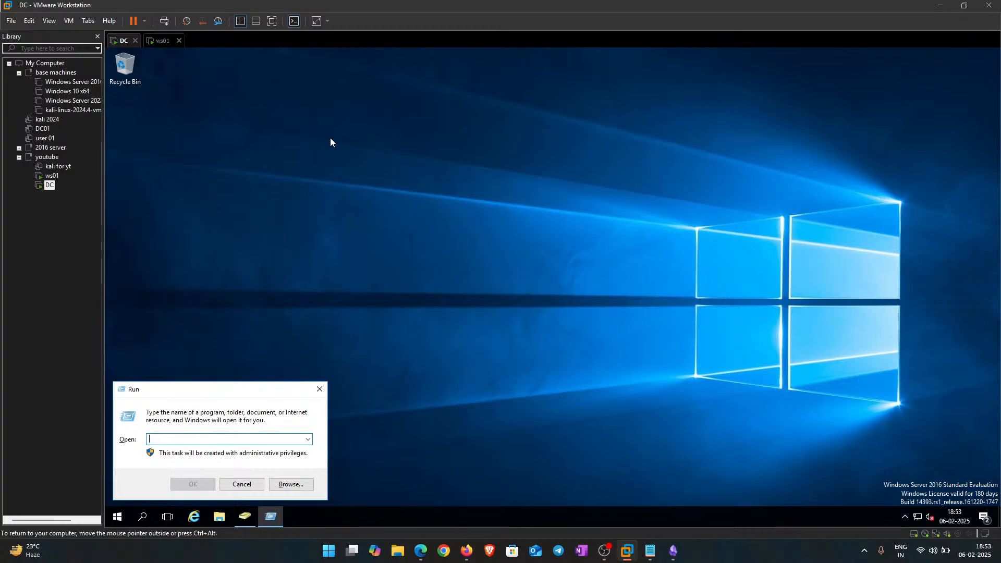
{"action": "type", "text": "cmd"}
{"action": "key", "text": "Return"}
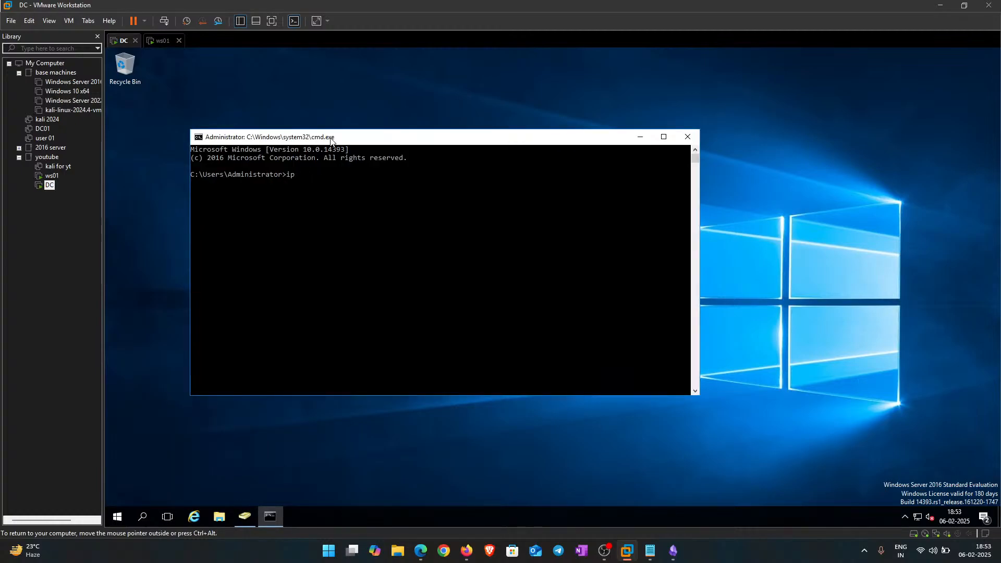
{"action": "type", "text": "ipconfig"}
{"action": "key", "text": "Return"}
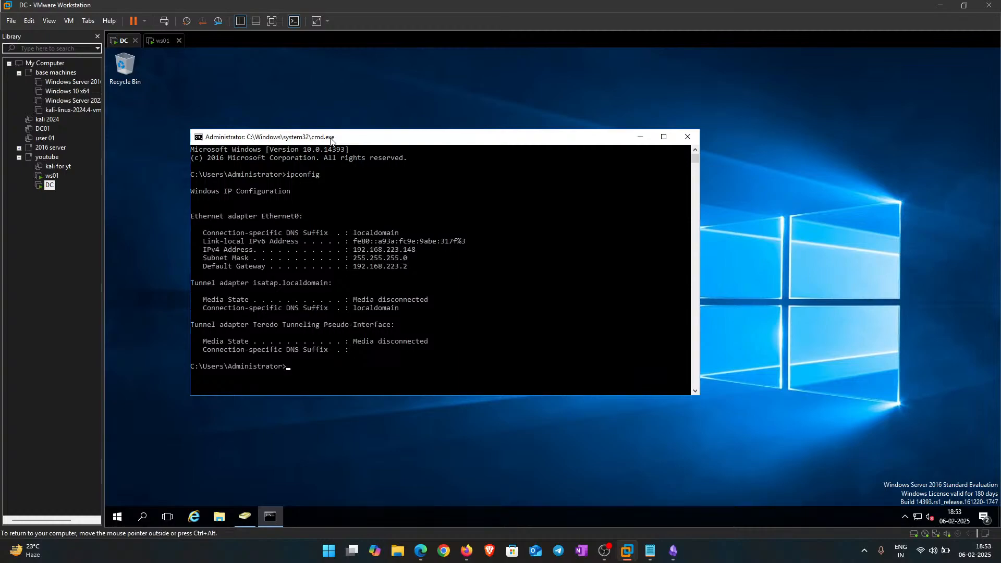
Step: Note the DC's IPv4 address 192.168.223.148 and start entering it in ws01's Preferred DNS server field
{"action": "left_click_drag", "start_coordinate": [423, 255], "coordinate": [352, 252]}
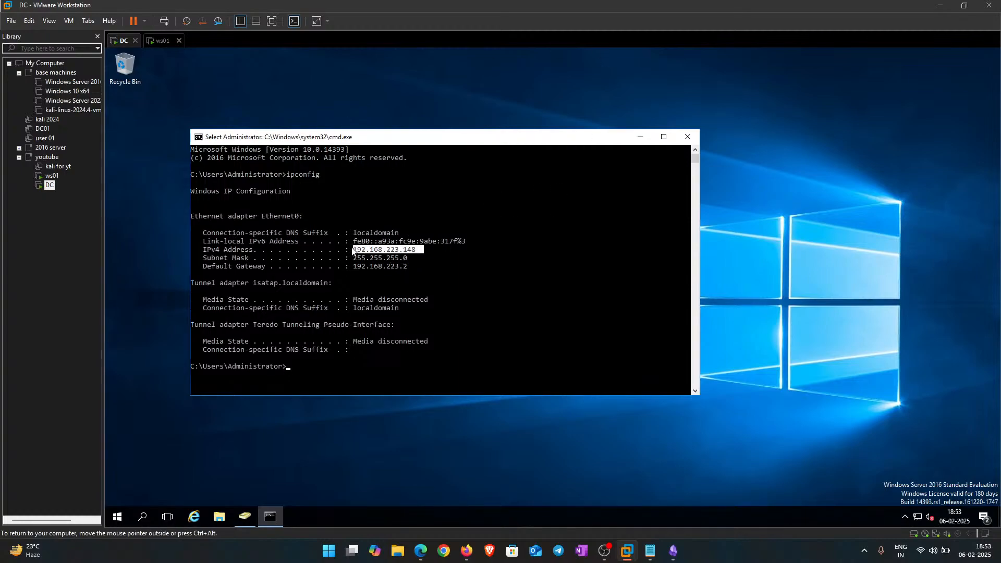
{"action": "left_click", "coordinate": [406, 283]}
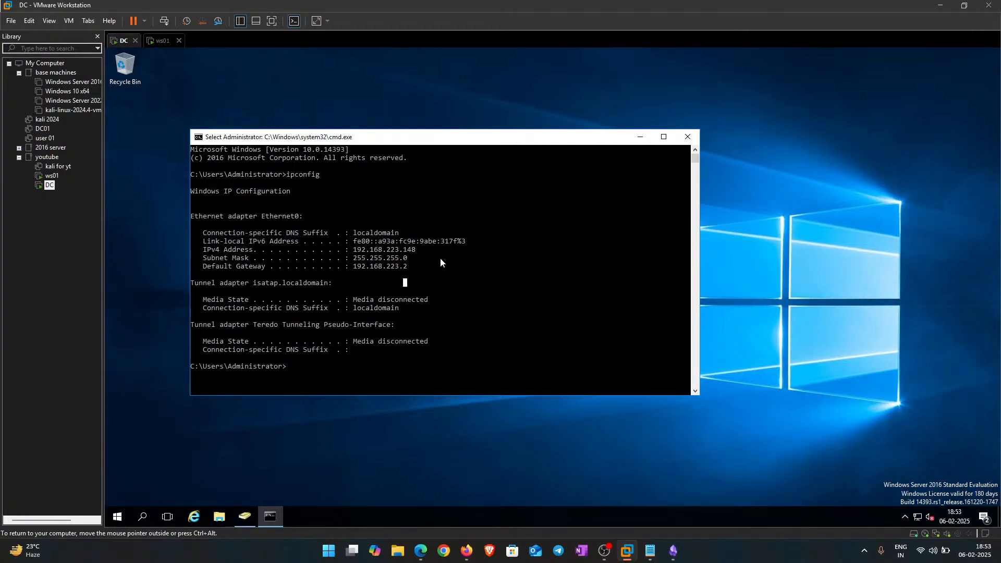
{"action": "left_click", "coordinate": [162, 42]}
{"action": "left_click", "coordinate": [602, 383]}
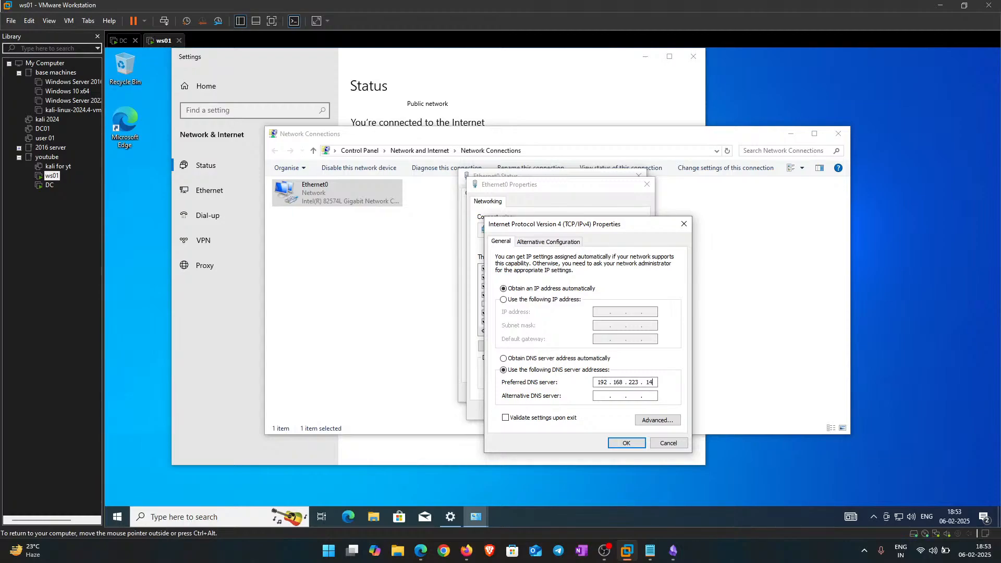
Step: Complete ws01's preferred DNS server as 192.168.223.148 and confirm the IPv4 settings
{"action": "left_click", "coordinate": [121, 41]}
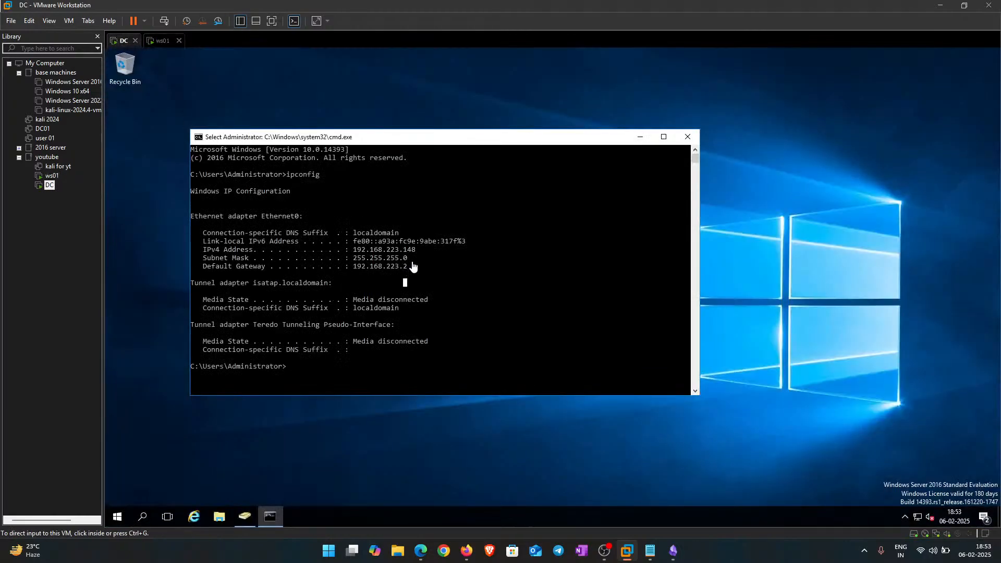
{"action": "left_click", "coordinate": [159, 41]}
{"action": "left_click", "coordinate": [652, 383]}
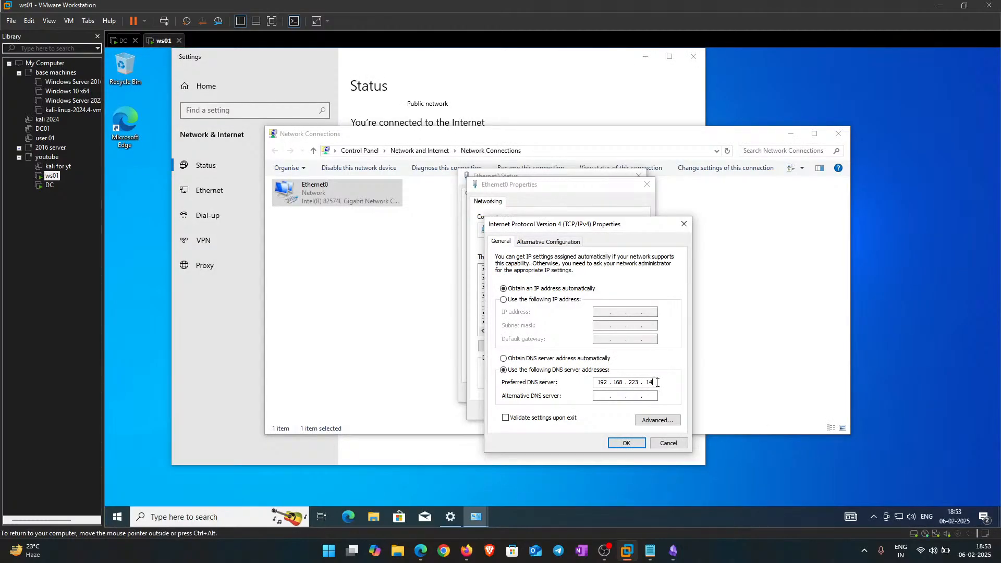
{"action": "left_click", "coordinate": [626, 443]}
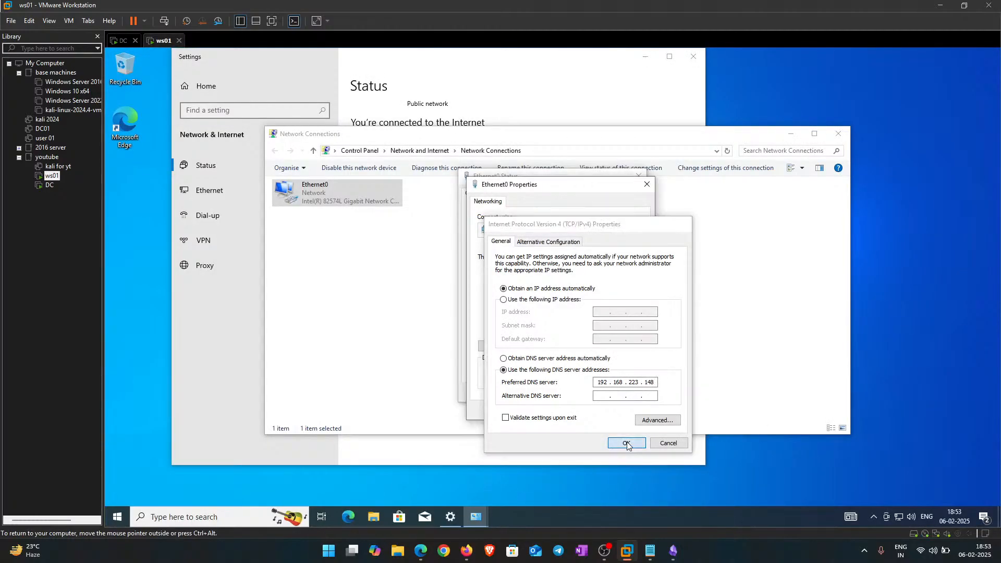
Step: Close the Ethernet0 properties, status, Network Connections and network settings windows
{"action": "left_click", "coordinate": [593, 408]}
{"action": "left_click", "coordinate": [624, 392]}
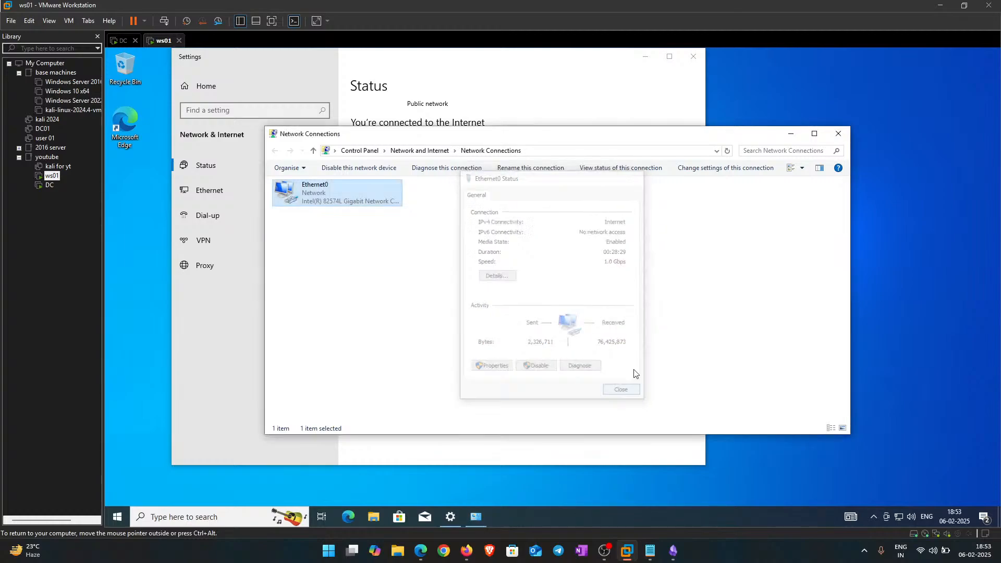
{"action": "left_click", "coordinate": [838, 134]}
{"action": "left_click", "coordinate": [693, 56]}
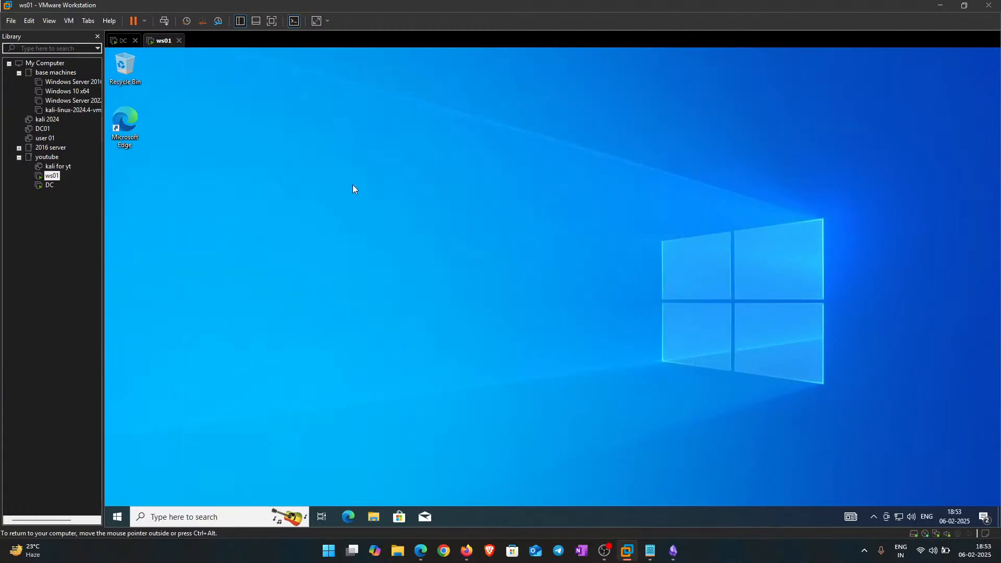
{"action": "right_click", "coordinate": [353, 185]}
{"action": "left_click", "coordinate": [392, 218]}
Step: Search 'view' in ws01's Start menu and open the PC name (About) settings
{"action": "key", "text": "super"}
{"action": "type", "text": "vi"}
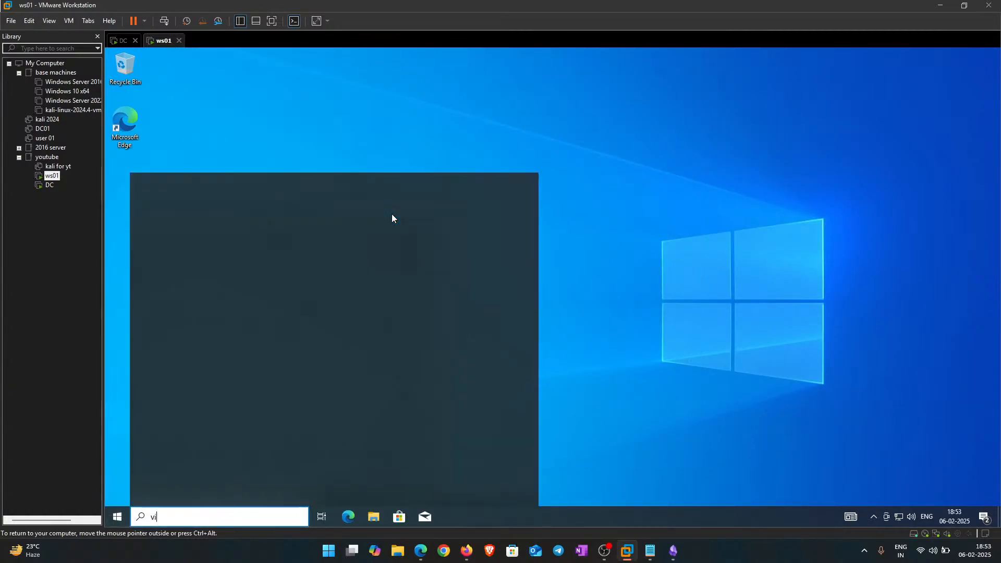
{"action": "type", "text": "ew"}
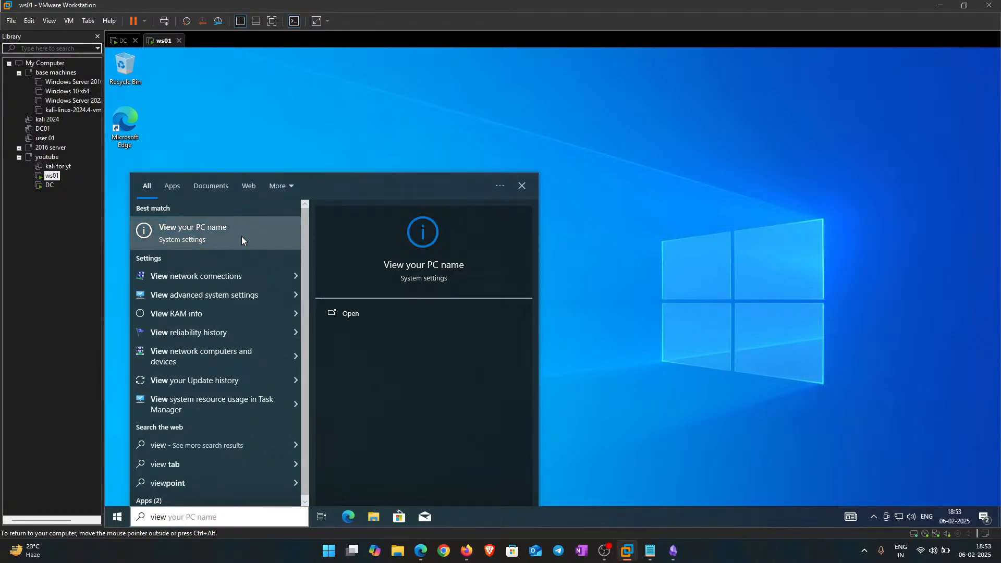
{"action": "left_click", "coordinate": [237, 234]}
{"action": "scroll", "coordinate": [417, 338], "scroll_direction": "down", "scroll_amount": 5}
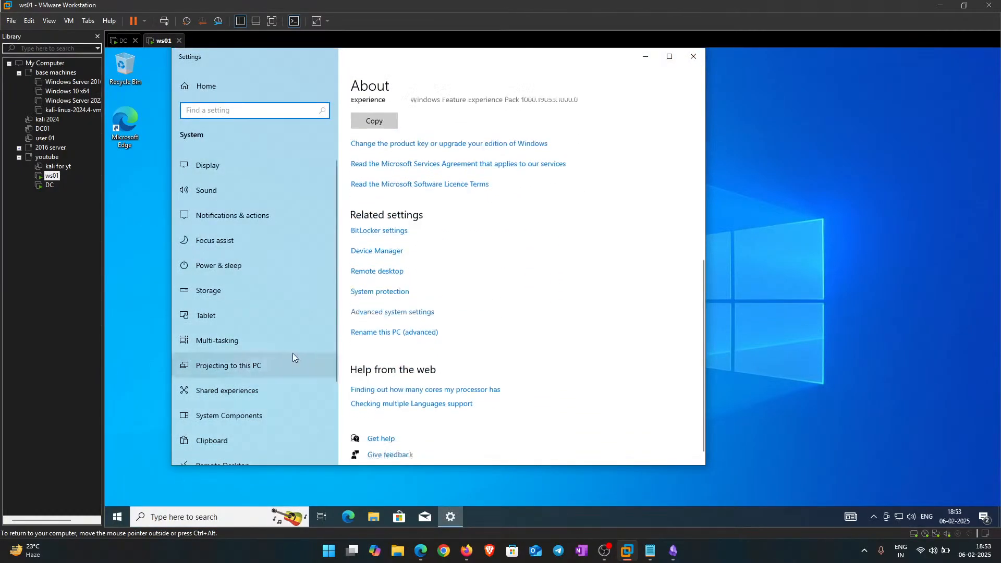
Step: In ws01's advanced computer name changes, select Domain membership and type pokkie.local
{"action": "left_click", "coordinate": [383, 326]}
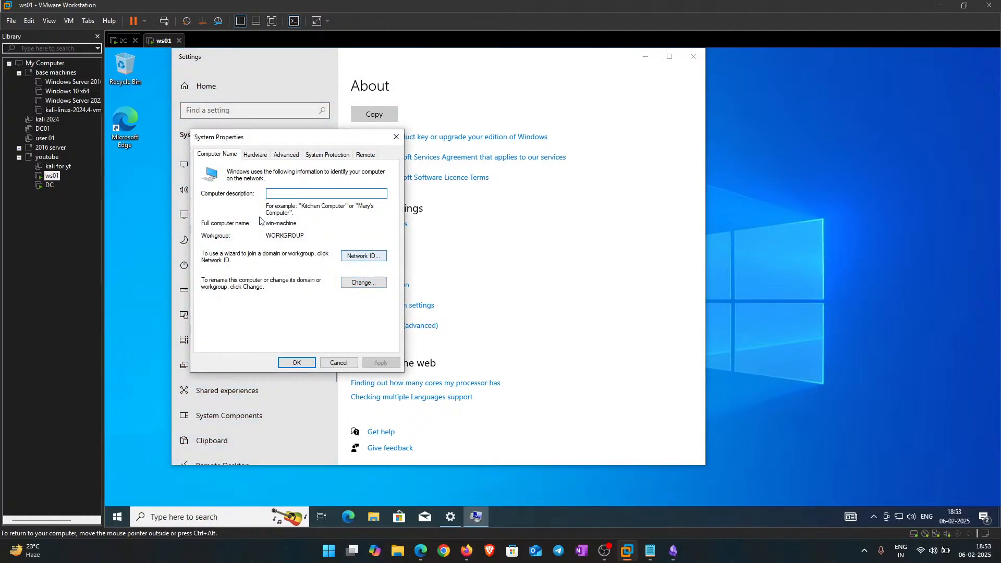
{"action": "left_click", "coordinate": [286, 155]}
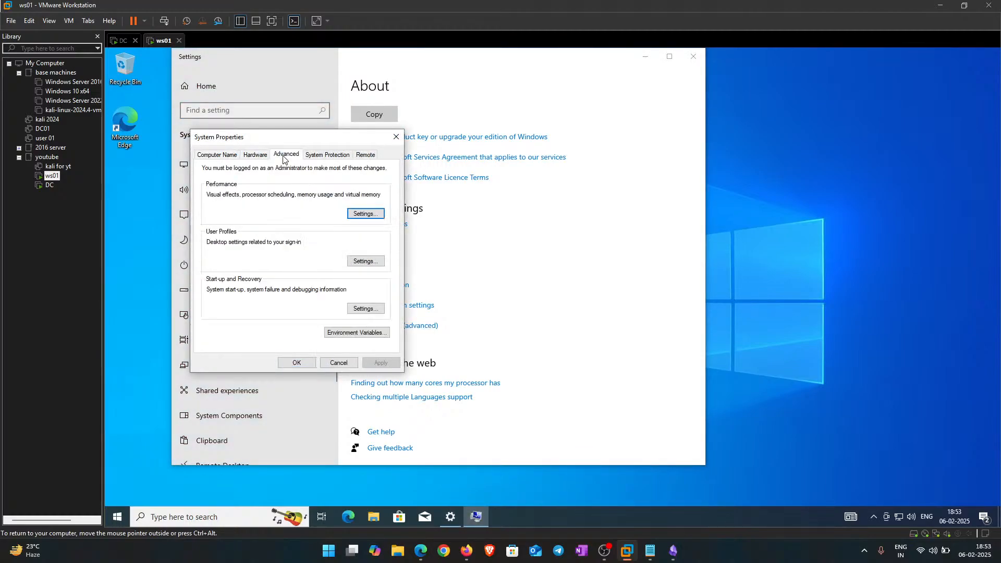
{"action": "left_click", "coordinate": [217, 154]}
{"action": "left_click", "coordinate": [366, 284]}
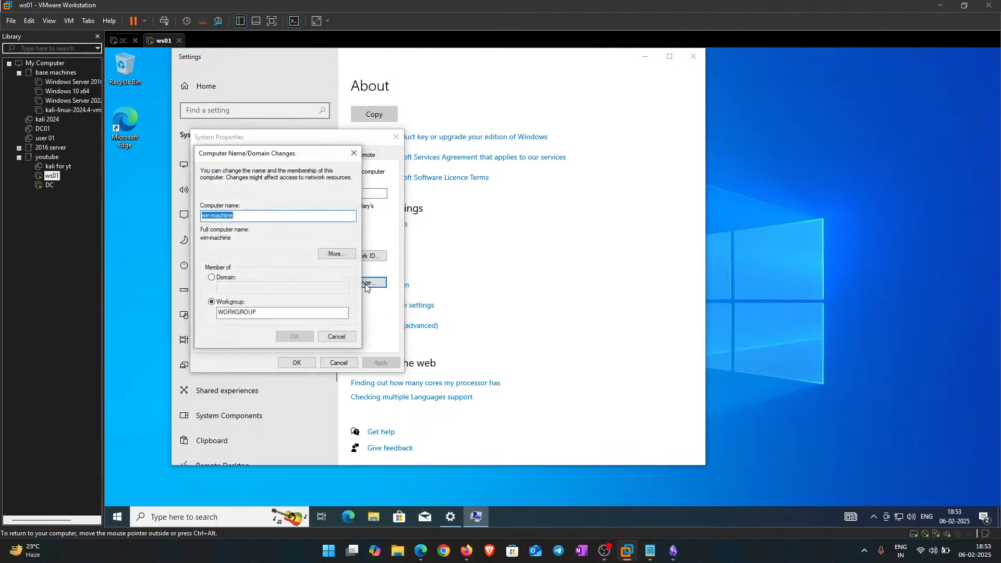
{"action": "left_click", "coordinate": [212, 278]}
{"action": "left_click", "coordinate": [229, 287]}
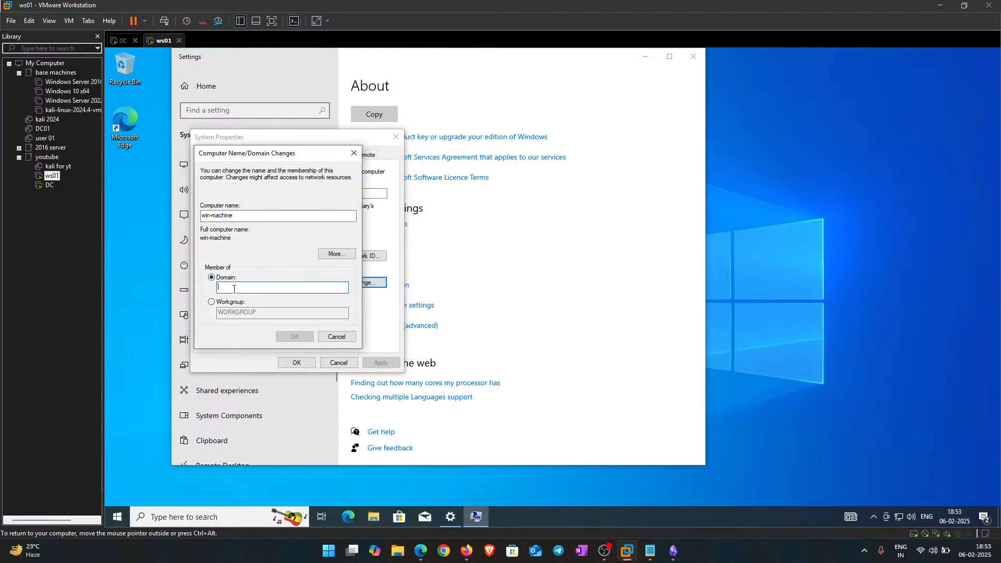
{"action": "left_click_drag", "start_coordinate": [257, 155], "coordinate": [655, 121]}
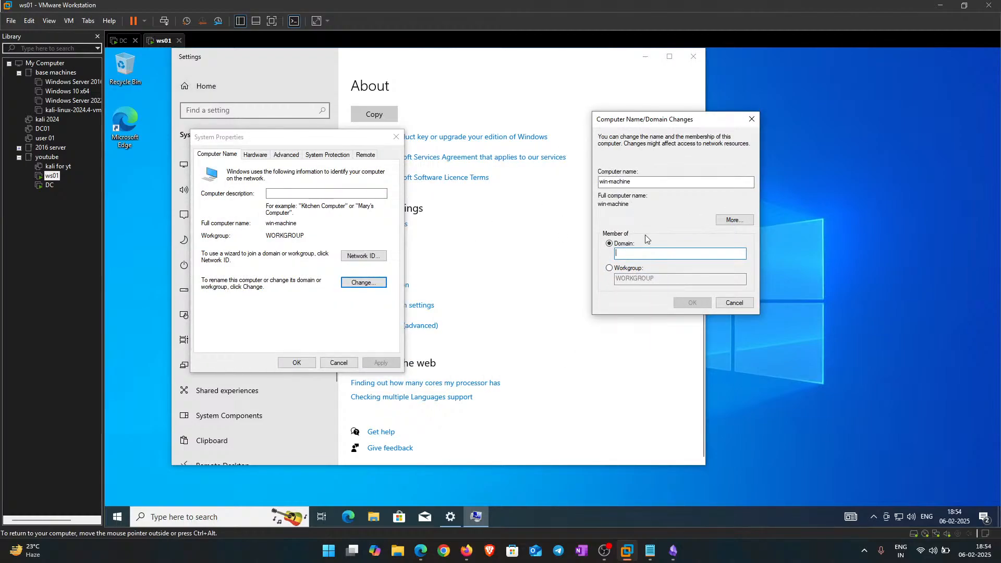
{"action": "type", "text": "pokk"}
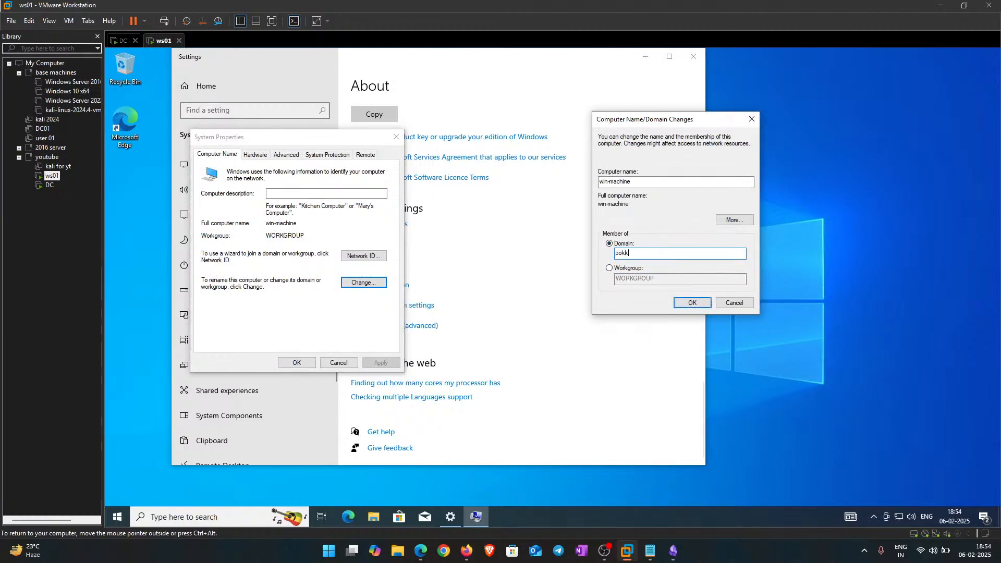
{"action": "type", "text": "ie.local"}
Step: Submit the pokkie.local join with a domain account's user name and password, which is rejected as incorrect
{"action": "key", "text": "Return"}
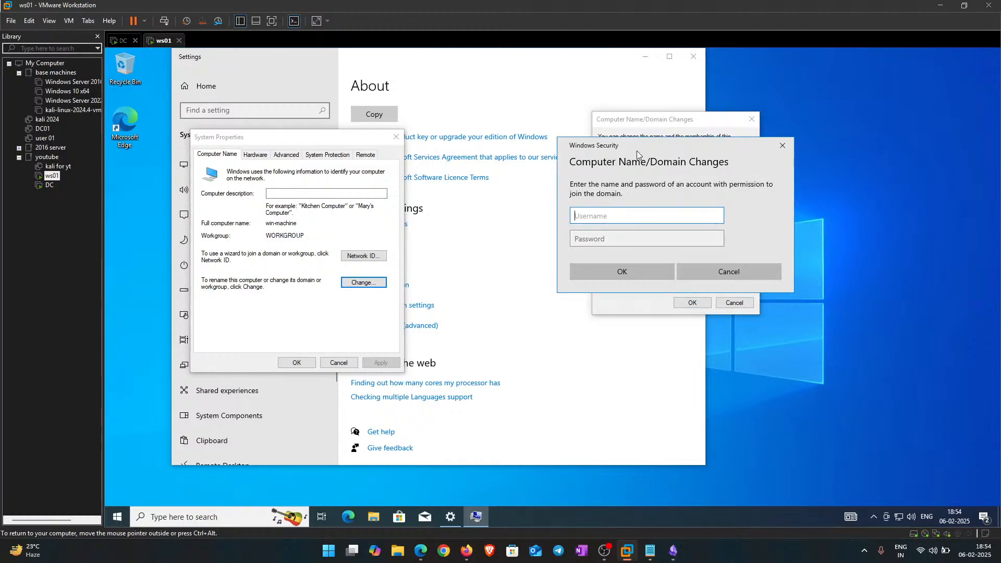
{"action": "left_click_drag", "start_coordinate": [637, 152], "coordinate": [474, 170]}
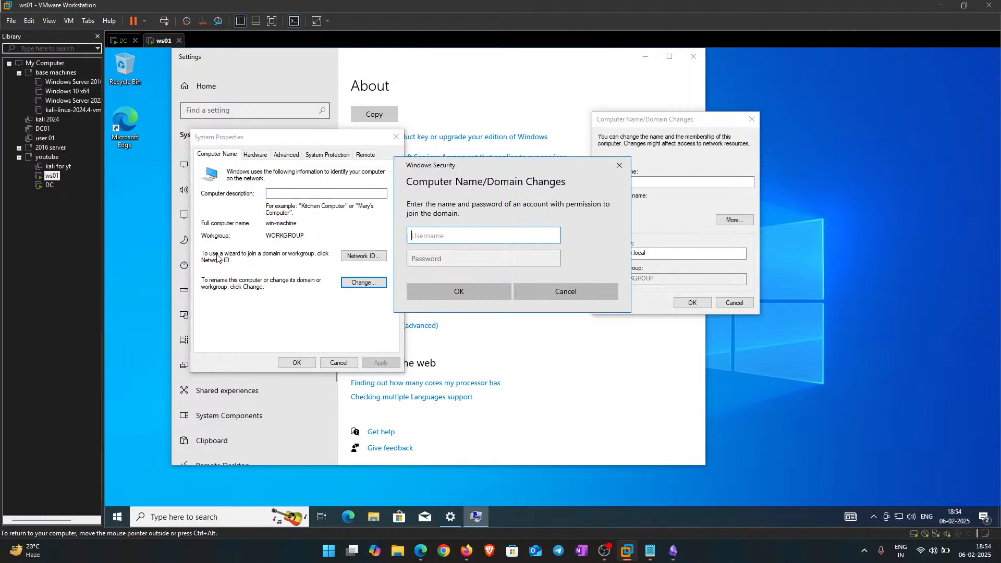
{"action": "type", "text": "pokkie\\nehaal"}
{"action": "key", "text": "Tab"}
{"action": "key", "text": "Caps_Lock"}
{"action": "type", "text": "●"}
{"action": "key", "text": "Caps_Lock"}
{"action": "type", "text": "●"}
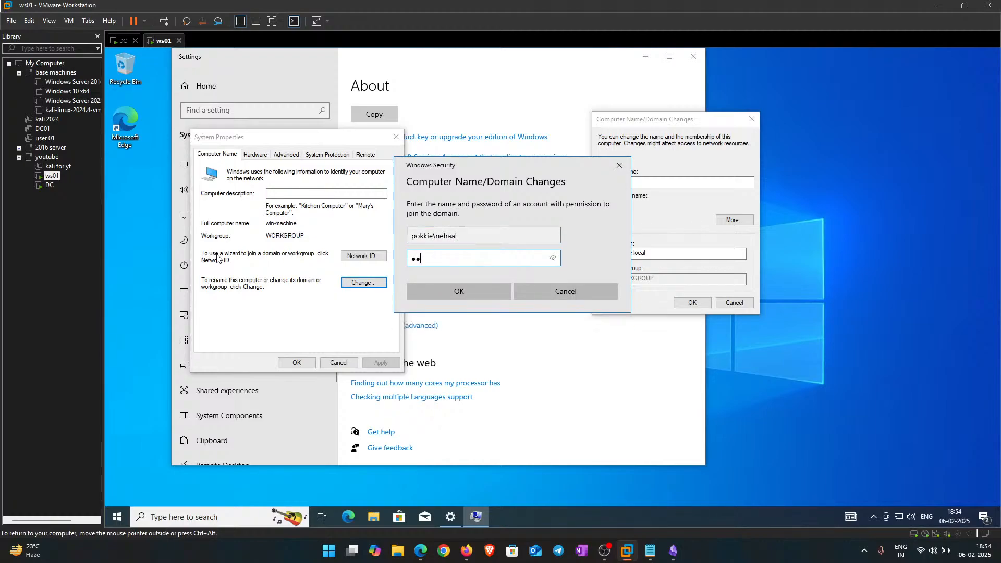
{"action": "type", "text": "●●●●●"}
{"action": "key", "text": "Return"}
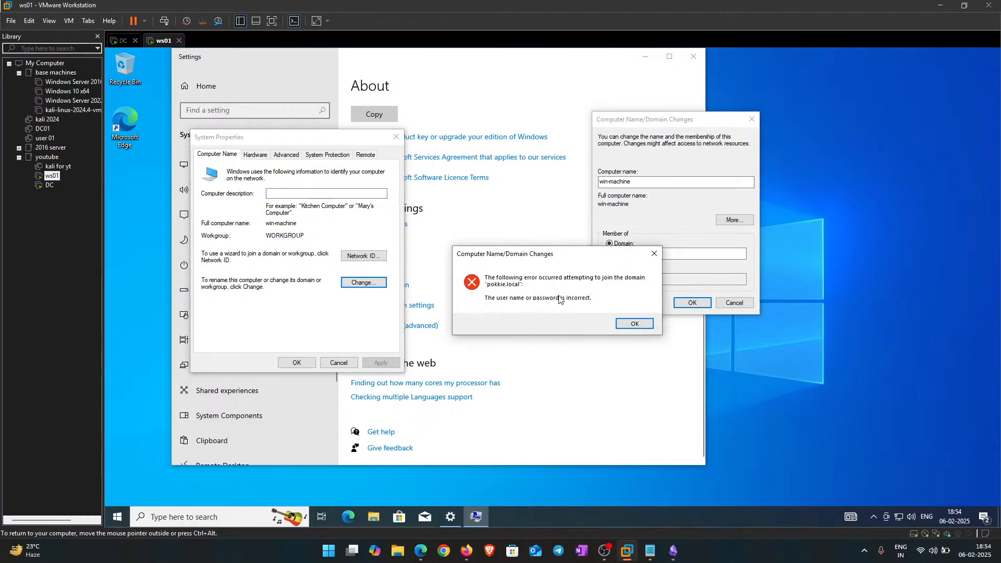
{"action": "left_click", "coordinate": [635, 323]}
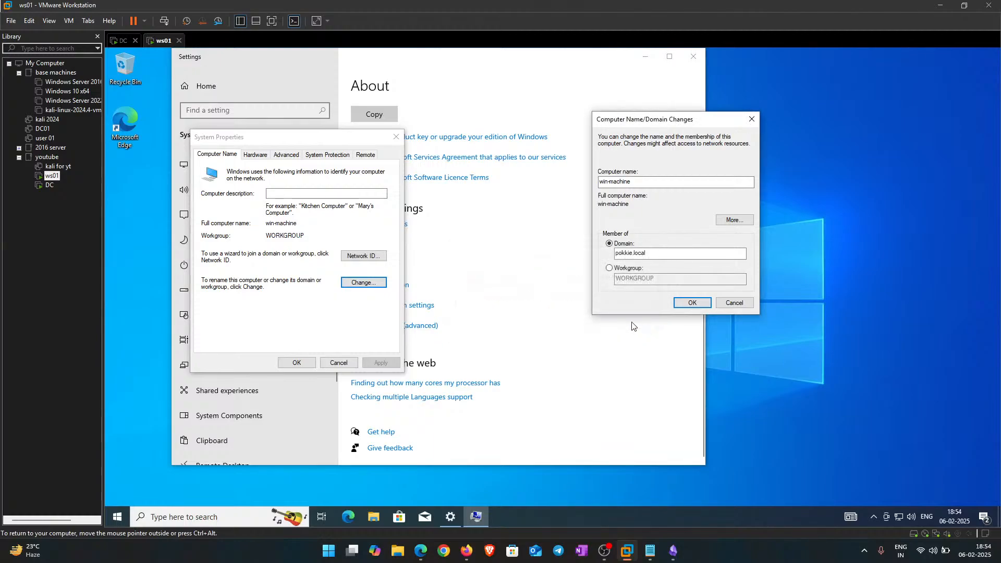
{"action": "left_click", "coordinate": [687, 302]}
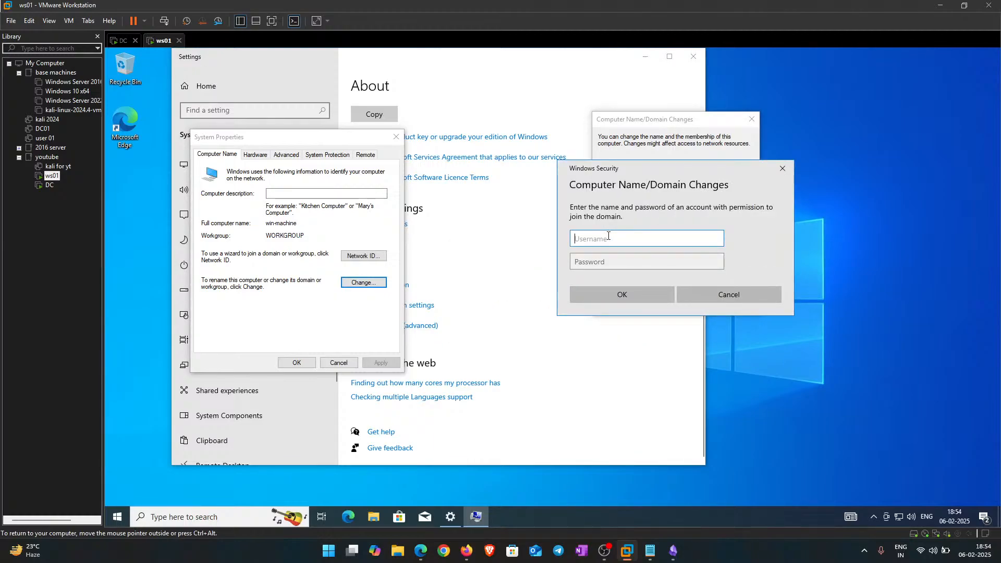
{"action": "type", "text": "nehaal"}
{"action": "key", "text": "Tab"}
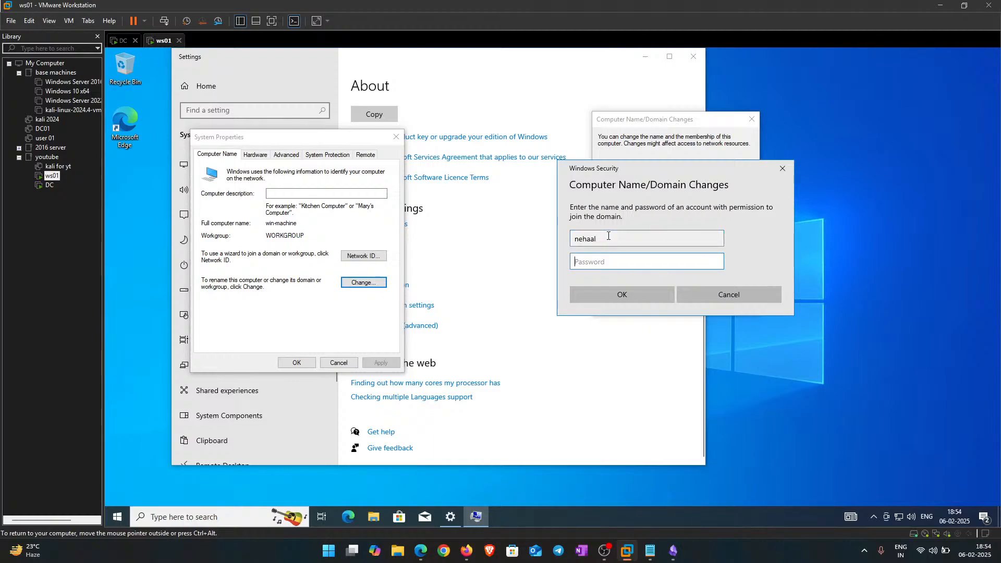
{"action": "type", "text": "••••••"}
{"action": "key", "text": "Return"}
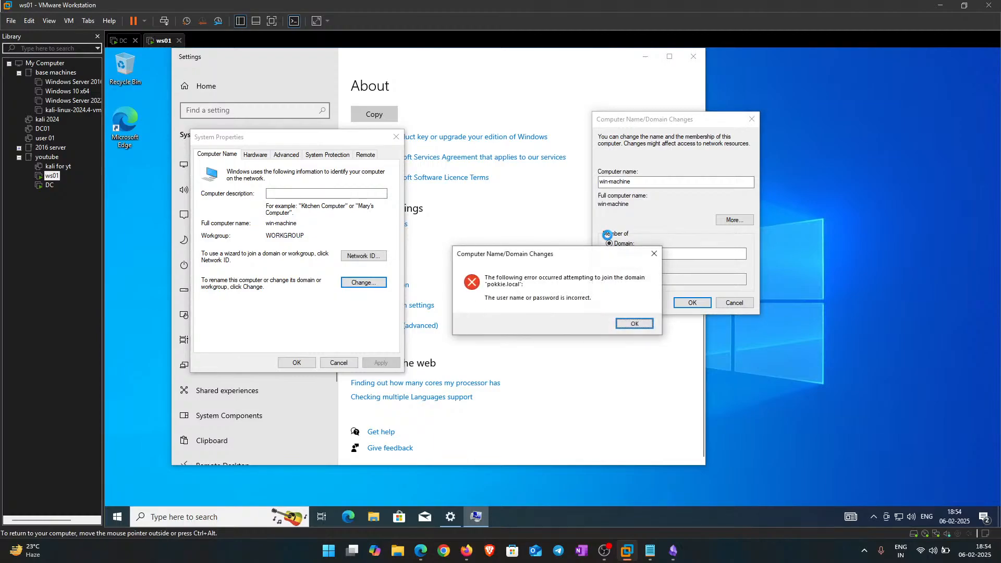
{"action": "left_click", "coordinate": [650, 551]}
{"action": "scroll", "coordinate": [422, 353], "scroll_direction": "up", "scroll_amount": 2}
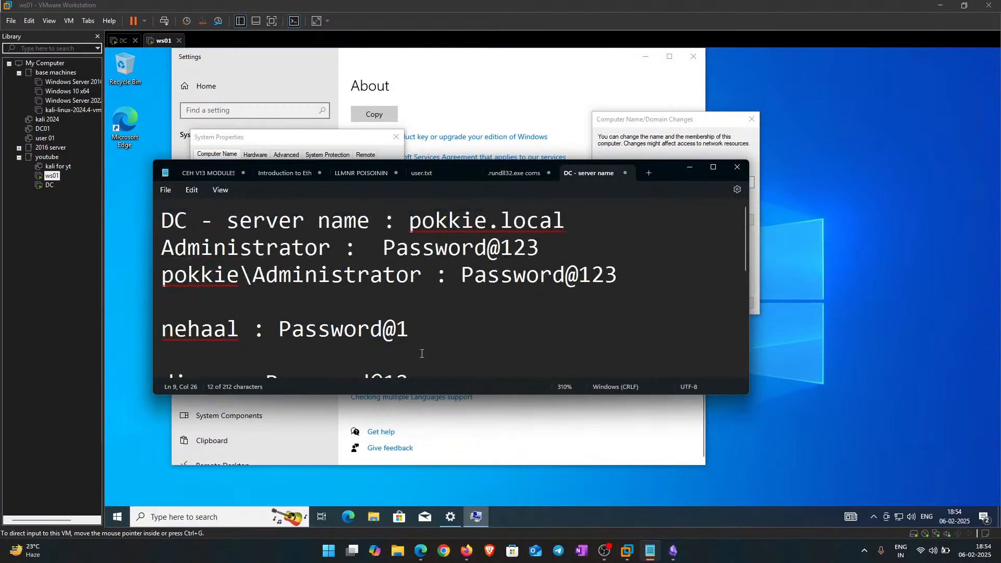
{"action": "left_click", "coordinate": [689, 167]}
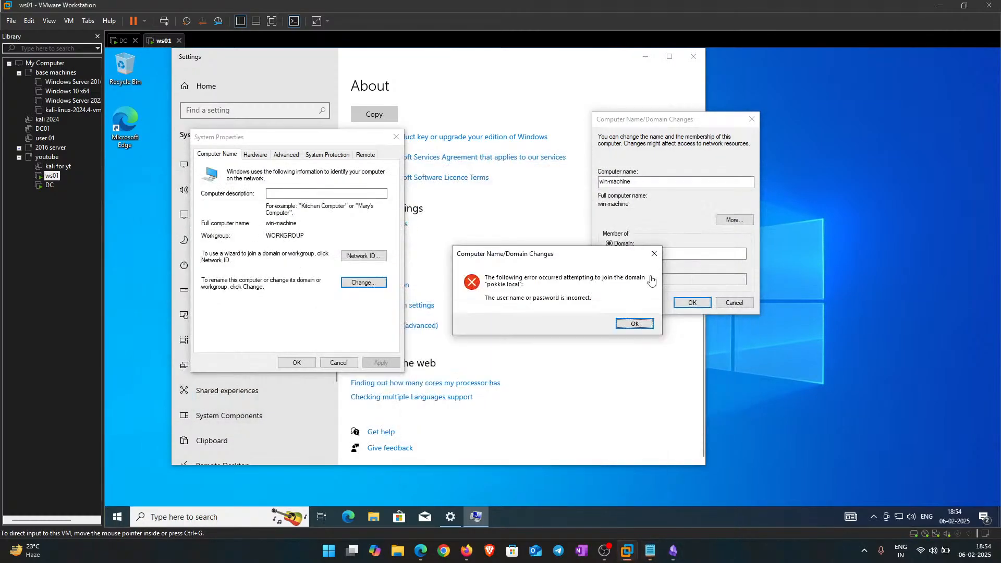
{"action": "left_click", "coordinate": [637, 317]}
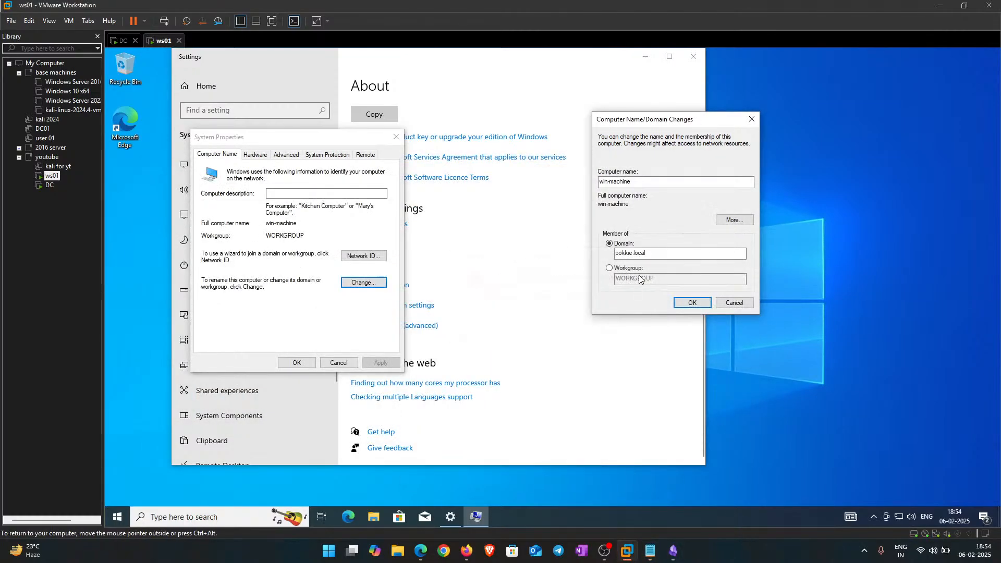
Step: Retry the pokkie.local join, entering the domain user name and password in Windows Security
{"action": "left_click", "coordinate": [694, 303]}
{"action": "type", "text": "ne"}
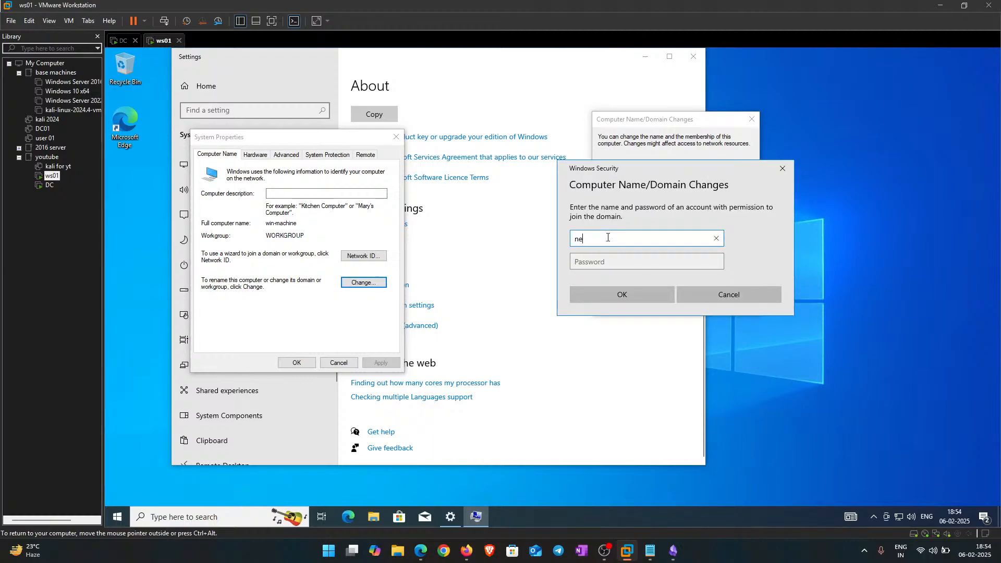
{"action": "type", "text": "haal"}
{"action": "key", "text": "Tab"}
{"action": "type", "text": "••"}
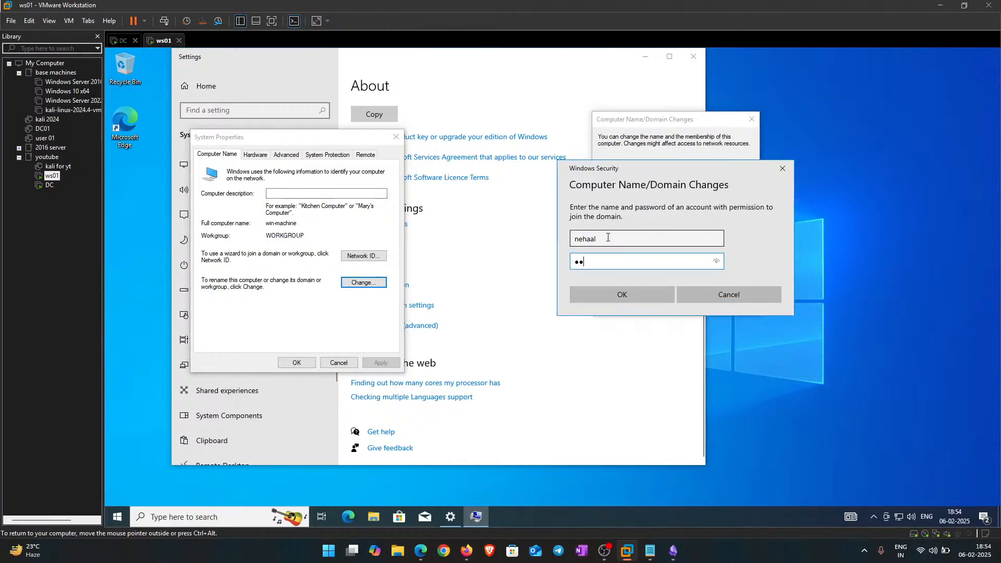
{"action": "type", "text": "•"}
{"action": "key", "text": "BackSpace"}
{"action": "key", "text": "BackSpace"}
{"action": "key", "text": "BackSpace"}
{"action": "key", "text": "Caps_Lock"}
{"action": "type", "text": "•"}
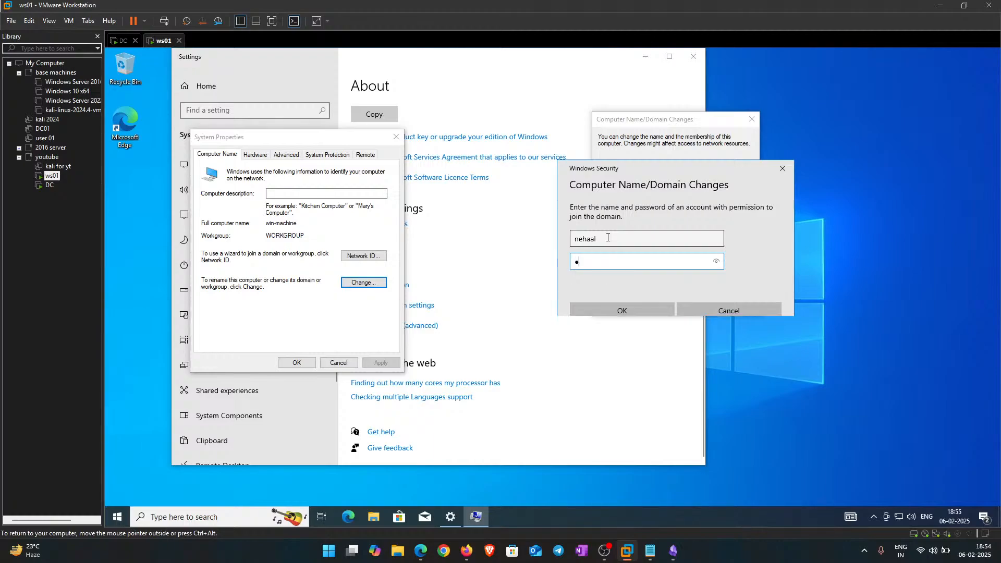
{"action": "key", "text": "Caps_Lock"}
{"action": "type", "text": "•••••••"}
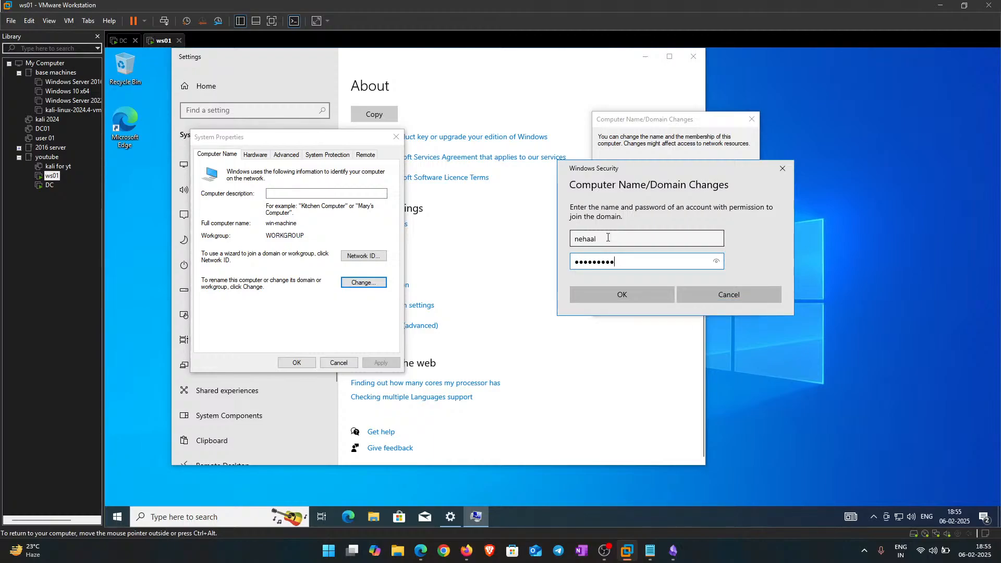
{"action": "key", "text": "Return"}
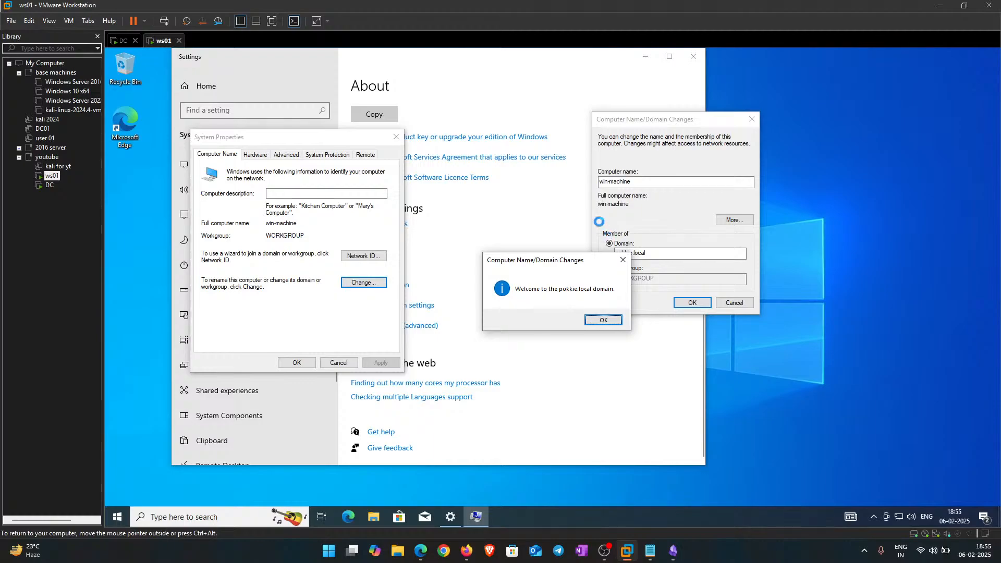
Step: Acknowledge the domain welcome and restart-required messages, then close System Properties
{"action": "left_click_drag", "start_coordinate": [531, 264], "coordinate": [498, 251]}
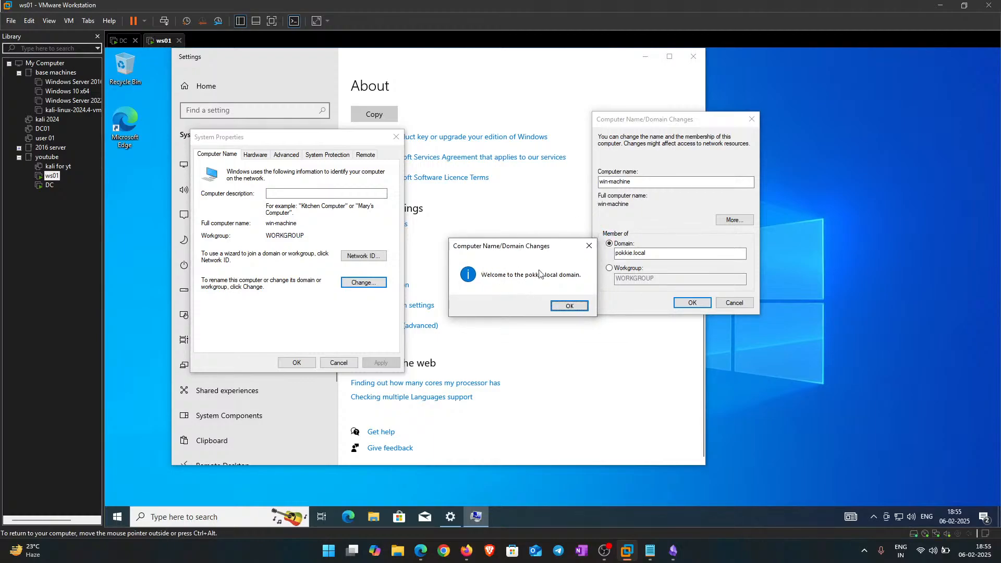
{"action": "left_click", "coordinate": [561, 306]}
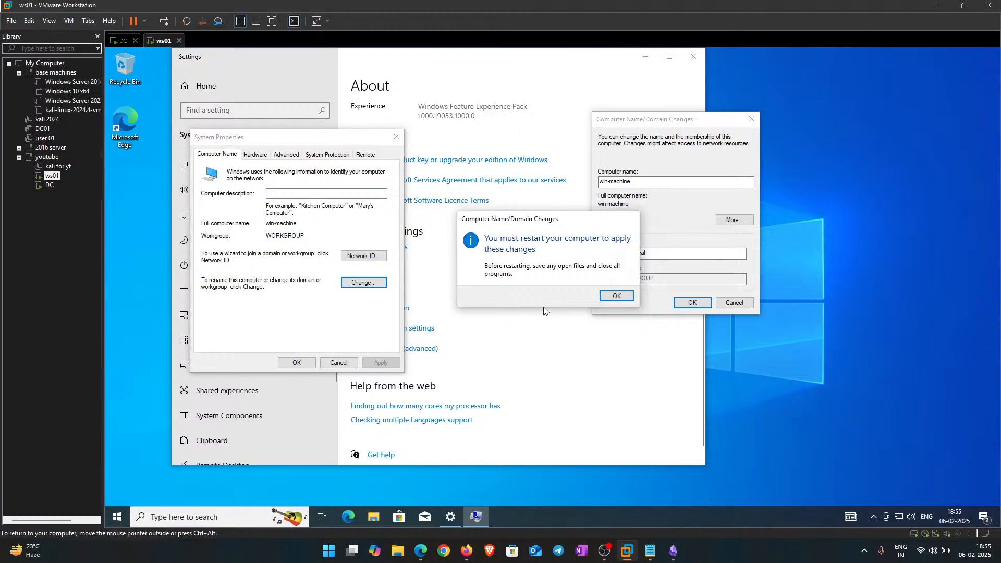
{"action": "left_click", "coordinate": [616, 296]}
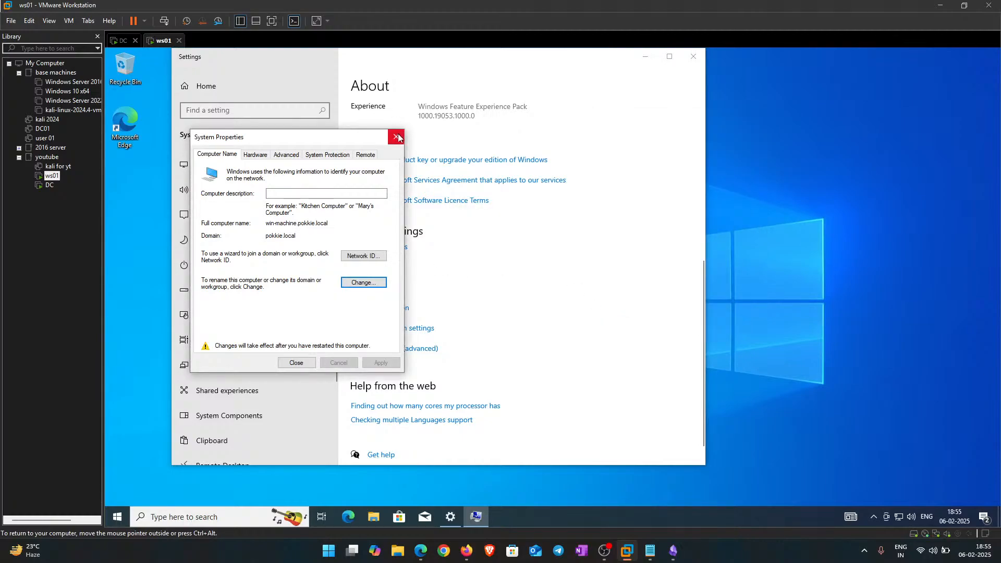
{"action": "left_click", "coordinate": [396, 136]}
Step: Restart ws01 now to apply the domain join and switch to the DC machine
{"action": "left_click", "coordinate": [562, 291]}
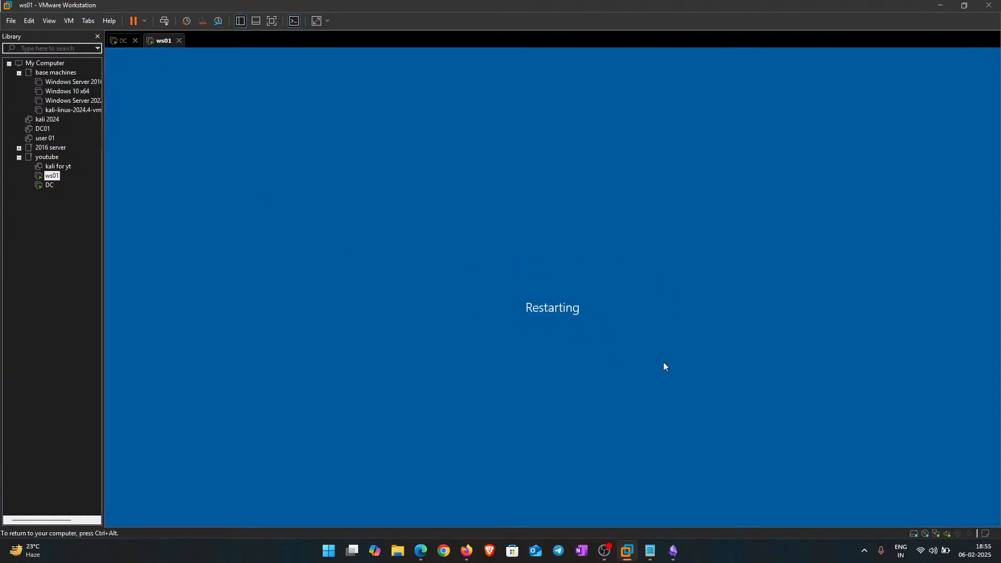
{"action": "left_click", "coordinate": [124, 41]}
Step: Close the DC's command prompt and show pokkie.local's Computers container in AD Users and Computers
{"action": "left_click", "coordinate": [687, 137]}
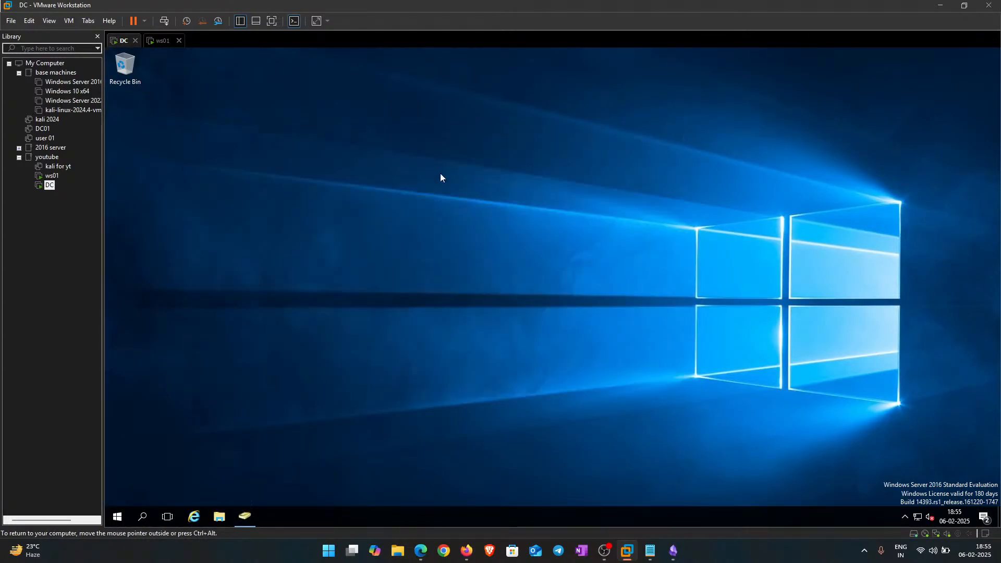
{"action": "right_click", "coordinate": [427, 160]}
{"action": "left_click", "coordinate": [455, 190]}
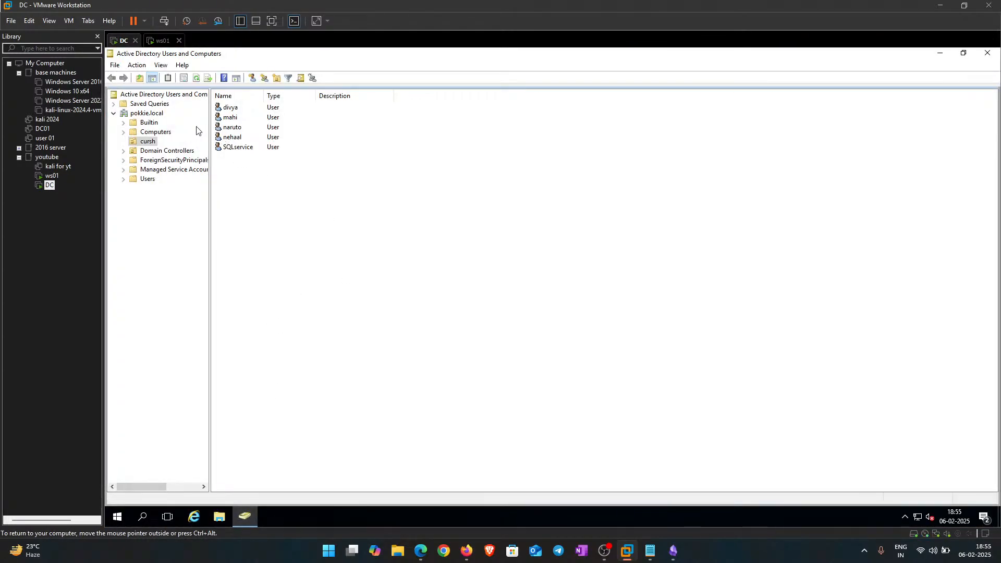
{"action": "left_click", "coordinate": [156, 134]}
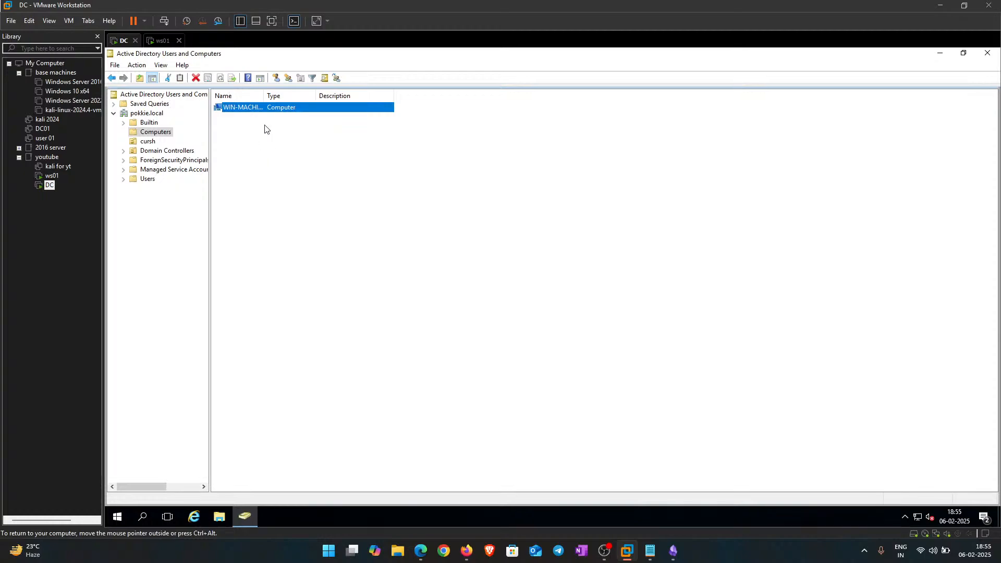
Step: Widen the Name column and highlight the WIN-MACHINE entry to read it in full
{"action": "left_click_drag", "start_coordinate": [264, 96], "coordinate": [364, 107]}
{"action": "left_click_drag", "start_coordinate": [253, 185], "coordinate": [224, 107]}
{"action": "left_click", "coordinate": [295, 240]}
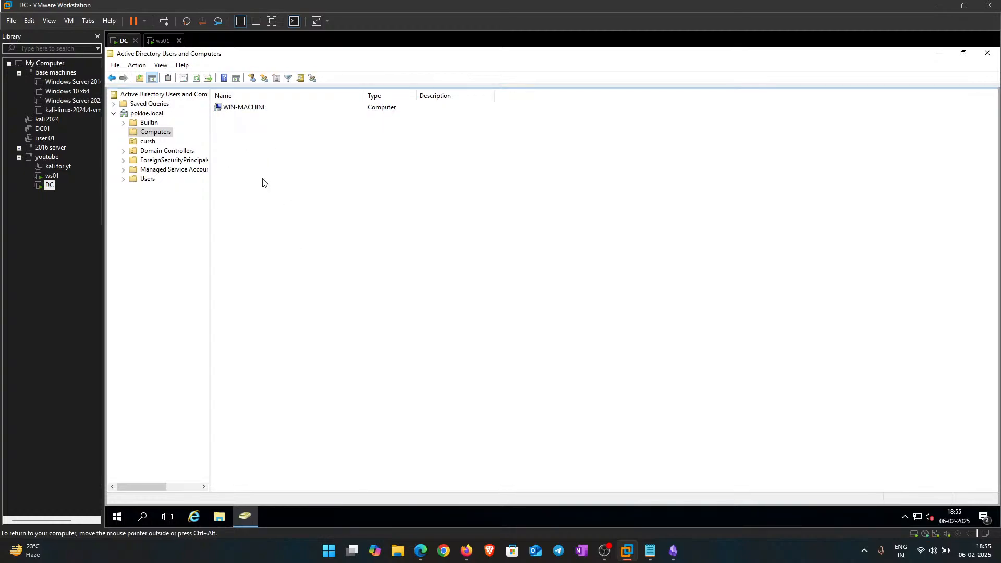
{"action": "left_click_drag", "start_coordinate": [263, 182], "coordinate": [244, 104]}
{"action": "left_click", "coordinate": [288, 257]}
{"action": "left_click_drag", "start_coordinate": [291, 229], "coordinate": [225, 108]}
{"action": "left_click", "coordinate": [336, 282]}
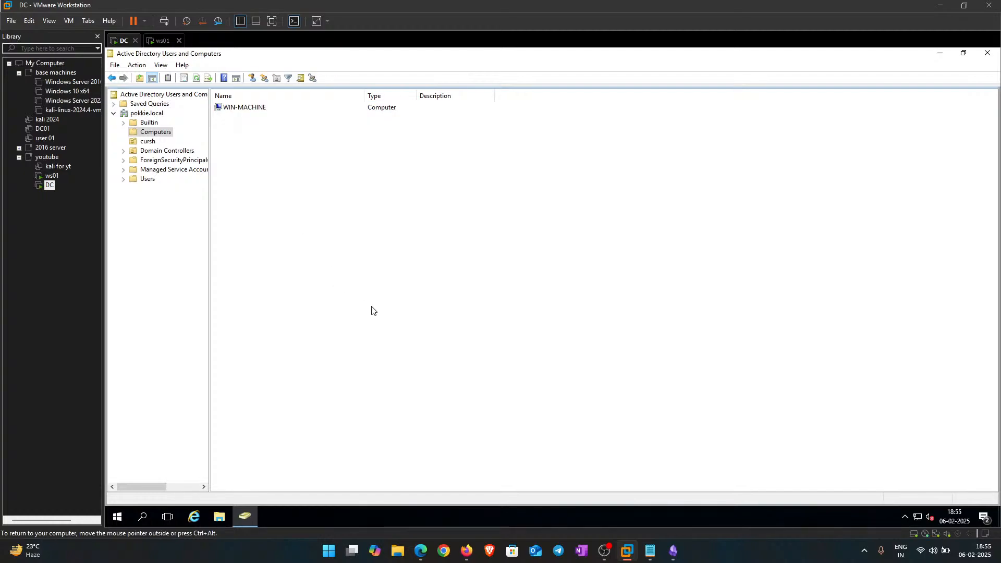
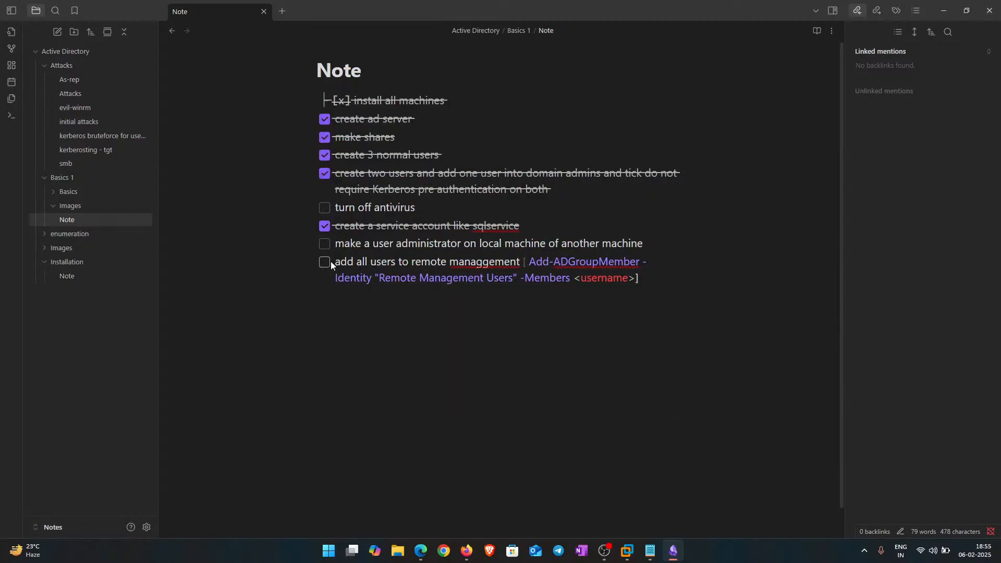
Step: Tick off the 'add all users to remote managgement' task in the Basics 1 Note checklist
{"action": "left_click", "coordinate": [325, 262]}
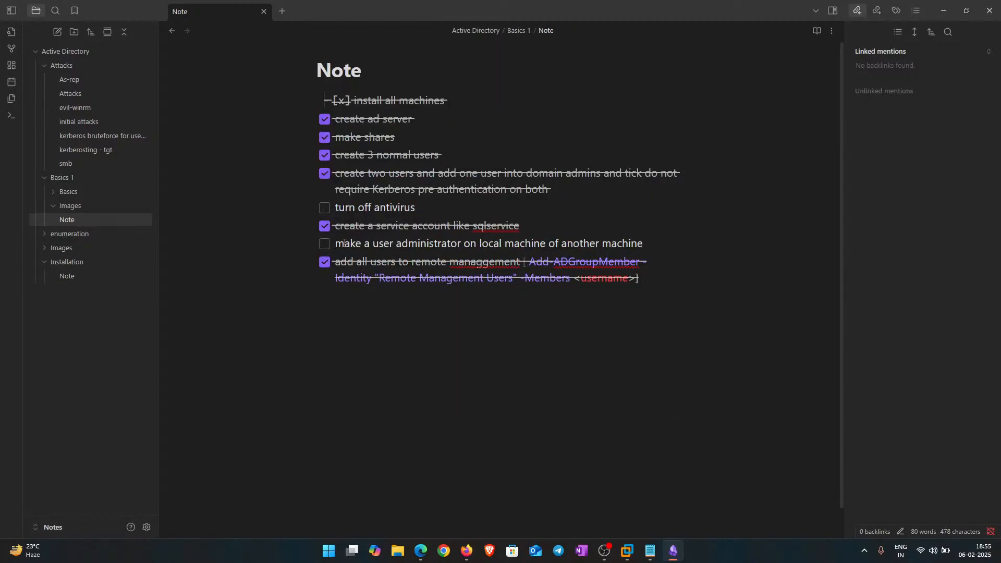
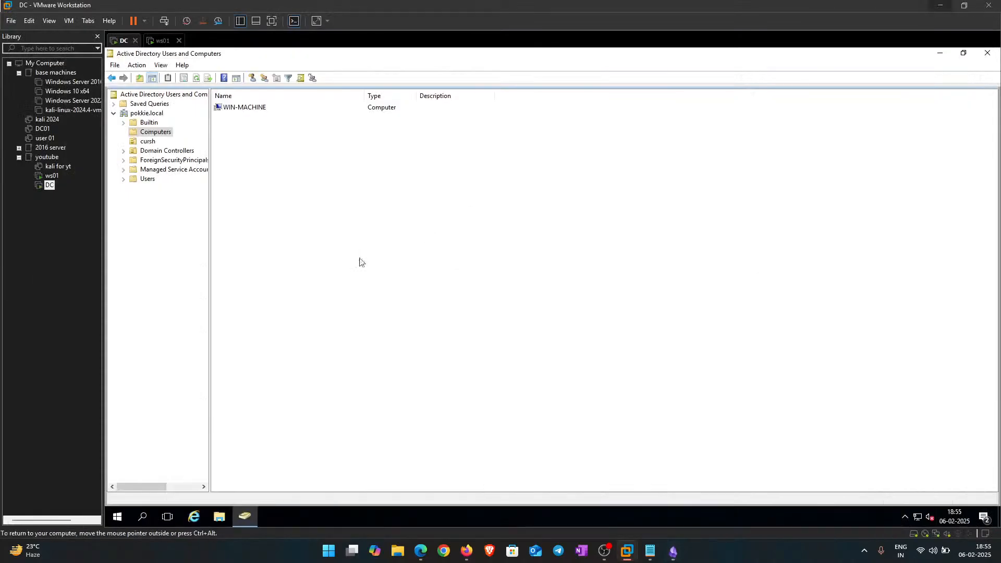
Step: On the ws01 VM lock screen, choose Other user and enter the domain username
{"action": "left_click", "coordinate": [163, 41]}
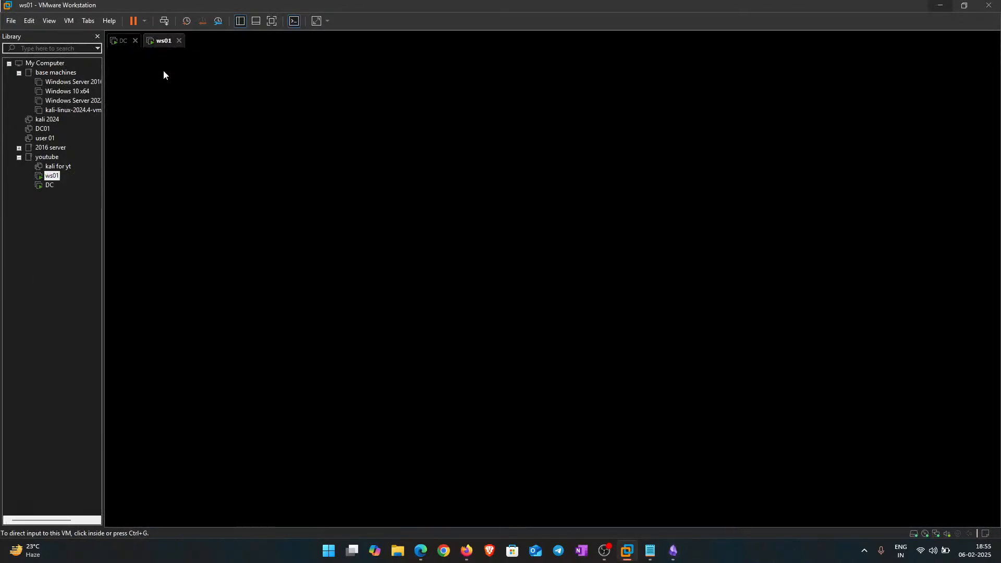
{"action": "left_click", "coordinate": [499, 269]}
{"action": "left_click", "coordinate": [361, 268]}
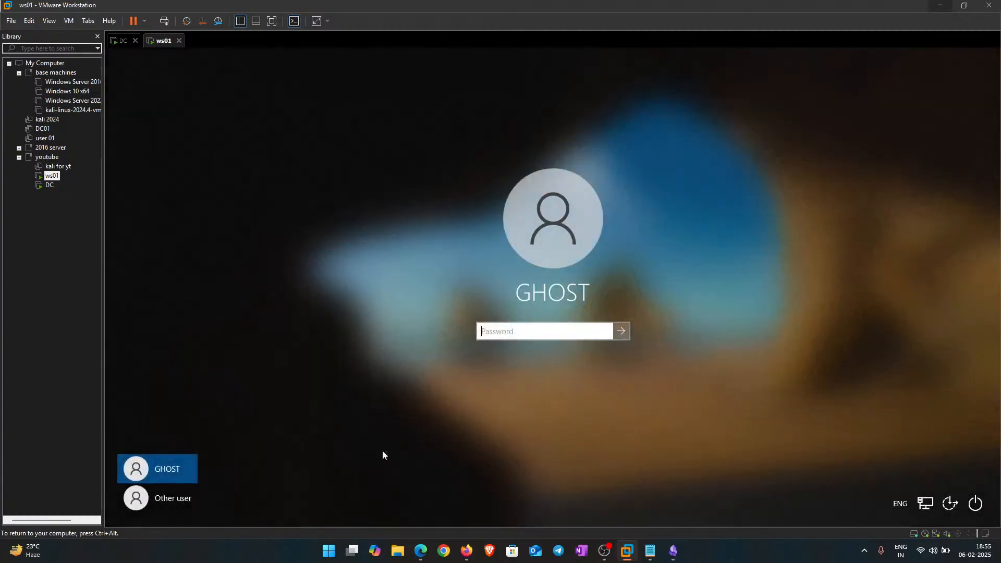
{"action": "left_click", "coordinate": [152, 499]}
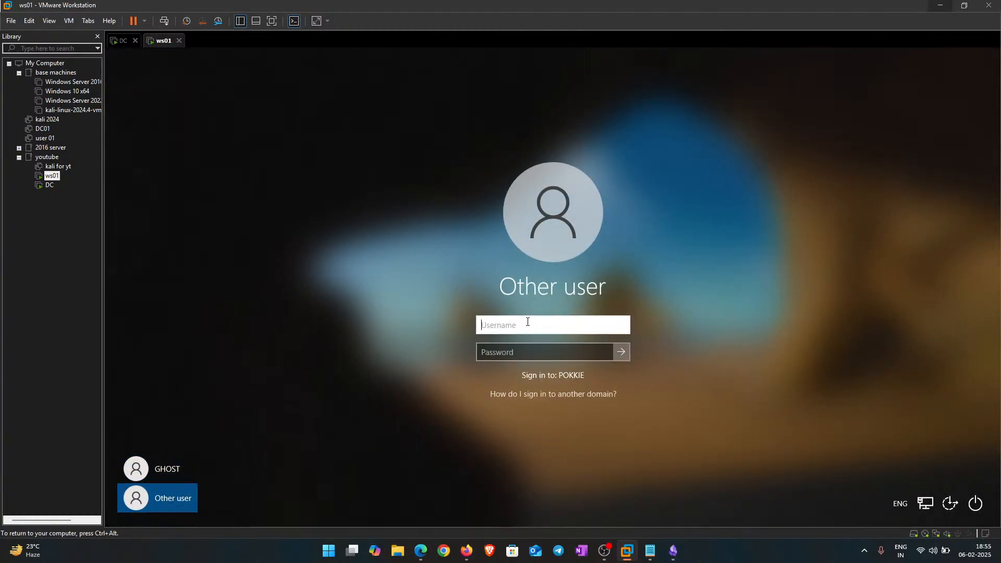
{"action": "type", "text": "nehaal"}
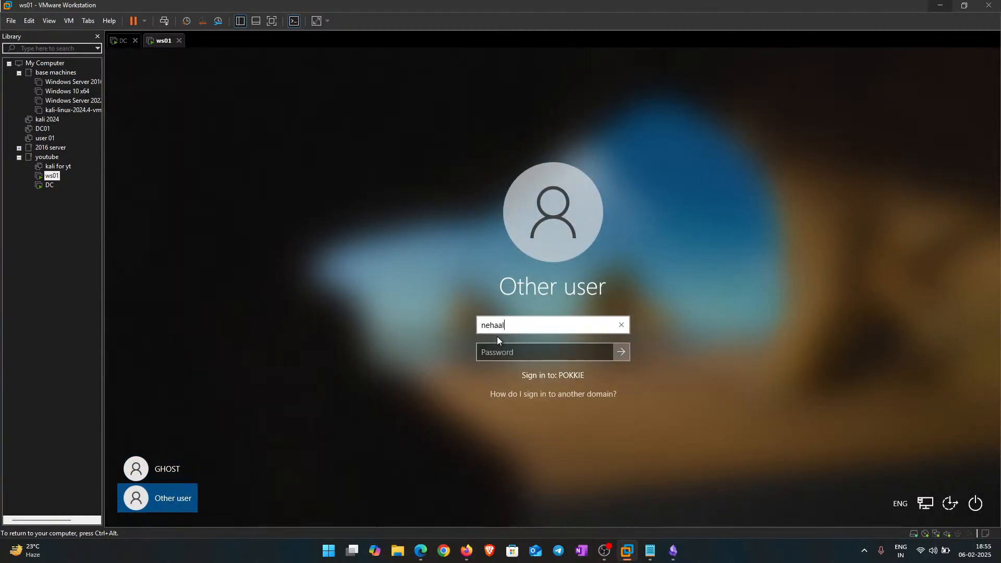
{"action": "key", "text": "Tab"}
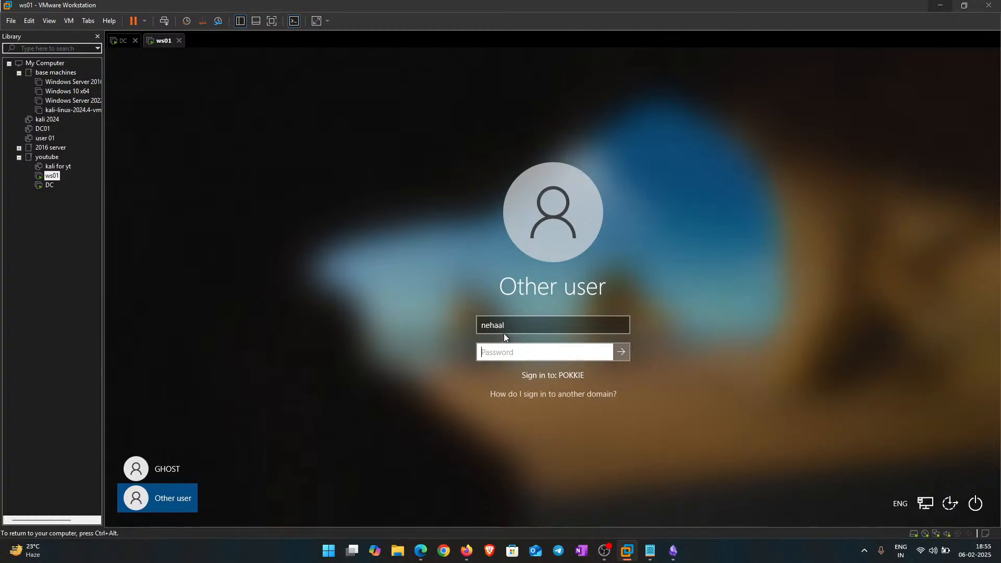
Step: Enter the account password, sign in, and wait for the ws01 desktop to load
{"action": "left_click", "coordinate": [519, 326]}
{"action": "left_click", "coordinate": [509, 351]}
{"action": "key", "text": "Caps_Lock"}
{"action": "type", "text": "•"}
{"action": "key", "text": "Caps_Lock"}
{"action": "type", "text": "•"}
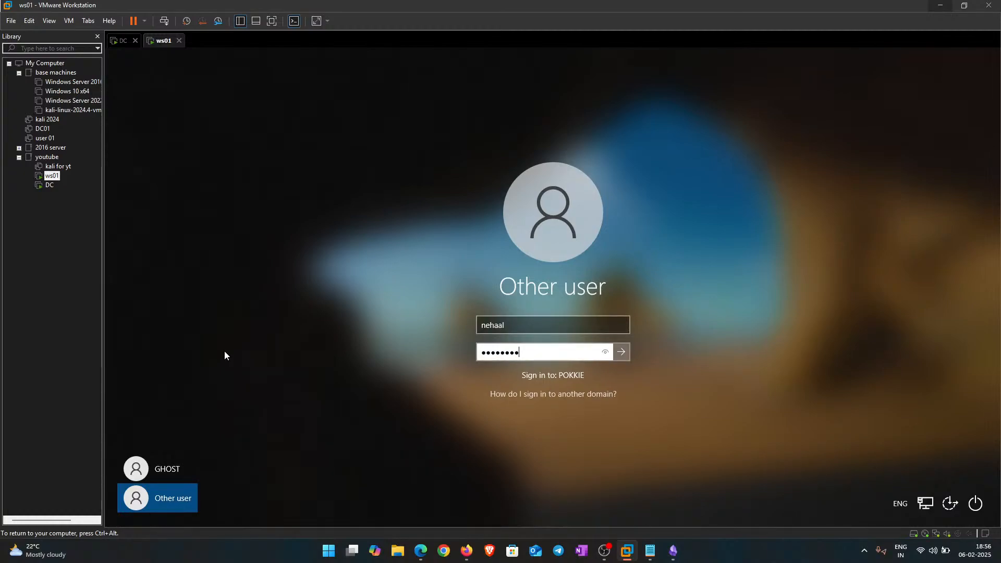
{"action": "key", "text": "Return"}
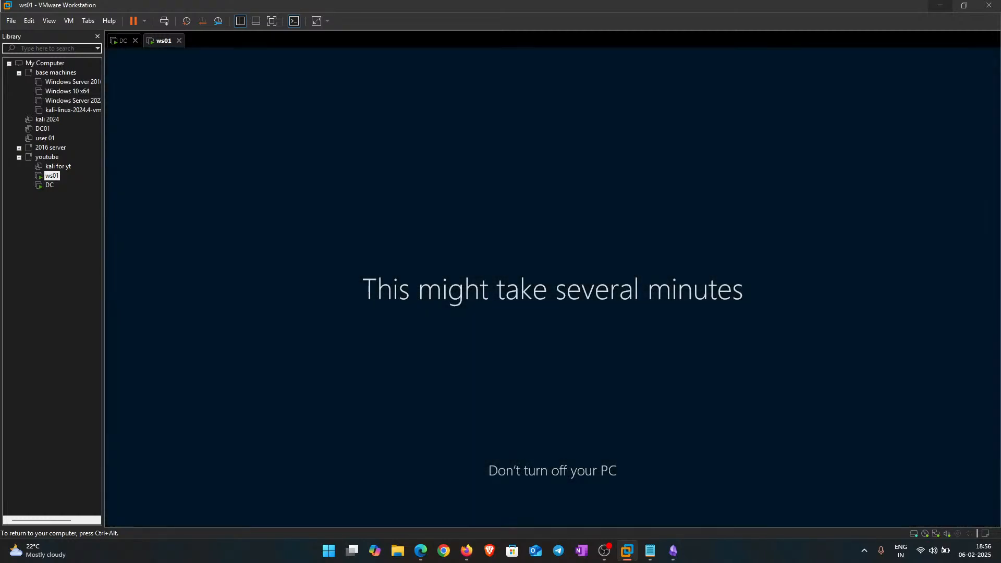
{"action": "left_click", "coordinate": [124, 41]}
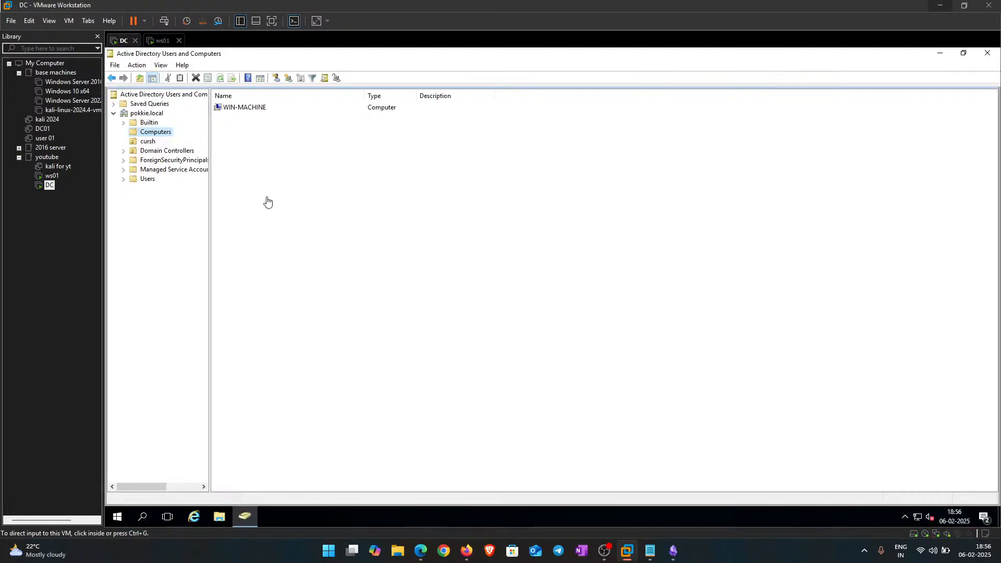
{"action": "left_click", "coordinate": [163, 40]}
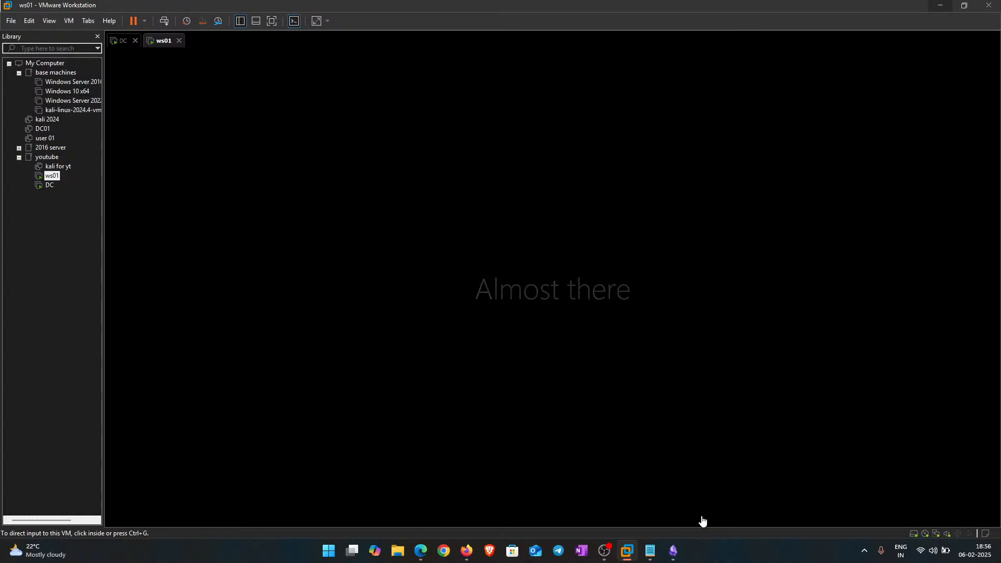
Step: Dismiss the Edge welcome dialog on ws01 and refresh the desktop
{"action": "mouse_move", "coordinate": [674, 554]}
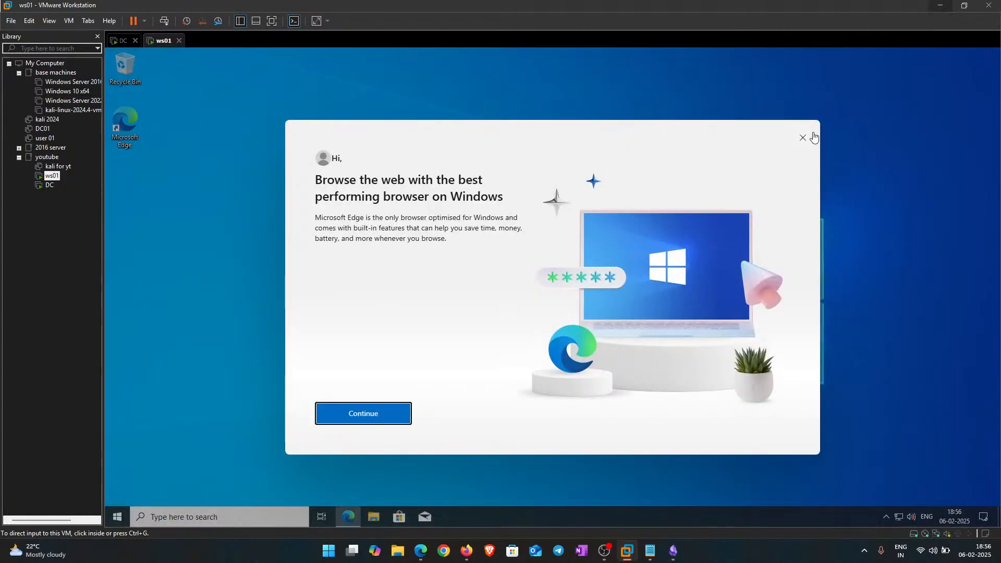
{"action": "left_click", "coordinate": [224, 346]}
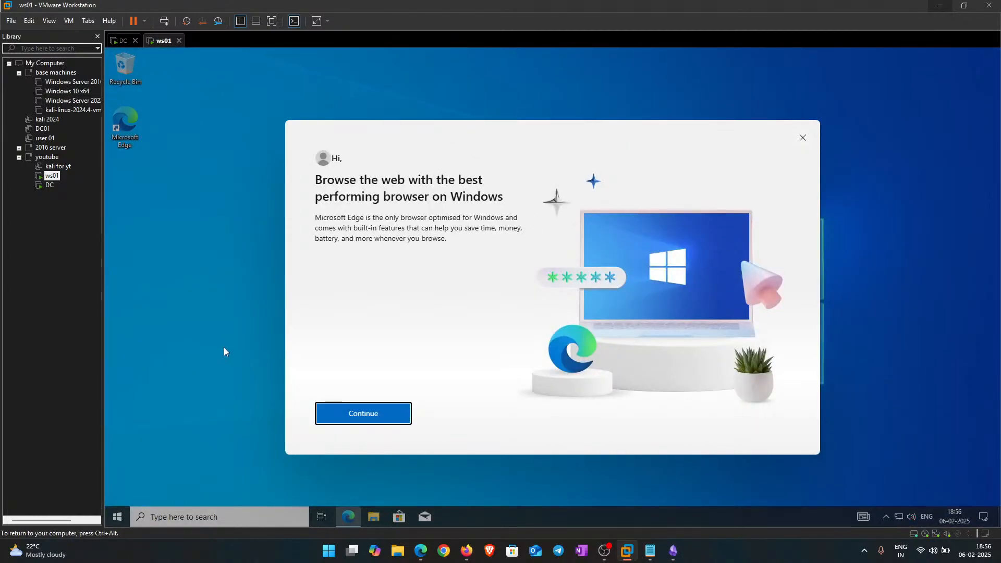
{"action": "left_click", "coordinate": [803, 138]}
{"action": "right_click", "coordinate": [522, 126]}
{"action": "left_click", "coordinate": [546, 158]}
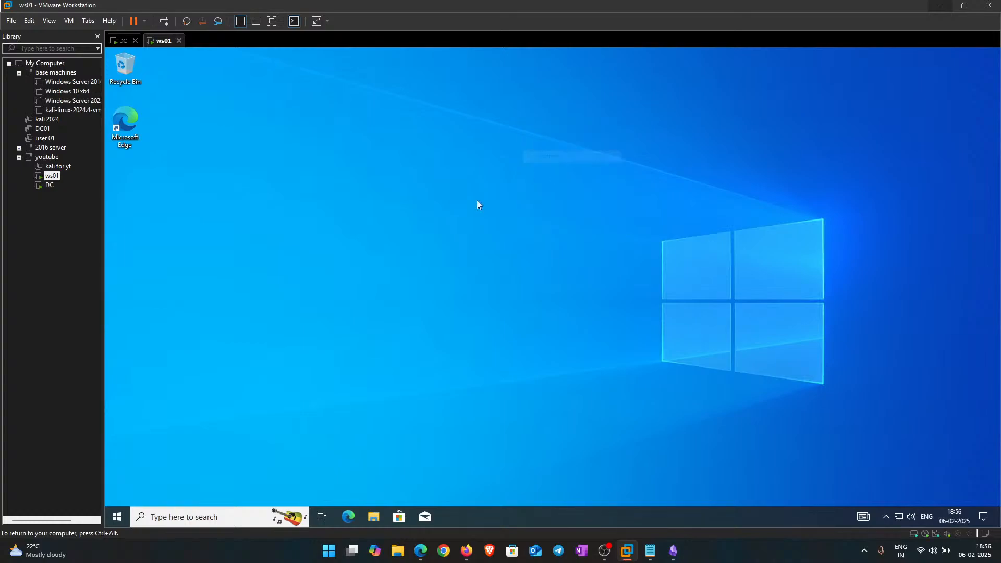
Step: Open Computer Management via Win+X and open the local Administrators group's properties
{"action": "right_click", "coordinate": [113, 514]}
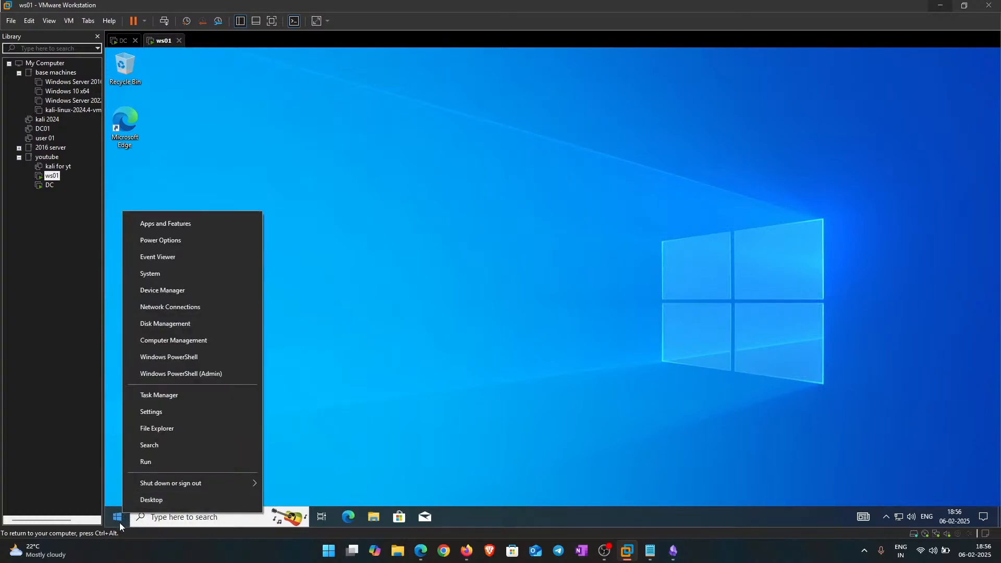
{"action": "left_click", "coordinate": [164, 343]}
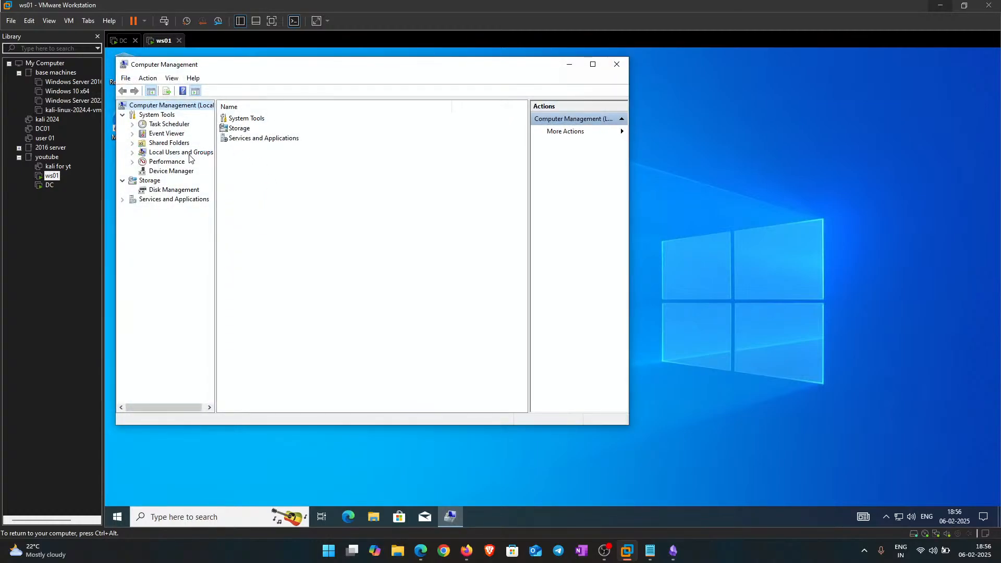
{"action": "left_click", "coordinate": [187, 151]}
{"action": "double_click", "coordinate": [236, 128]}
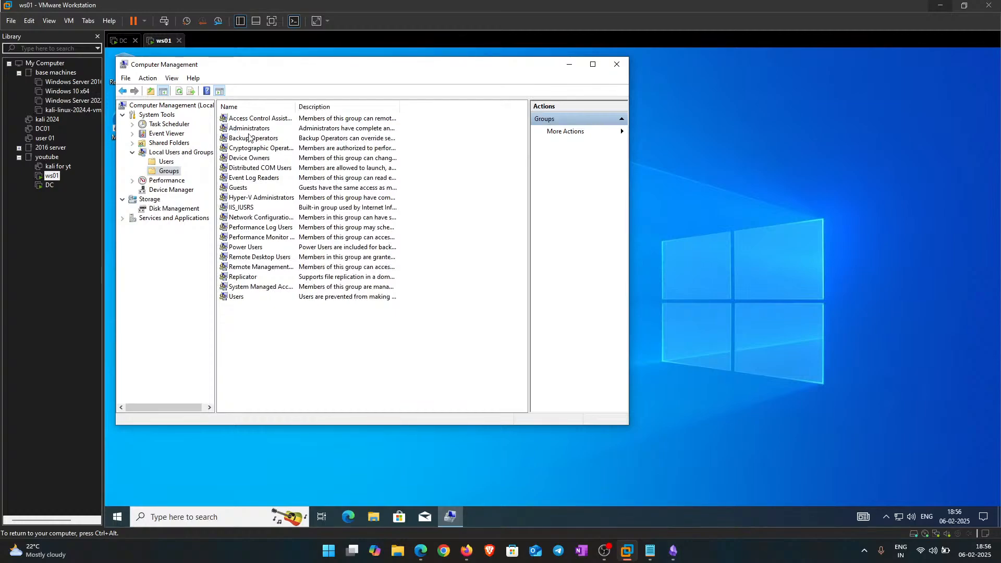
{"action": "left_click", "coordinate": [249, 131]}
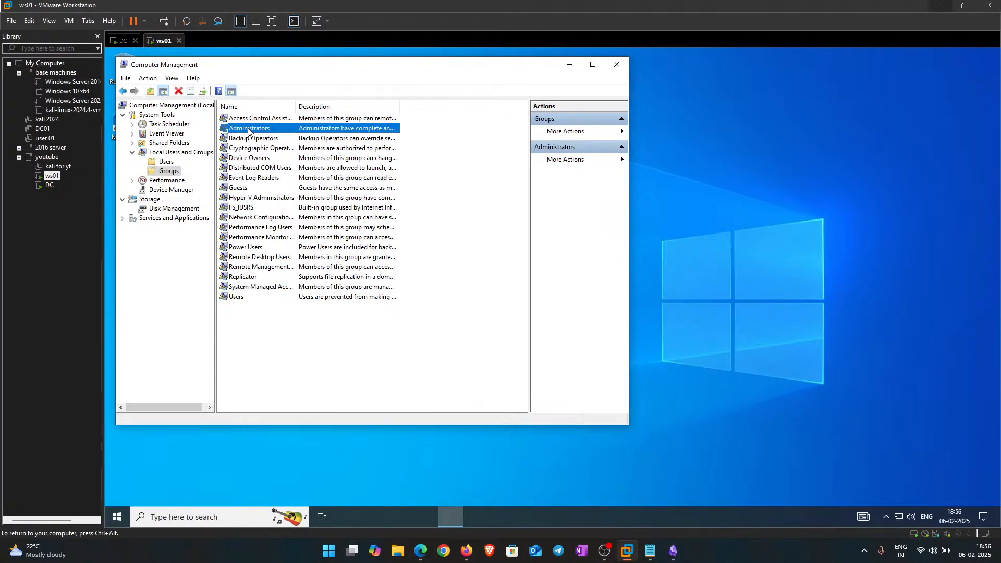
{"action": "double_click", "coordinate": [249, 130]}
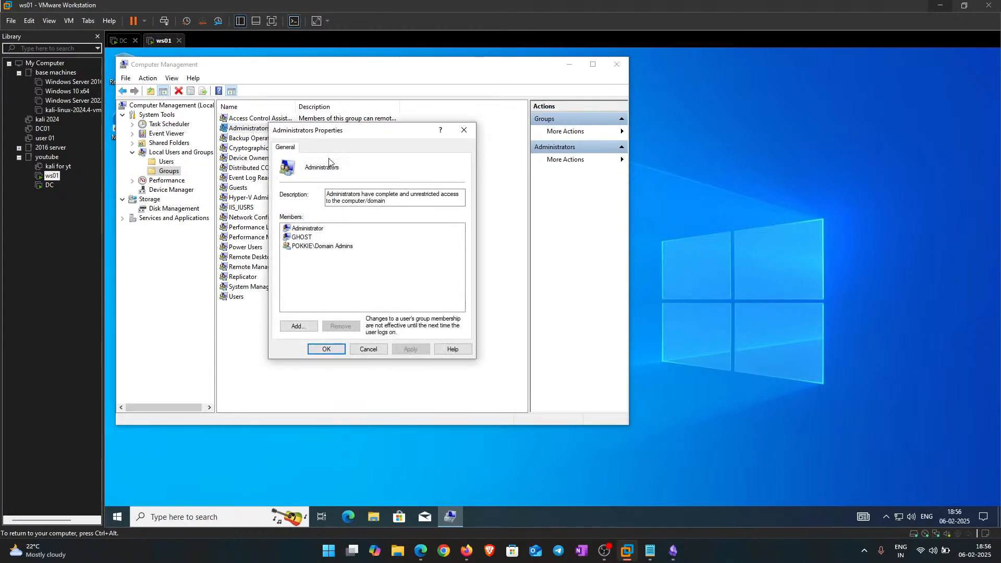
Step: Add the first domain user to Administrators, verified with Check Names, and apply
{"action": "left_click", "coordinate": [294, 327]}
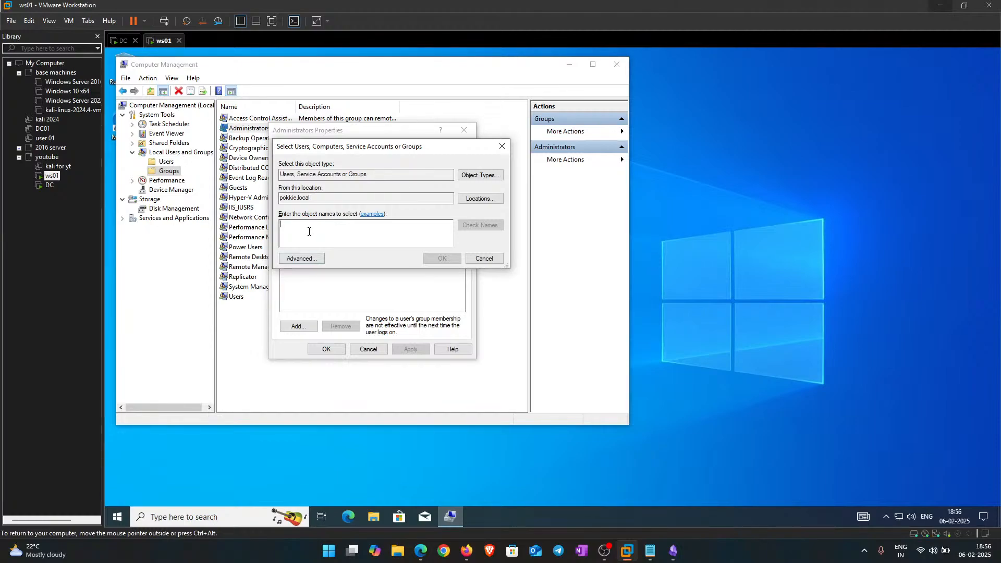
{"action": "type", "text": "nehaal"}
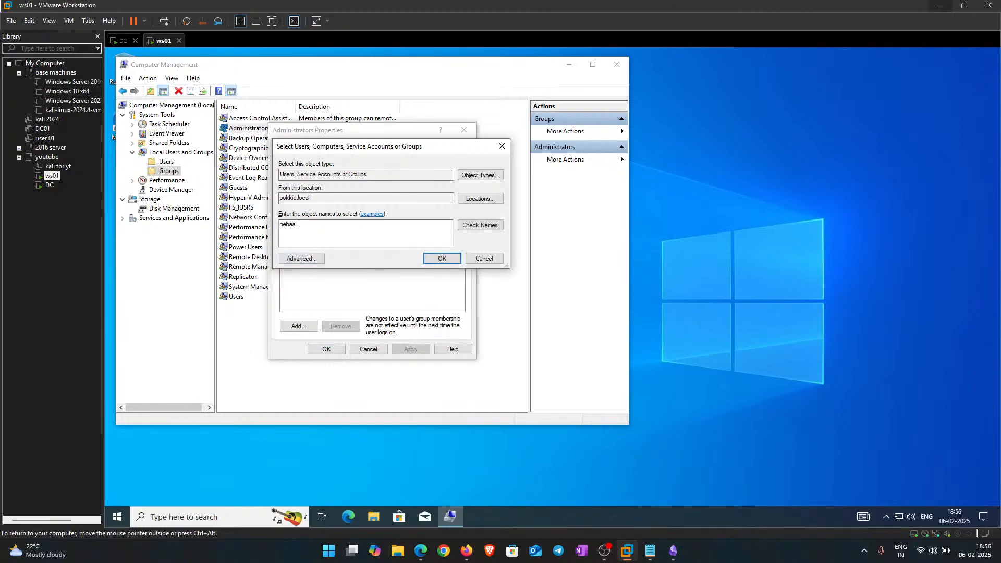
{"action": "left_click", "coordinate": [480, 225]}
{"action": "left_click", "coordinate": [444, 258]}
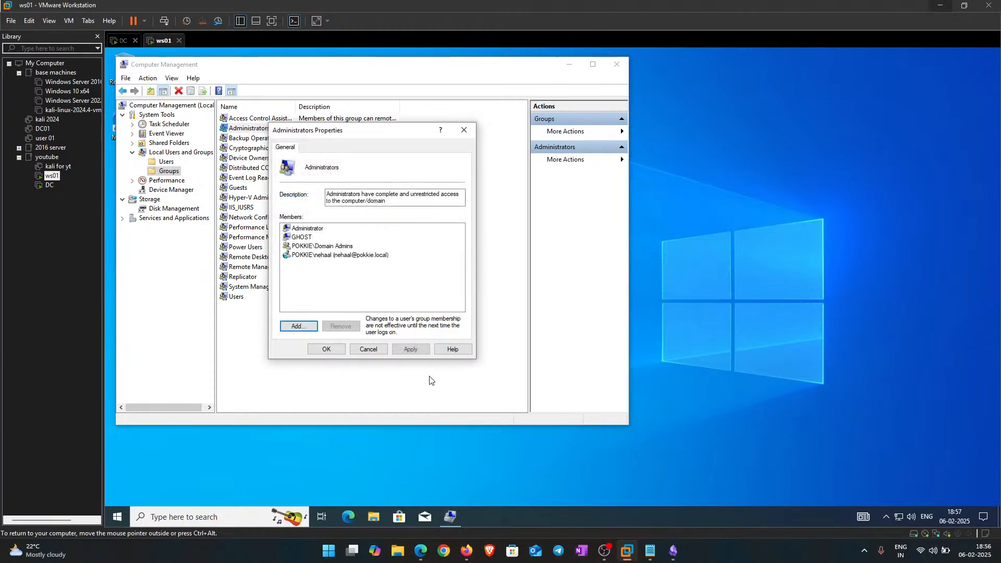
{"action": "left_click", "coordinate": [410, 349]}
{"action": "left_click", "coordinate": [326, 349]}
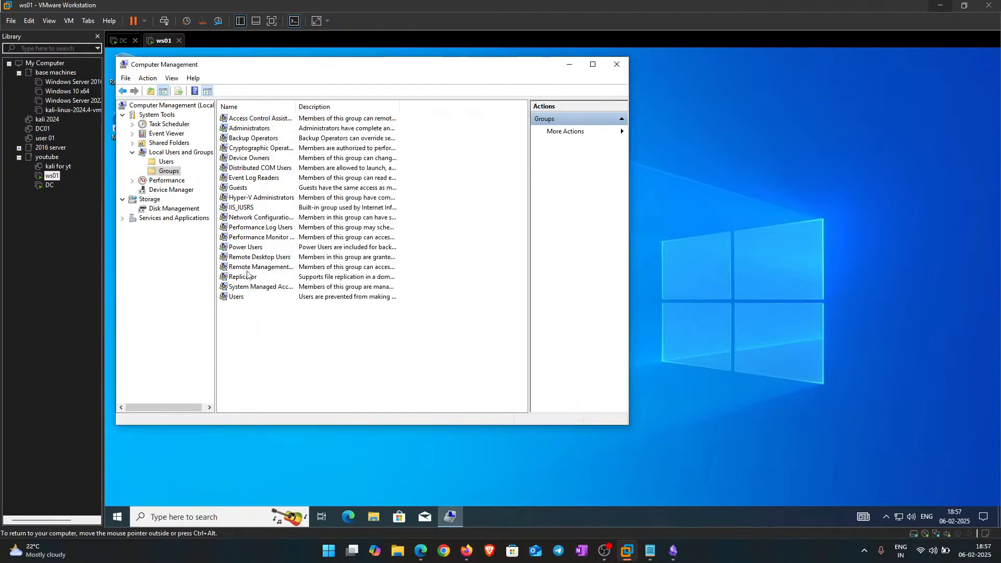
Step: Add a second domain user to Administrators the same way and save
{"action": "double_click", "coordinate": [261, 129]}
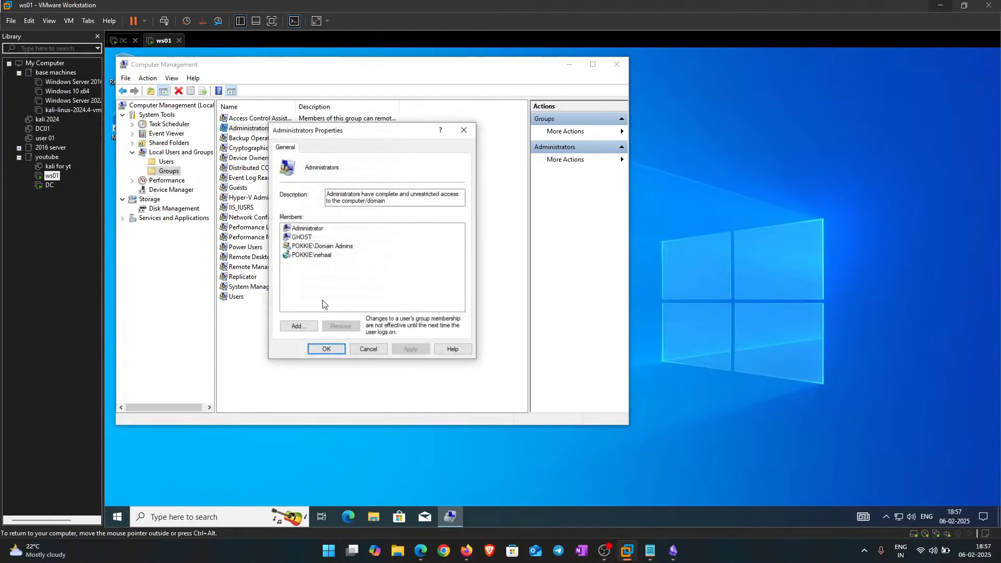
{"action": "left_click", "coordinate": [297, 325]}
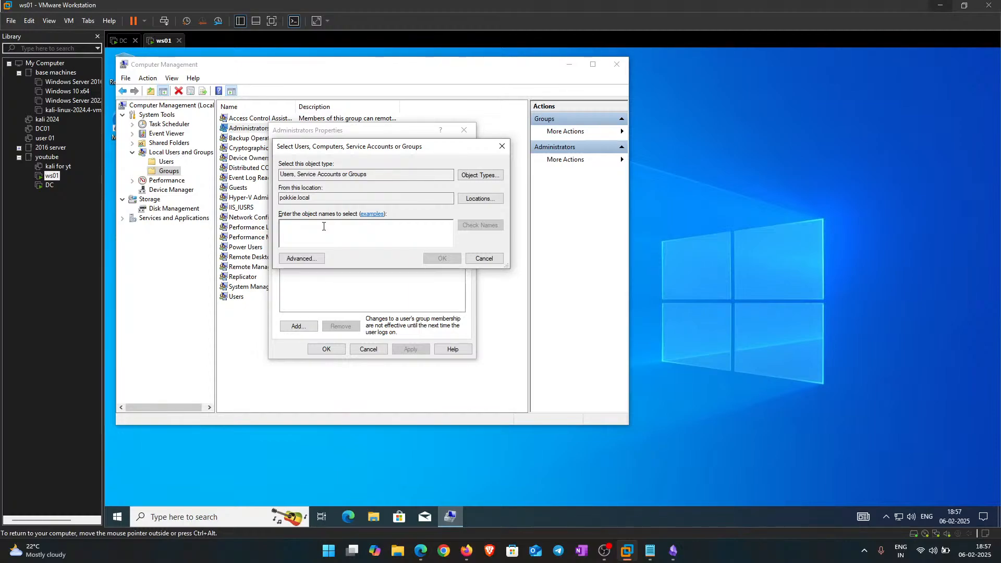
{"action": "type", "text": "mahi"}
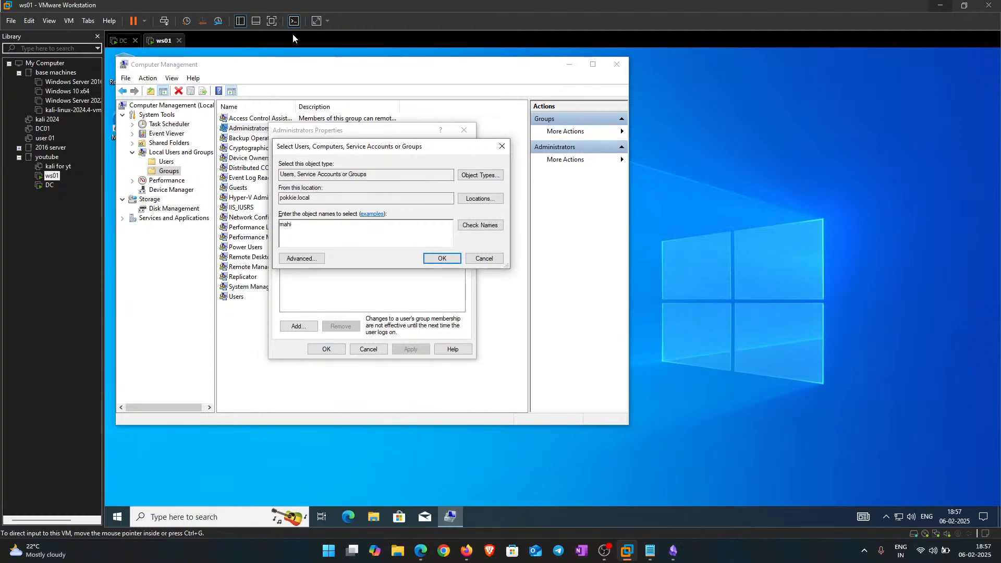
{"action": "left_click", "coordinate": [476, 225]}
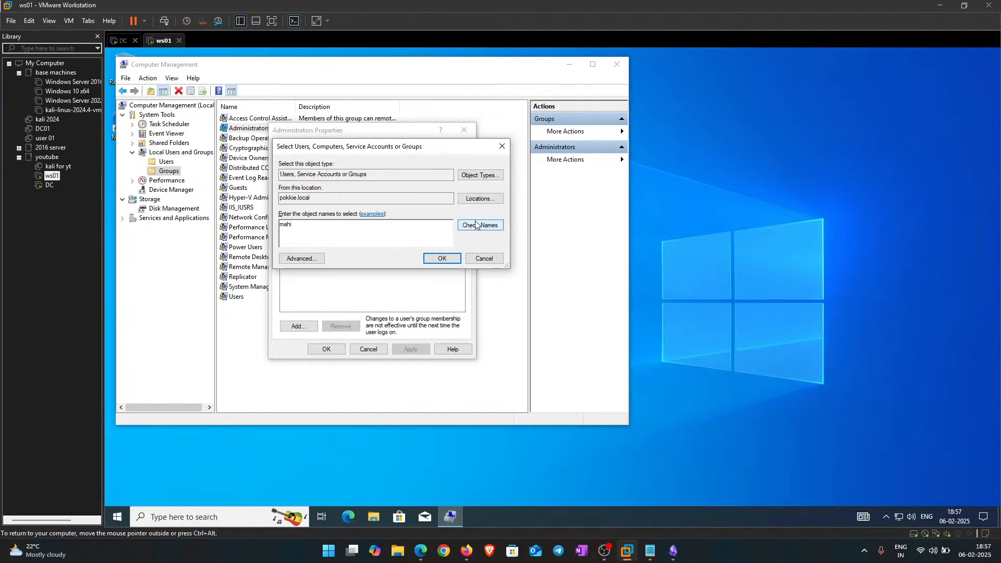
{"action": "left_click", "coordinate": [442, 258]}
{"action": "left_click", "coordinate": [326, 348]}
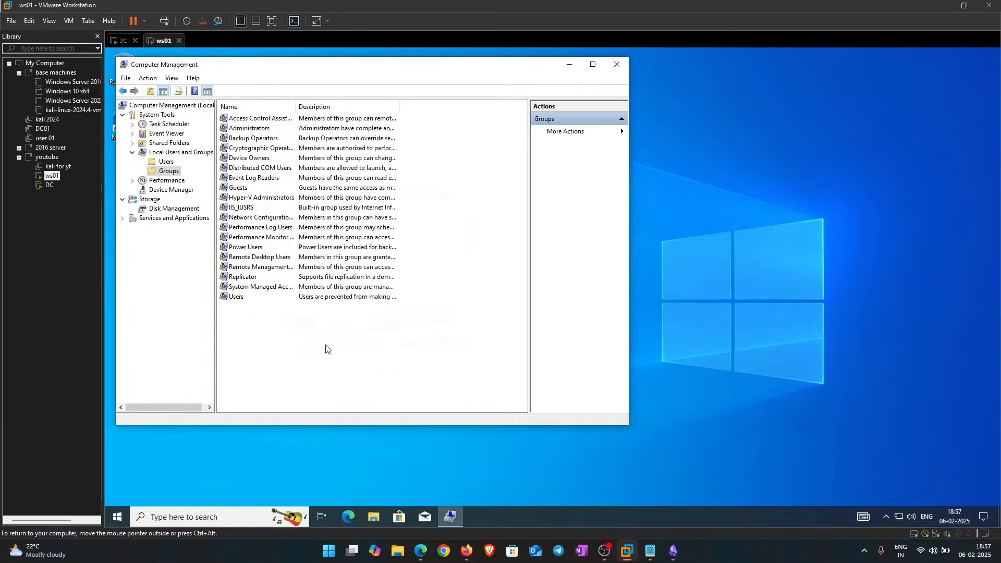
Step: Close Computer Management and refresh the ws01 desktop
{"action": "left_click", "coordinate": [617, 64]}
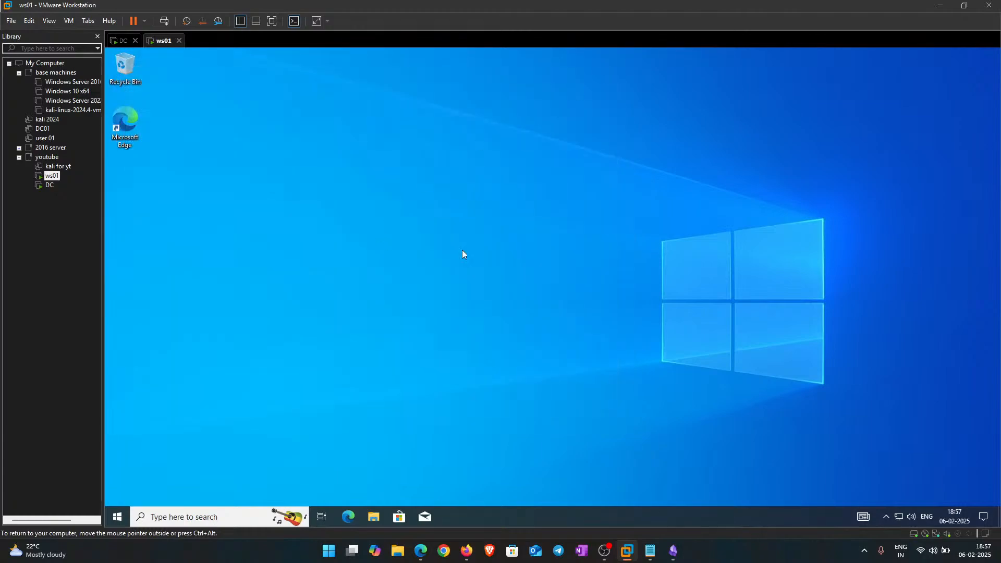
{"action": "right_click", "coordinate": [381, 108]}
{"action": "left_click", "coordinate": [426, 141]}
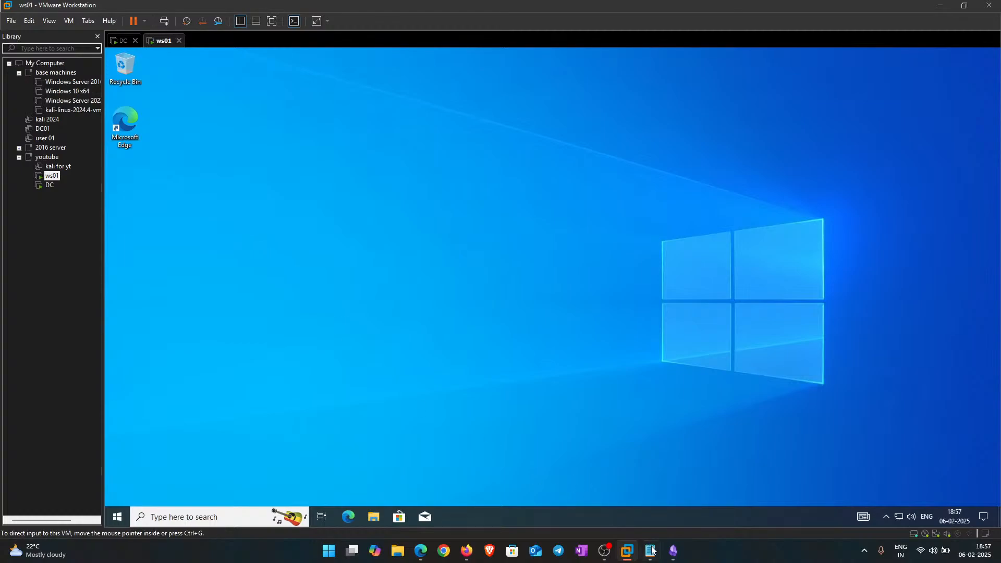
{"action": "left_click", "coordinate": [669, 559]}
Step: Tick the local-administrator and 'turn off antivirus' checklist items, then select all note text
{"action": "left_click", "coordinate": [325, 244]}
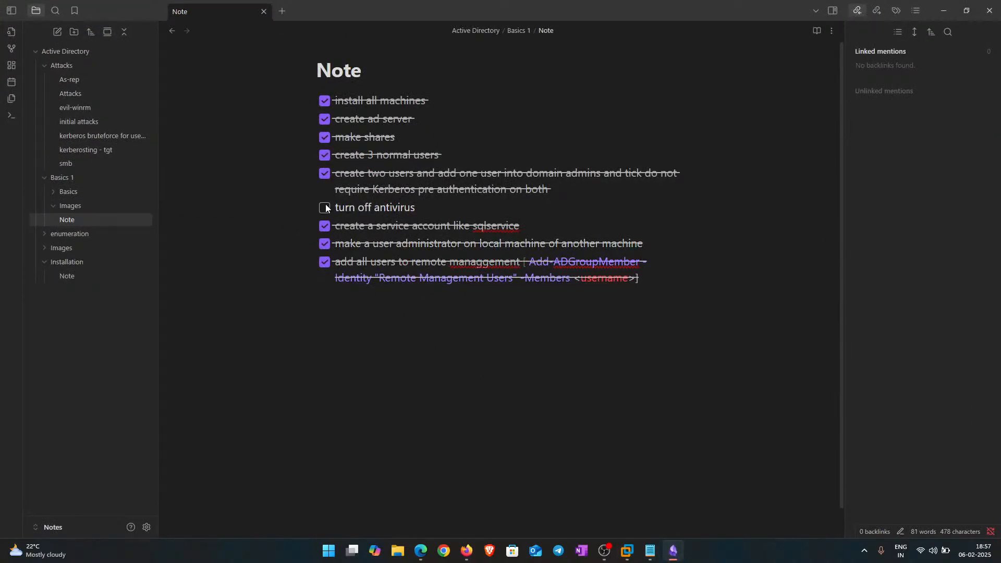
{"action": "left_click", "coordinate": [324, 208]}
{"action": "key", "text": "ctrl+a"}
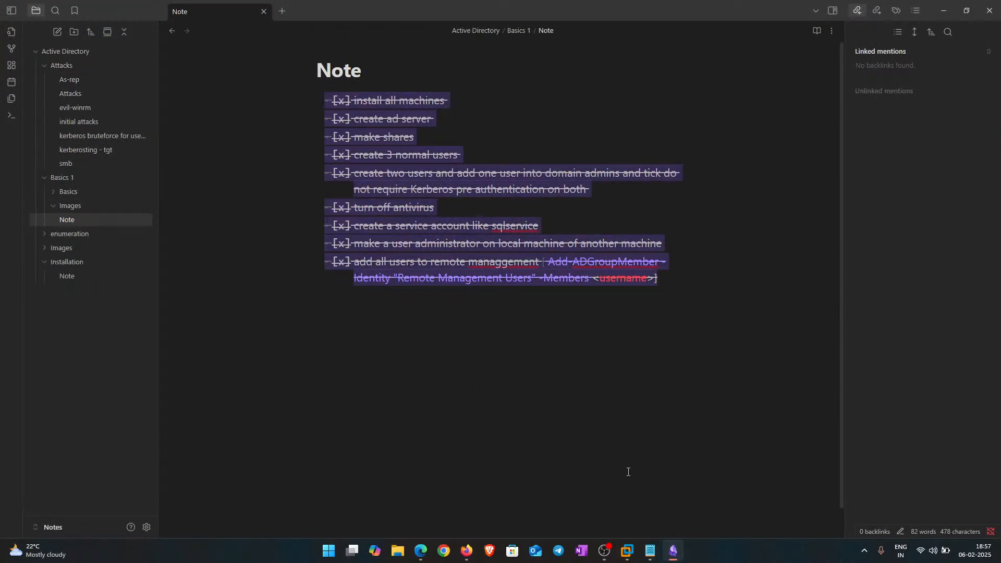
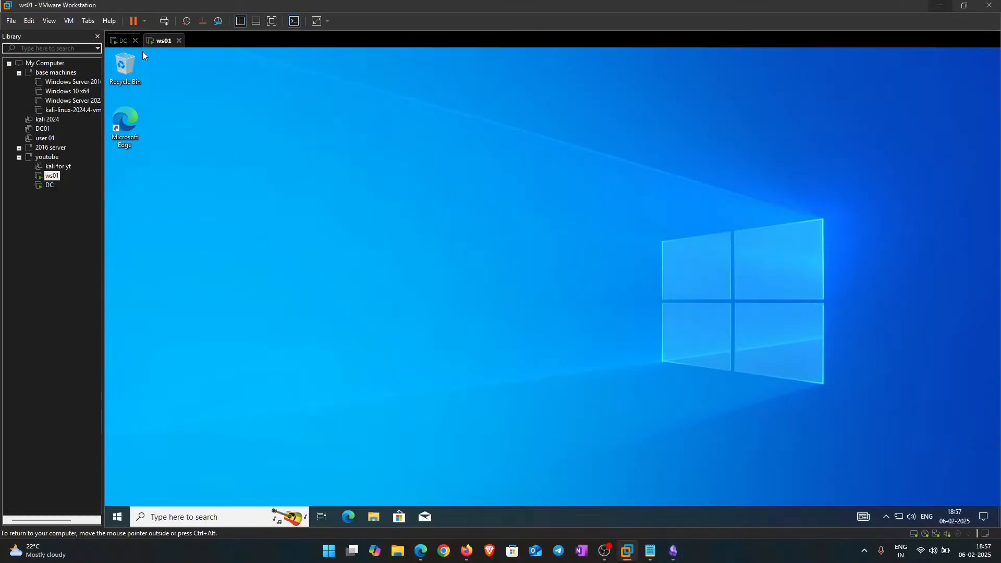
Step: Close Active Directory Users and Computers on DC, refresh the ws01 desktop, and return to DC
{"action": "left_click", "coordinate": [122, 41]}
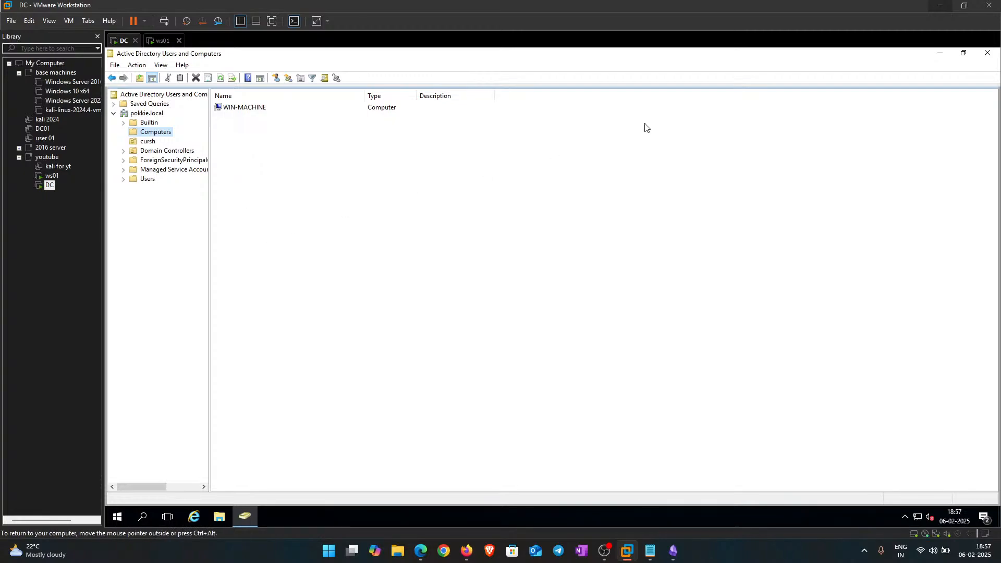
{"action": "left_click", "coordinate": [987, 53]}
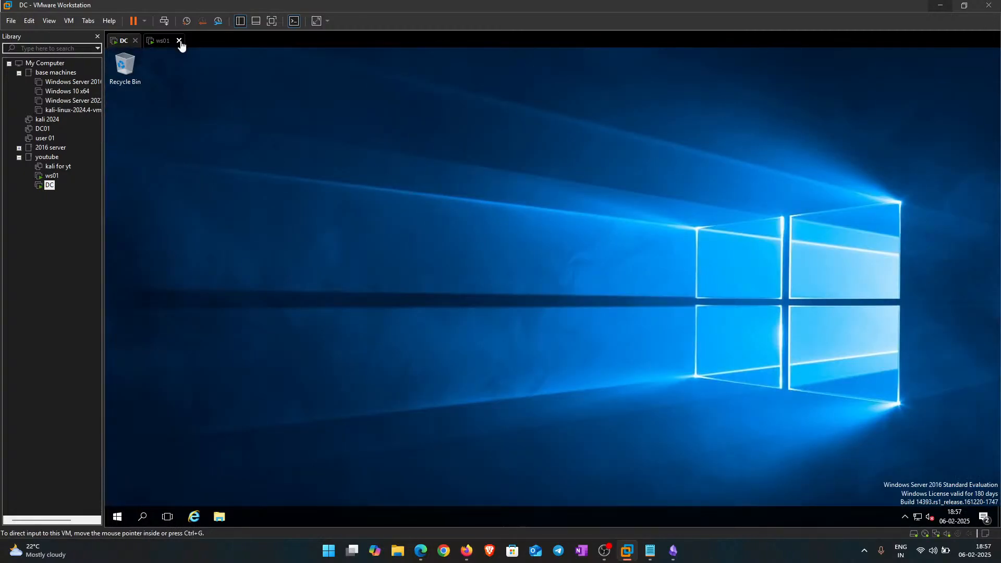
{"action": "left_click", "coordinate": [159, 43]}
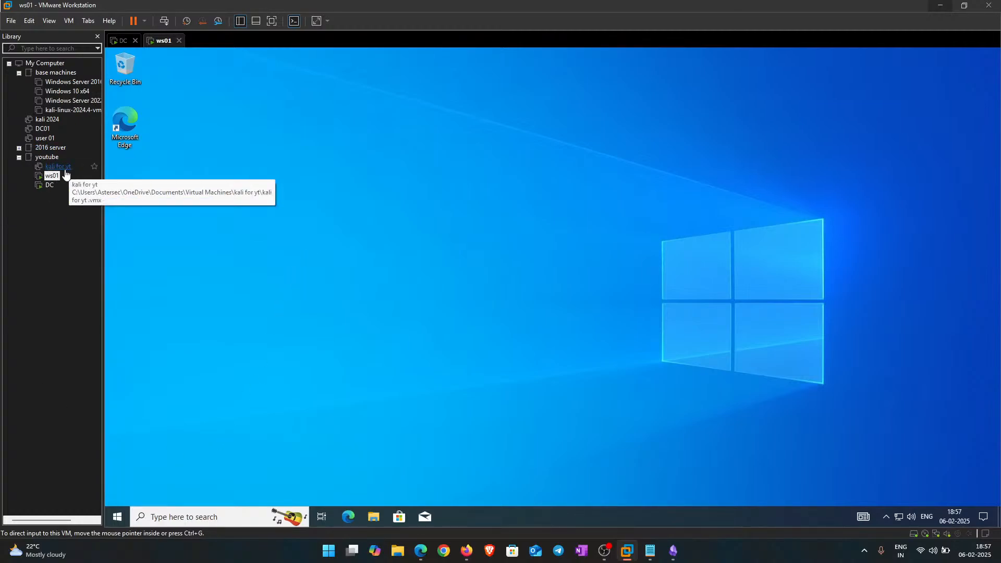
{"action": "left_click", "coordinate": [44, 278]}
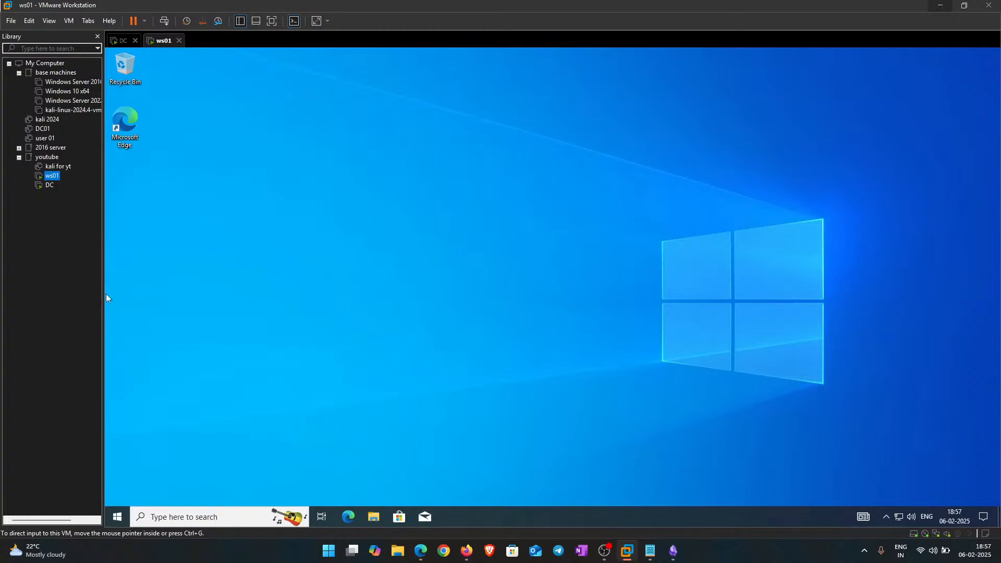
{"action": "right_click", "coordinate": [264, 134]}
{"action": "left_click", "coordinate": [310, 164]}
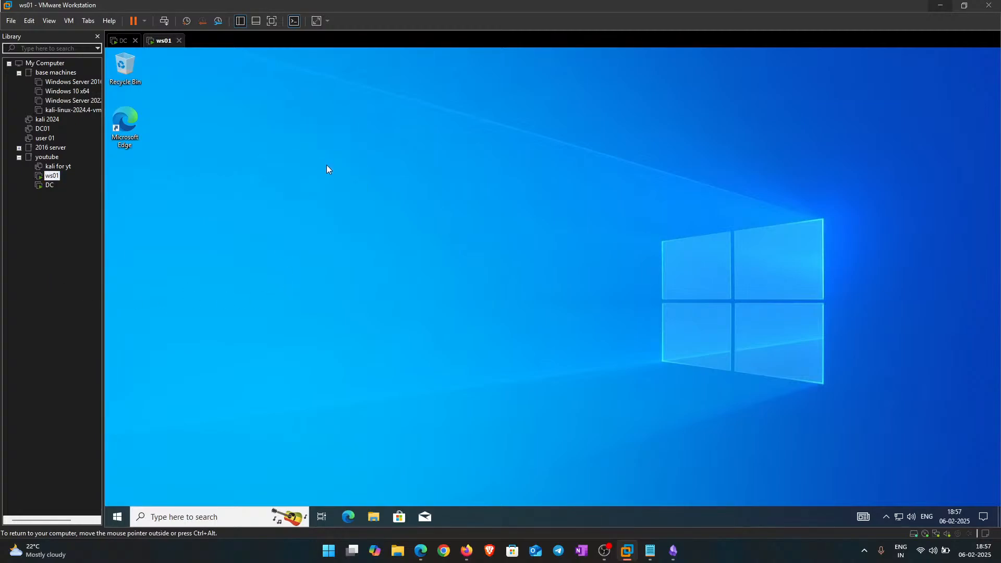
{"action": "left_click", "coordinate": [119, 41]}
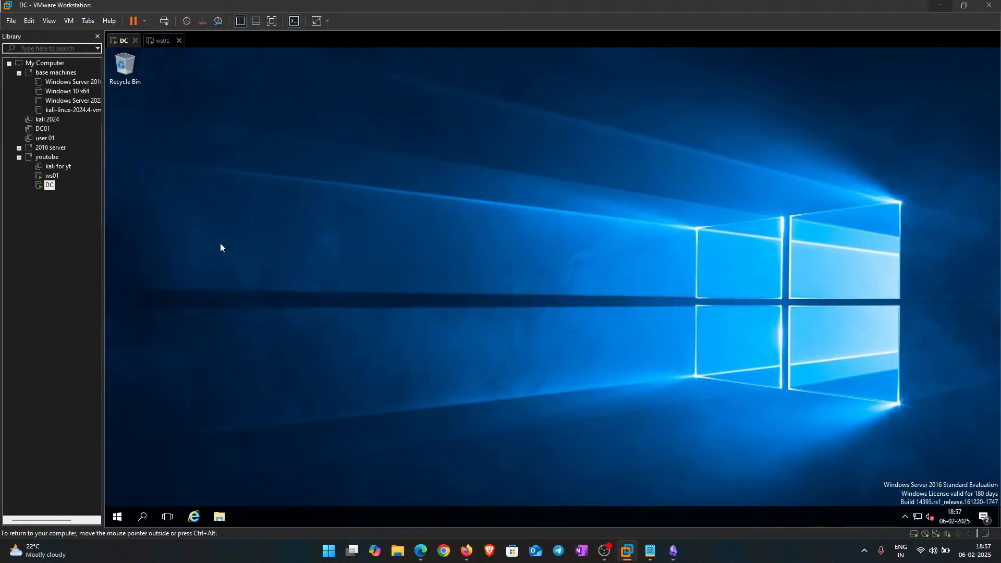
{"action": "right_click", "coordinate": [238, 161]}
{"action": "left_click", "coordinate": [292, 193]}
{"action": "key", "text": "super+r"}
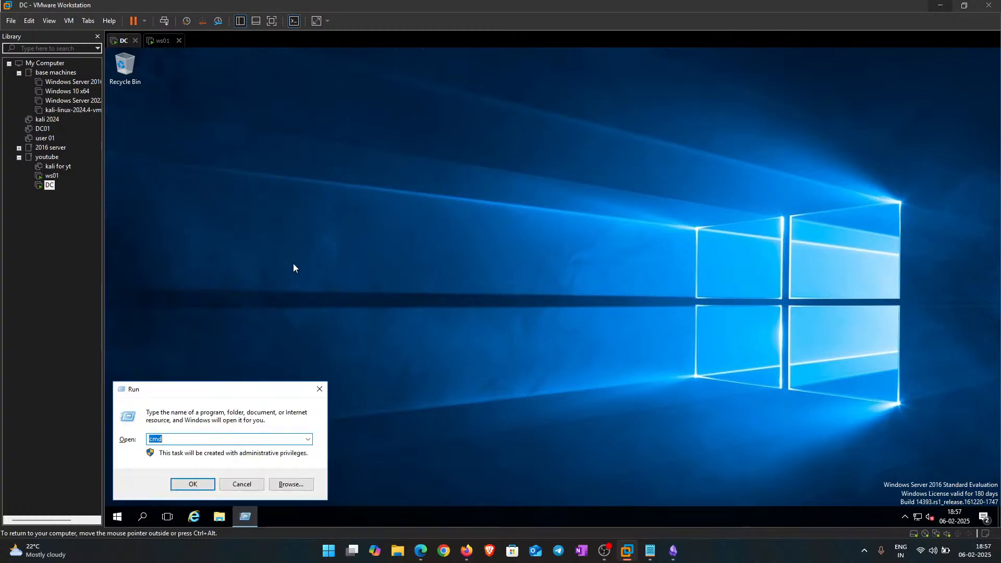
{"action": "type", "text": "mmc"}
{"action": "key", "text": "Return"}
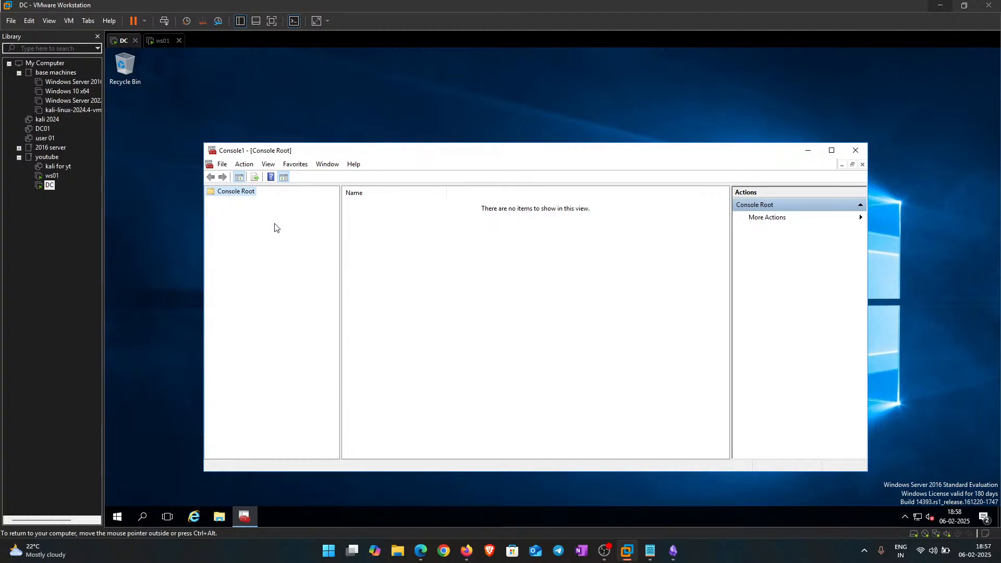
{"action": "left_click", "coordinate": [855, 151]}
{"action": "right_click", "coordinate": [470, 53]}
{"action": "left_click", "coordinate": [507, 84]}
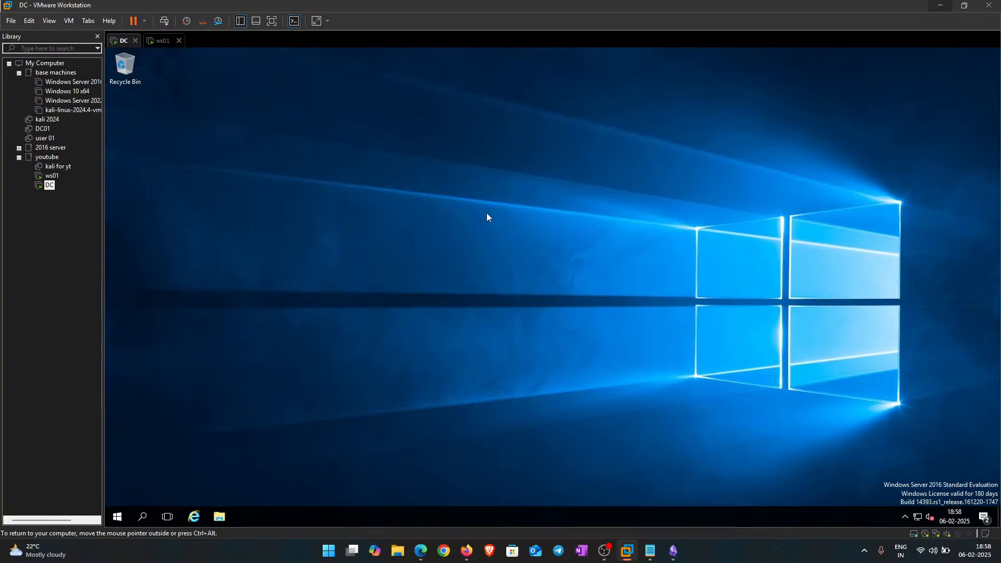
{"action": "right_click", "coordinate": [394, 137]}
Step: Refresh the DC desktop and open the 'kali for yt' machine as a new tab
{"action": "left_click", "coordinate": [434, 169]}
{"action": "left_click", "coordinate": [63, 166]}
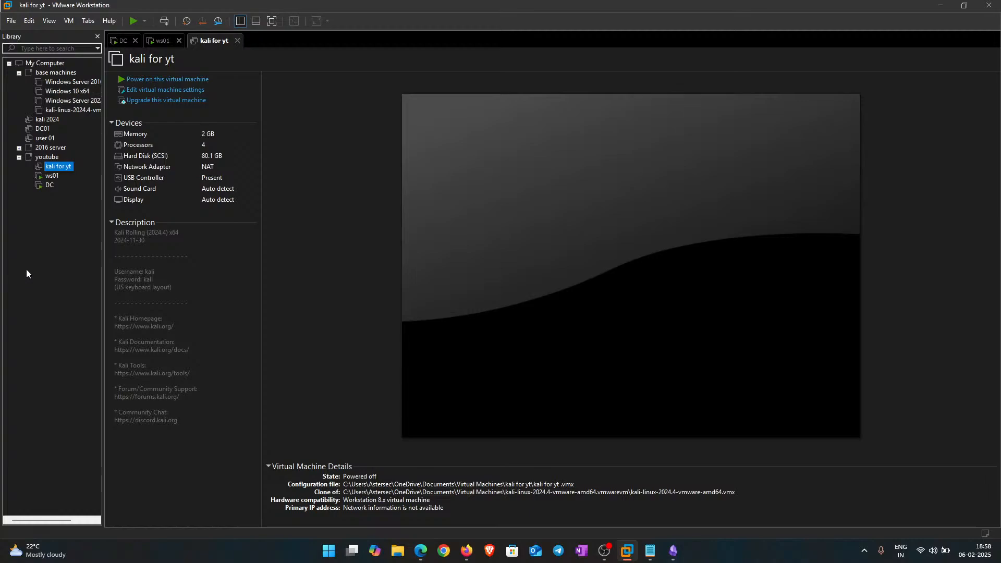
{"action": "left_click", "coordinate": [159, 42]}
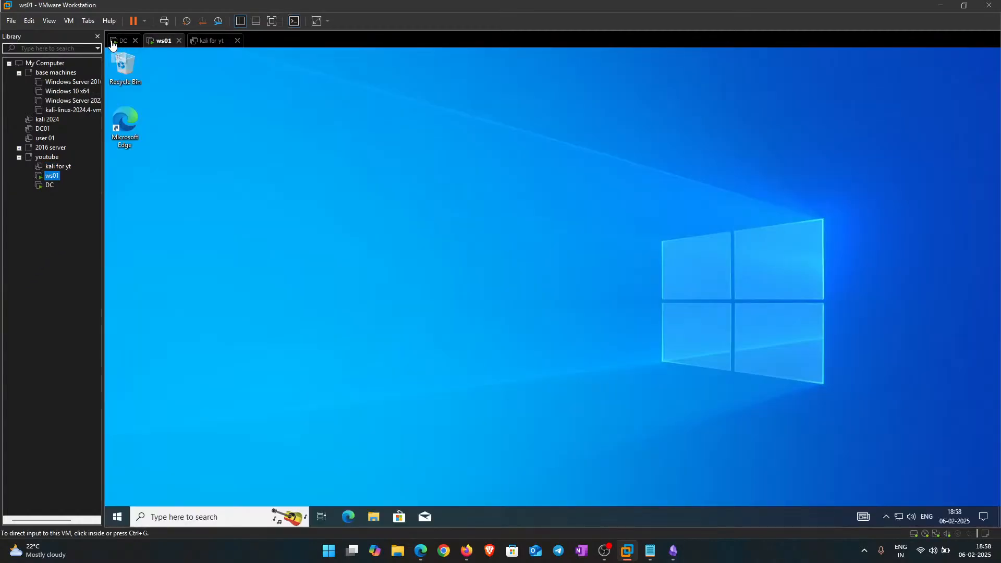
Step: Refresh the DC desktop again, then go back to the ws01 machine
{"action": "left_click", "coordinate": [113, 45]}
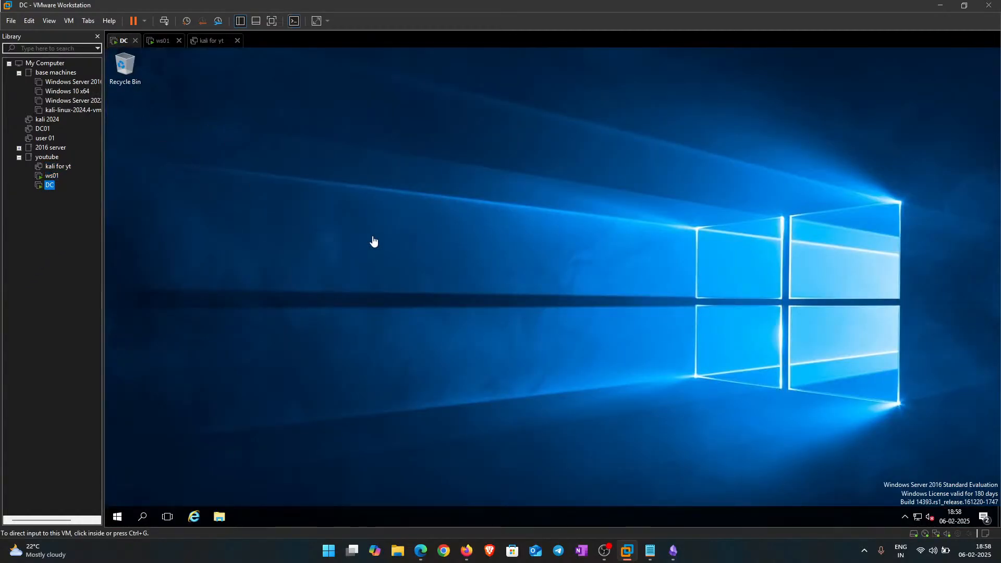
{"action": "right_click", "coordinate": [371, 160]}
{"action": "left_click", "coordinate": [390, 193]}
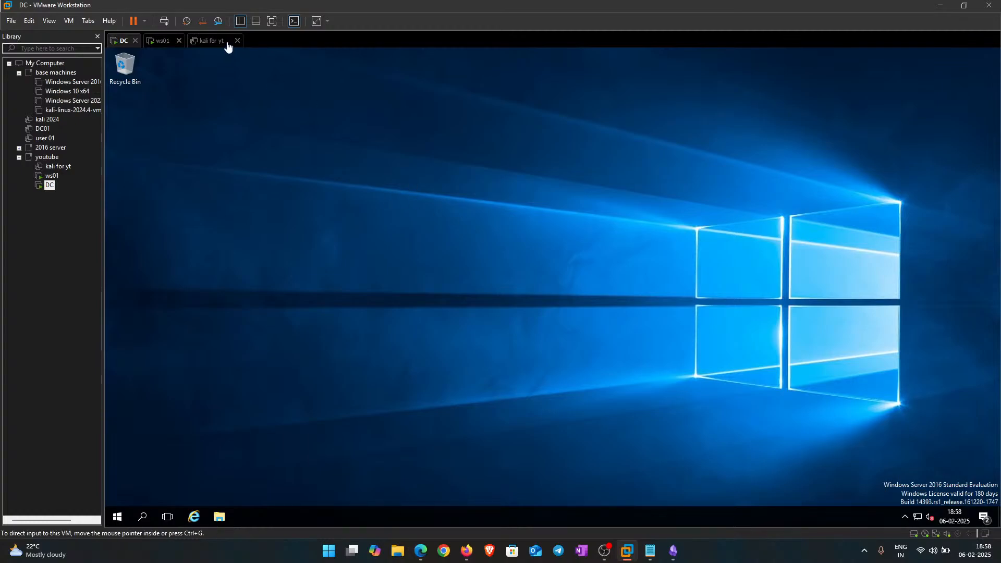
{"action": "left_click", "coordinate": [159, 41]}
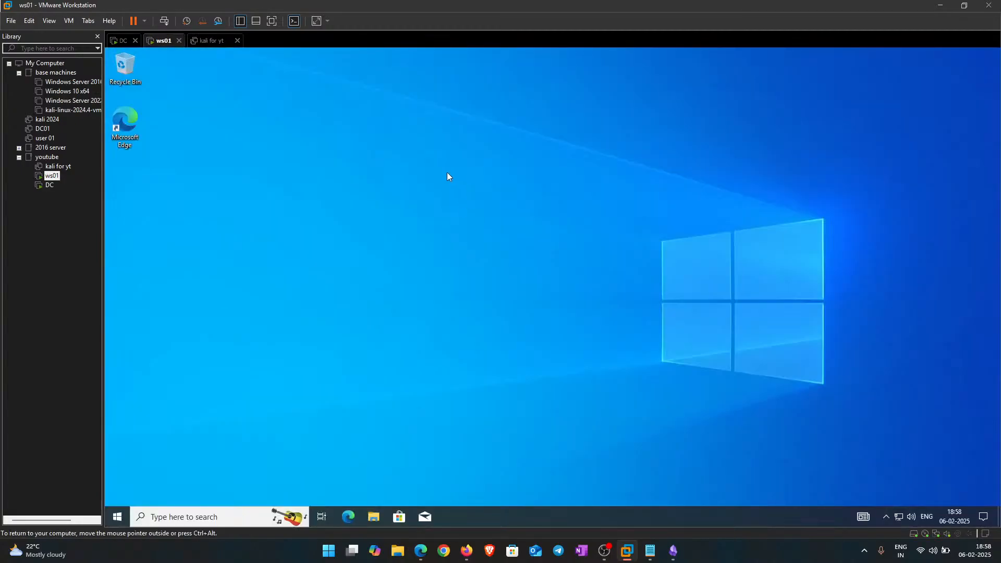
Step: Refresh the ws01 desktop, then search 'defen' and launch the Windows Security app
{"action": "right_click", "coordinate": [447, 172]}
{"action": "left_click", "coordinate": [505, 200]}
{"action": "key", "text": "super"}
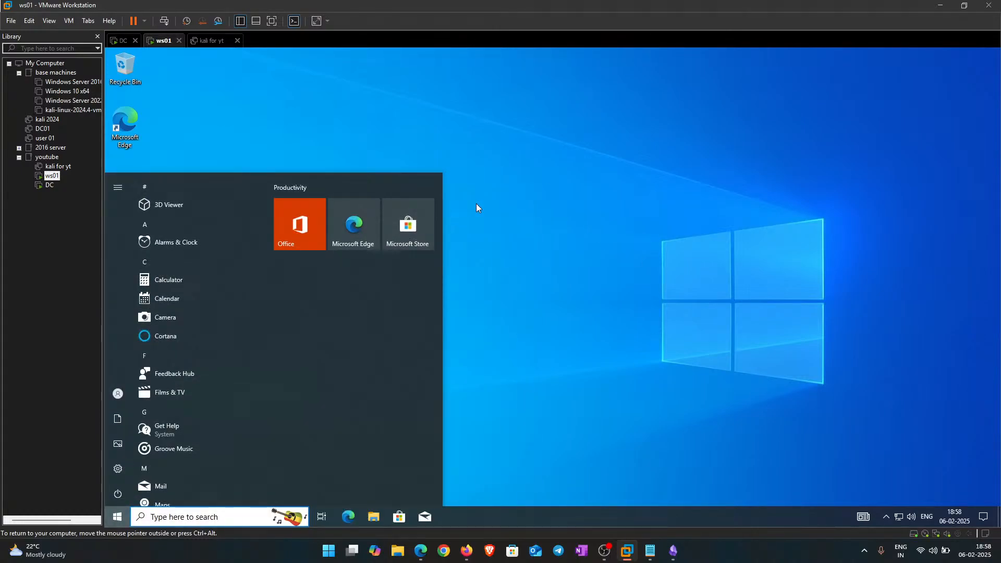
{"action": "type", "text": "defen"}
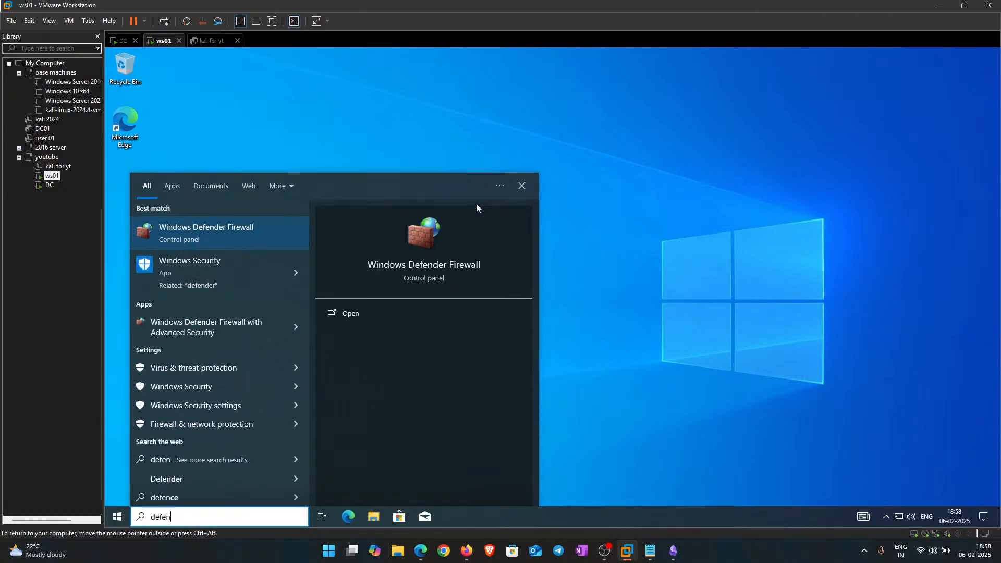
{"action": "left_click", "coordinate": [217, 274]}
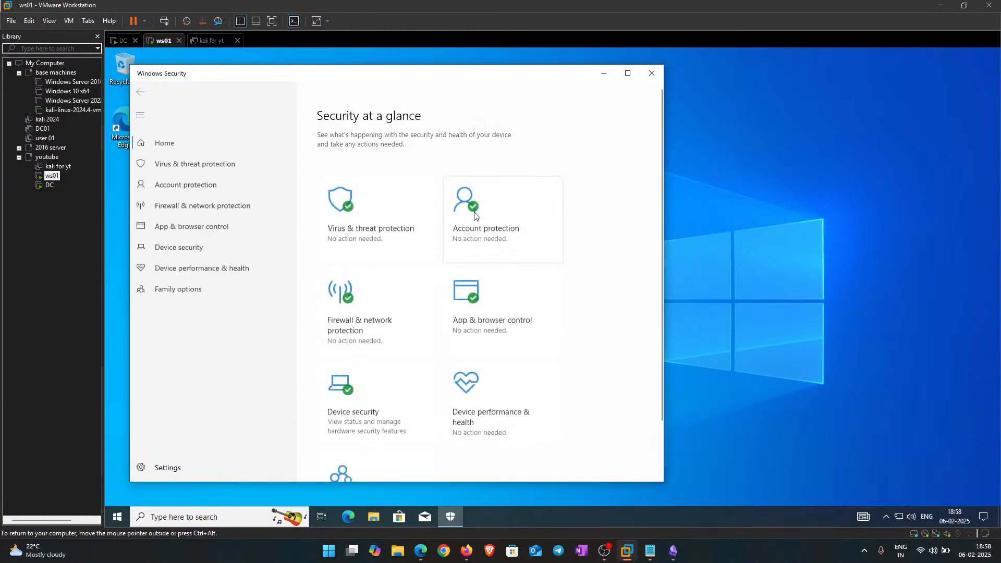
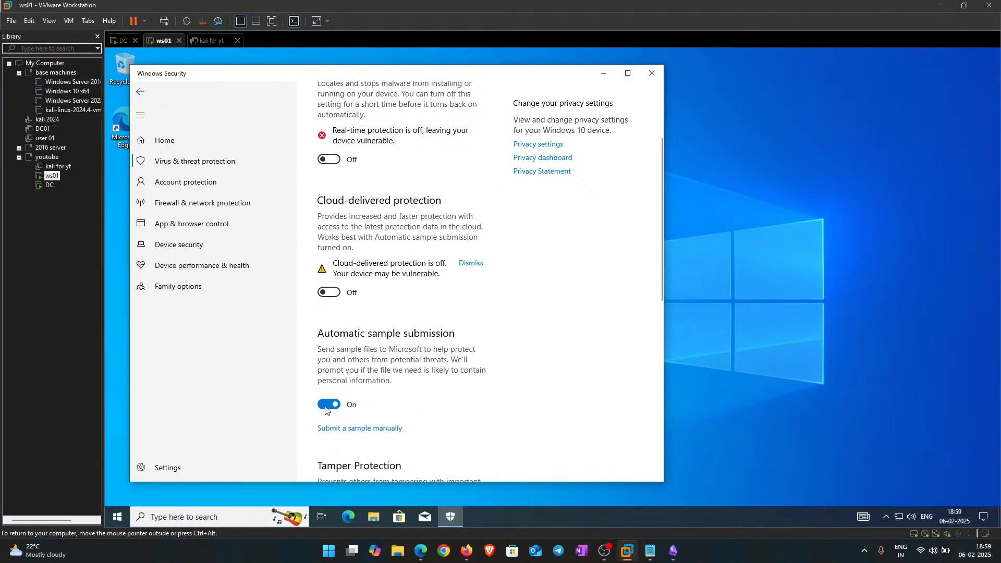
Step: Switch Automatic sample submission to Off and check that Tamper Protection is also Off
{"action": "left_click", "coordinate": [328, 405]}
{"action": "scroll", "coordinate": [368, 263], "scroll_direction": "down", "scroll_amount": 5}
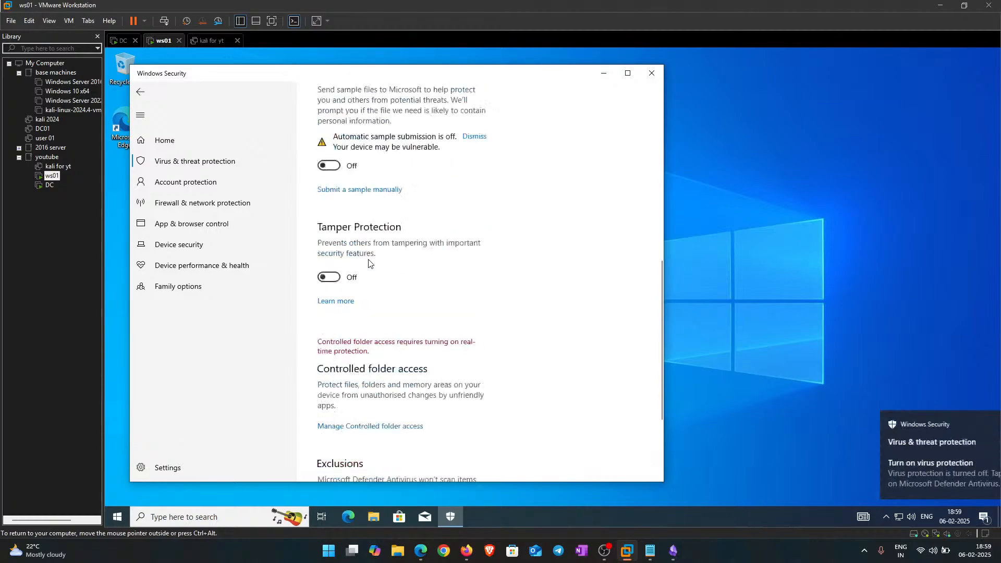
{"action": "scroll", "coordinate": [369, 264], "scroll_direction": "up", "scroll_amount": 5}
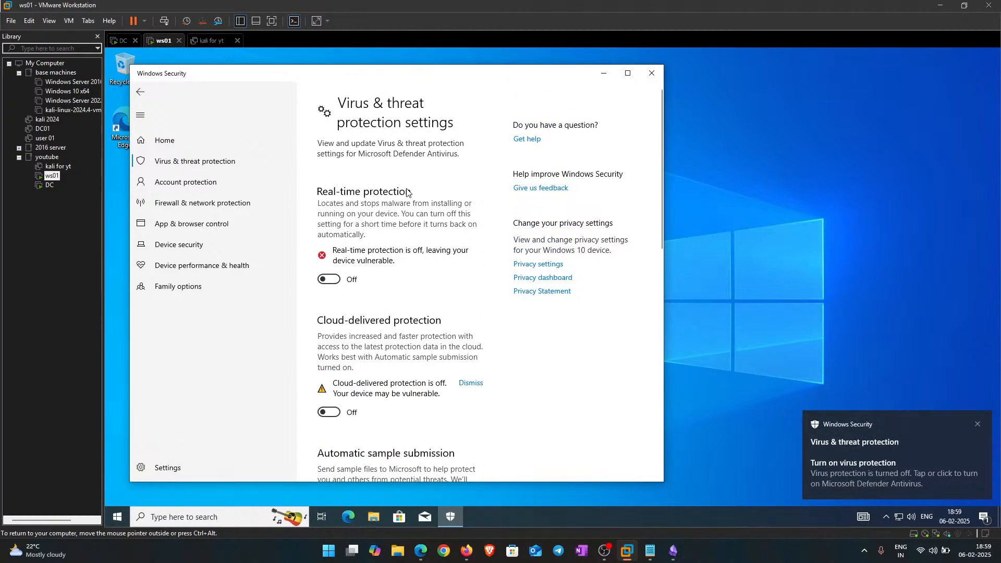
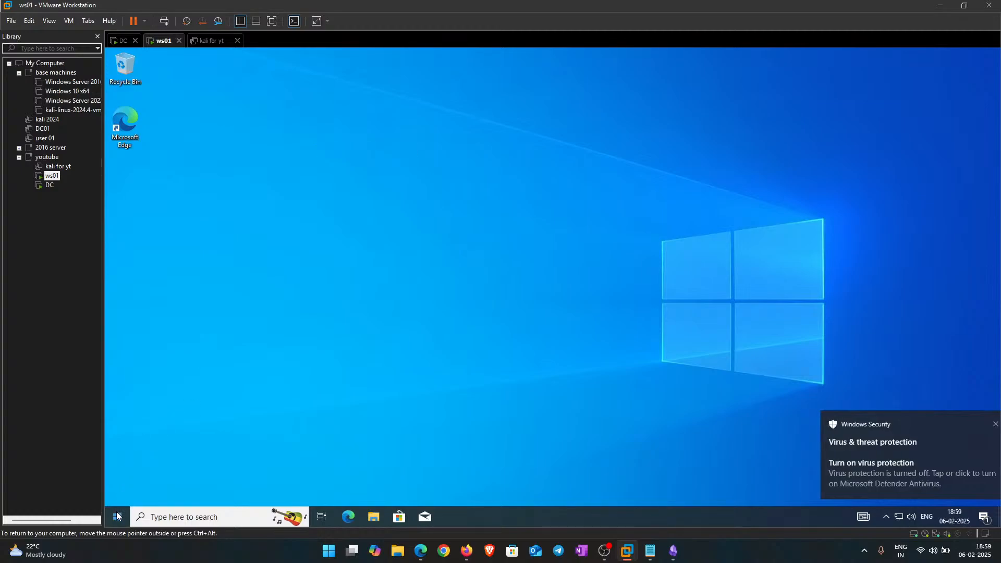
Step: Use Switch user from the ws01 Start menu account icon to reach the Windows sign-in screen
{"action": "left_click", "coordinate": [117, 517]}
{"action": "left_click", "coordinate": [118, 393]}
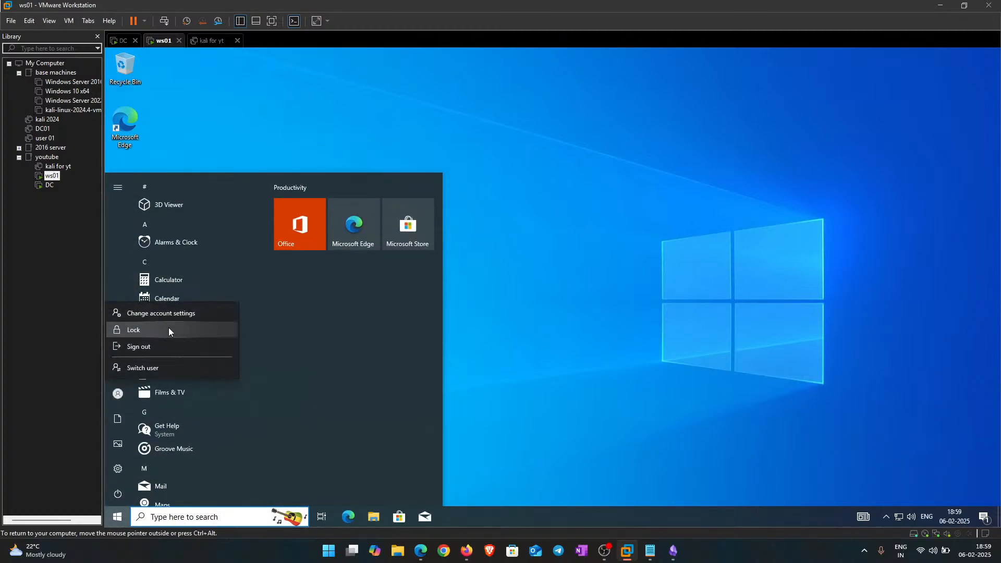
{"action": "left_click", "coordinate": [165, 370]}
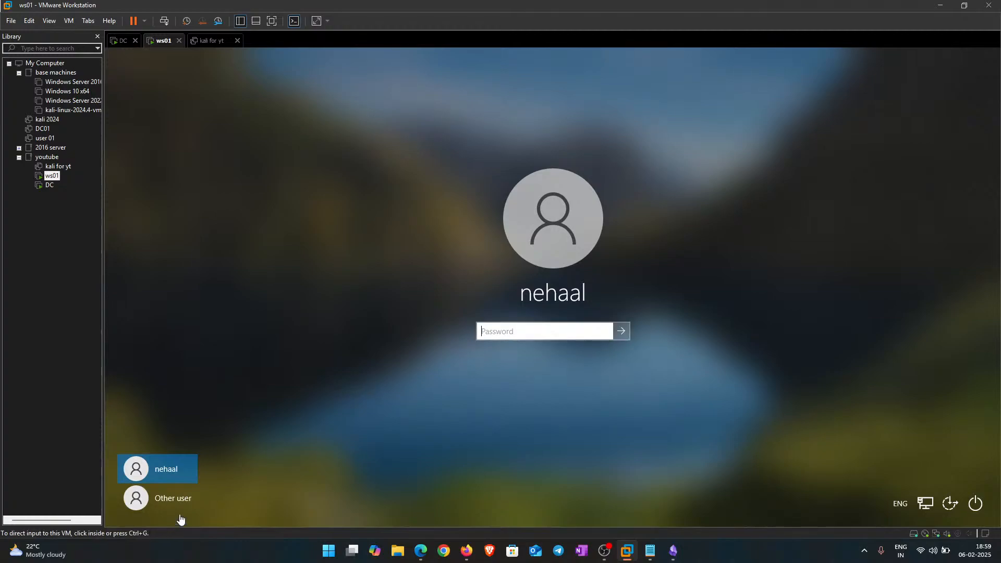
Step: Choose Other user and sign in with the POKKIE domain username and its password
{"action": "left_click", "coordinate": [175, 506]}
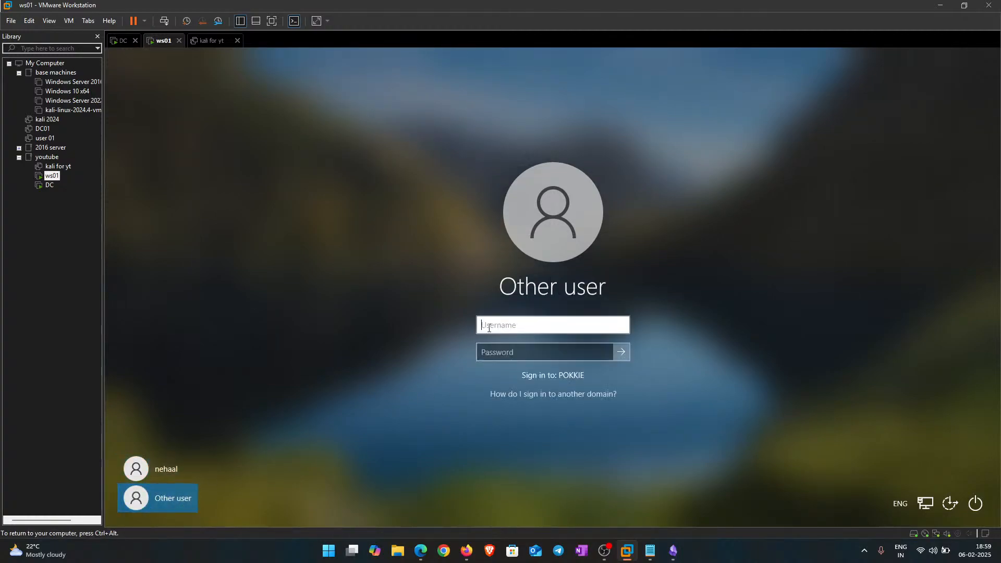
{"action": "type", "text": "a"}
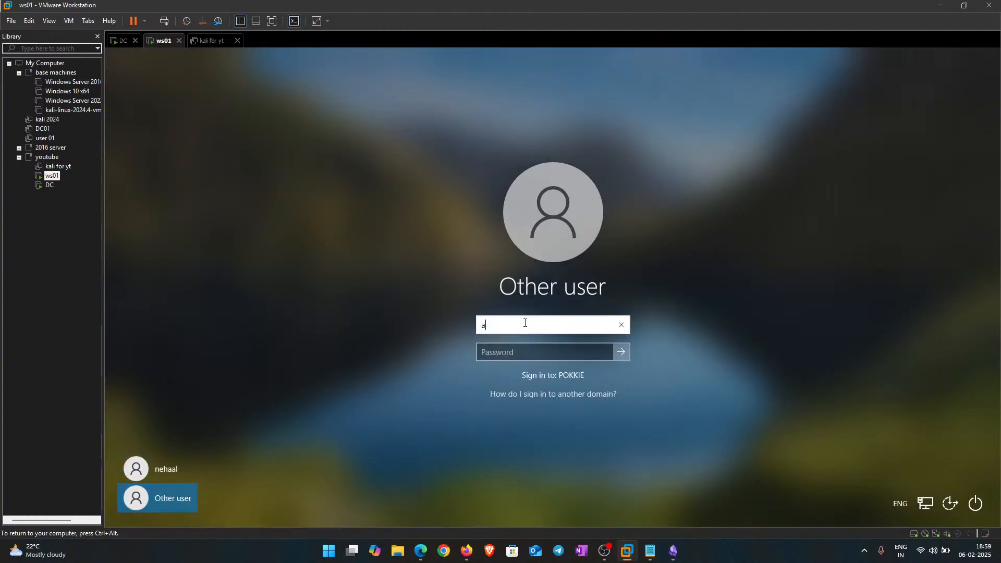
{"action": "key", "text": "BackSpace"}
{"action": "type", "text": "mahi"}
{"action": "key", "text": "Tab"}
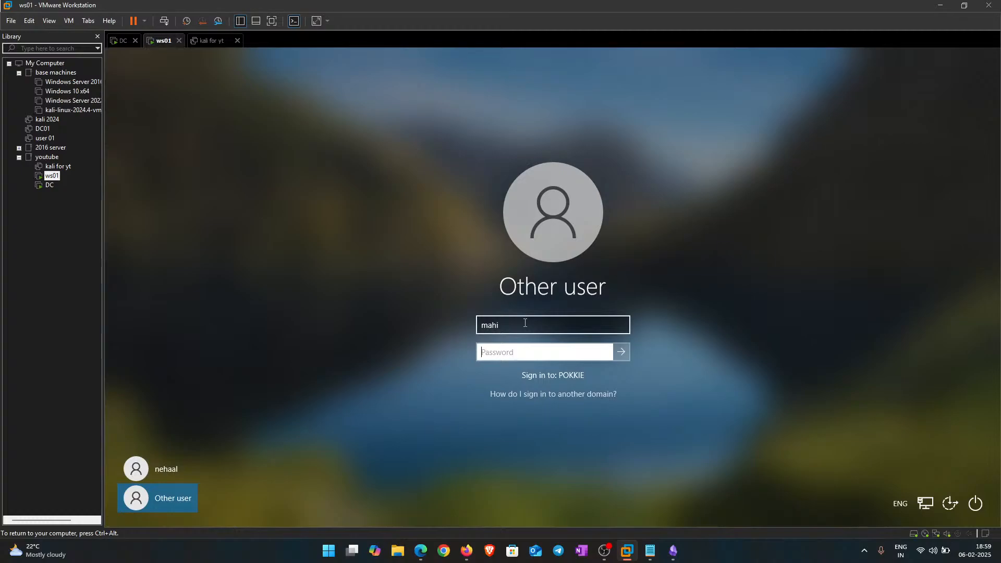
{"action": "key", "text": "Caps_Lock"}
{"action": "type", "text": "•"}
{"action": "key", "text": "Caps_Lock"}
{"action": "key", "text": "Return"}
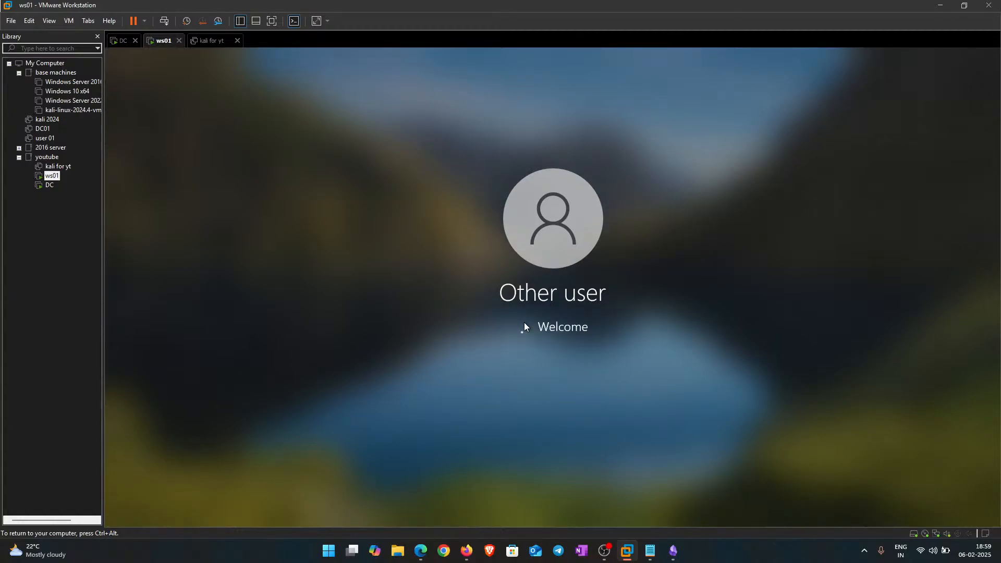
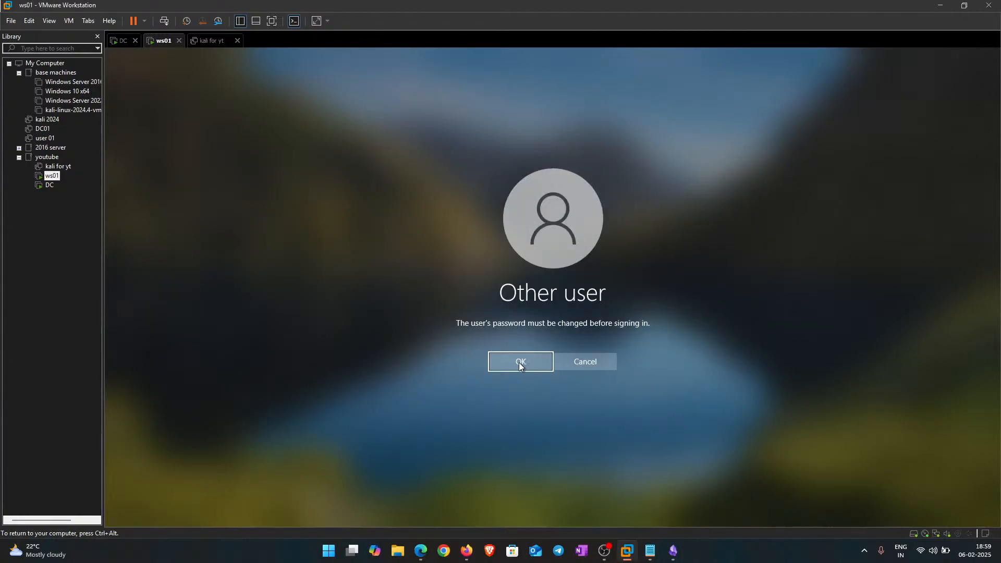
Step: Accept the must-change-password prompt and enter a new password starting with a capital letter
{"action": "left_click", "coordinate": [505, 364]}
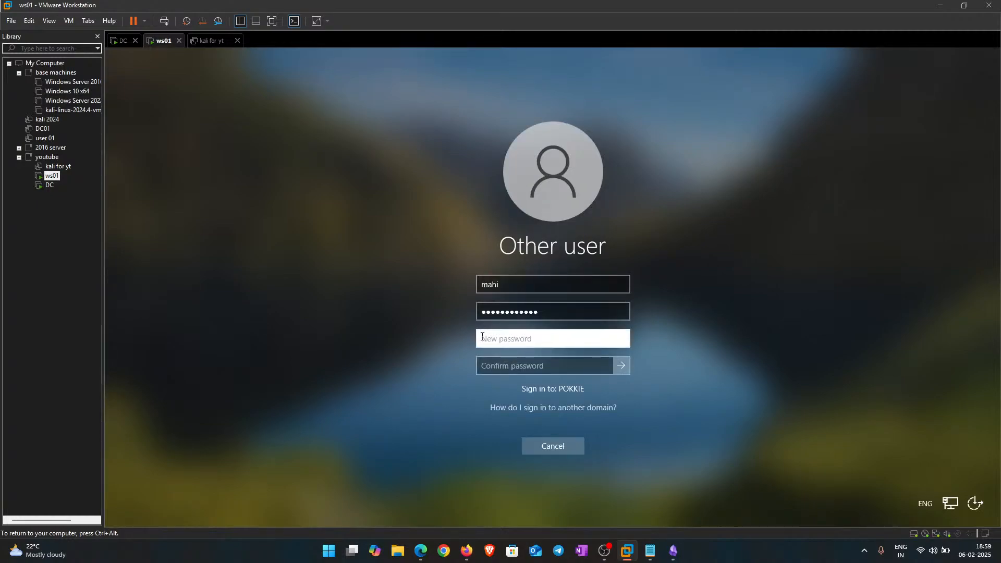
{"action": "key", "text": "Caps_Lock"}
{"action": "type", "text": "•"}
{"action": "key", "text": "Caps_Lock"}
{"action": "type", "text": "••••••••••"}
Step: Retype the new password in Confirm password and submit the change
{"action": "key", "text": "Tab"}
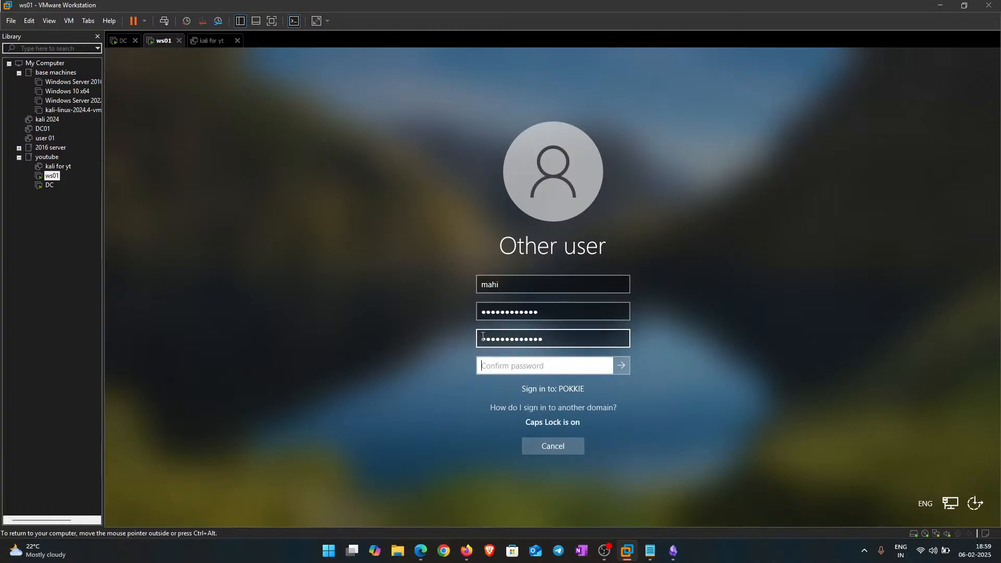
{"action": "type", "text": "••••••••••••"}
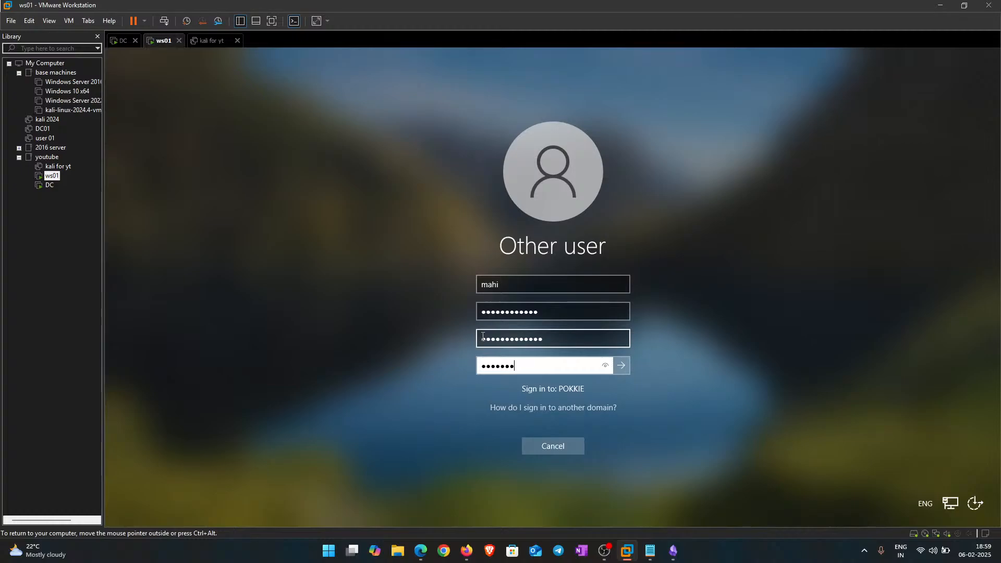
{"action": "key", "text": "Return"}
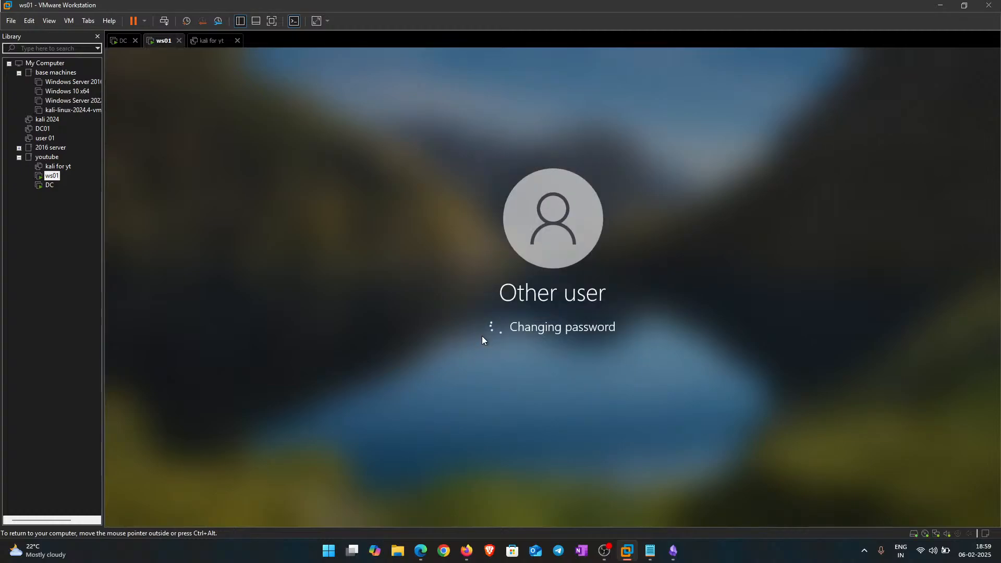
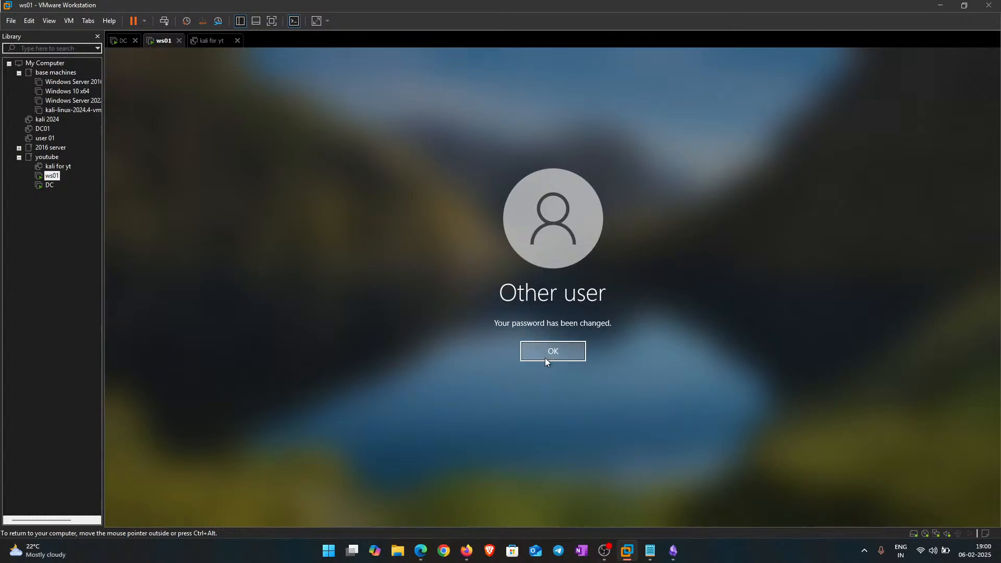
Step: Acknowledge the 'Your password has been changed' message on ws01 and let the desktop load
{"action": "left_click", "coordinate": [545, 350]}
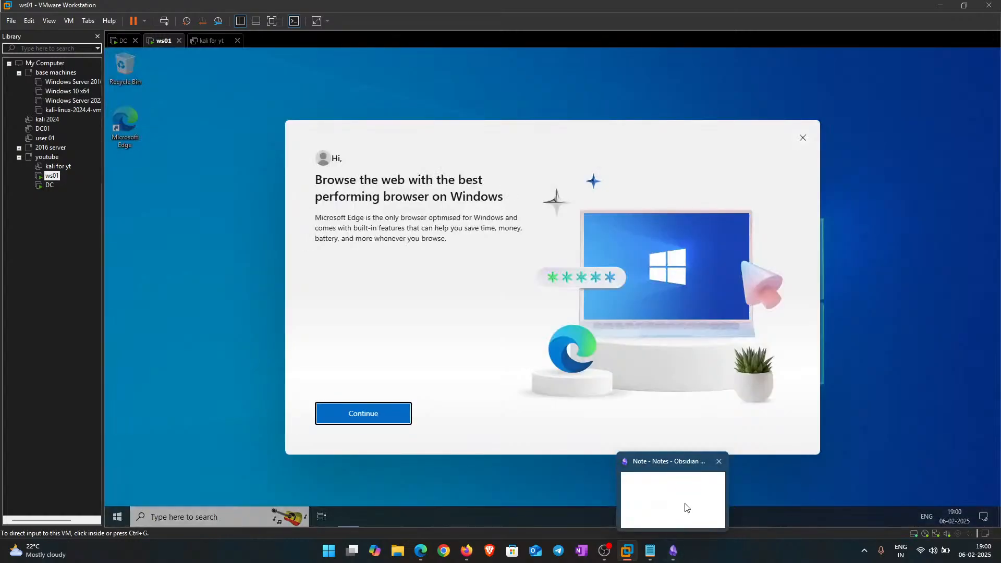
Step: Close the Microsoft Edge welcome prompt on ws01, then refresh the desktop twice
{"action": "left_click", "coordinate": [800, 139]}
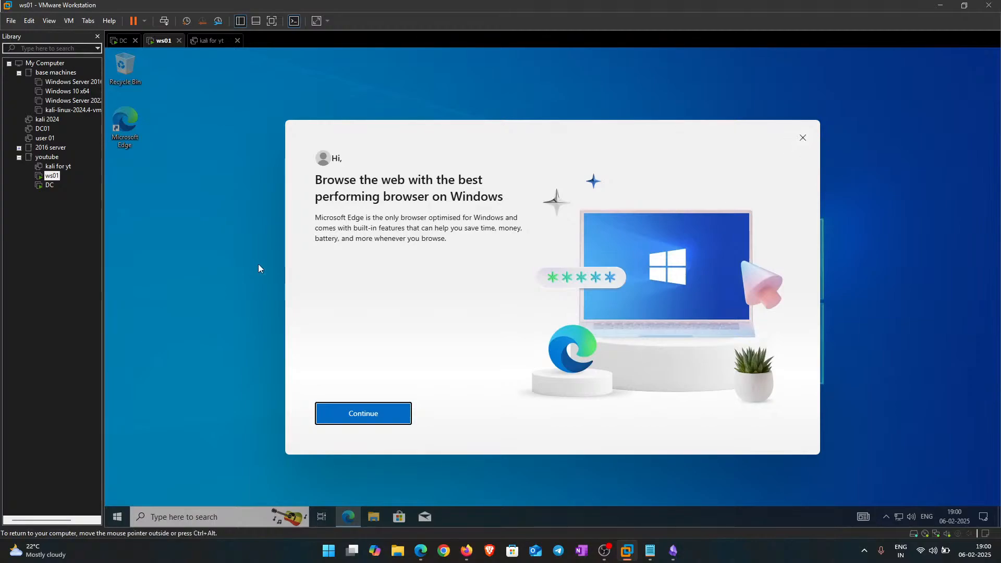
{"action": "left_click", "coordinate": [802, 138]}
{"action": "right_click", "coordinate": [339, 112]}
{"action": "left_click", "coordinate": [366, 141]}
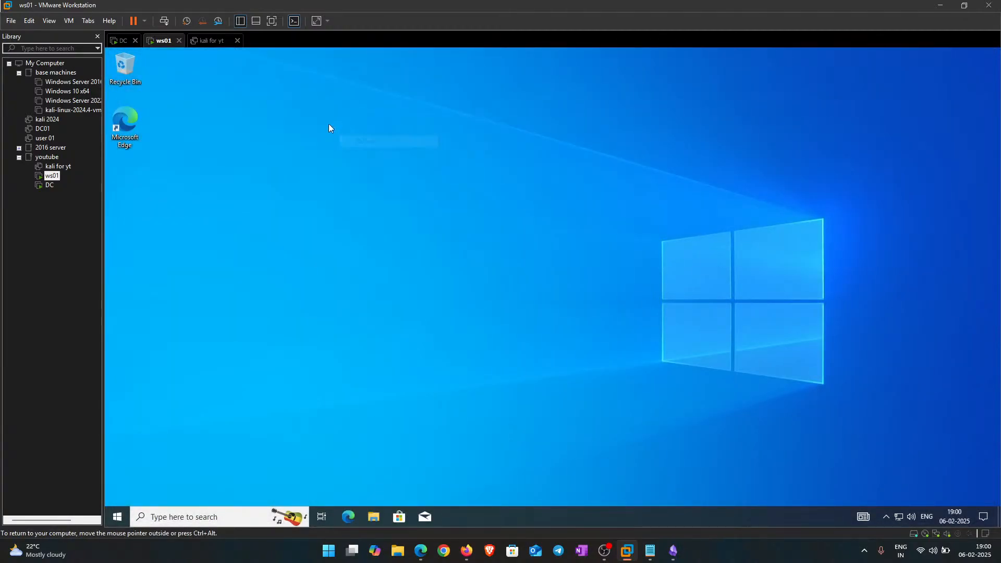
{"action": "right_click", "coordinate": [335, 130]}
{"action": "left_click", "coordinate": [366, 160]}
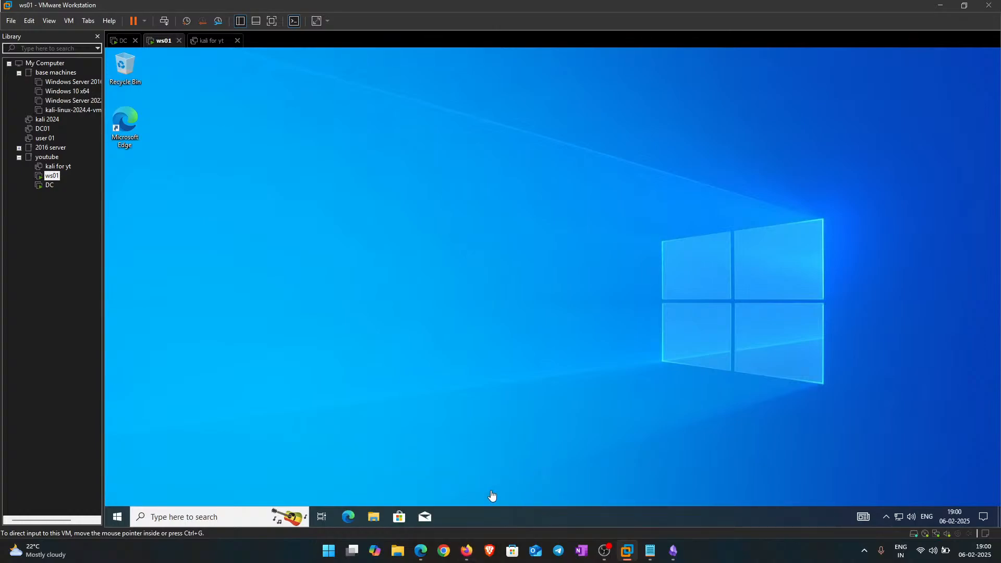
Step: In YouTube Studio, end the 'Day 2 - Lab setup' stream and confirm with End
{"action": "mouse_move", "coordinate": [467, 551]}
{"action": "left_click", "coordinate": [472, 490]}
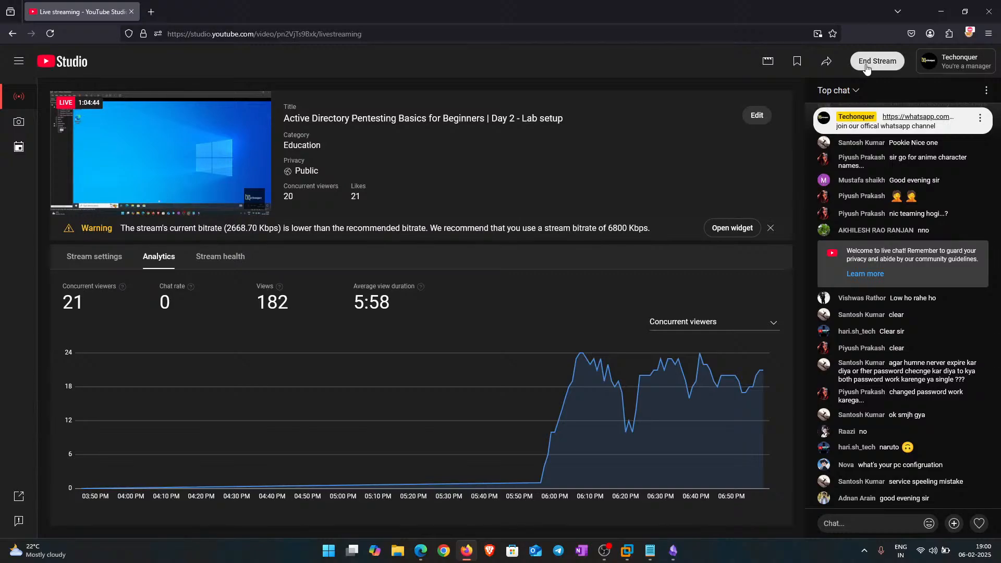
{"action": "left_click", "coordinate": [866, 65]}
{"action": "left_click", "coordinate": [591, 334]}
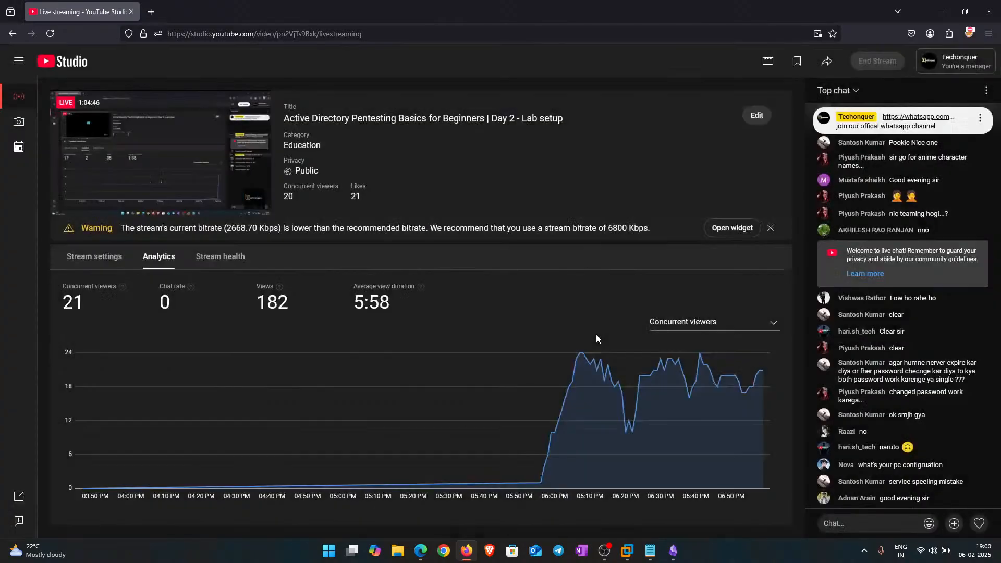